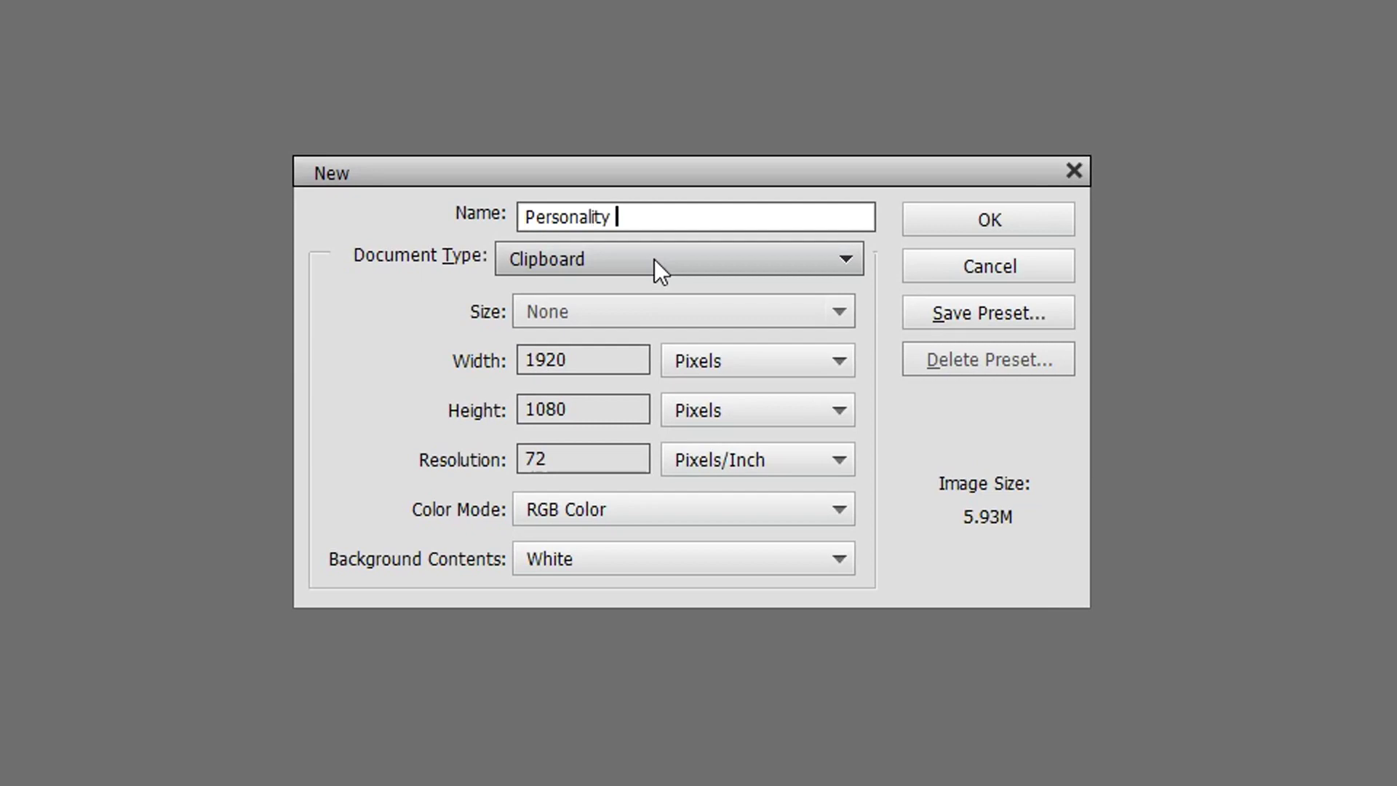
Create a new document named Personality Isnt Permanent, 8 inches wide, 10 inches high, at 300 pixels/inch
text(Permanent)
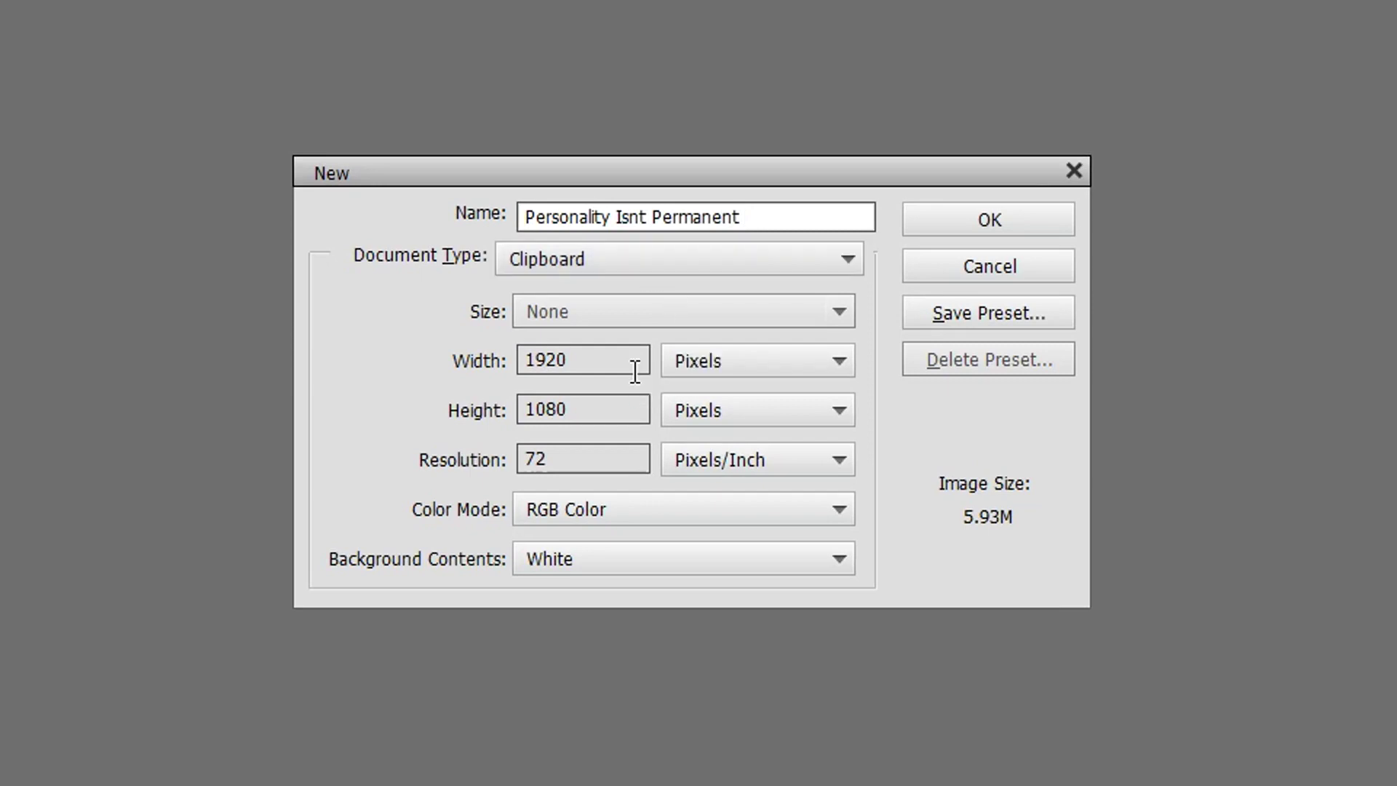
click(779, 361)
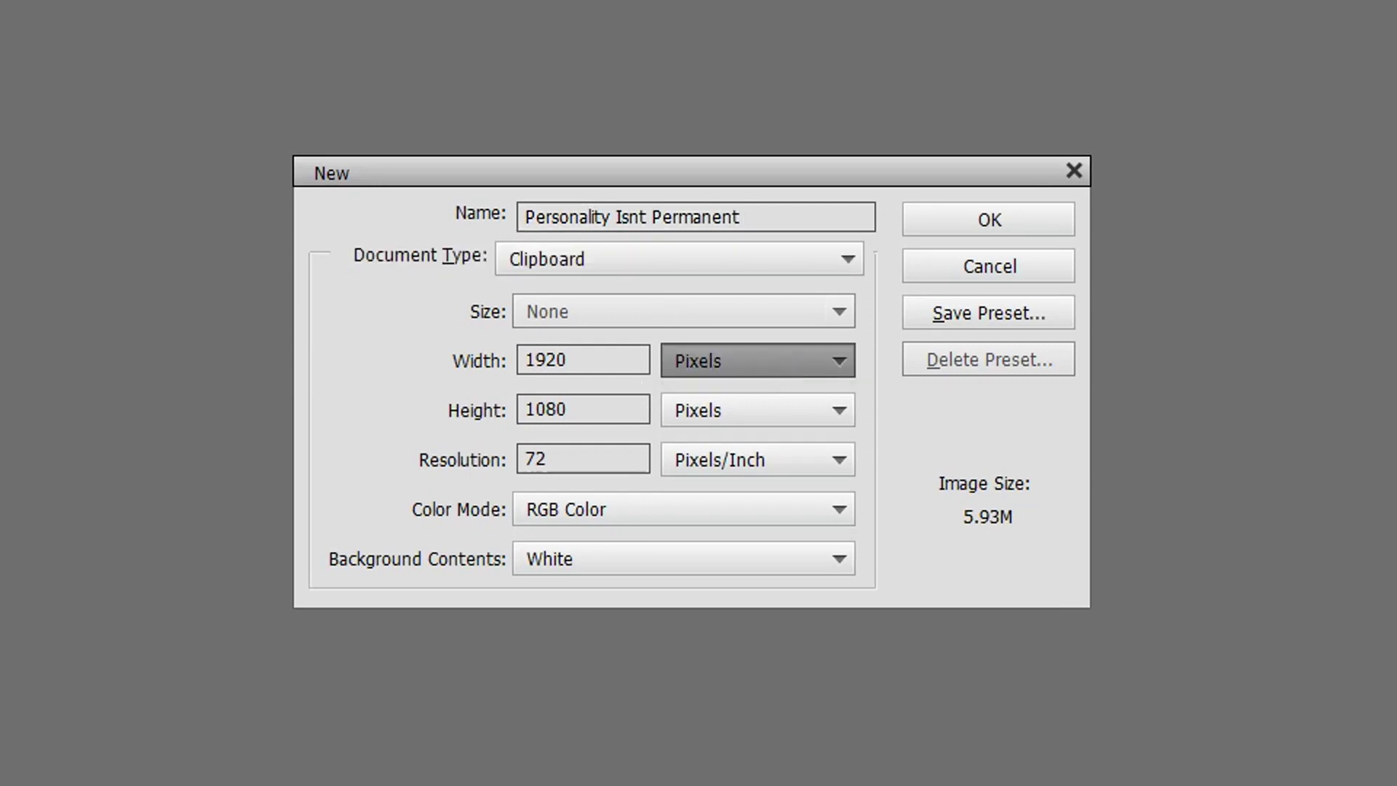
click(713, 415)
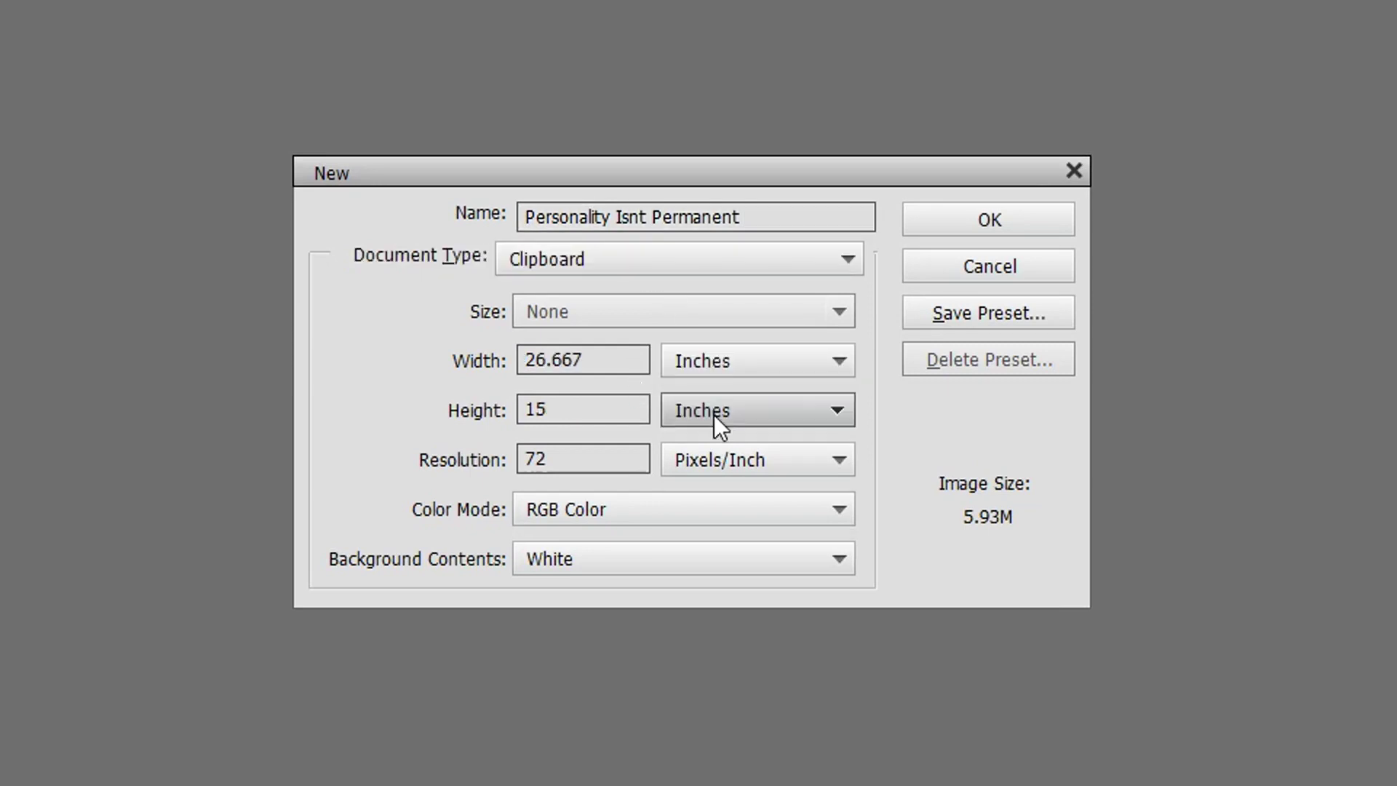
double_click(615, 362)
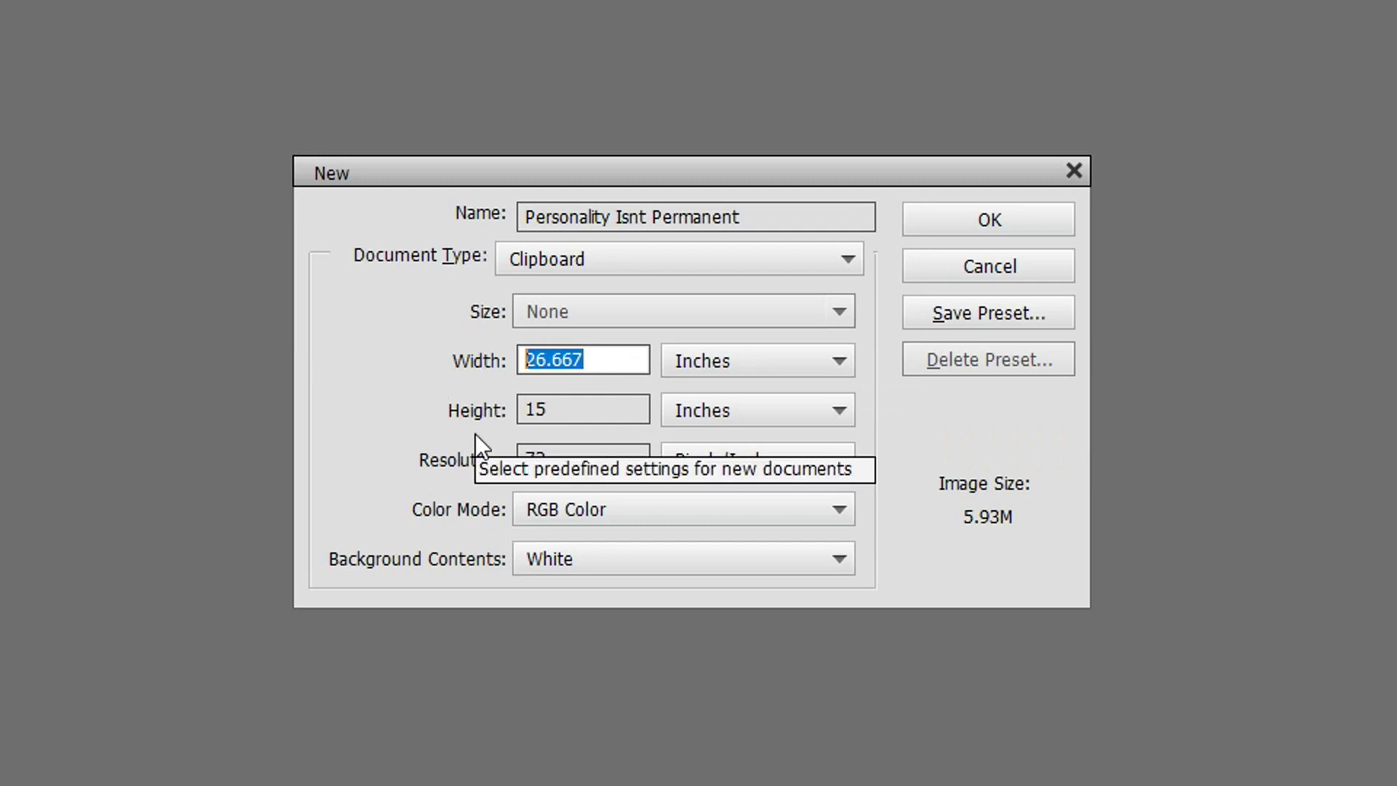
text(8)
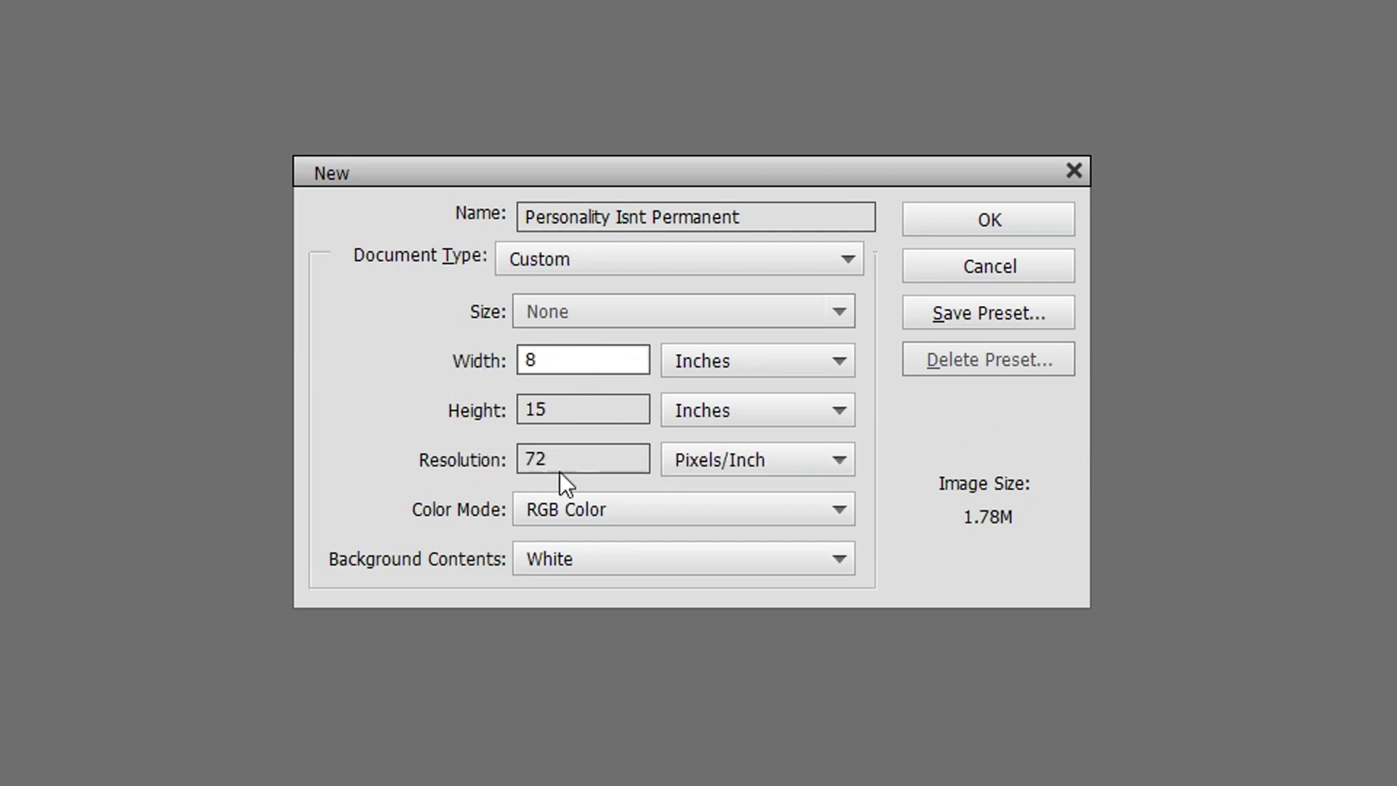
key(Tab)
text(10)
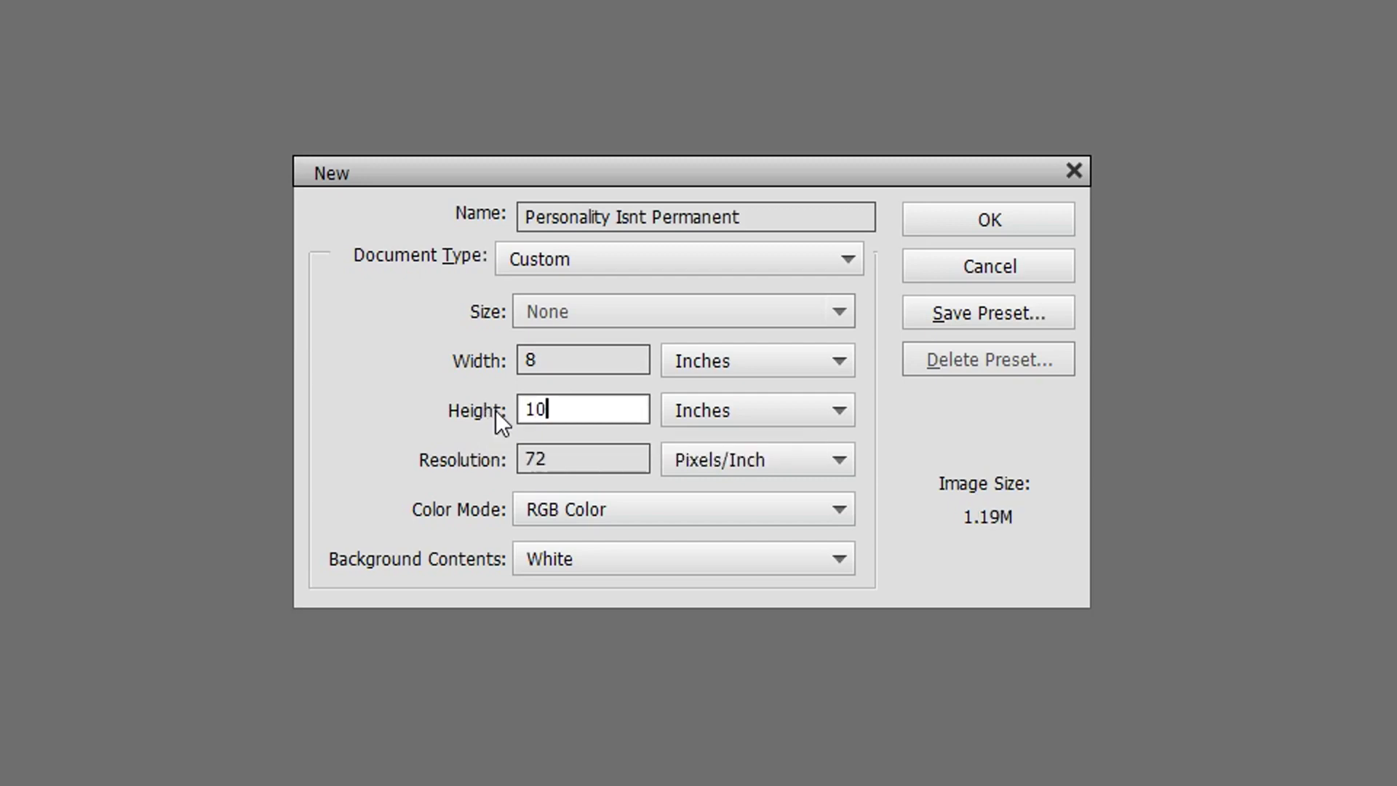
key(Tab)
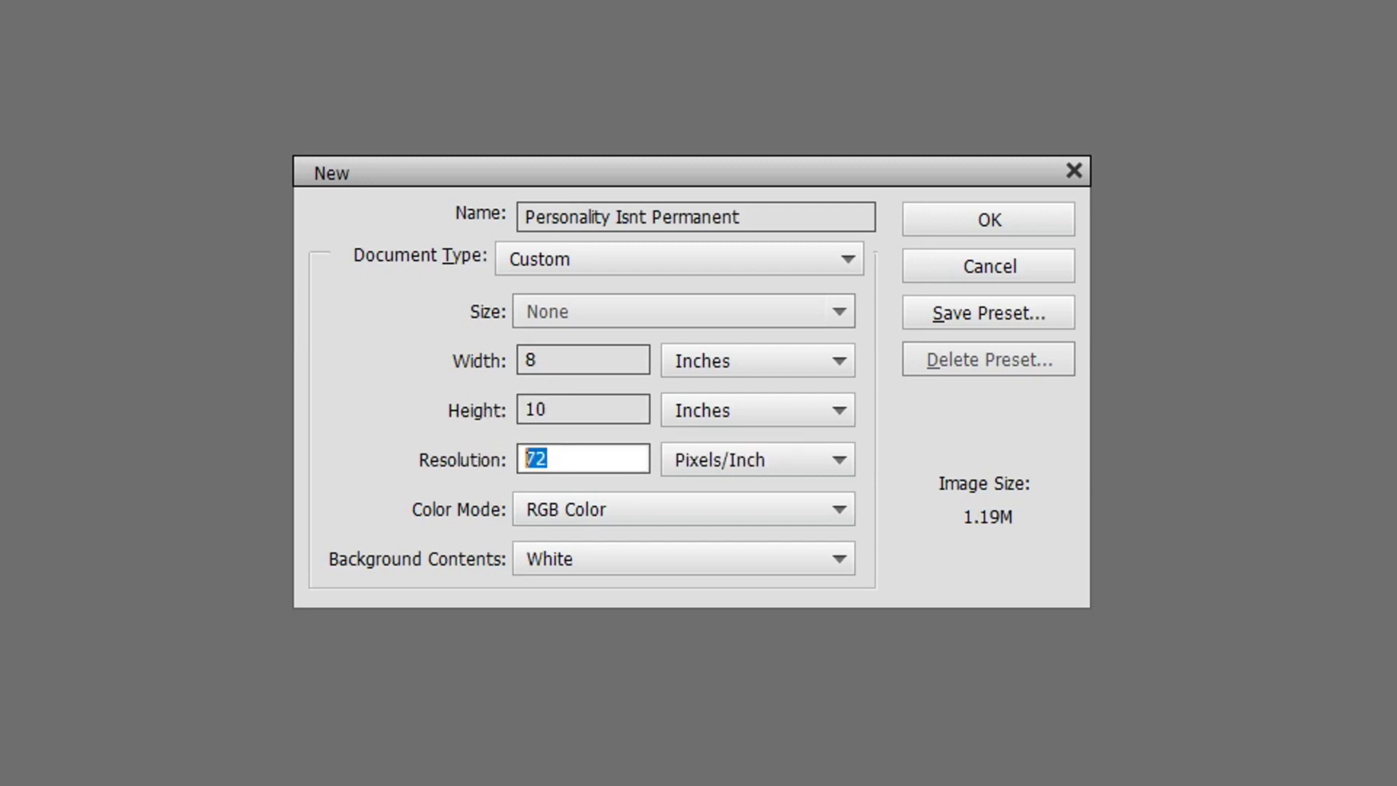
text(300)
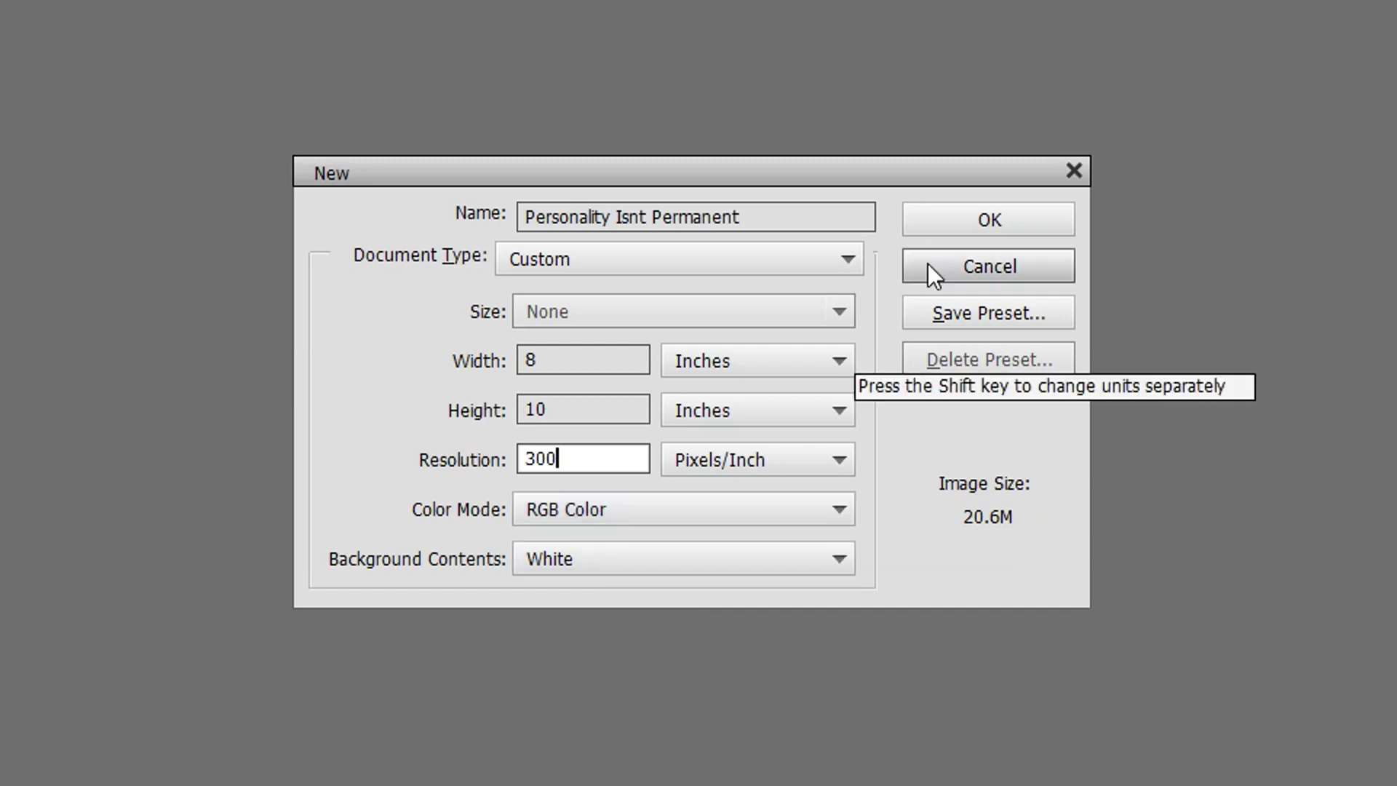
click(930, 221)
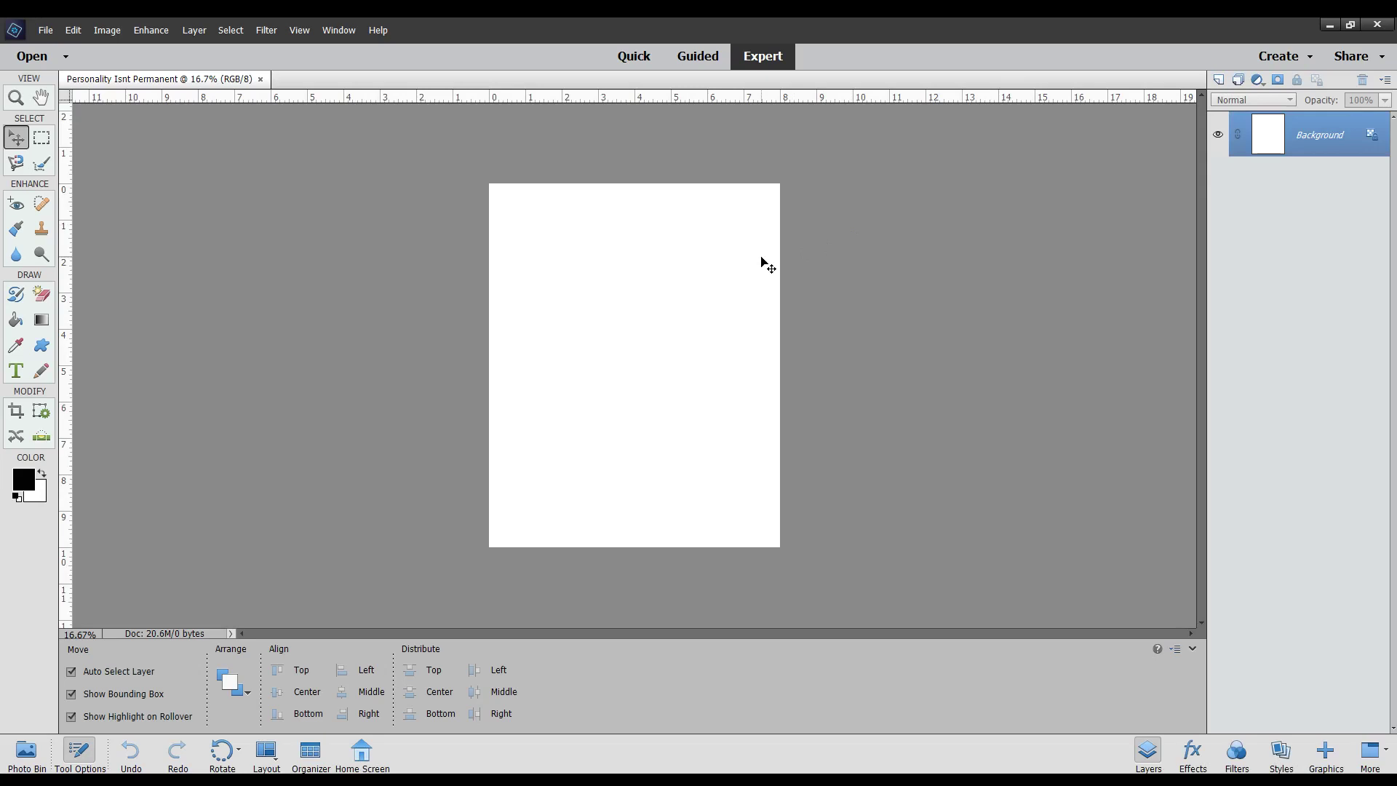
key(ctrl+equal)
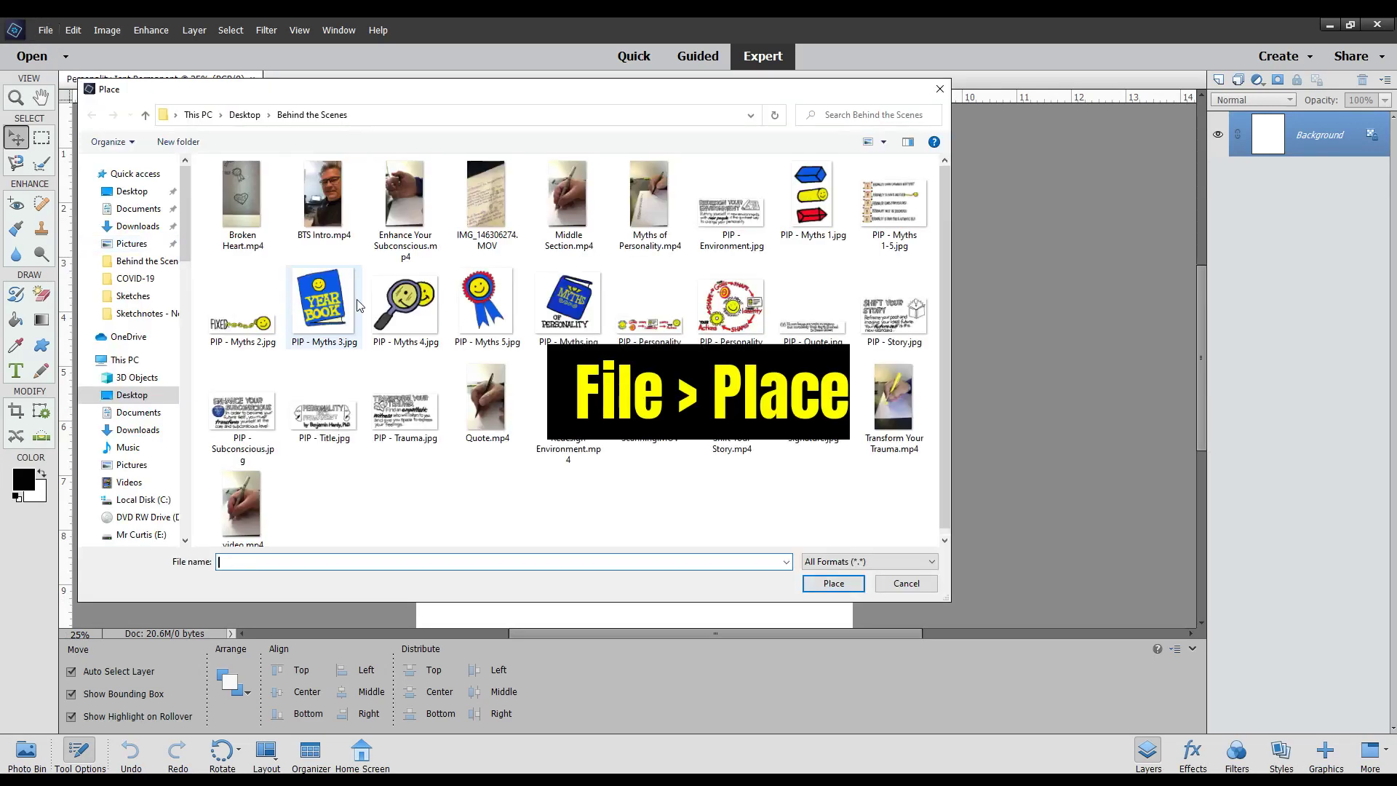
double_click(342, 420)
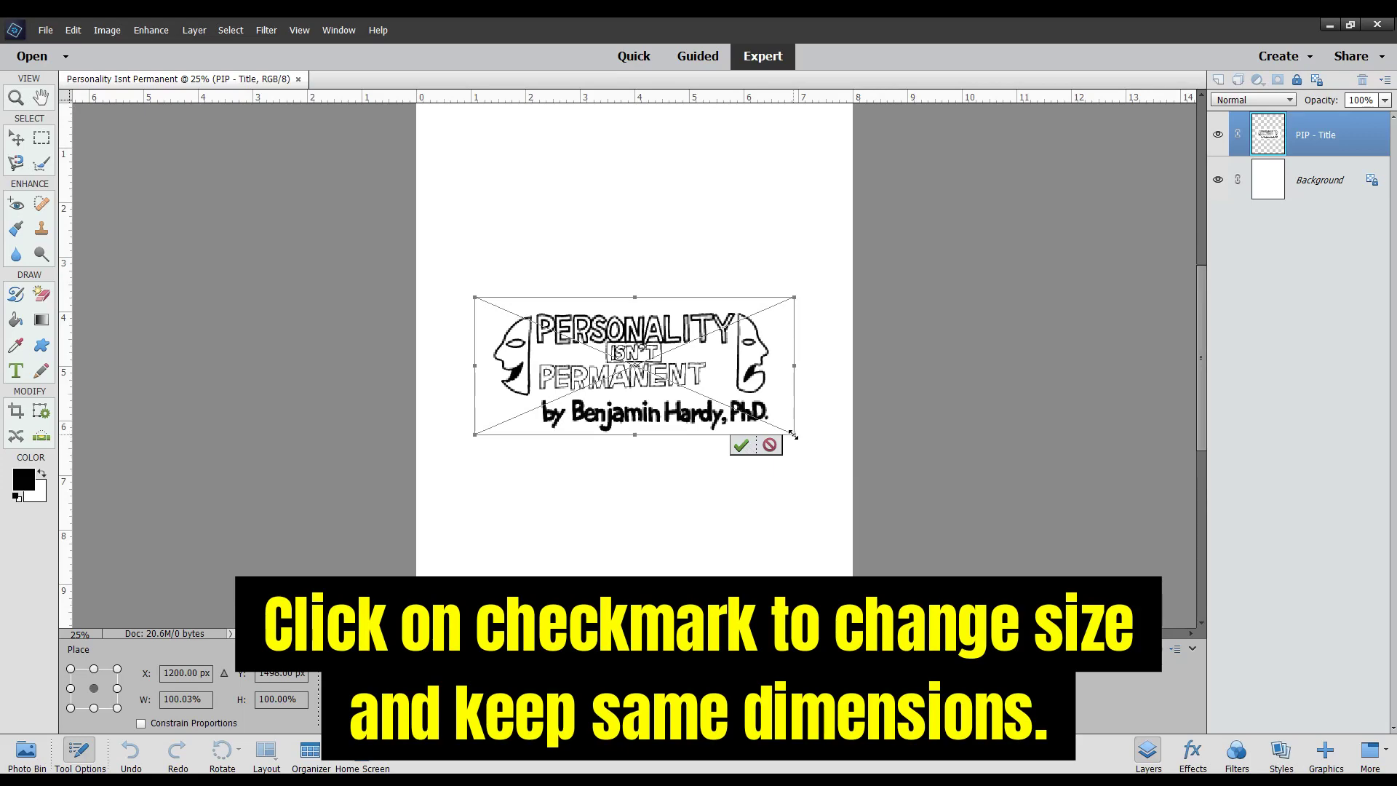
drag(793, 435, 719, 457)
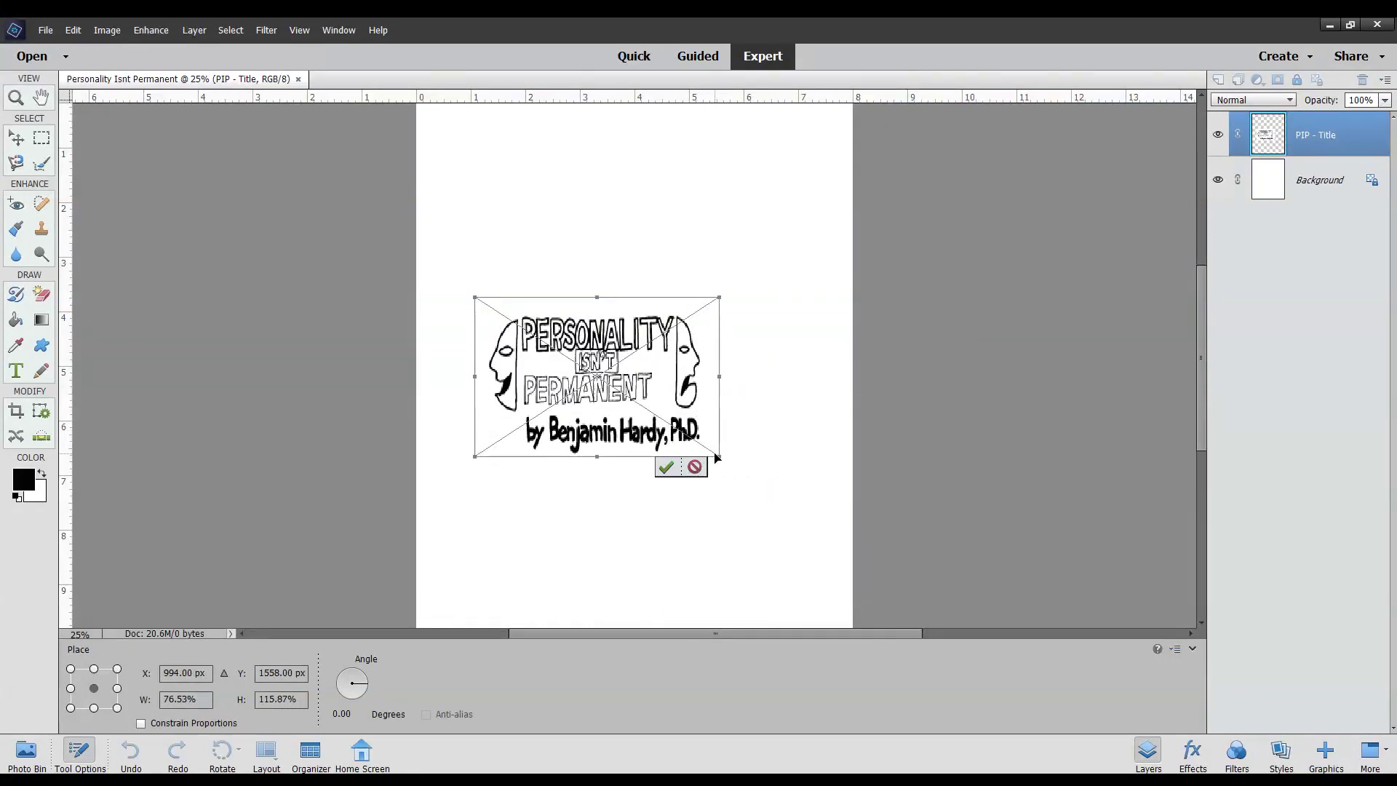
mouse_move(717, 457)
mouse_down()
mouse_move(747, 480)
mouse_move(707, 436)
mouse_up()
click(682, 446)
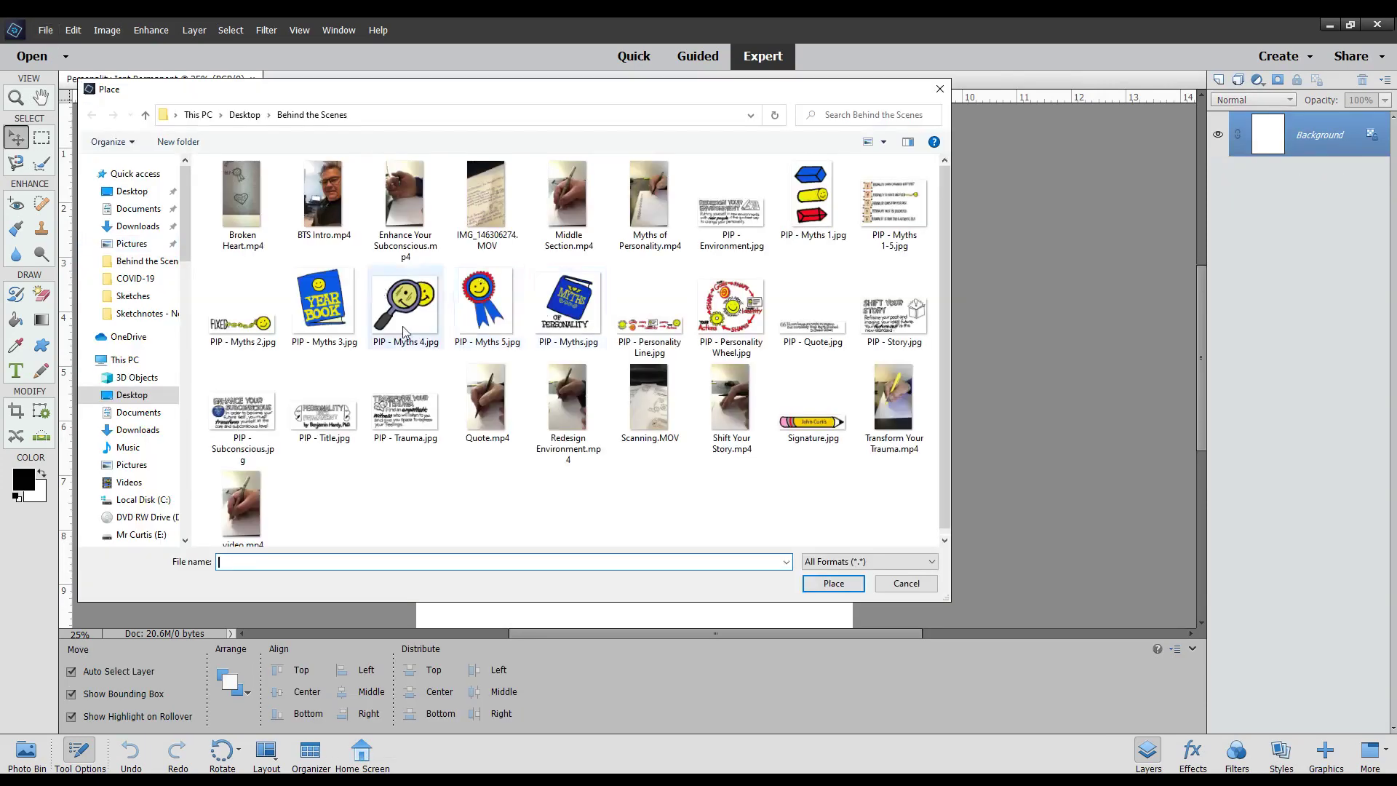
Place PIP - Title.jpg, scale it proportionally to about 56%, and position it in the page's upper-left corner
double_click(323, 417)
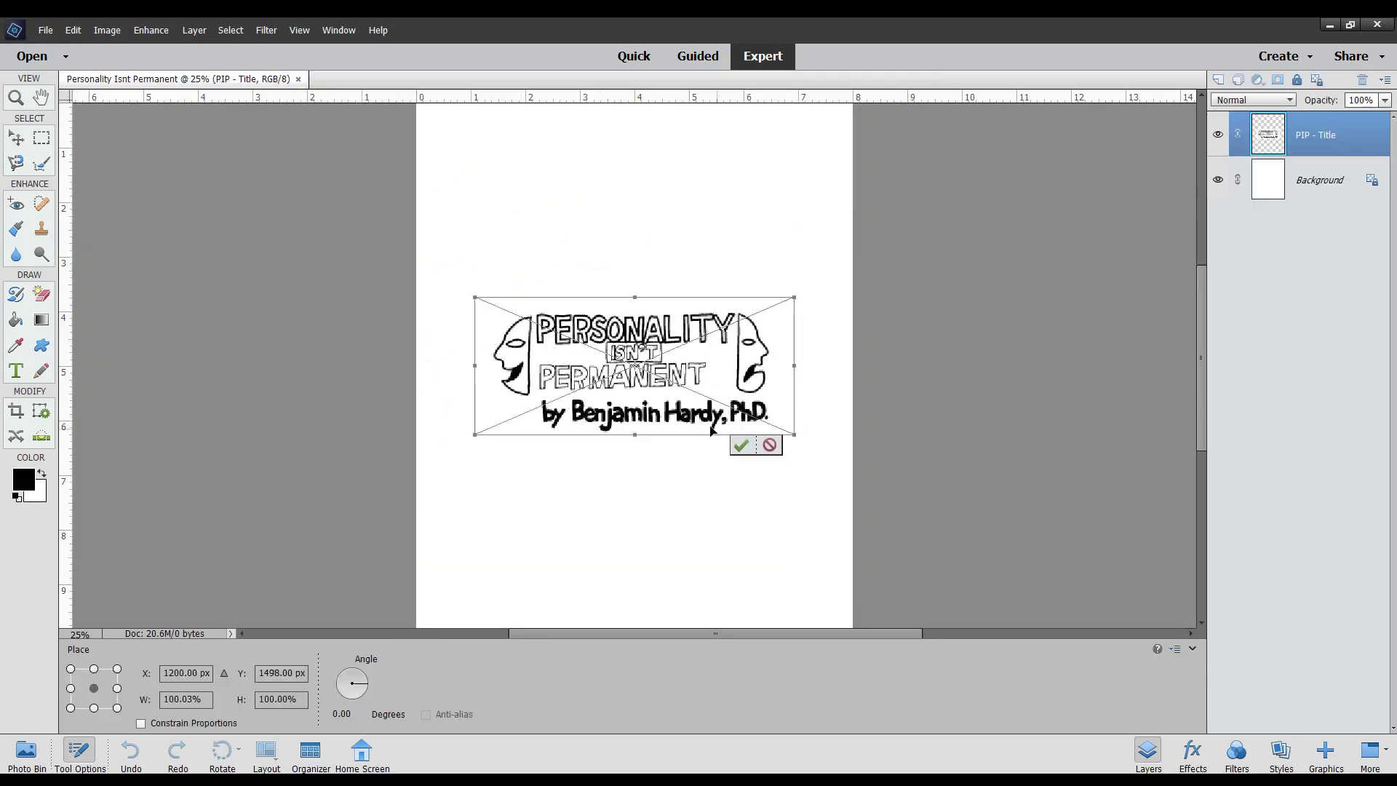
click(740, 445)
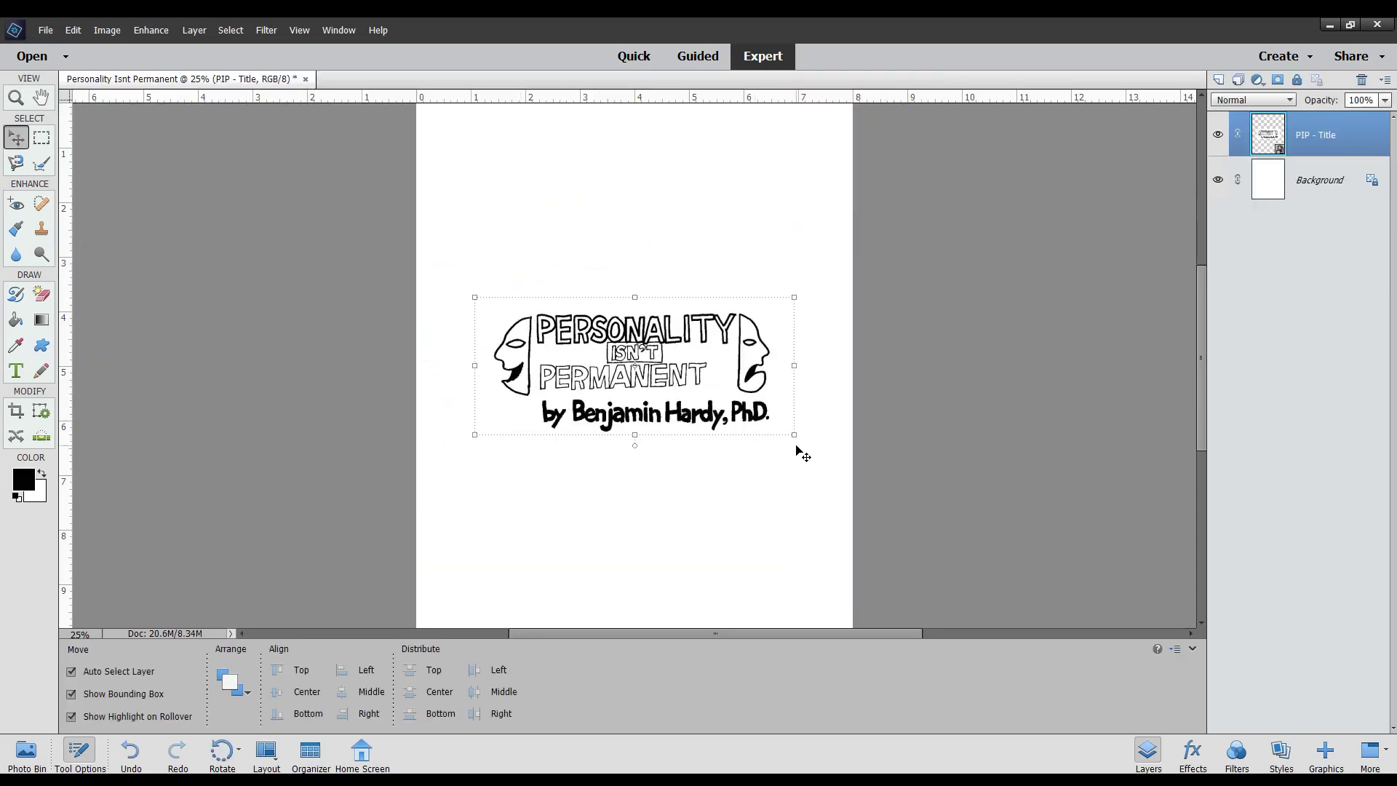
drag(793, 435, 654, 316)
drag(575, 340, 534, 175)
scroll(557, 248, up, 1)
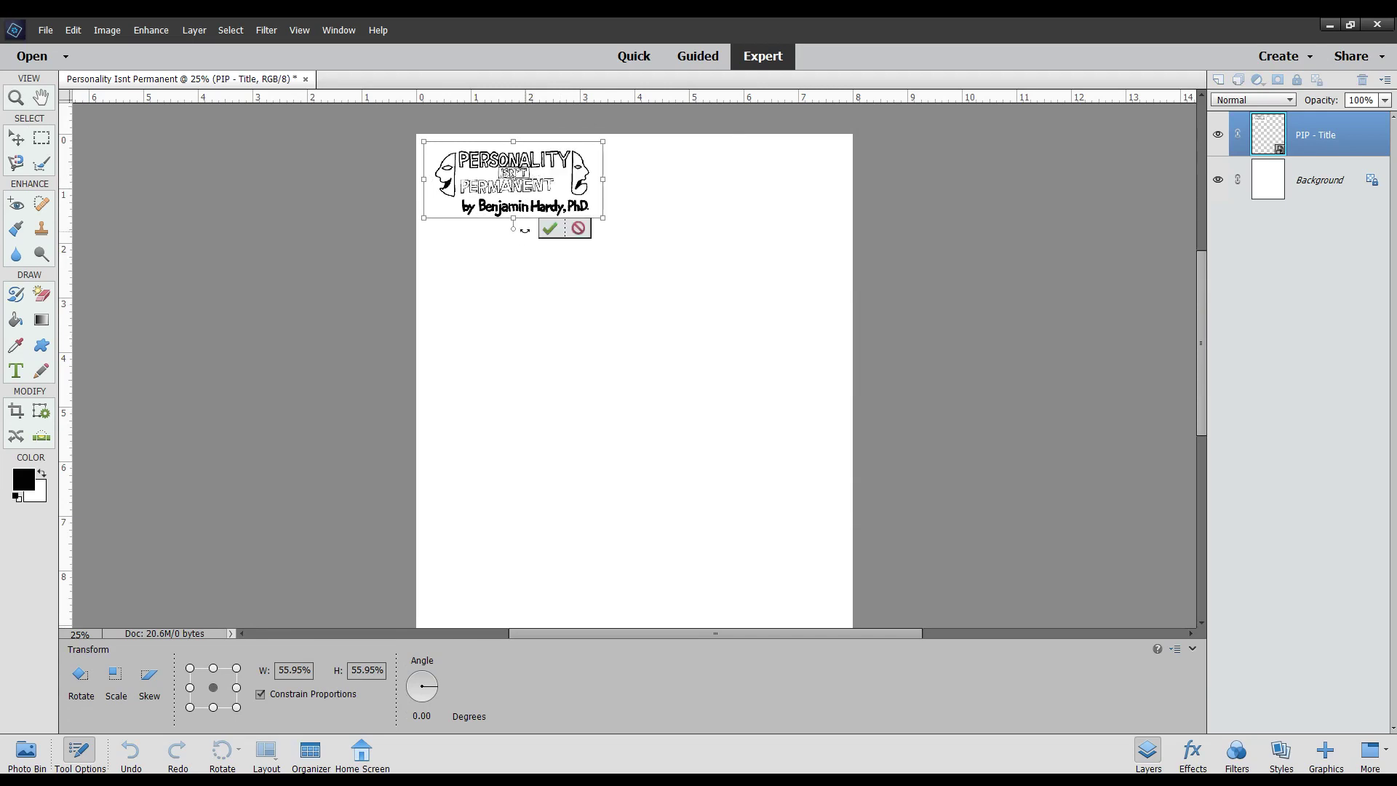
click(550, 228)
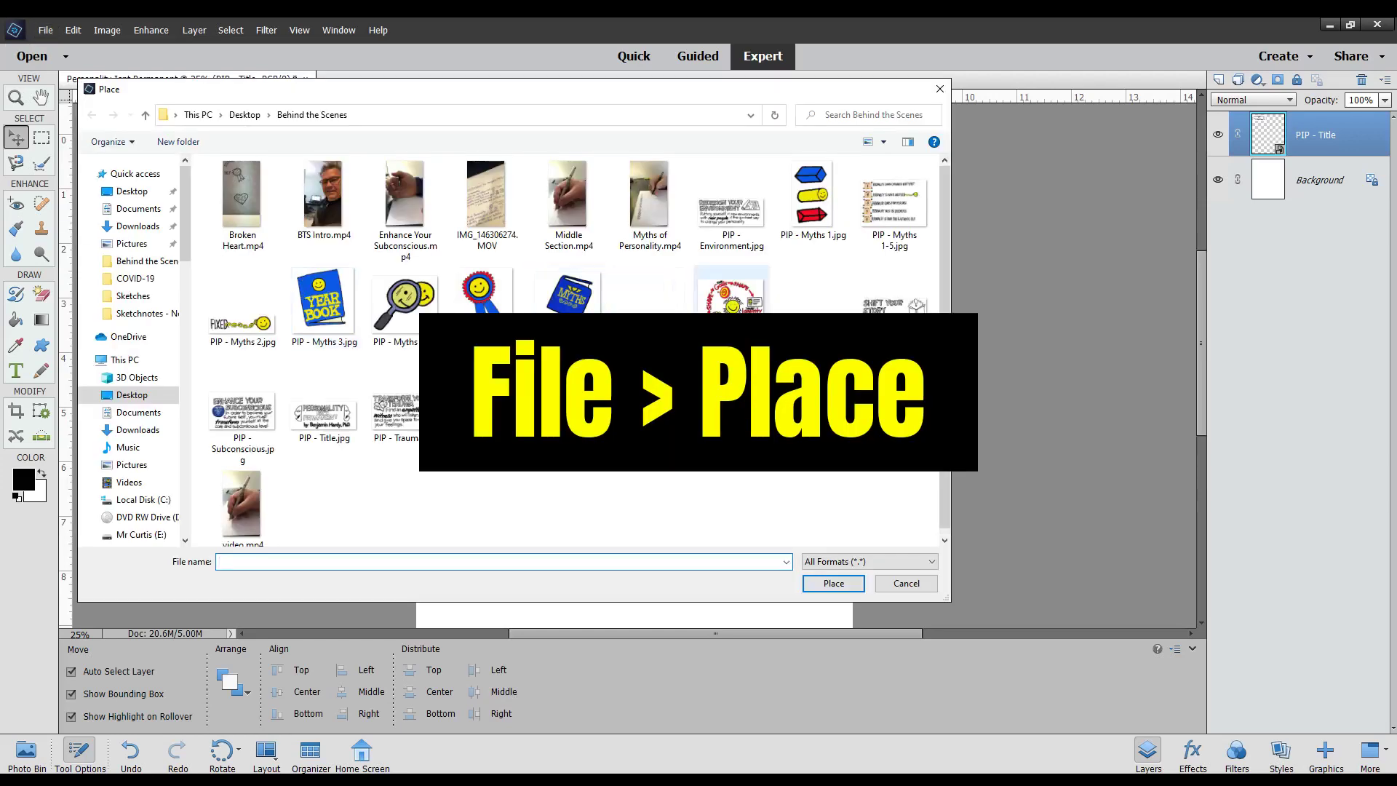
Place PIP - Myths.jpg, scale it proportionally to about 38%, and position it to the right of the title drawing
double_click(567, 291)
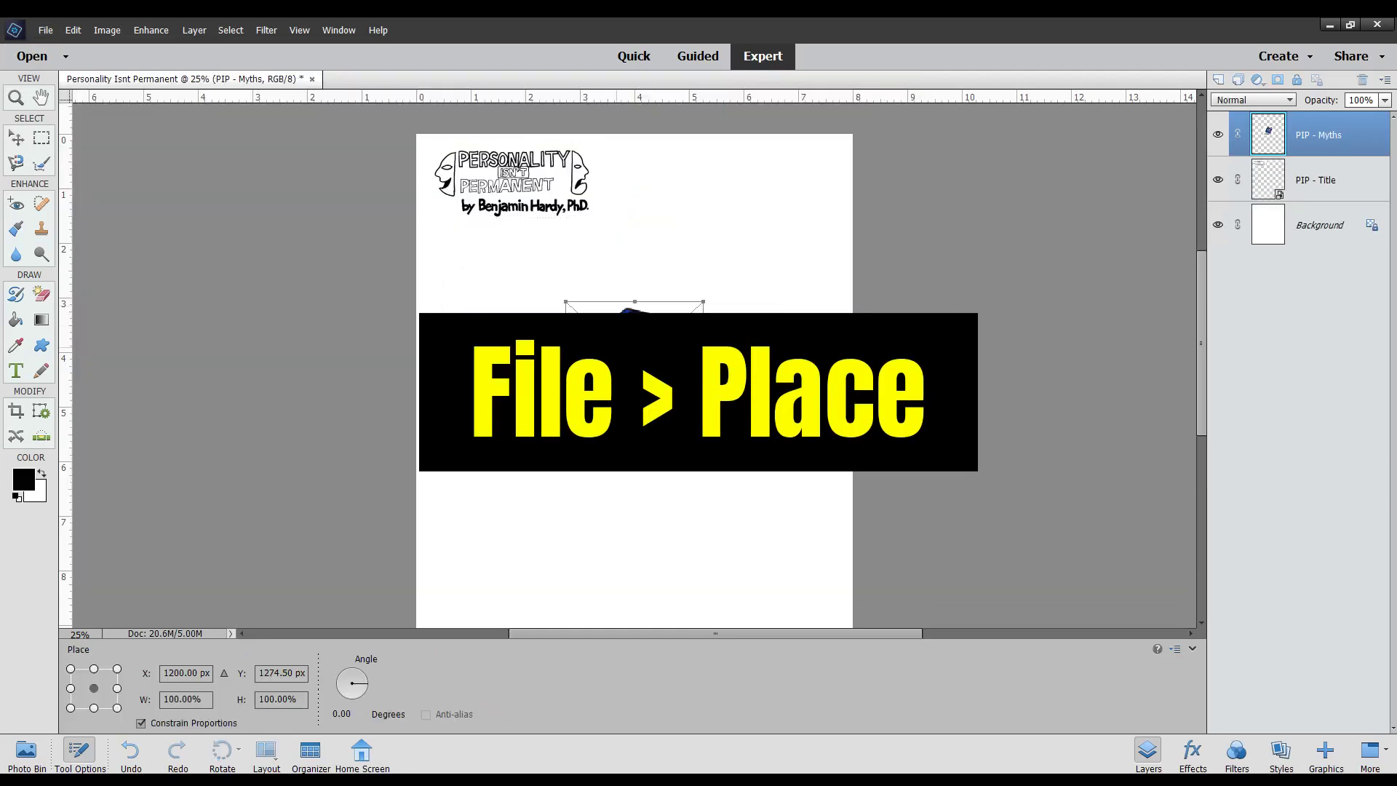
click(647, 440)
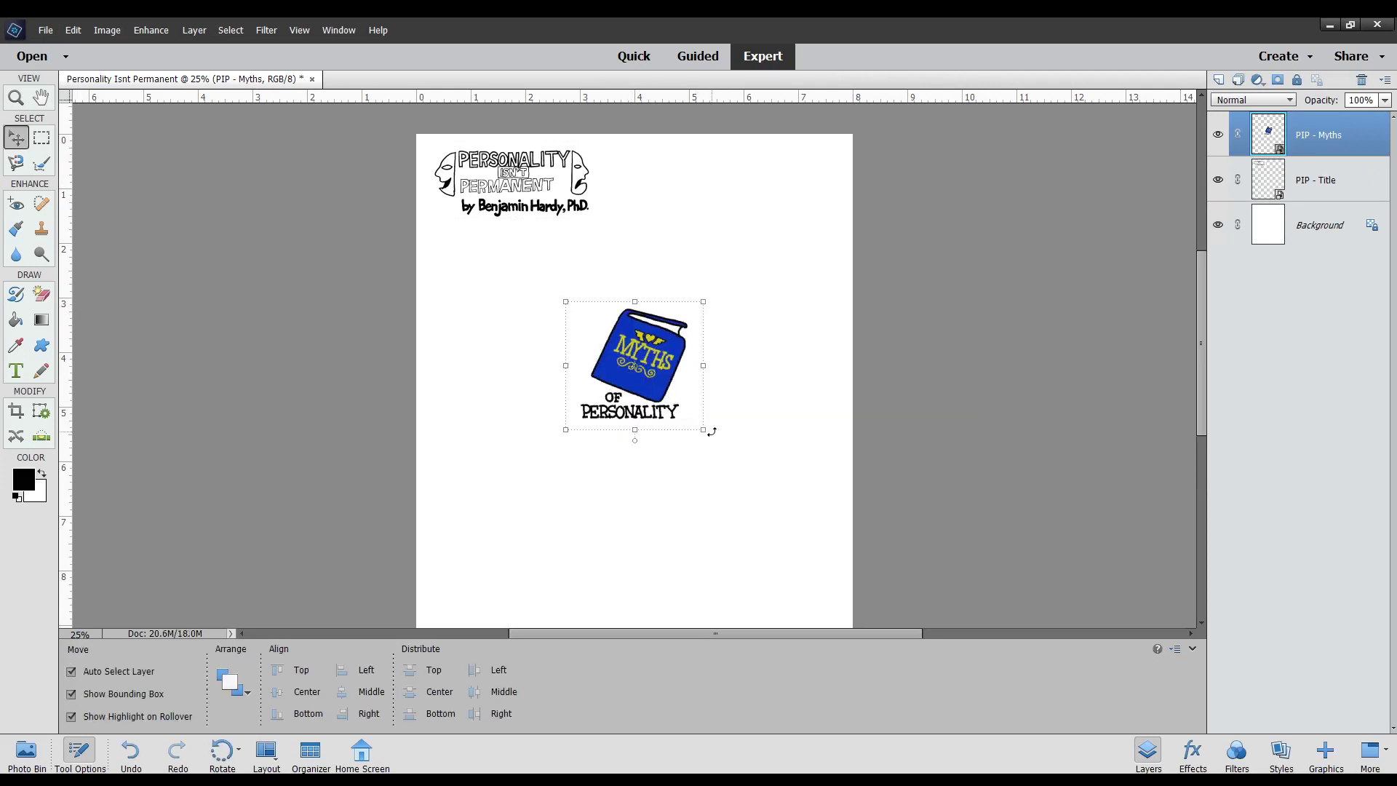
drag(700, 430, 714, 192)
click(660, 225)
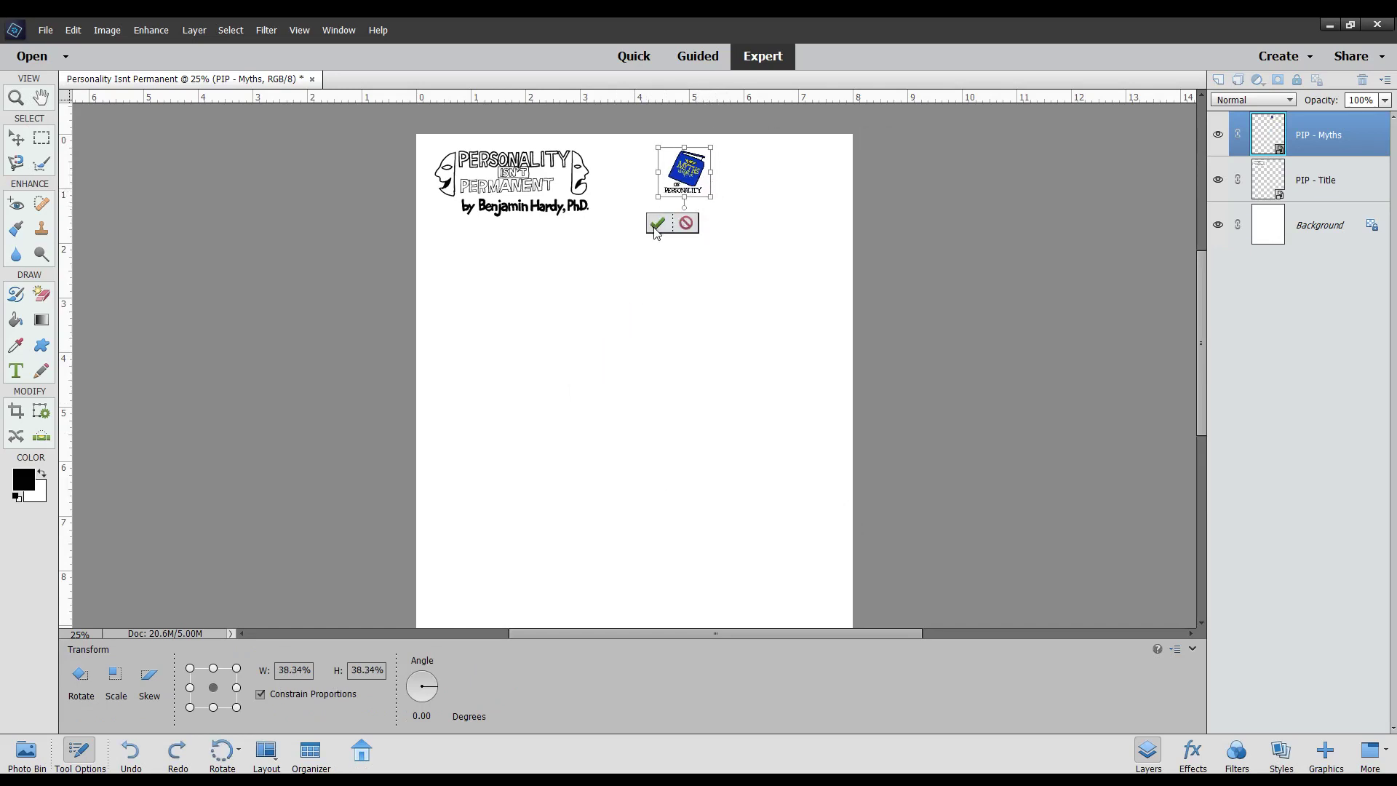
Place PIP - Myths 1-5.jpg on the page directly above the Background layer at its default size
click(536, 322)
click(50, 31)
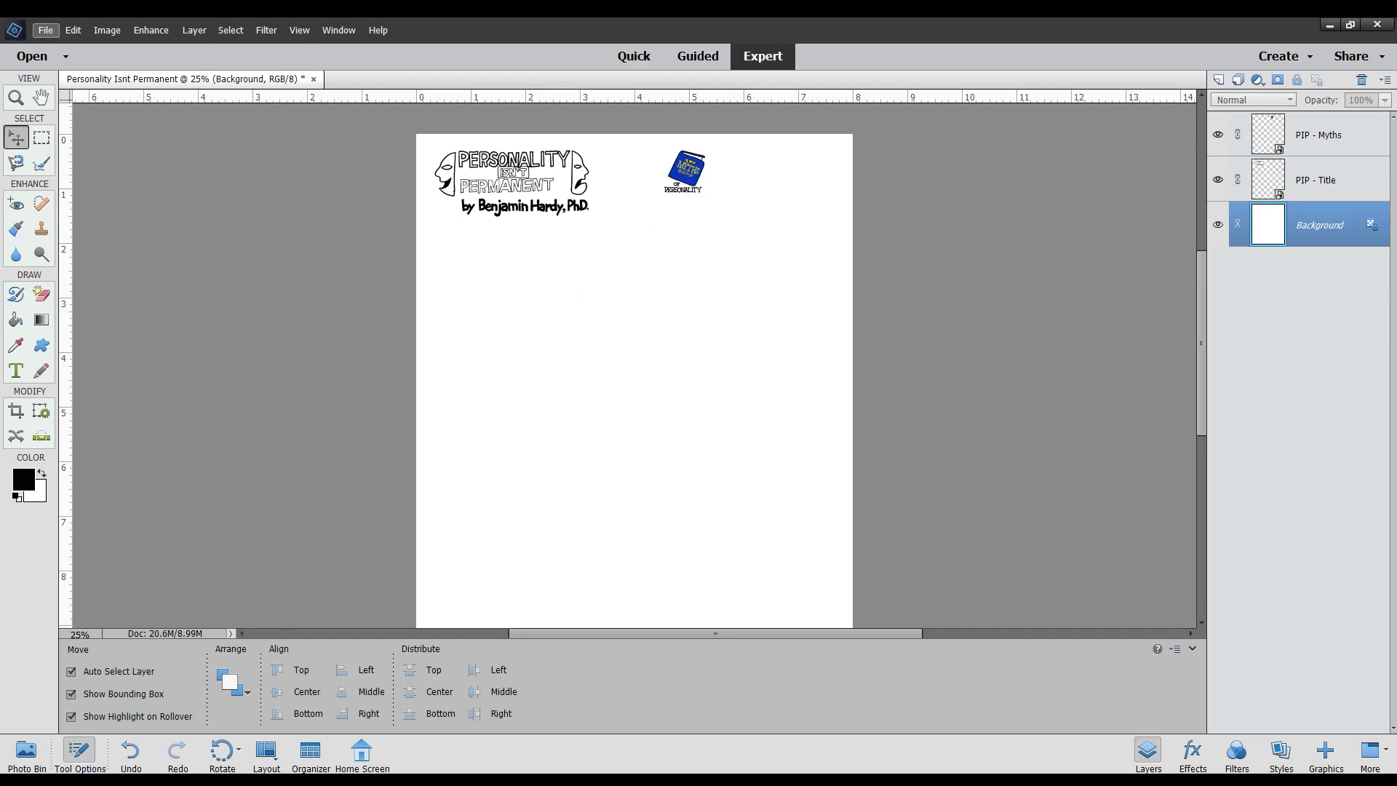
click(69, 220)
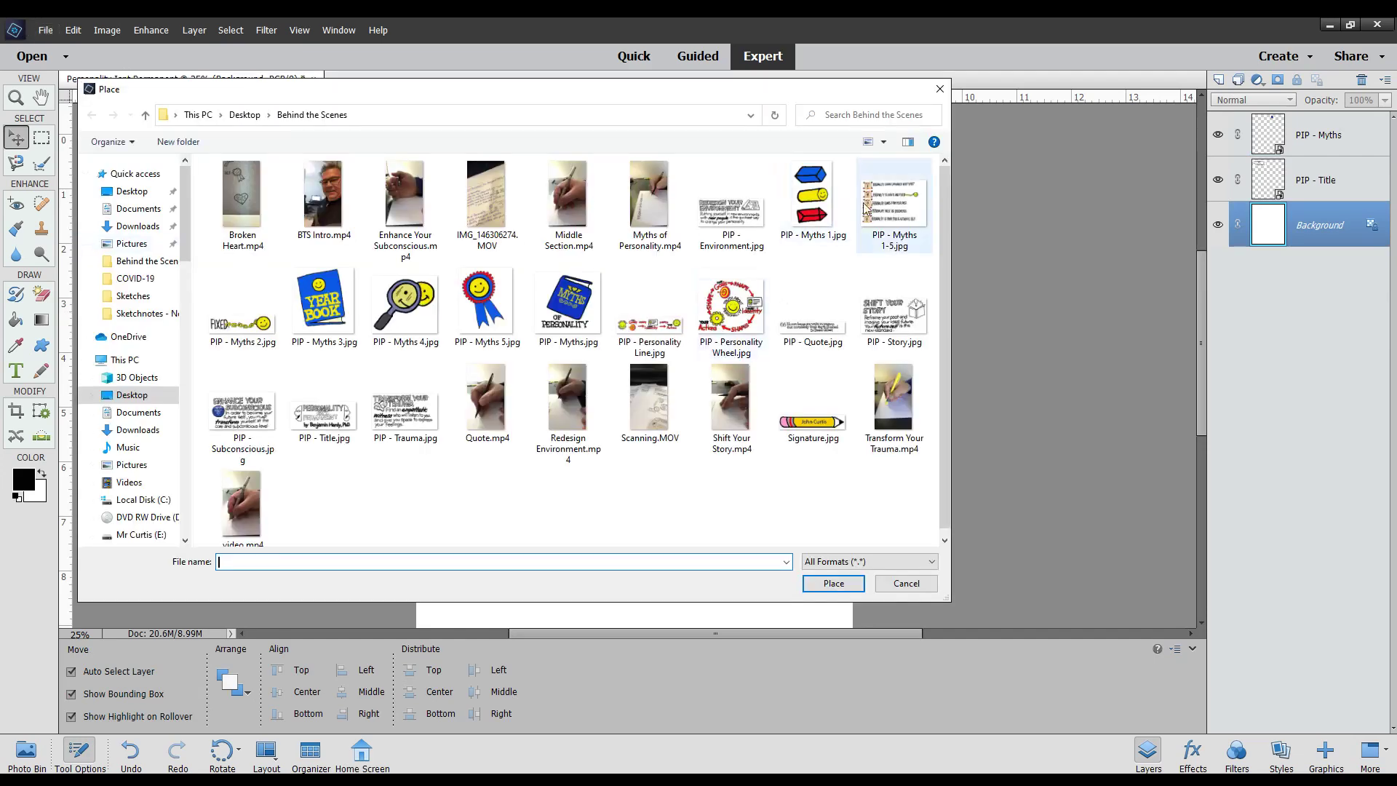
double_click(864, 208)
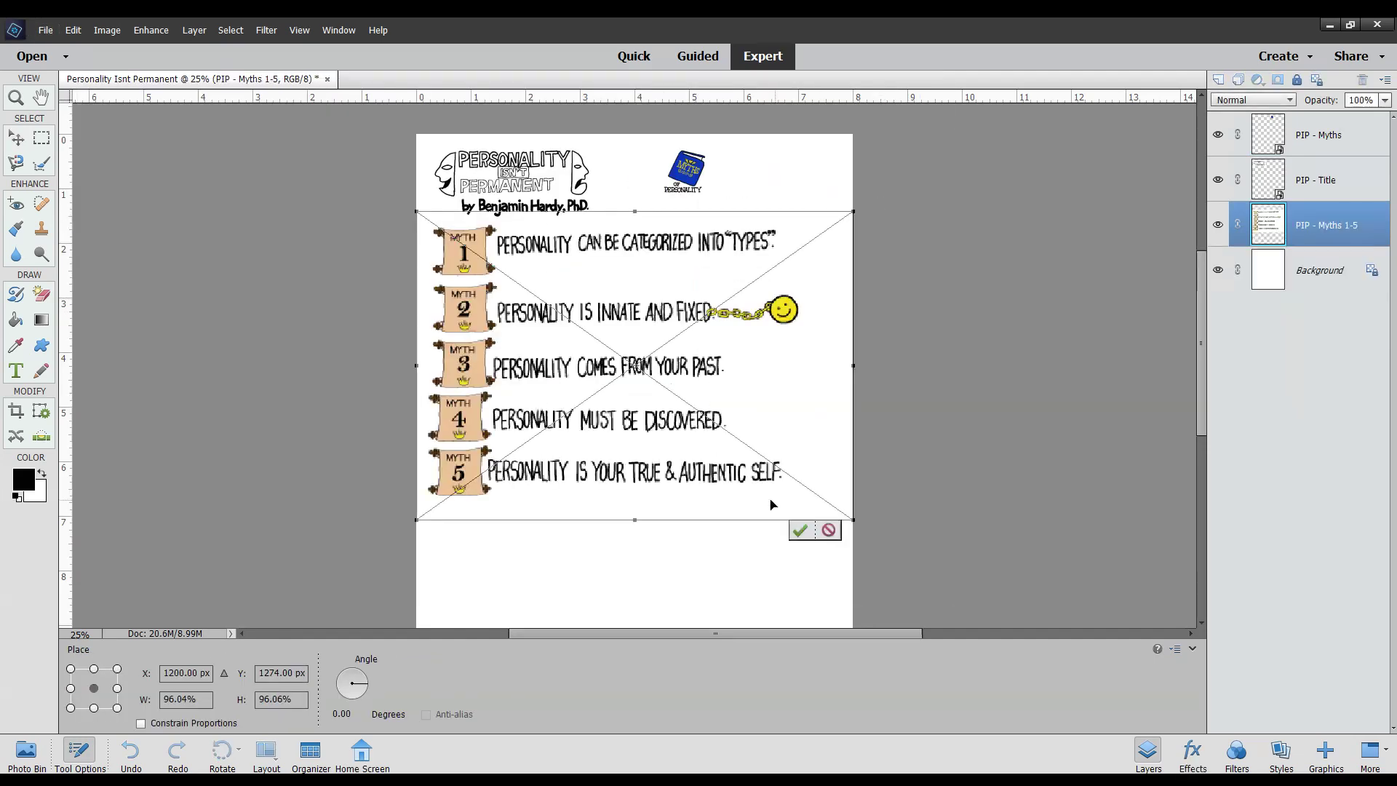
click(799, 529)
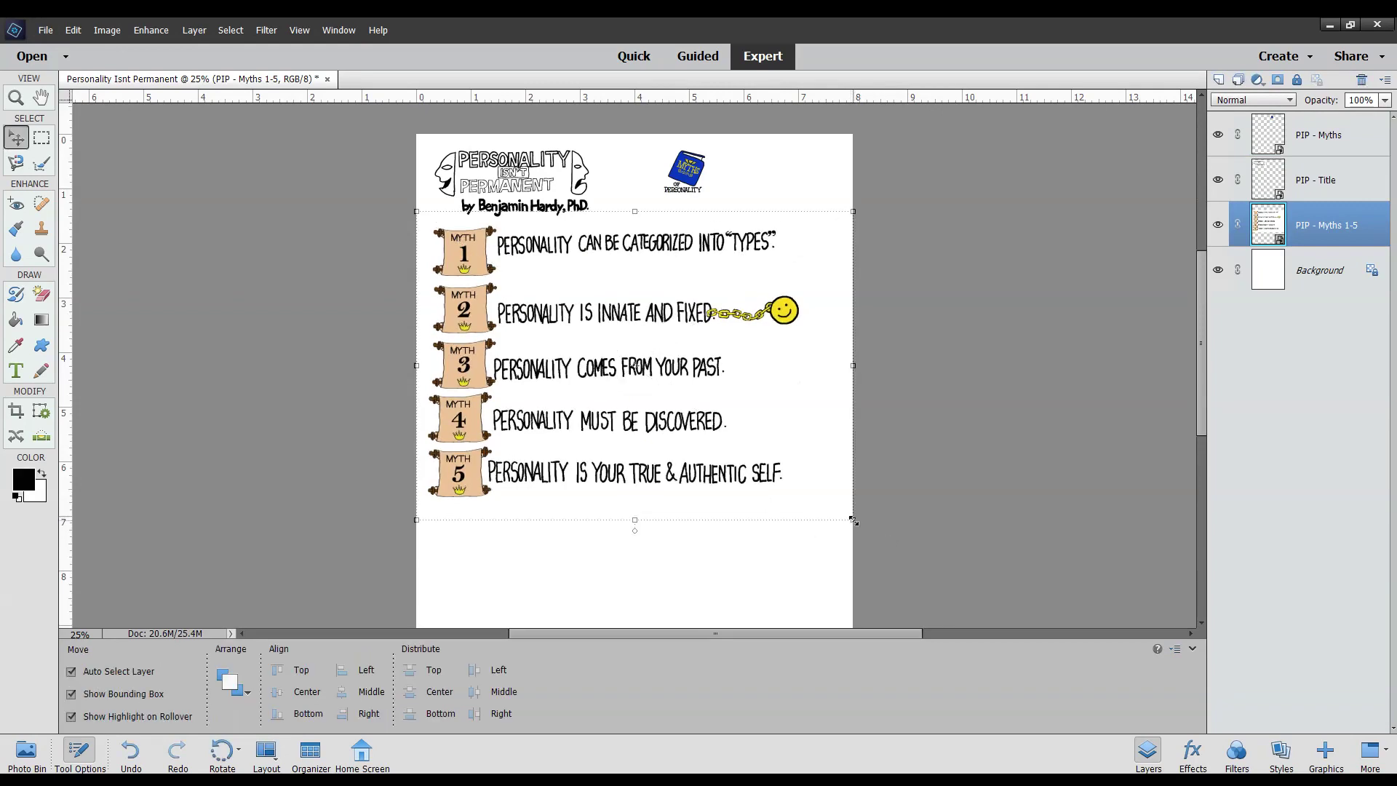
Scale the five-myths list proportionally to about 36%, move it beneath the myths book, and shift both slightly up and right
drag(853, 521, 610, 269)
drag(480, 267, 691, 267)
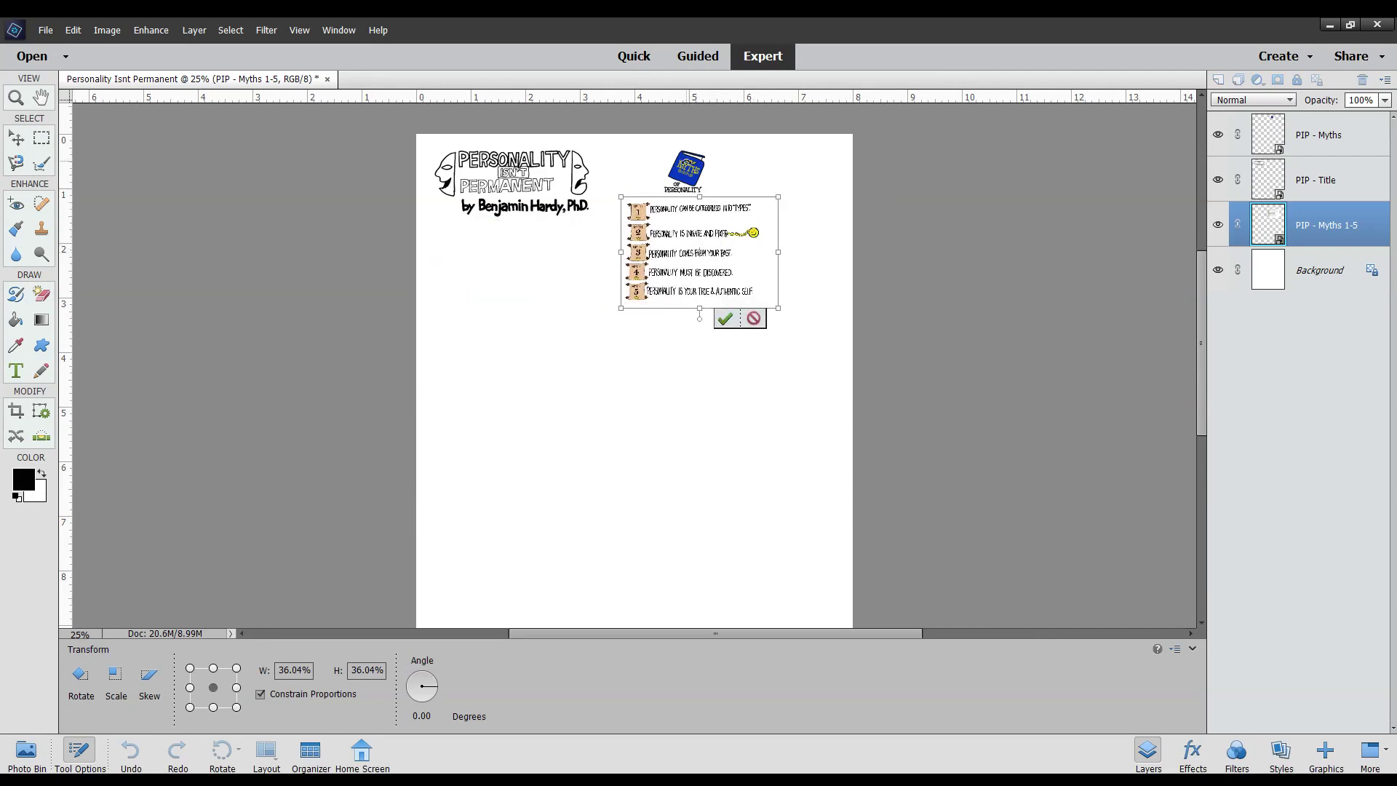
click(724, 318)
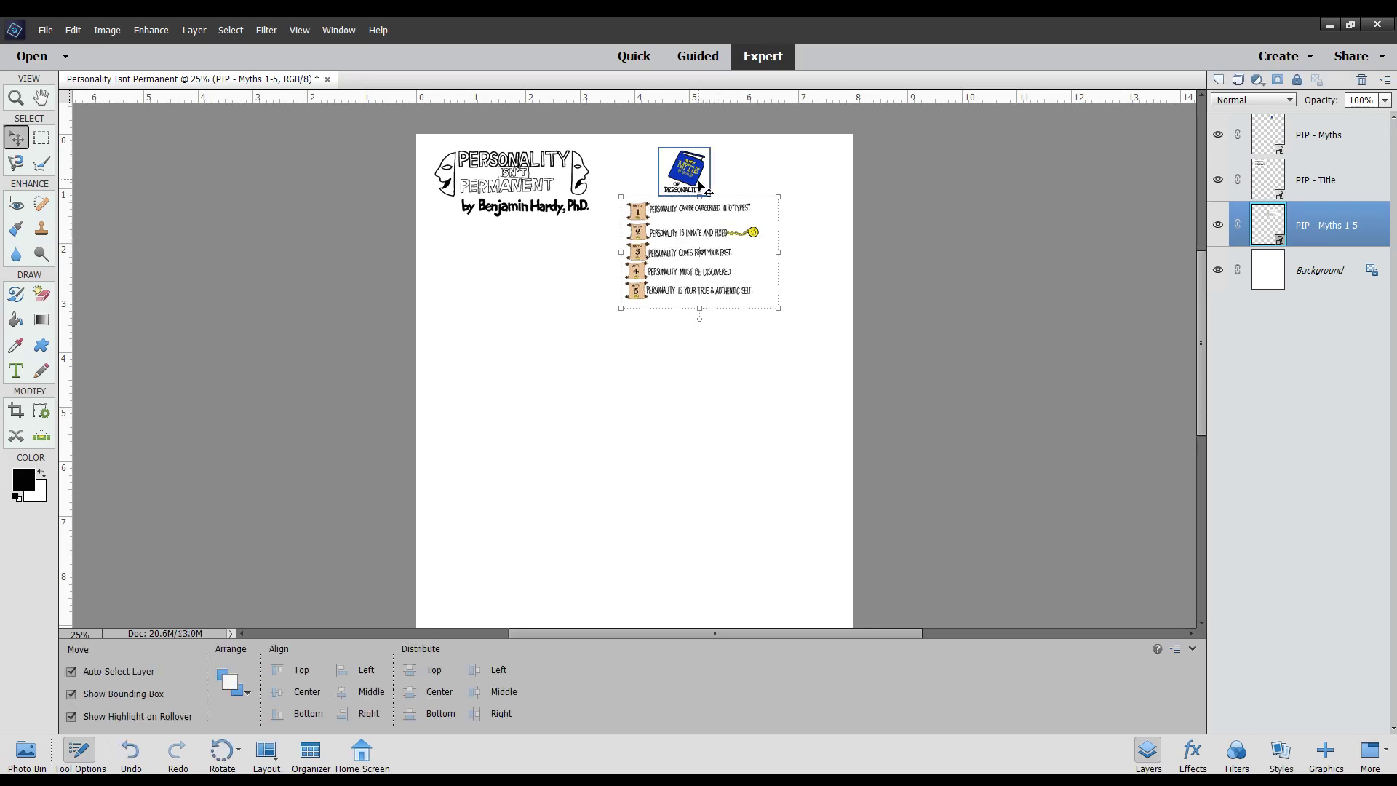
drag(687, 171, 701, 164)
drag(712, 217, 712, 217)
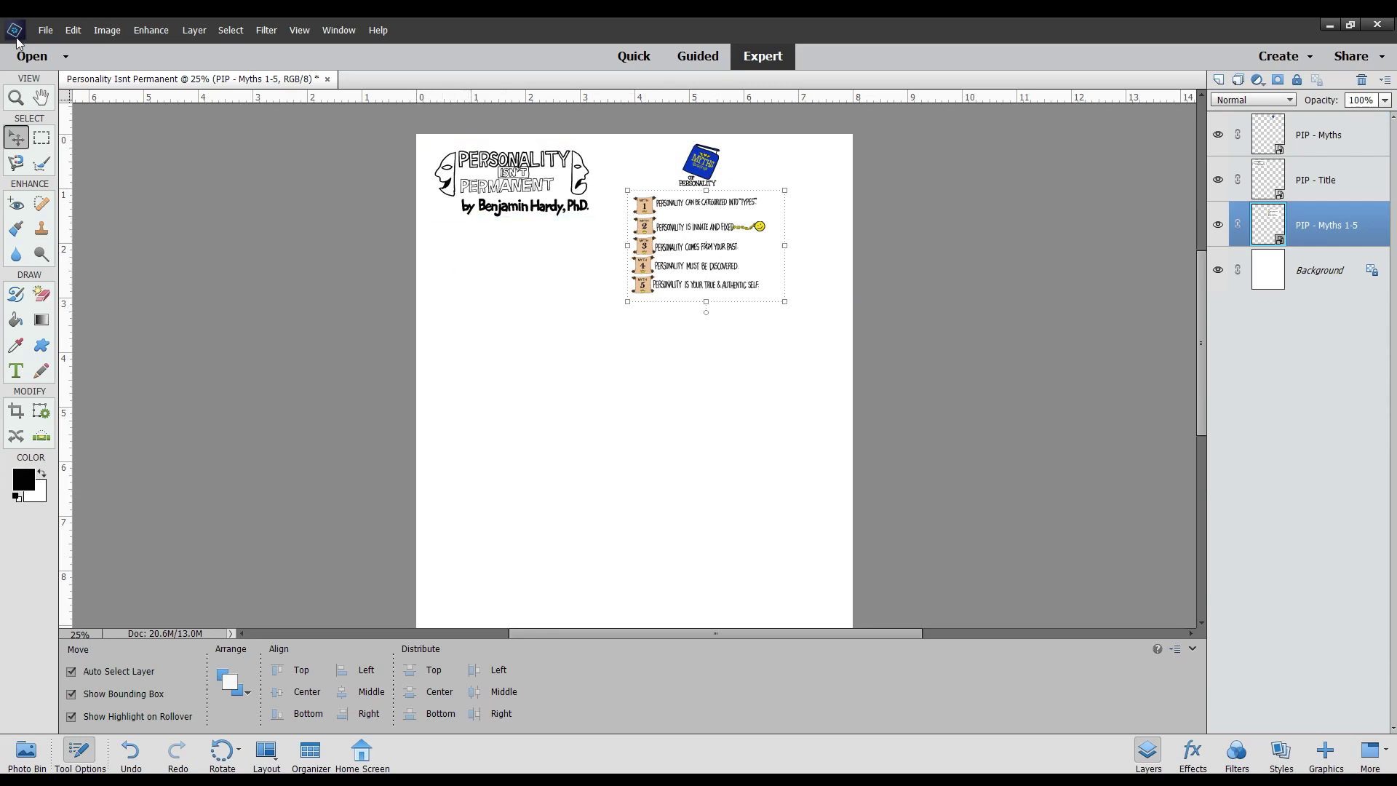
Place PIP - Quote.jpg, scale it to about 3.6 by 0.6 inches, and move it down along the page's left edge
click(45, 29)
click(77, 219)
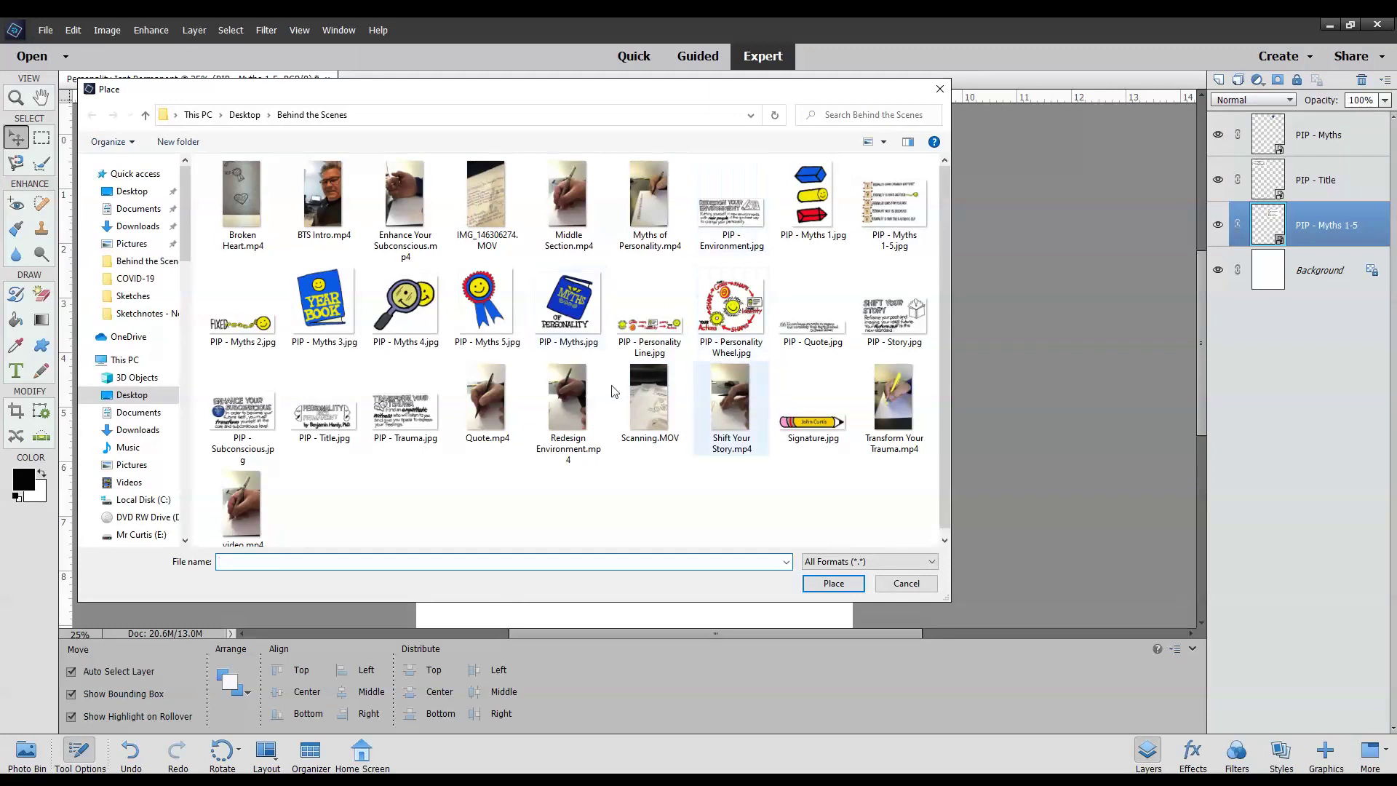
click(822, 331)
double_click(821, 331)
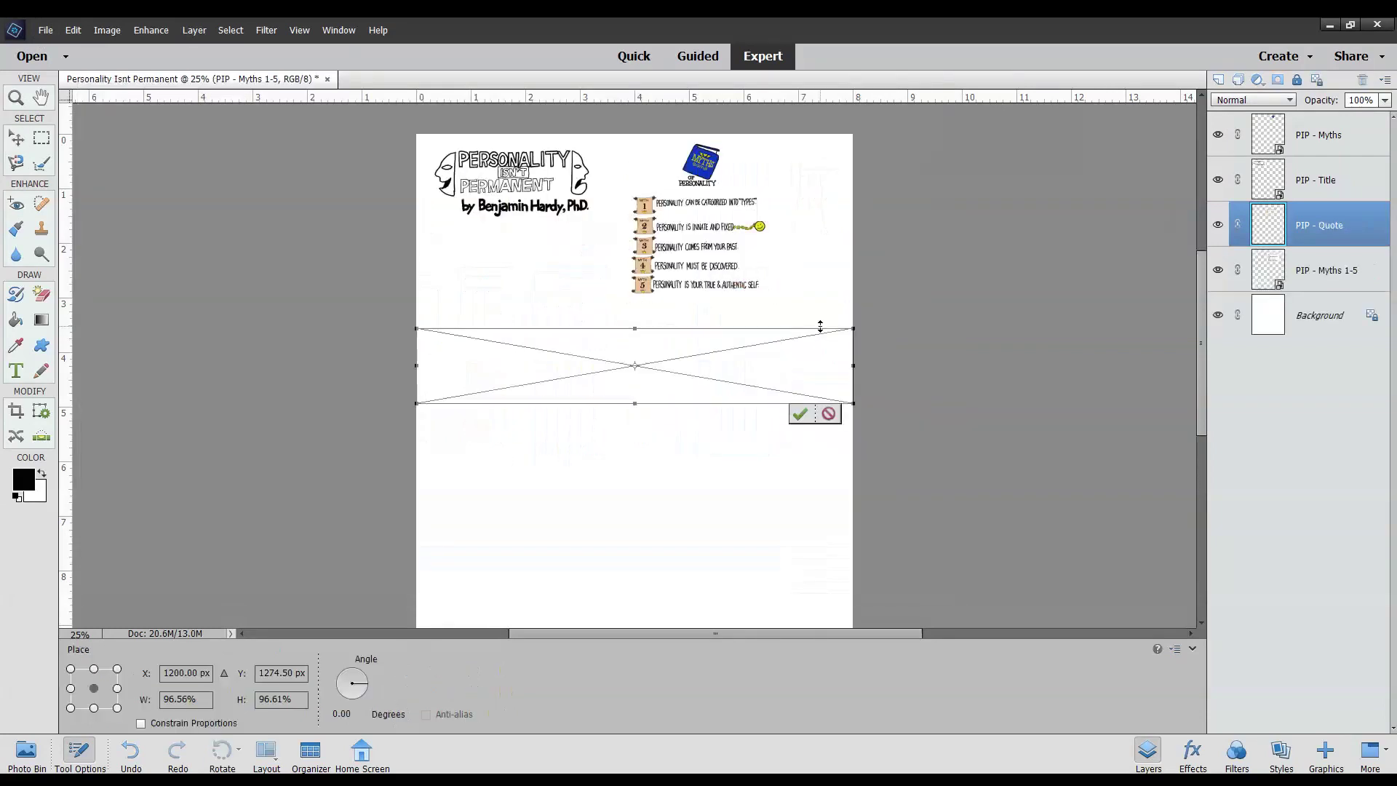
click(798, 415)
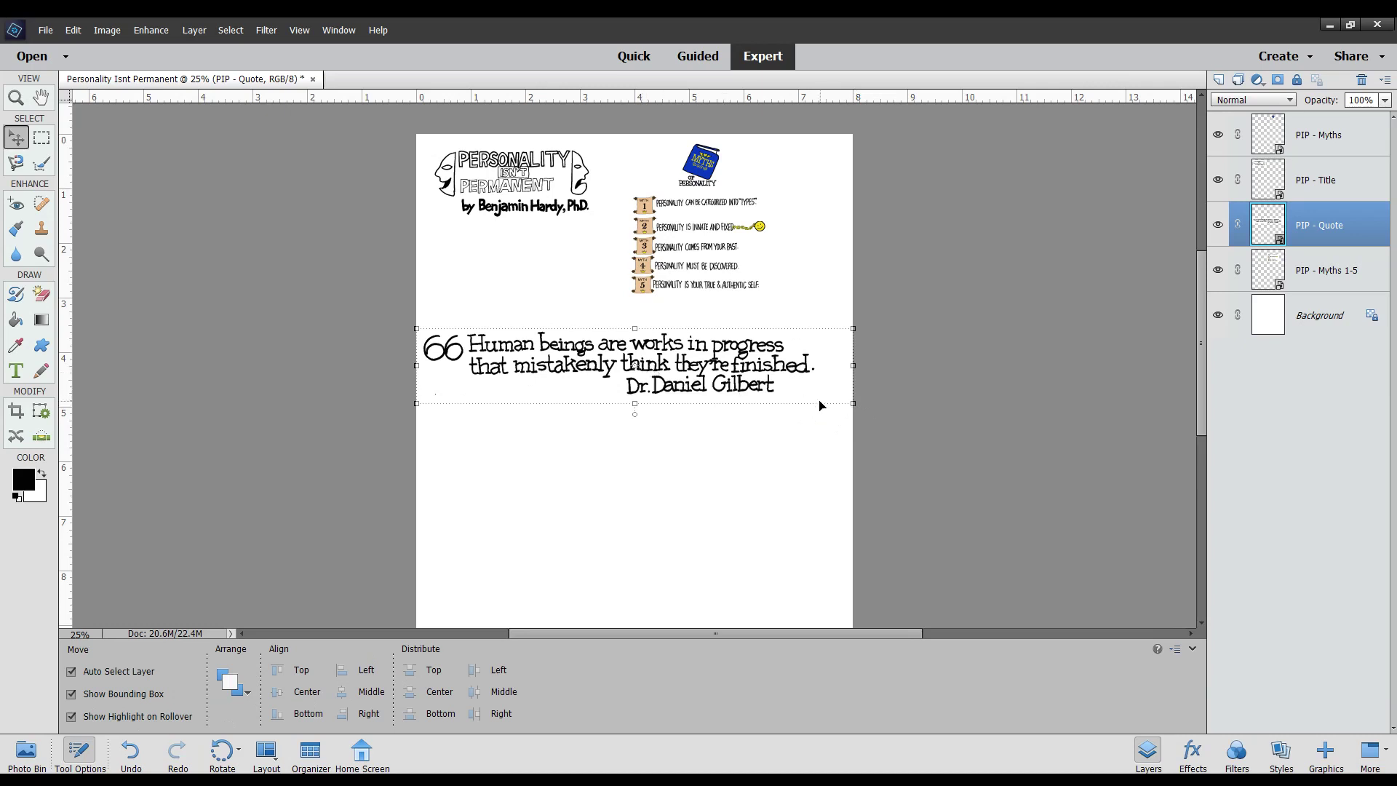
mouse_move(852, 403)
mouse_down()
mouse_move(662, 368)
mouse_move(605, 425)
mouse_up()
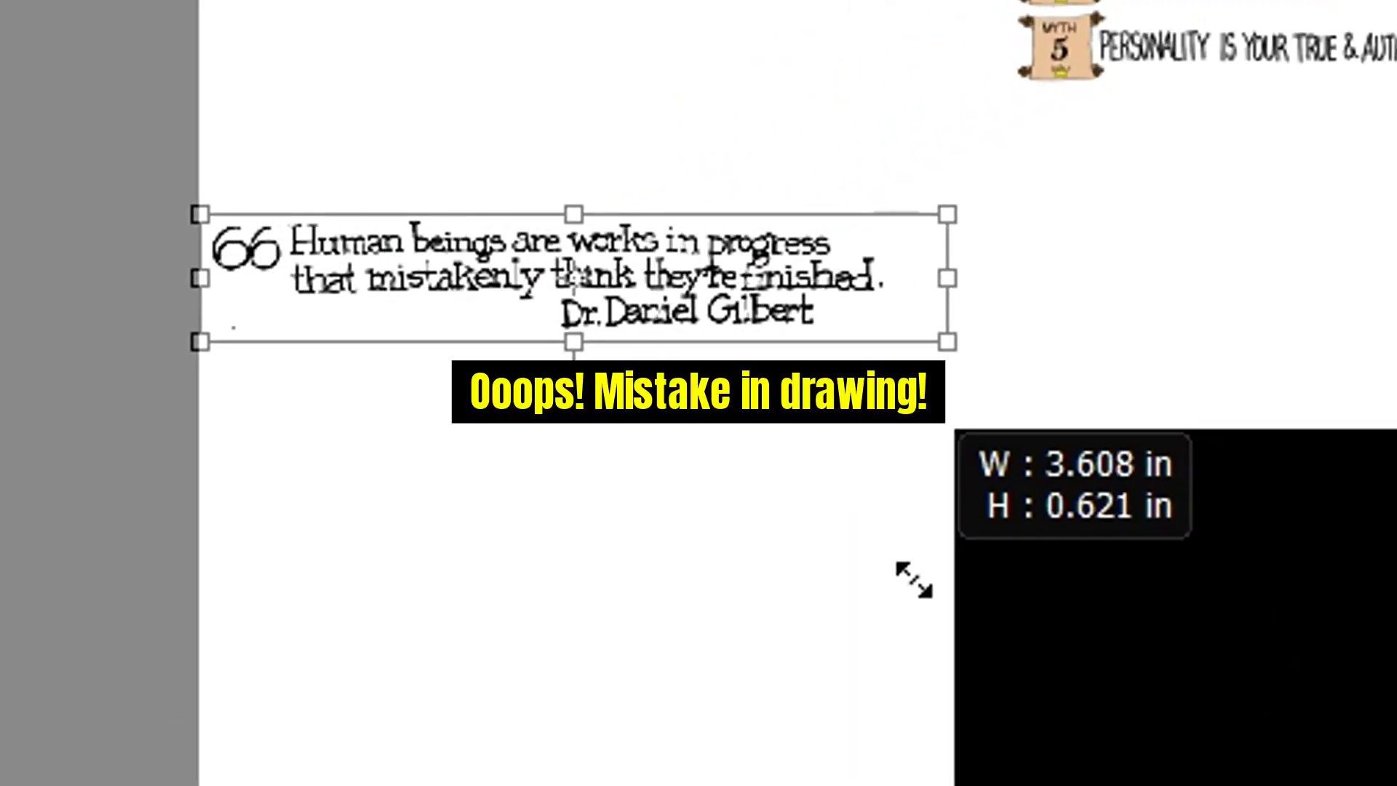
drag(914, 579, 914, 580)
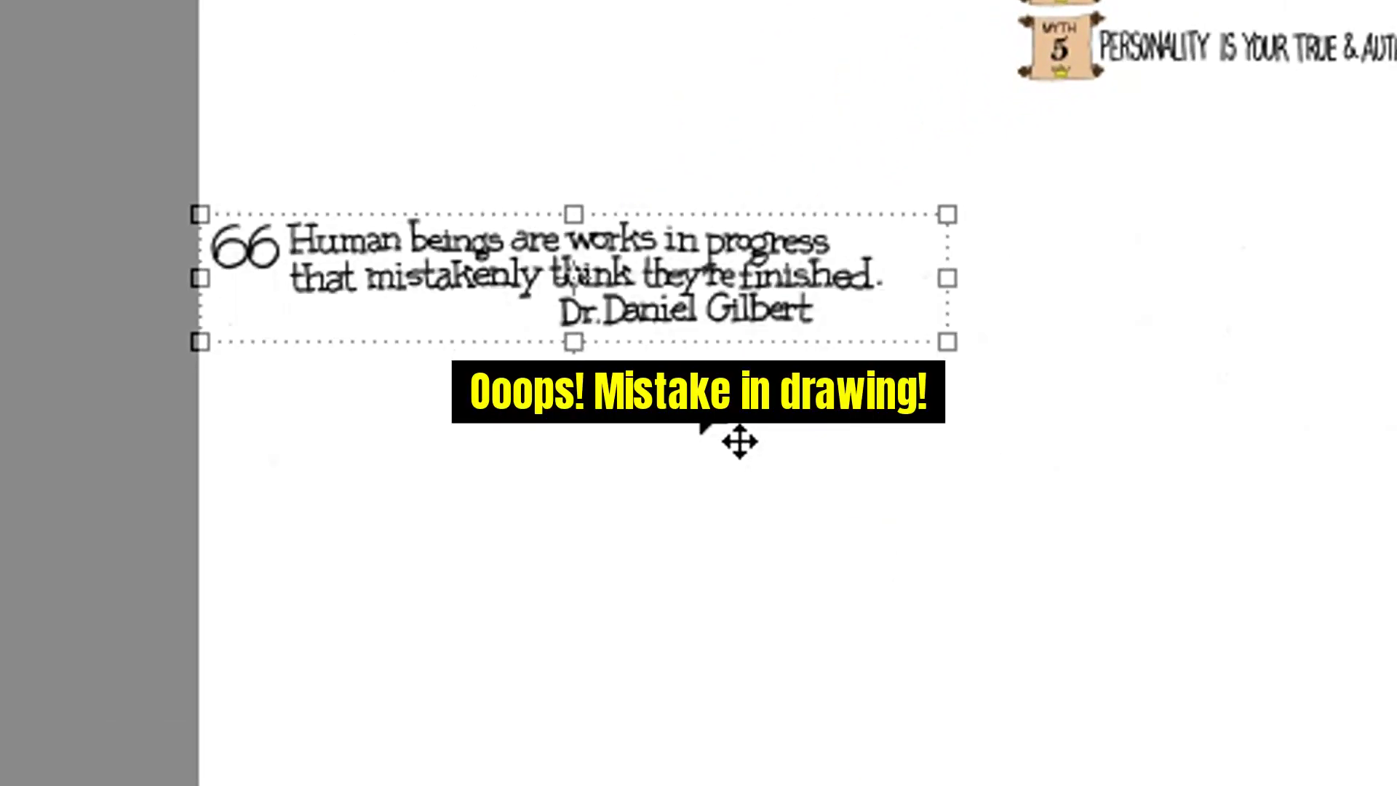
drag(727, 251, 735, 334)
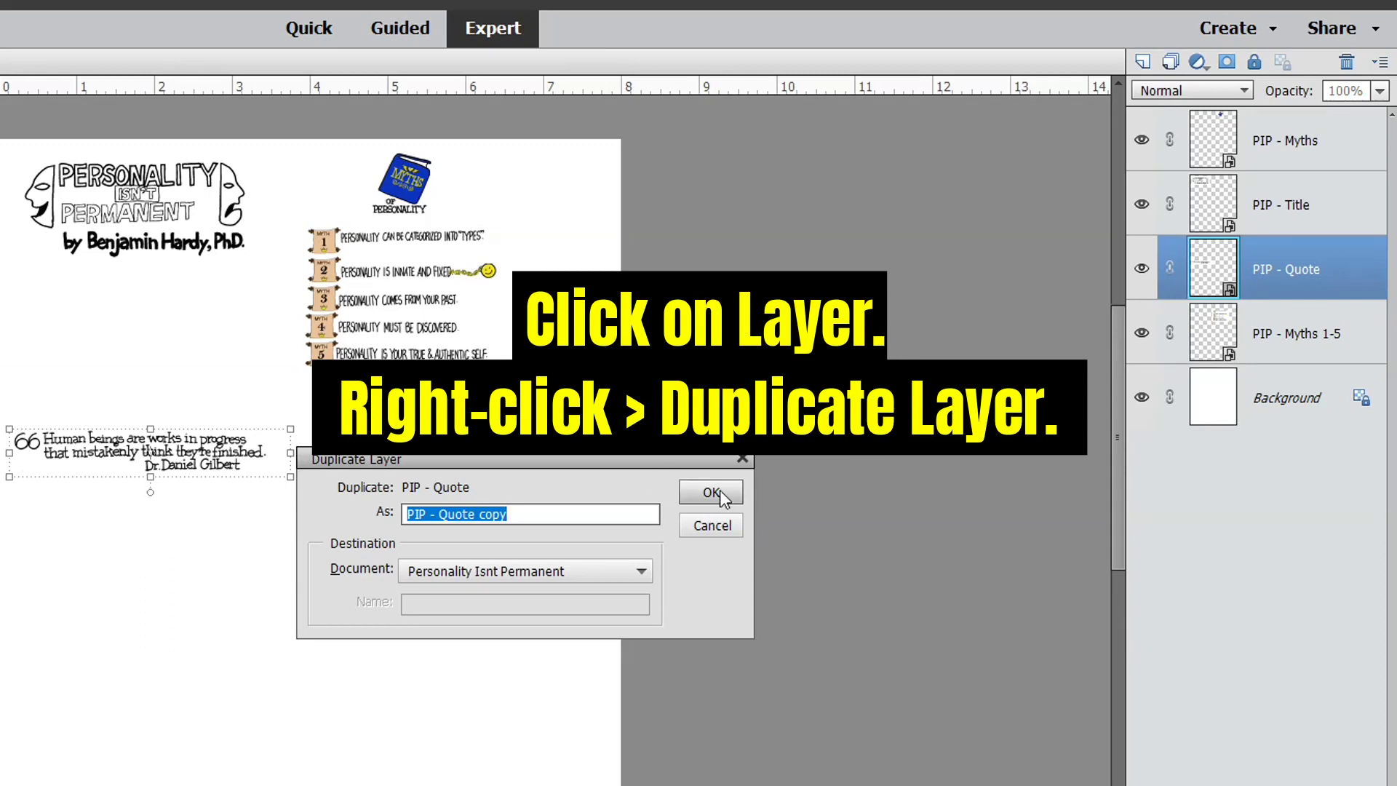
Duplicate the PIP - Quote layer as PIP - Quote copy and move the copy just below the original quote
click(715, 489)
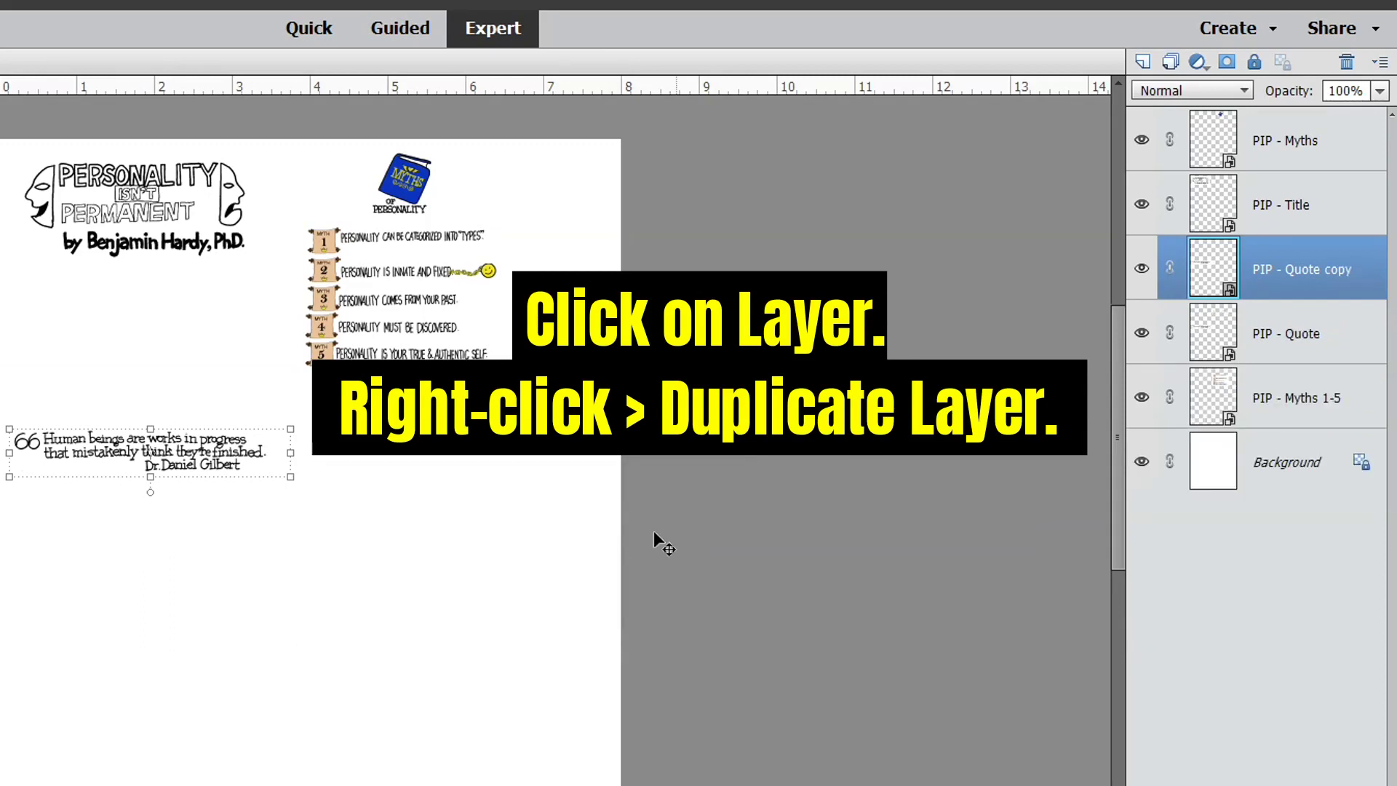
drag(189, 466, 198, 539)
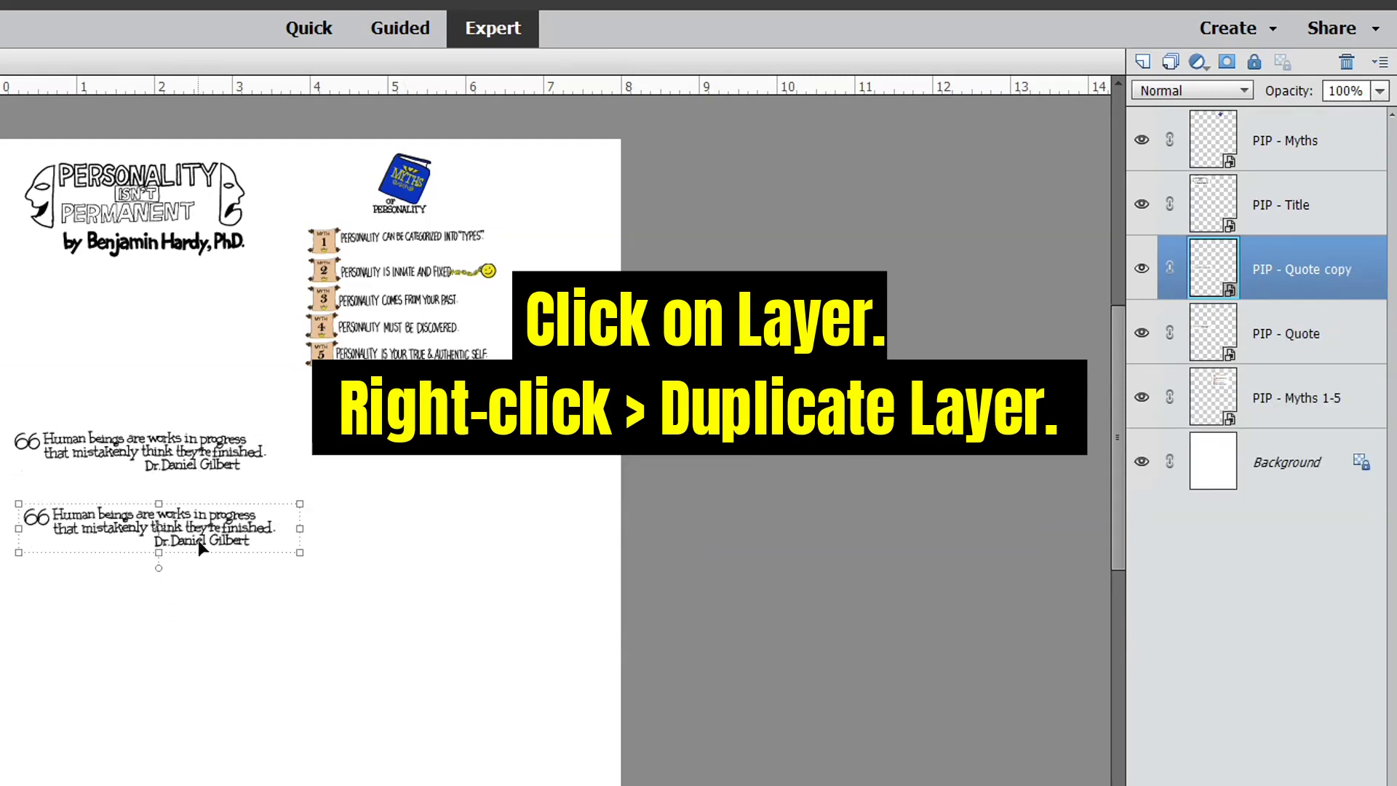
Select the PIP - Quote layer and hide the PIP - Myths, PIP - Title, PIP - Myths 1-5 and Background layers
click(204, 464)
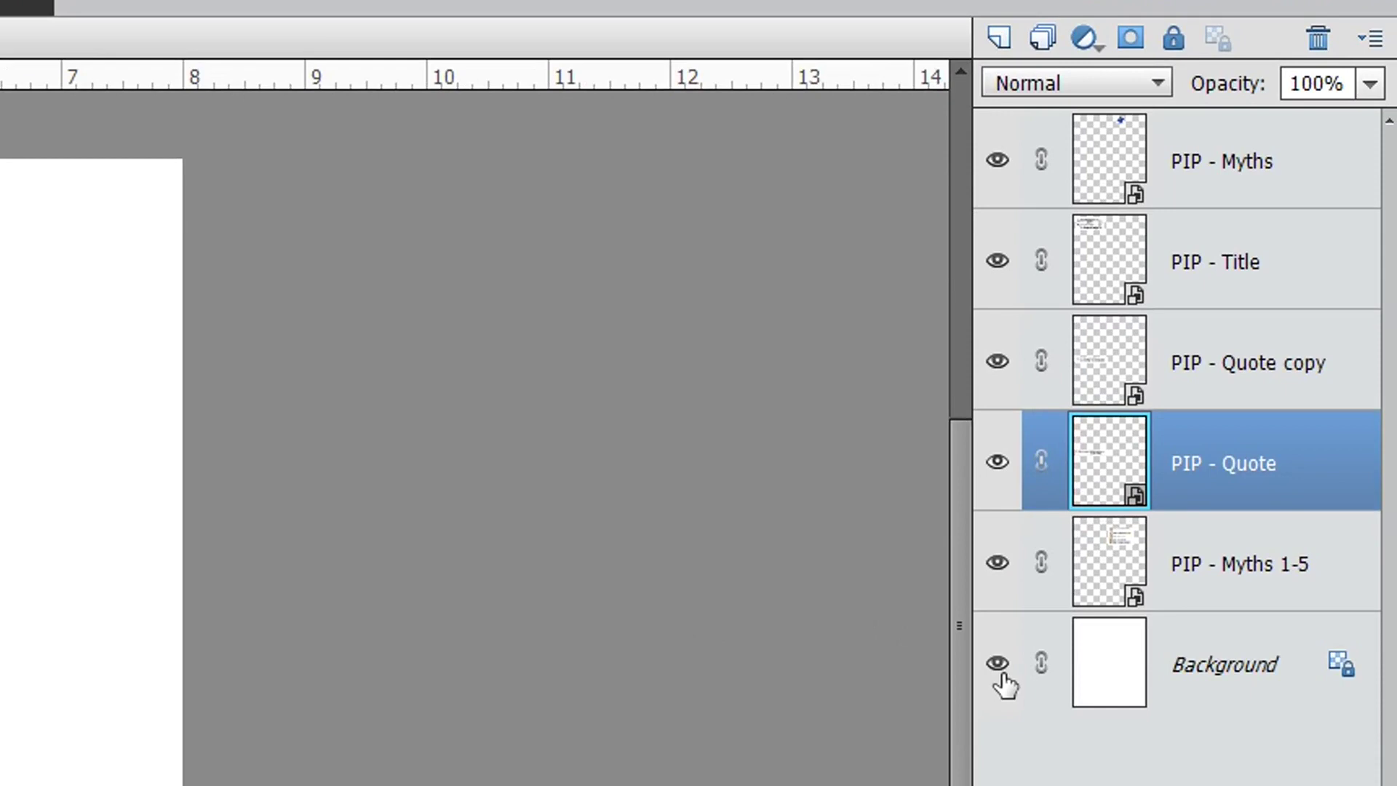
click(1218, 361)
click(997, 562)
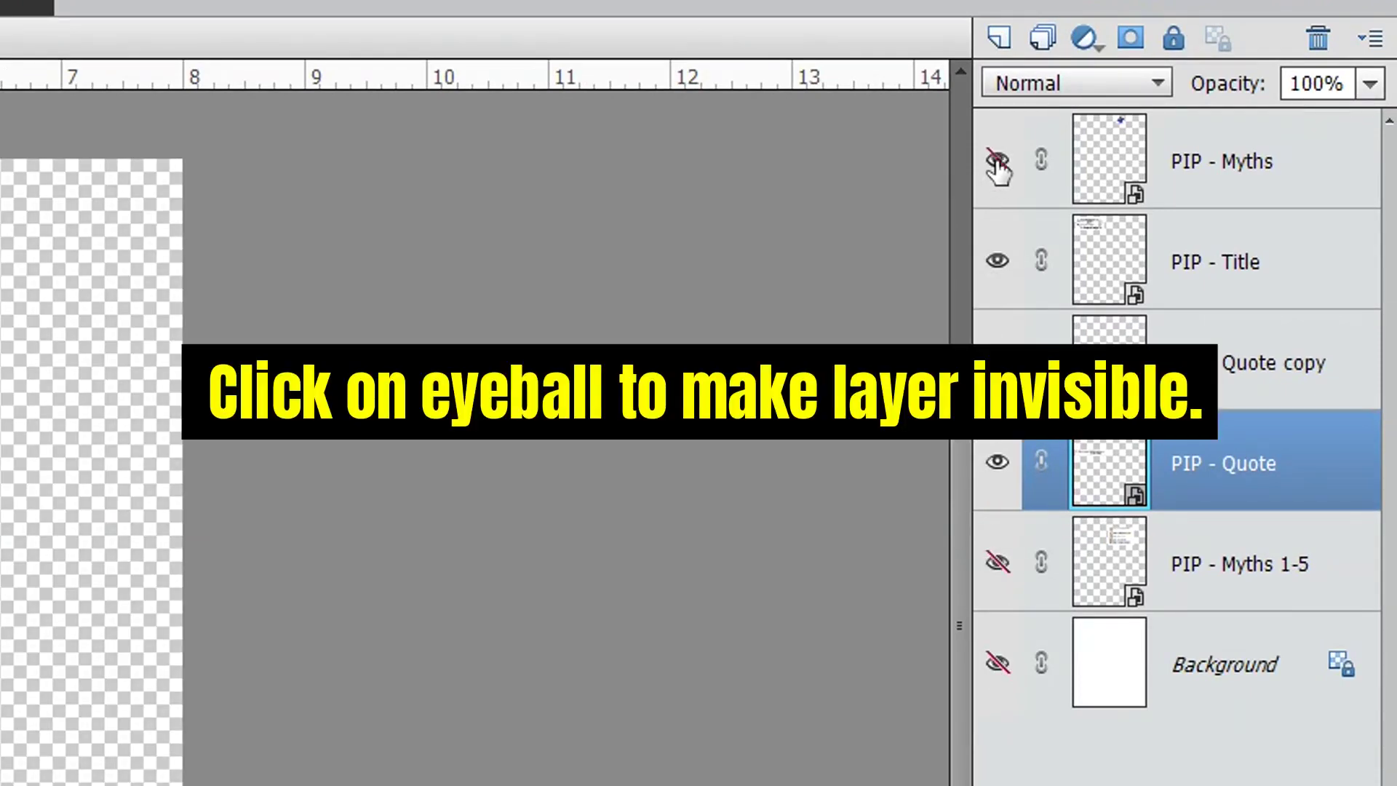
click(997, 262)
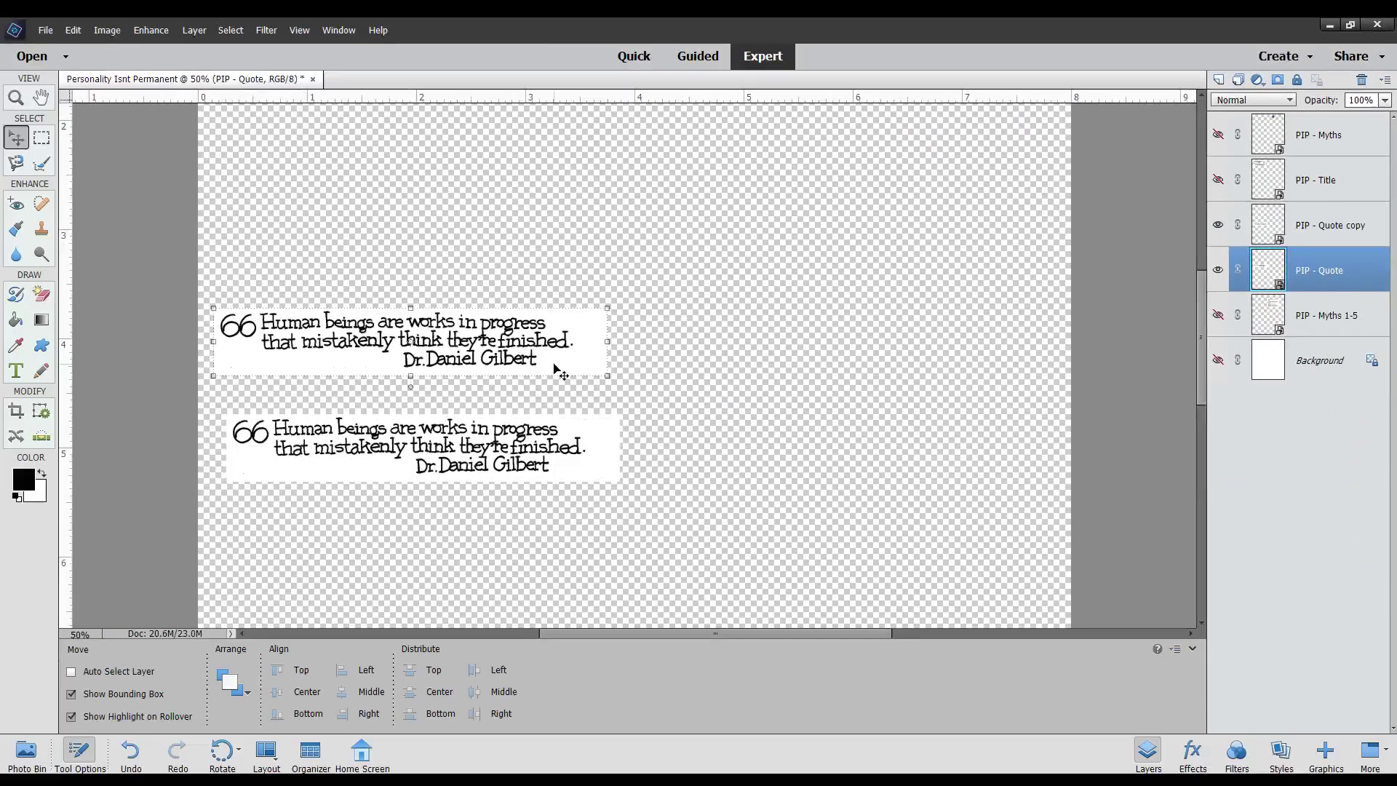
Simplify the PIP - Quote smart layer, try the Magic Eraser at tolerance 198 on its white background, and undo that erasure
key(ctrl+plus)
key(ctrl+plus)
key(ctrl+plus)
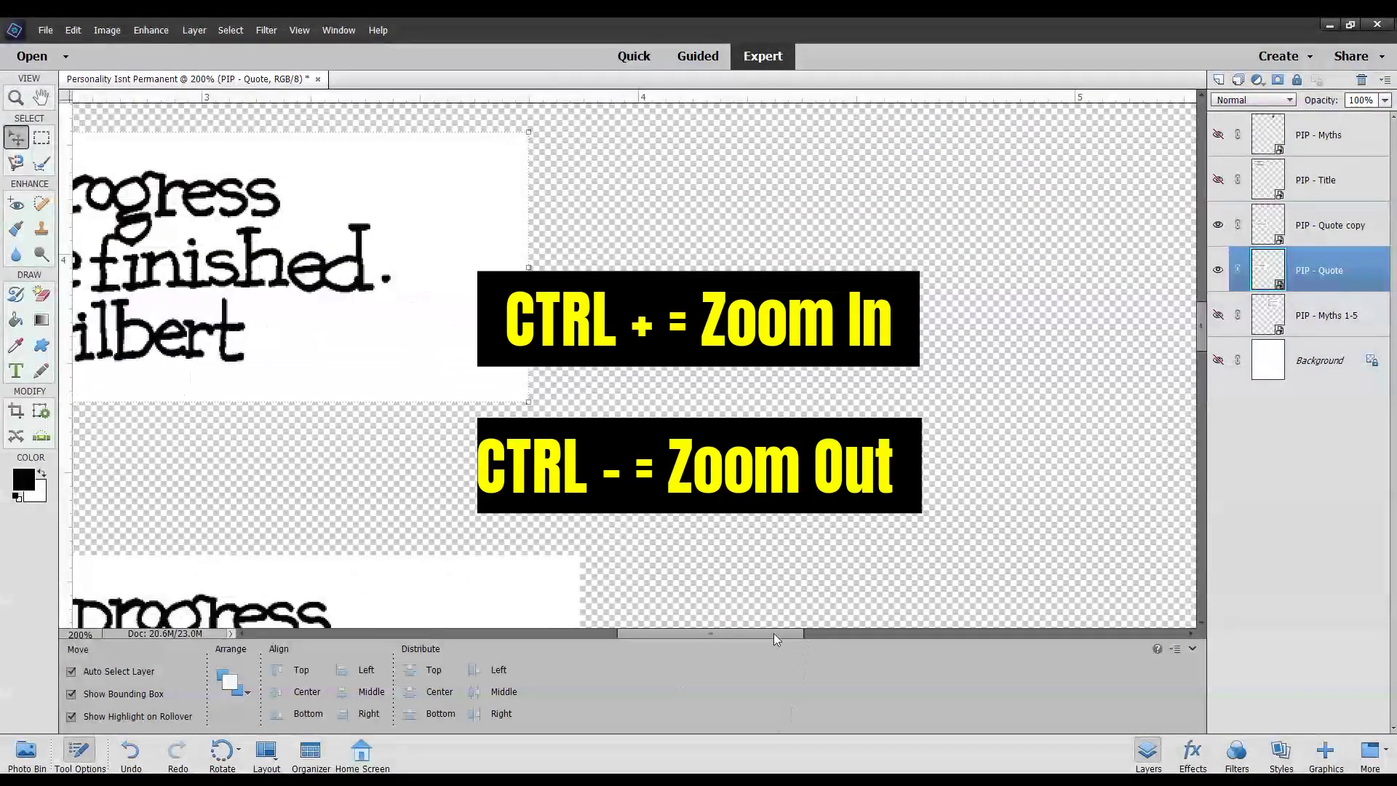
key(ctrl+minus)
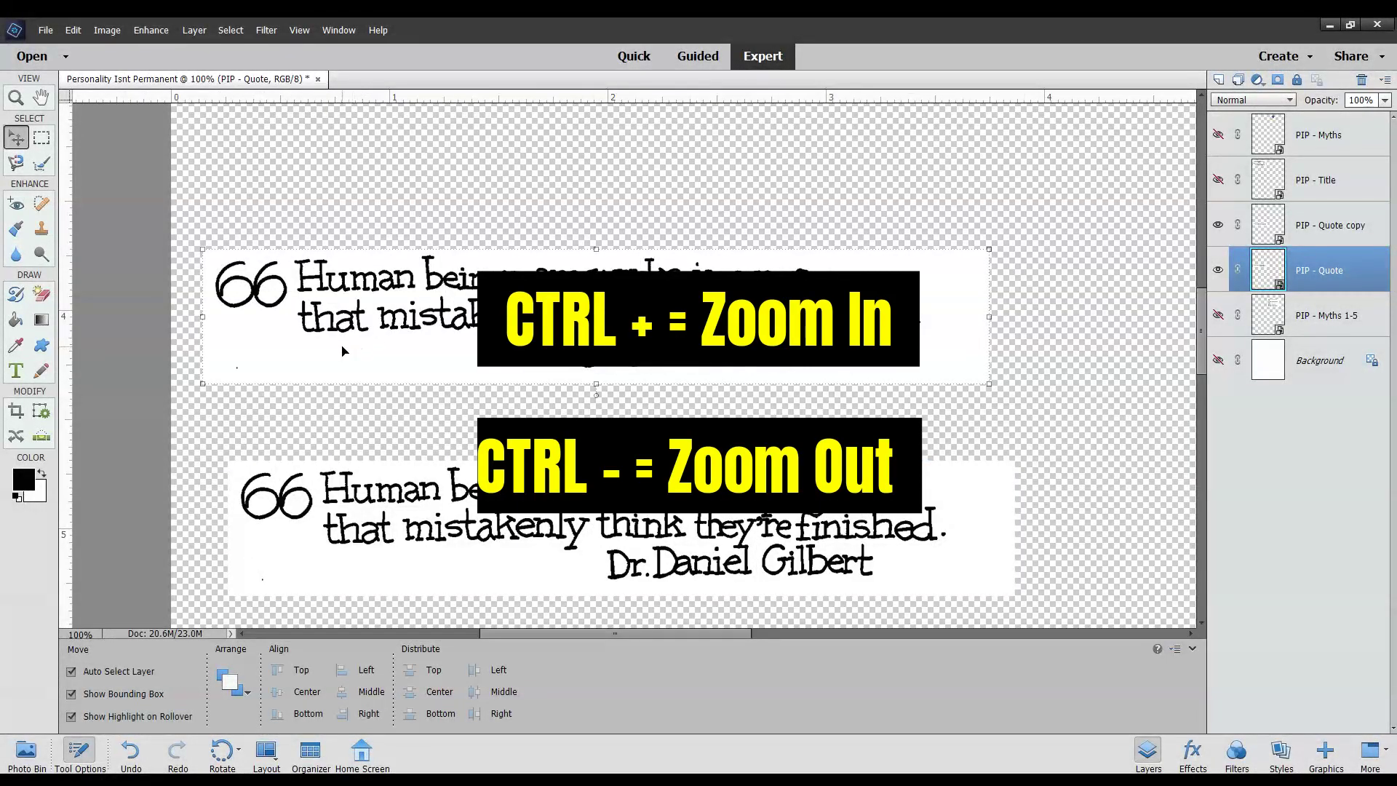
click(42, 298)
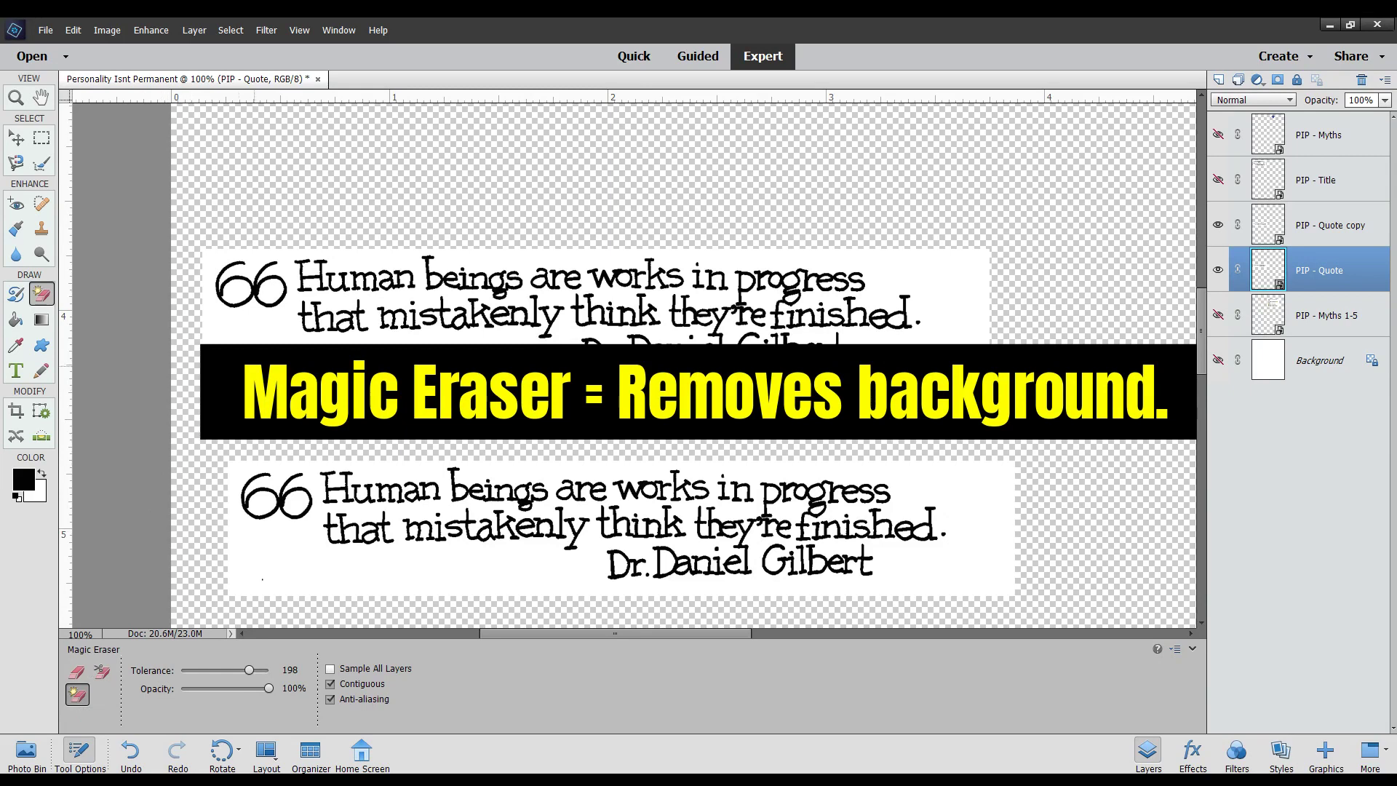
click(265, 339)
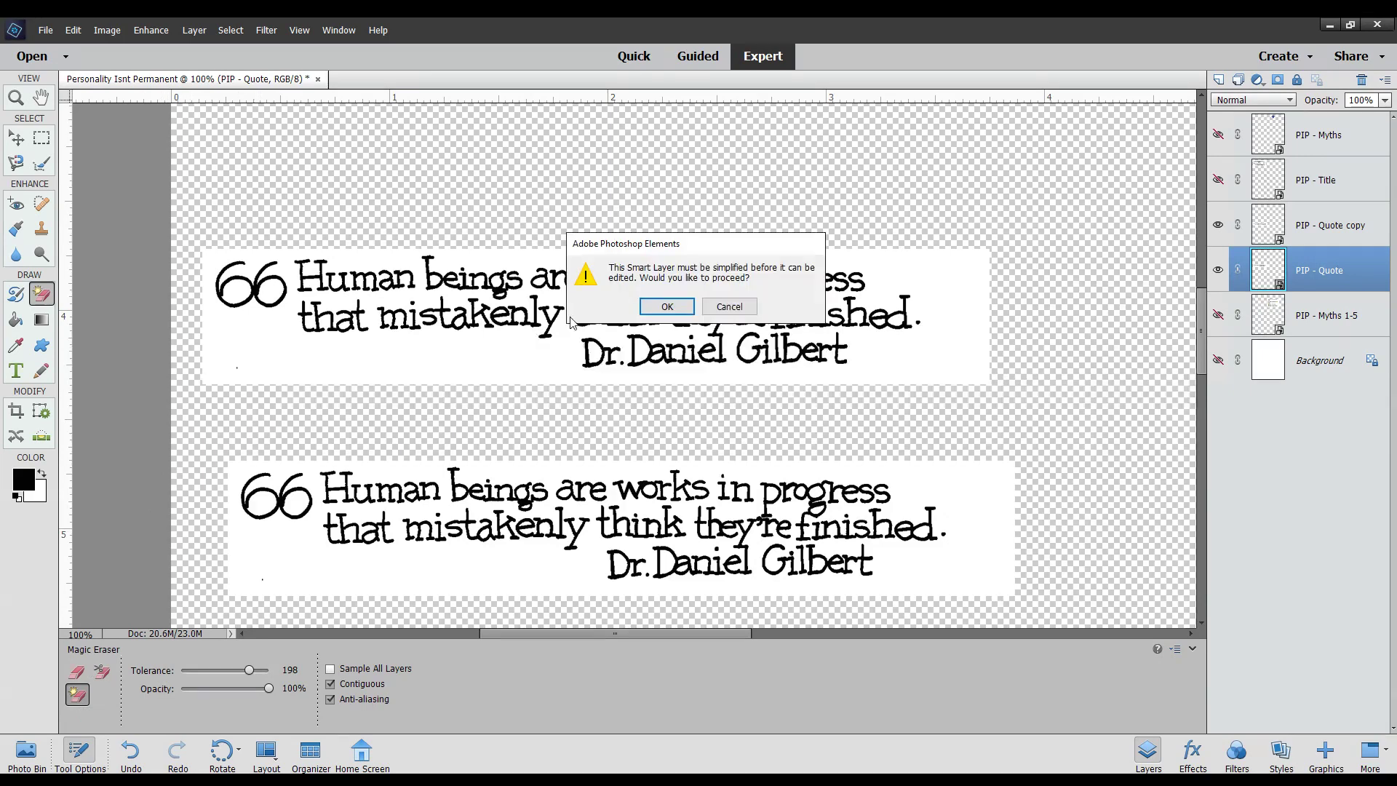
click(661, 310)
click(256, 346)
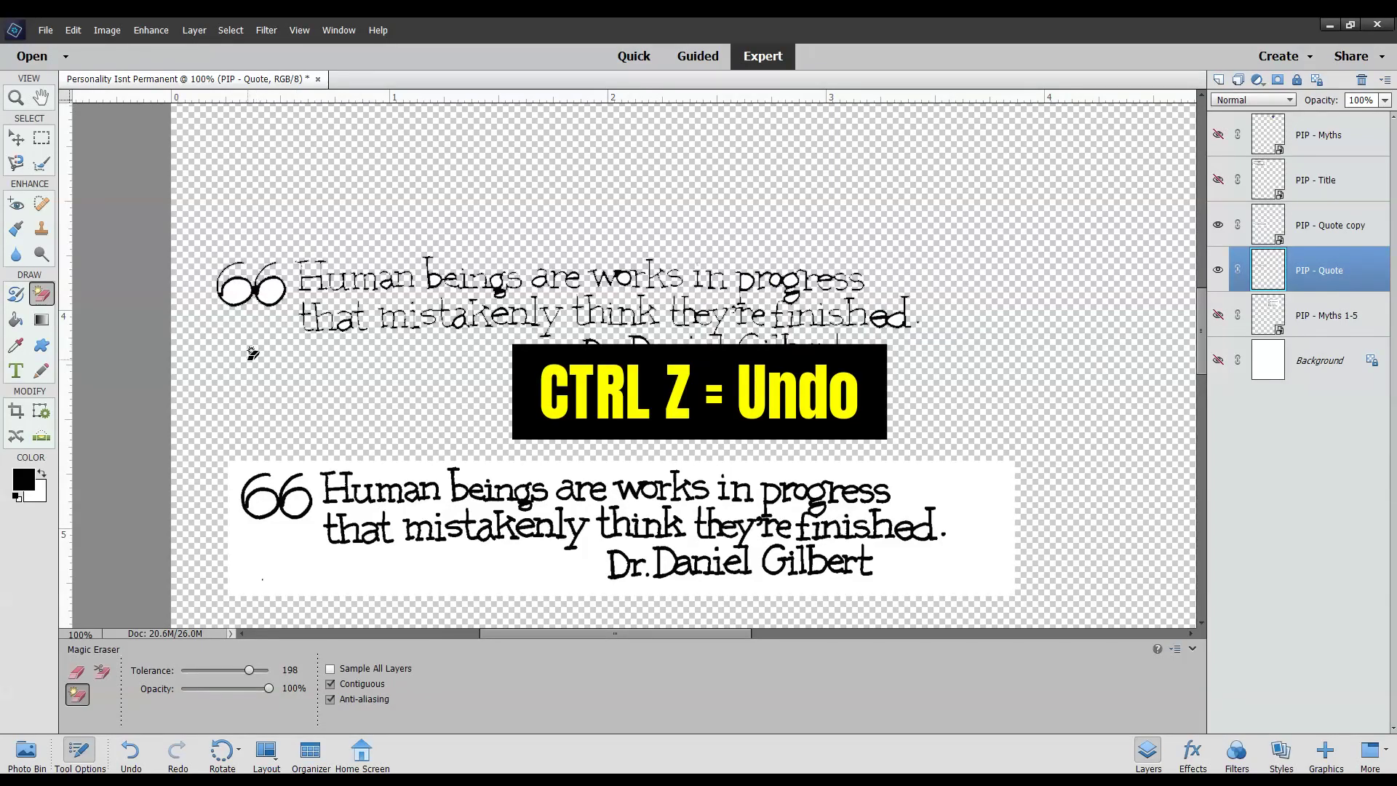
key(ctrl+z)
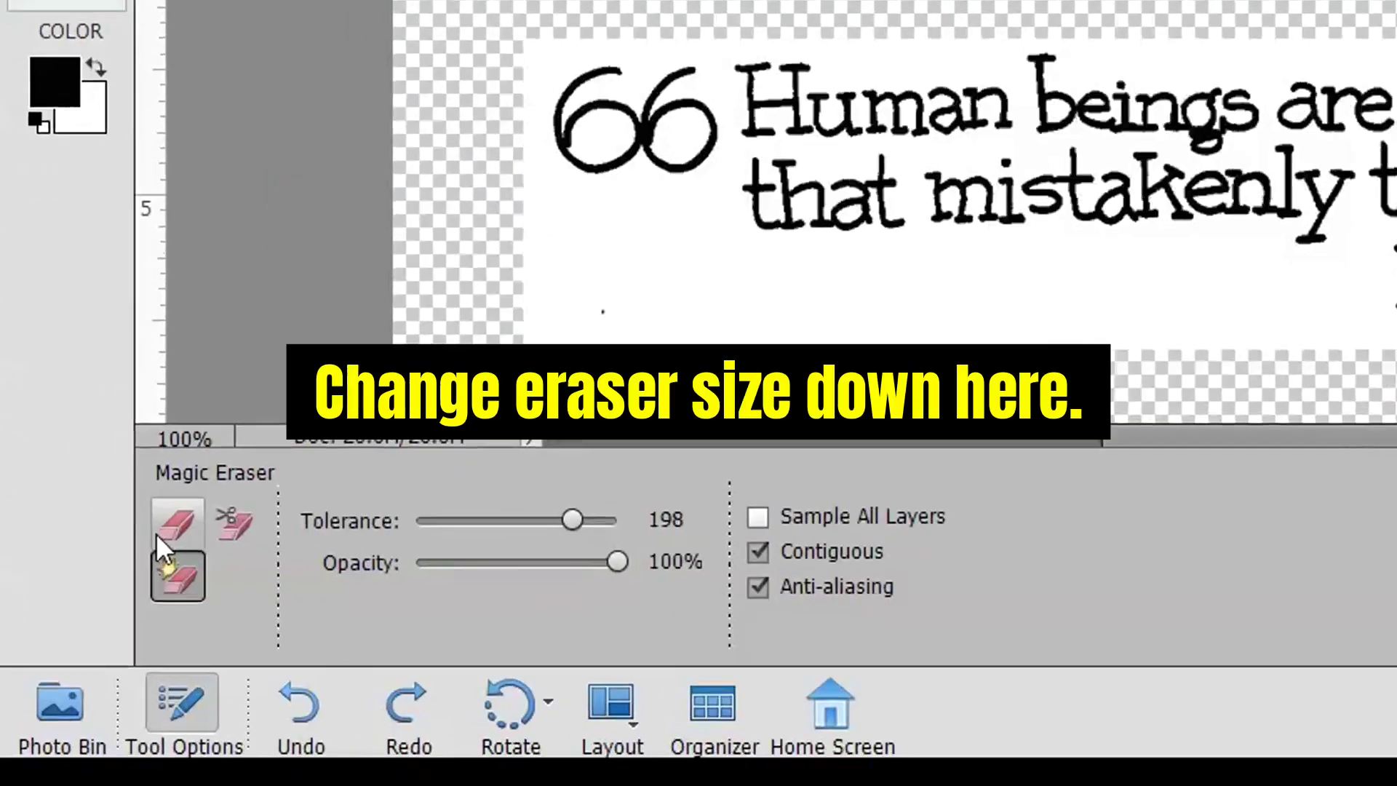
Erase the original quote's text with a 43 px pencil eraser and trim the white area closely around its opening quotation marks
click(77, 670)
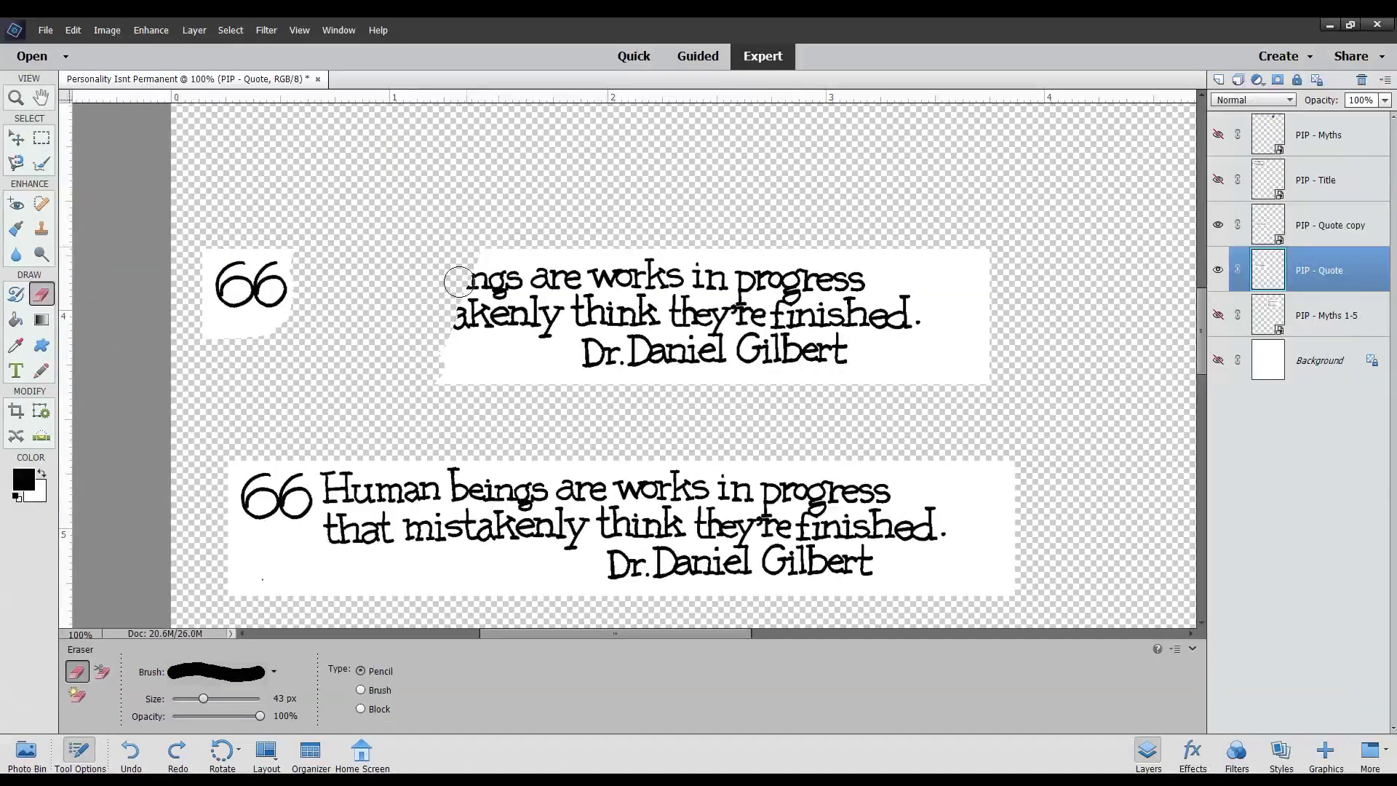
mouse_move(465, 291)
mouse_down()
mouse_move(521, 254)
mouse_move(502, 274)
mouse_move(1046, 286)
mouse_move(468, 274)
mouse_move(1057, 287)
mouse_move(657, 320)
mouse_move(527, 315)
mouse_move(1038, 317)
mouse_move(672, 343)
mouse_move(402, 385)
mouse_move(965, 364)
mouse_move(598, 362)
mouse_move(873, 386)
mouse_up()
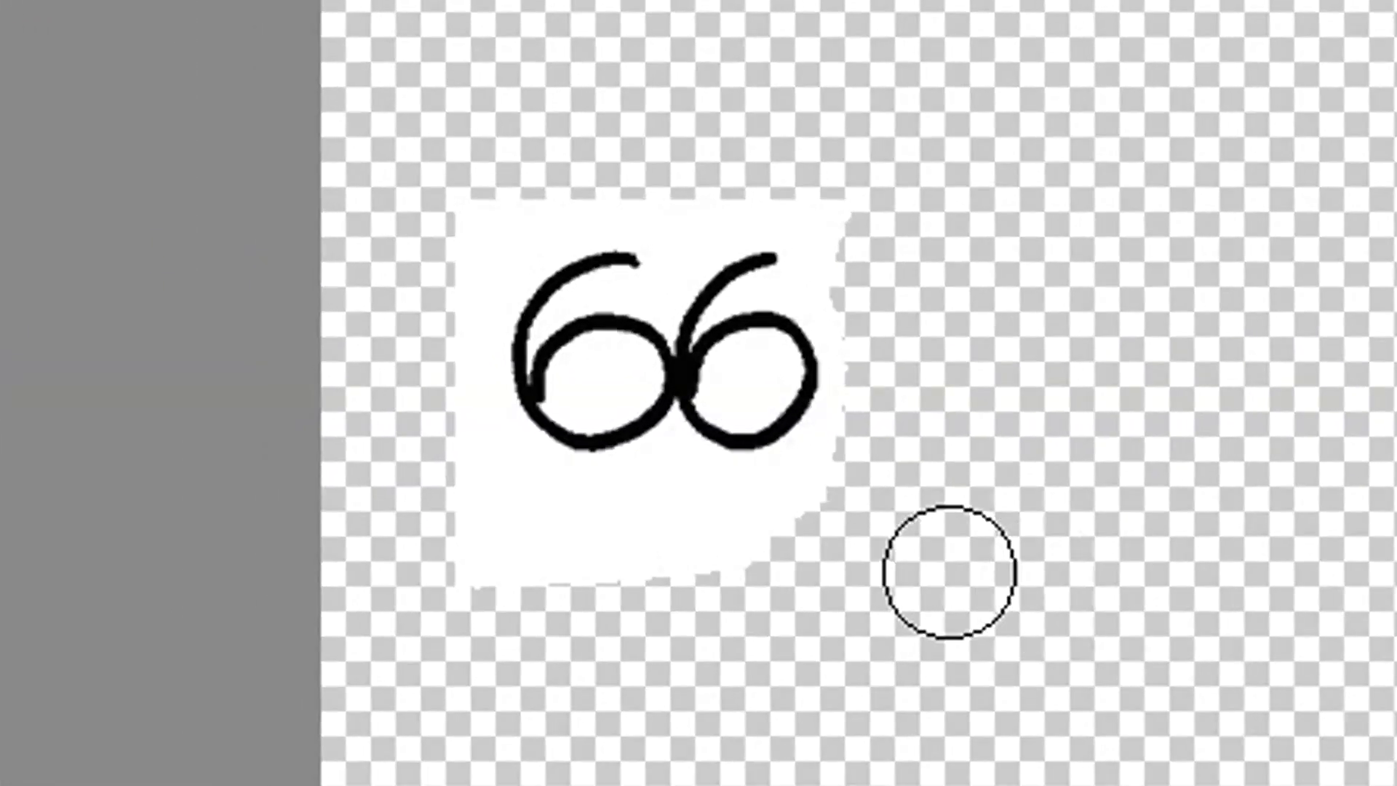
drag(947, 571, 477, 561)
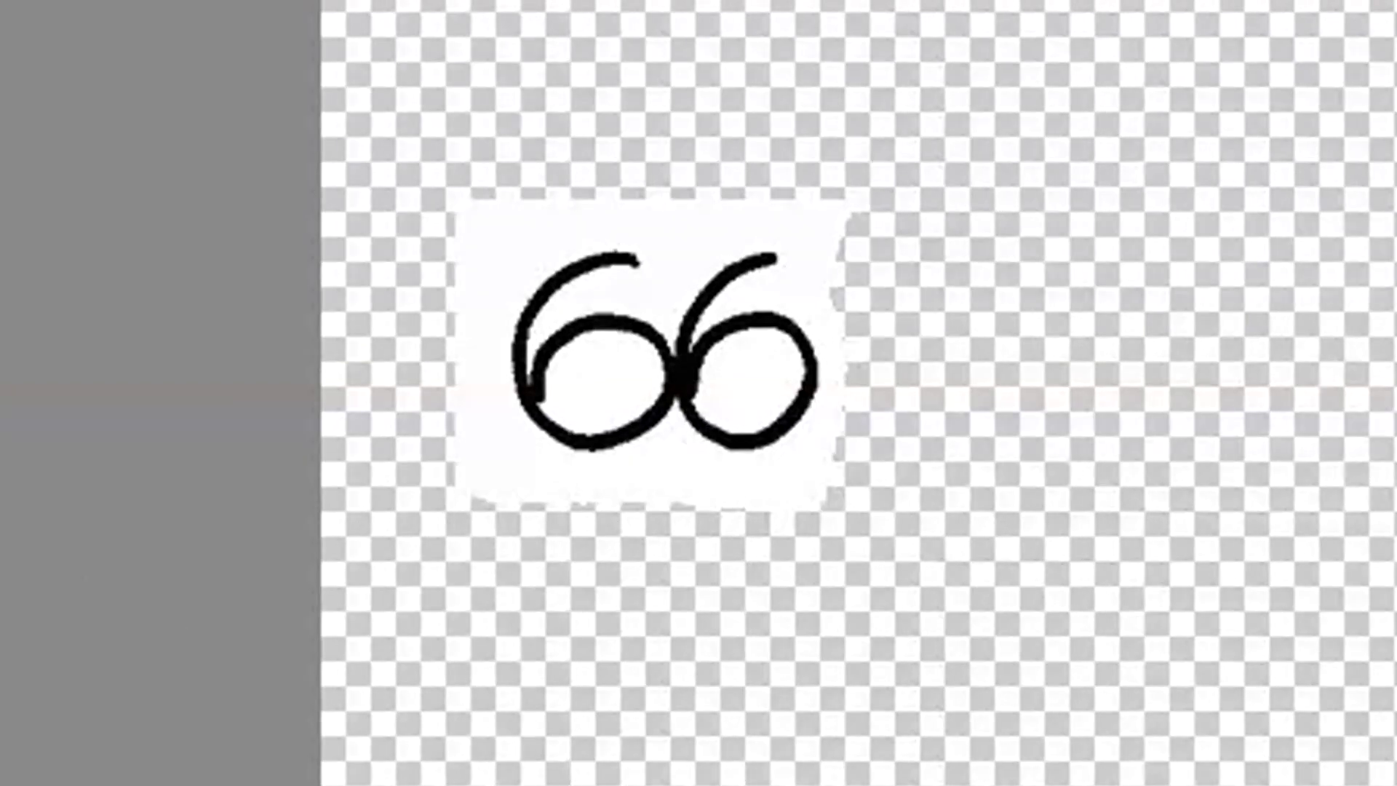
click(542, 221)
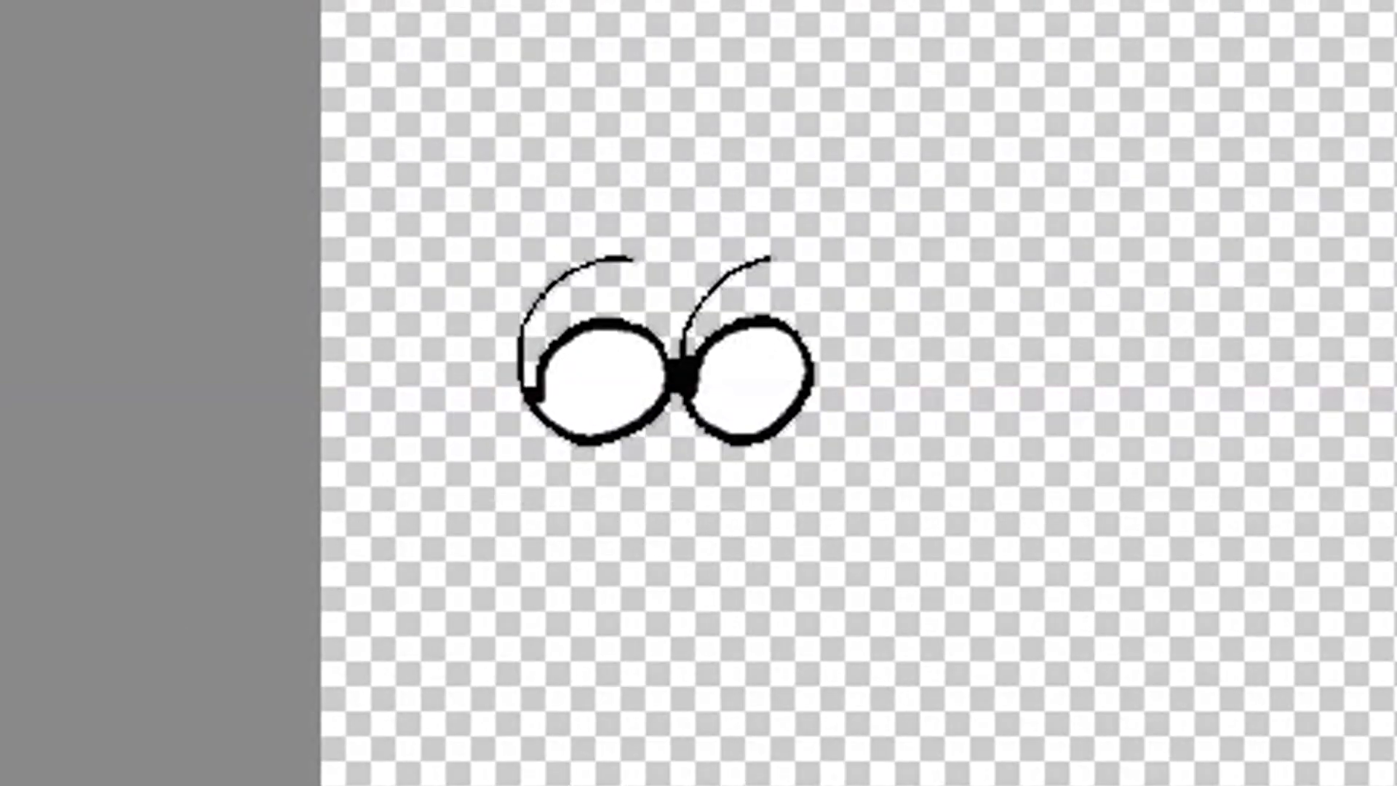
key(ctrl+z)
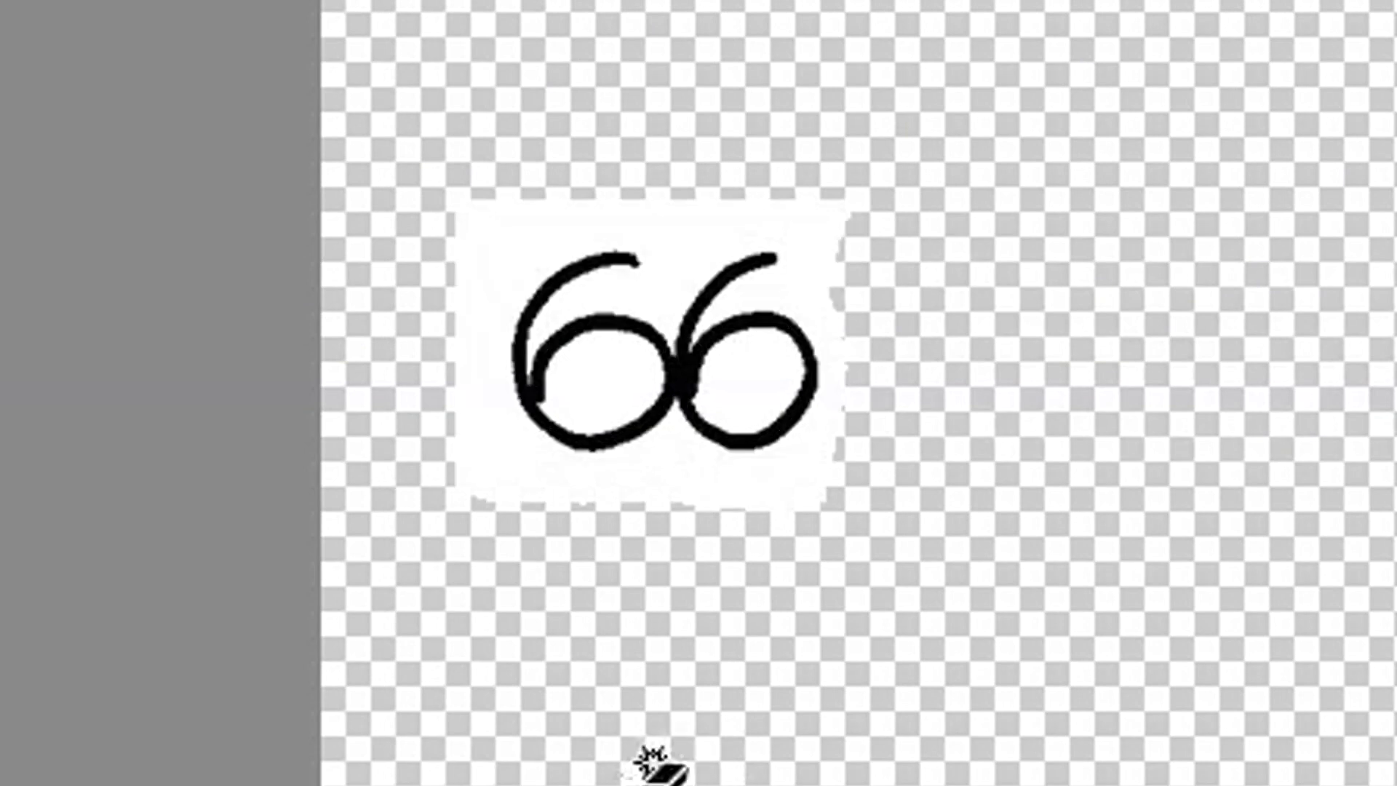
mouse_move(828, 525)
mouse_down()
mouse_move(857, 506)
mouse_move(603, 534)
mouse_move(465, 497)
mouse_move(444, 459)
mouse_move(441, 306)
mouse_move(469, 238)
mouse_move(575, 179)
mouse_move(655, 166)
mouse_move(852, 172)
mouse_move(904, 283)
mouse_up()
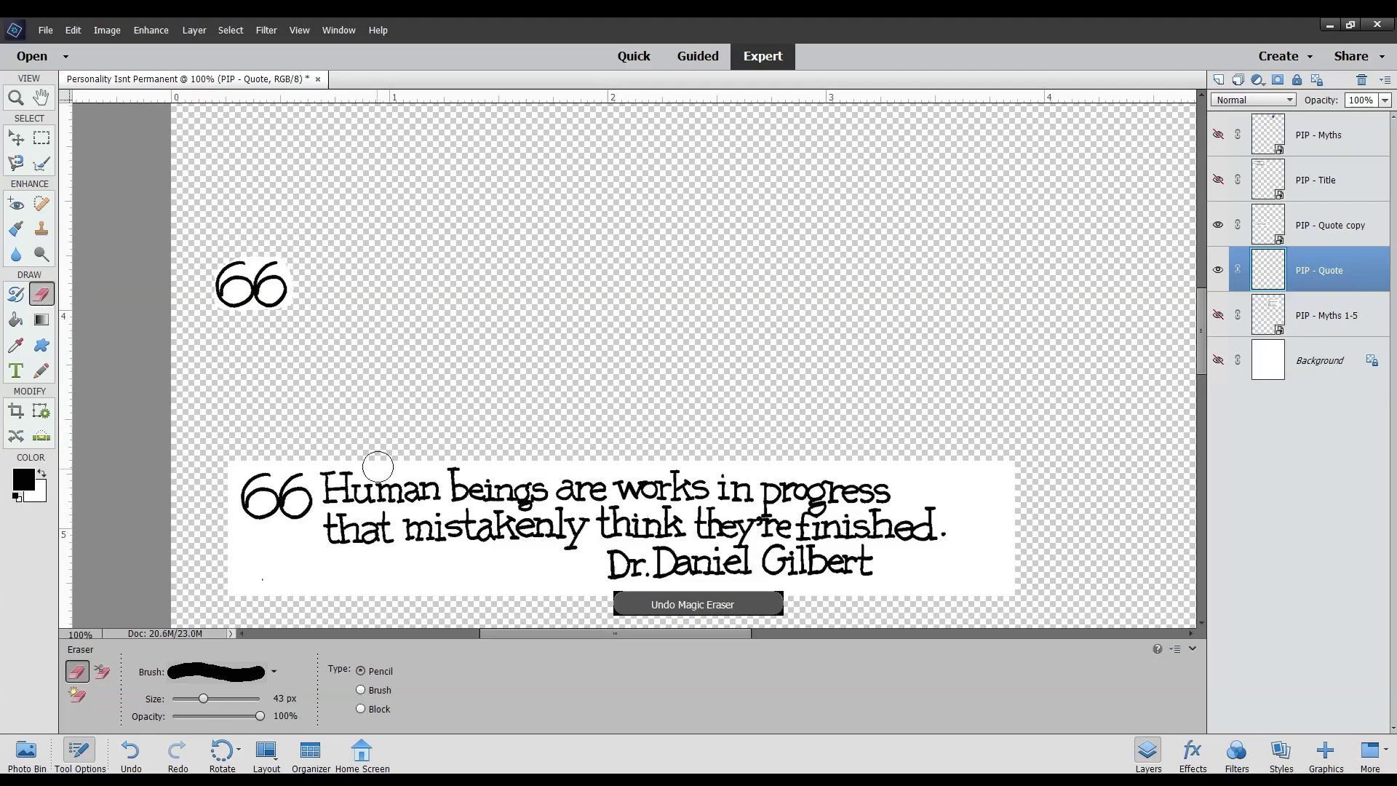
Move the full quote on PIP - Quote copy up the page, well above the isolated quotation marks
key(v)
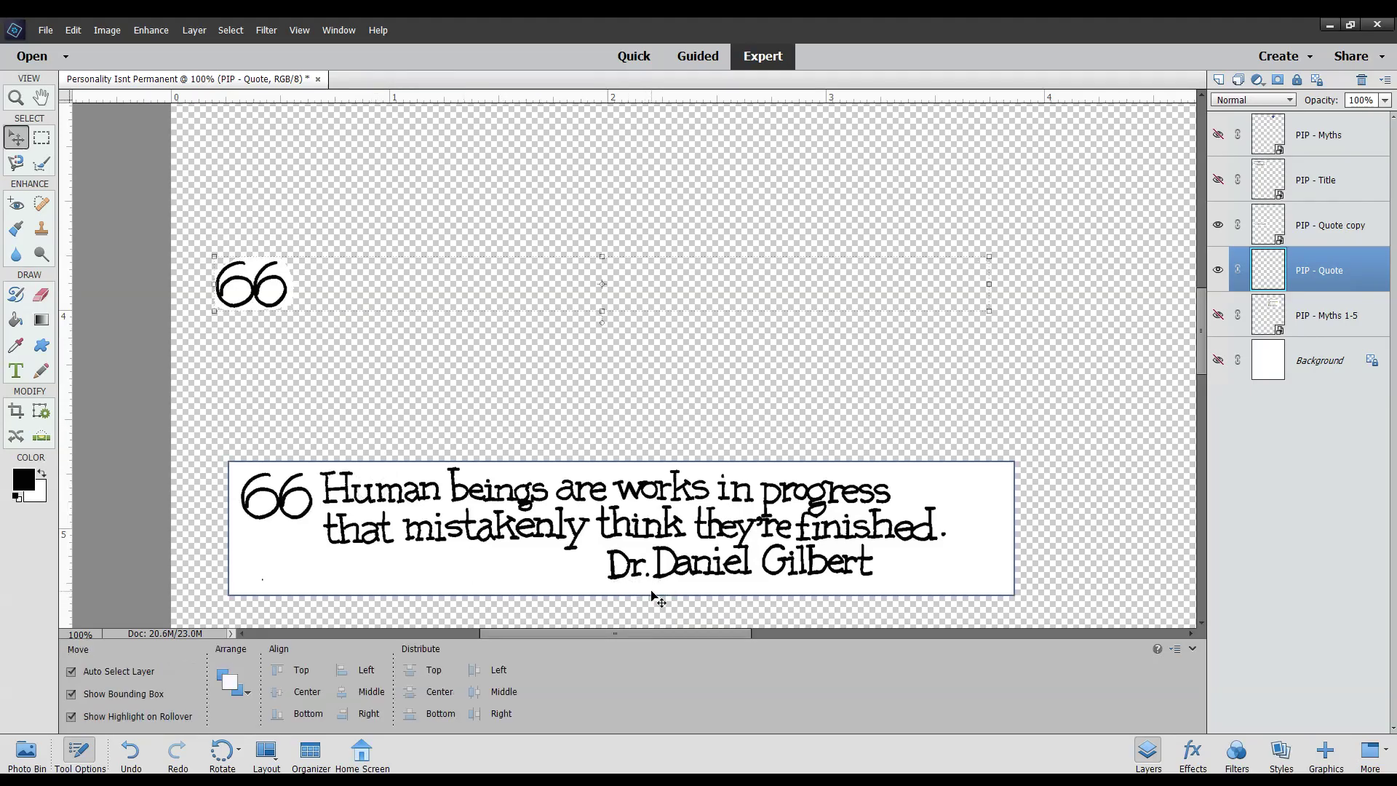
drag(677, 545, 676, 160)
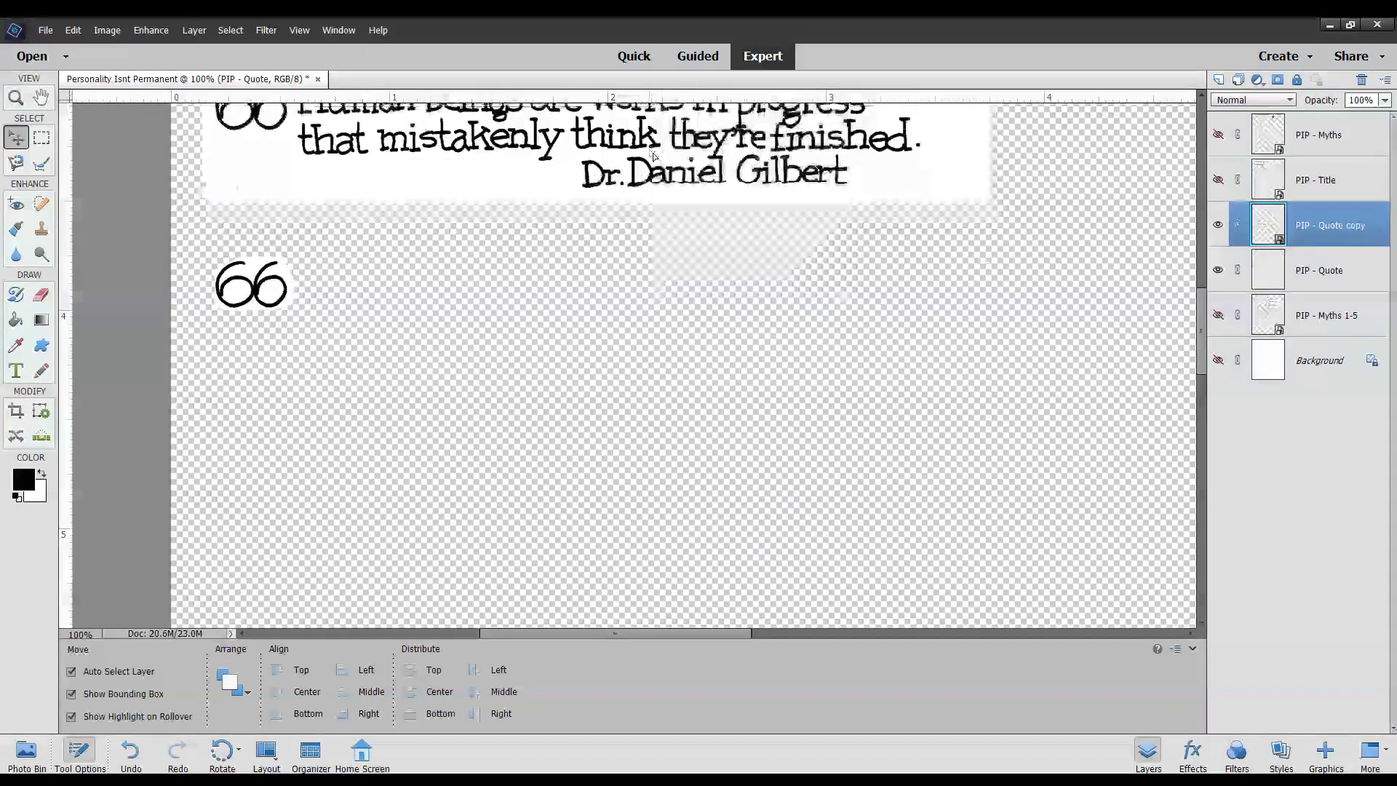
scroll(676, 259, up, 3)
scroll(676, 254, up, 3)
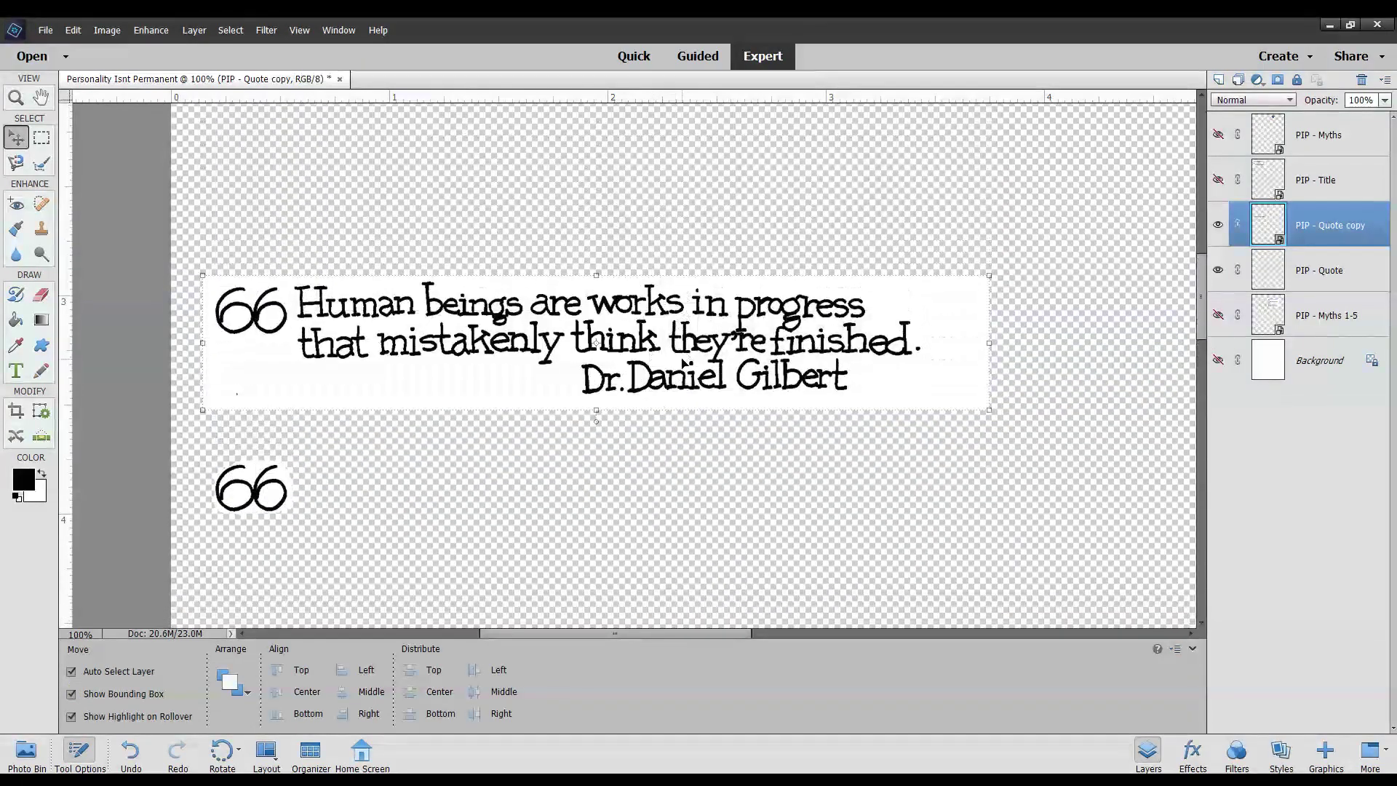
drag(683, 363, 695, 211)
scroll(750, 313, up, 3)
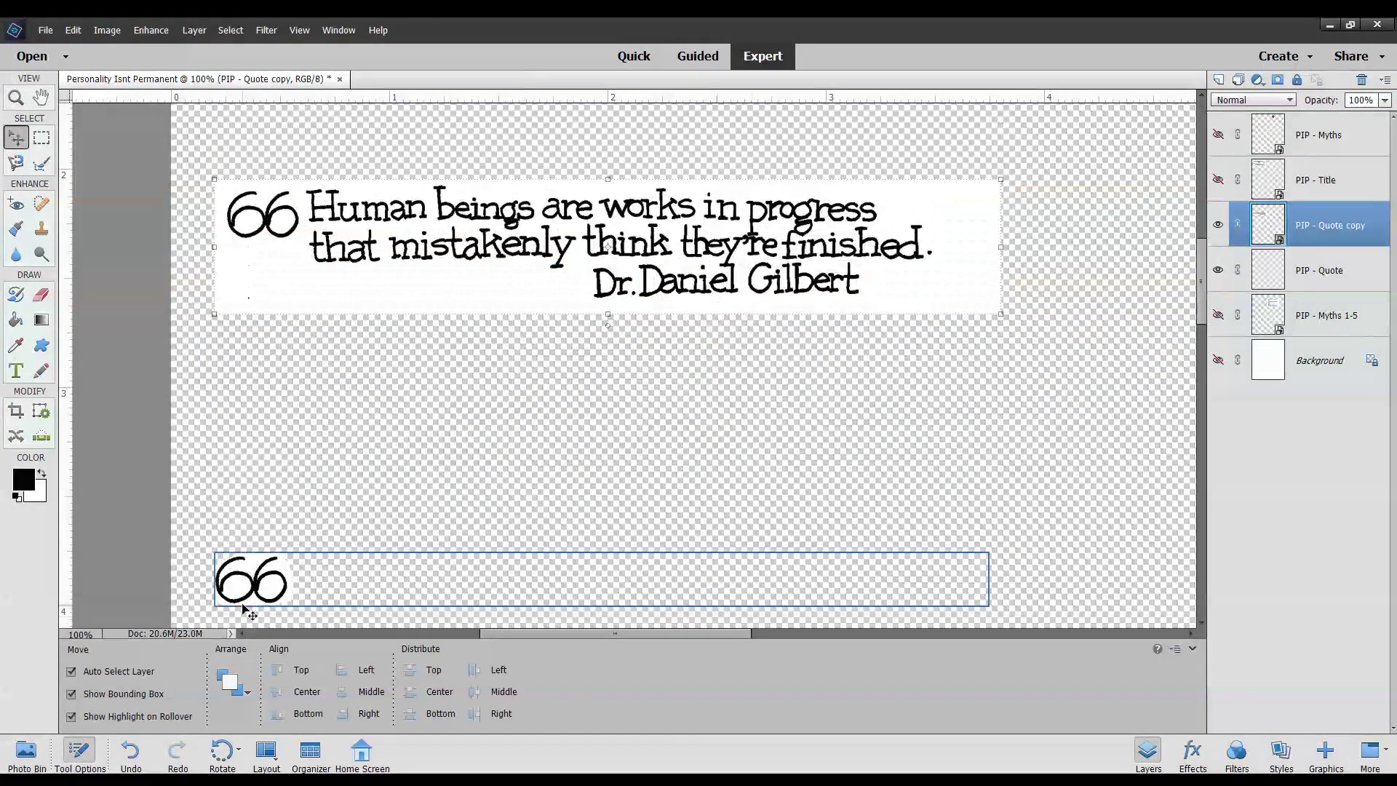
Make all the hidden layers visible again and move the full quote up to sit just beneath the title
key(ctrl+minus)
key(ctrl+minus)
key(ctrl+minus)
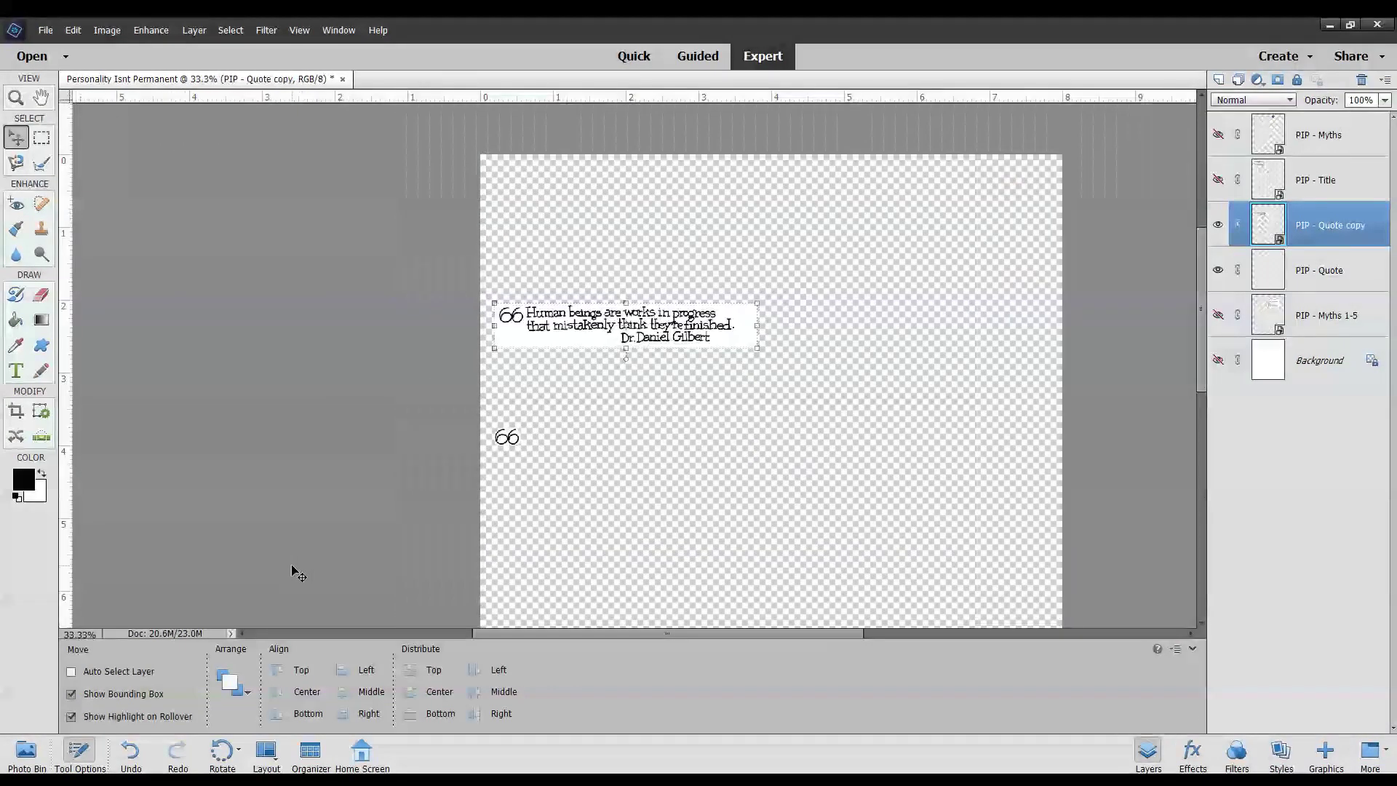
click(1219, 135)
click(1216, 180)
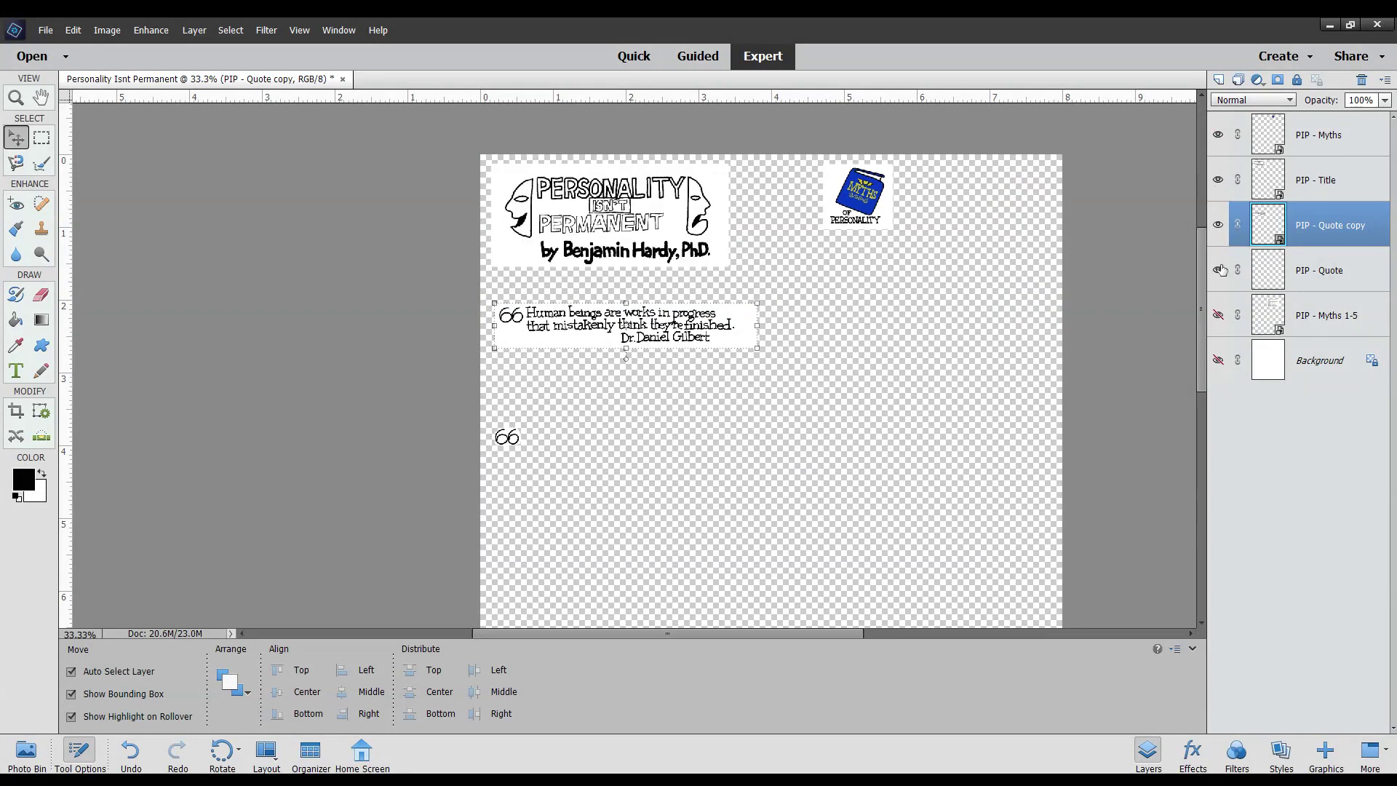
click(1218, 316)
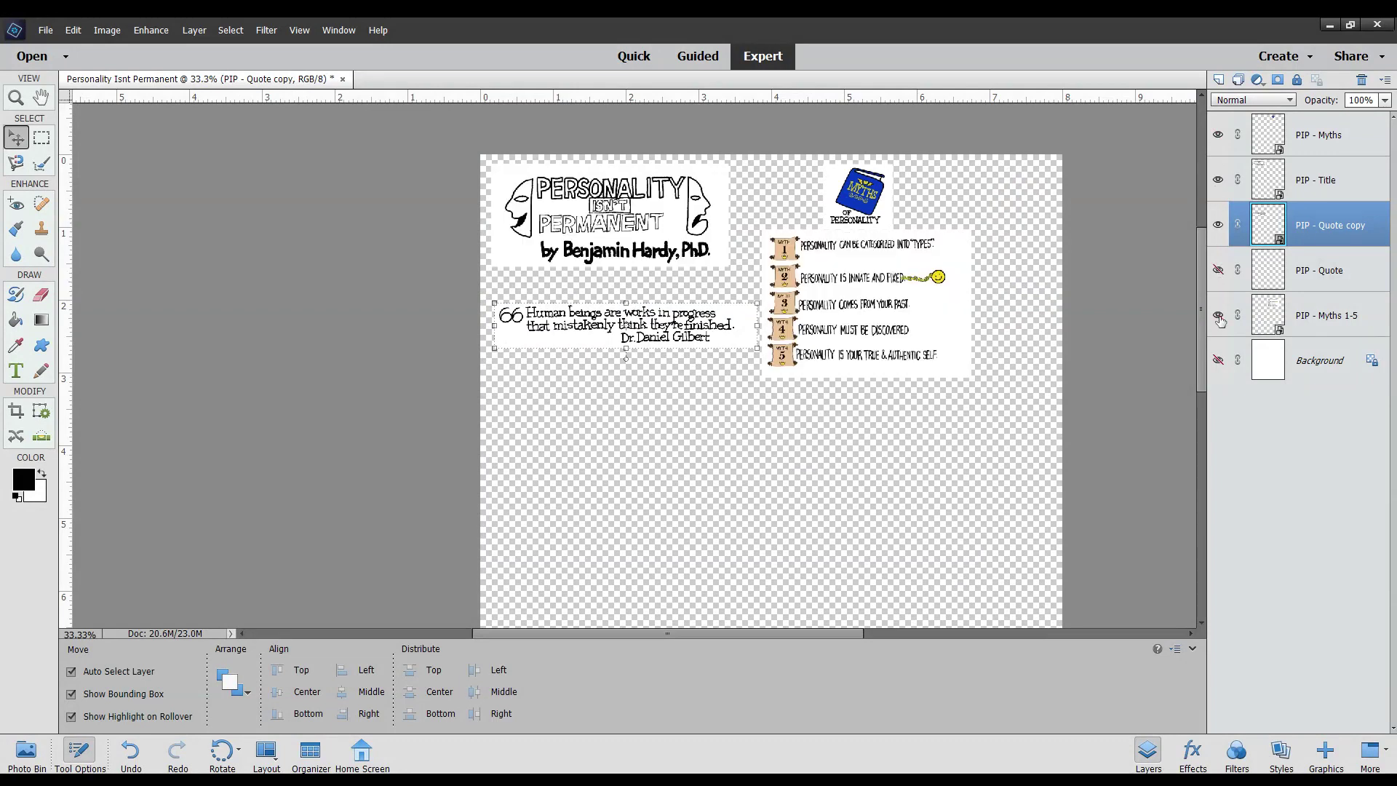
click(1217, 361)
mouse_move(658, 338)
mouse_down()
mouse_move(654, 416)
mouse_move(669, 447)
mouse_move(656, 311)
mouse_up()
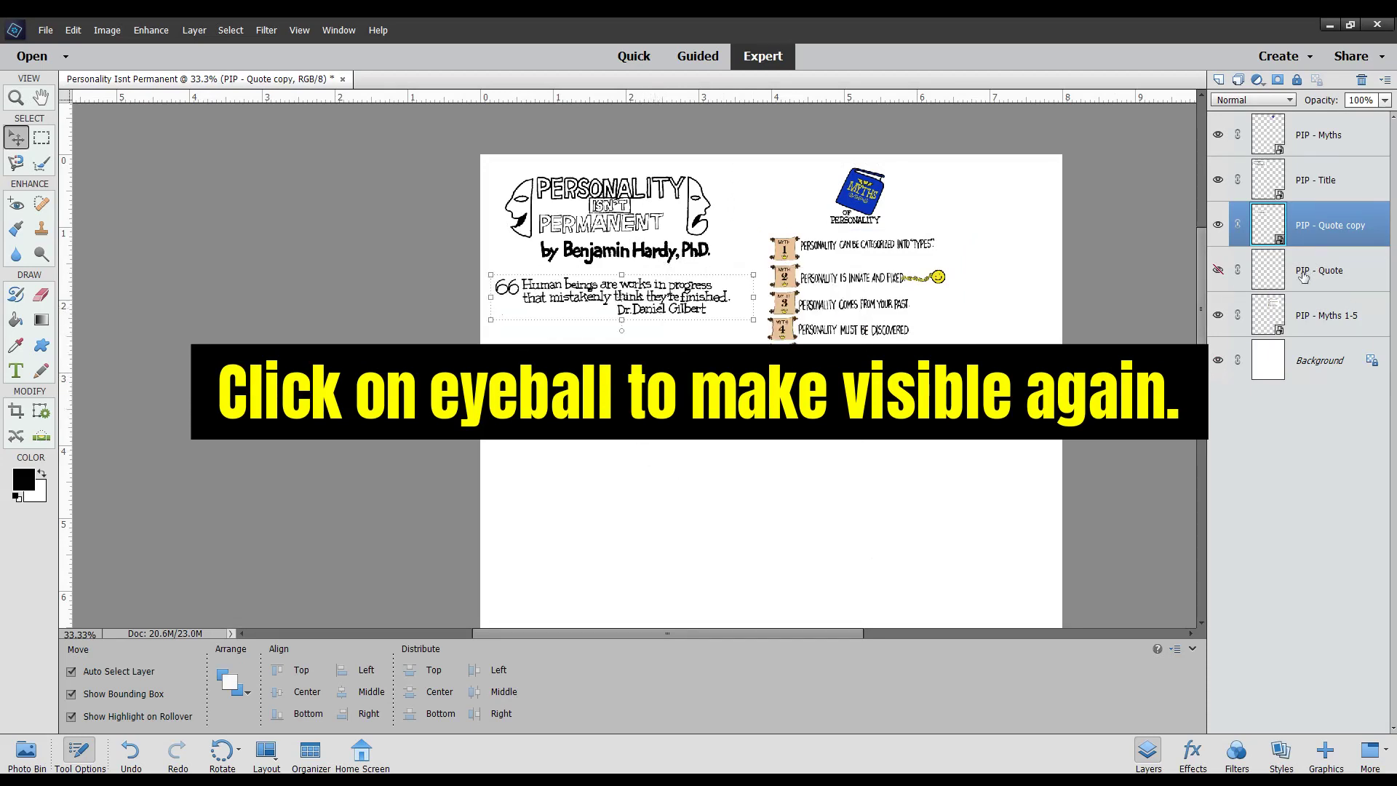
click(1214, 271)
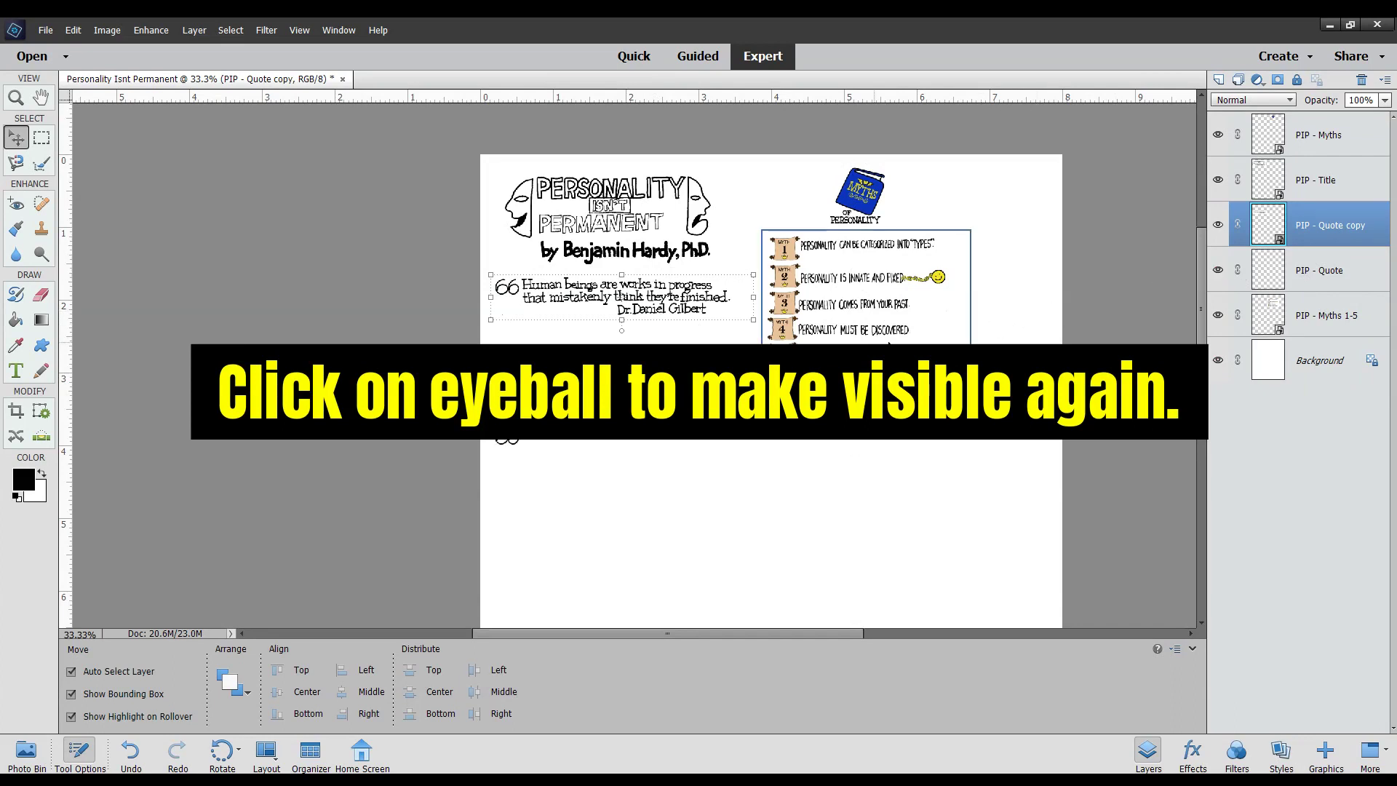
click(507, 442)
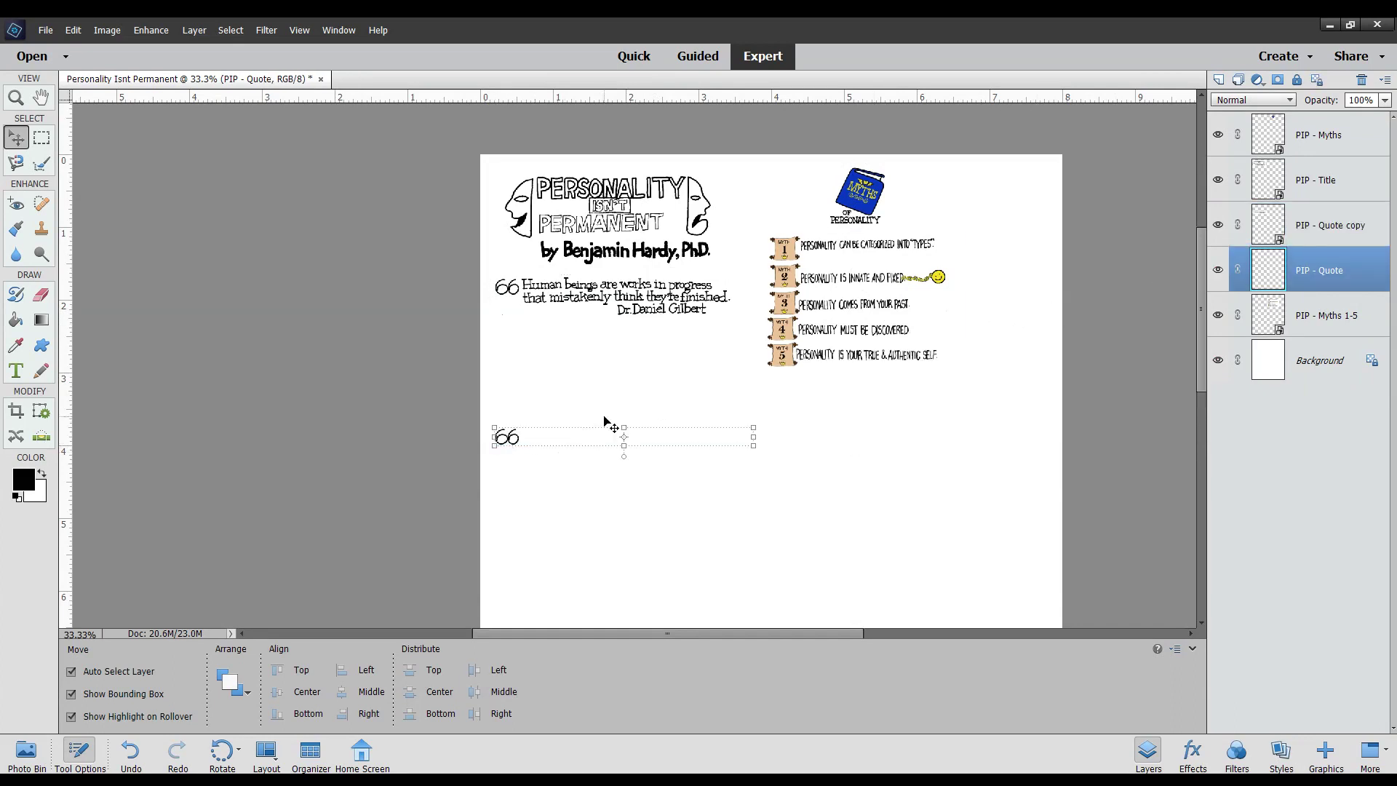
key(e)
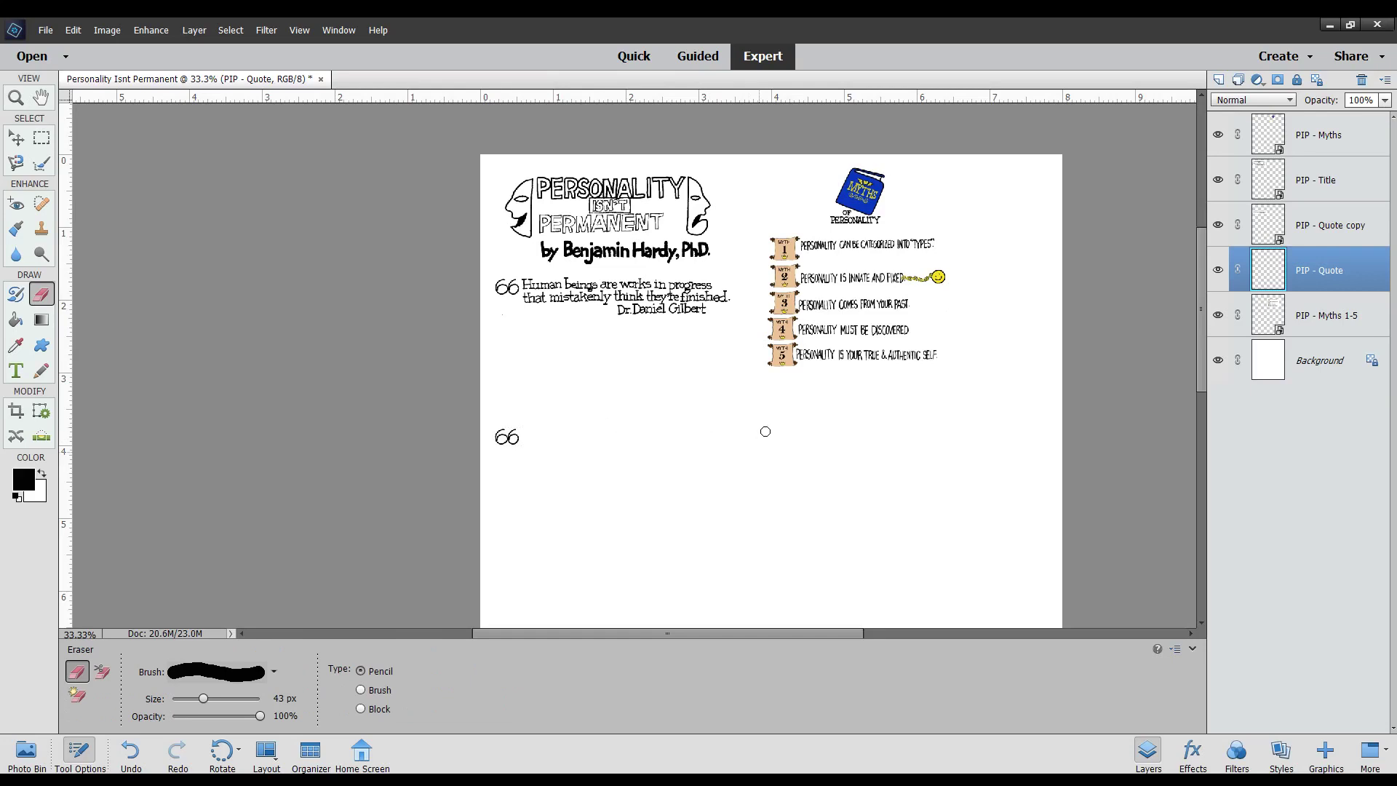
key(shift+e)
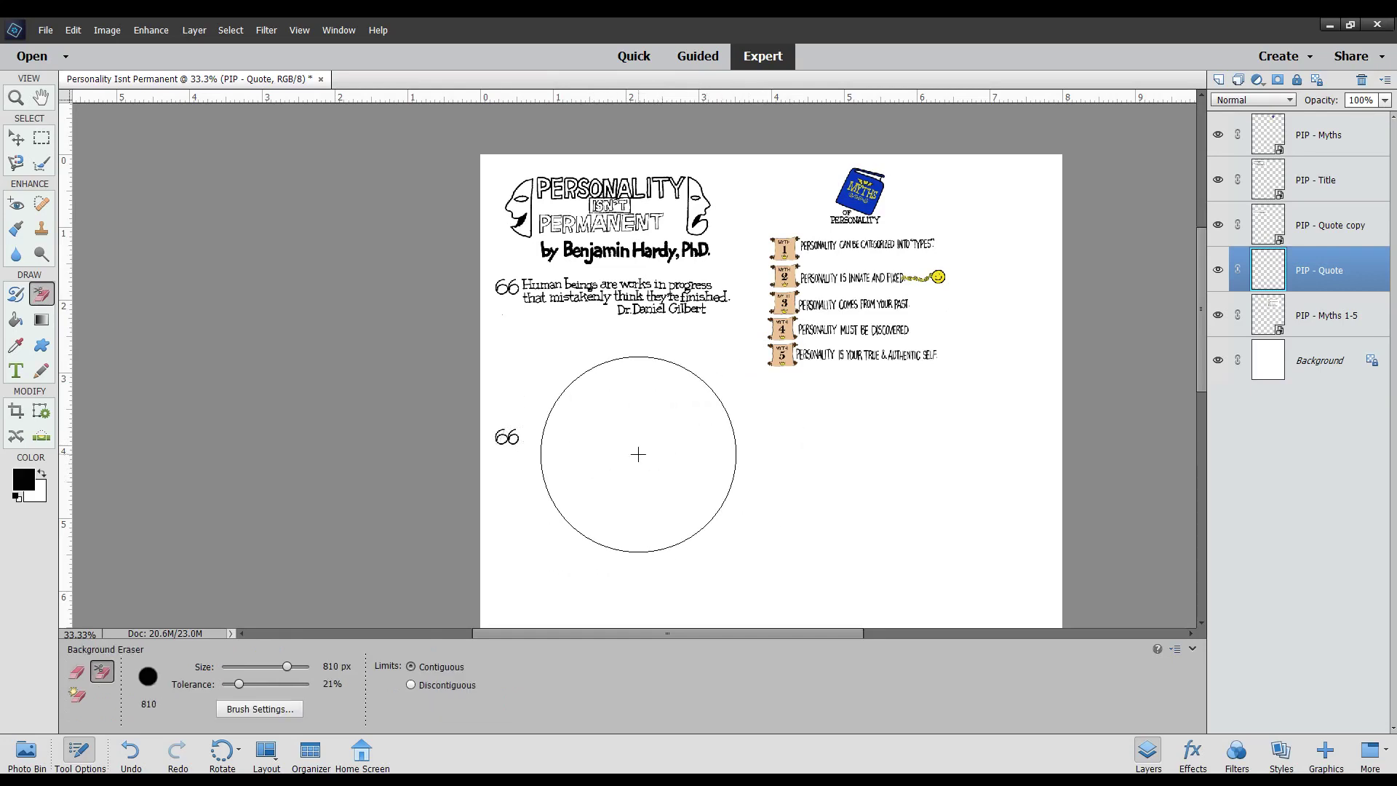
key(shift+e)
key(shift+e)
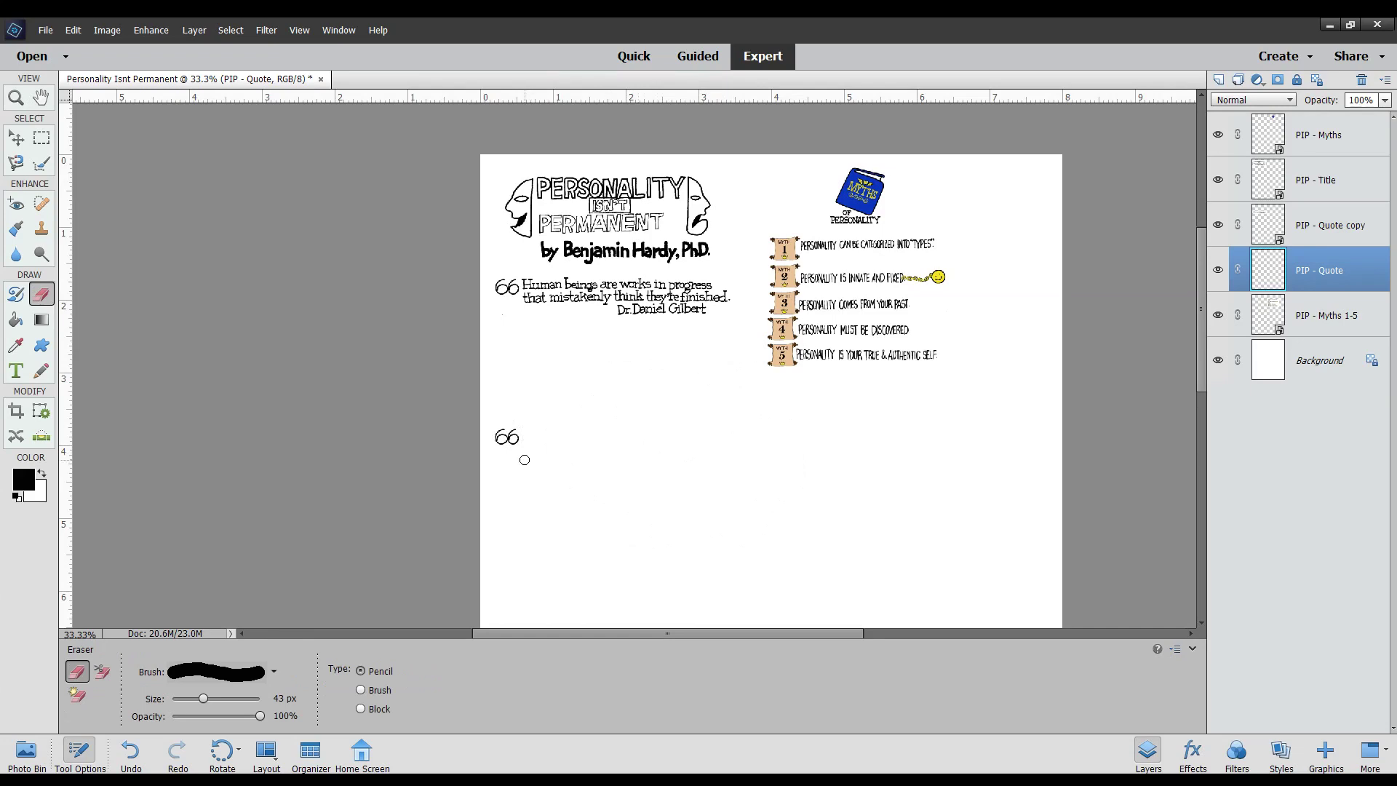
Move the isolated quotation marks next to the end of the quote's first line and stack PIP - Quote above PIP - Quote copy
key(v)
drag(513, 444, 749, 349)
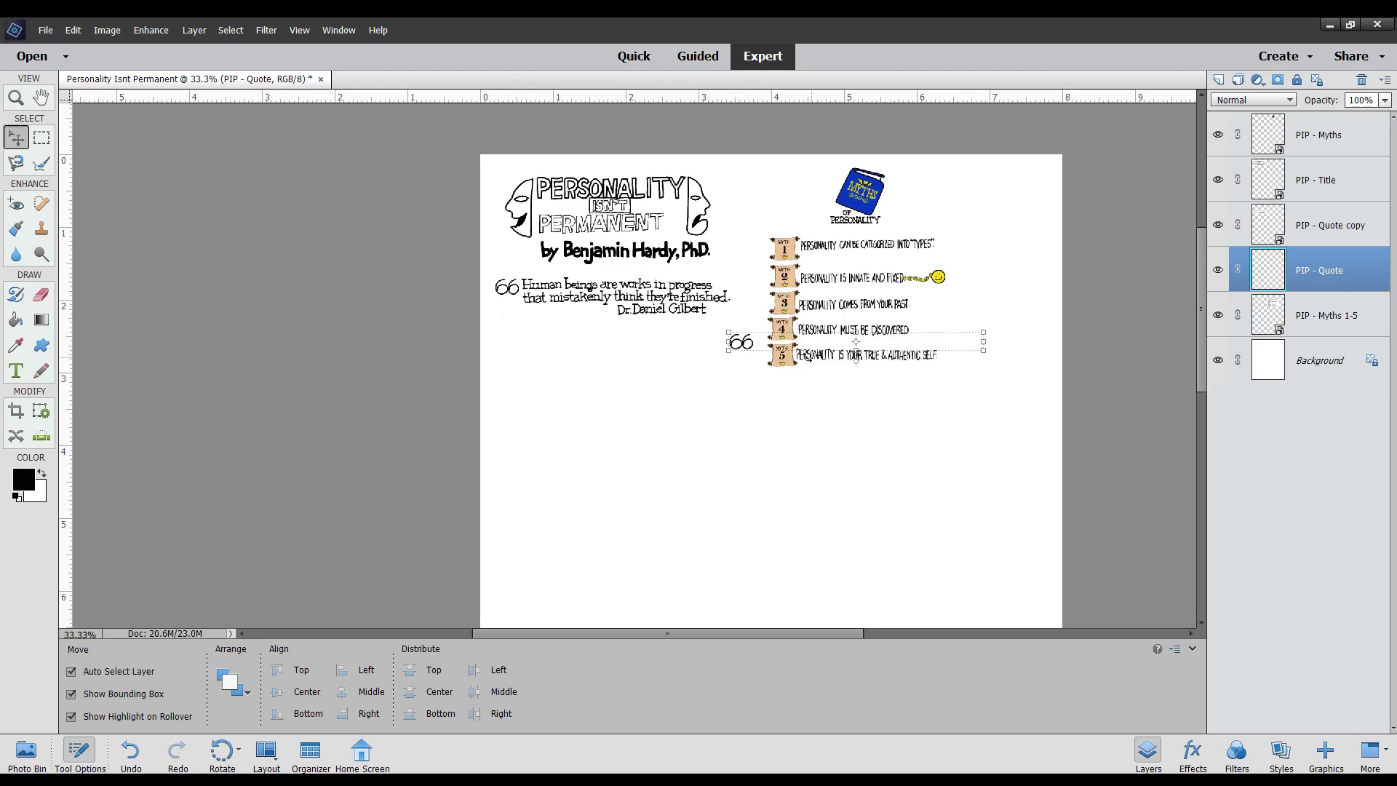
drag(1322, 272, 1327, 212)
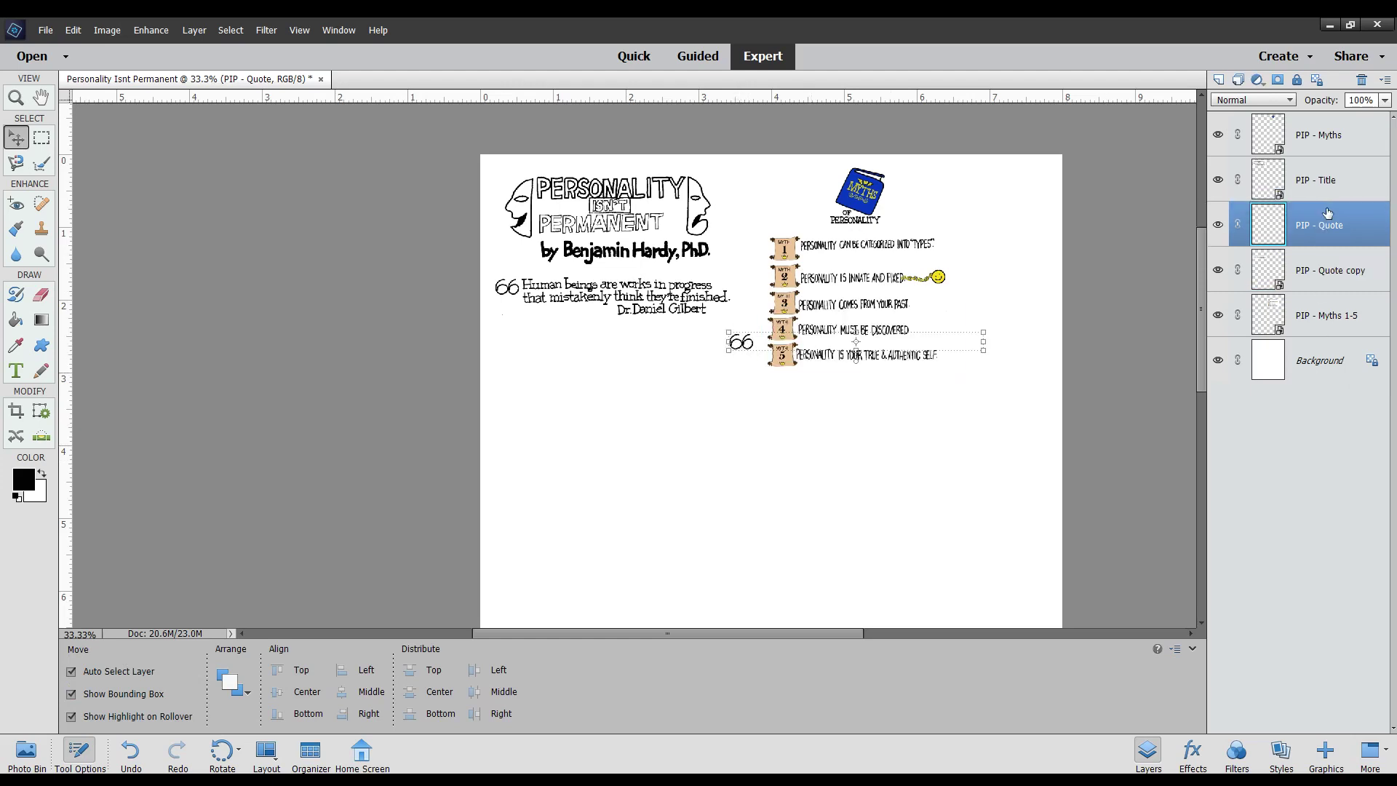
drag(751, 342, 734, 290)
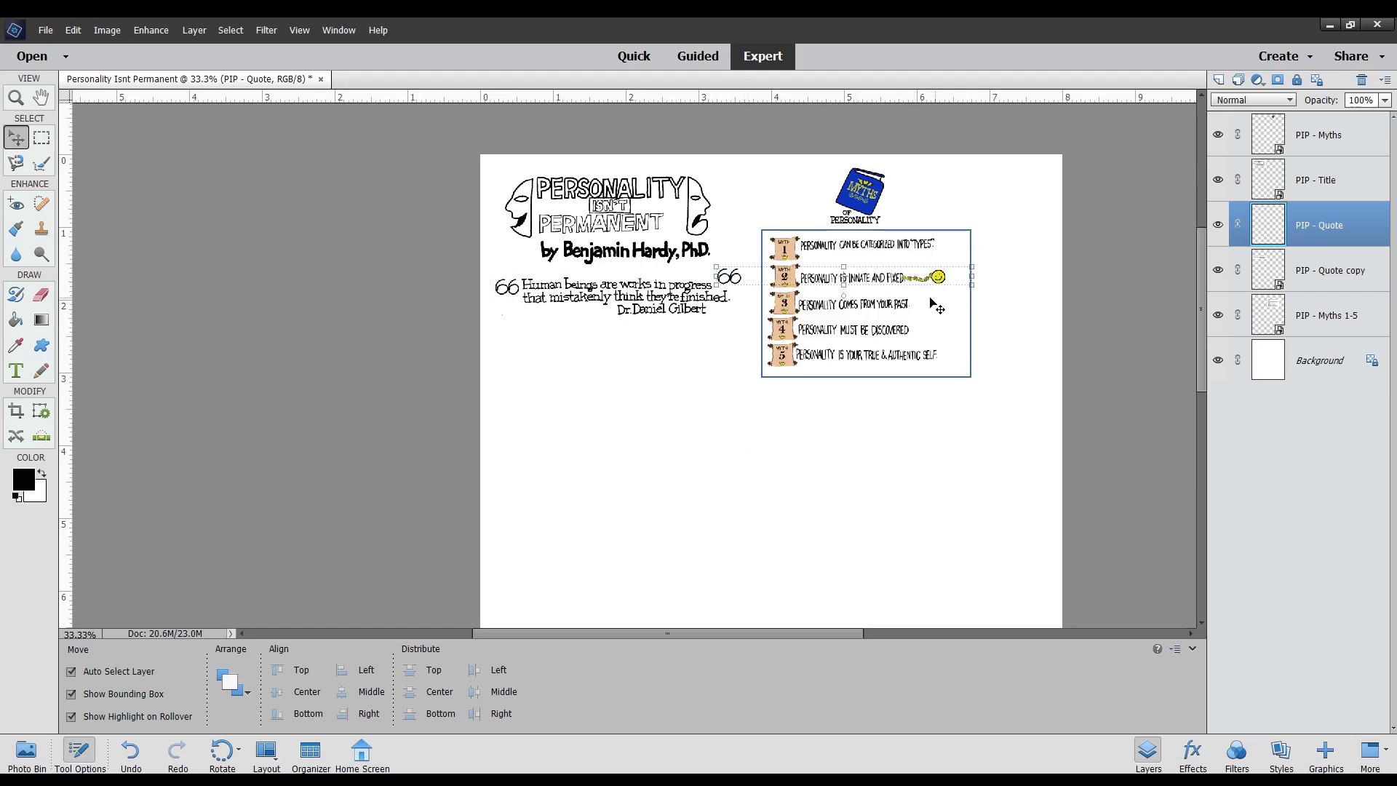
Mirror the quotation marks horizontally to about -92.67% width and place them as closing marks at the quote's right end
drag(972, 274, 480, 278)
click(667, 297)
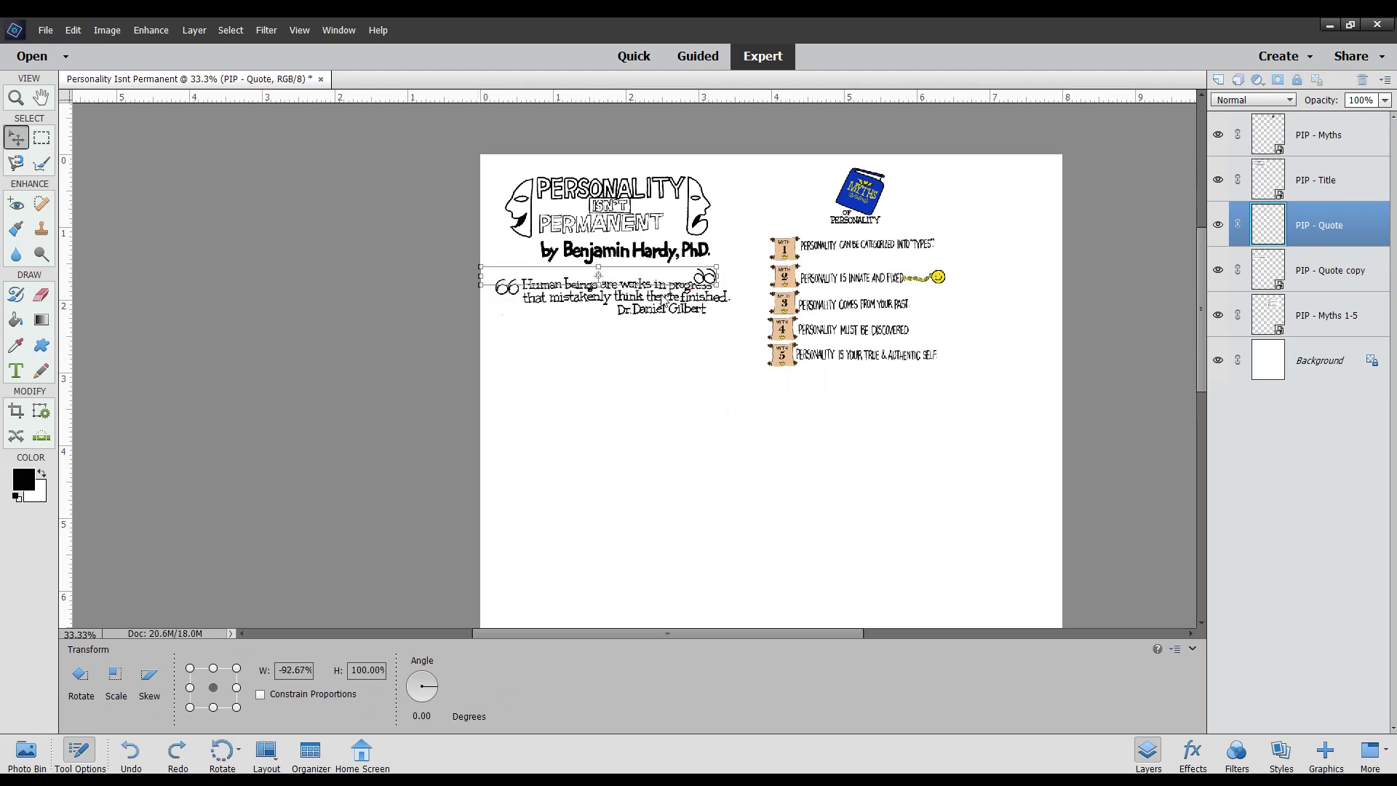
drag(714, 281, 751, 296)
click(700, 335)
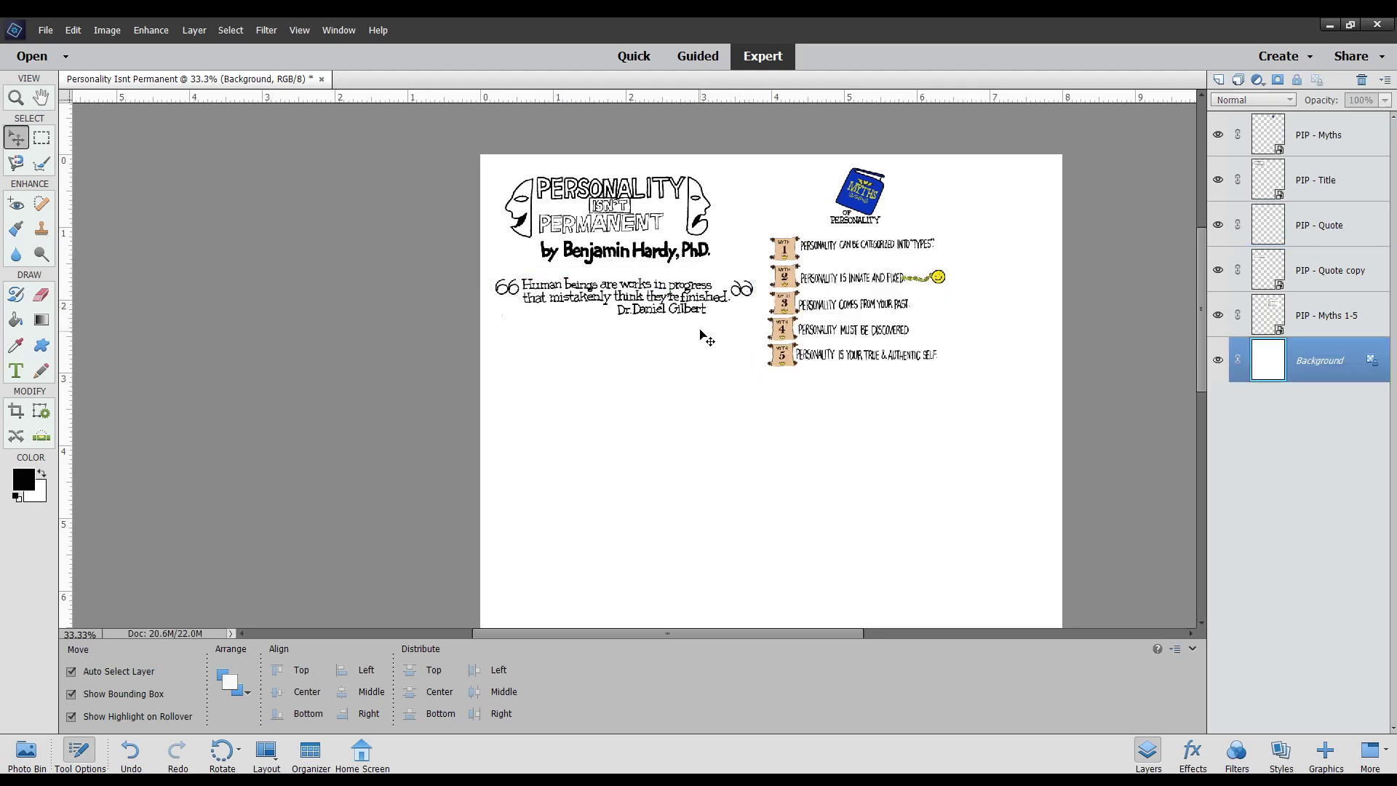
Nudge the full quote on PIP - Quote copy slightly left, away from the closing quotation marks
click(577, 285)
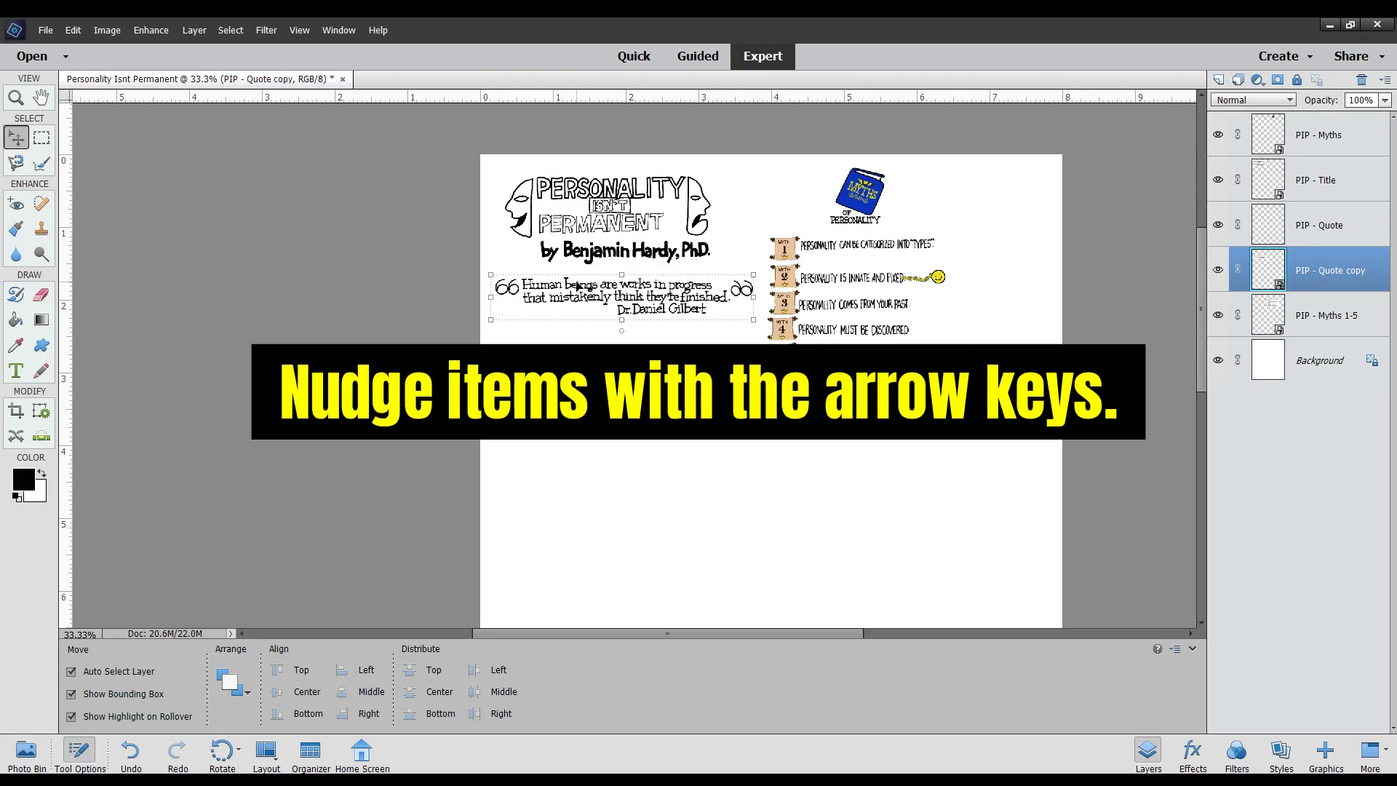
key(Left)
key(Left)
key(Left)
key(Left)
key(Left)
key(Left)
key(Left)
key(Left)
key(Left)
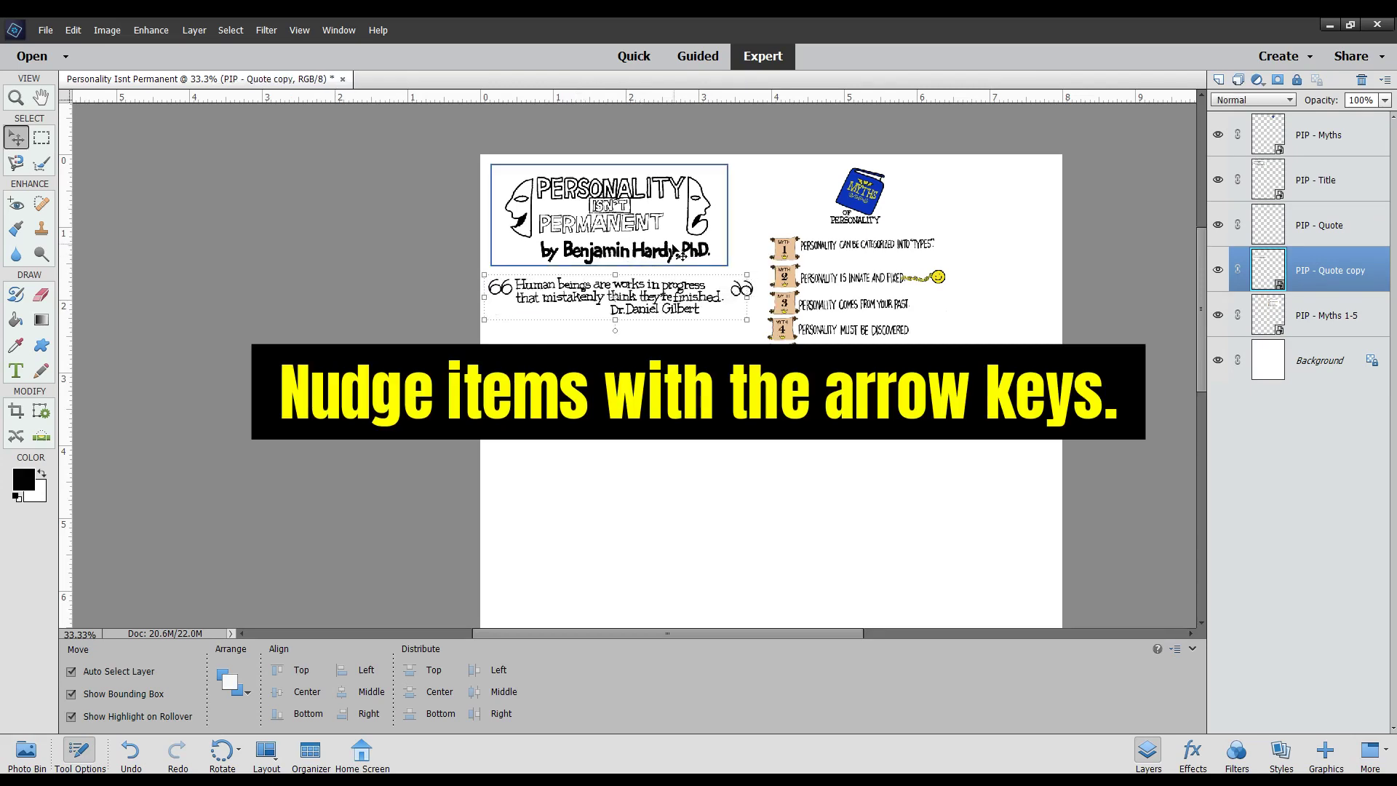
Nudge the closing quotation marks on PIP - Quote left, closer to the end of the quote
click(741, 293)
key(Left)
key(Left)
key(Left)
key(Left)
key(Left)
key(Left)
key(Left)
key(Left)
key(Left)
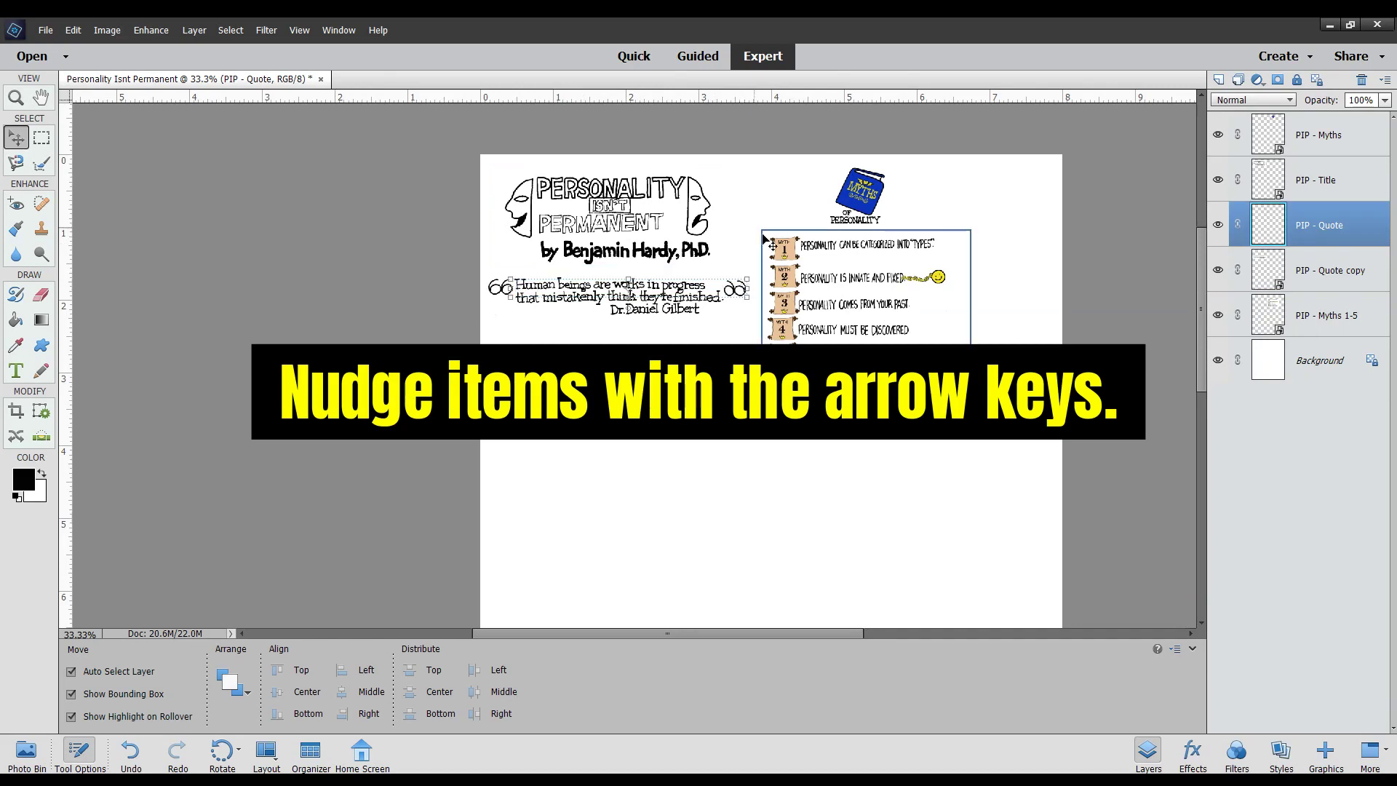
click(755, 412)
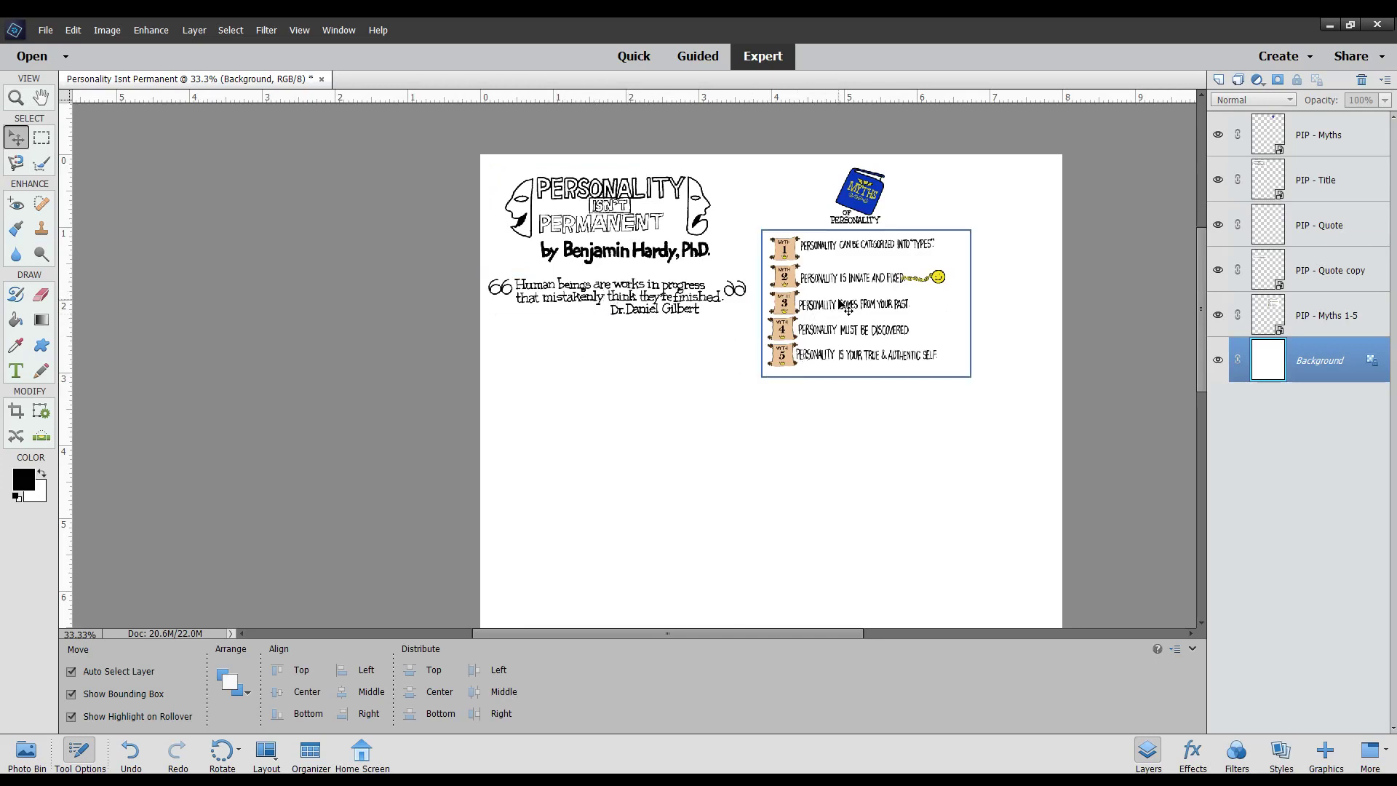
Move the list of five myths slightly right so it sits more centrally beneath the Myths of Personality book
drag(848, 309, 867, 305)
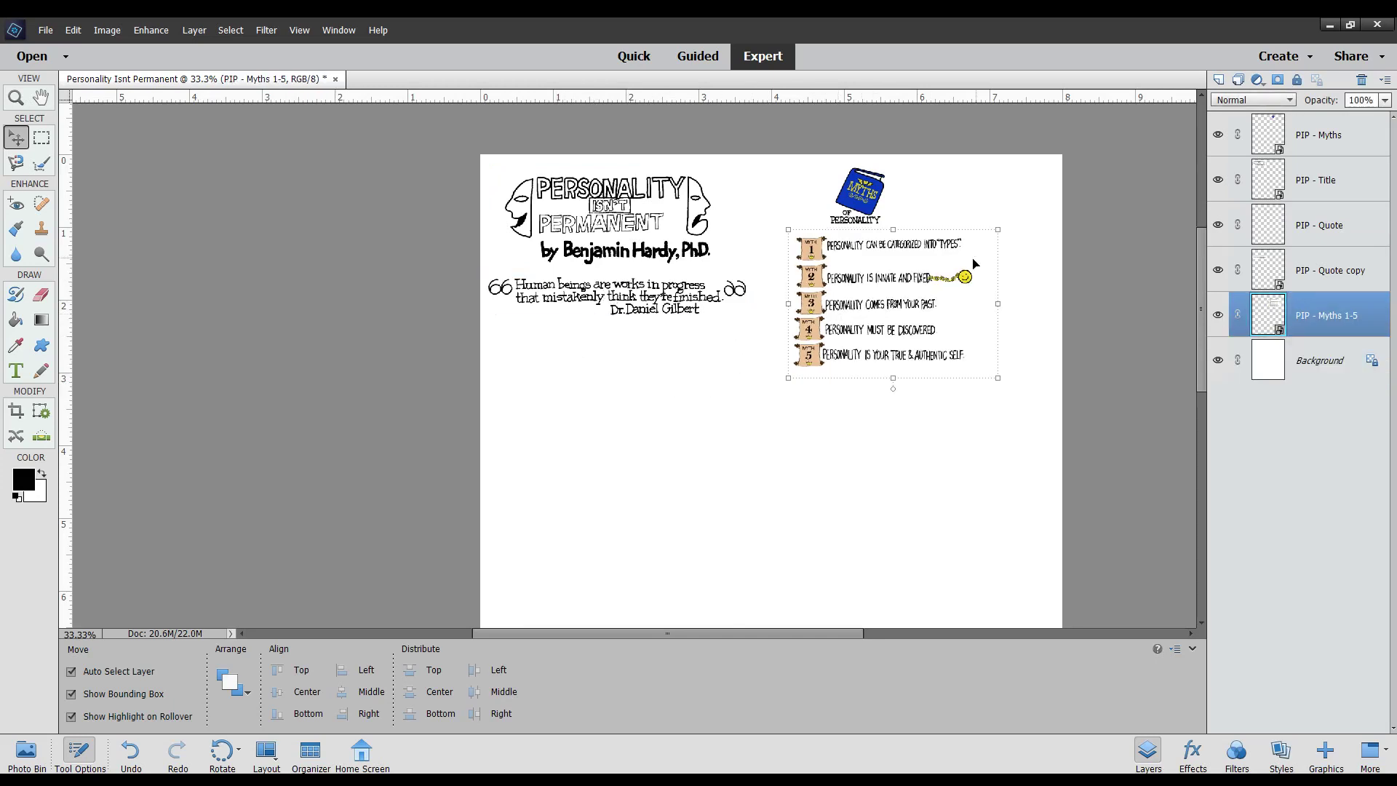
click(1049, 249)
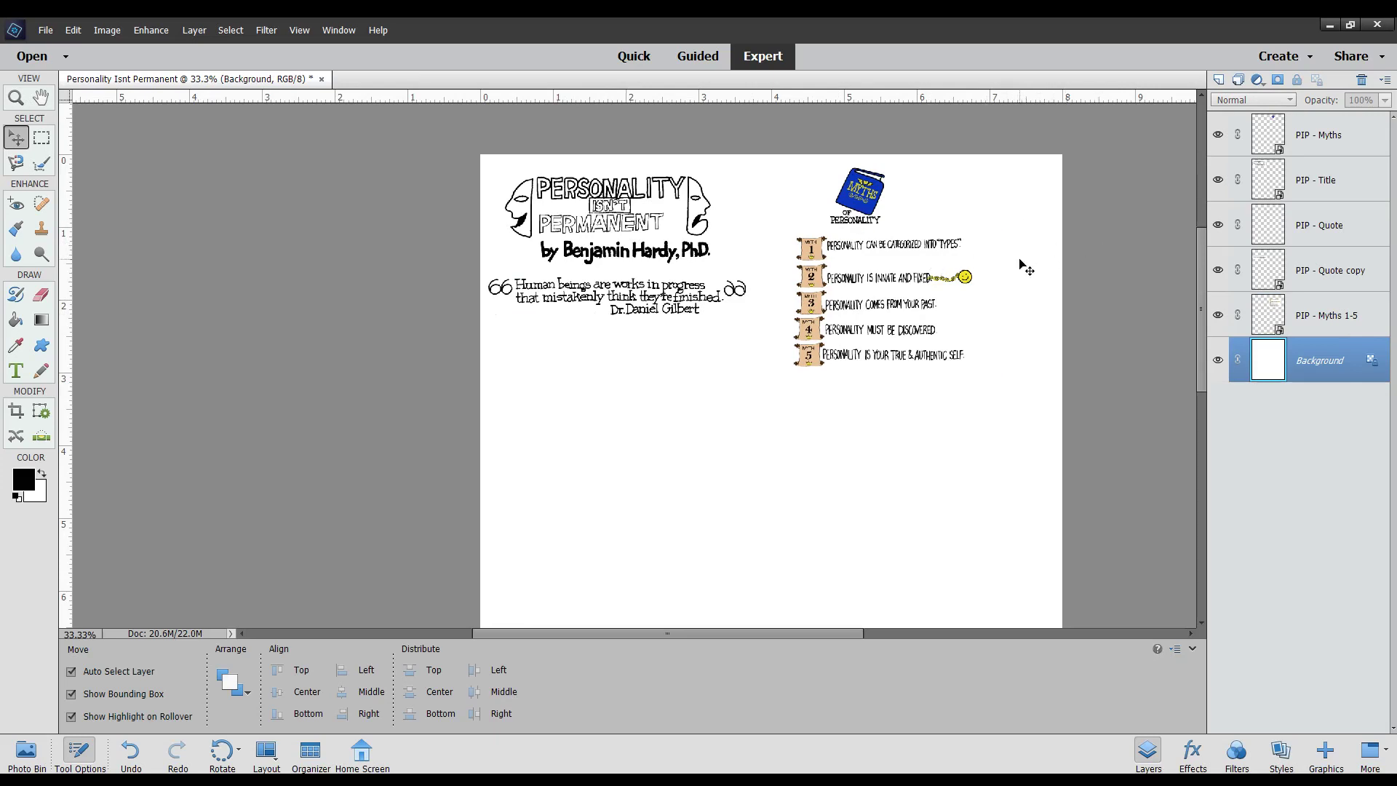
Enlarge the PIP - Title drawing proportionally to 108.25% so it spans the width of the quote
click(724, 258)
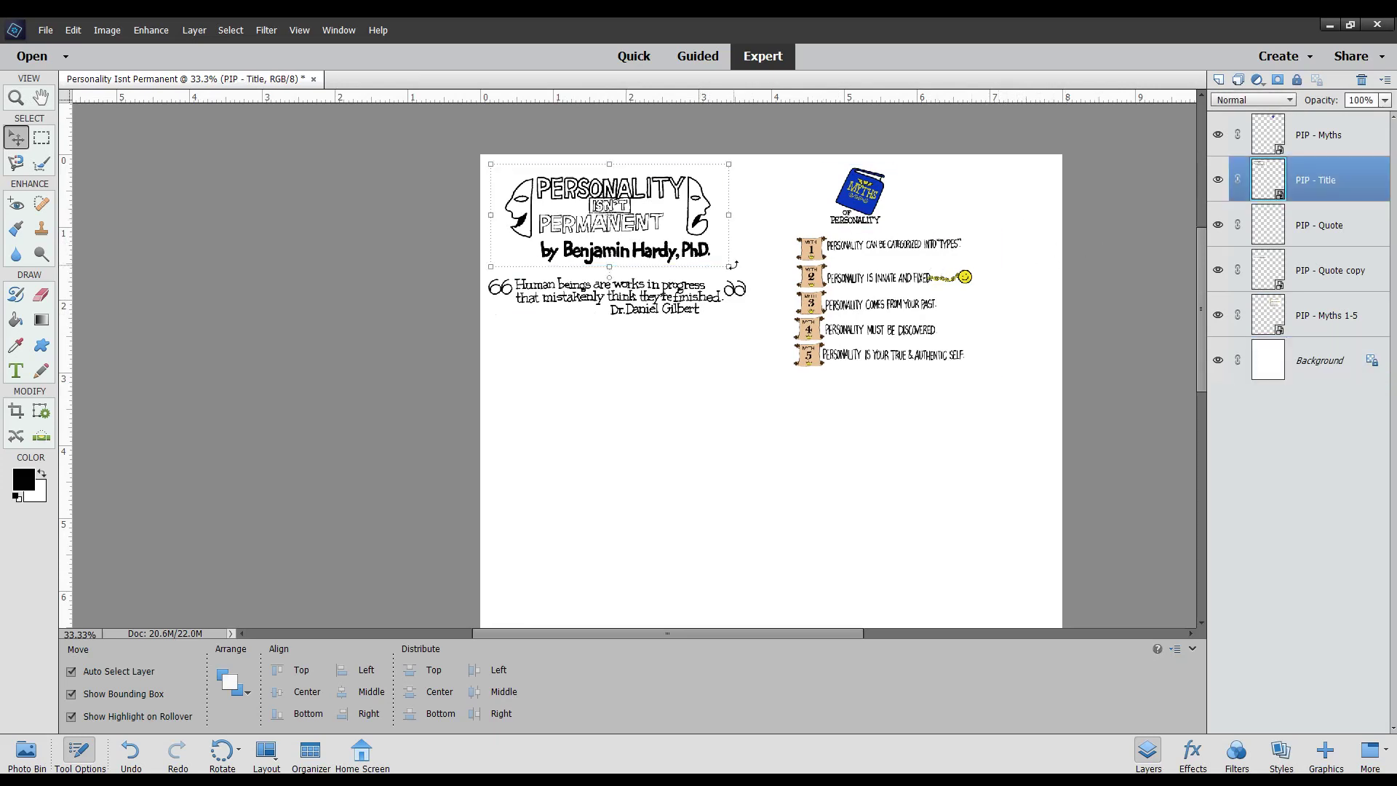
drag(729, 270, 749, 276)
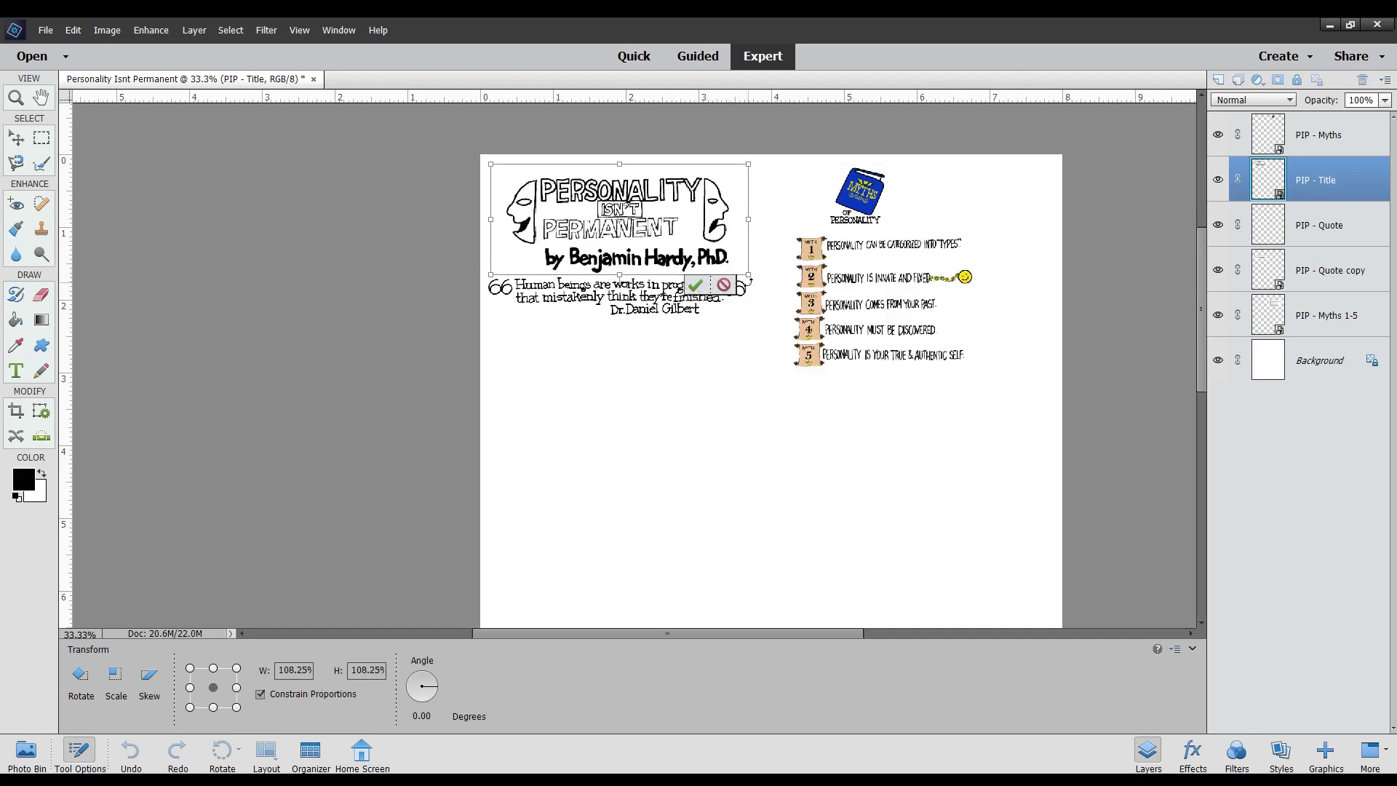
click(698, 291)
click(774, 450)
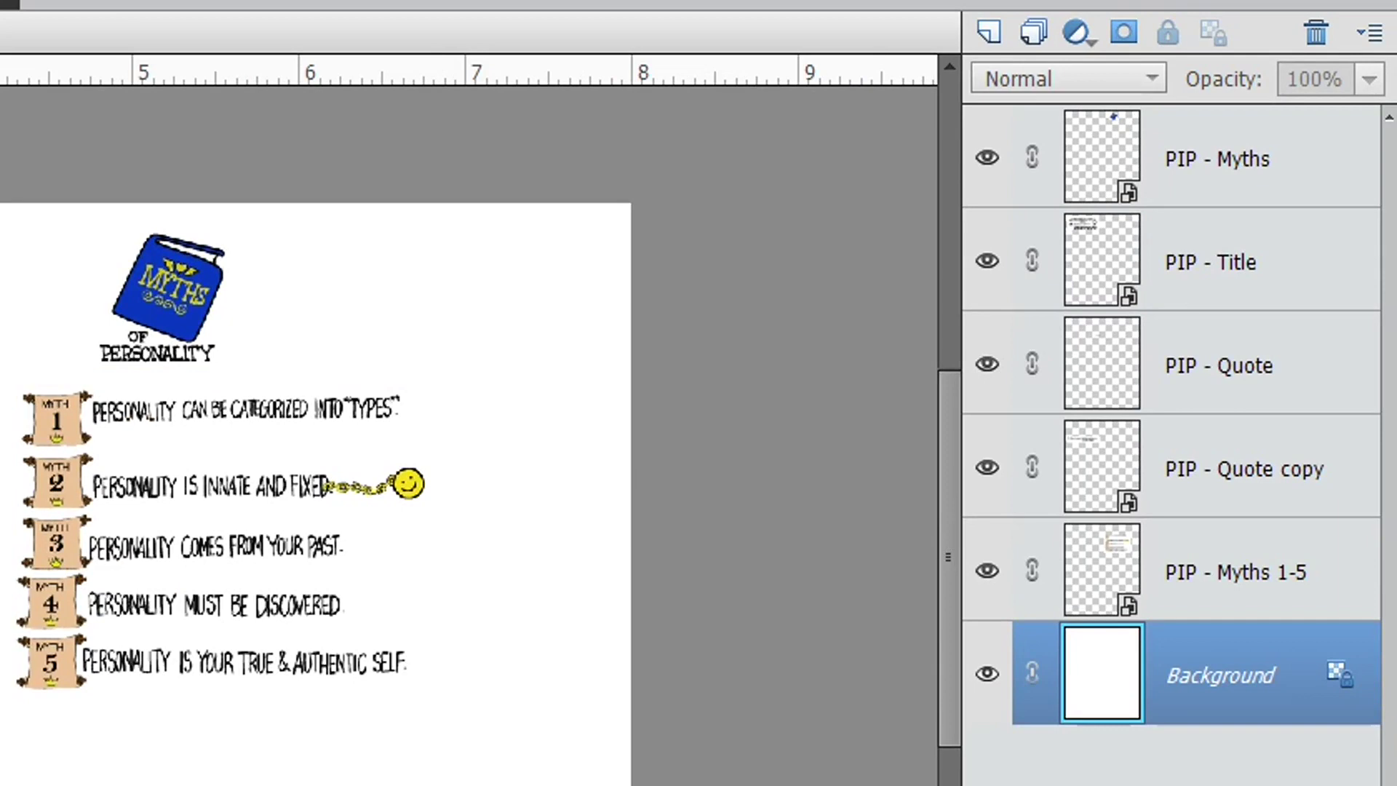
Place PIP - Myths 1.jpg, scale it down and position the coloured blocks to the right of the Myths of Personality book
key(alt+Tab)
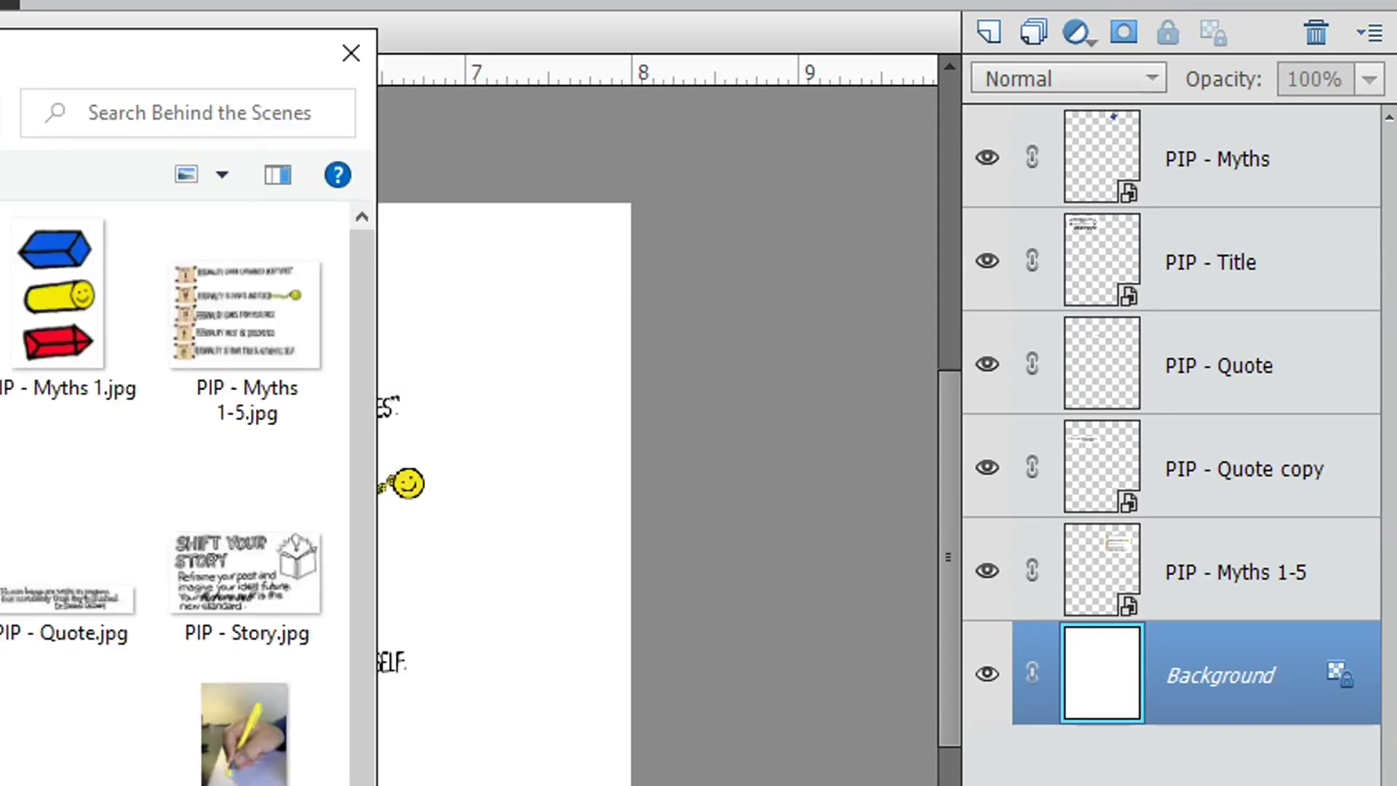
key(alt+Tab)
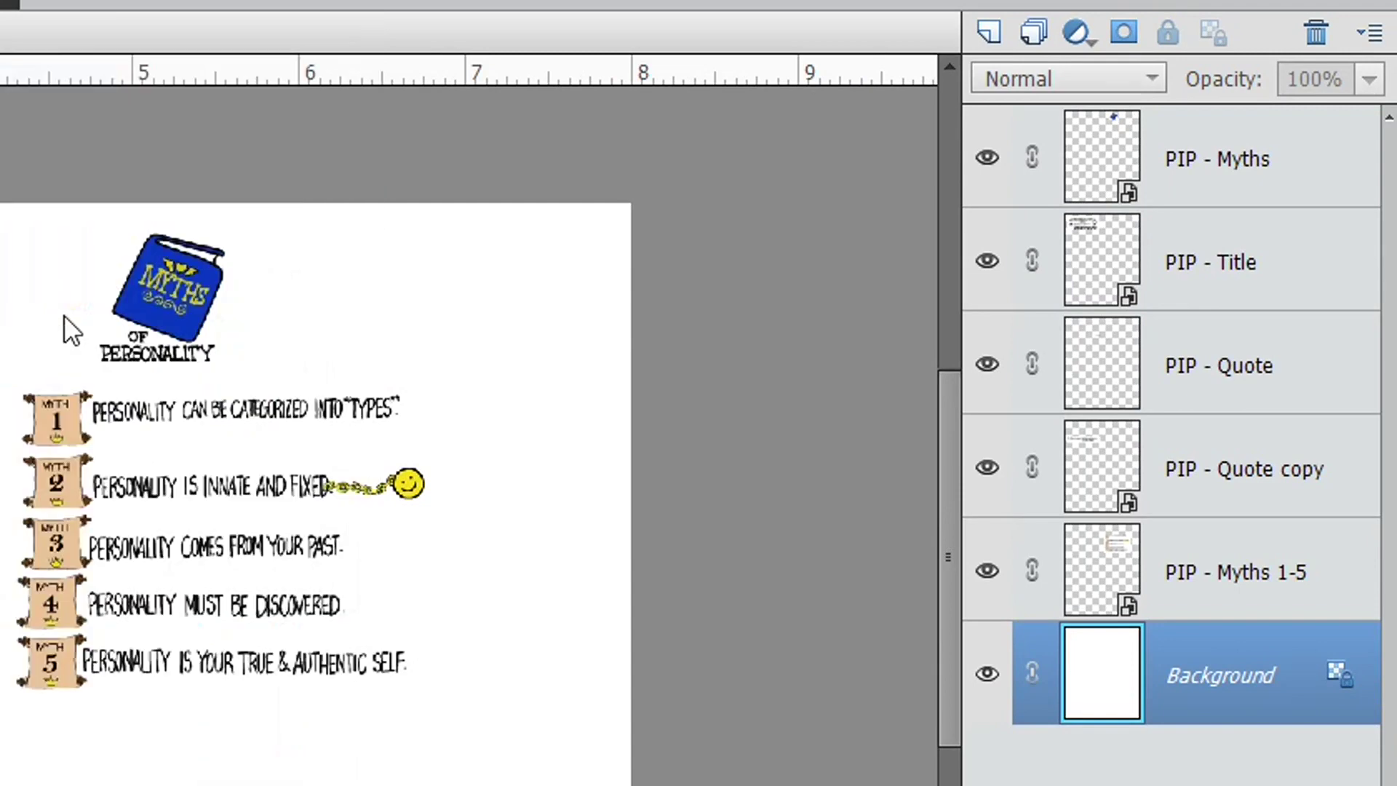
drag(64, 315, 64, 323)
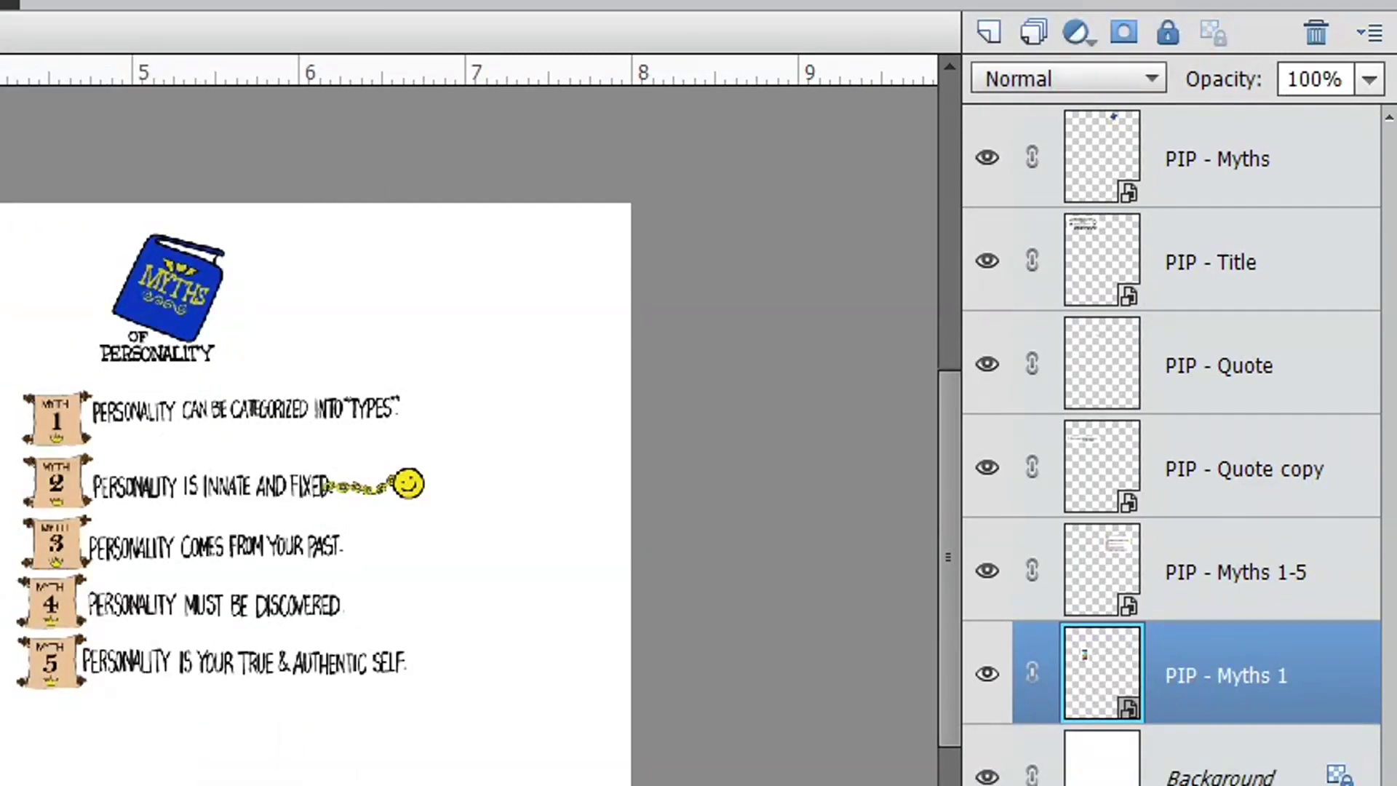
drag(54, 727, 468, 277)
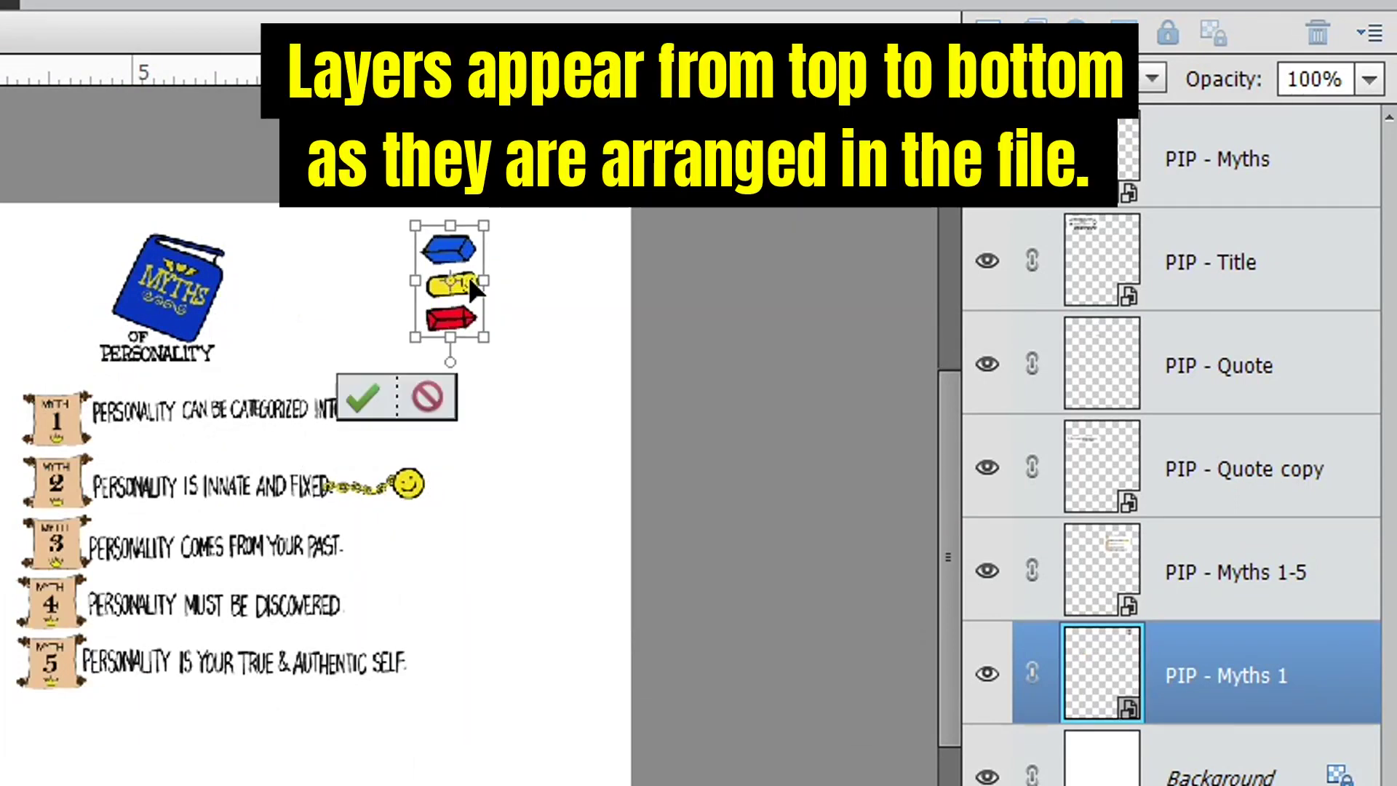
click(363, 397)
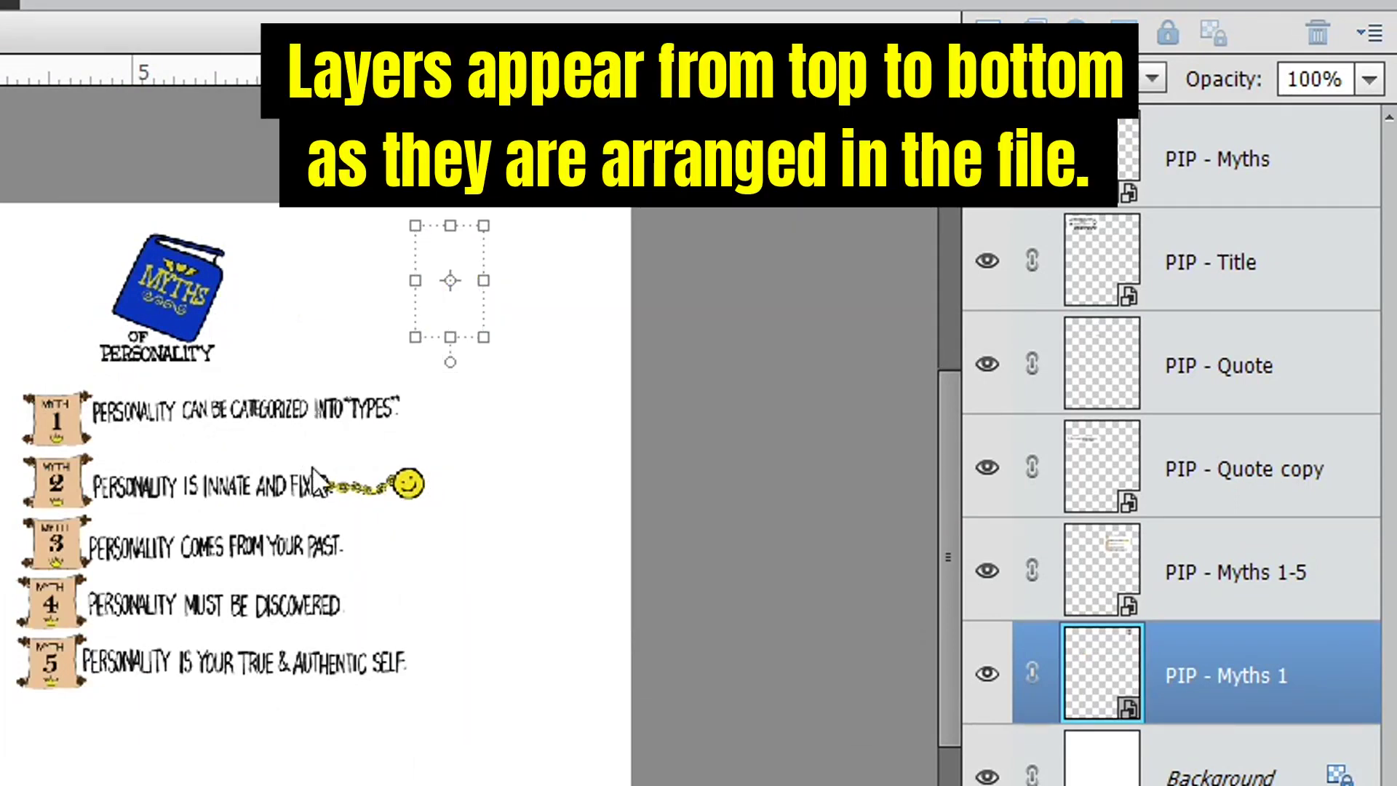
Stack PIP - Myths 1 above PIP - Myths 1-5 and move the coloured blocks down beside the first myth
click(314, 472)
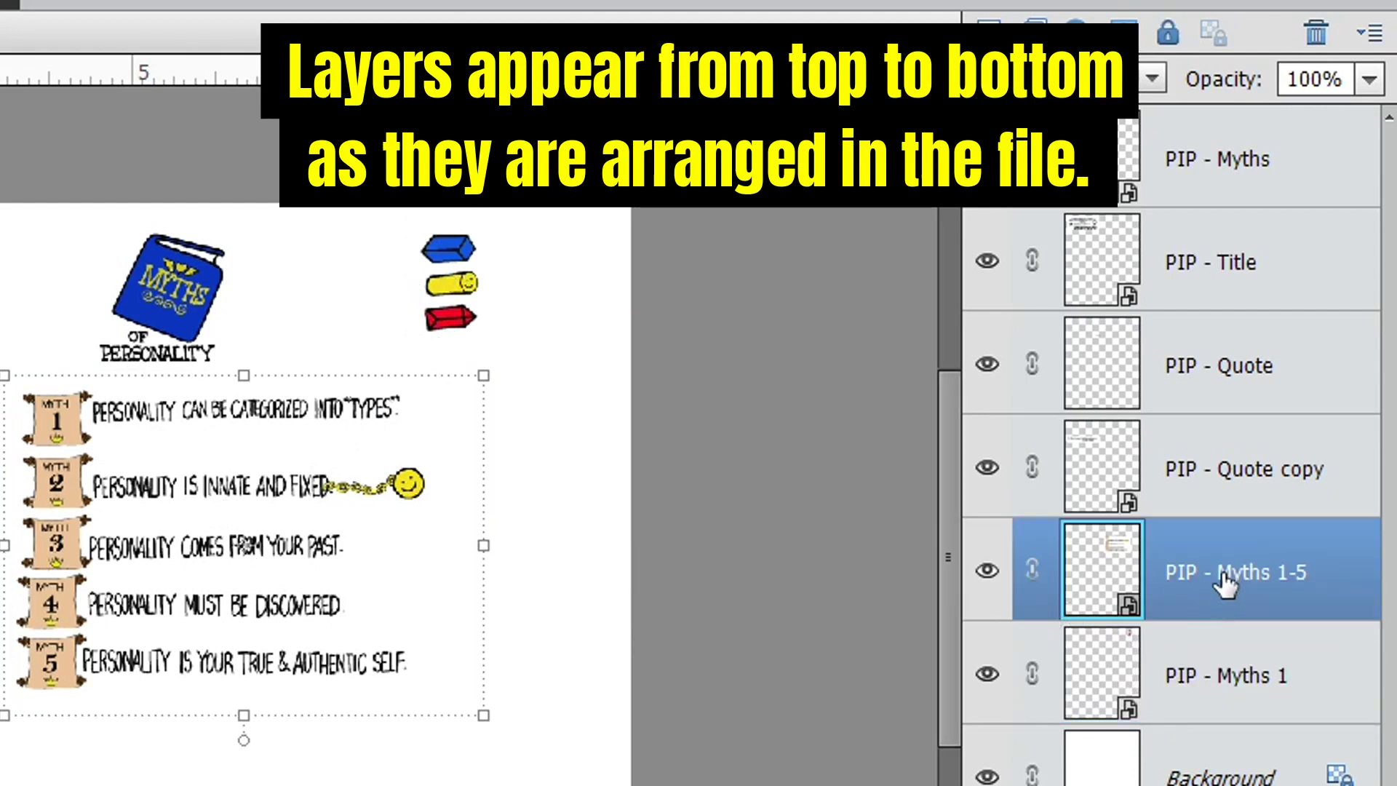
click(1238, 691)
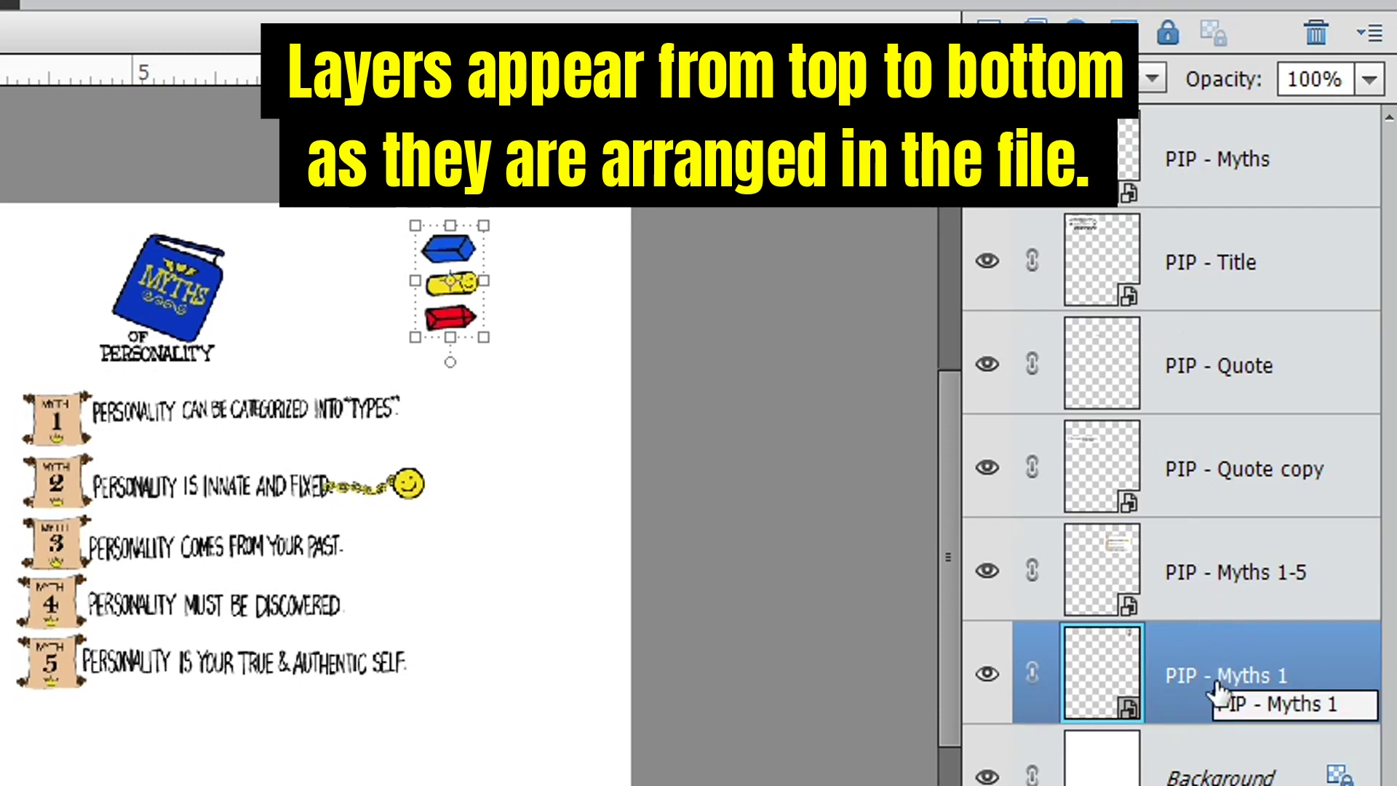
drag(1222, 685, 1224, 530)
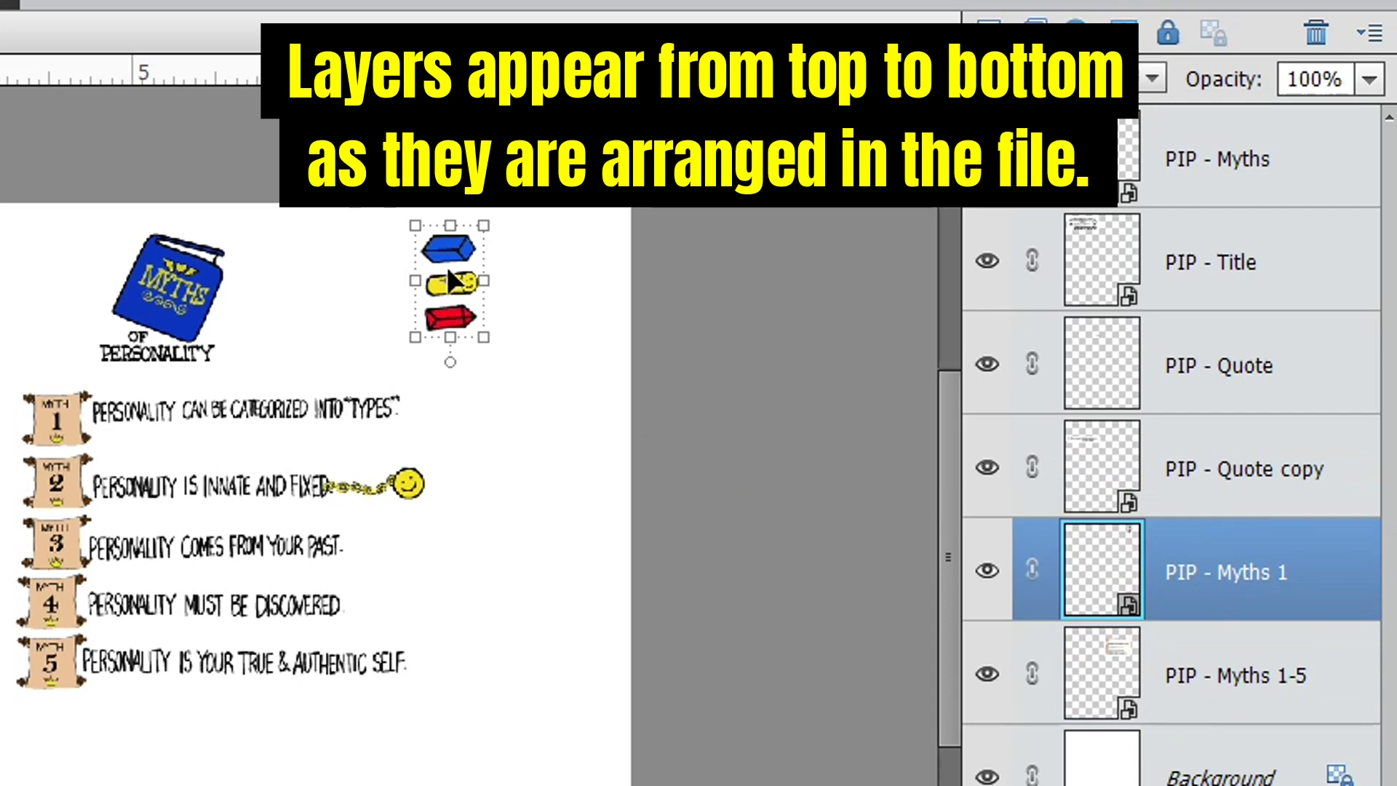
click(108, 551)
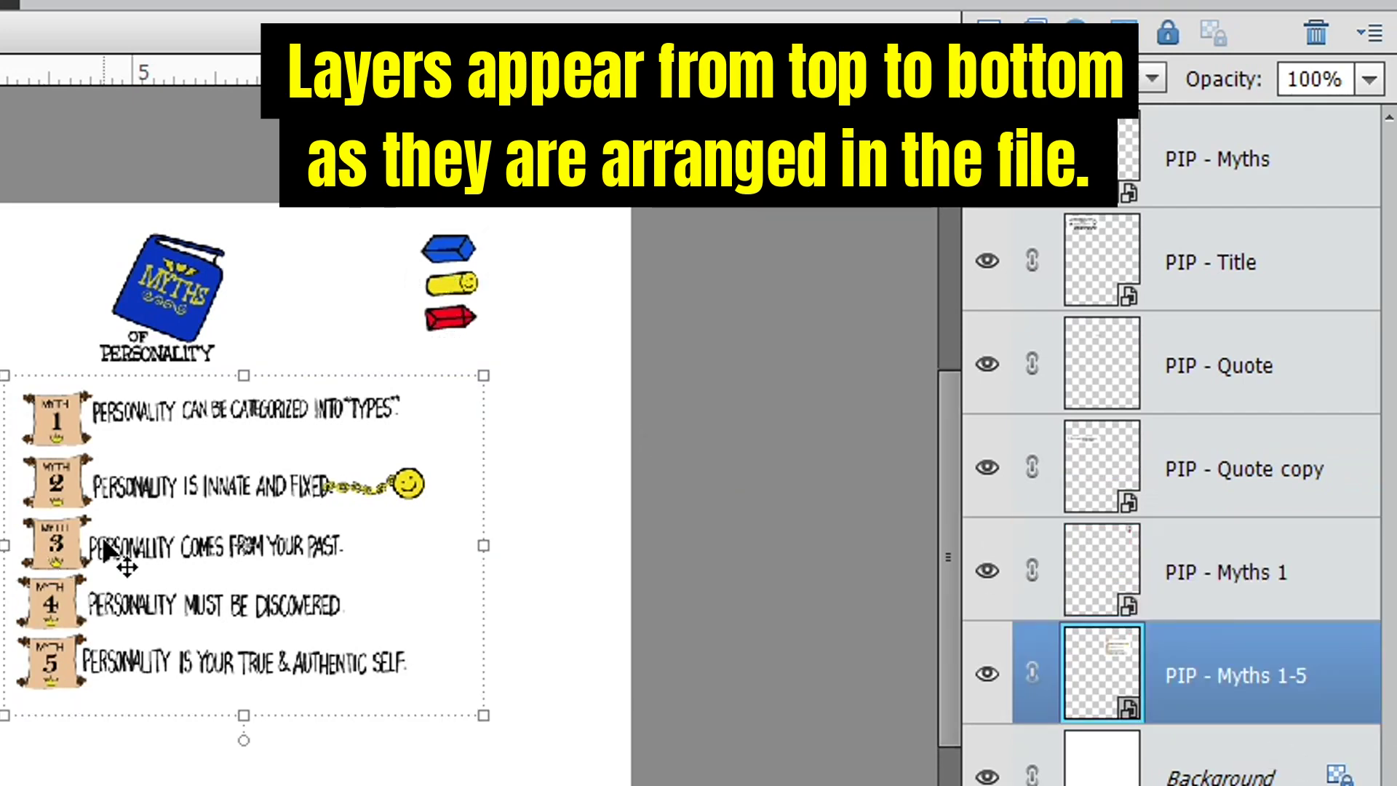
mouse_move(463, 391)
mouse_down()
mouse_move(451, 405)
mouse_move(470, 404)
mouse_up()
click(546, 742)
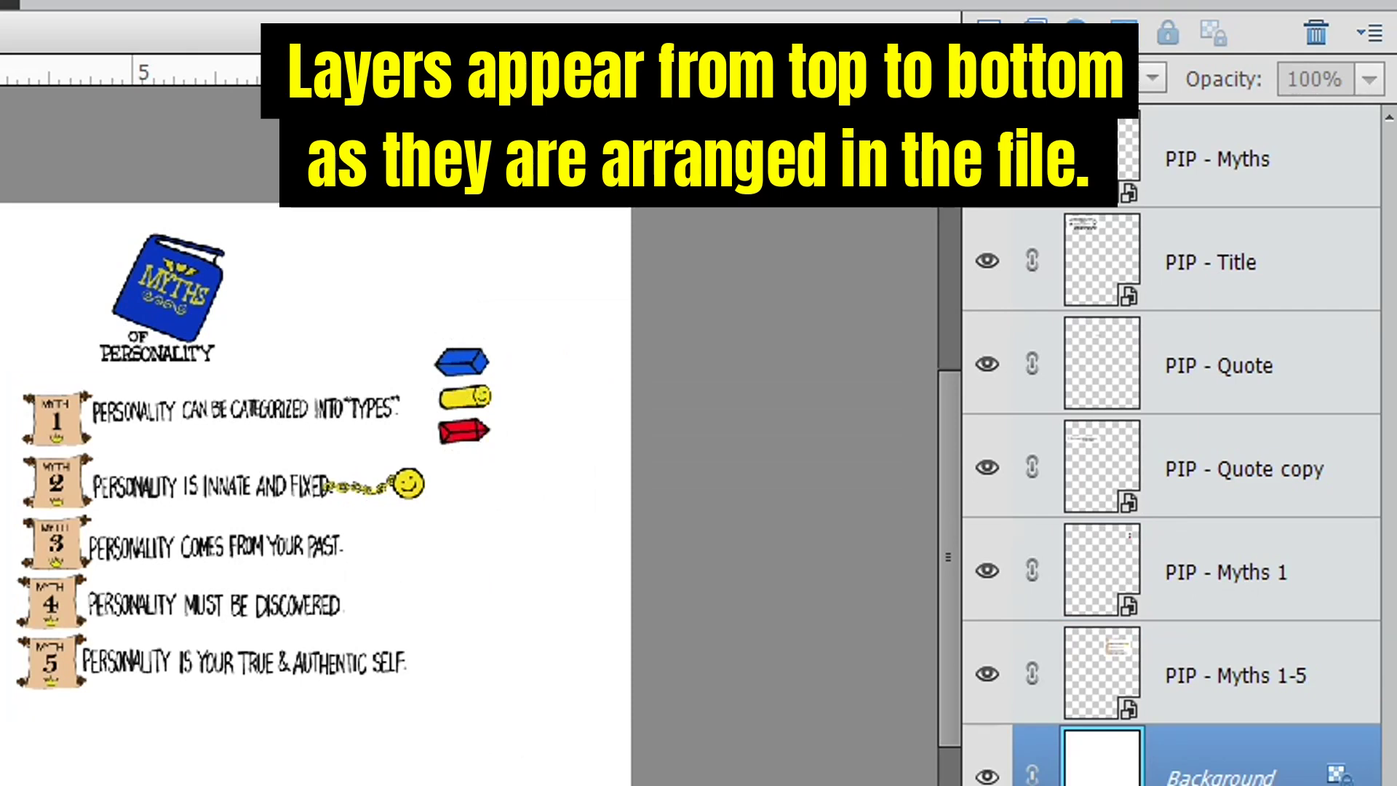
Place PIP - Myths 3.jpg as a small yearbook right of the myths list and stack PIP - Myths 1-5 beneath it
key(alt+Tab)
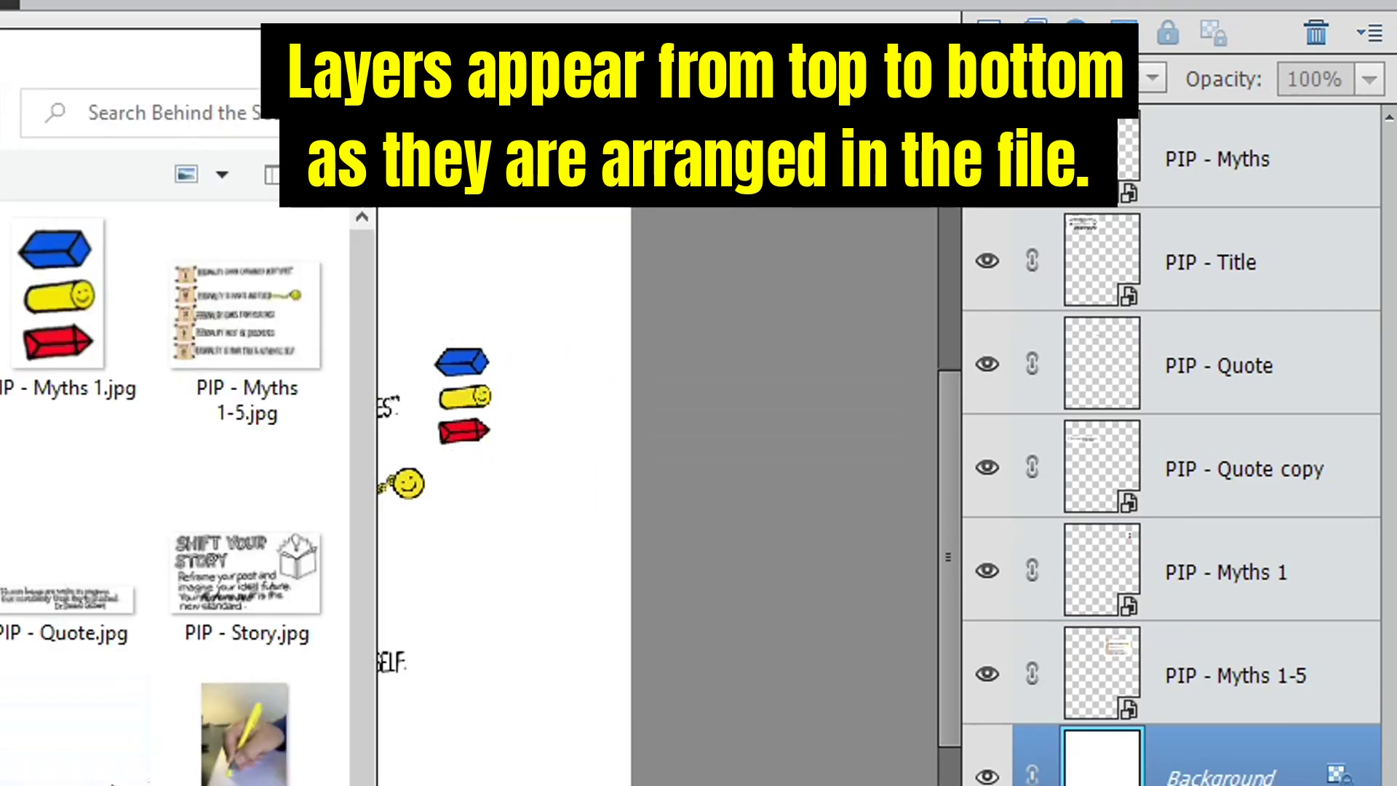
key(alt+Tab)
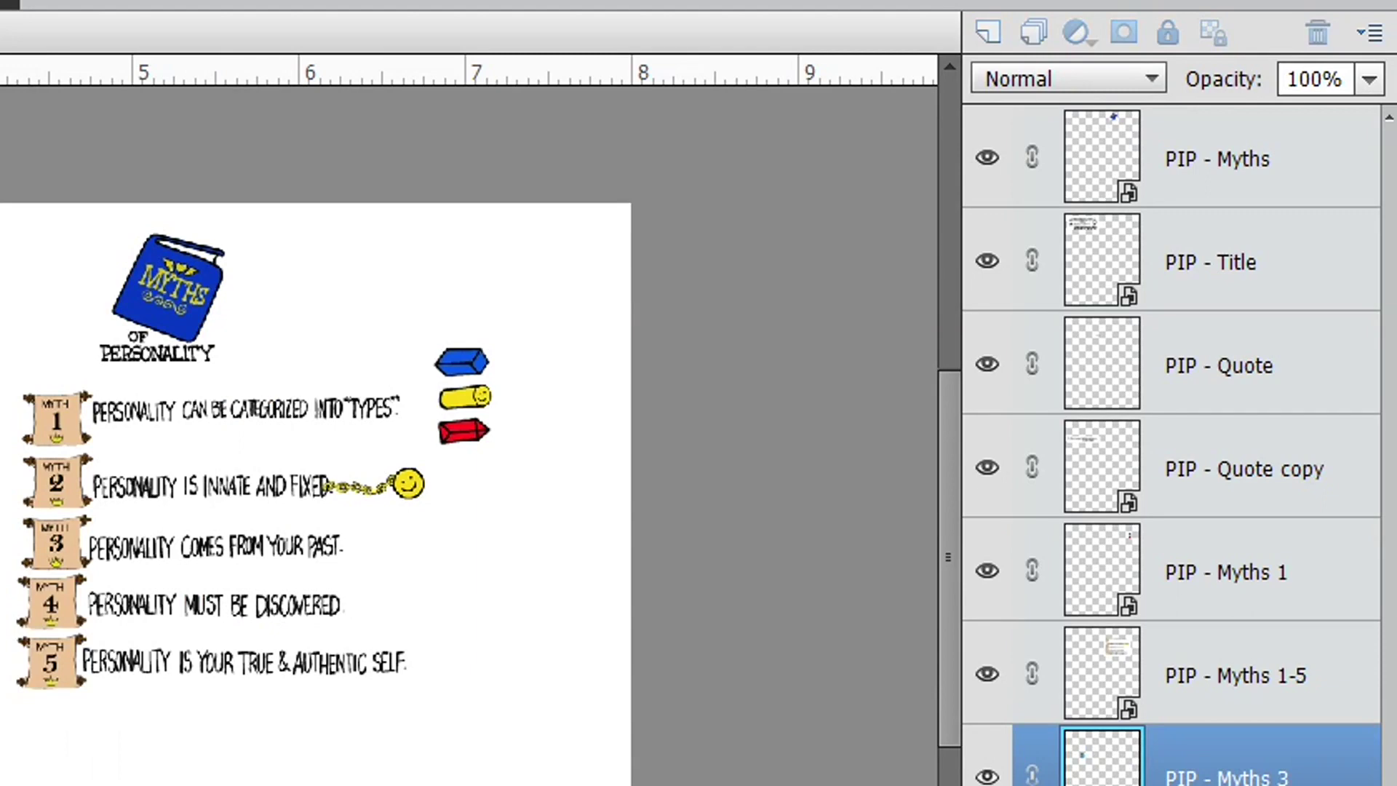
drag(66, 662, 551, 583)
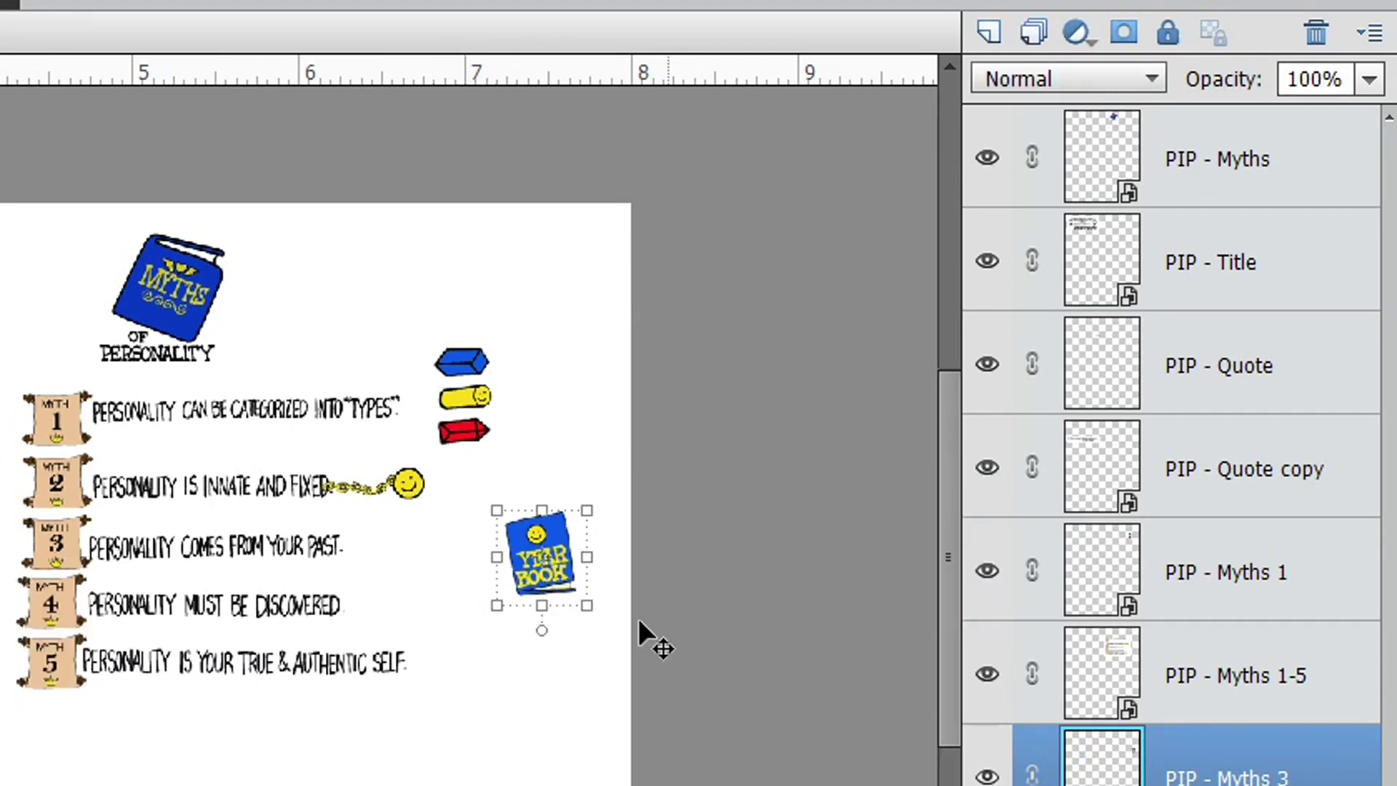
drag(1211, 670, 1207, 764)
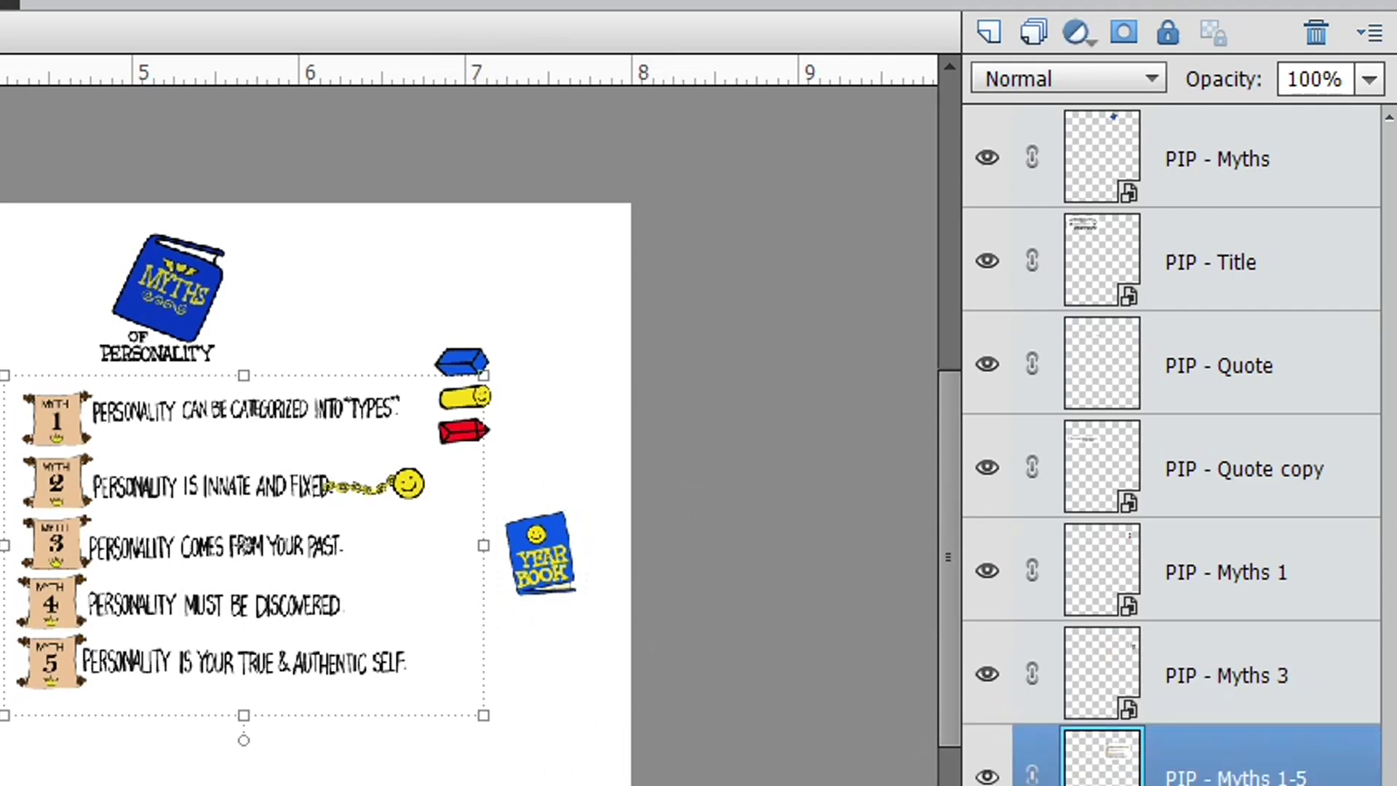
Move the yearbook next to the third myth and scale it down slightly to fit below the chained smiley
drag(586, 592, 466, 589)
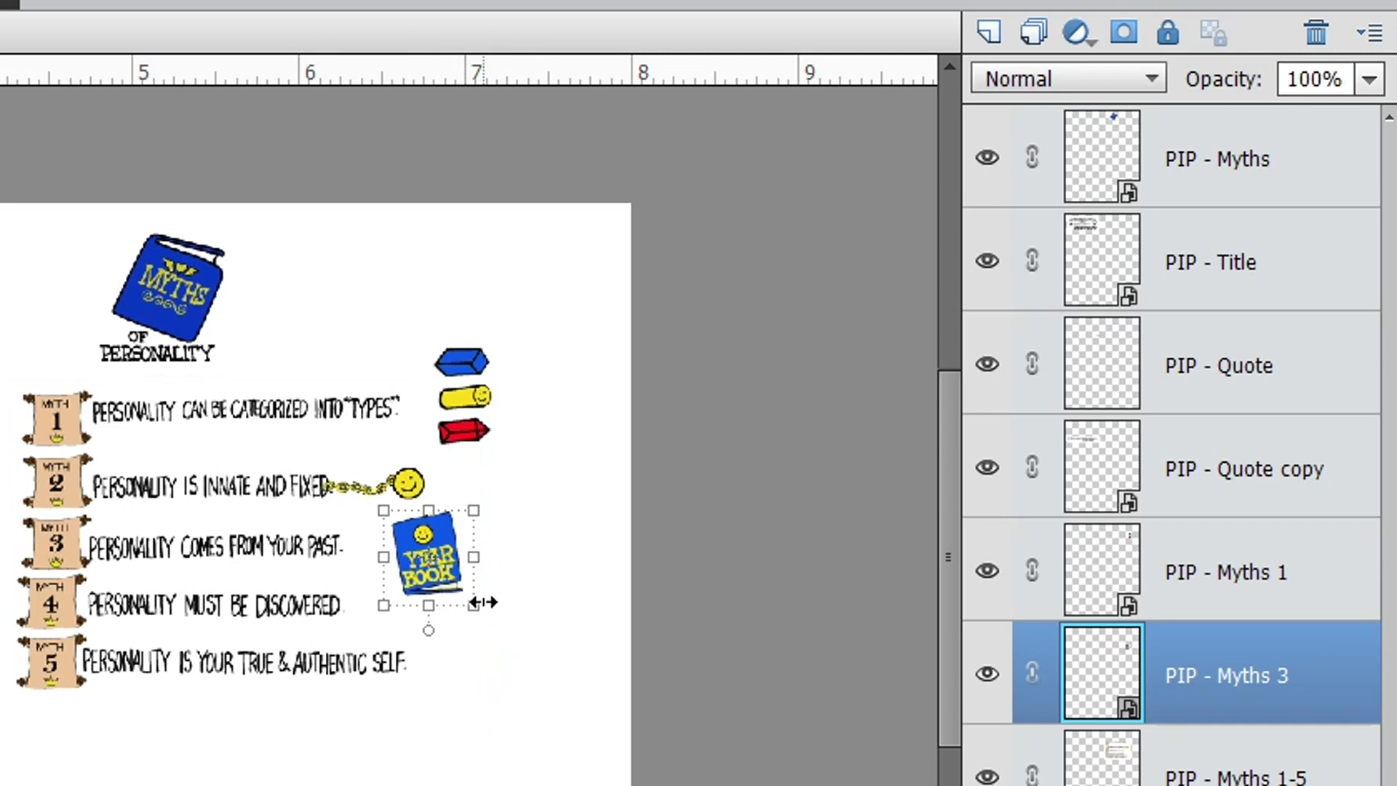
drag(473, 605, 467, 583)
click(342, 651)
click(492, 696)
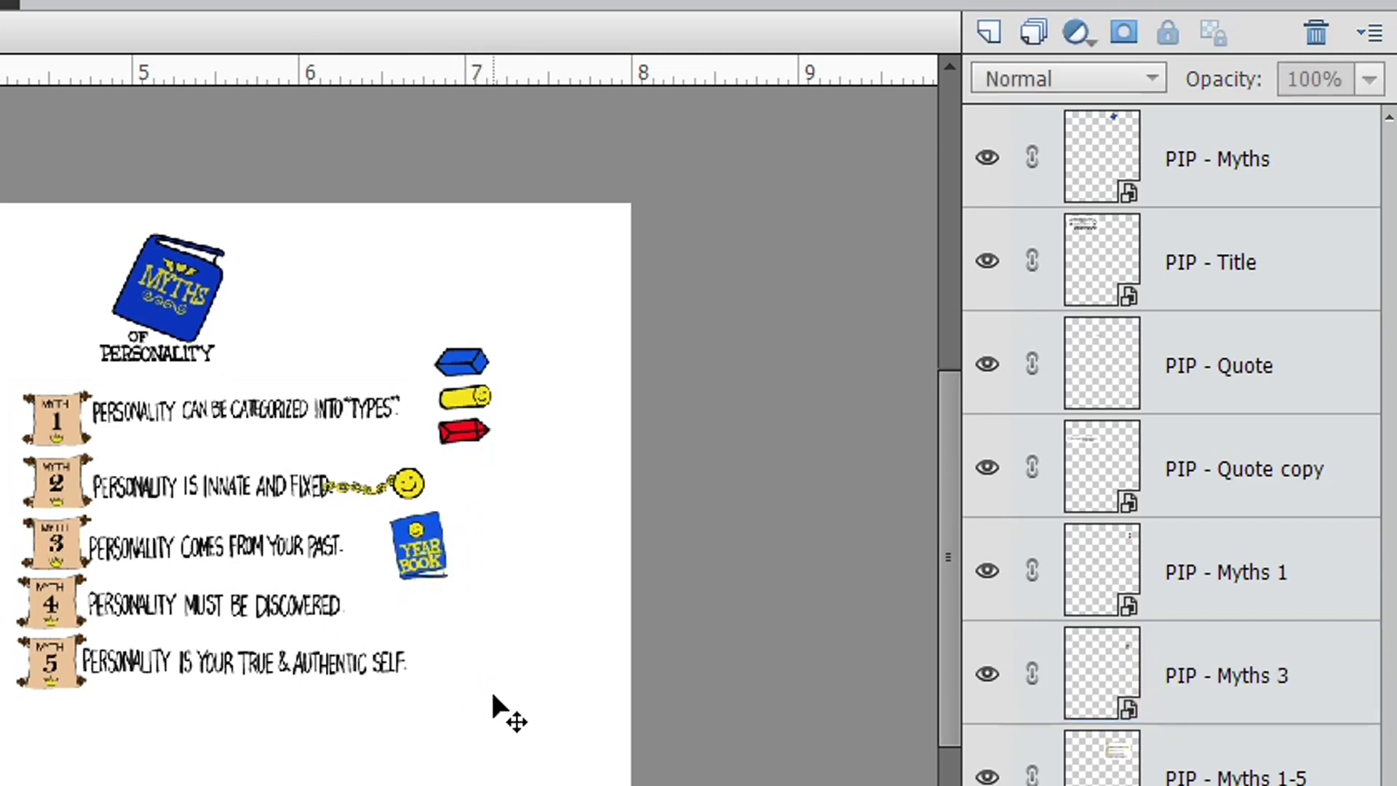
Place PIP - Myths 4.jpg as a new layer directly above PIP - Myths 1-5
click(251, 603)
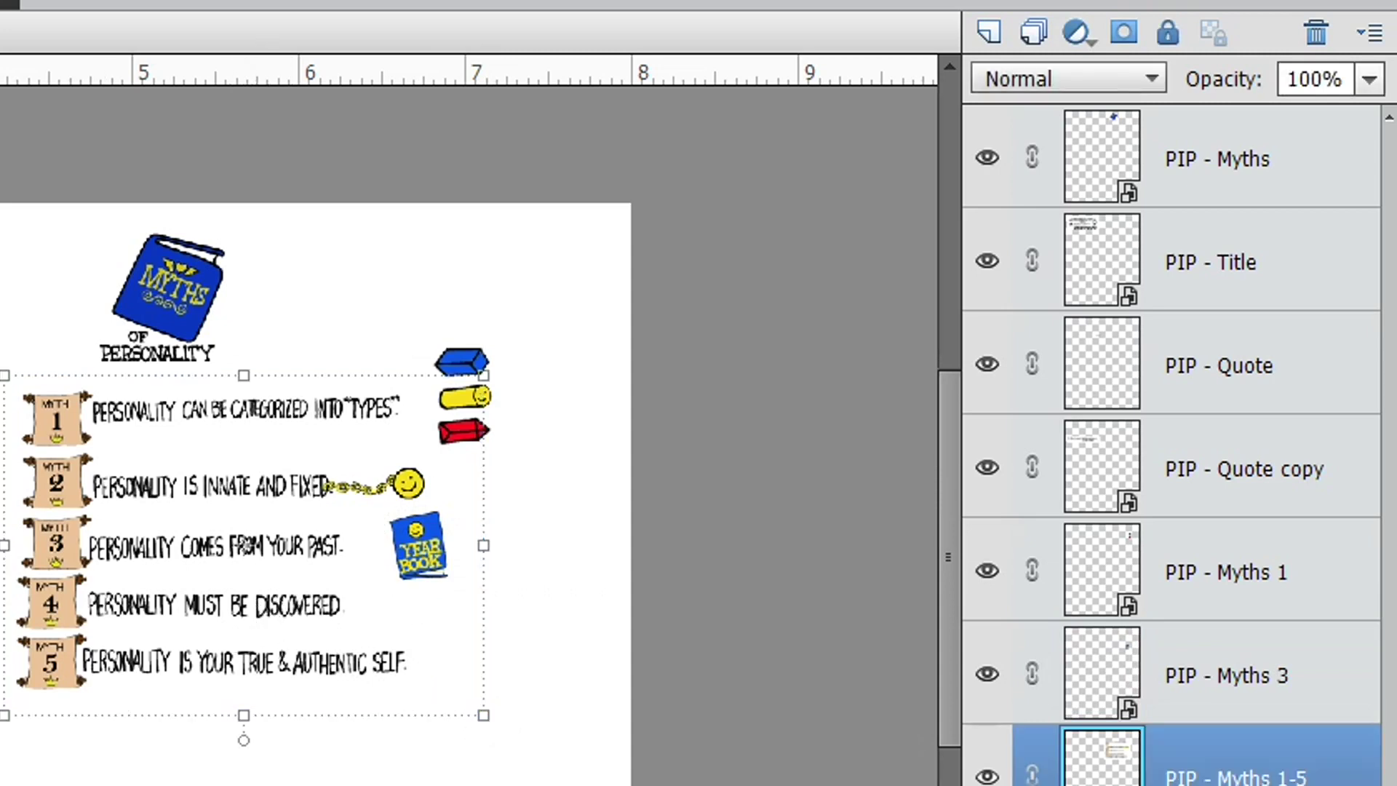
key(alt+Tab)
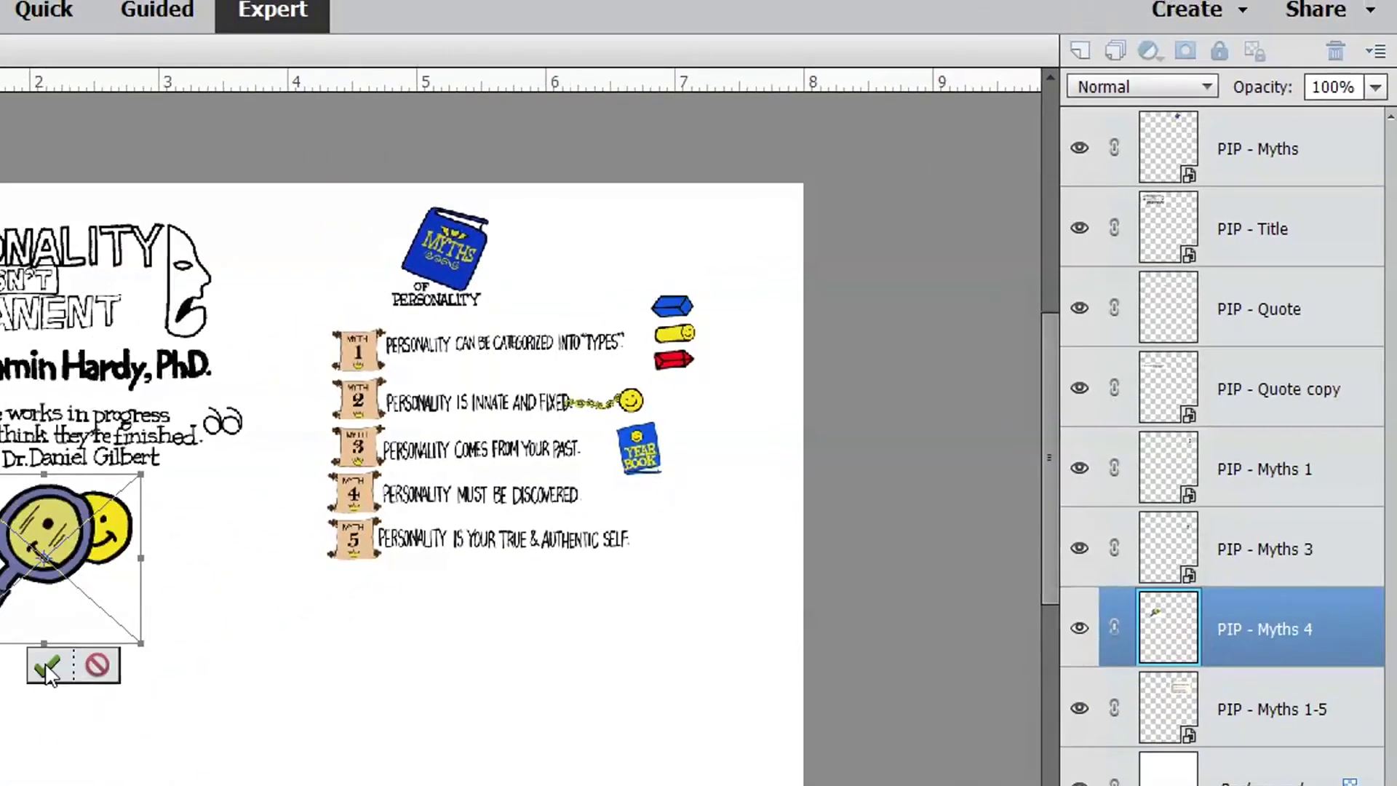
key(Return)
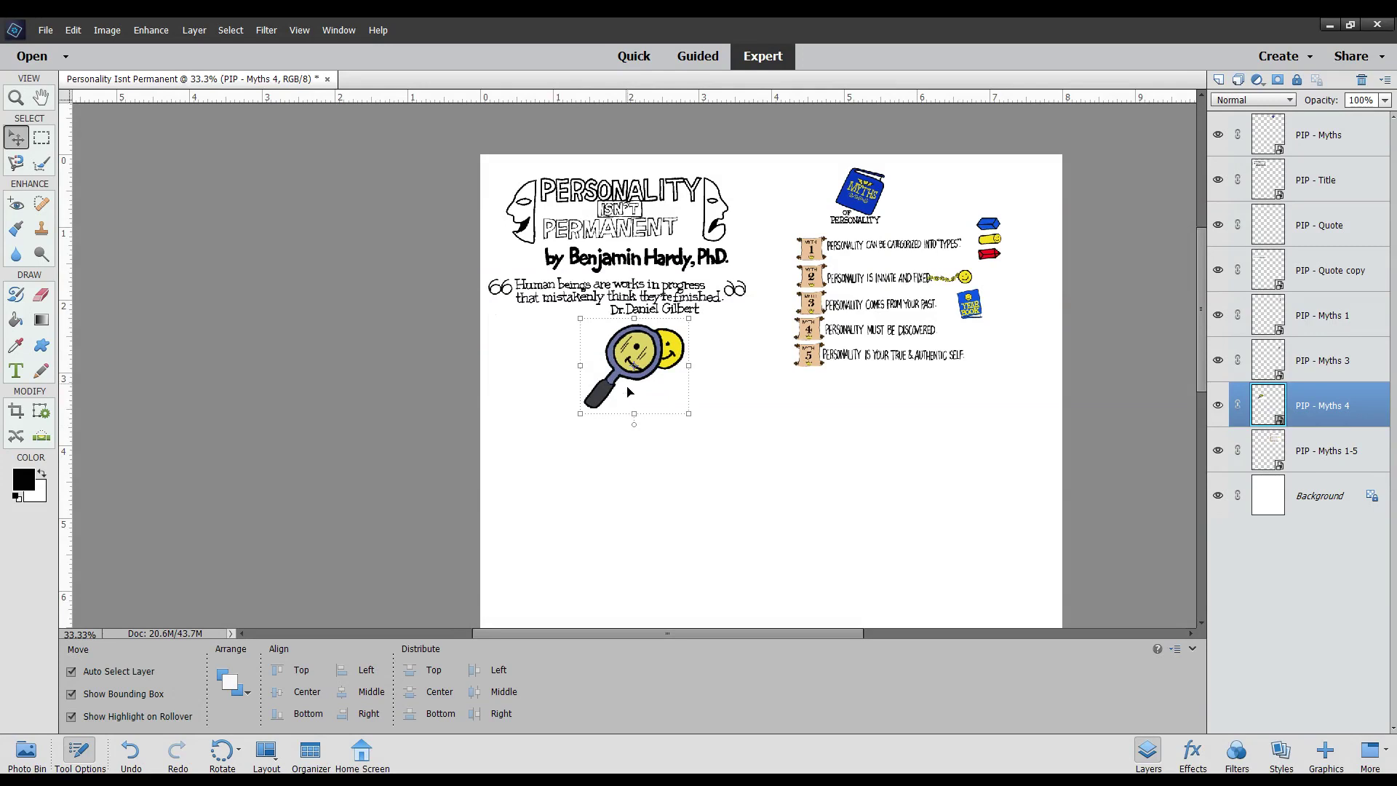
Erase the white background around the magnifying glass on PIP - Myths 4 with the Magic Eraser, simplifying the Smart Layer
key(e)
key(e)
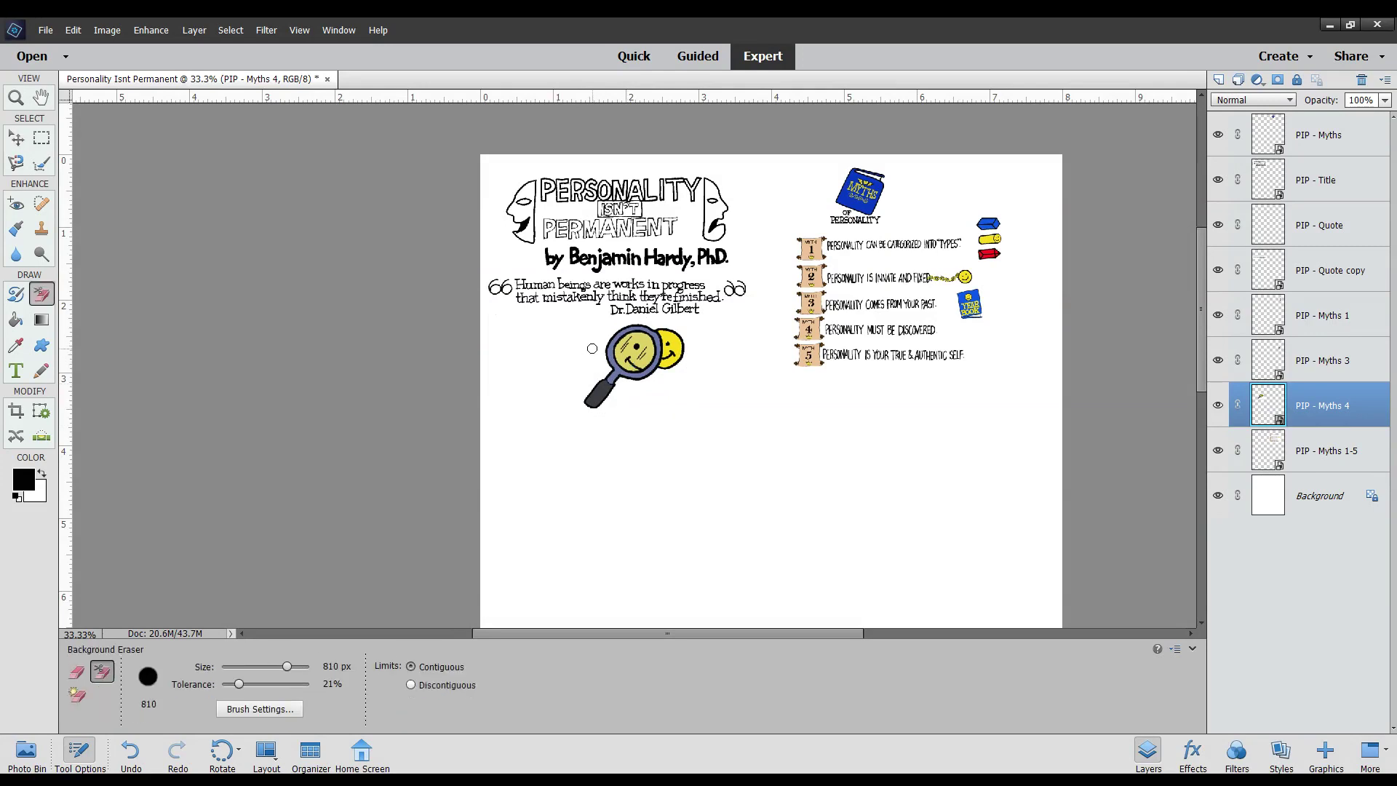
key(e)
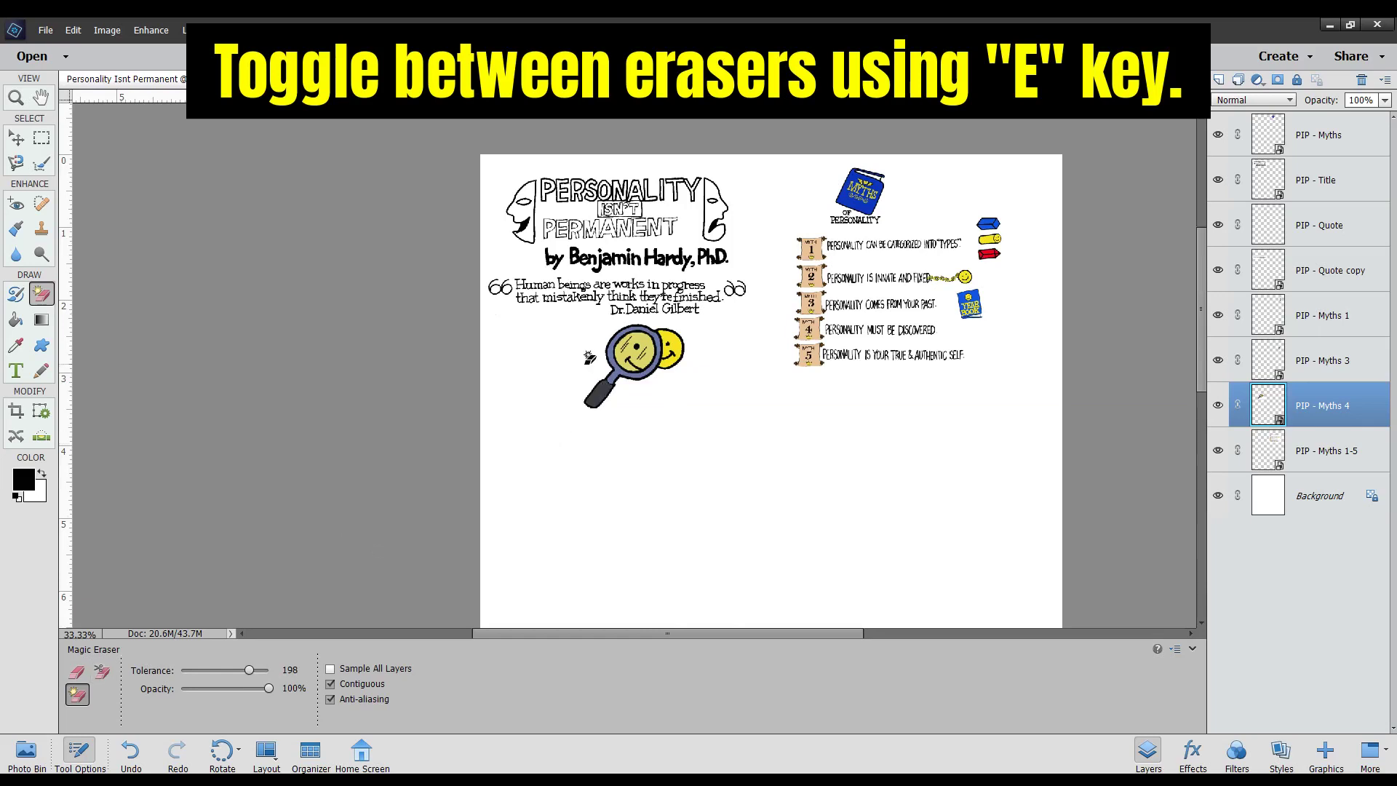
key(e)
key(e)
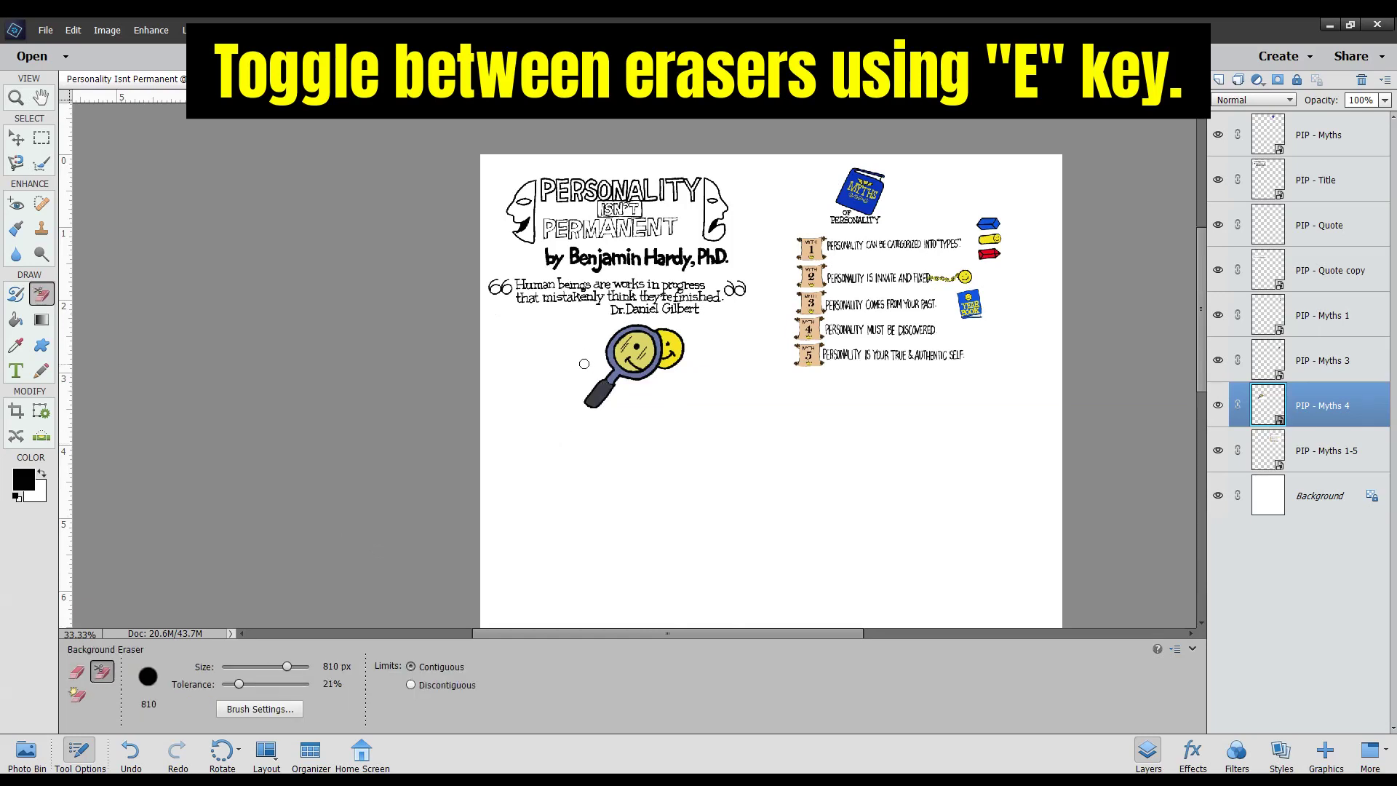
key(e)
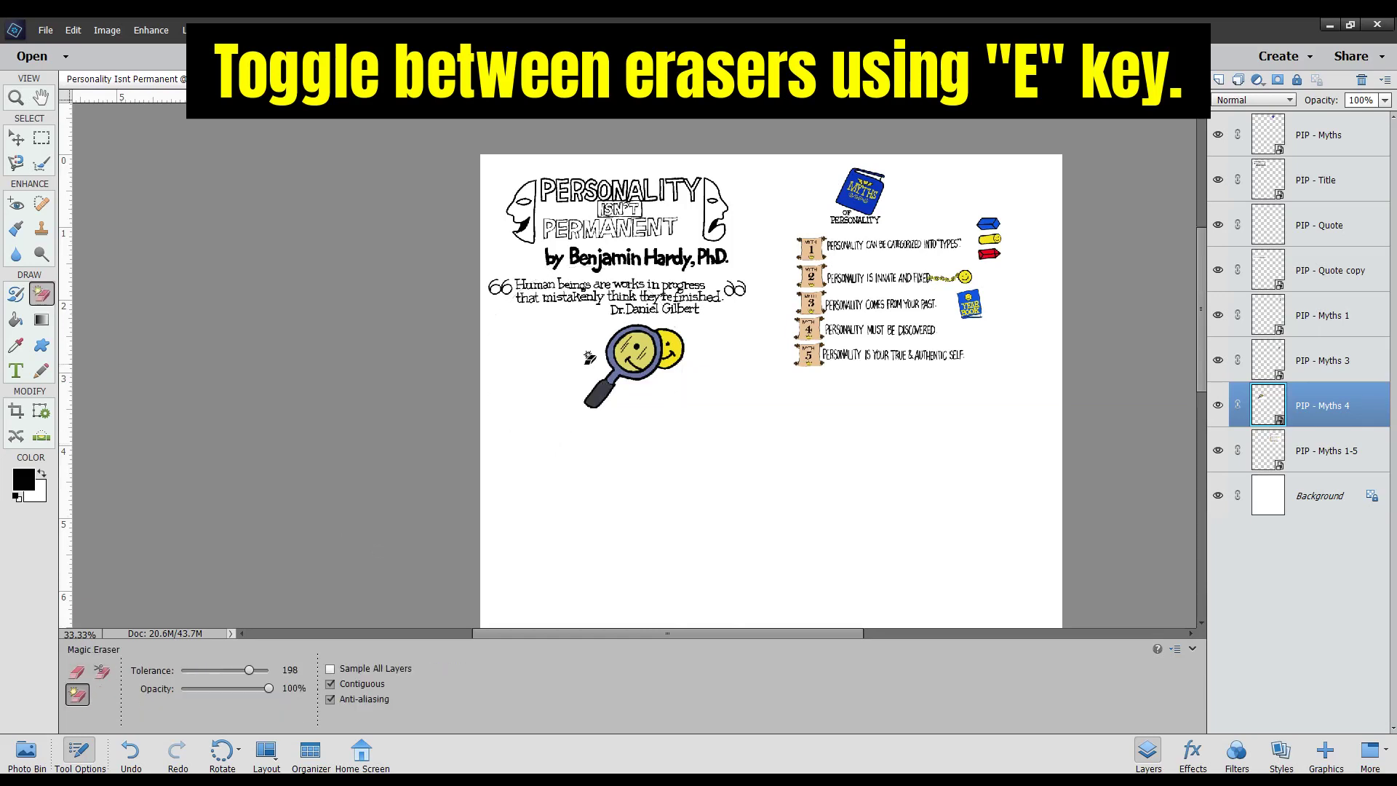
click(601, 362)
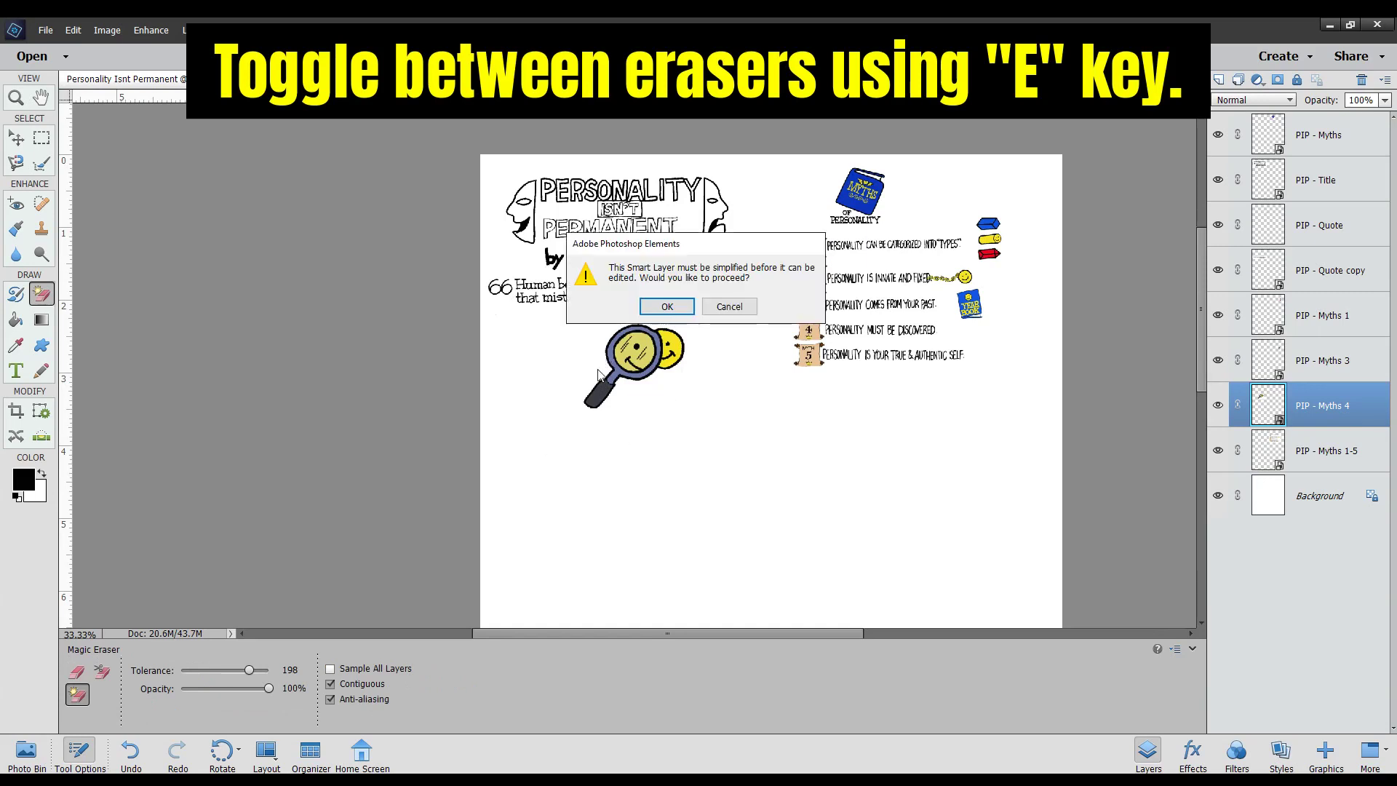
click(654, 309)
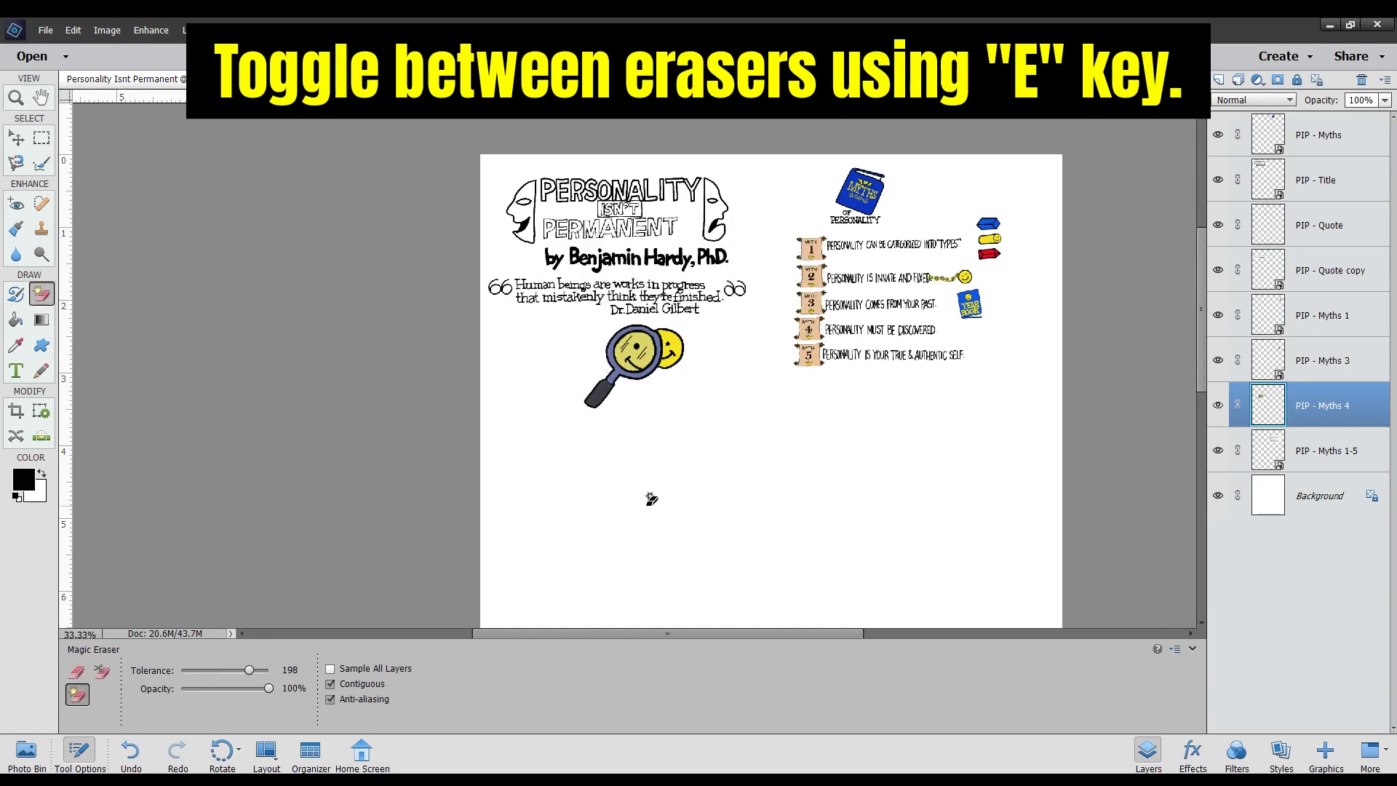
Scale the magnifying glass proportionally to 41.20% and position it to the right of the fourth myth
key(v)
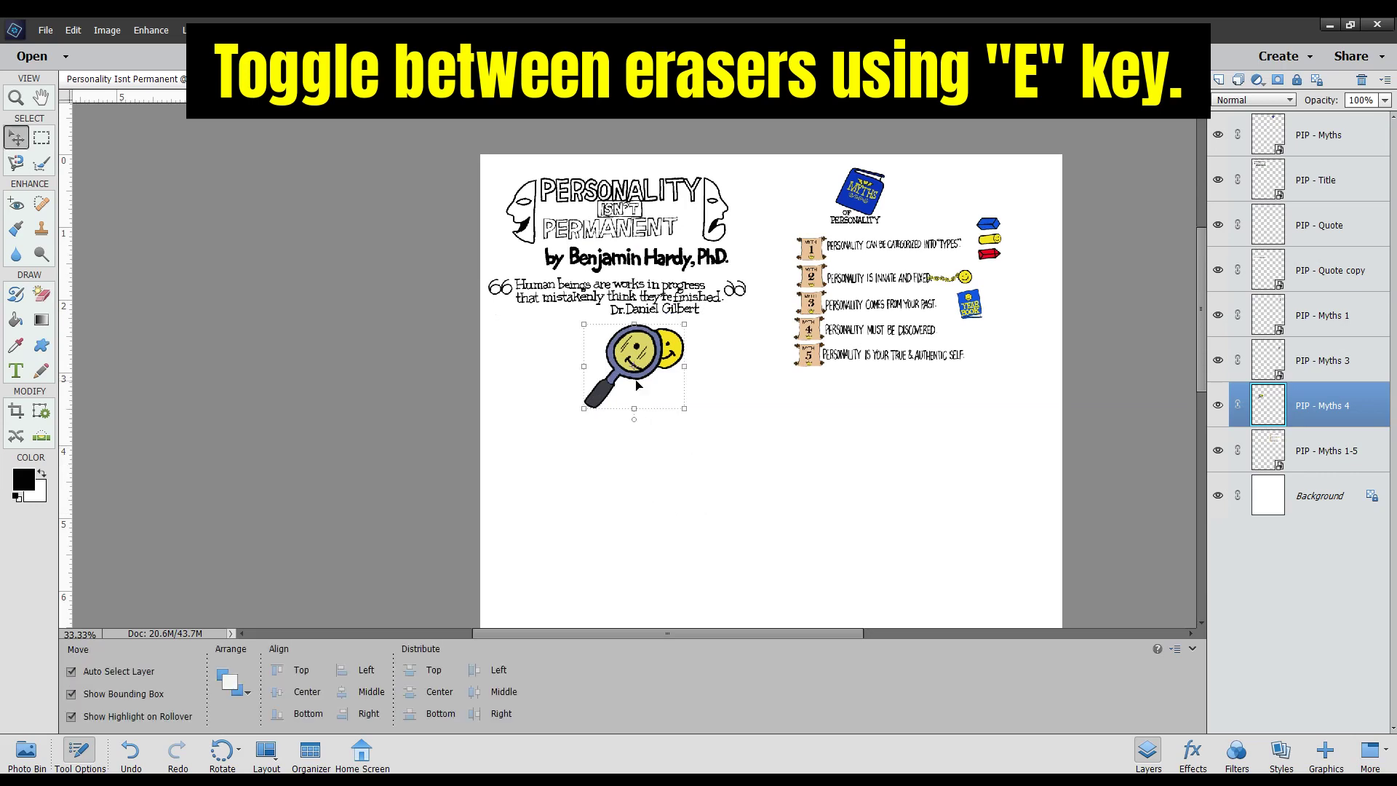
mouse_move(642, 374)
mouse_down()
mouse_move(993, 400)
mouse_move(1006, 387)
mouse_move(1033, 412)
mouse_move(992, 377)
mouse_move(1010, 319)
mouse_move(1024, 345)
mouse_move(1007, 332)
mouse_up()
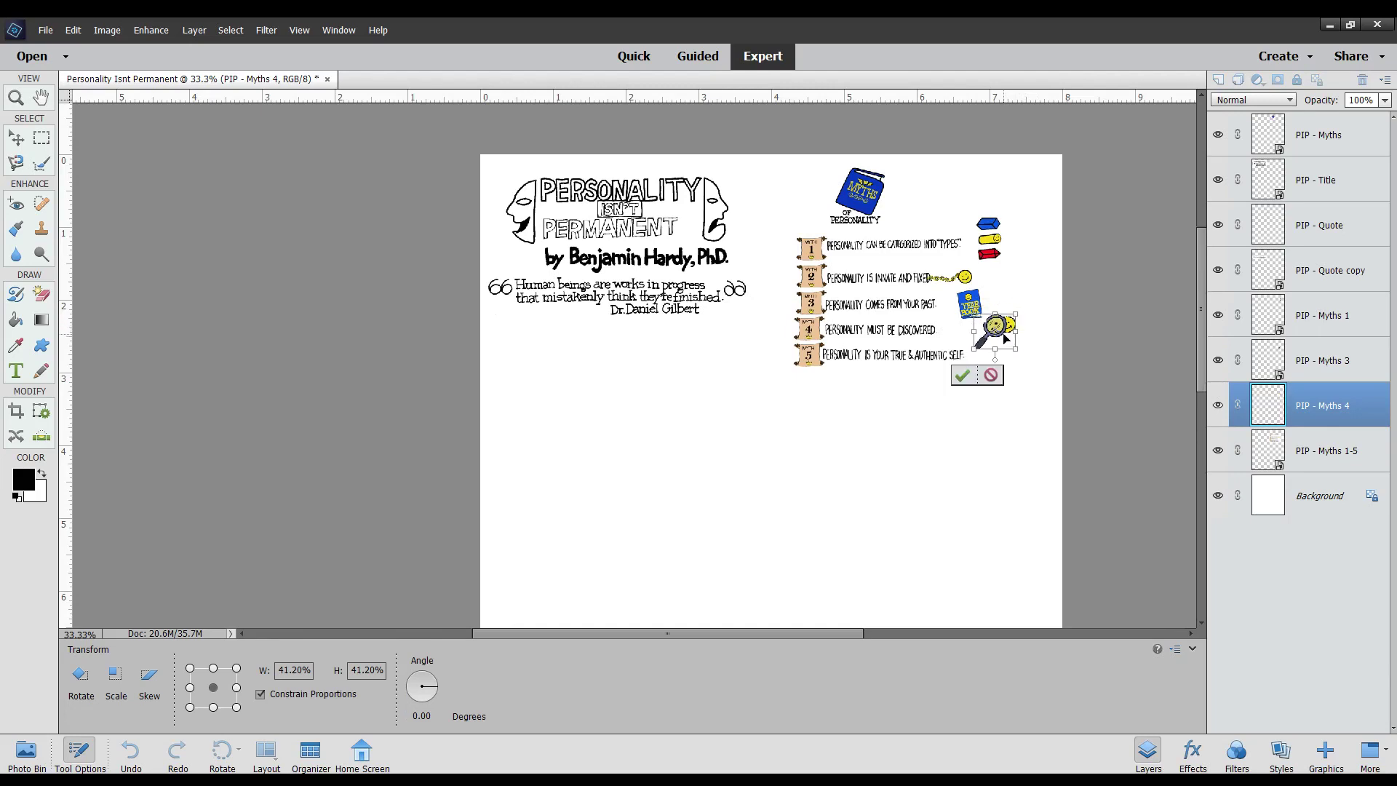
click(961, 378)
click(891, 469)
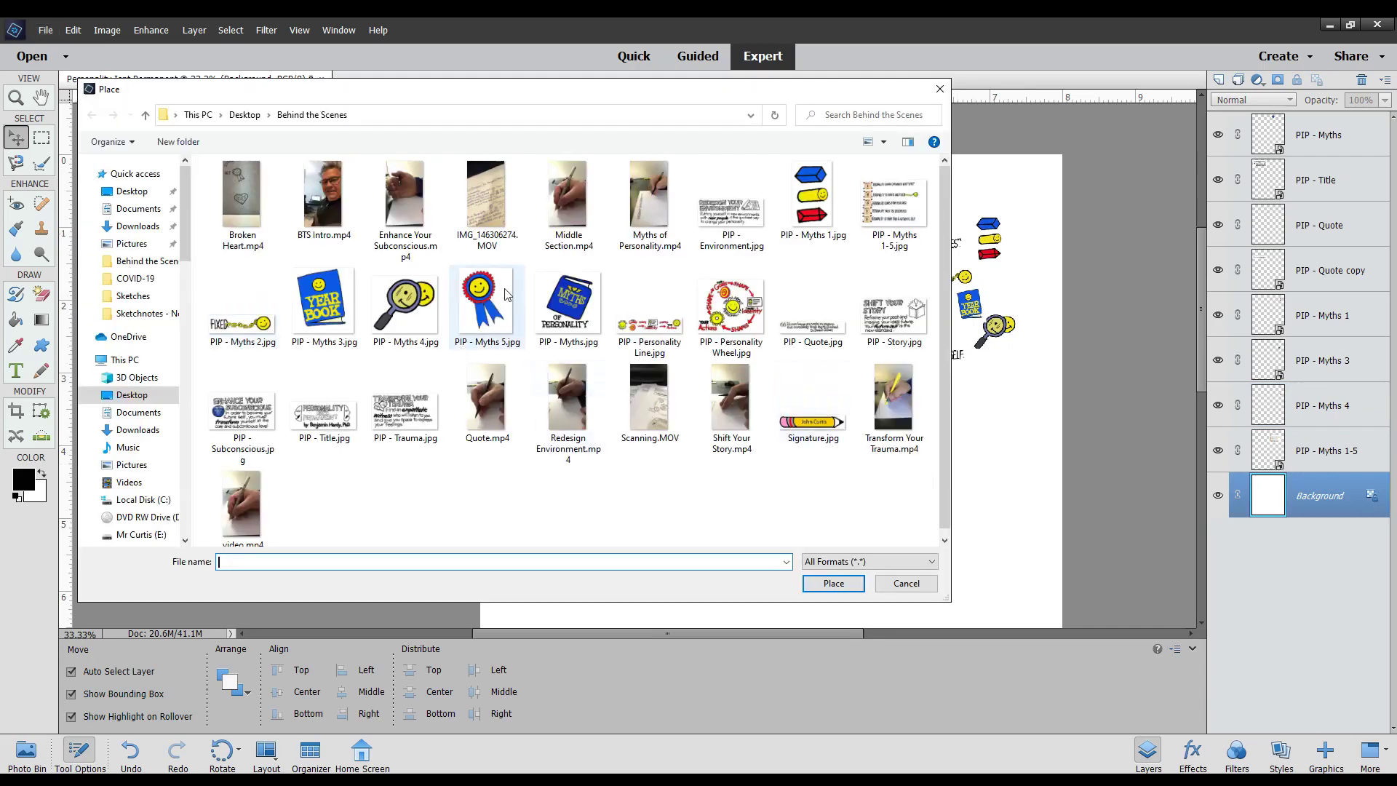
Place PIP - Myths 5.jpg as a new layer above the Background and move the award ribbon into the empty area below the quote
double_click(507, 293)
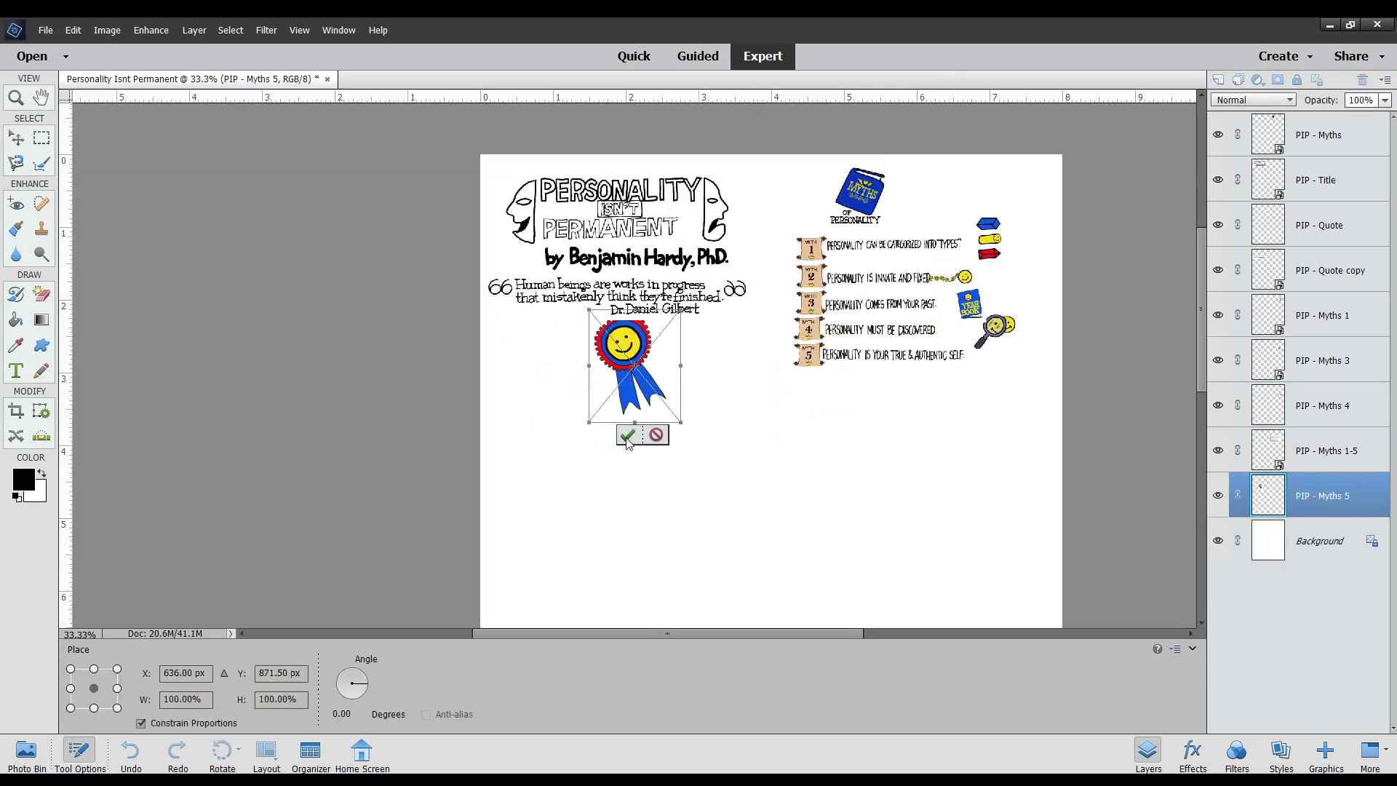
click(627, 436)
drag(627, 359, 653, 398)
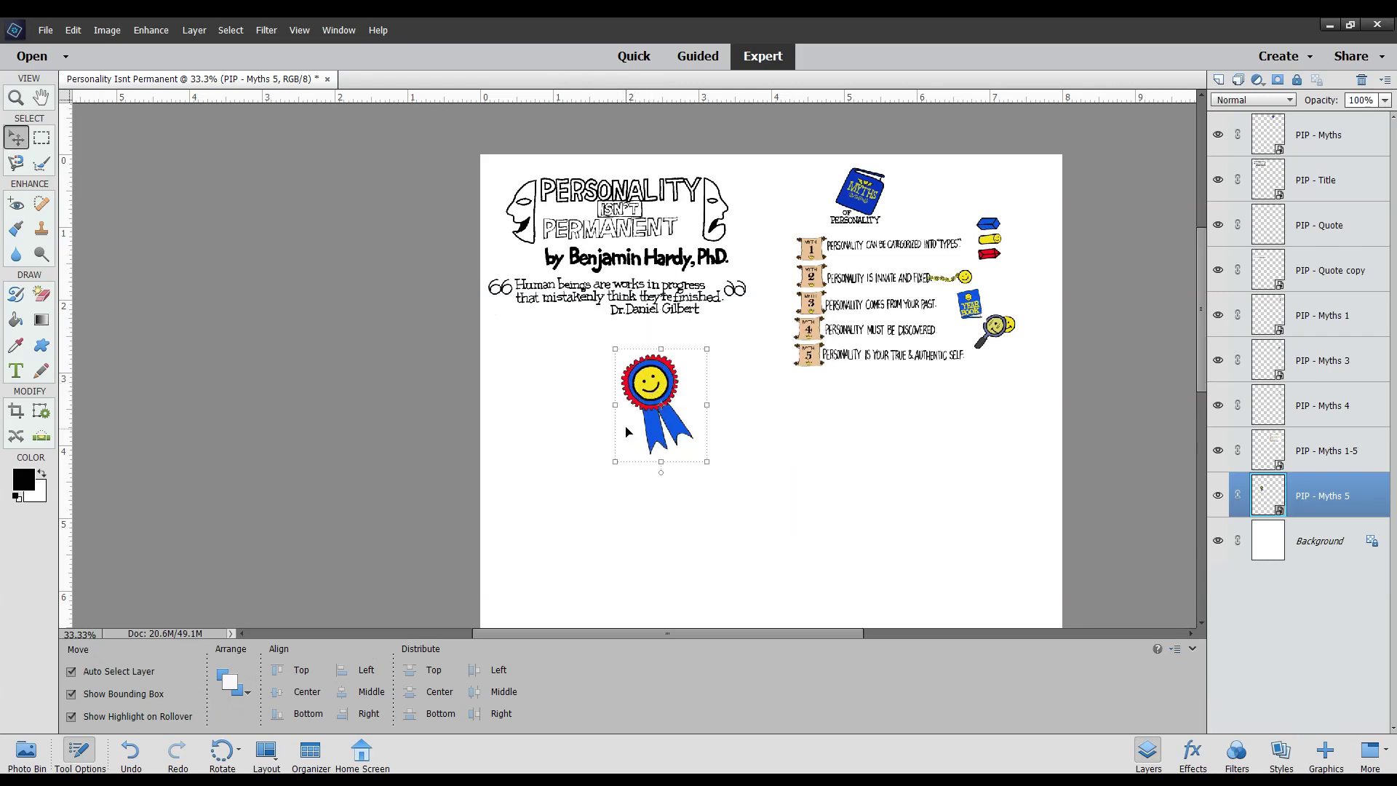
Erase the white background around the award ribbon on PIP - Myths 5 with the Magic Eraser, simplifying the Smart Layer
key(e)
click(636, 418)
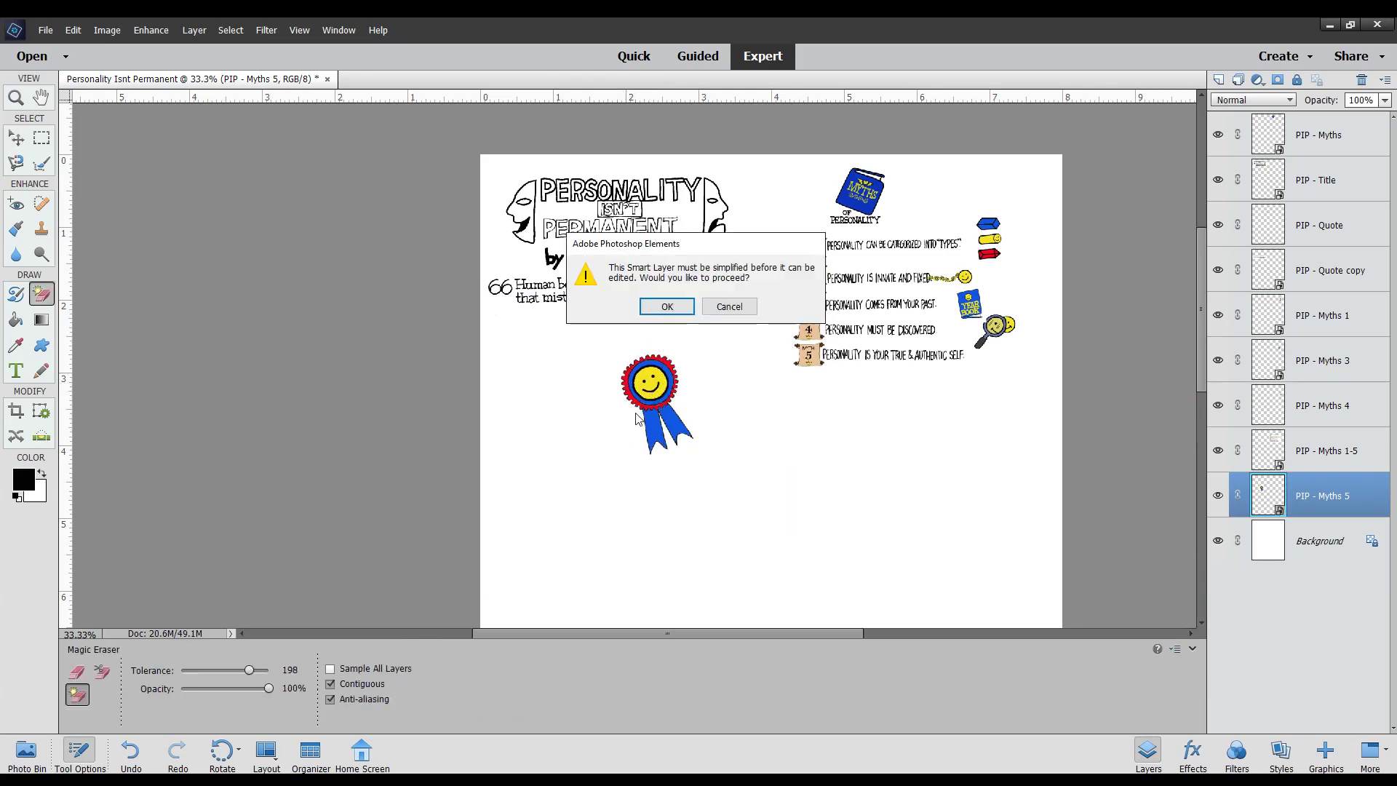
click(675, 306)
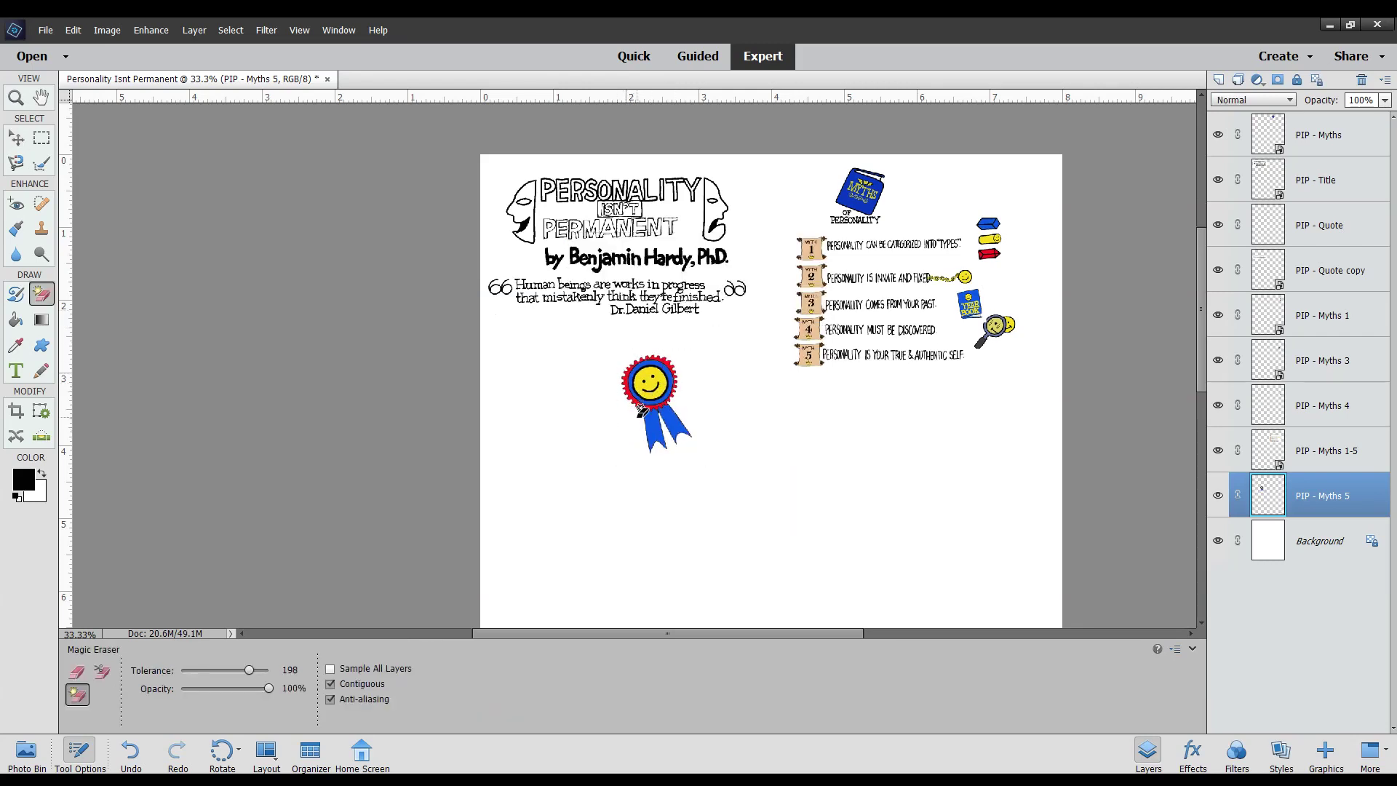
Scale the award ribbon proportionally to 40.68% and move it across to the end of the myths list, below the magnifying glass
key(v)
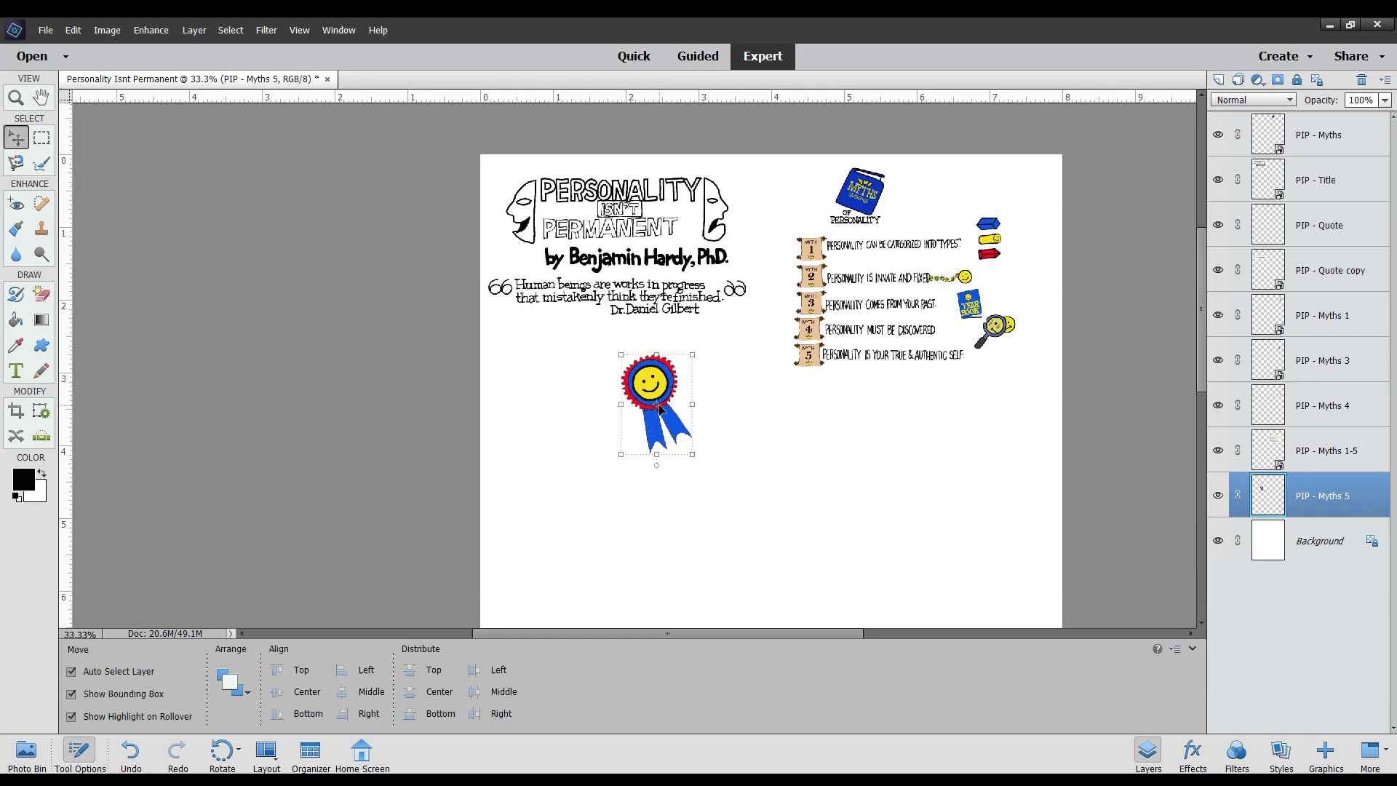
drag(619, 353, 1013, 366)
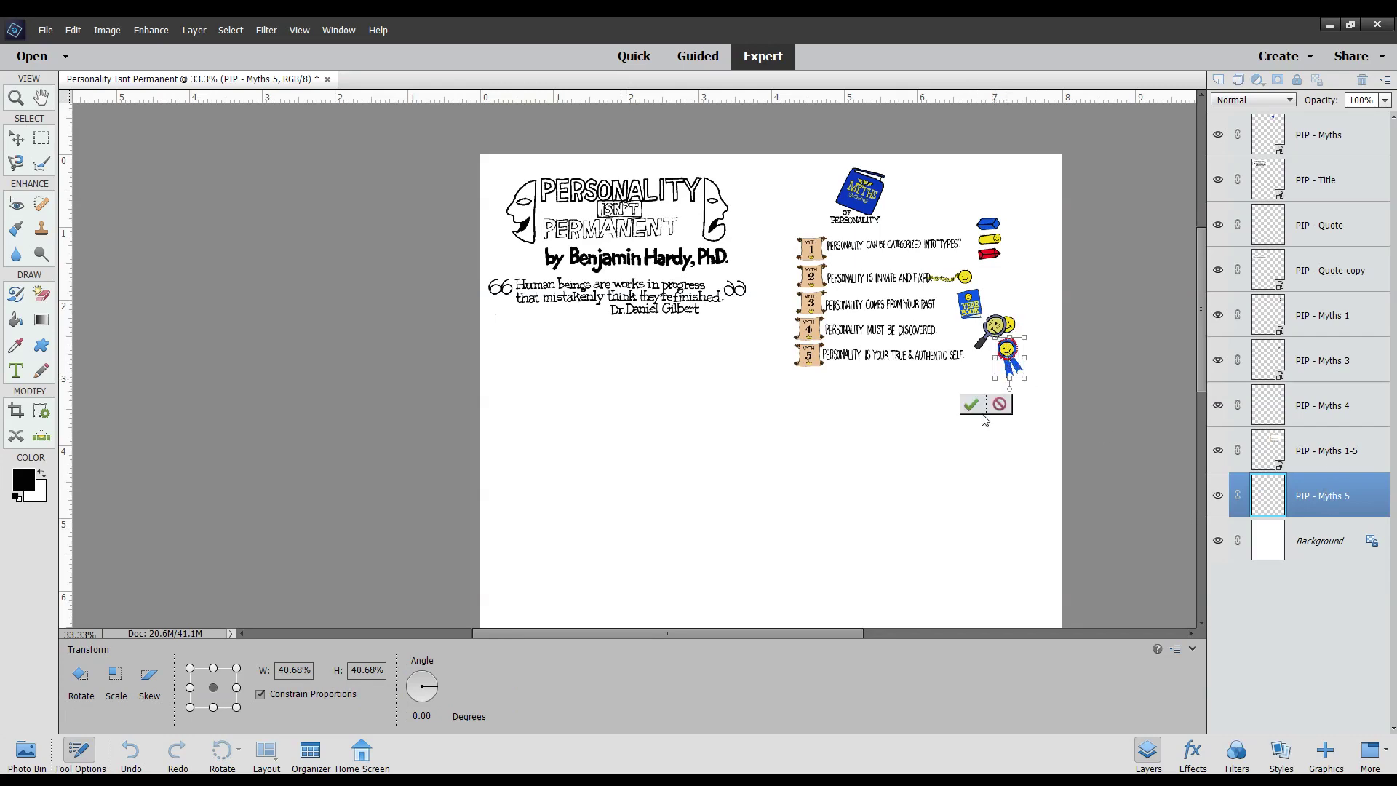
drag(1022, 365, 995, 375)
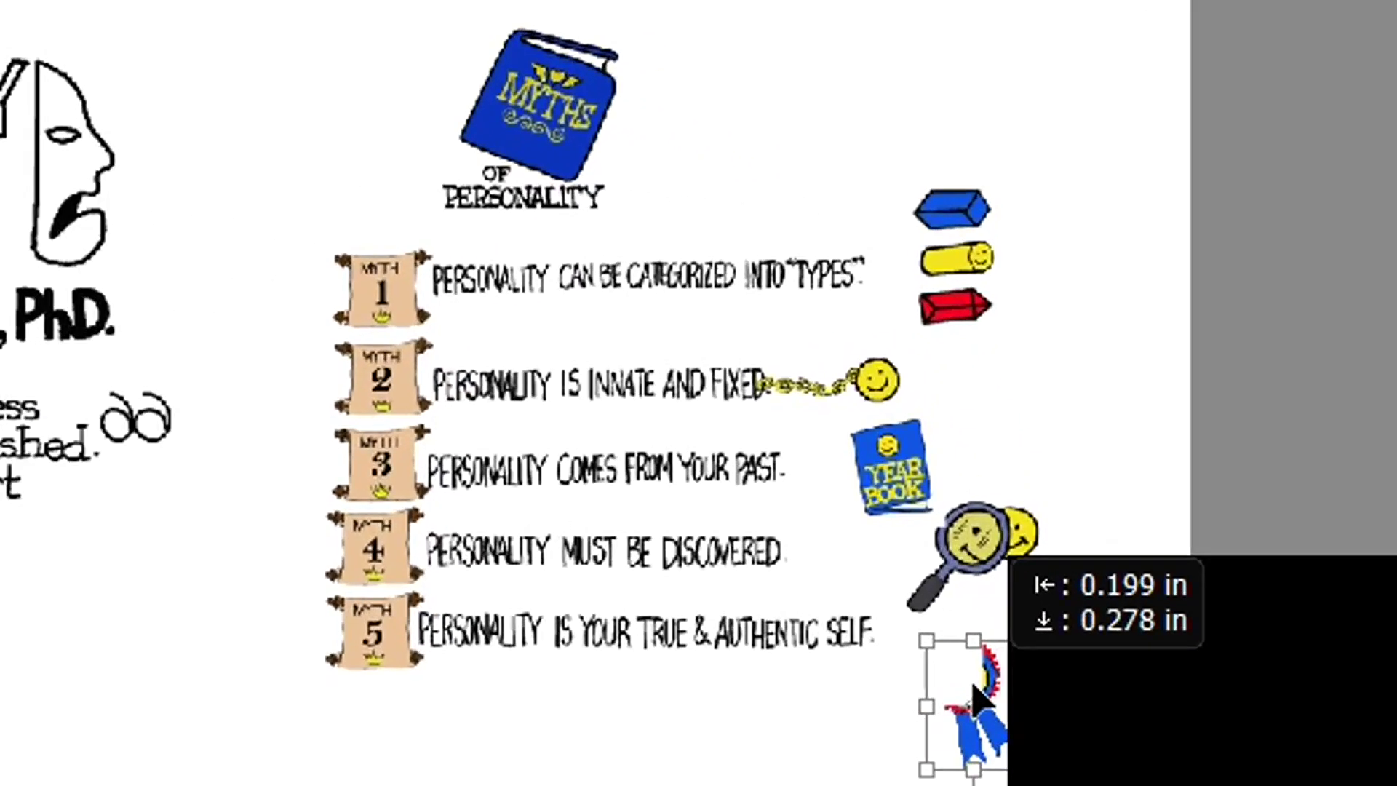
Position the award ribbon to the right of the fifth myth and shift the three crayons slightly down beside the first myth
drag(974, 699, 974, 704)
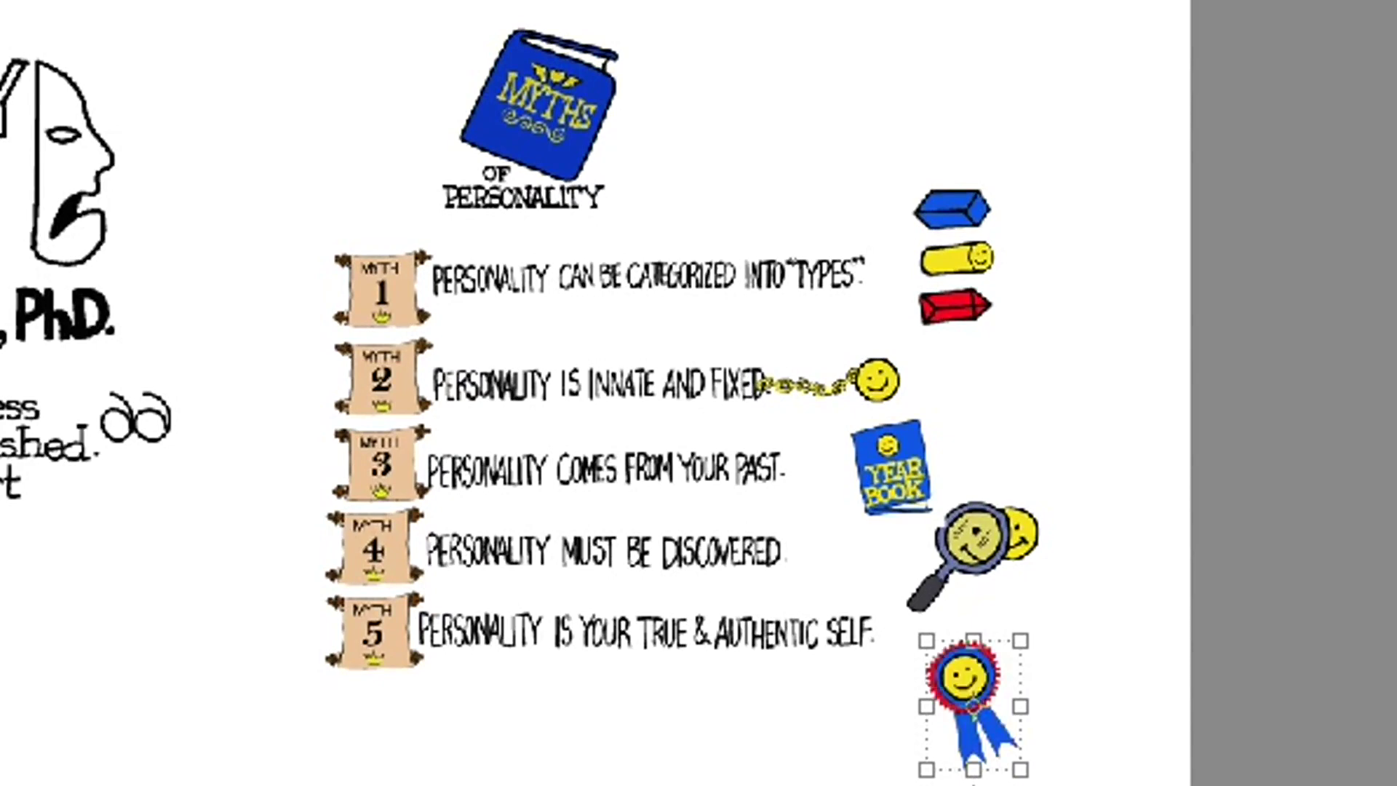
drag(993, 720, 1038, 662)
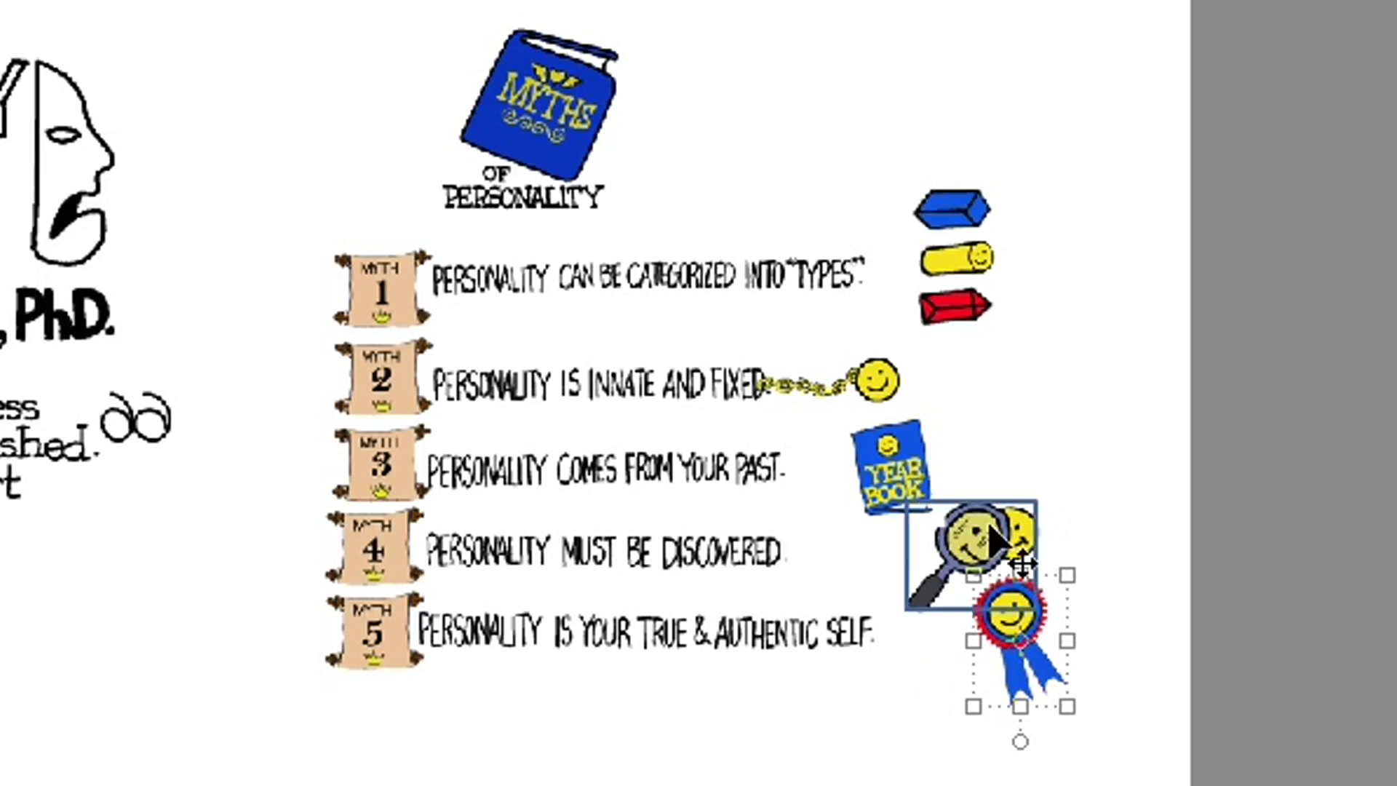
drag(997, 321, 997, 339)
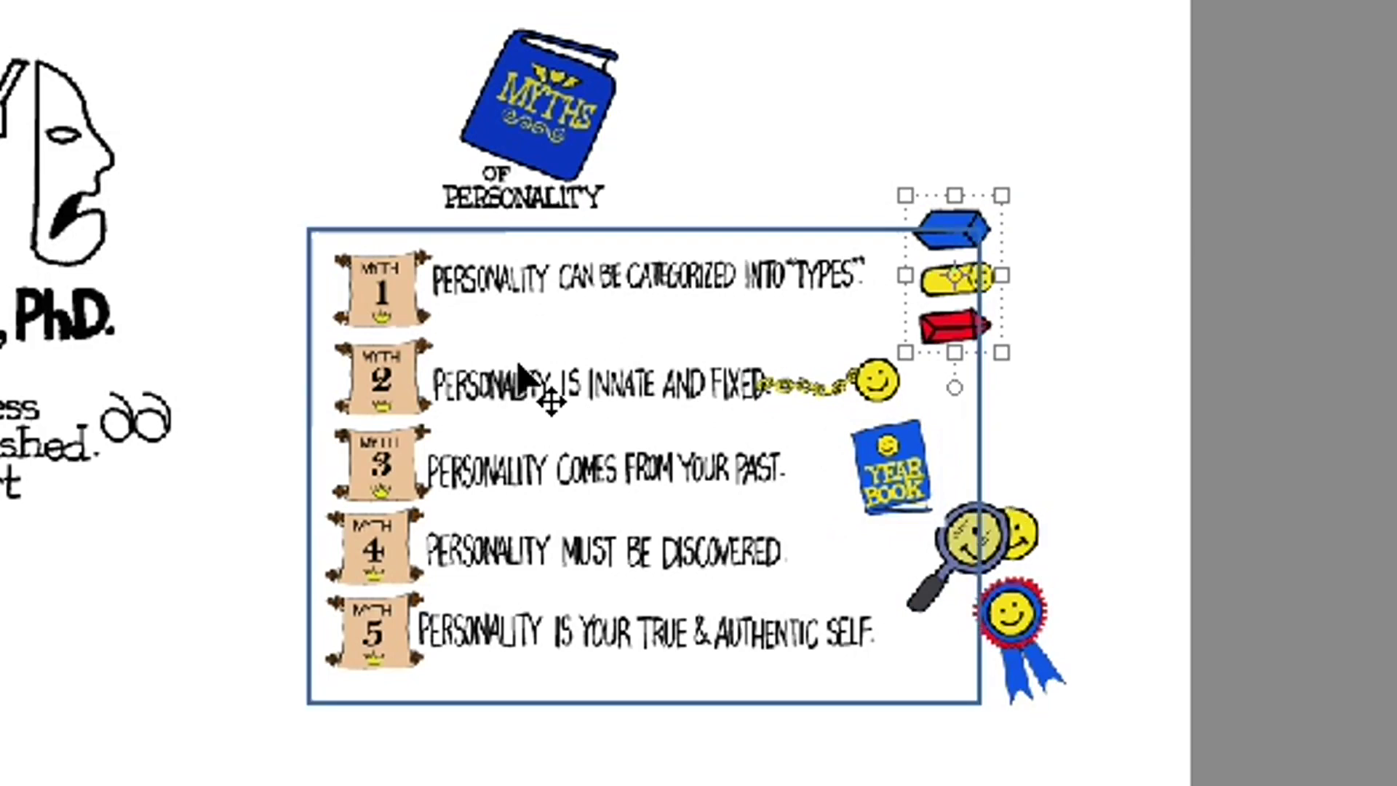
scroll(624, 320, down, 1)
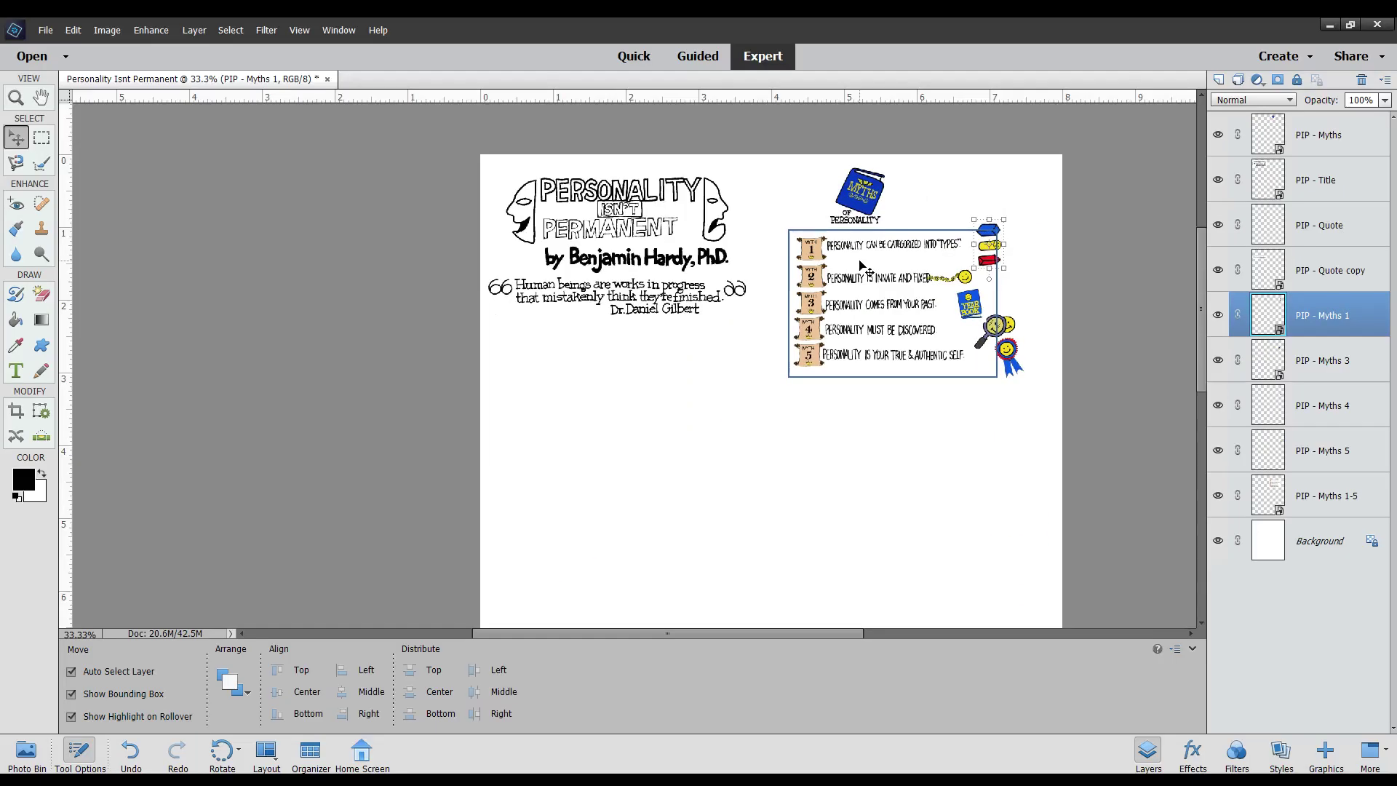
Shift the PIP - Myths 1, 3, 4, 5 and 1-5 layers together slightly right, and center the Myths book title above the list
shift+click(1323, 496)
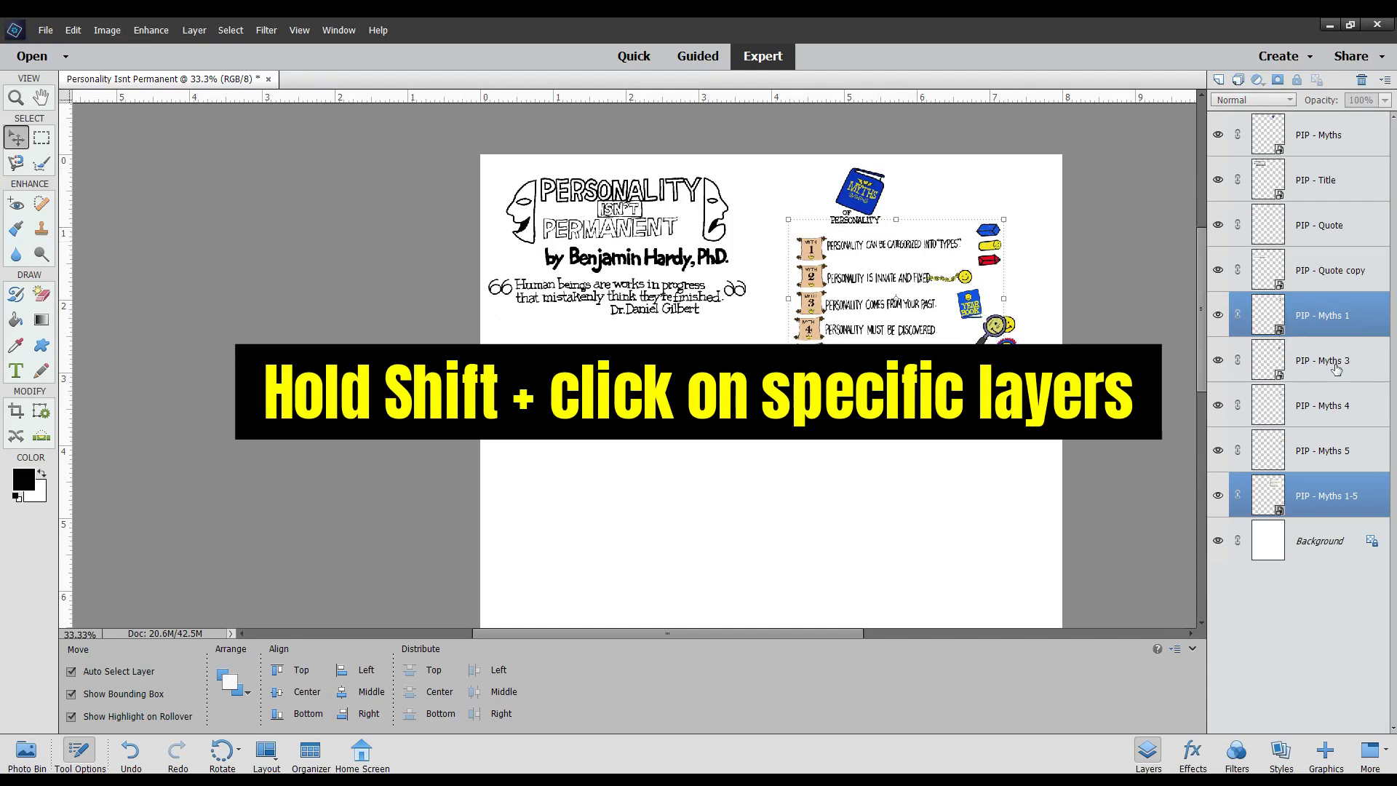
shift+click(1327, 421)
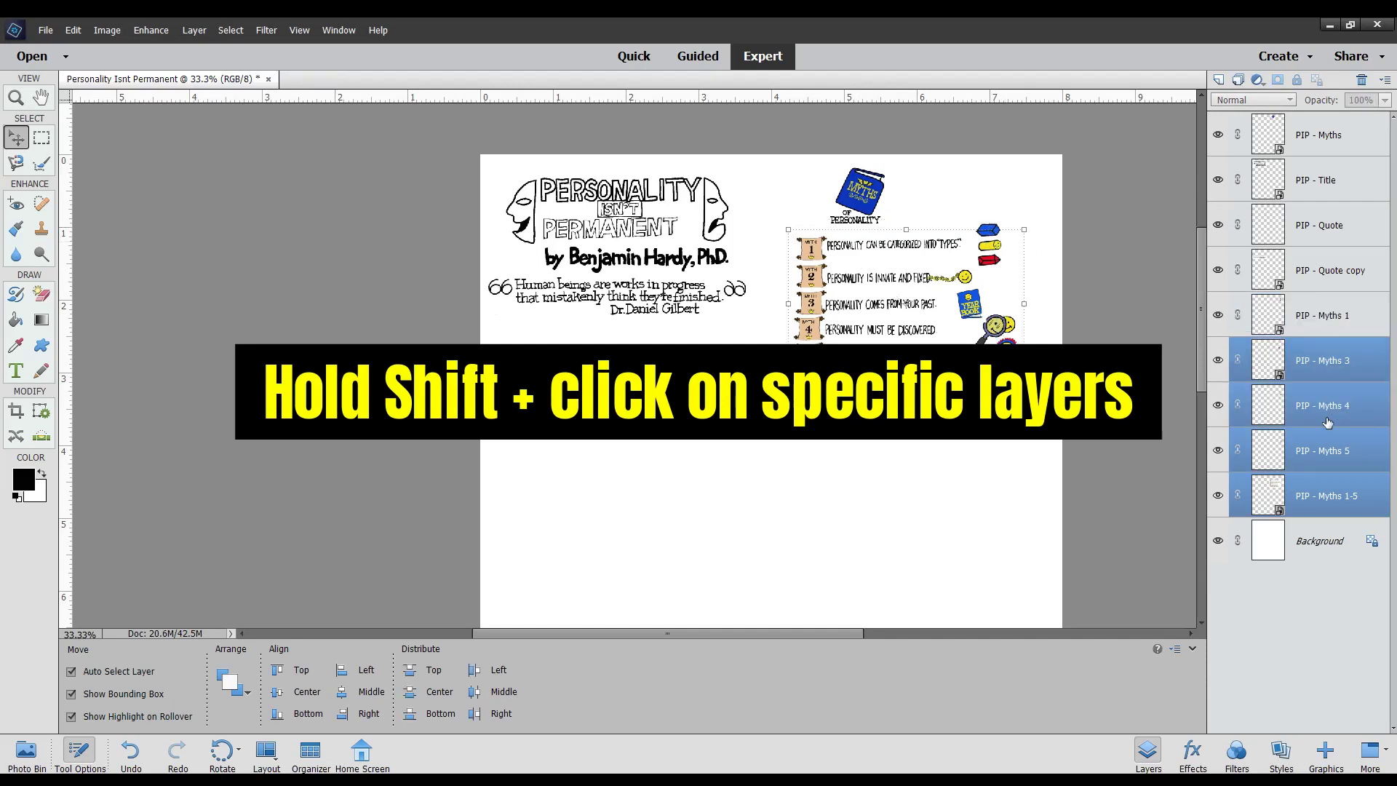
shift+click(1318, 321)
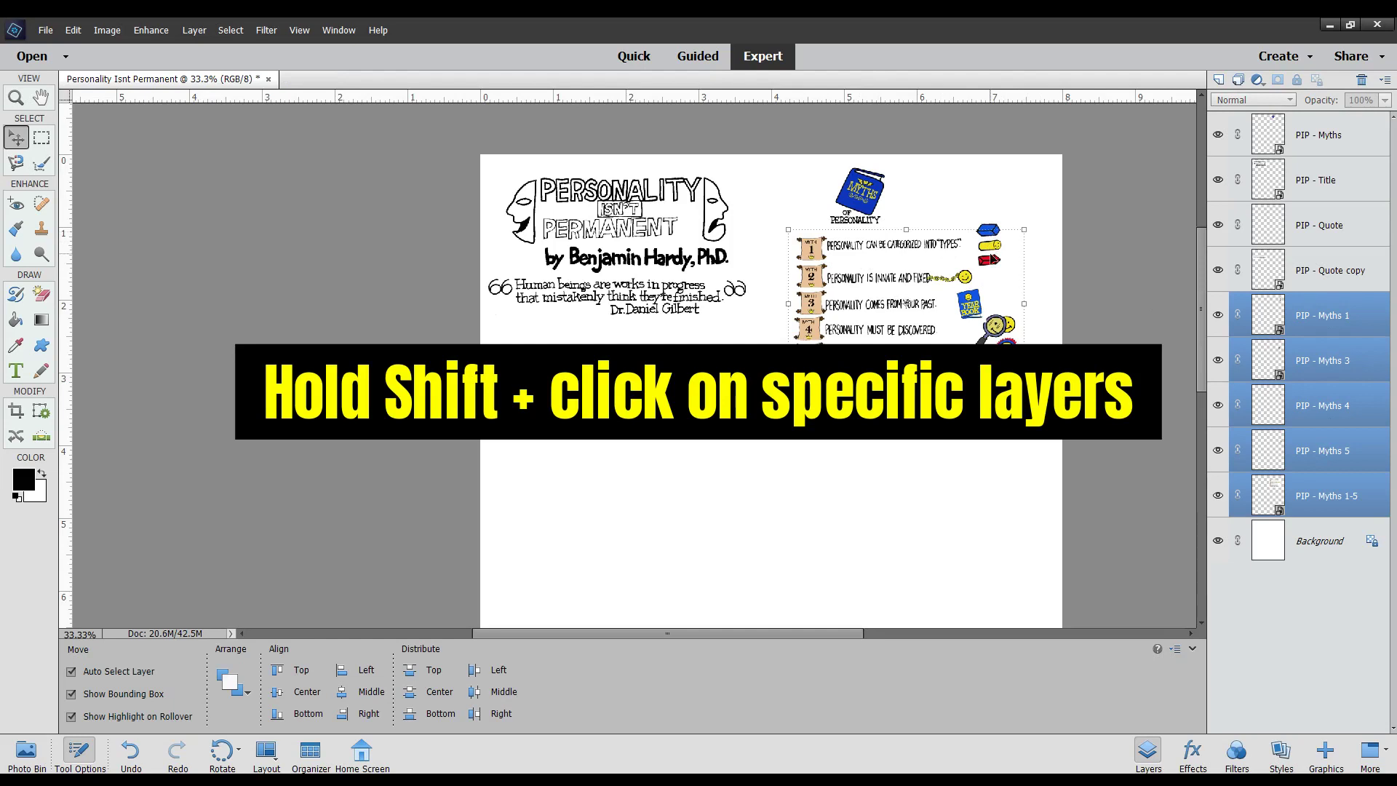
shift+click(994, 243)
shift+click(991, 231)
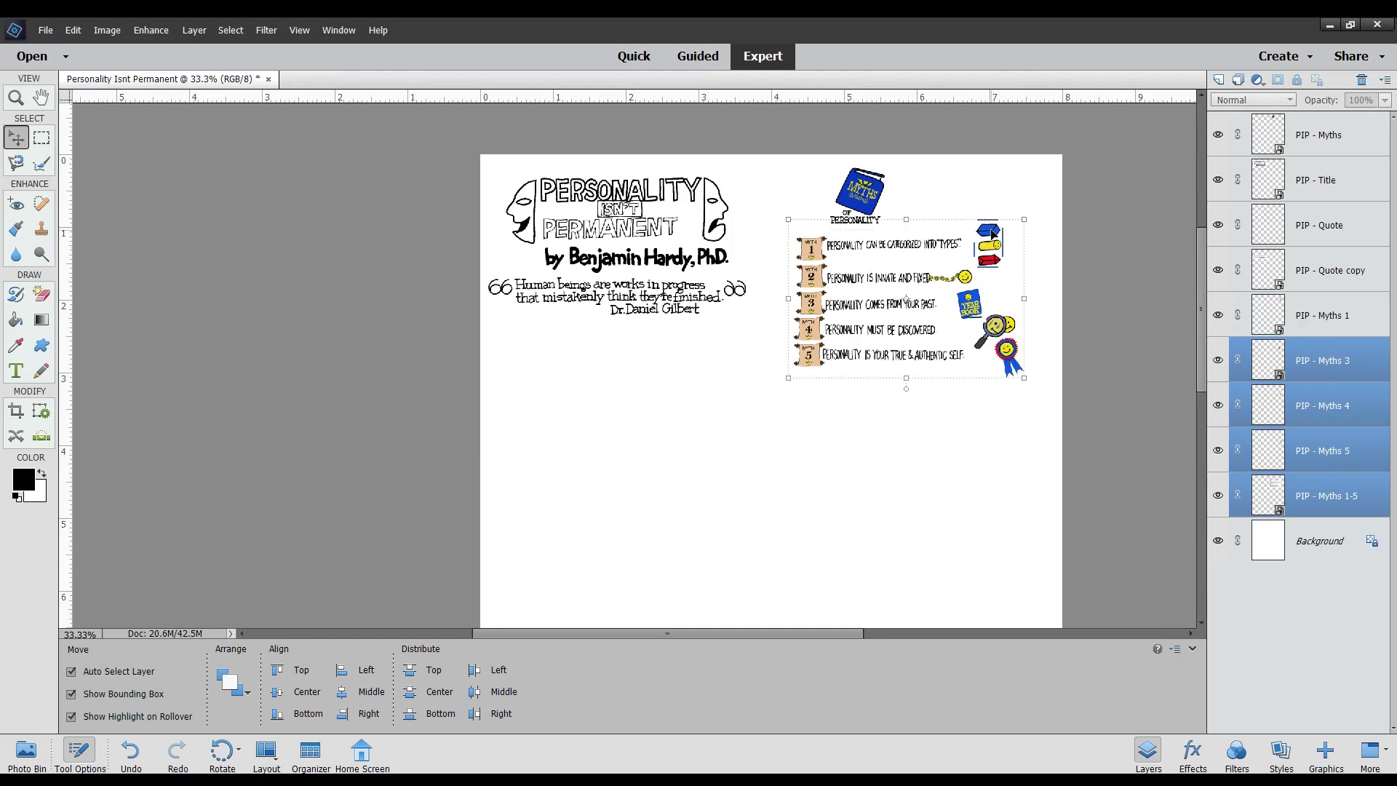
shift+click(980, 275)
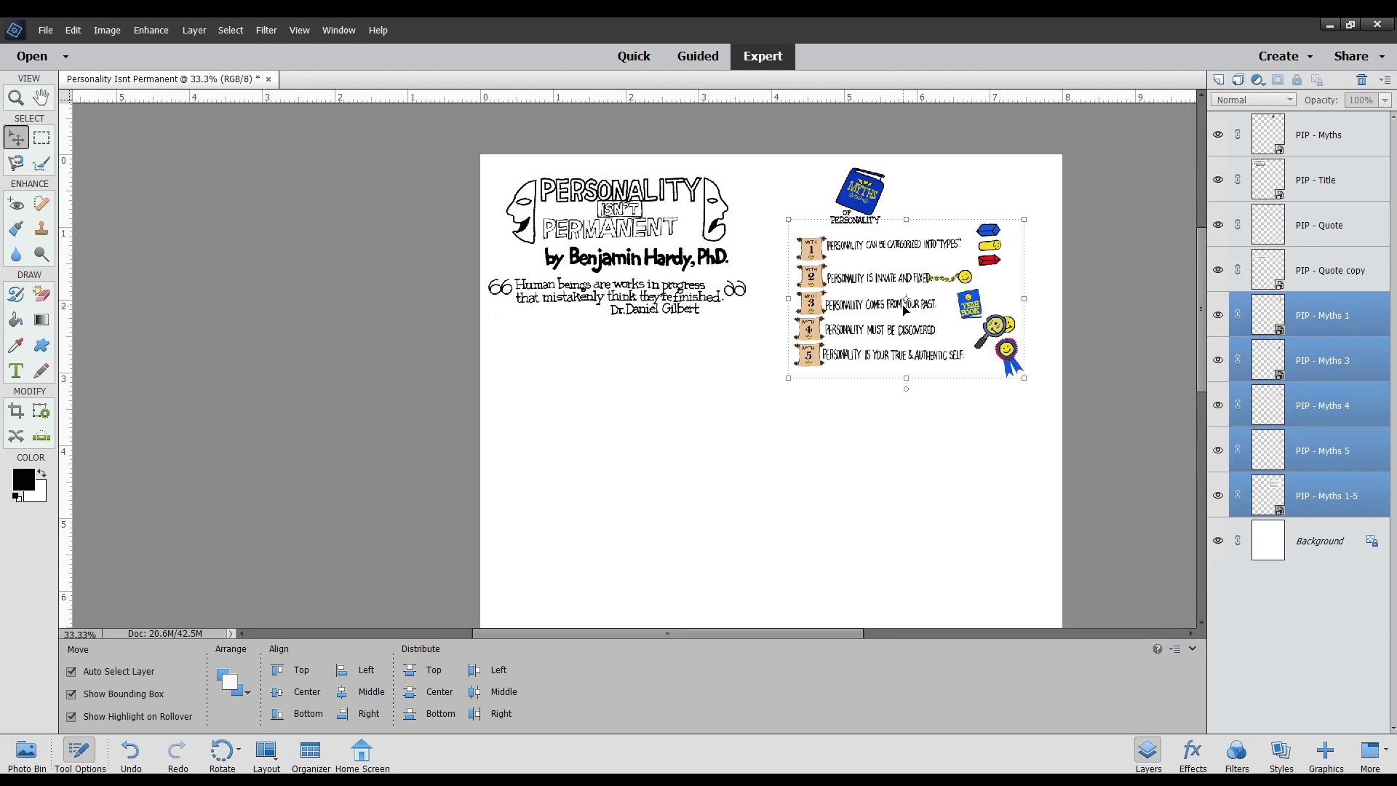
drag(905, 309, 933, 311)
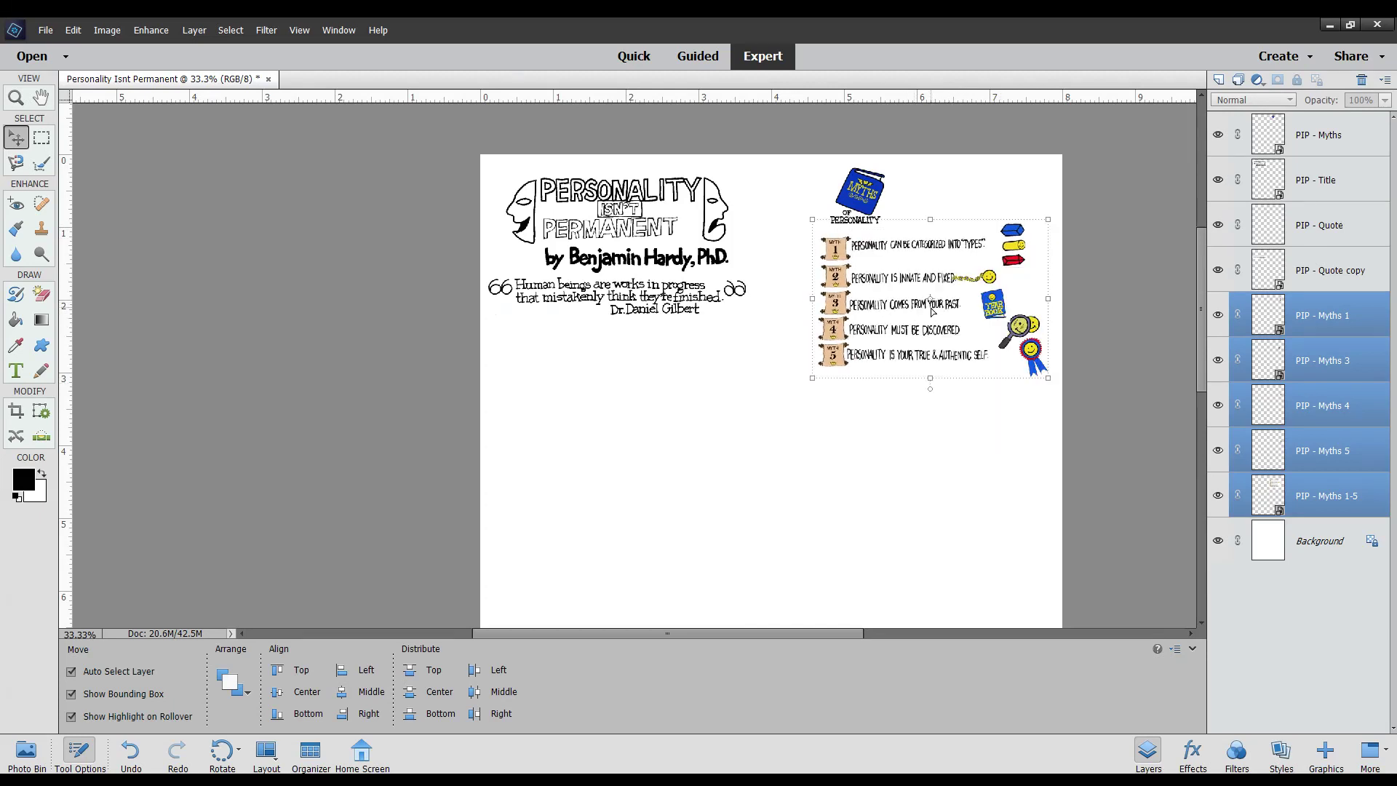
drag(867, 206, 926, 206)
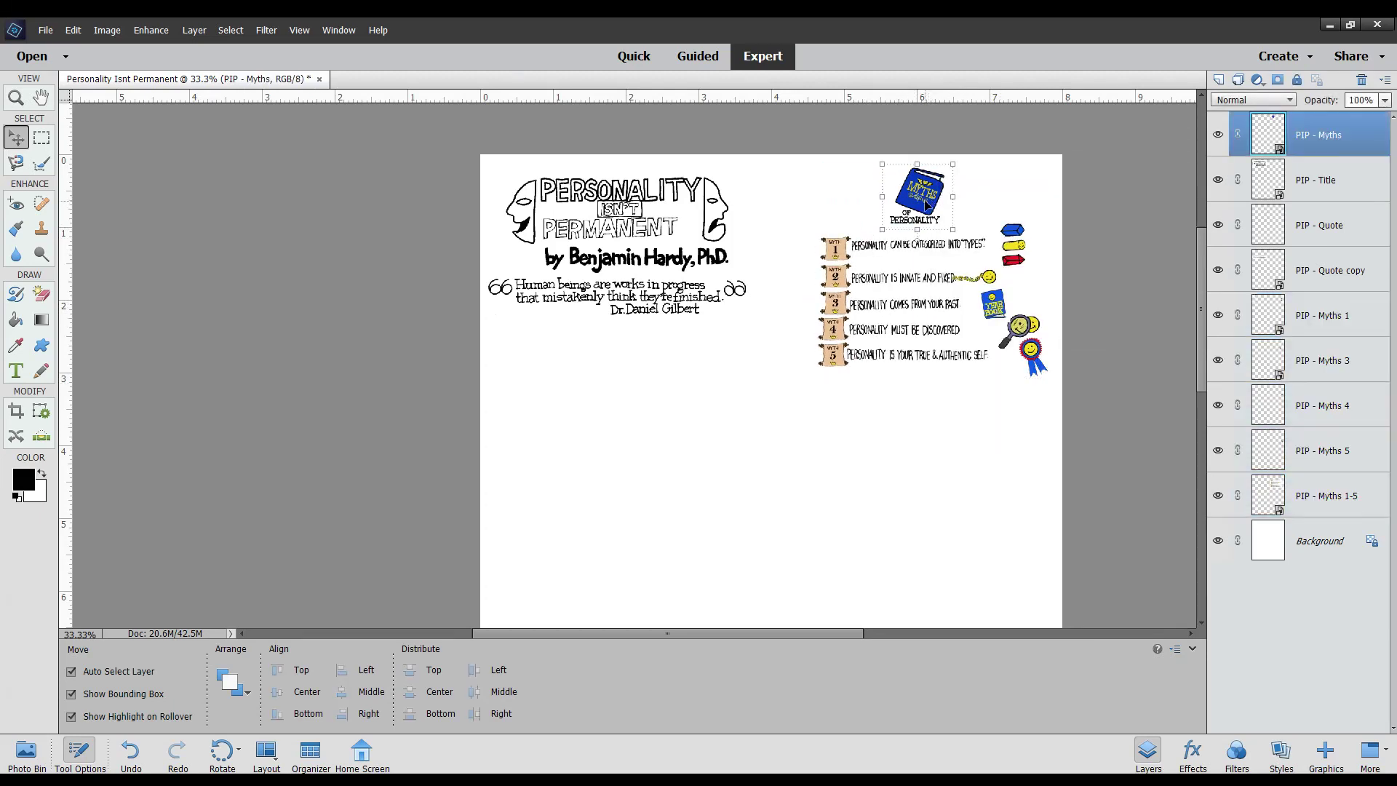
click(926, 446)
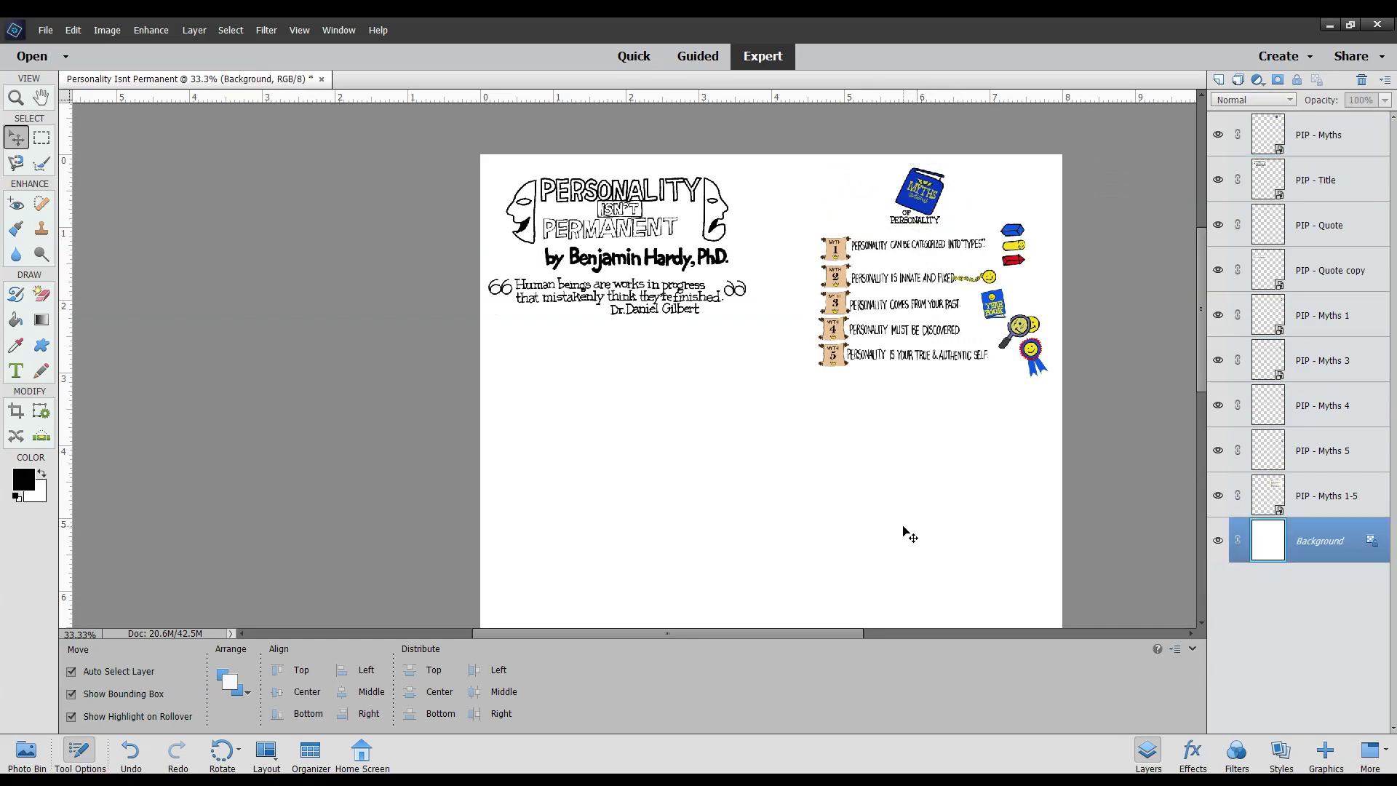
Link the PIP - Quote and PIP - Quote copy layers, then enlarge the quote proportionally to 105.64% a little lower beneath the title
click(691, 309)
shift+click(736, 291)
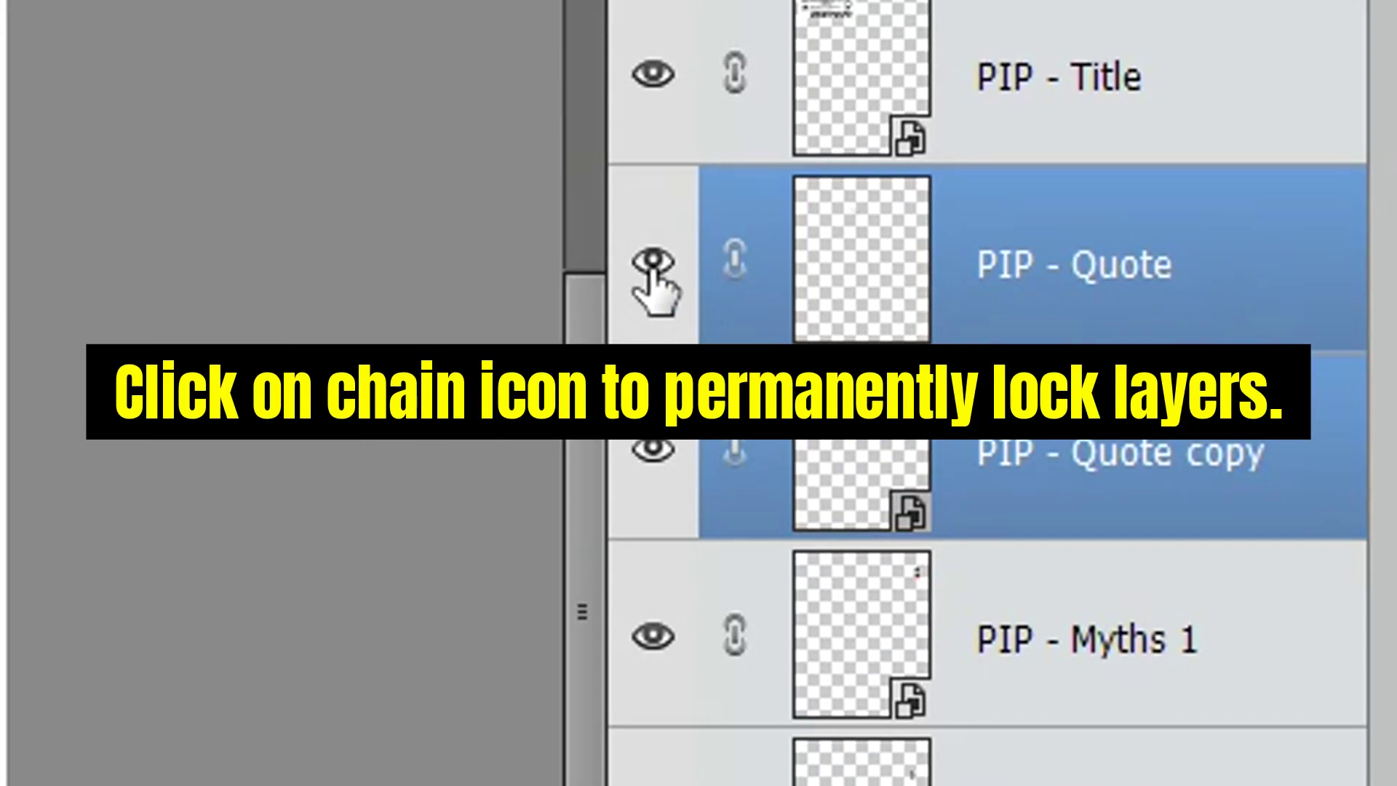
click(736, 274)
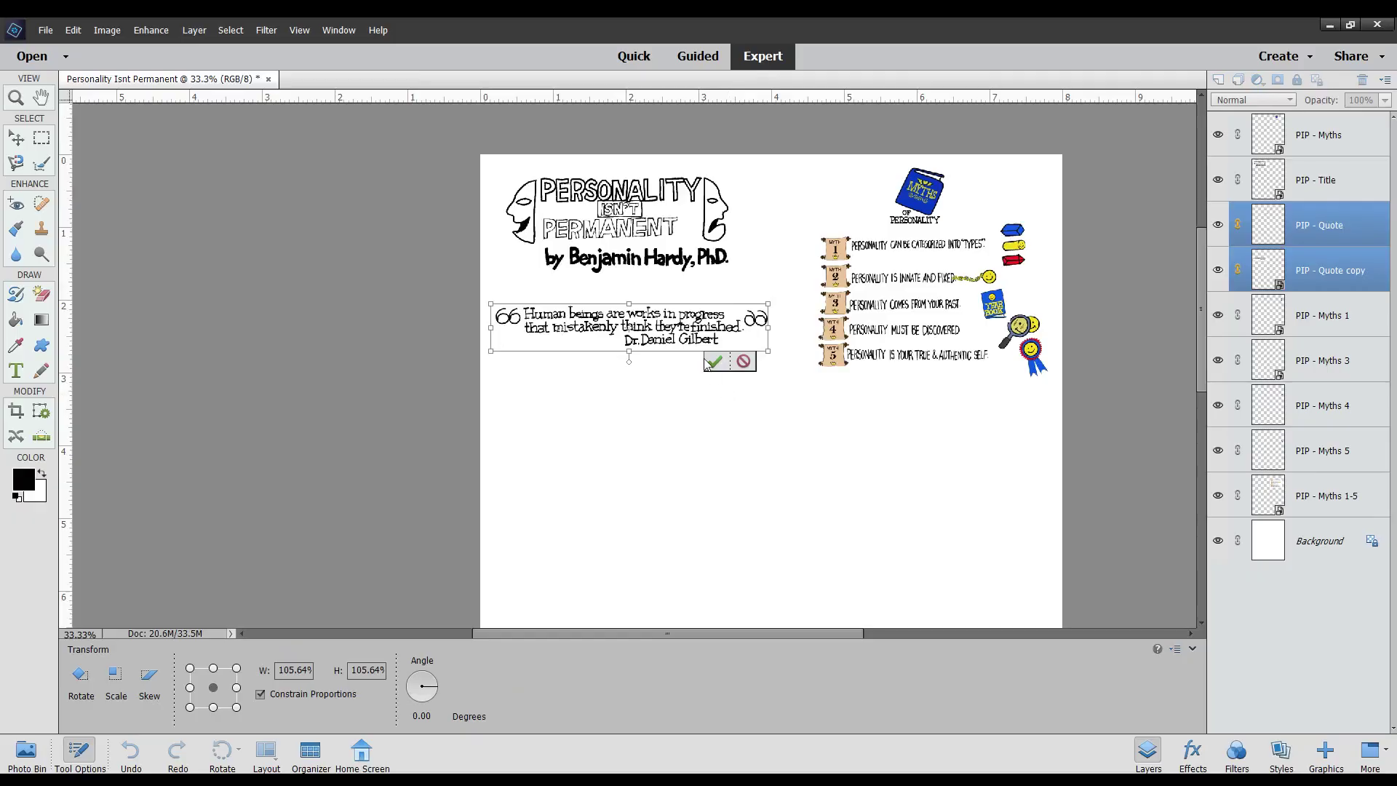
click(714, 365)
click(848, 443)
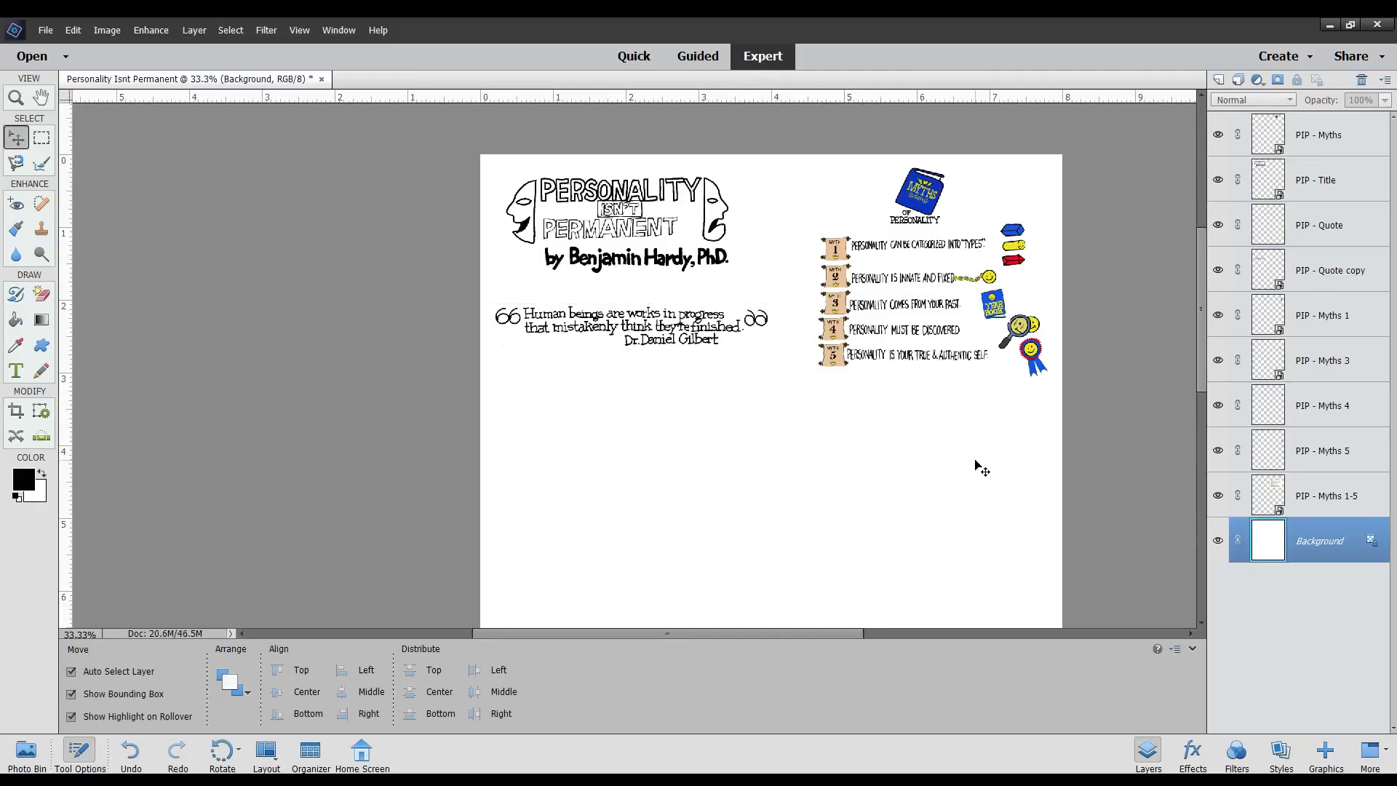
Place PIP - Trauma.jpg as a new layer directly above the Background in the empty lower part of the page
scroll(982, 468, down, 2)
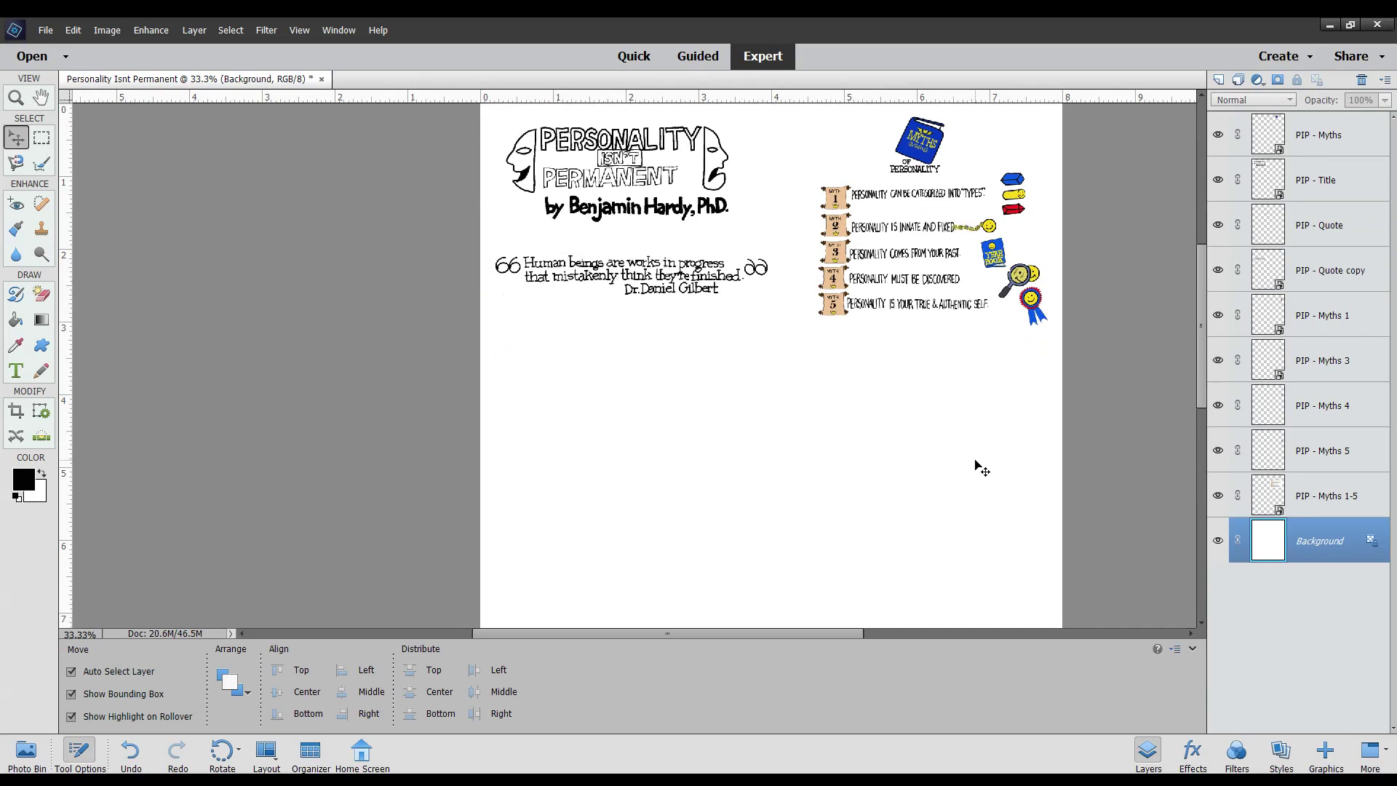
scroll(978, 468, up, 2)
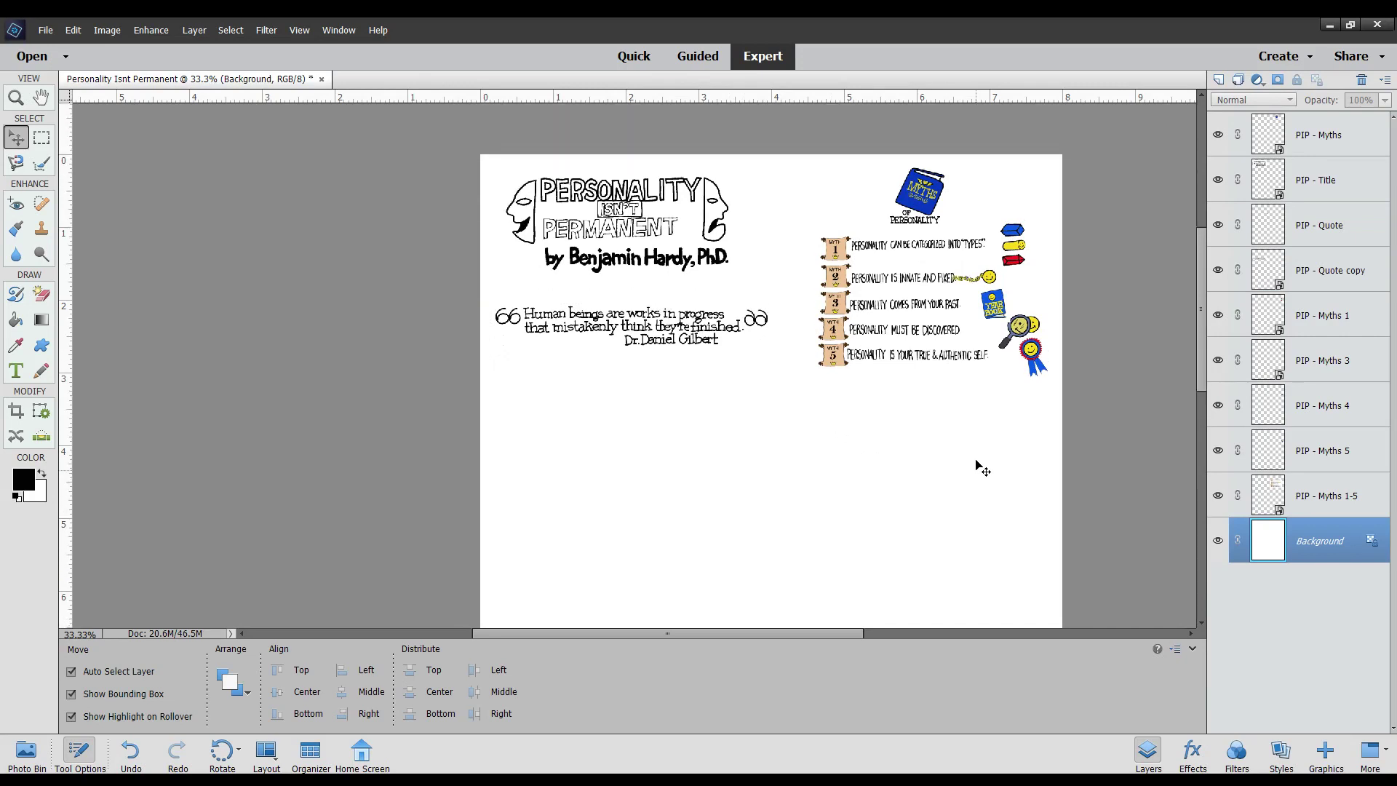
scroll(851, 487, down, 7)
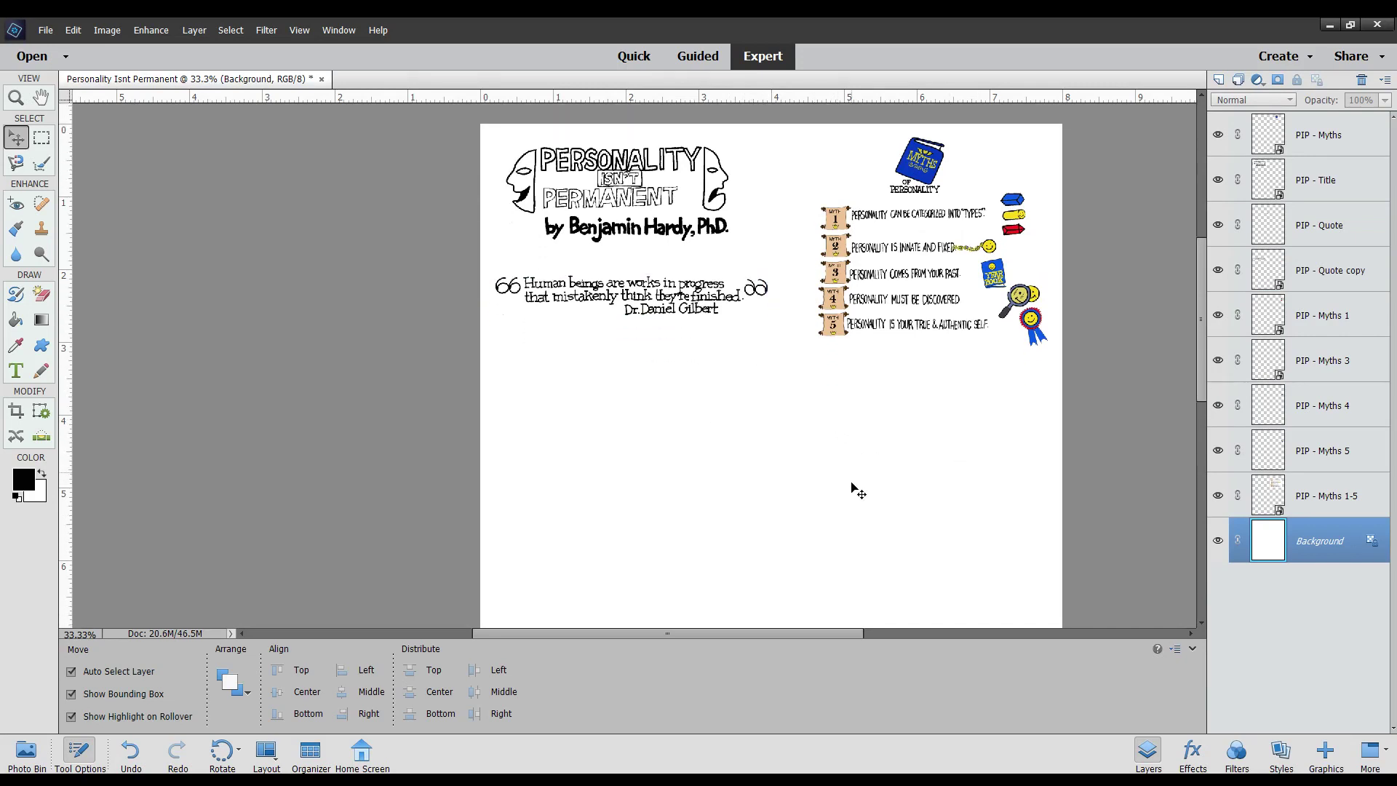
scroll(861, 476, down, 3)
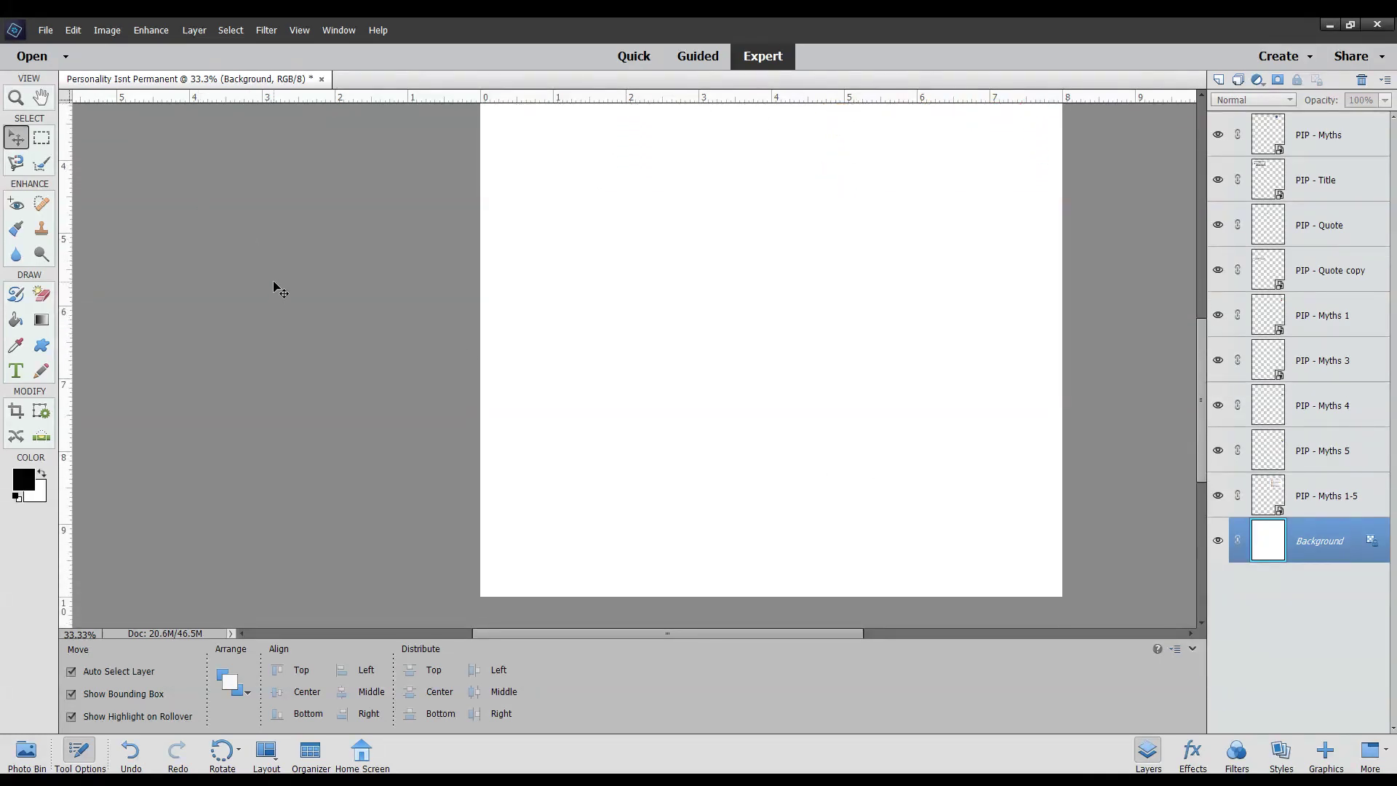
scroll(749, 398, up, 1)
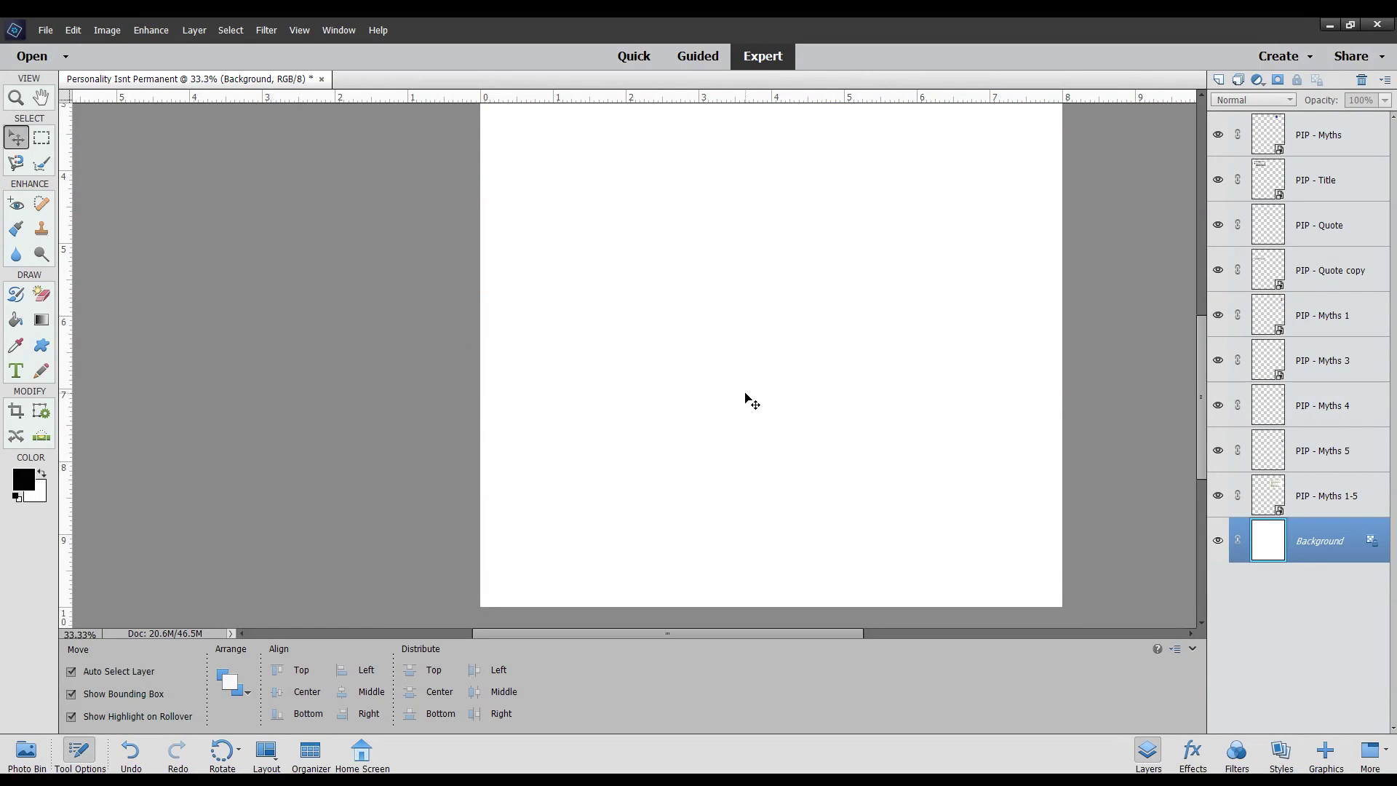
scroll(480, 287, up, 1)
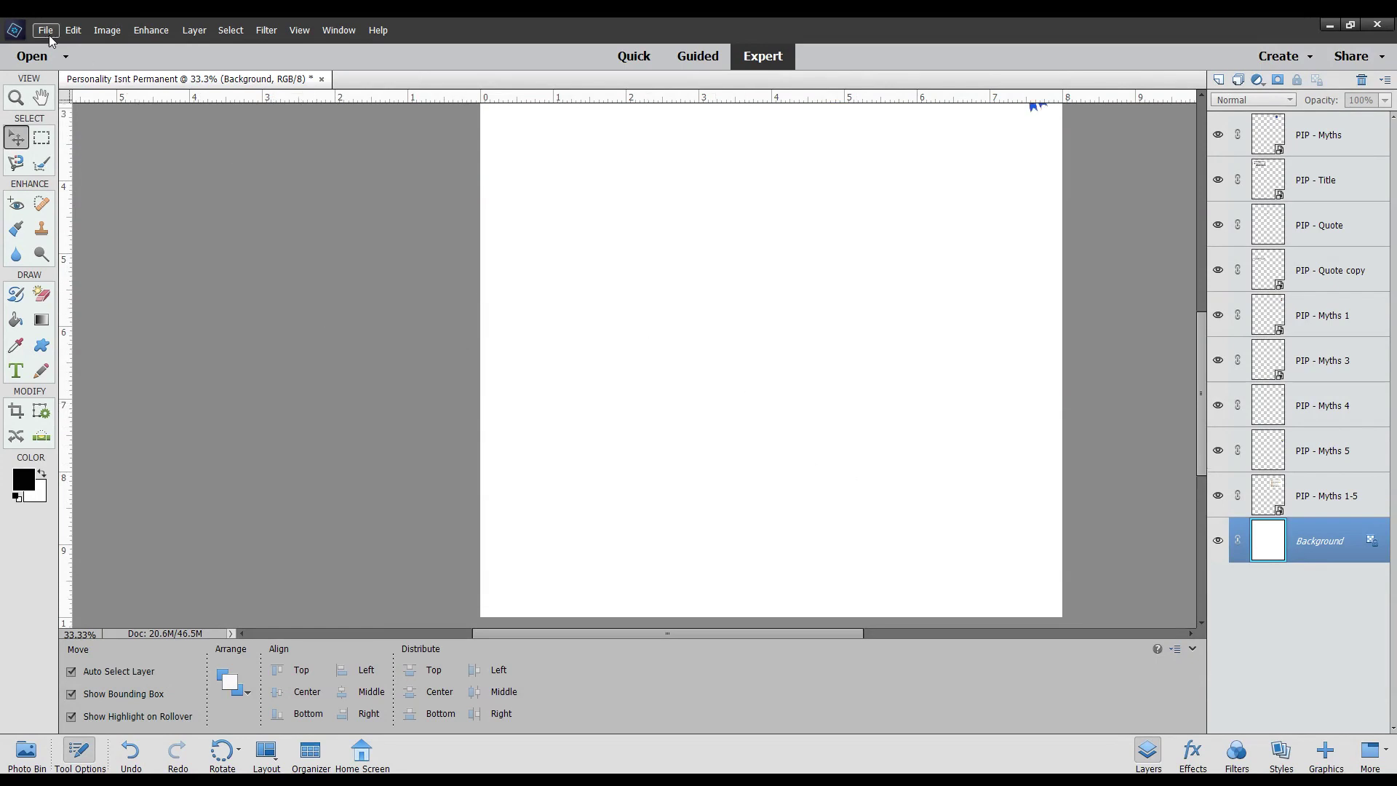
click(45, 29)
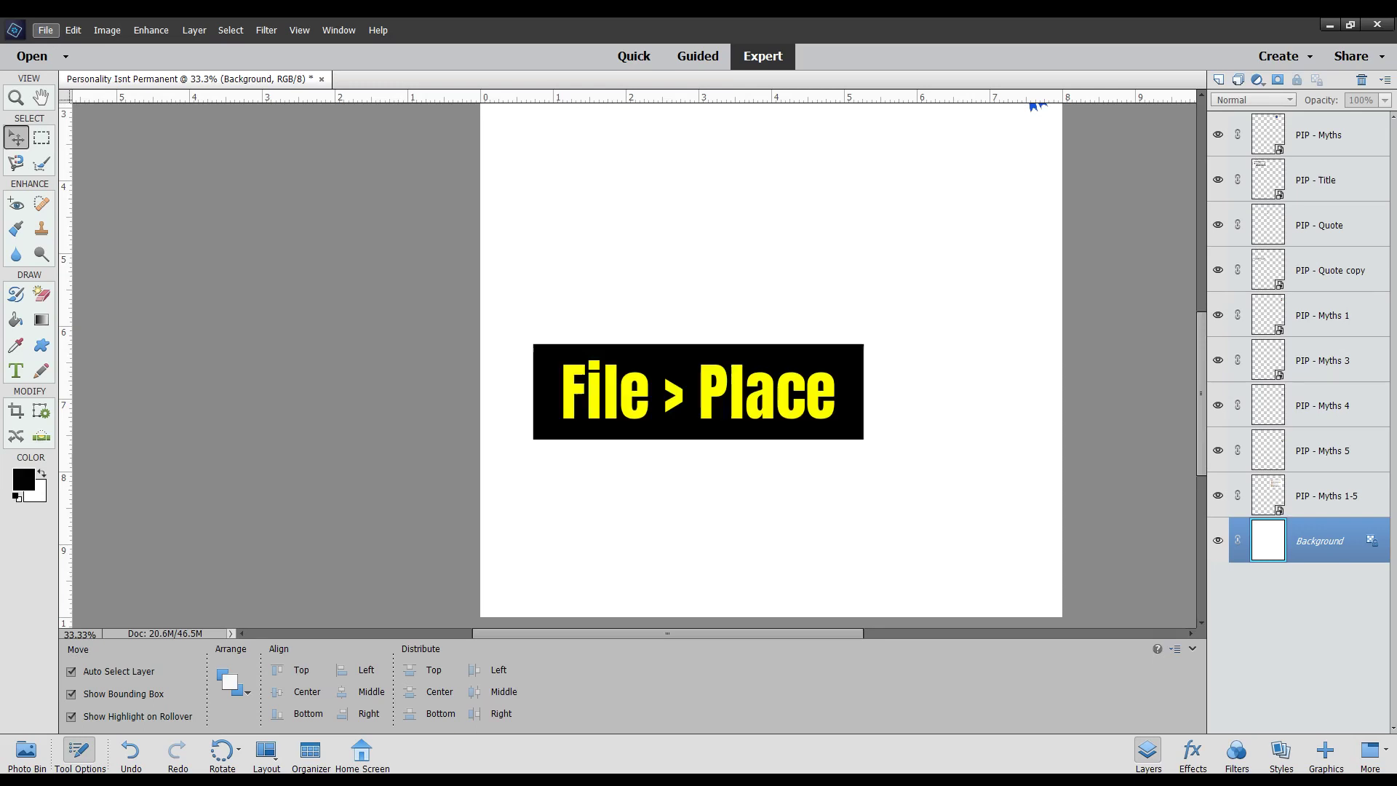
click(73, 237)
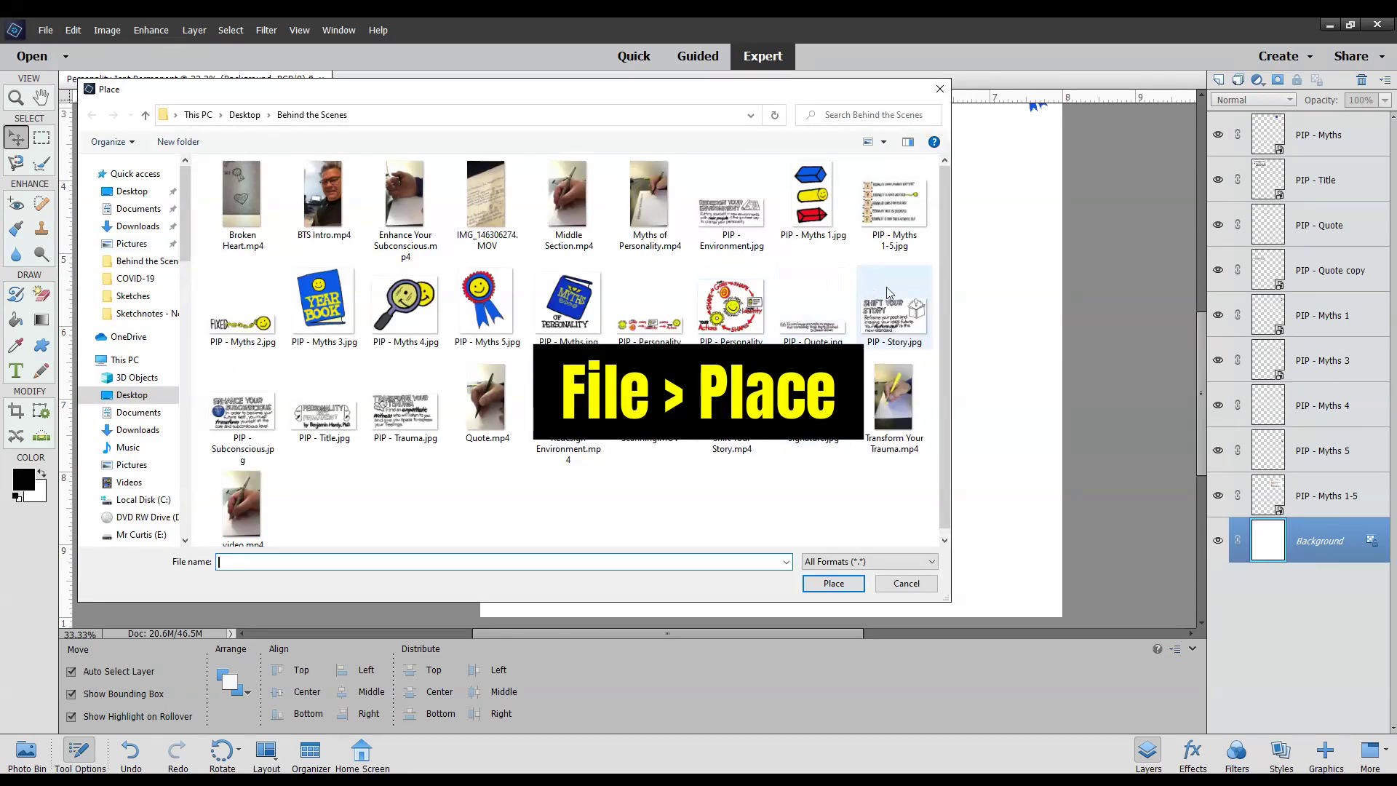
double_click(409, 415)
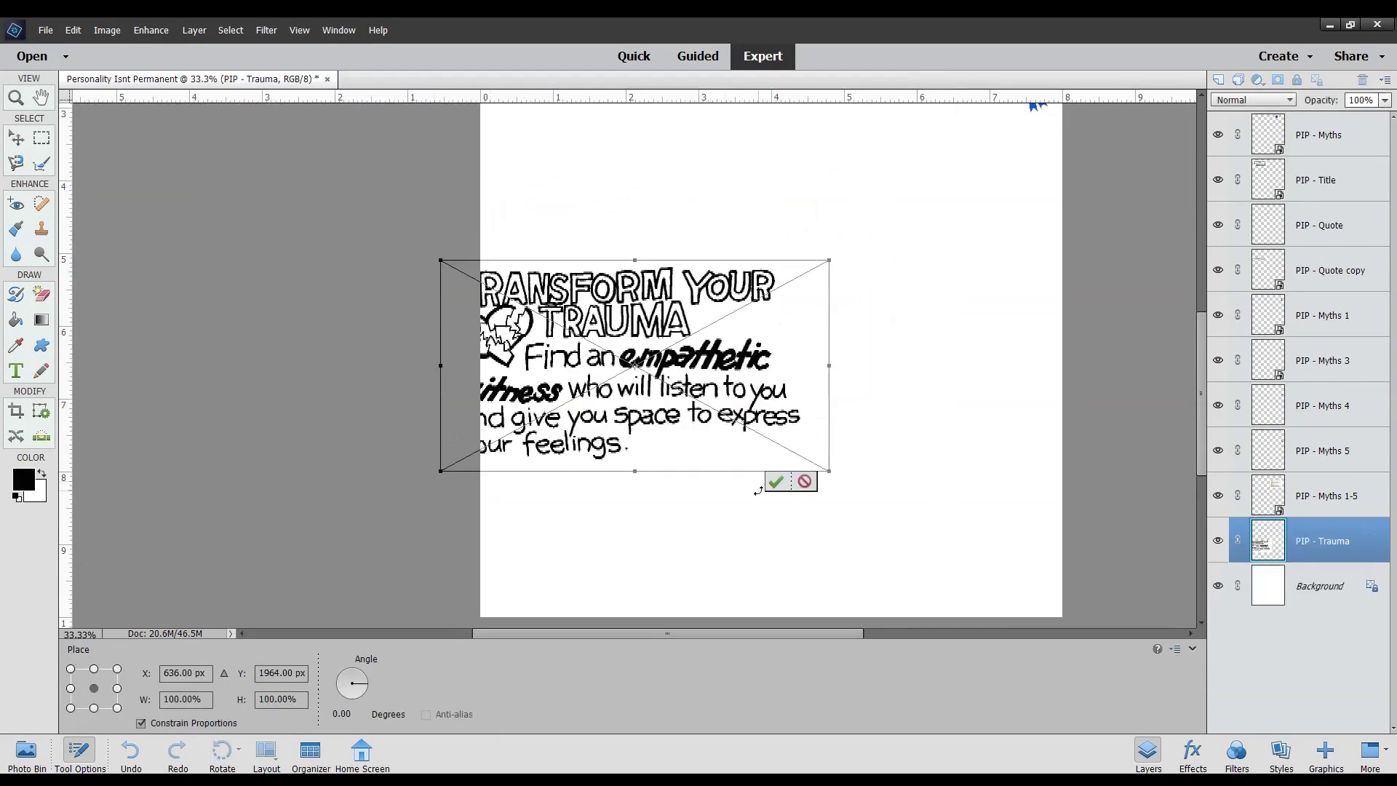
click(775, 483)
Move the Transform Your Trauma drawing fully onto the page near its left edge and scale it proportionally to 69.79%
drag(717, 362, 770, 379)
drag(882, 484, 730, 344)
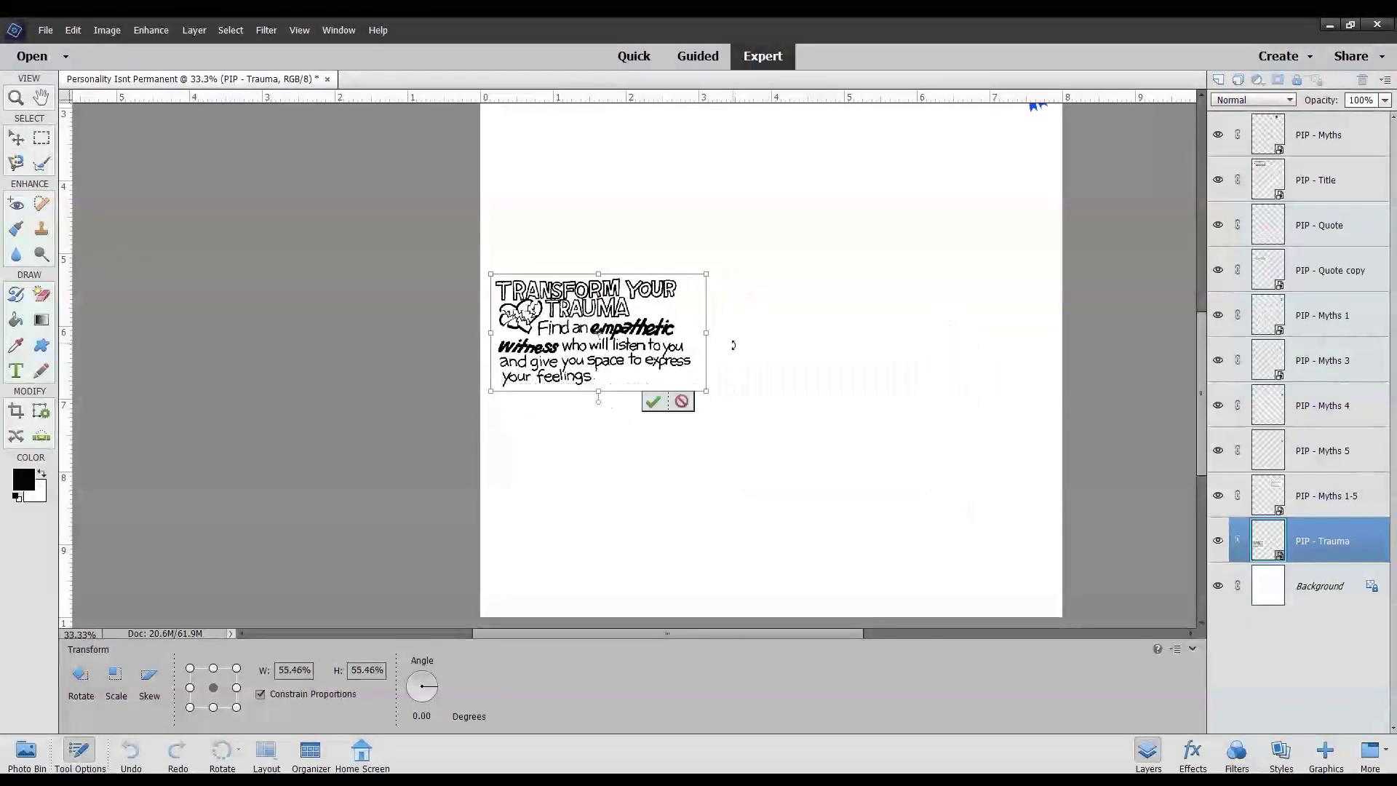
drag(705, 393, 751, 446)
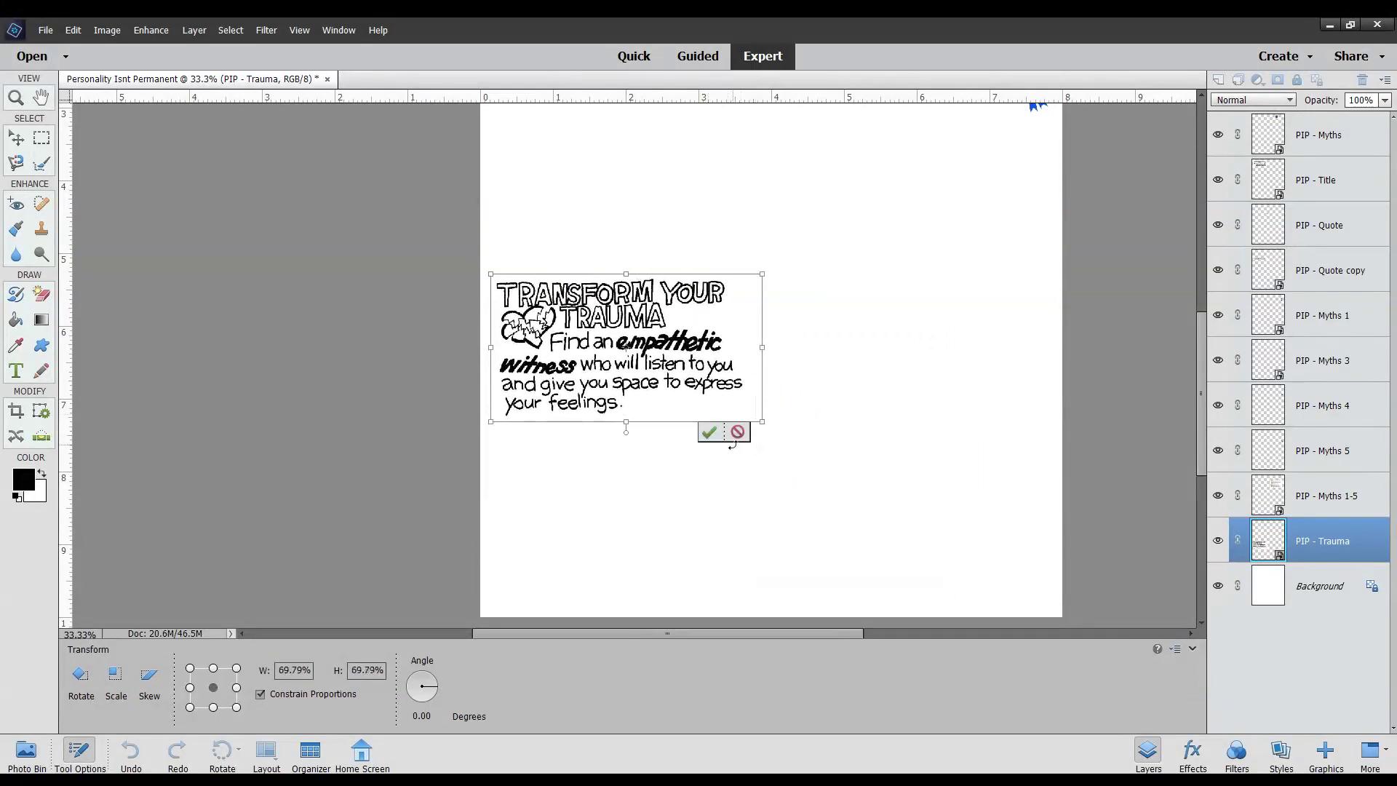
click(709, 430)
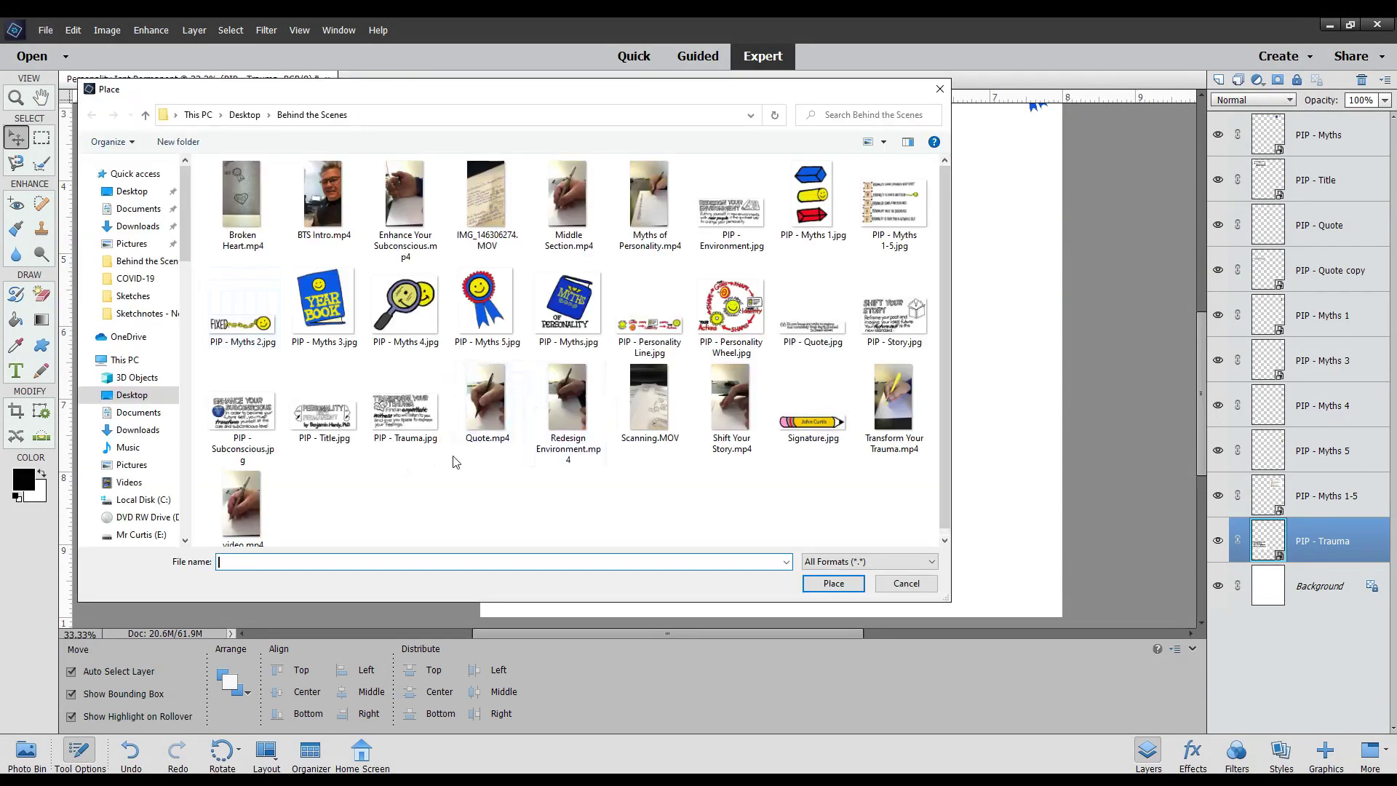
Place PIP - Subconscious.jpg as a new layer above PIP - Trauma and scale it proportionally to 77.56%
double_click(243, 414)
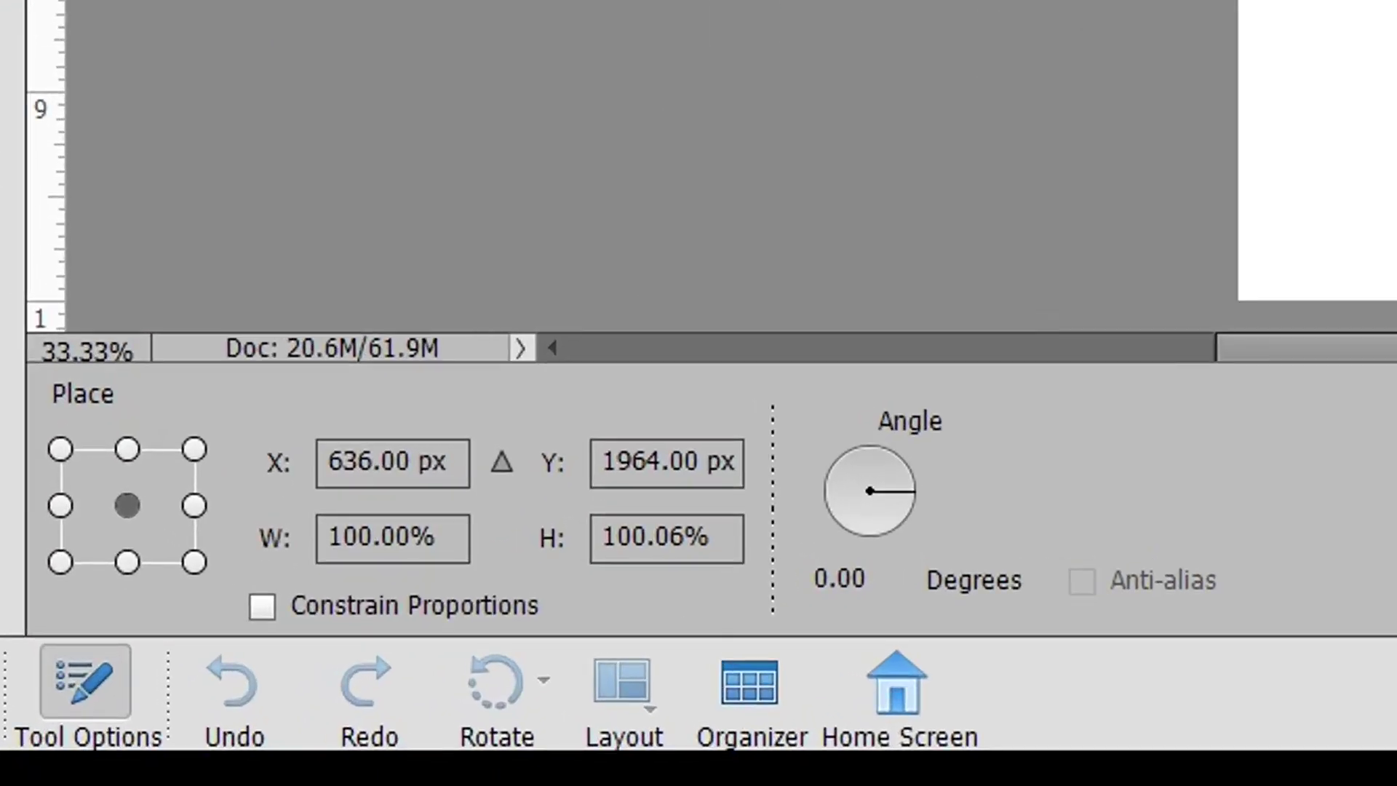
key(Return)
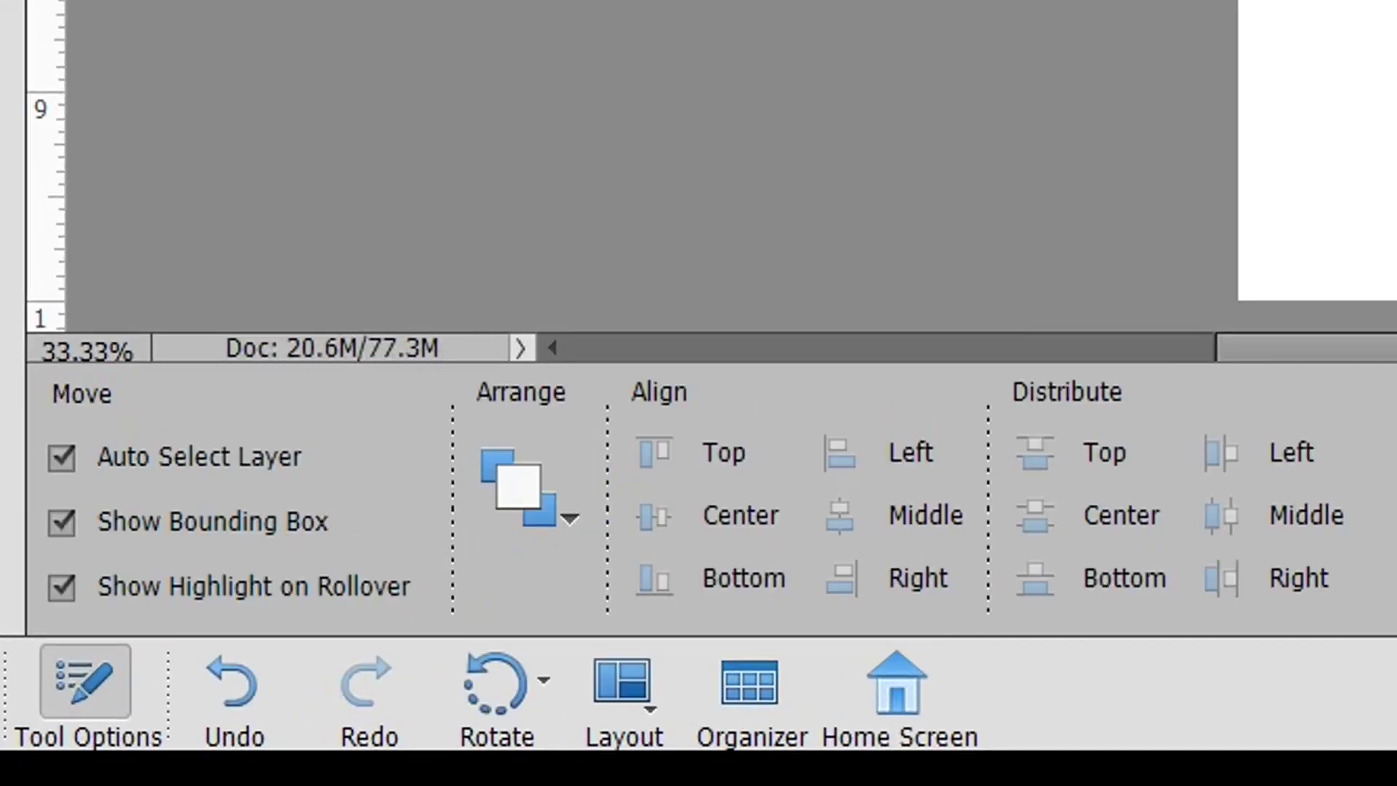
key(ctrl+t)
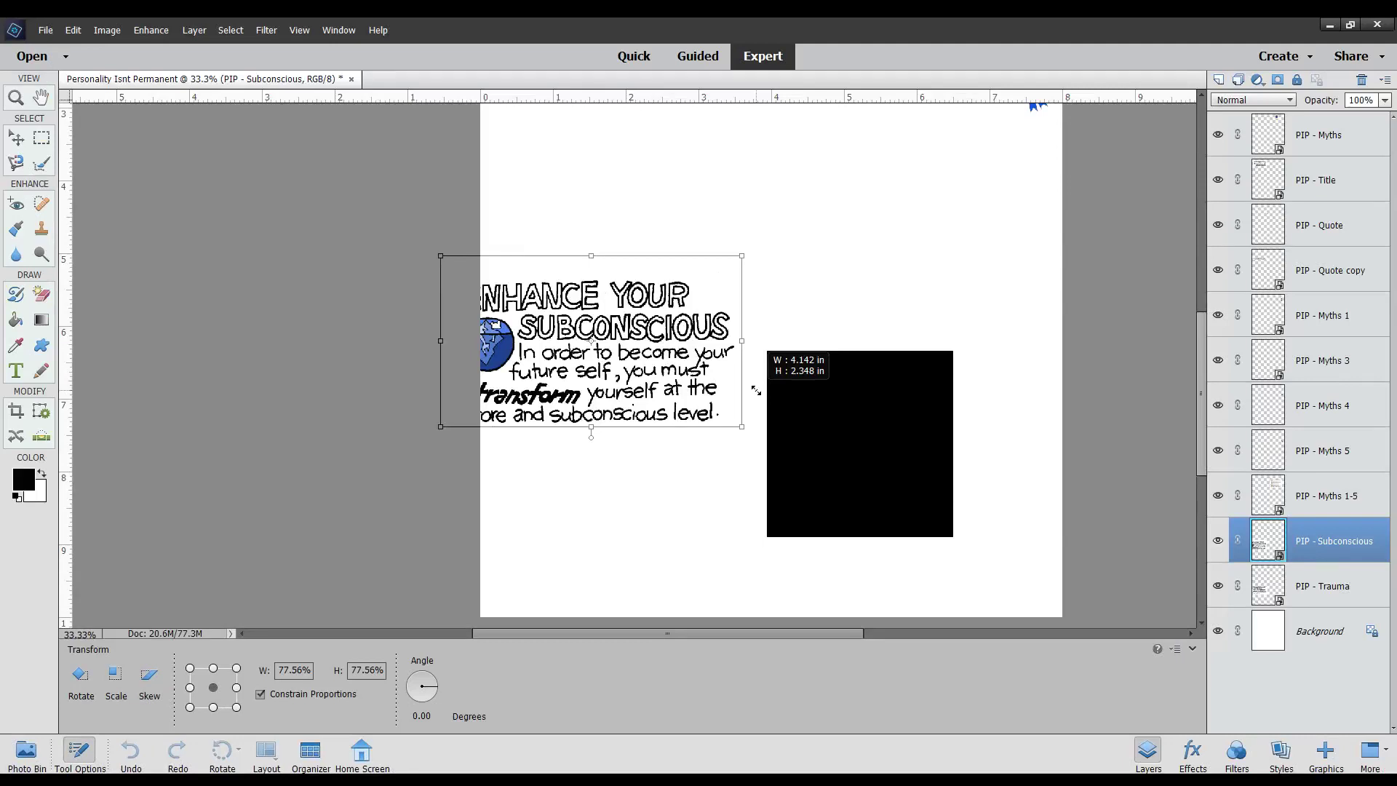
drag(756, 391, 756, 391)
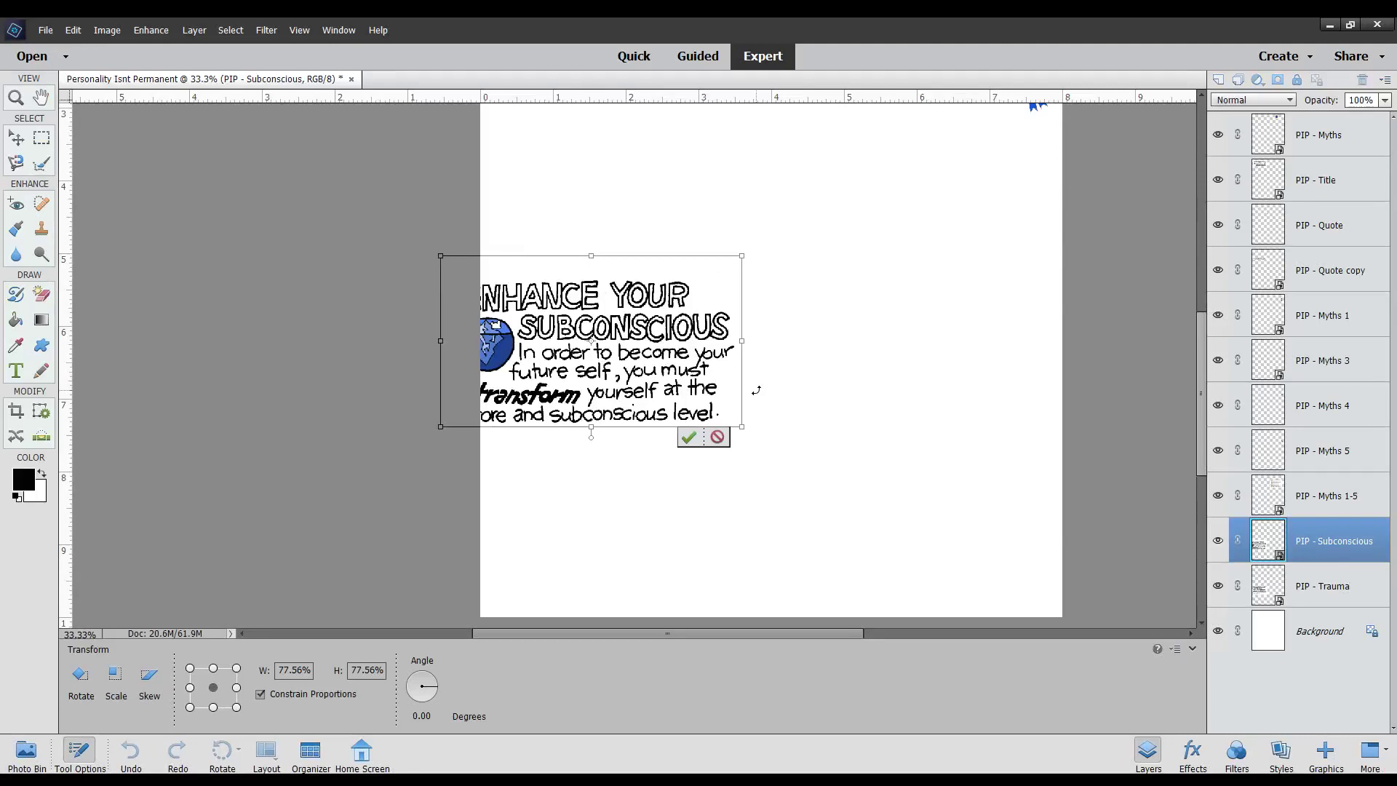
click(689, 437)
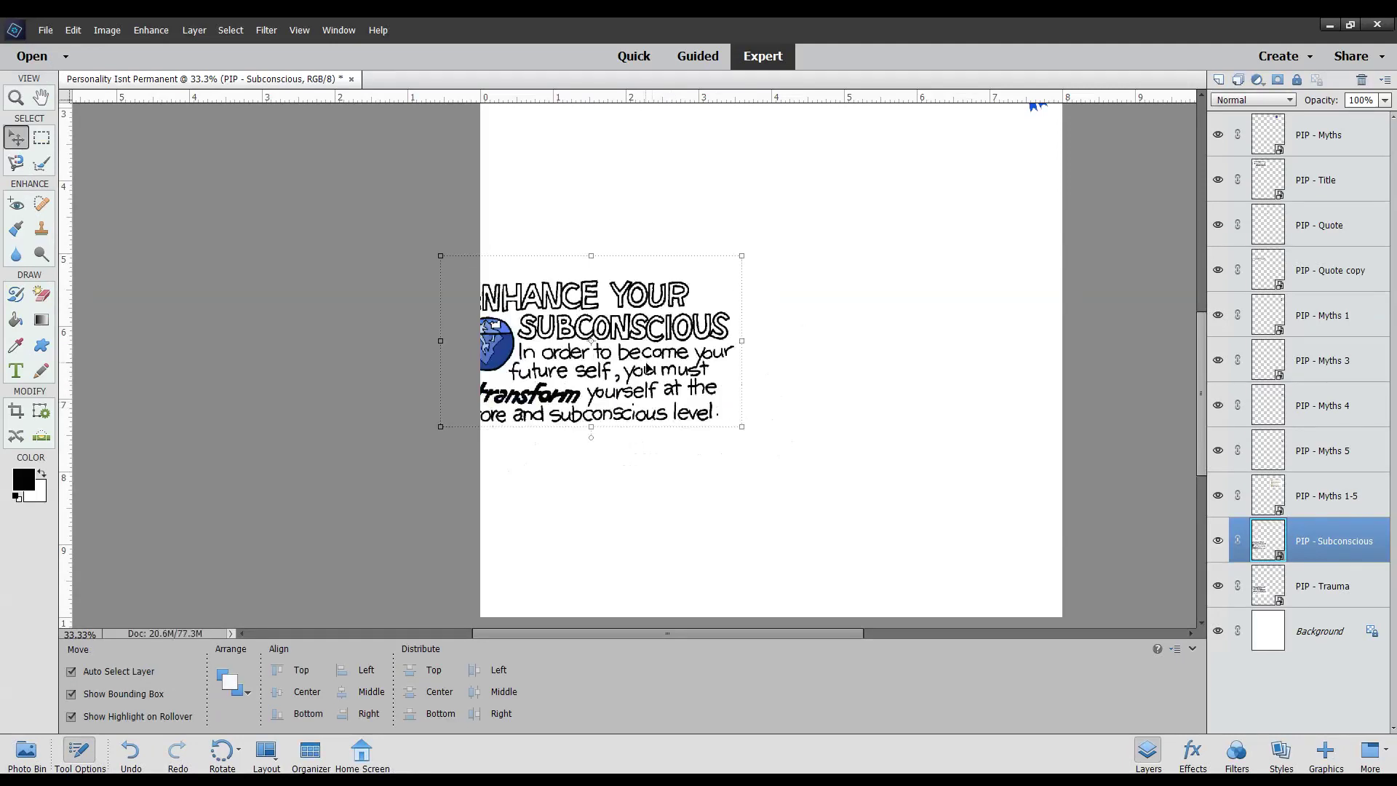
Move the Enhance Your Subconscious drawing directly below Transform Your Trauma and scale it proportionally to 92.62%
drag(646, 333, 689, 501)
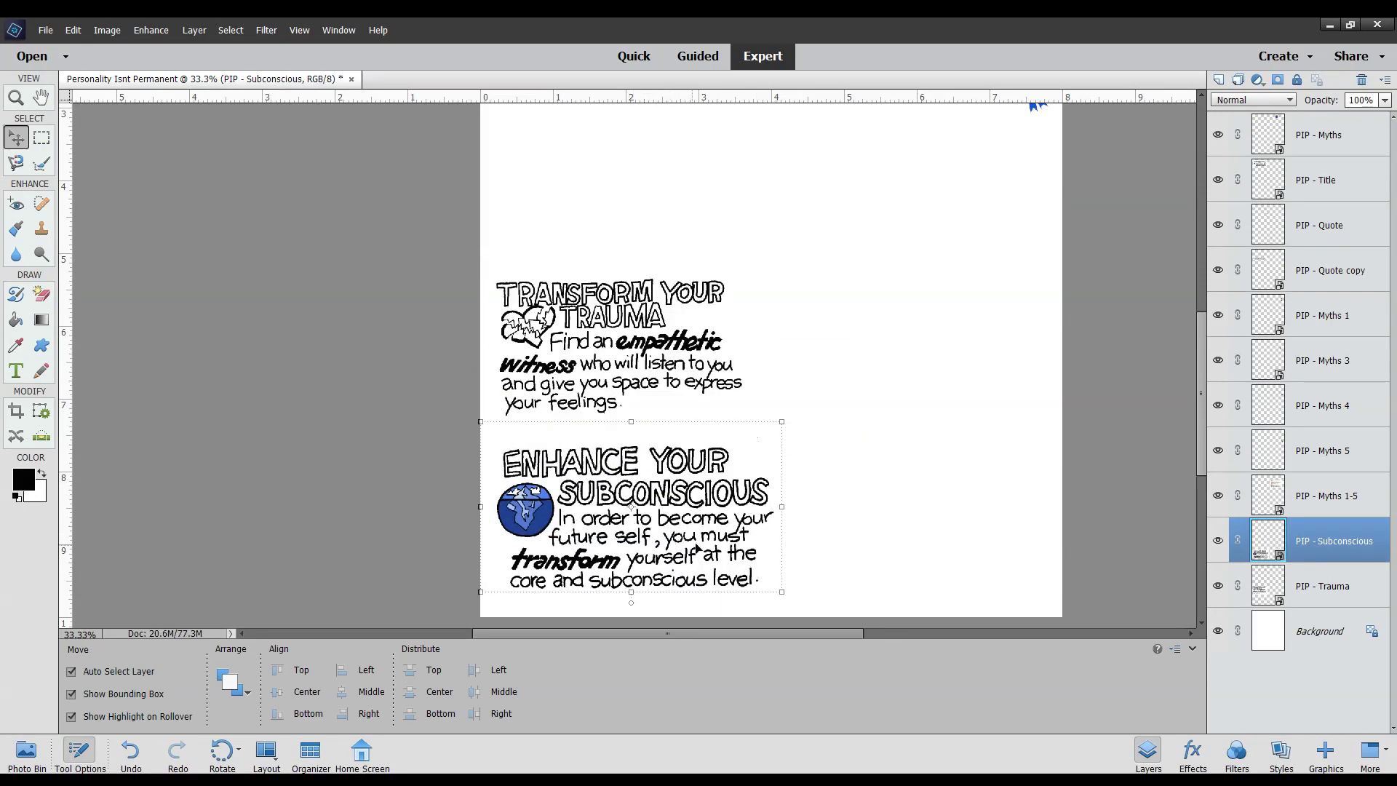
drag(779, 423, 760, 441)
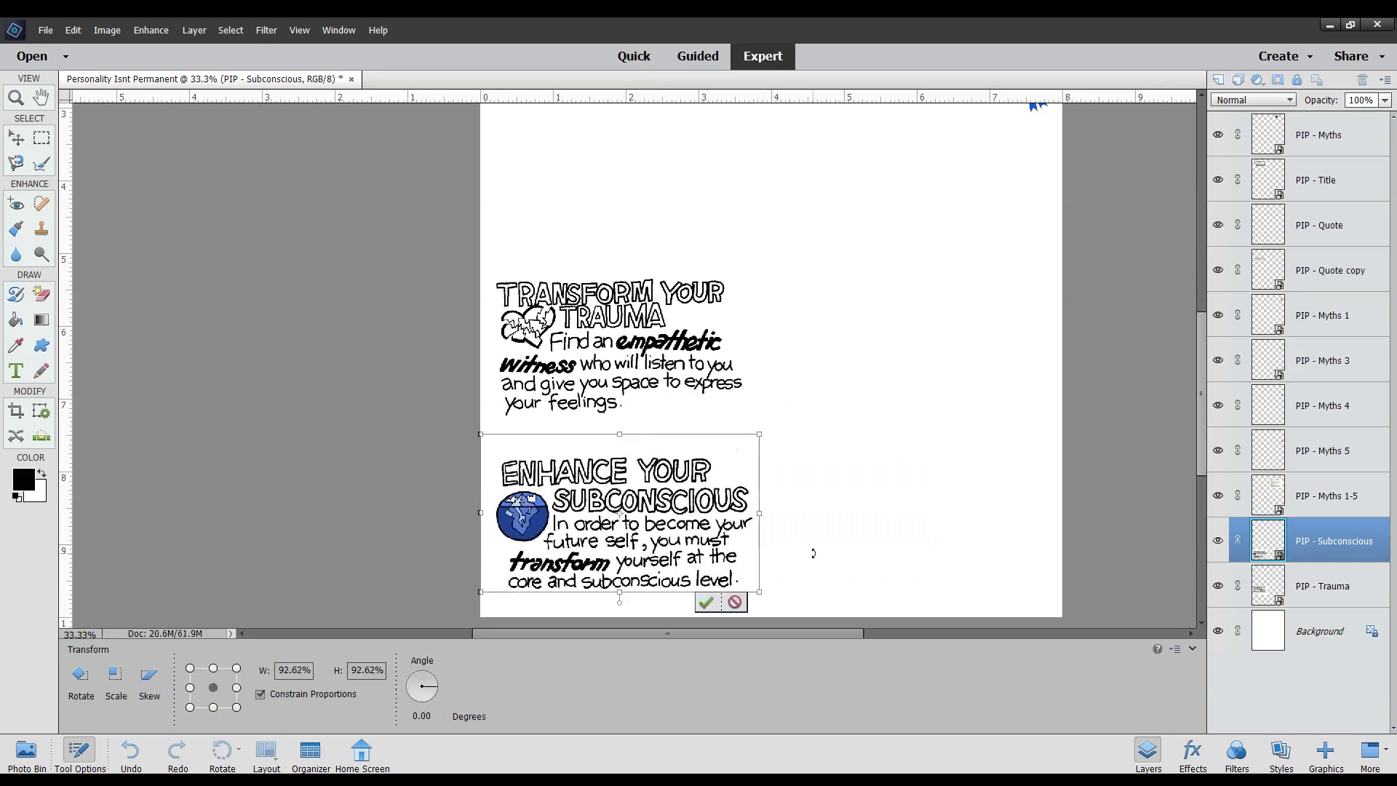
click(715, 599)
Place PIP - Story.jpg as a new layer directly above the Background and scale it proportionally to 77.56%
click(797, 513)
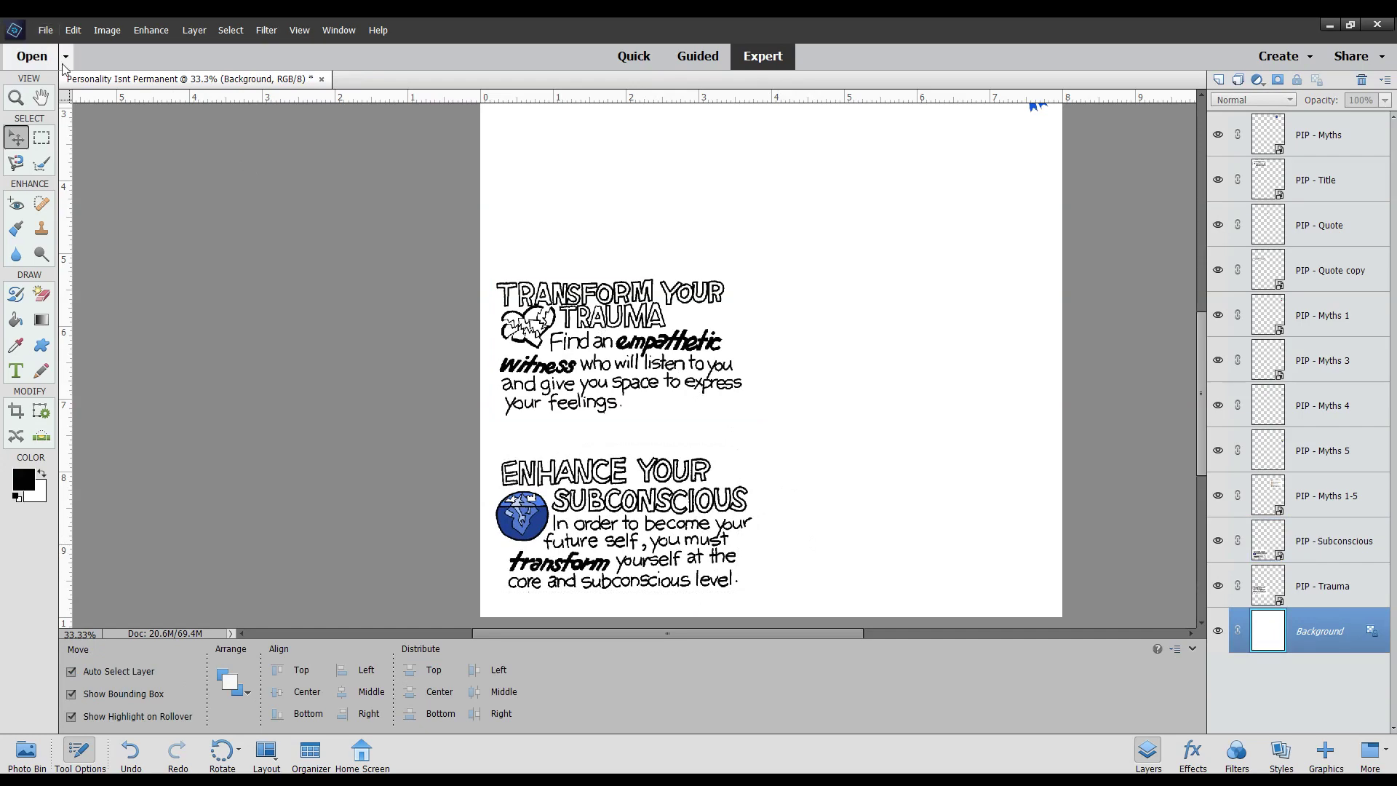
click(46, 33)
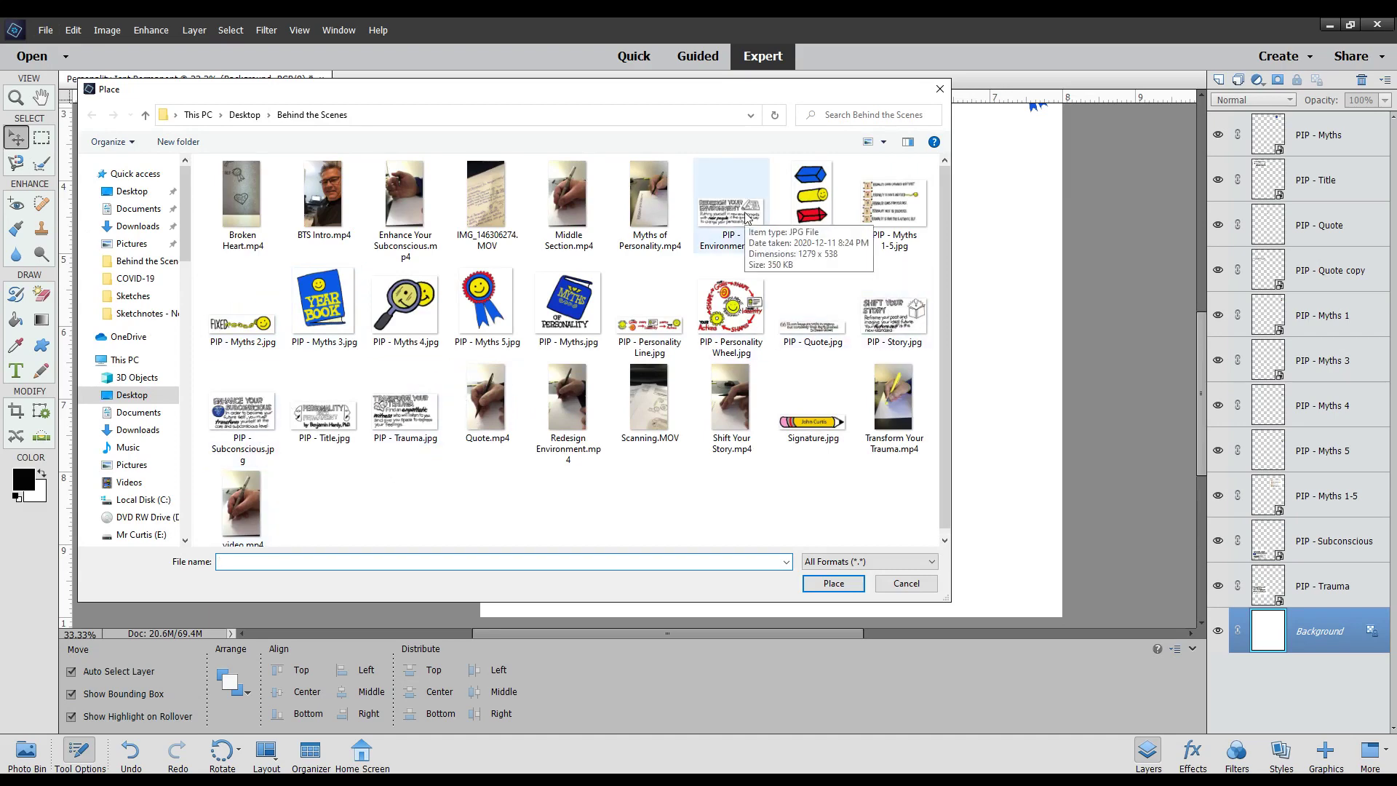
double_click(886, 319)
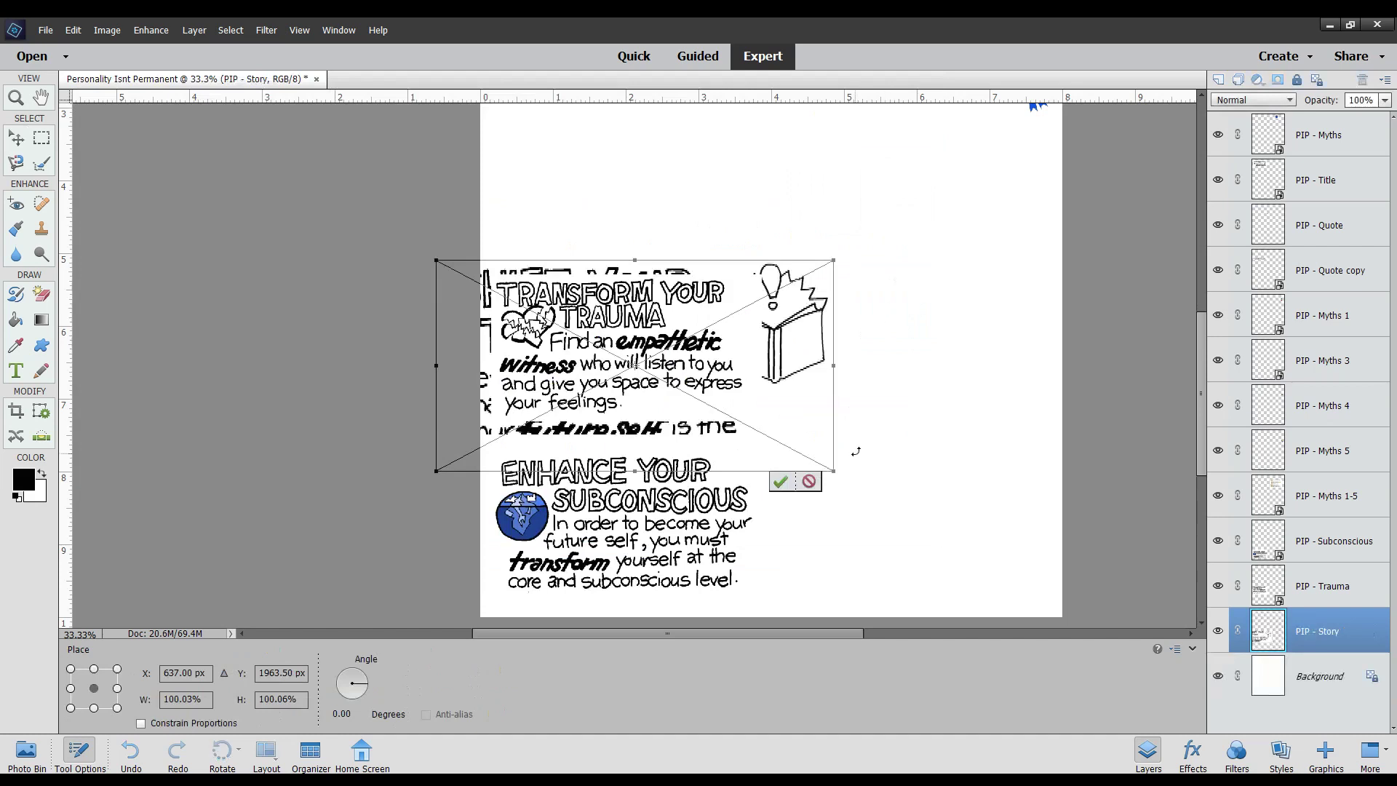
click(778, 482)
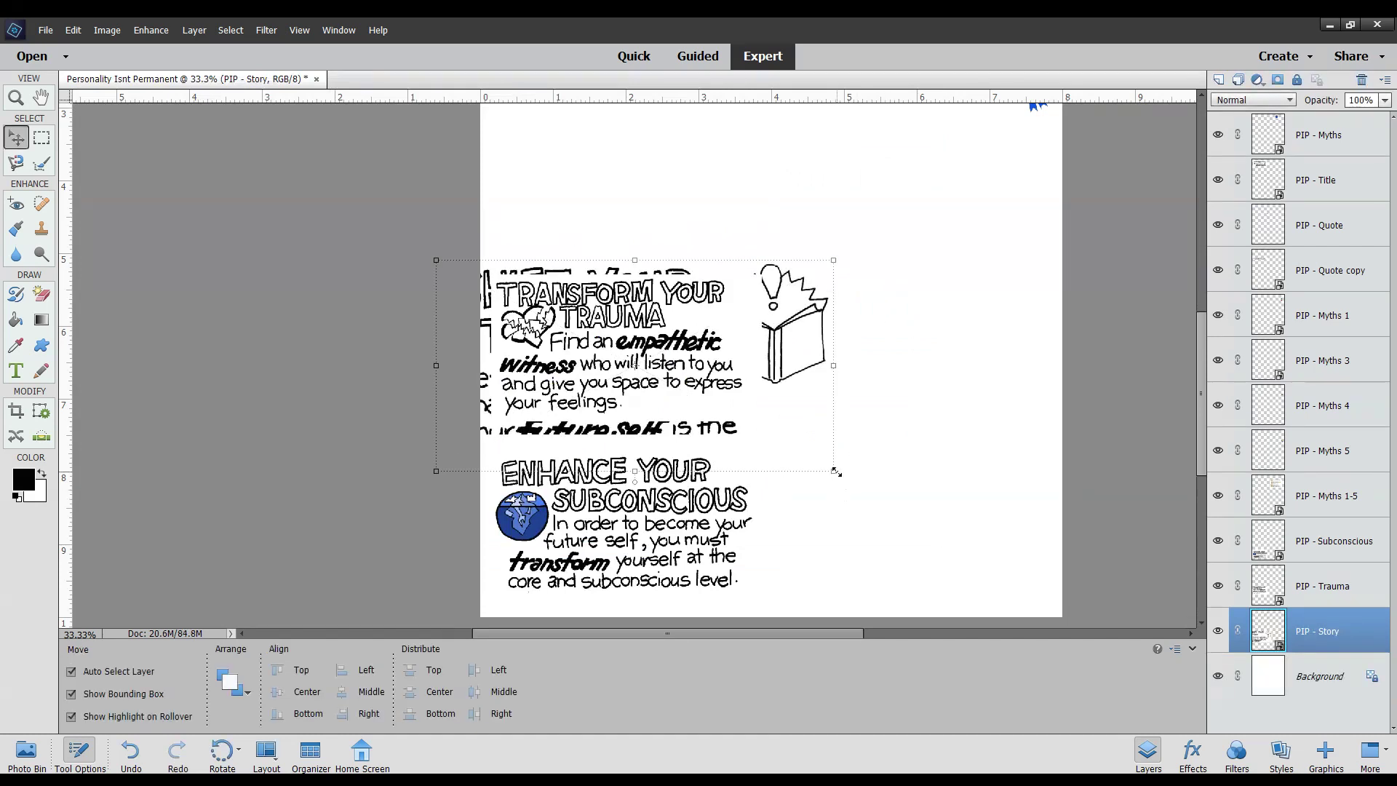
drag(833, 474, 758, 399)
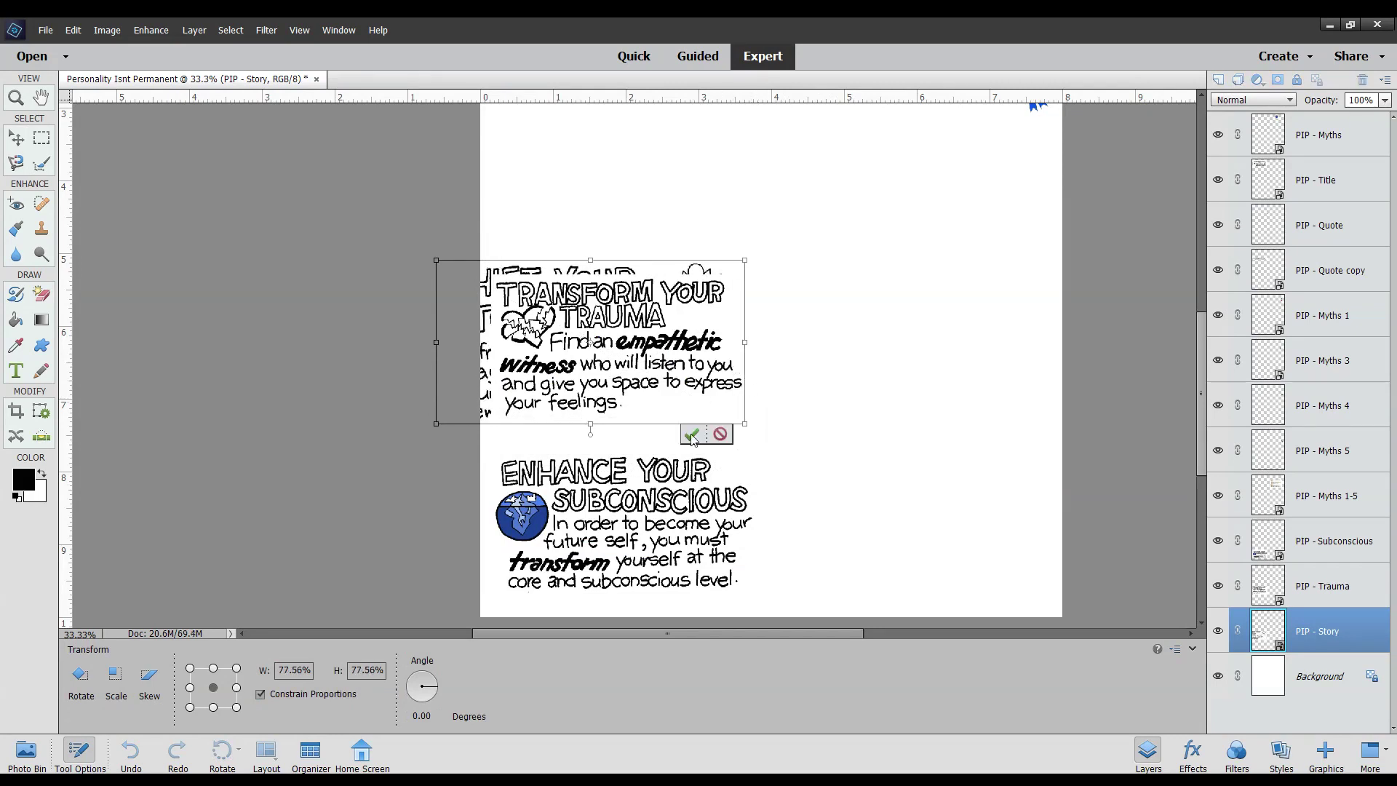
click(690, 434)
Move the Shift Your Story drawing to the right of Transform Your Trauma and raise its layer above PIP - Trauma
drag(611, 266, 921, 289)
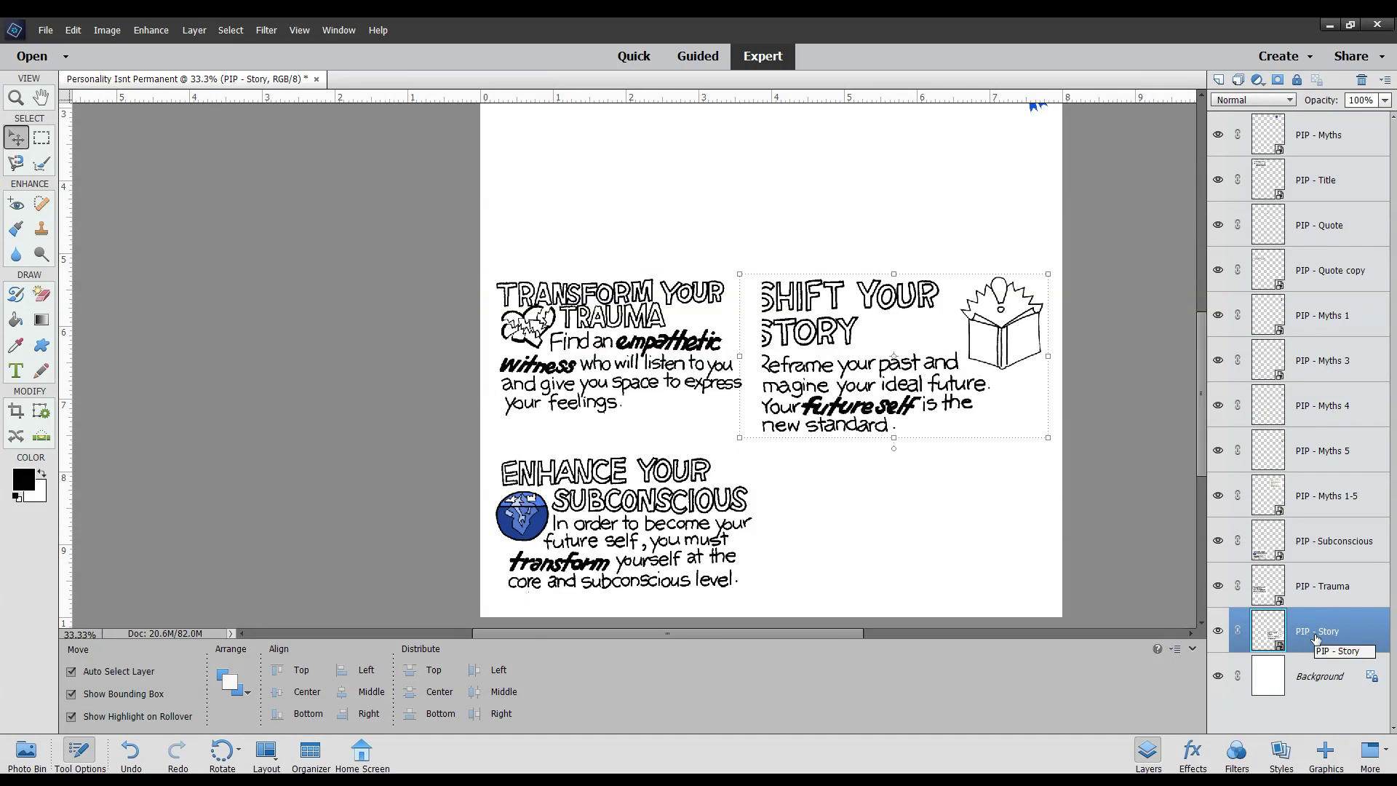
drag(1316, 640, 1304, 558)
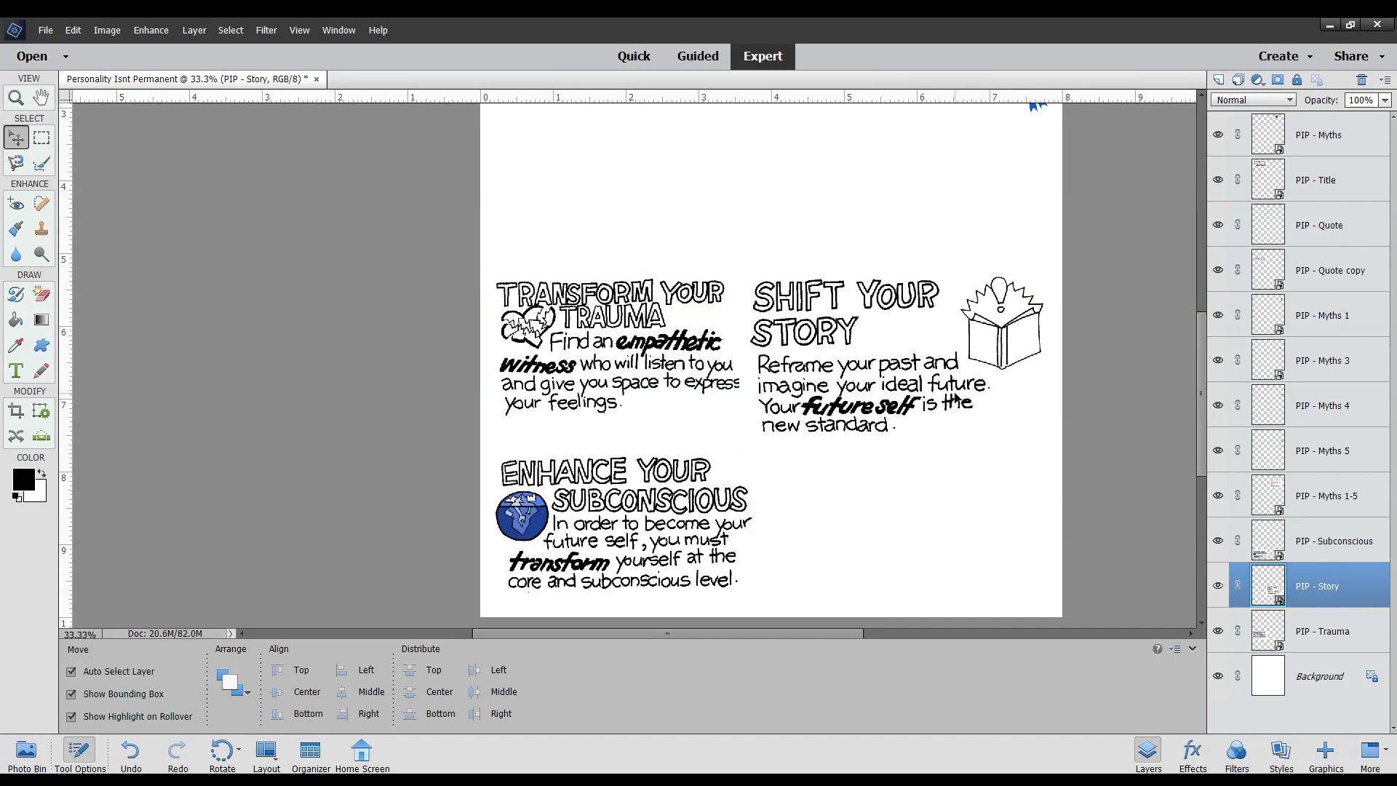
drag(957, 397, 966, 398)
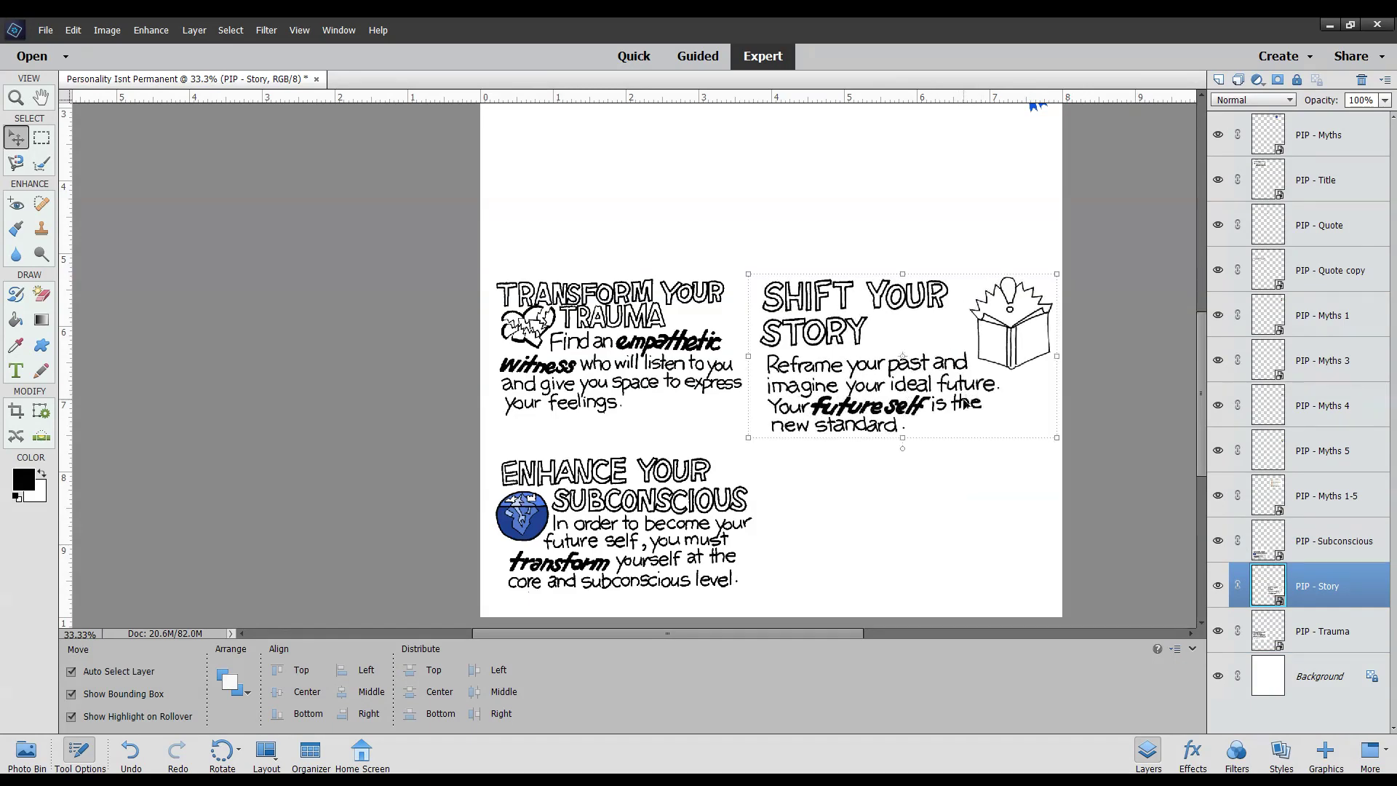
Scale the Shift Your Story drawing proportionally to 90.45% and select the Background layer
drag(747, 439, 775, 428)
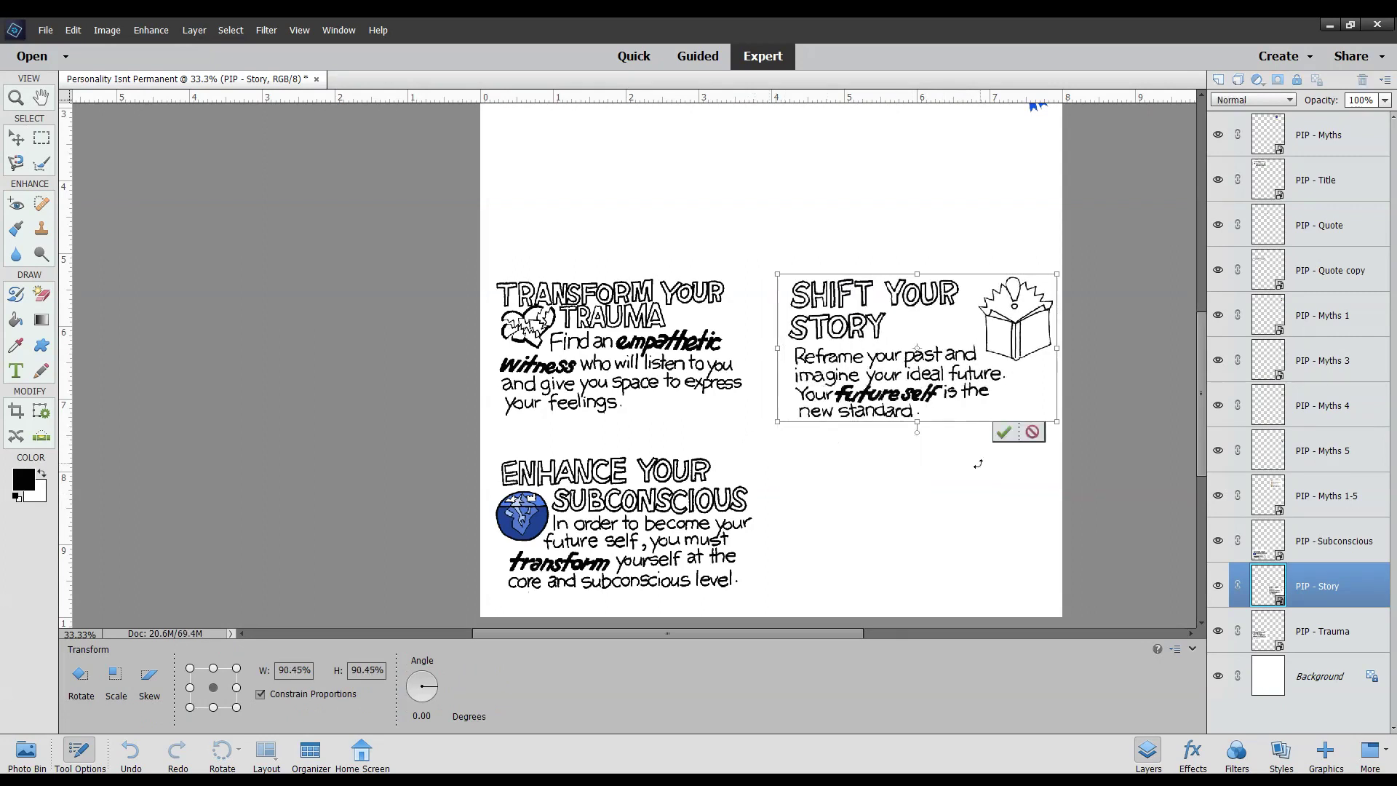
click(1004, 430)
click(869, 542)
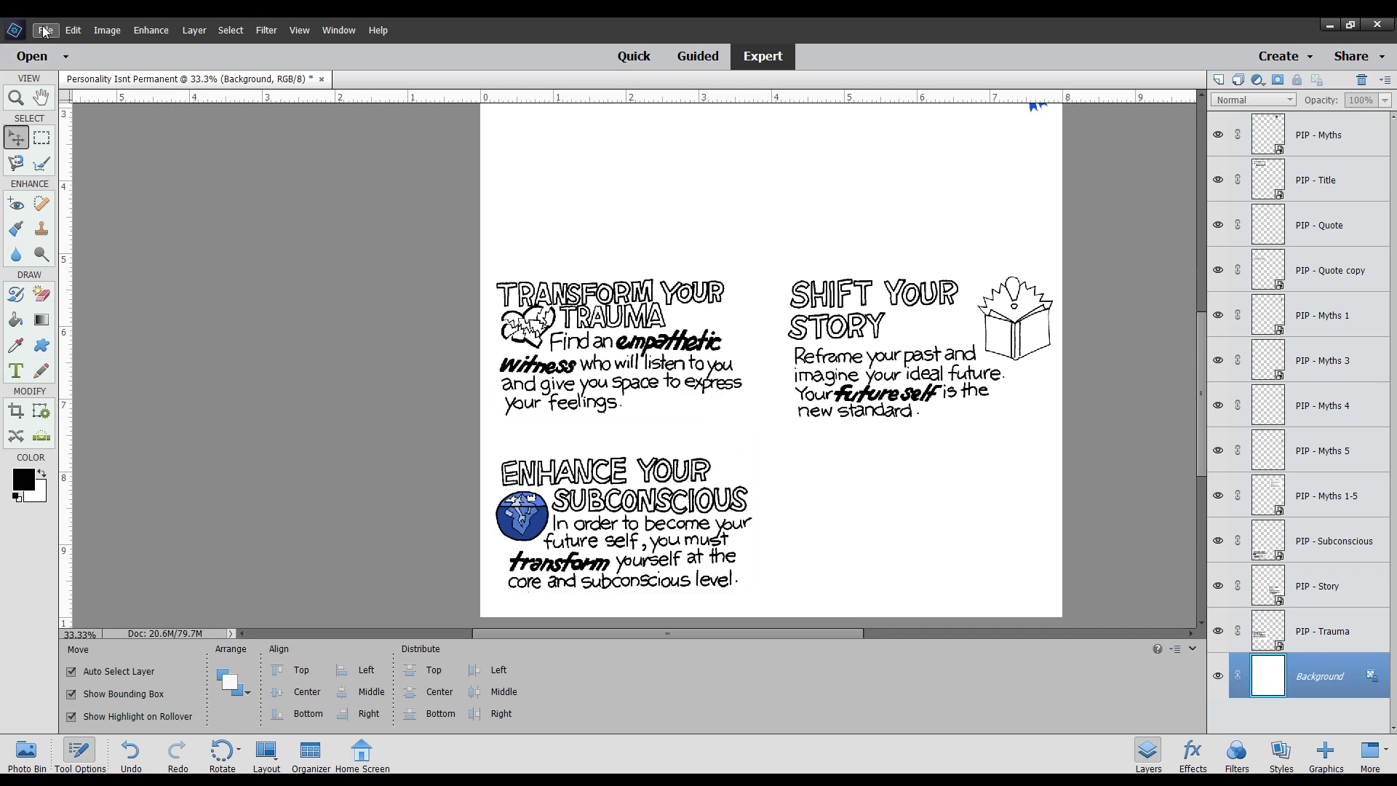
click(59, 227)
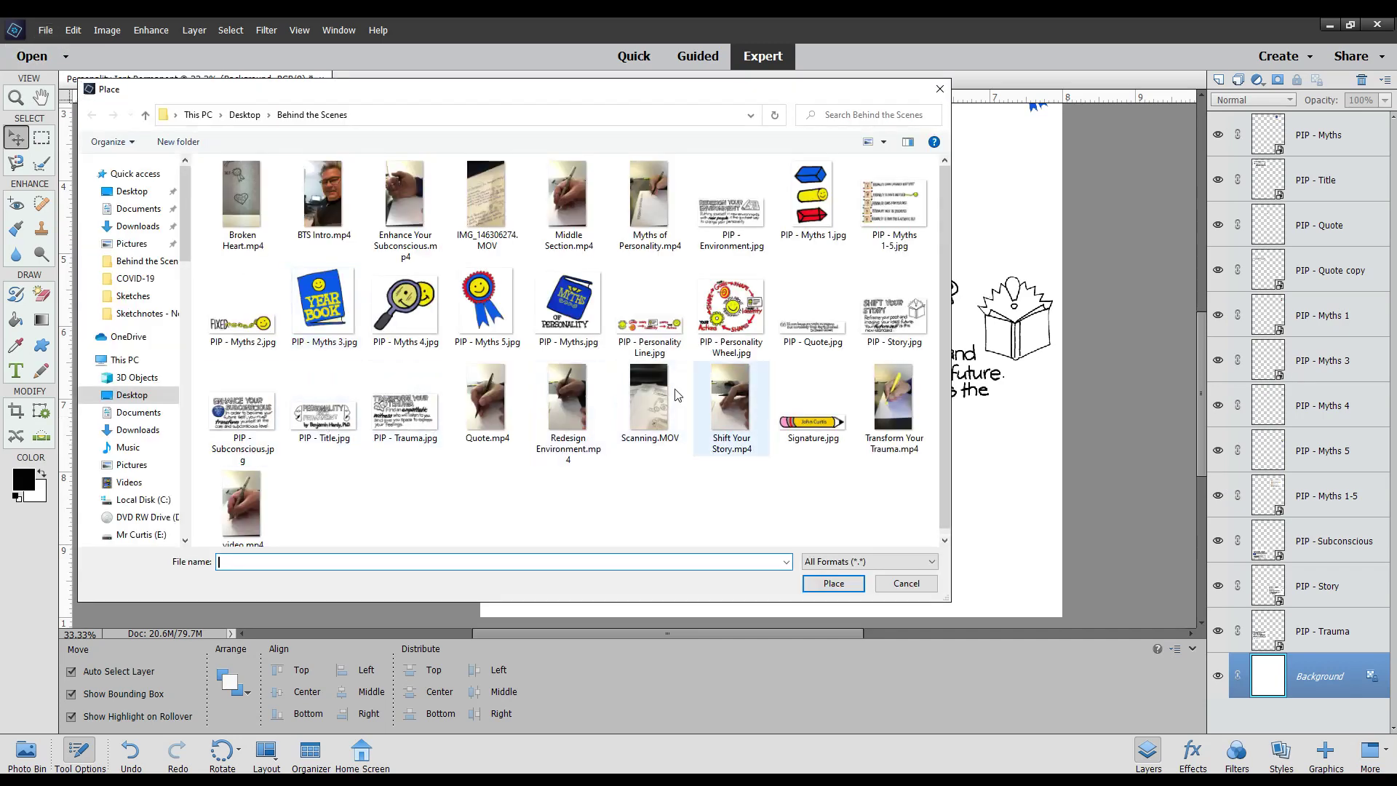
click(256, 407)
double_click(256, 406)
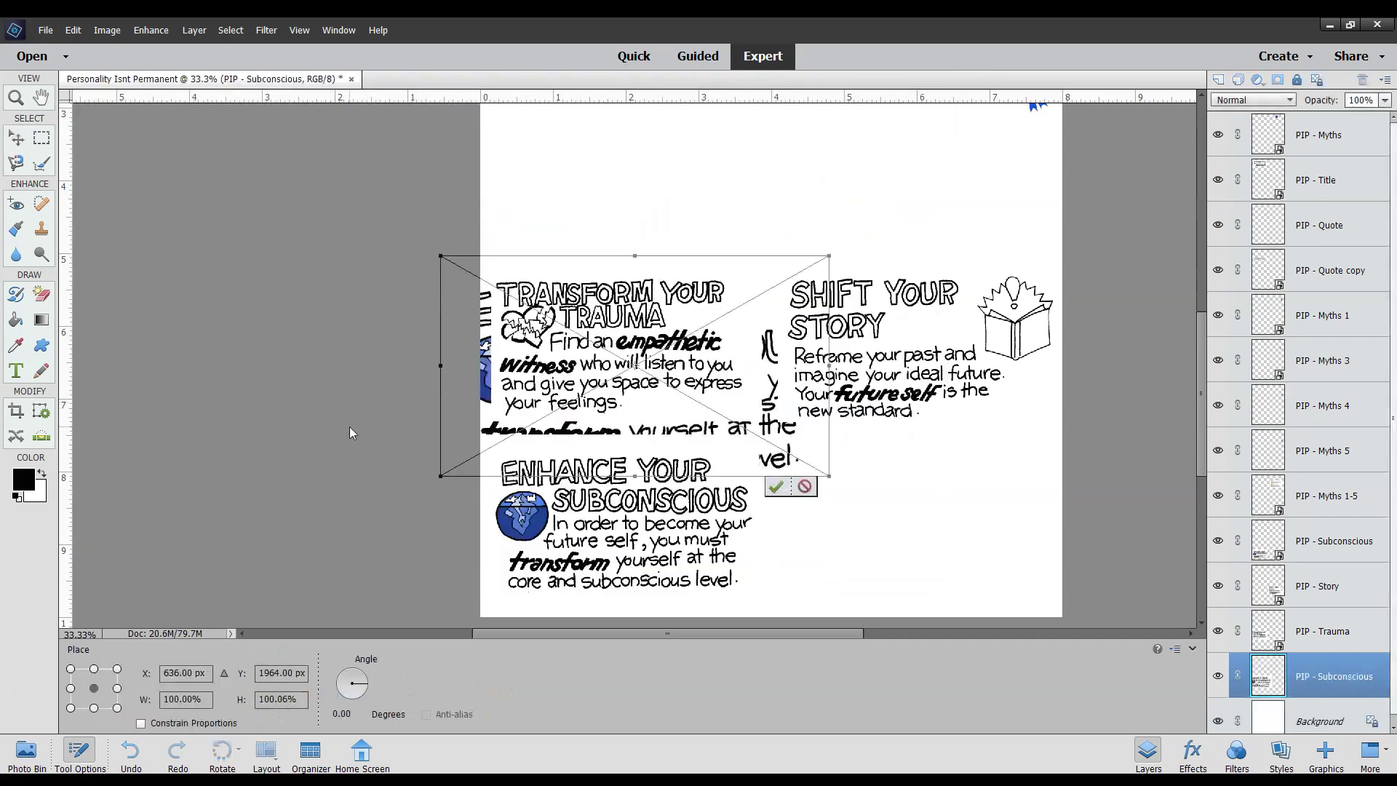
click(805, 486)
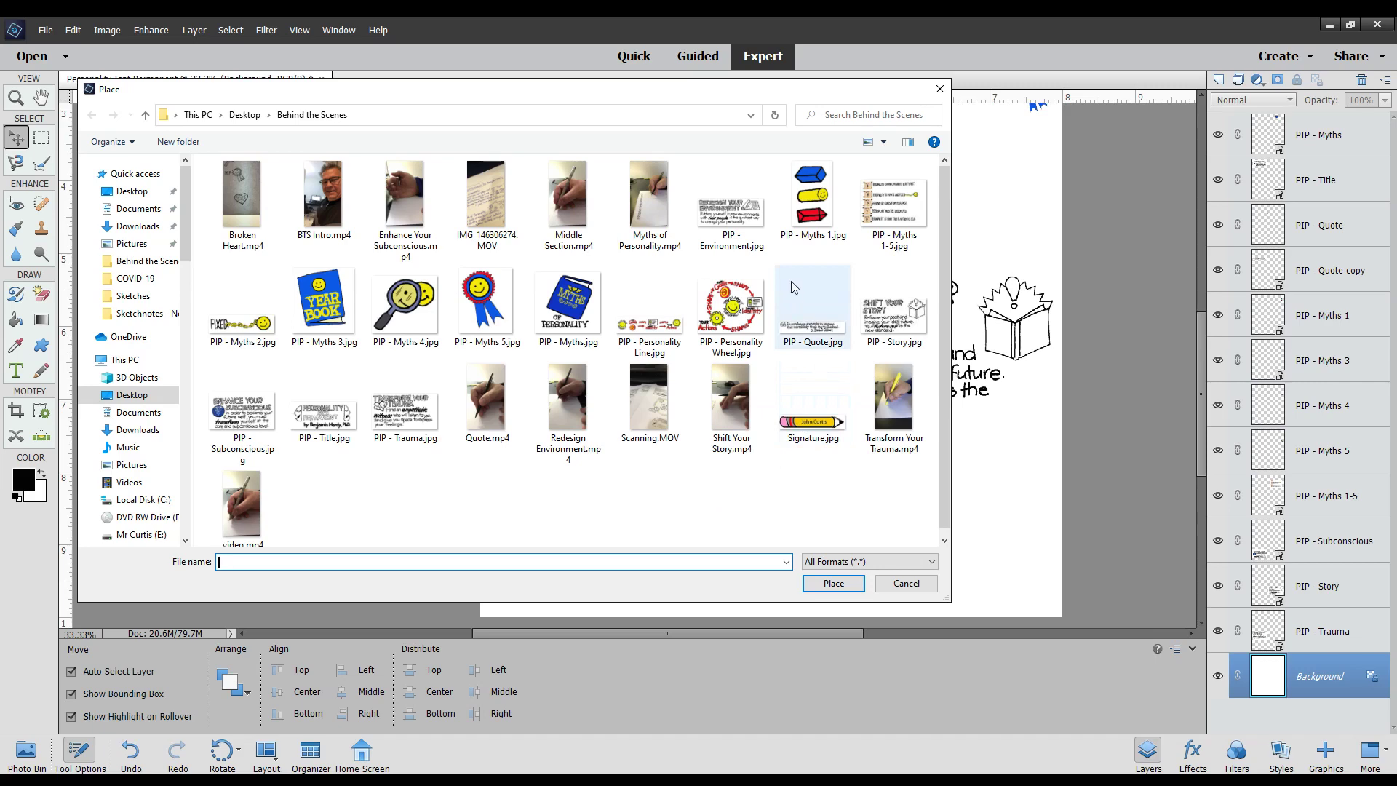
Place PIP - Environment.jpg as a new layer directly above the Background and scale it proportionally to 71.81%
double_click(734, 214)
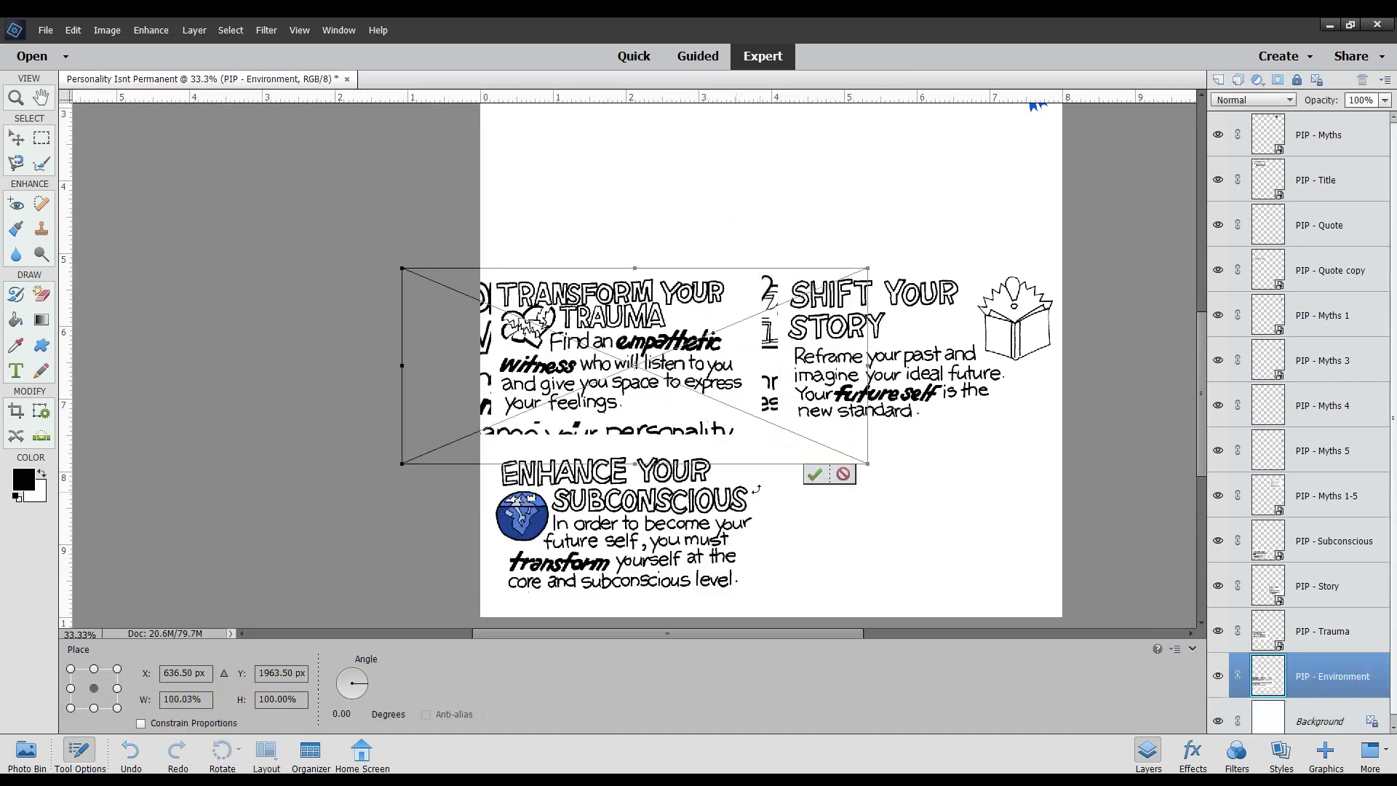
click(814, 475)
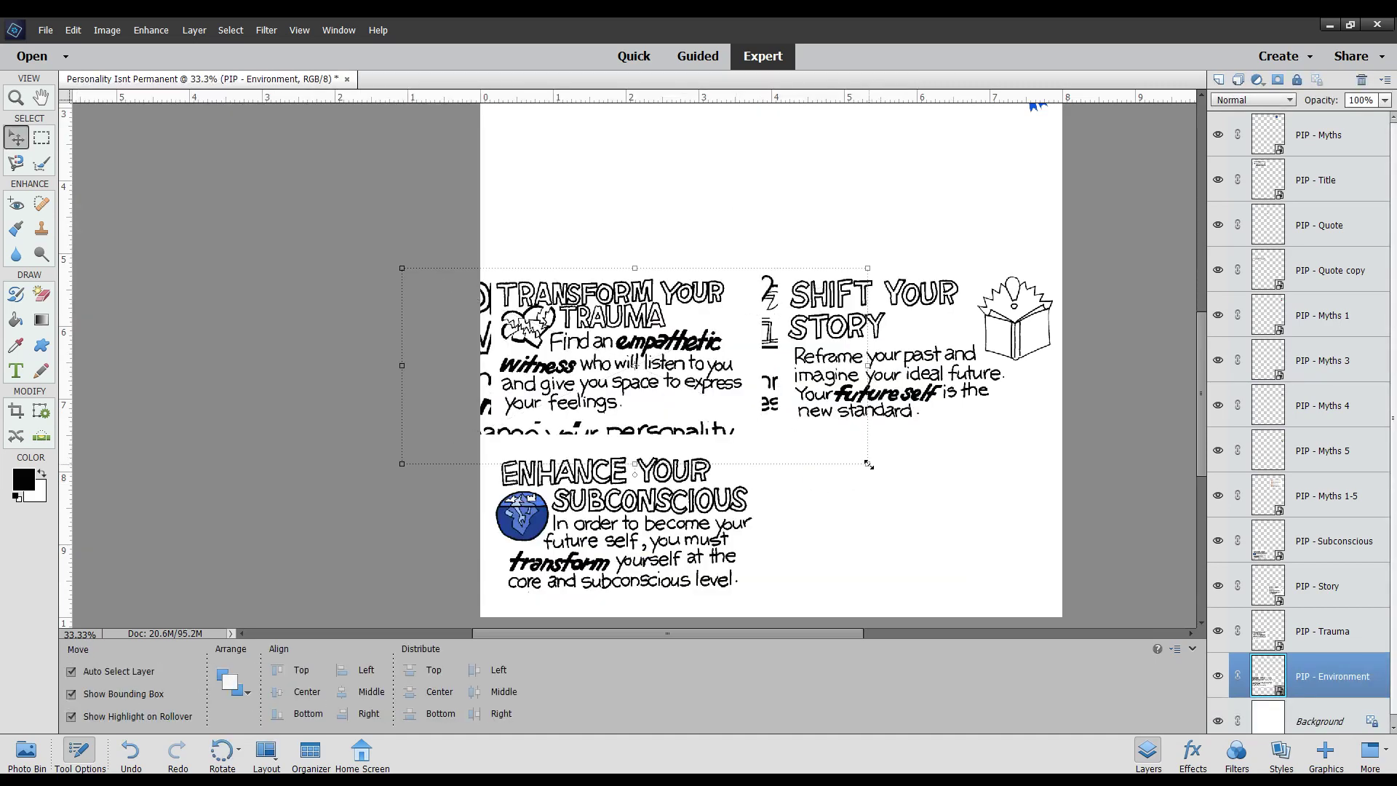
drag(868, 464, 737, 408)
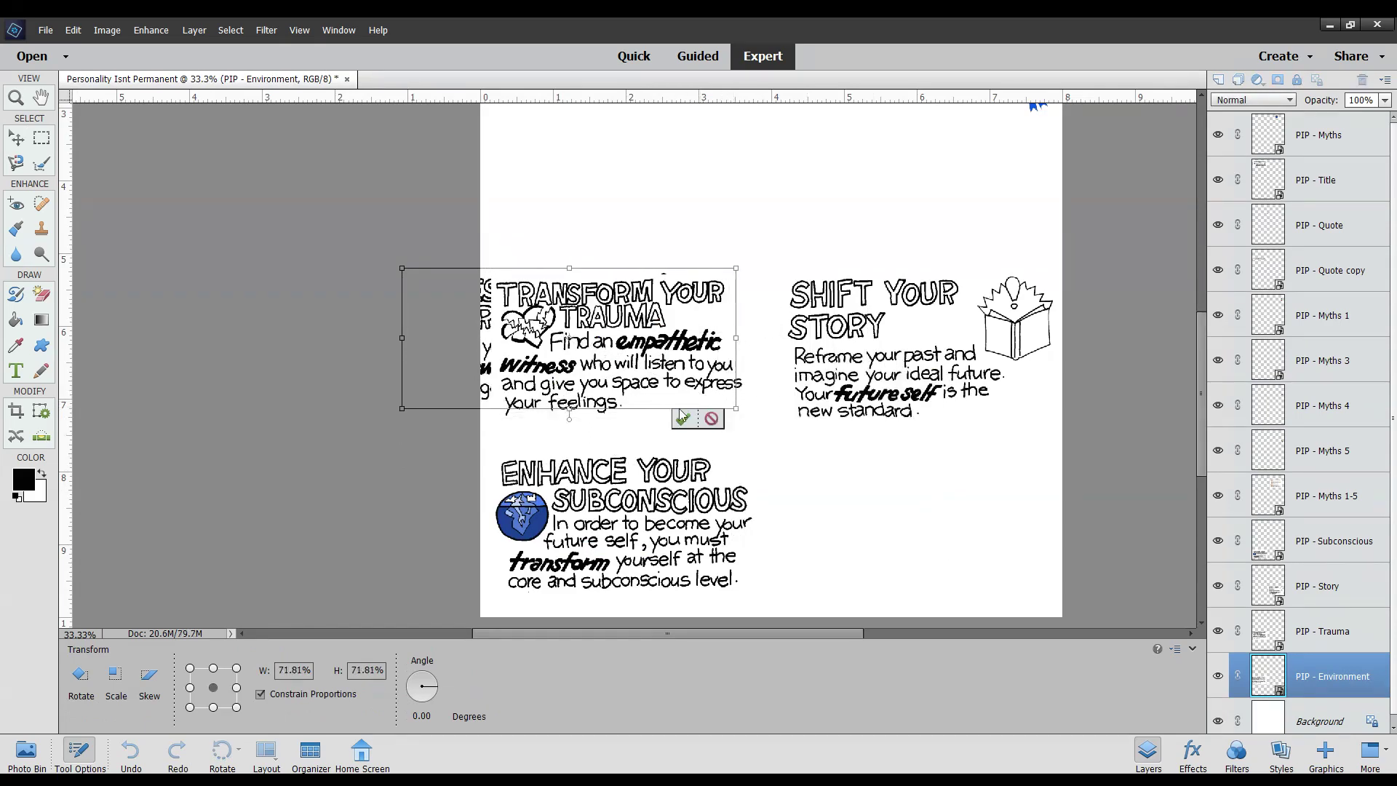
Move the Redesign Your Environment drawing below Shift Your Story and scale it proportionally to 64.87%
drag(685, 296, 1007, 471)
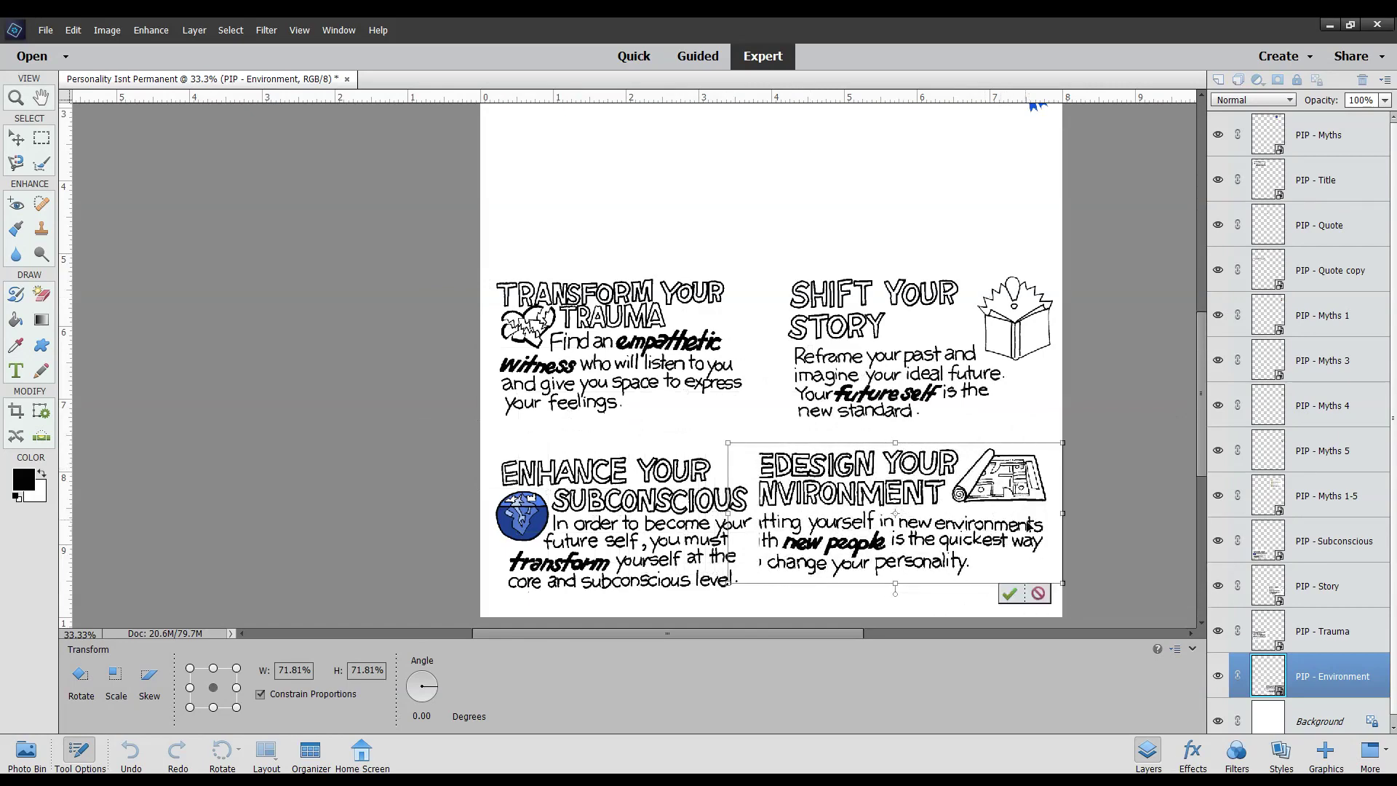
drag(739, 440, 759, 458)
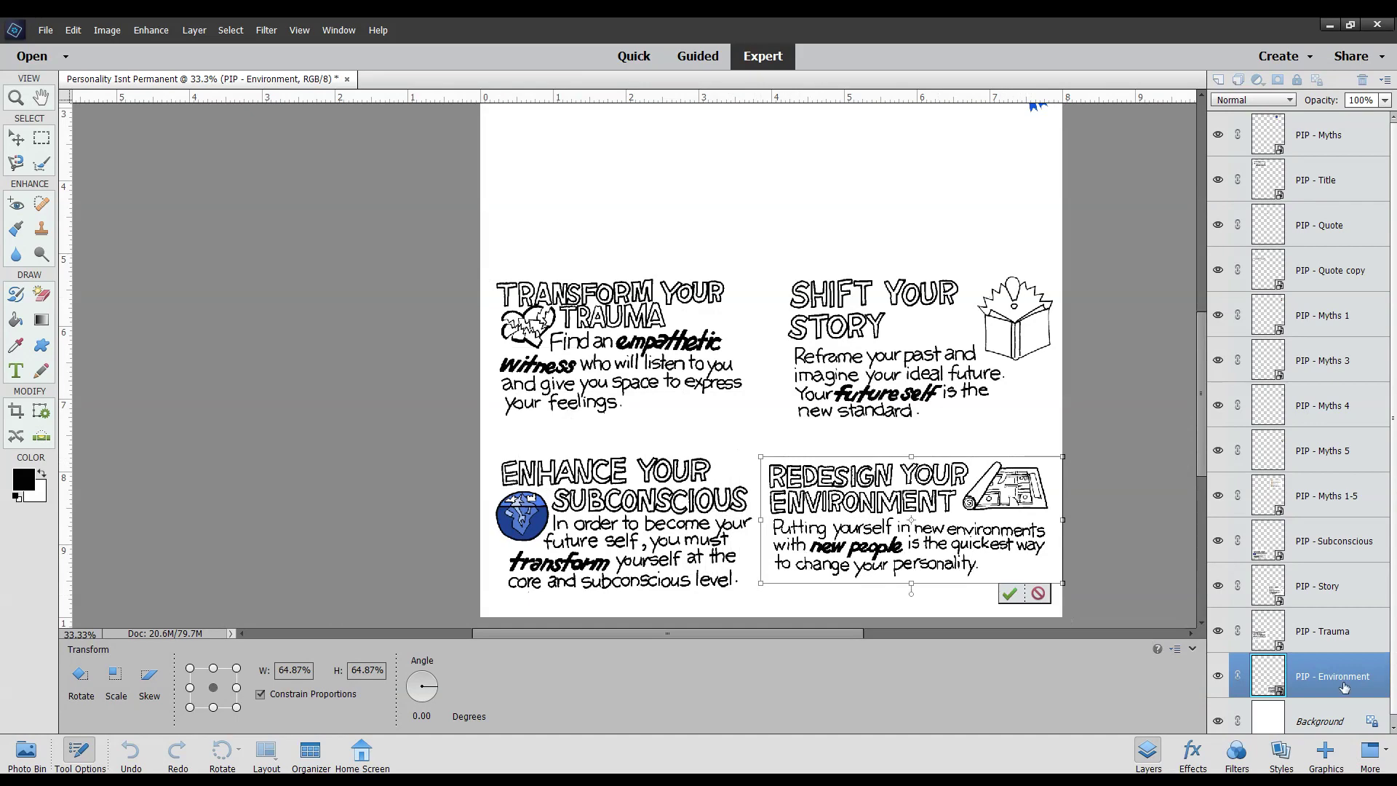
click(1008, 594)
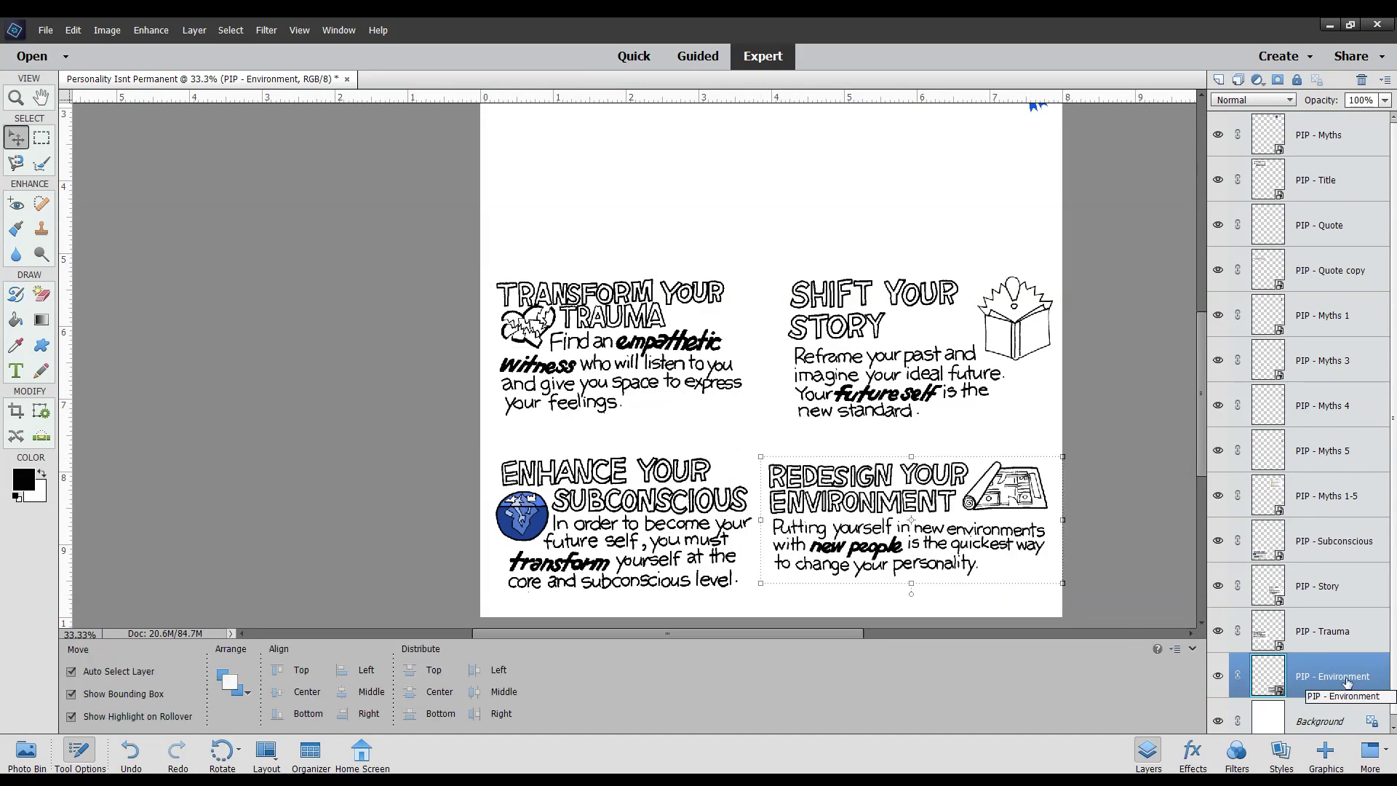
Raise the PIP - Environment layer above PIP - Subconscious and nudge its drawing slightly up and to the right
drag(1347, 682, 1330, 547)
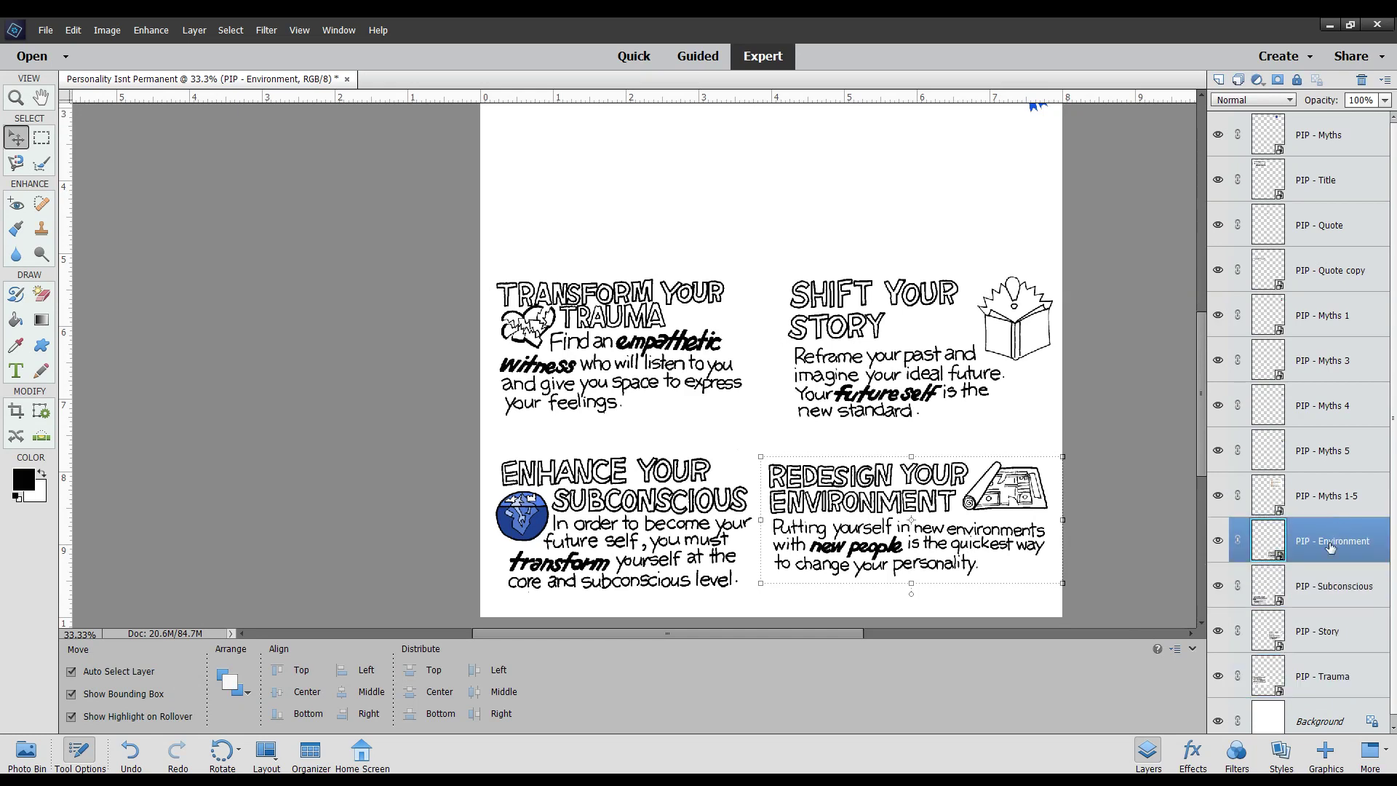
drag(867, 522, 877, 515)
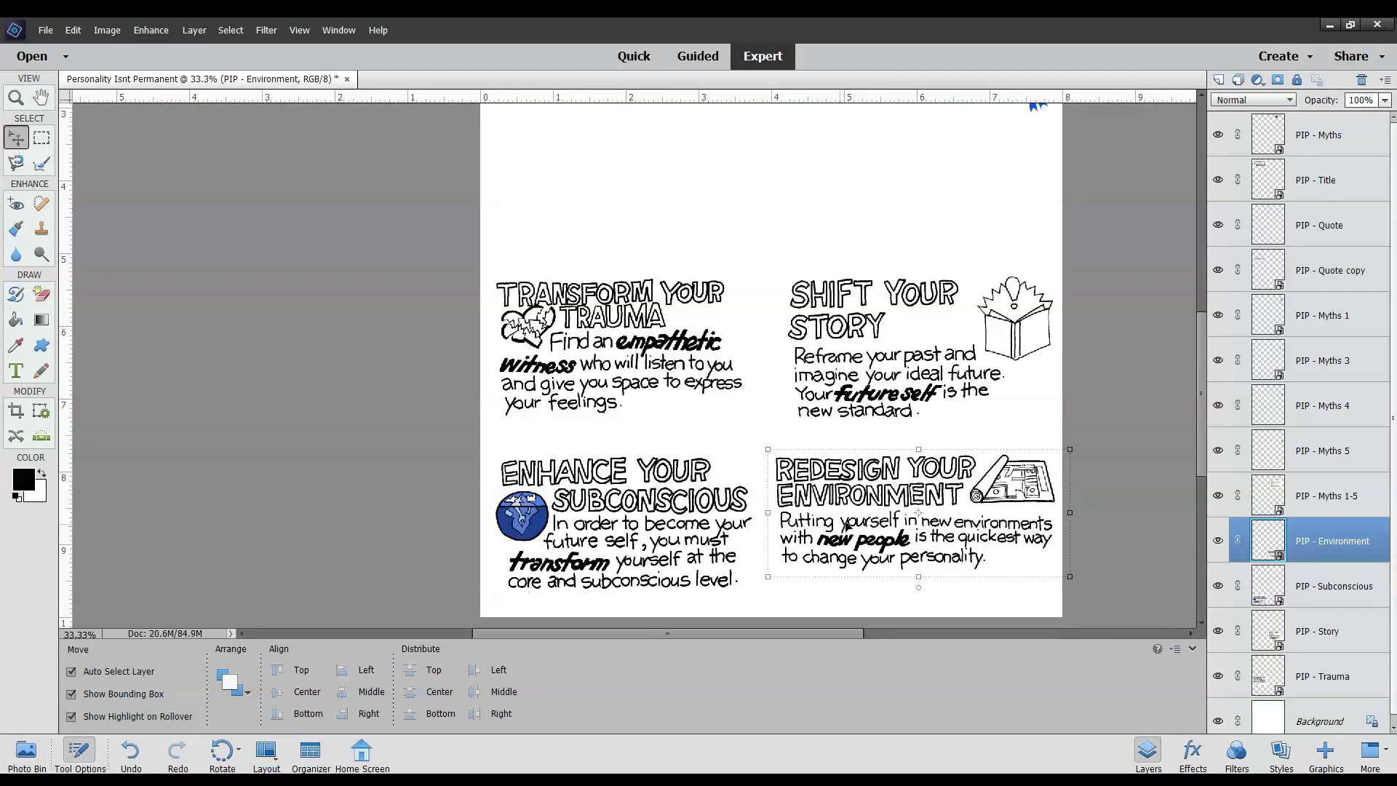
click(629, 489)
click(818, 601)
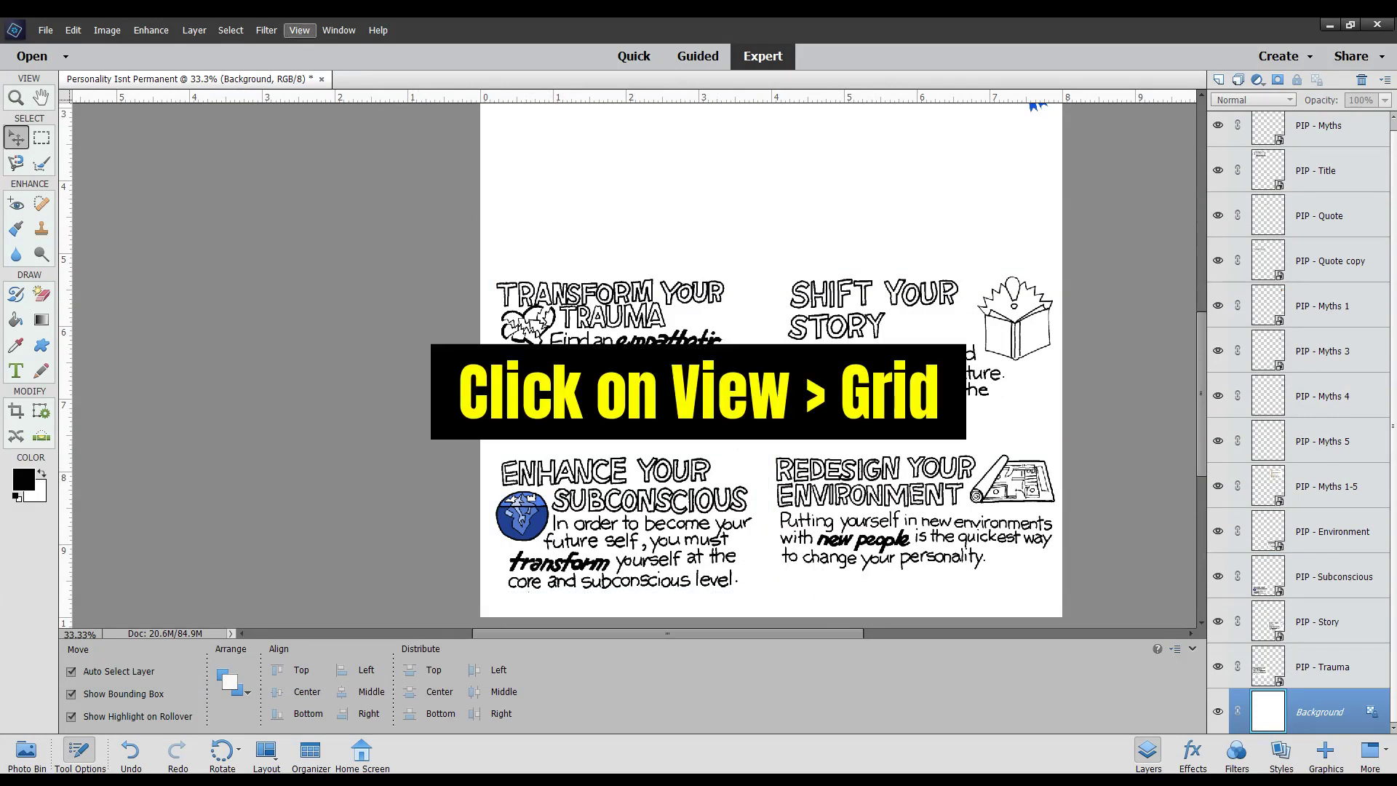
Show the grid over the page as an alignment aid for the four lower drawings
click(299, 30)
click(362, 255)
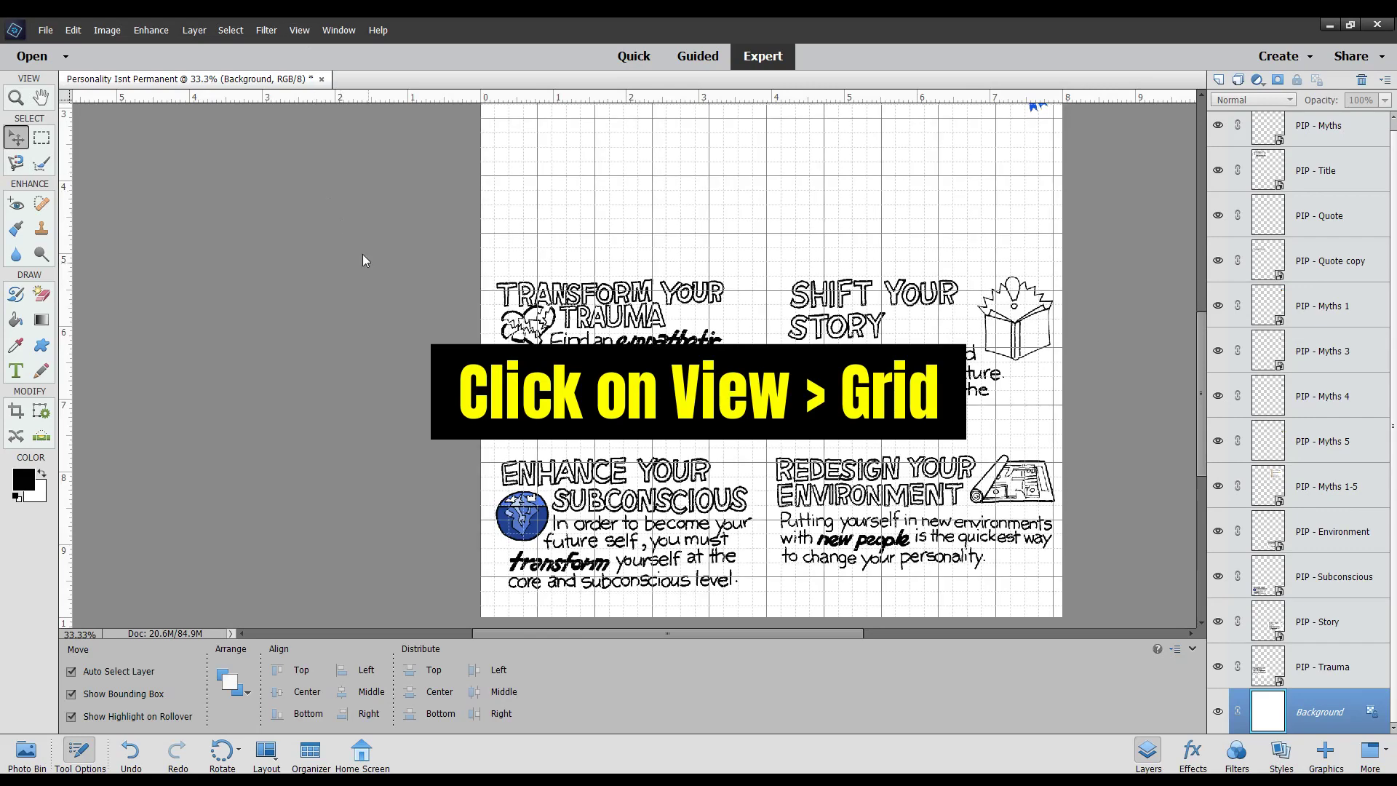
mouse_move(1203, 378)
mouse_down()
mouse_move(1201, 309)
mouse_move(1200, 390)
mouse_up()
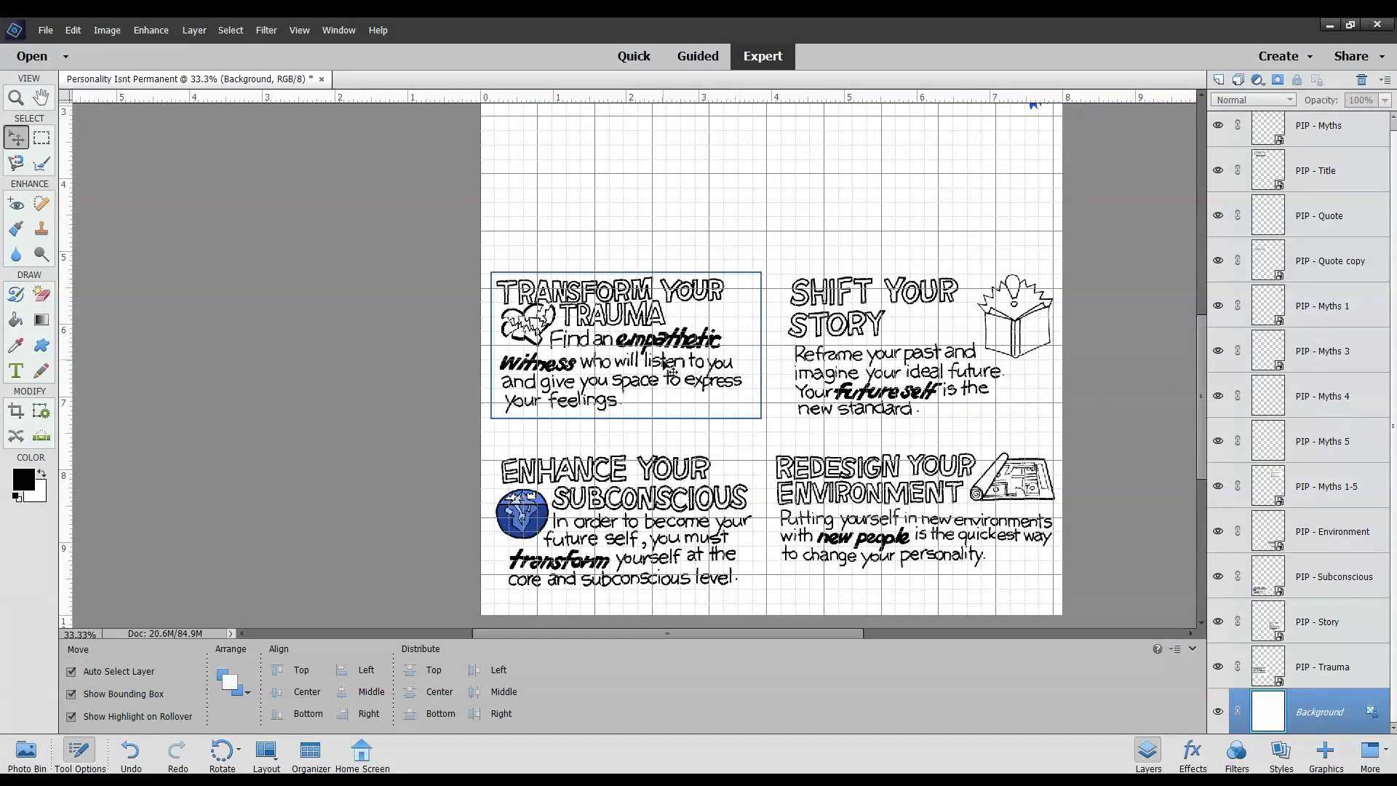
Raise the Transform Your Trauma drawing slightly and move Shift Your Story straight up about 0.23 in to line up with it
drag(675, 352, 668, 327)
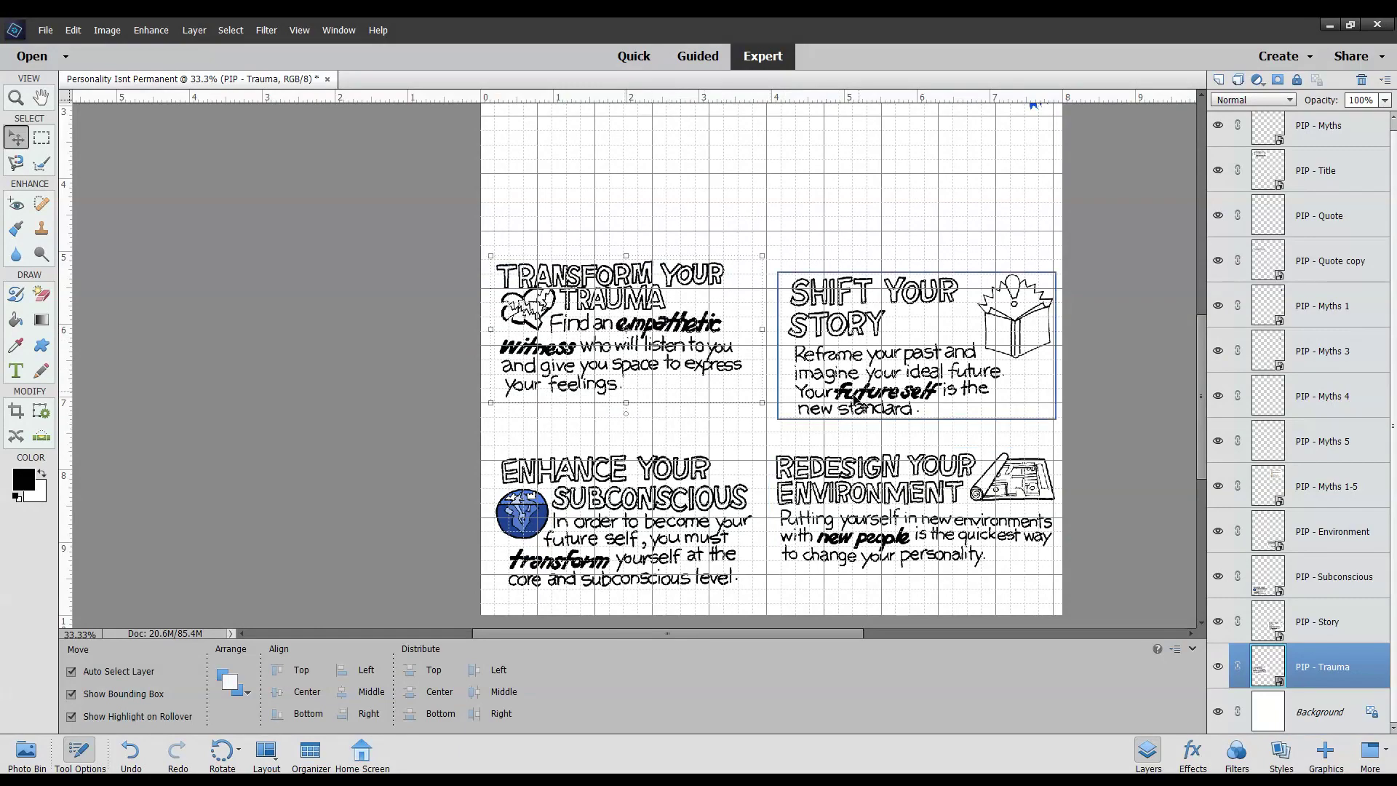
drag(851, 331, 853, 315)
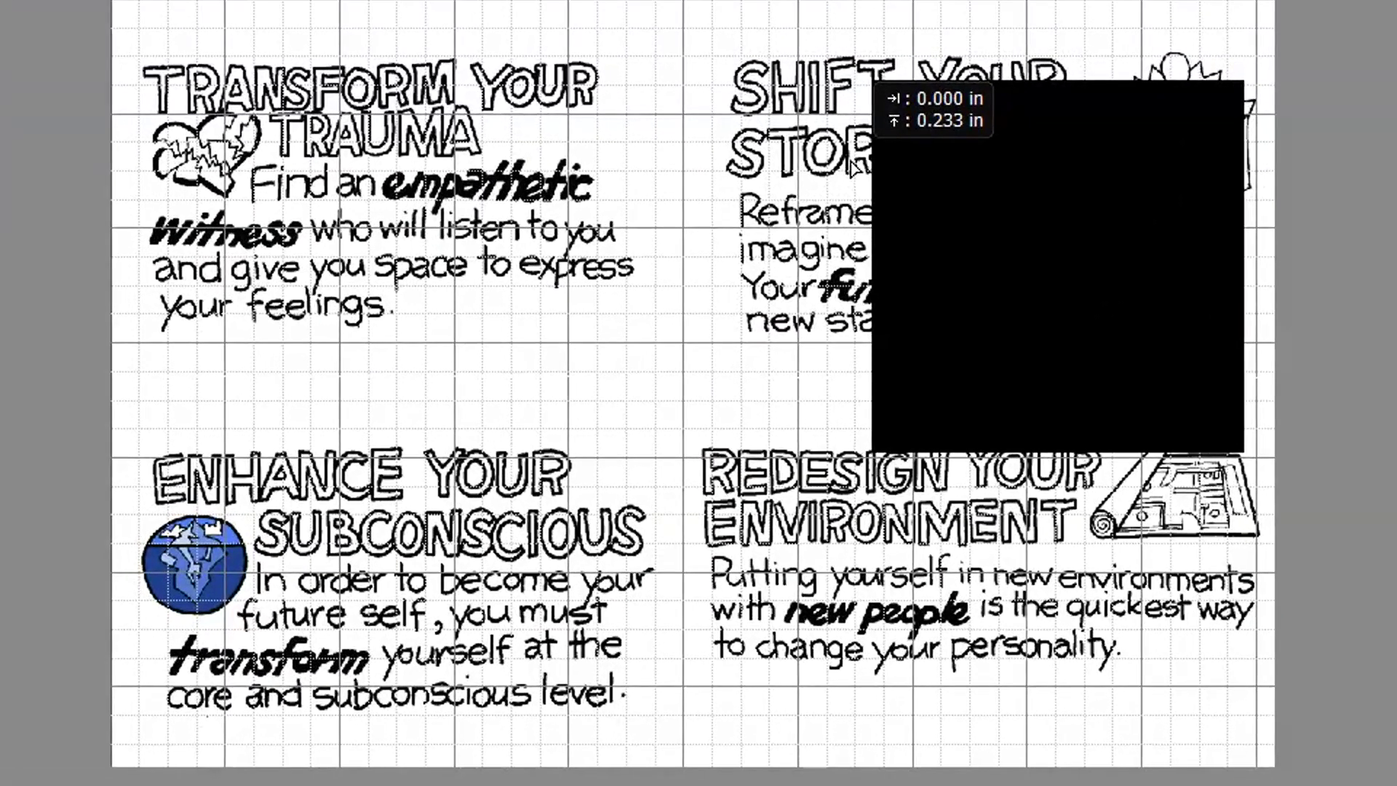
drag(853, 166, 853, 168)
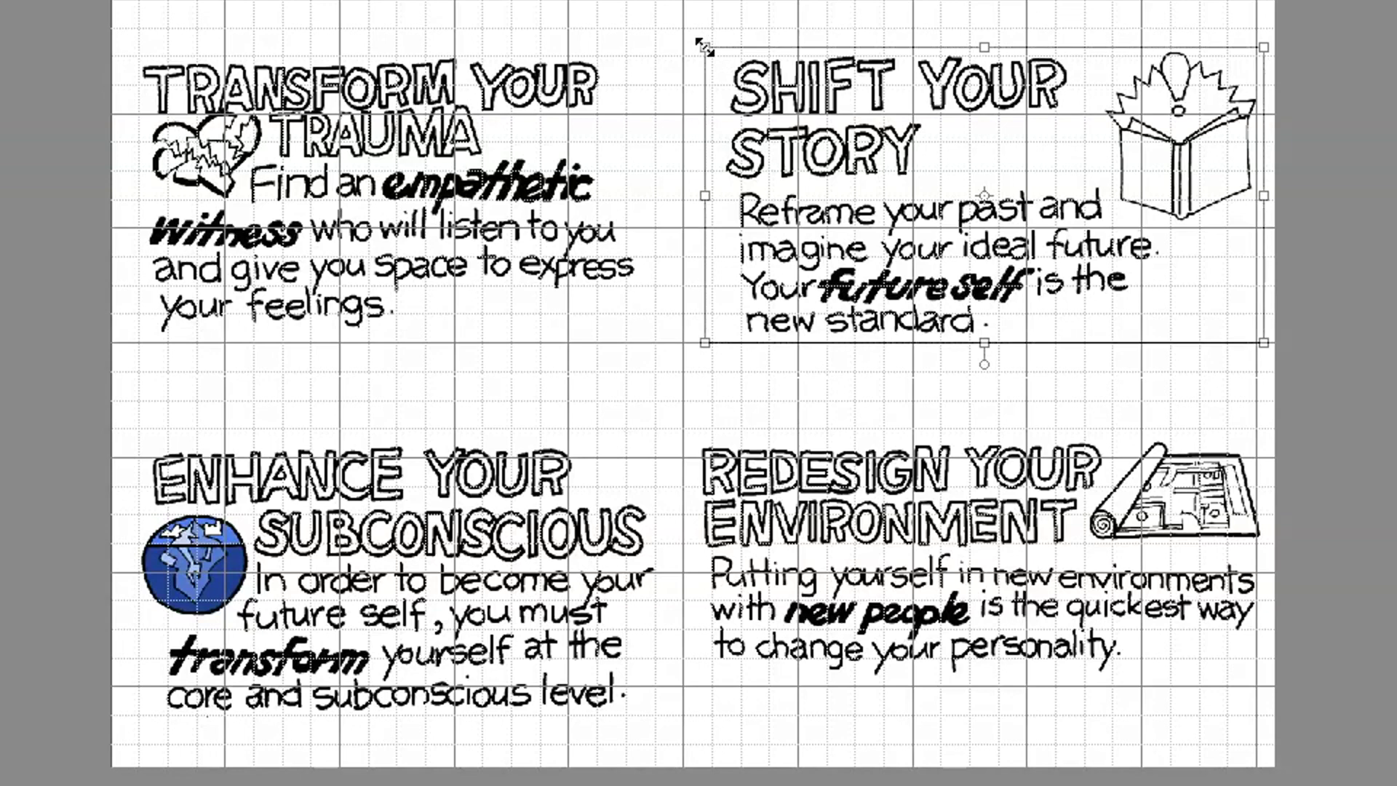
Shrink the Shift Your Story drawing slightly and move it a little to the left
drag(704, 46, 715, 52)
drag(793, 109, 777, 110)
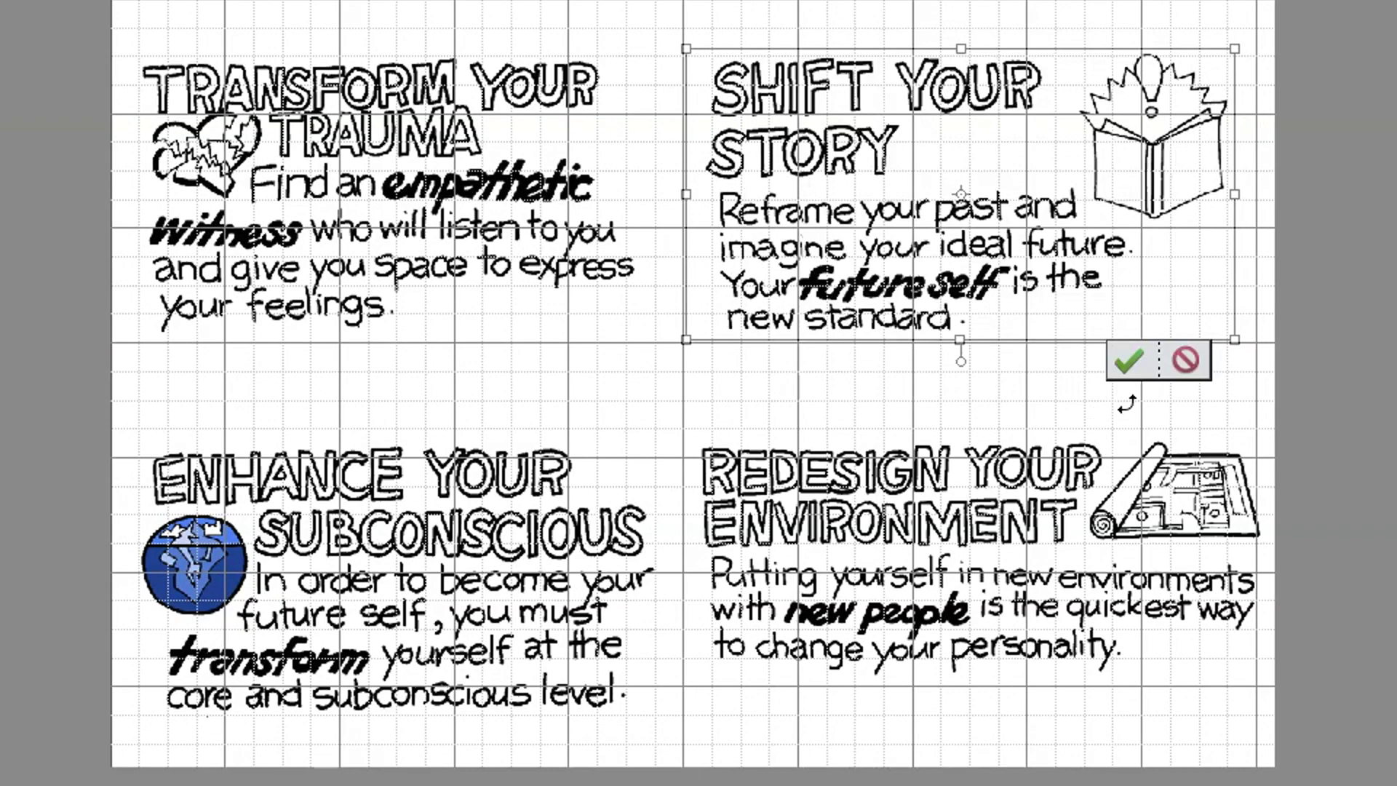
click(1128, 374)
Move the Enhance Your Subconscious and Redesign Your Environment drawings up about 0.30 in and slightly left
drag(472, 497, 453, 441)
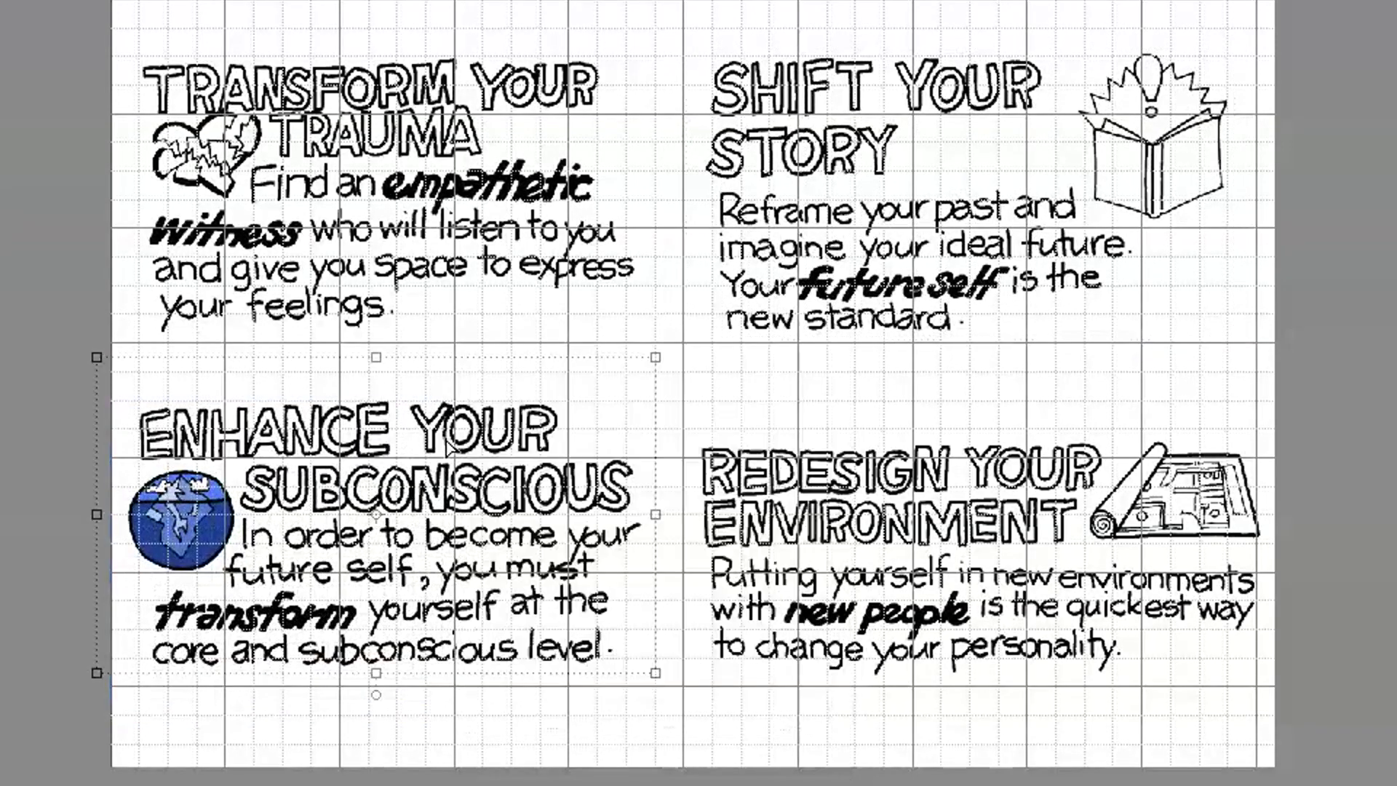
click(807, 517)
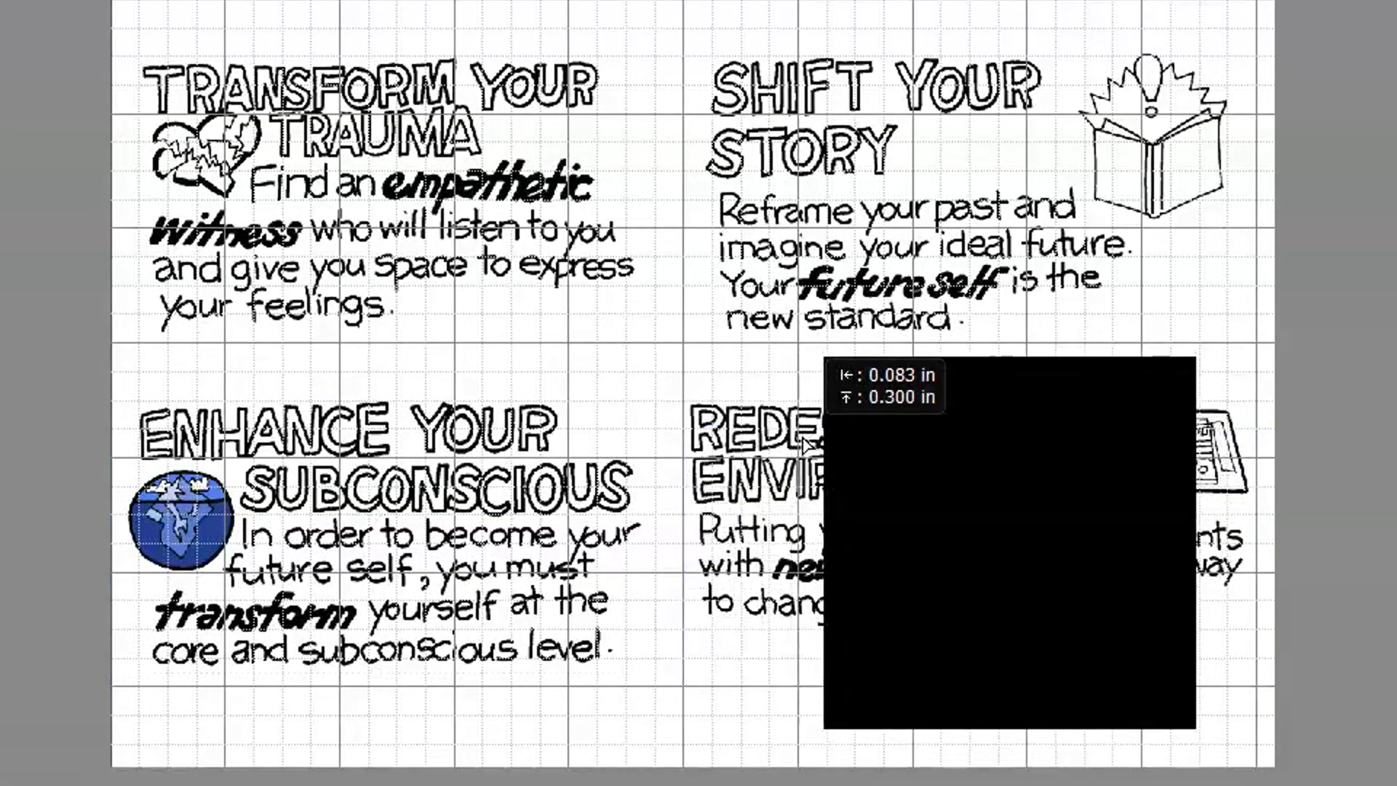
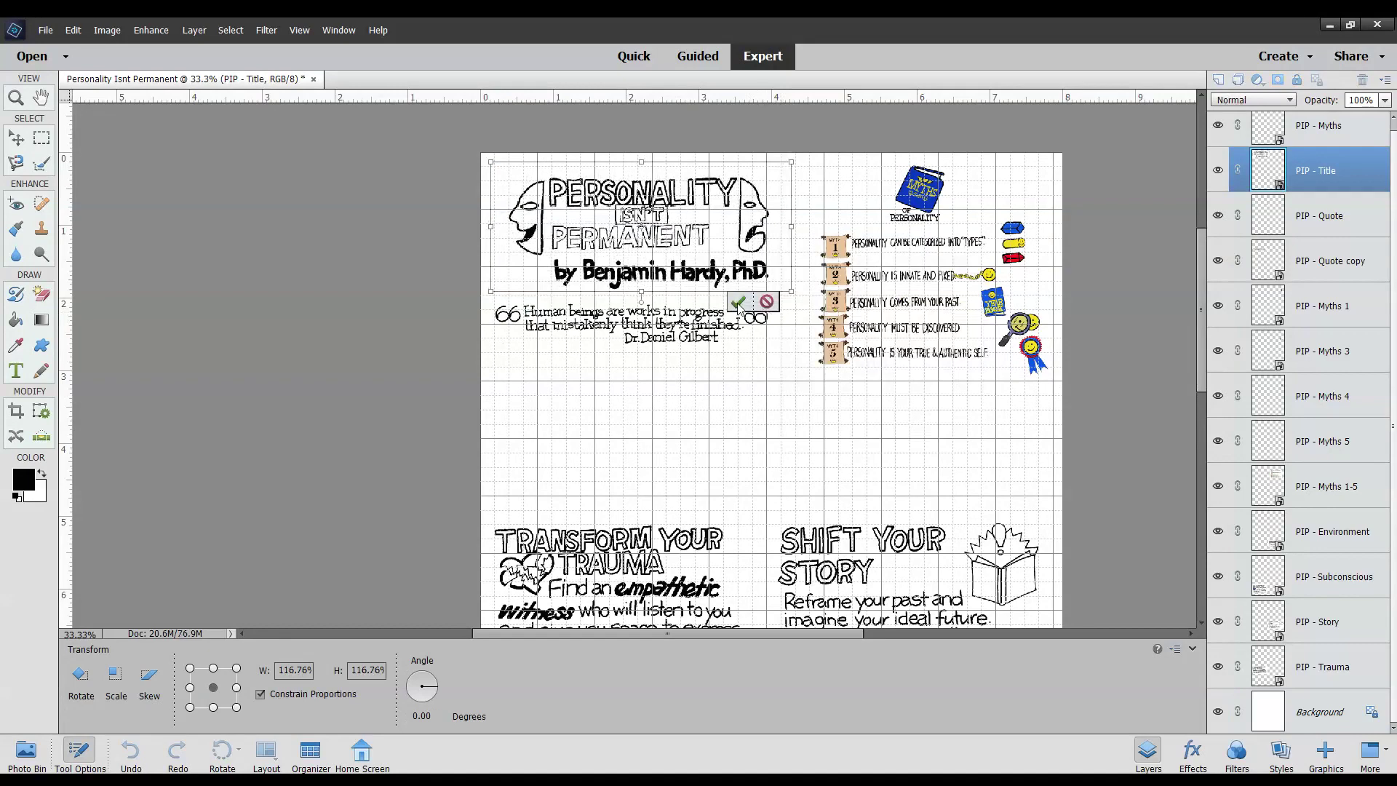
Nudge the Human Beings quote below the title slightly to the left and deselect it
mouse_move(693, 332)
mouse_down()
mouse_move(783, 363)
mouse_move(658, 324)
mouse_move(681, 326)
mouse_up()
click(728, 372)
click(791, 412)
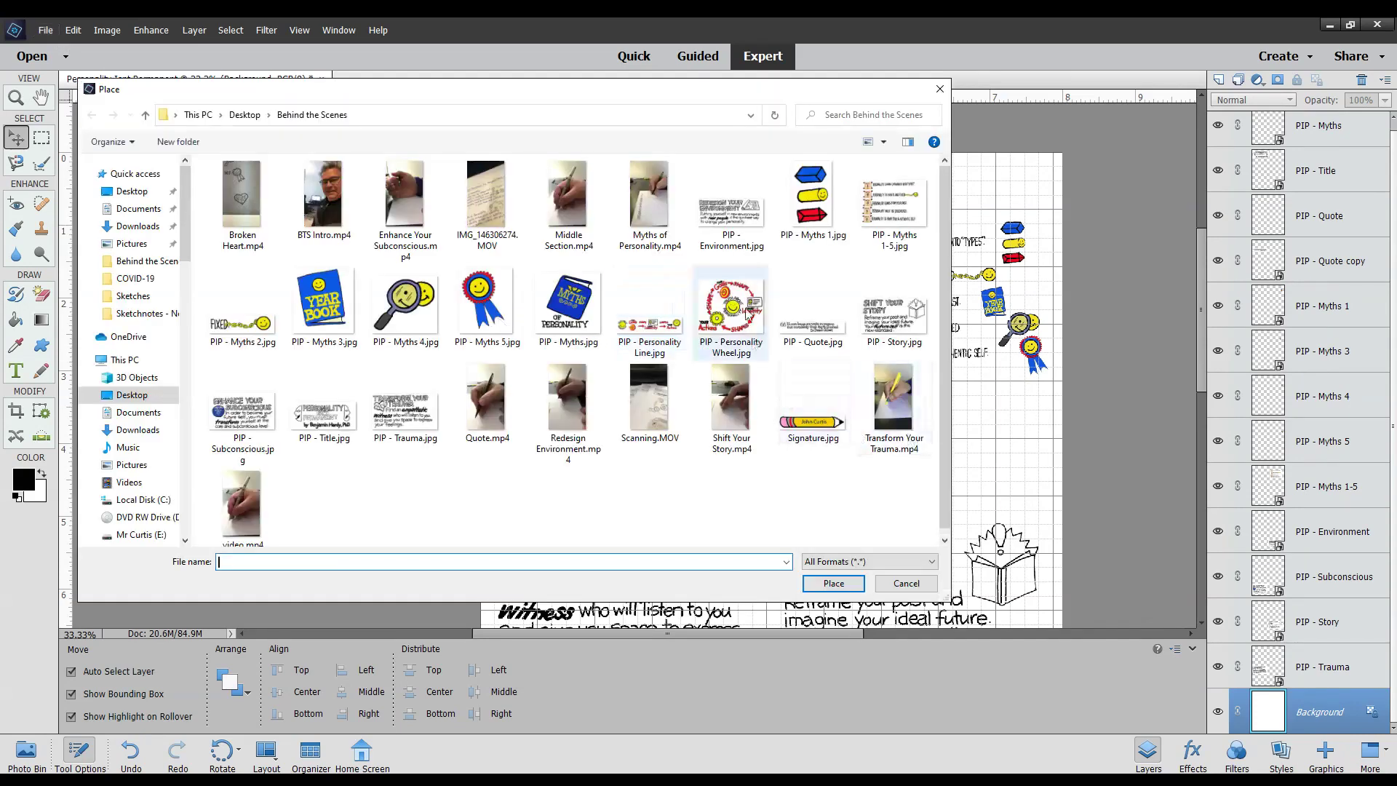
Place PIP - Personality Wheel.jpg on the page and raise its layer above PIP - Quote copy
double_click(747, 300)
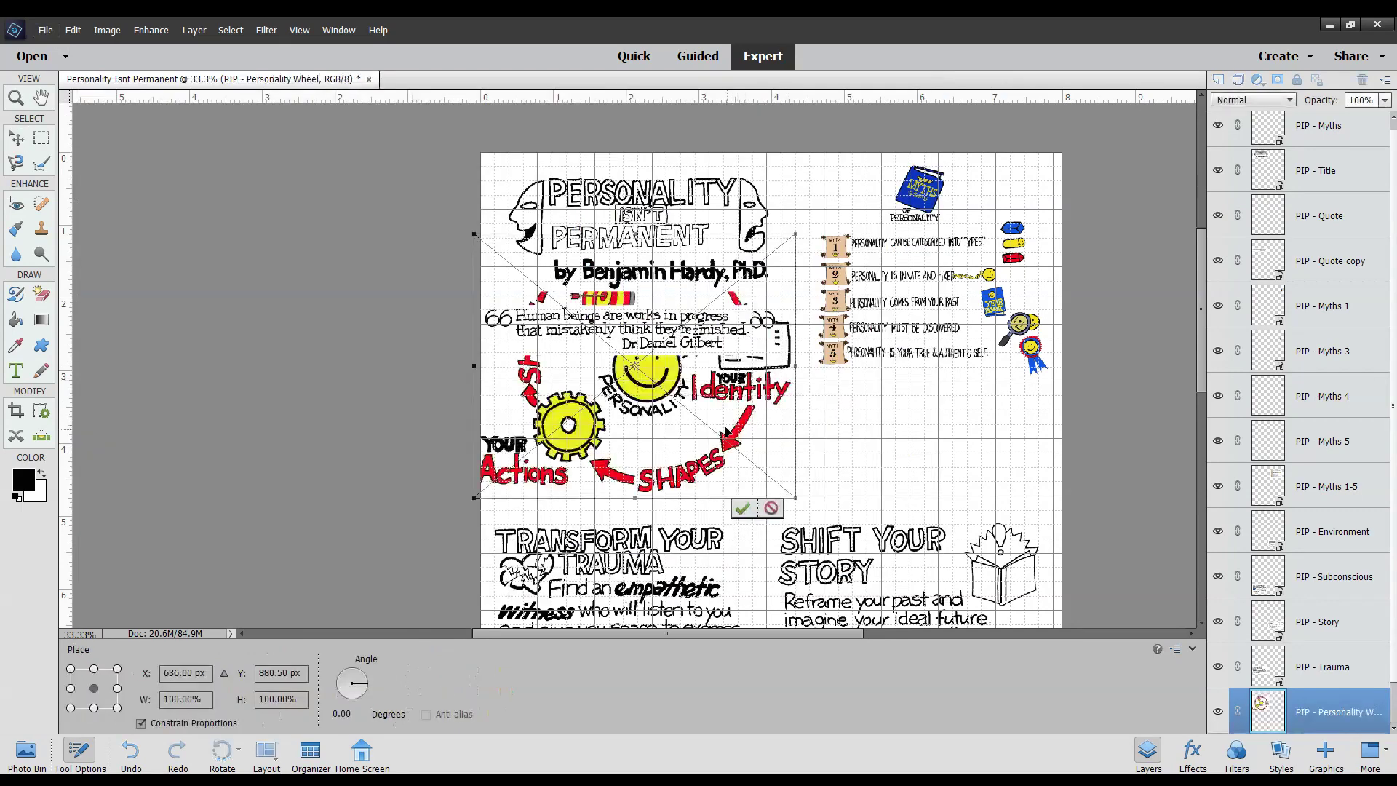
click(743, 511)
drag(1326, 713, 1292, 234)
Try the Personality Wheel drawing at two positions in the upper half of the page and delete its layer
drag(668, 355, 791, 416)
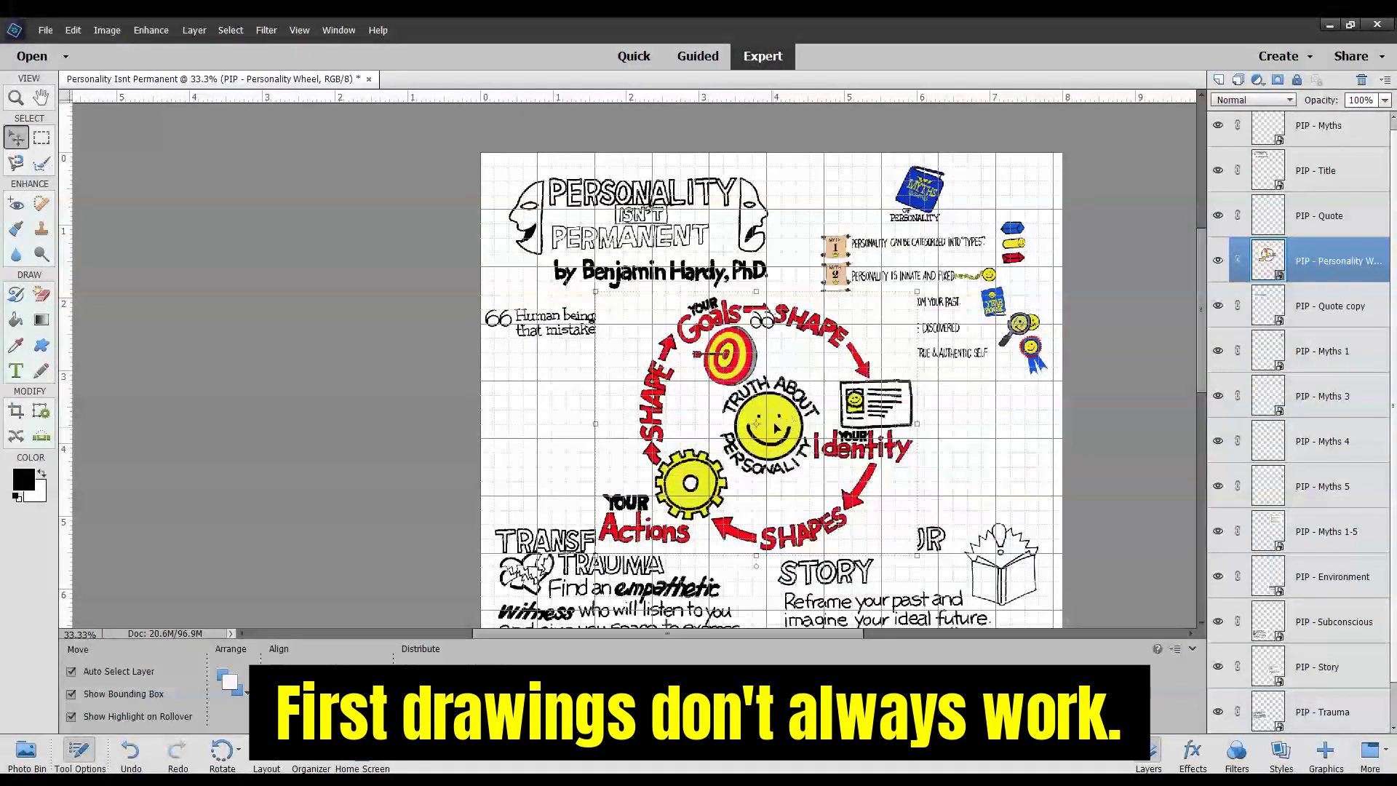
drag(780, 466, 761, 354)
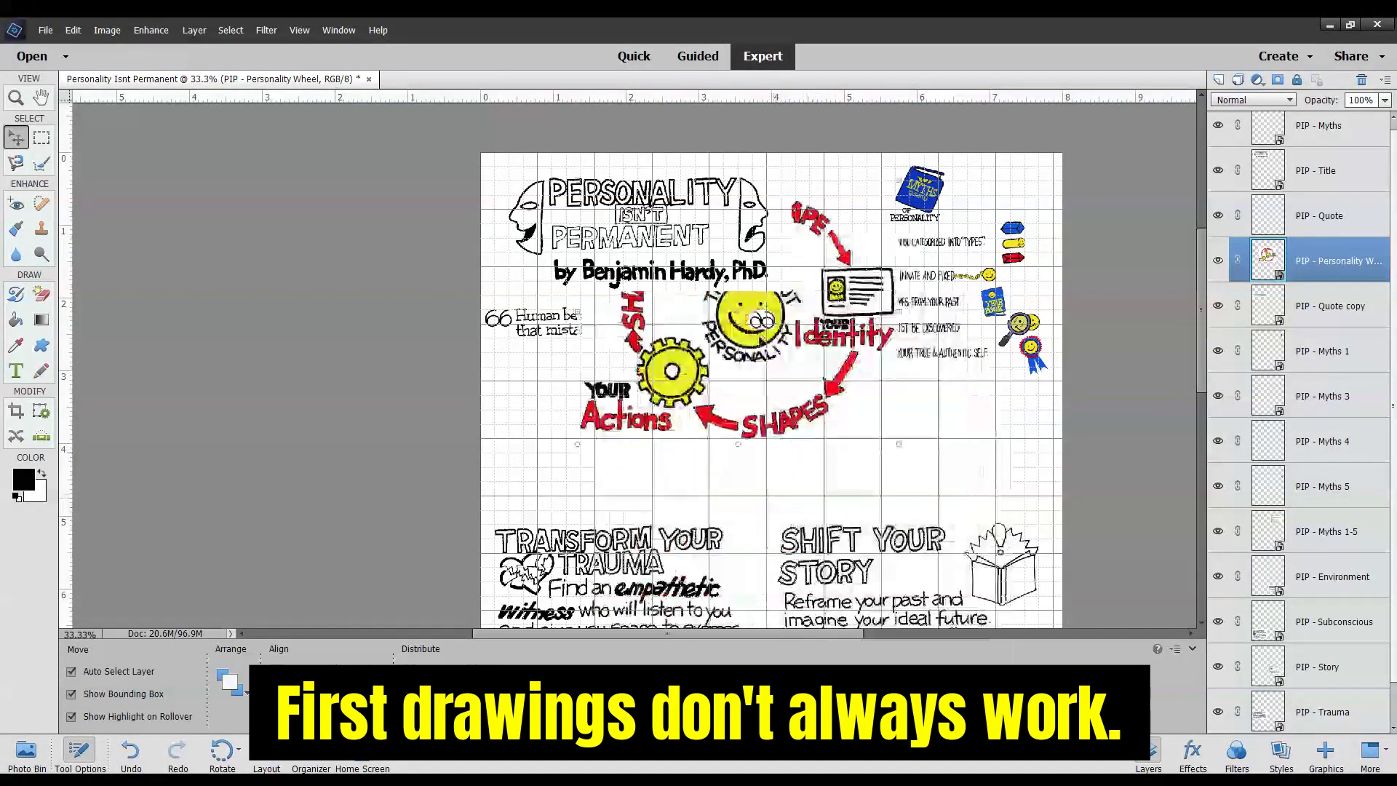
scroll(688, 417, down, 5)
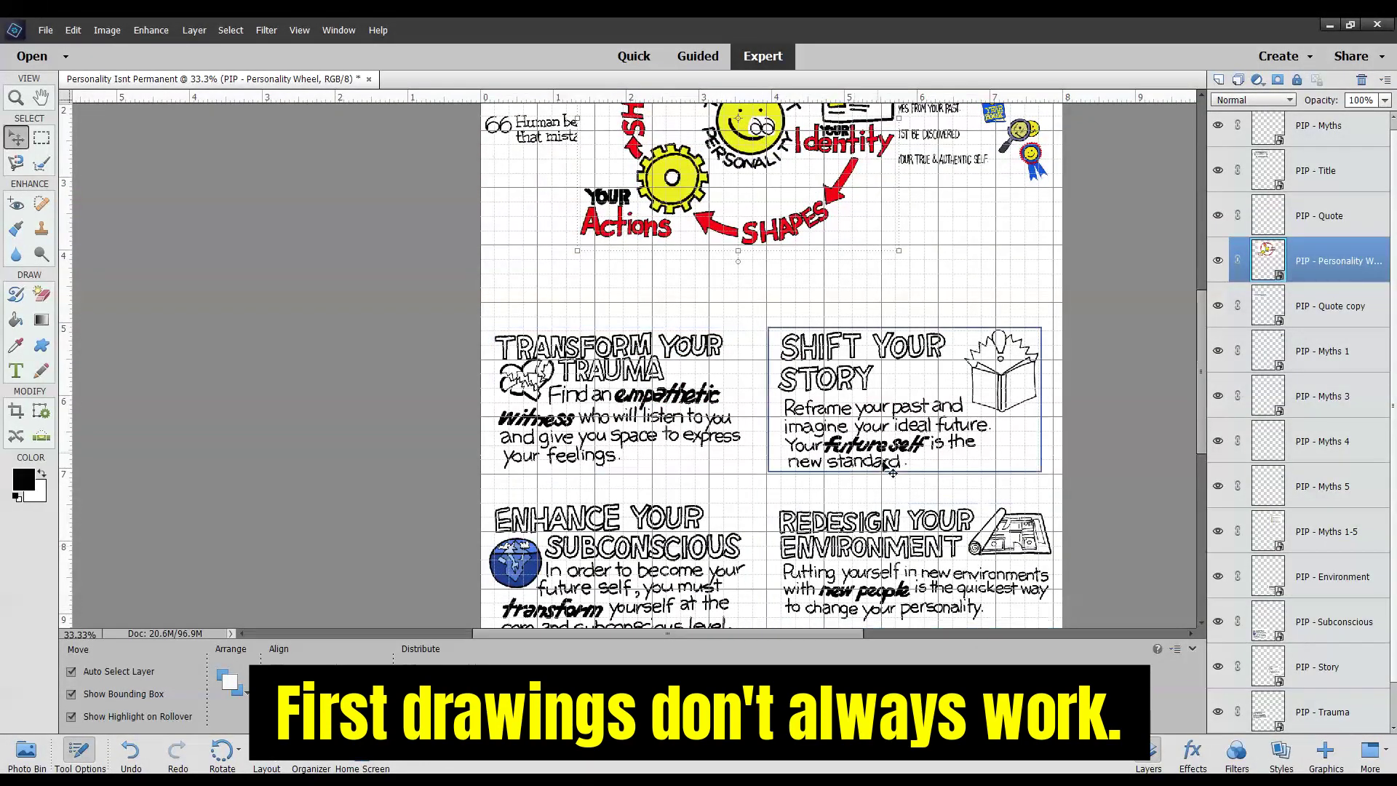
drag(1206, 323, 1206, 247)
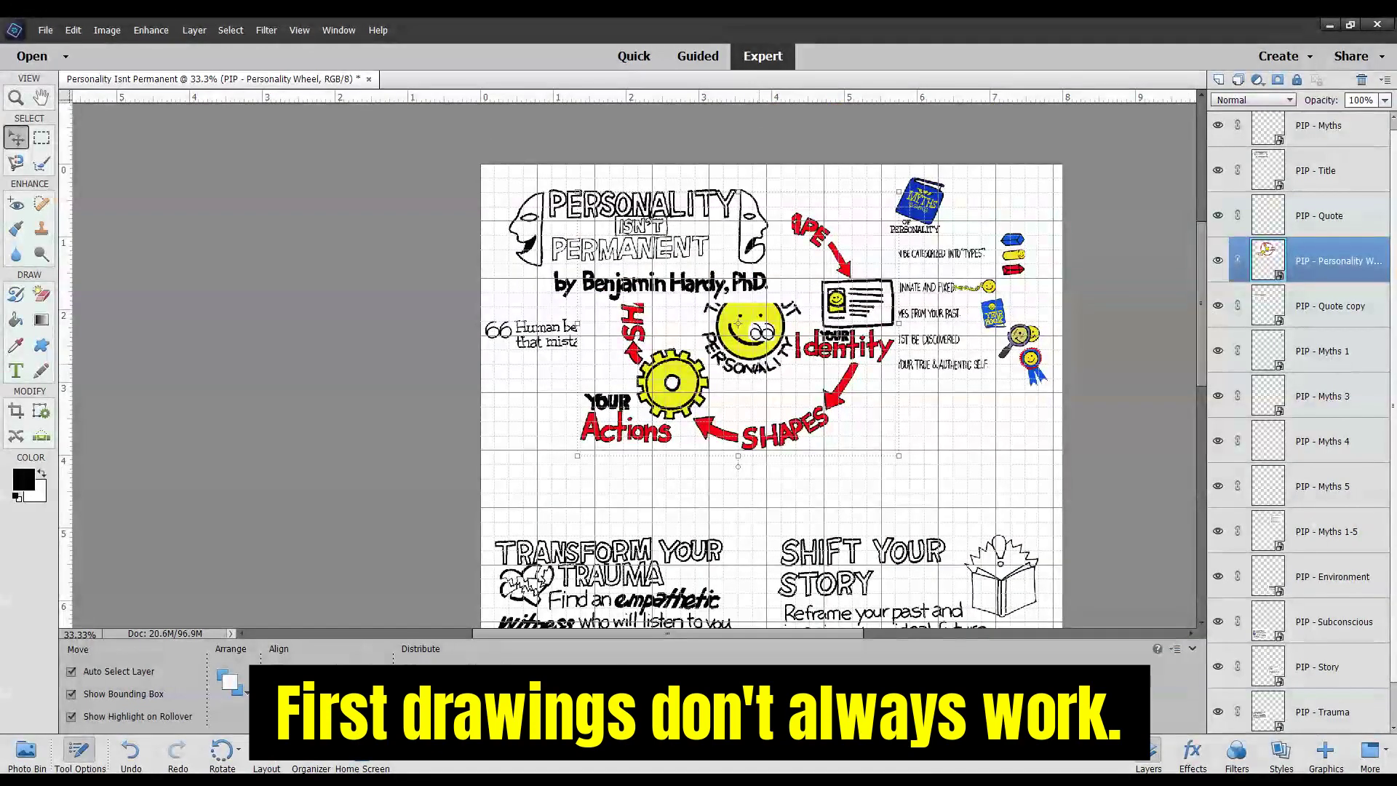
key(Delete)
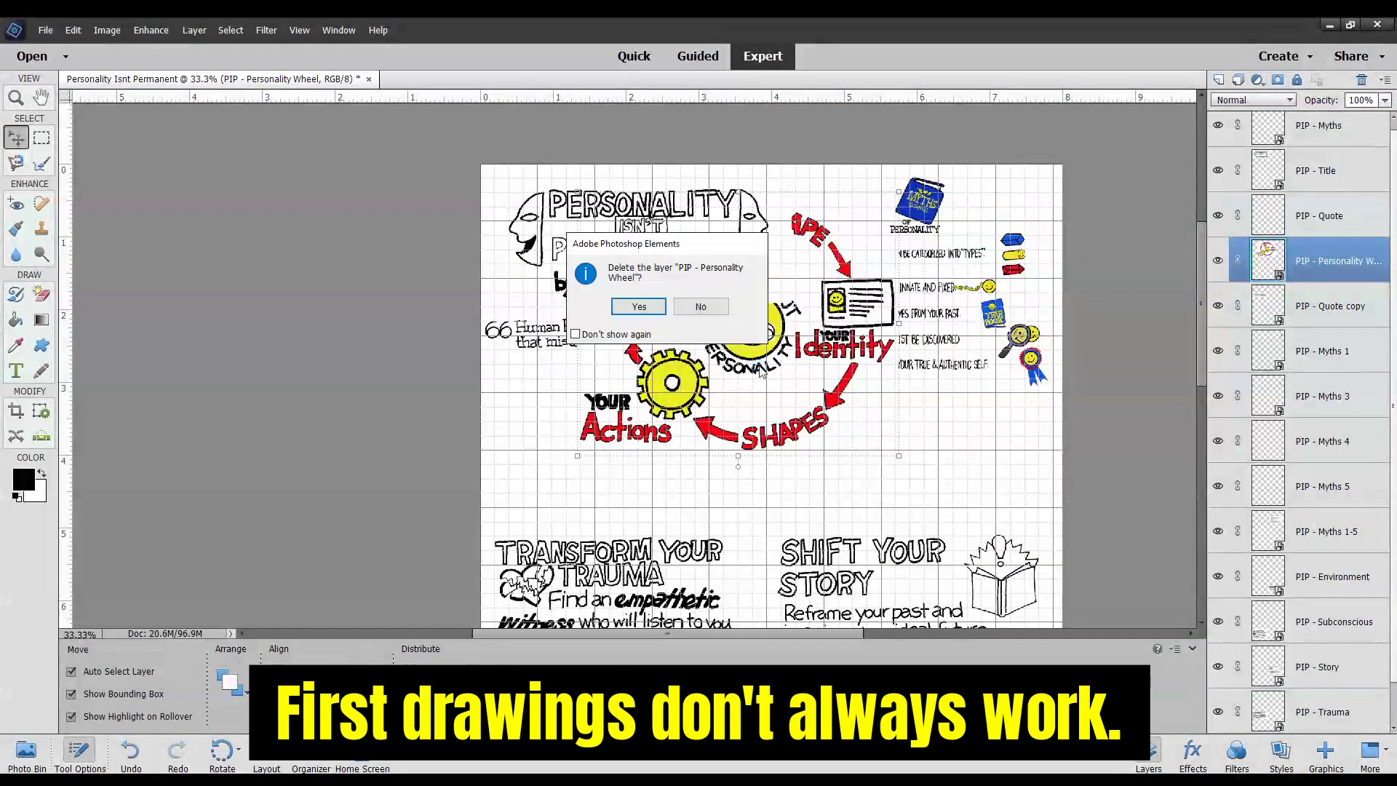
click(639, 309)
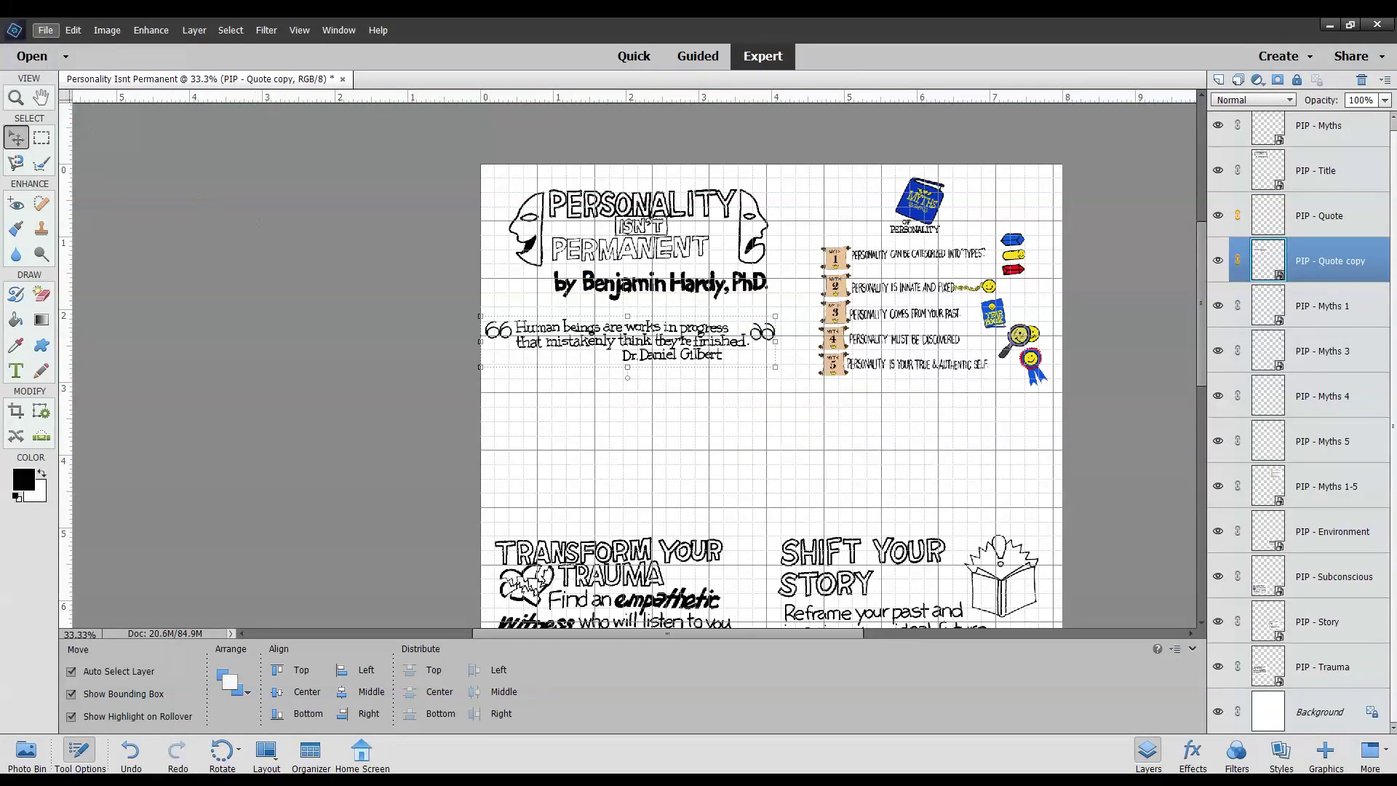
Place PIP - Personality Line.jpg at 100% across the page between the quote and the four lower drawings
double_click(650, 299)
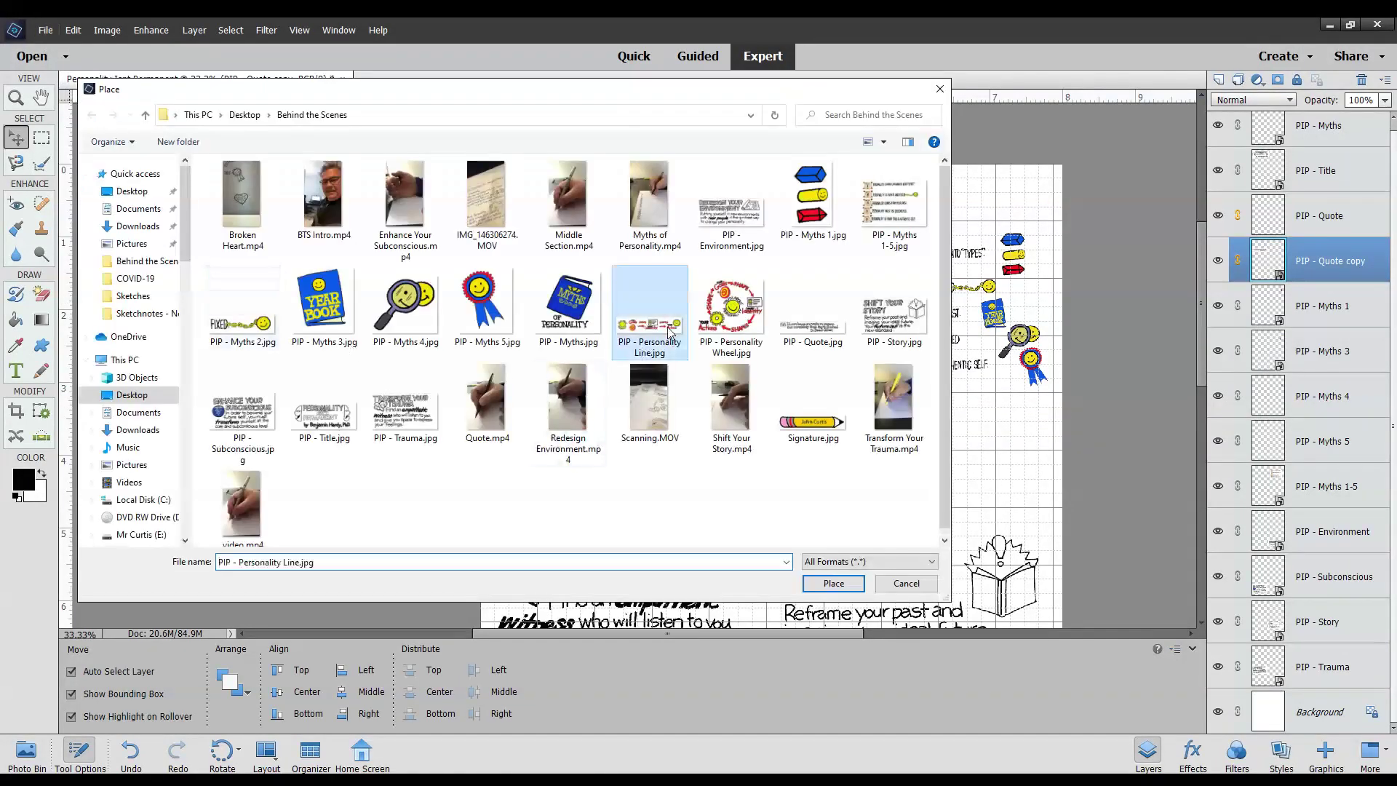
drag(757, 378, 893, 473)
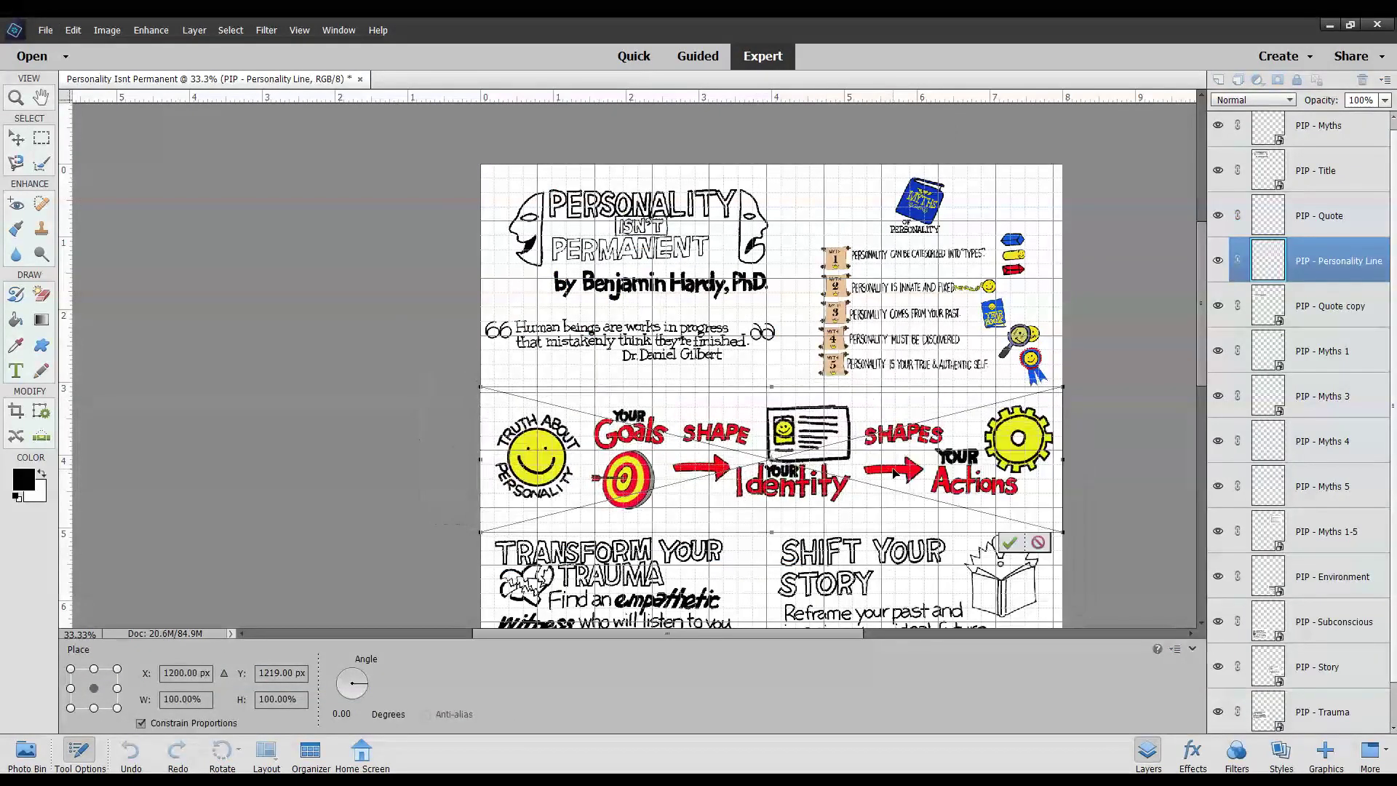
click(1009, 543)
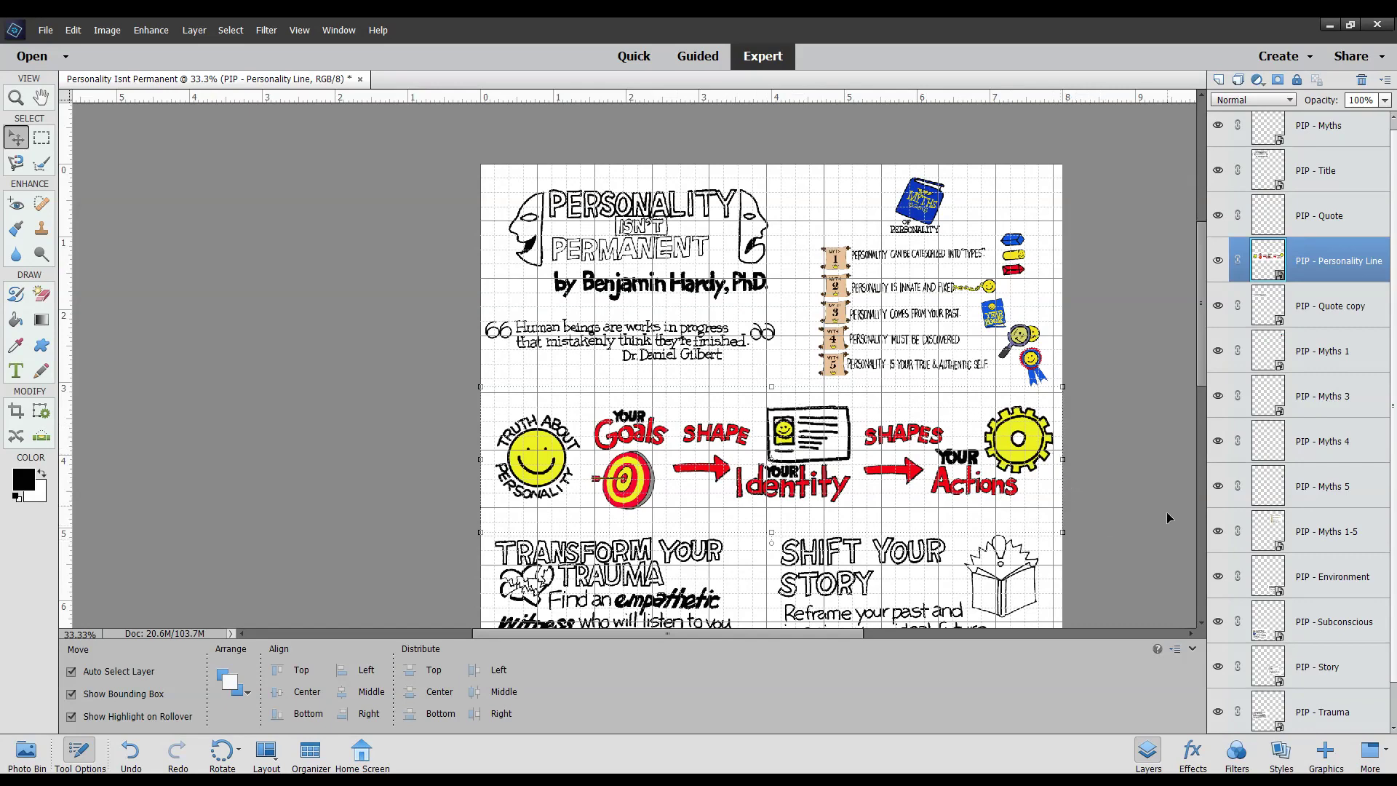
Hide the grid and review the layout of the whole page
mouse_move(1198, 371)
mouse_down()
mouse_move(1202, 468)
mouse_move(1201, 371)
mouse_up()
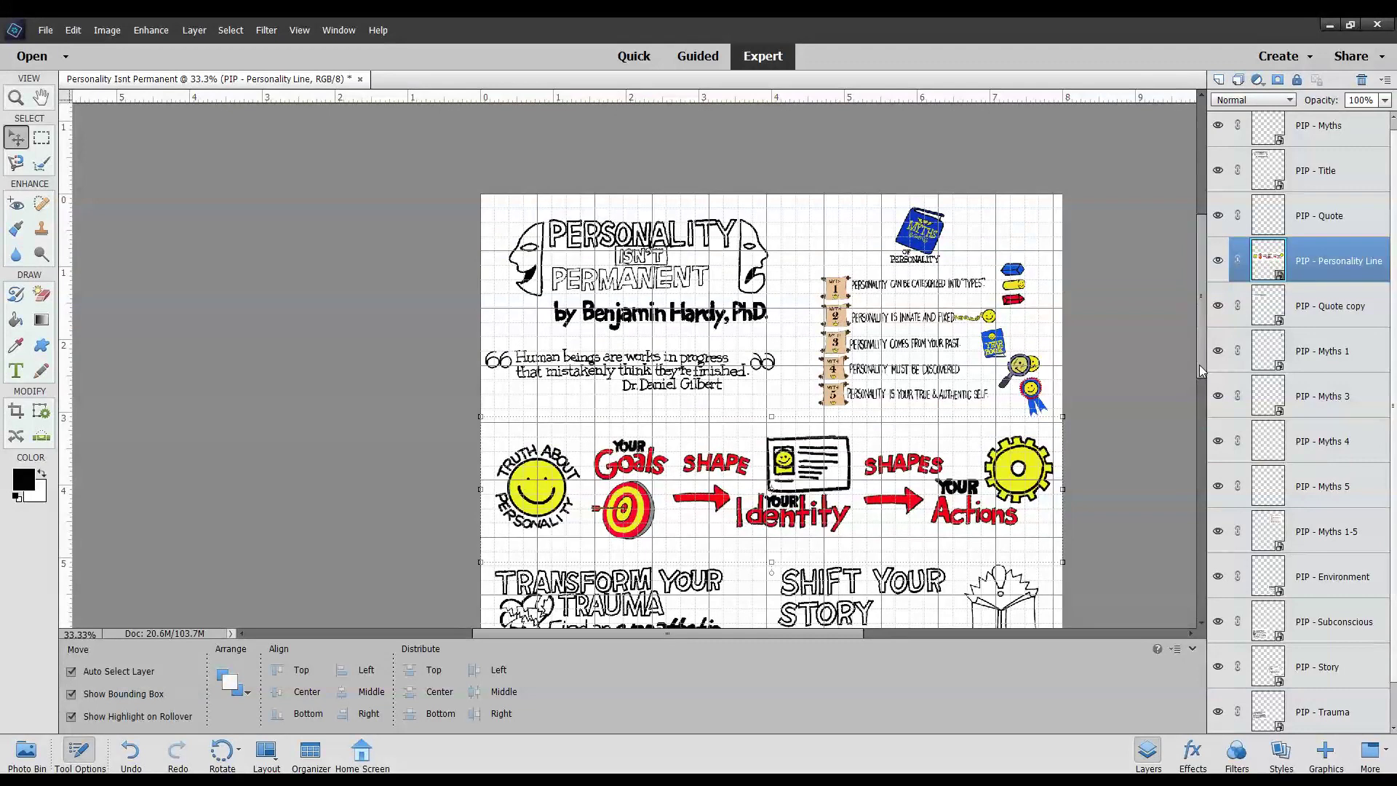
key(ctrl+minus)
key(ctrl+minus)
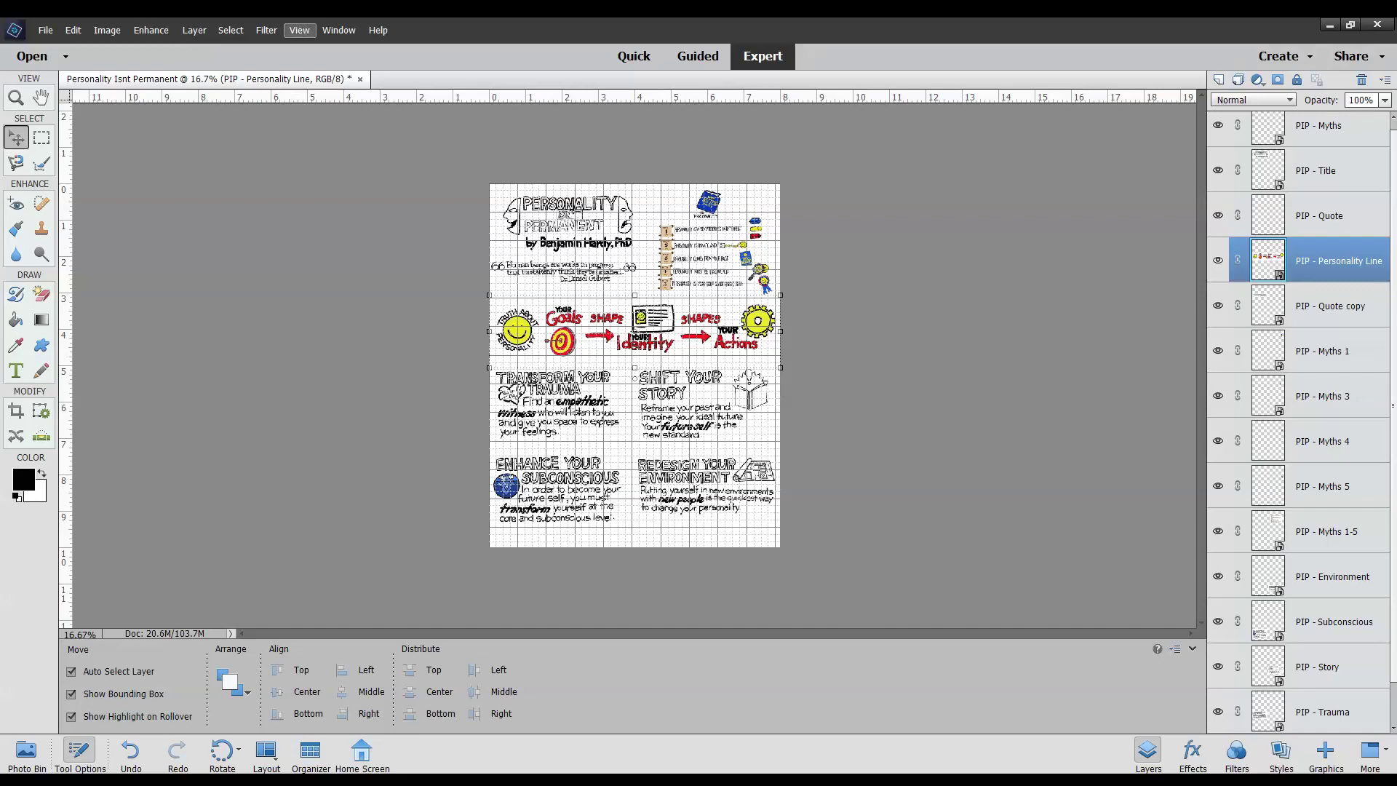
click(719, 427)
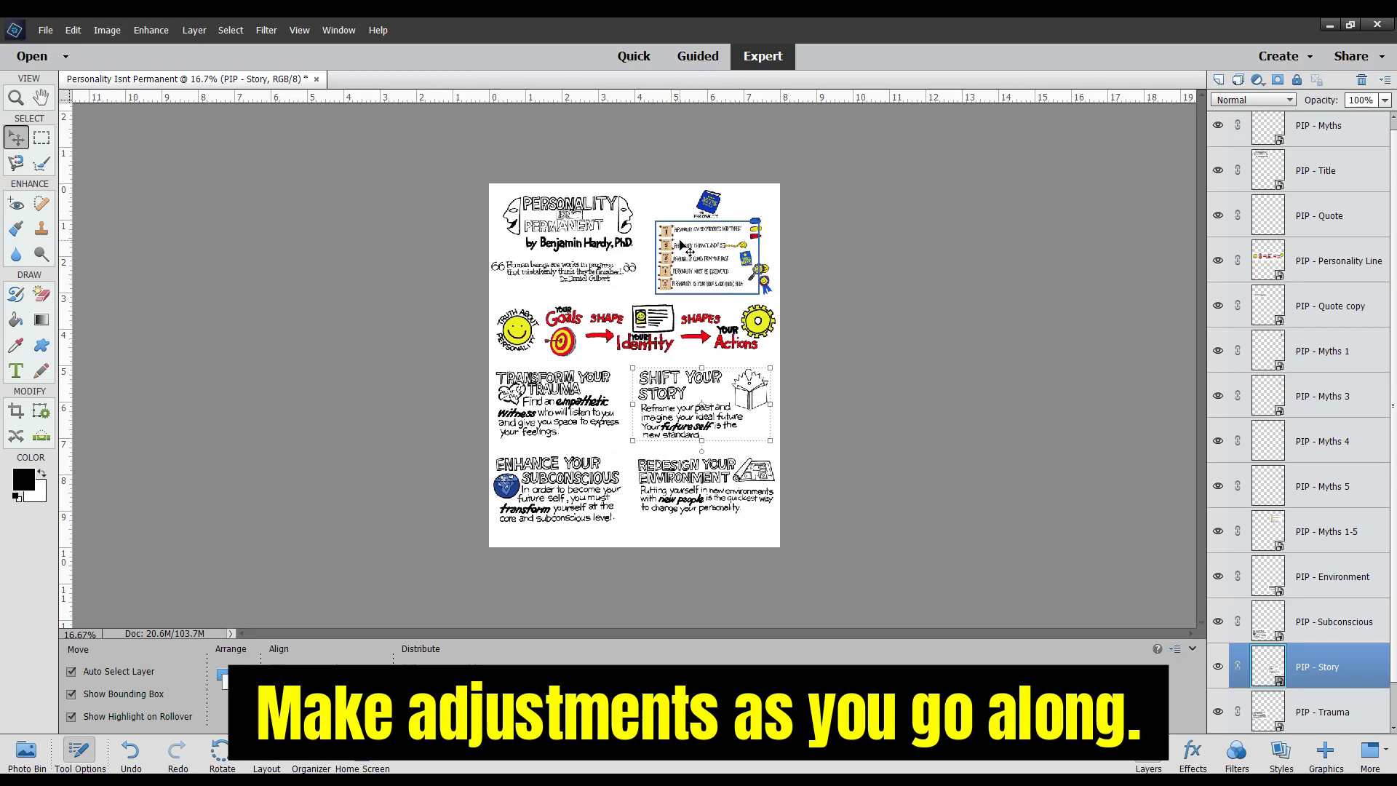
Enlarge the Myths 1-5 list proportionally and position it just below the Myths of Personality book
key(ctrl+equal)
key(ctrl+equal)
key(ctrl+equal)
key(ctrl+equal)
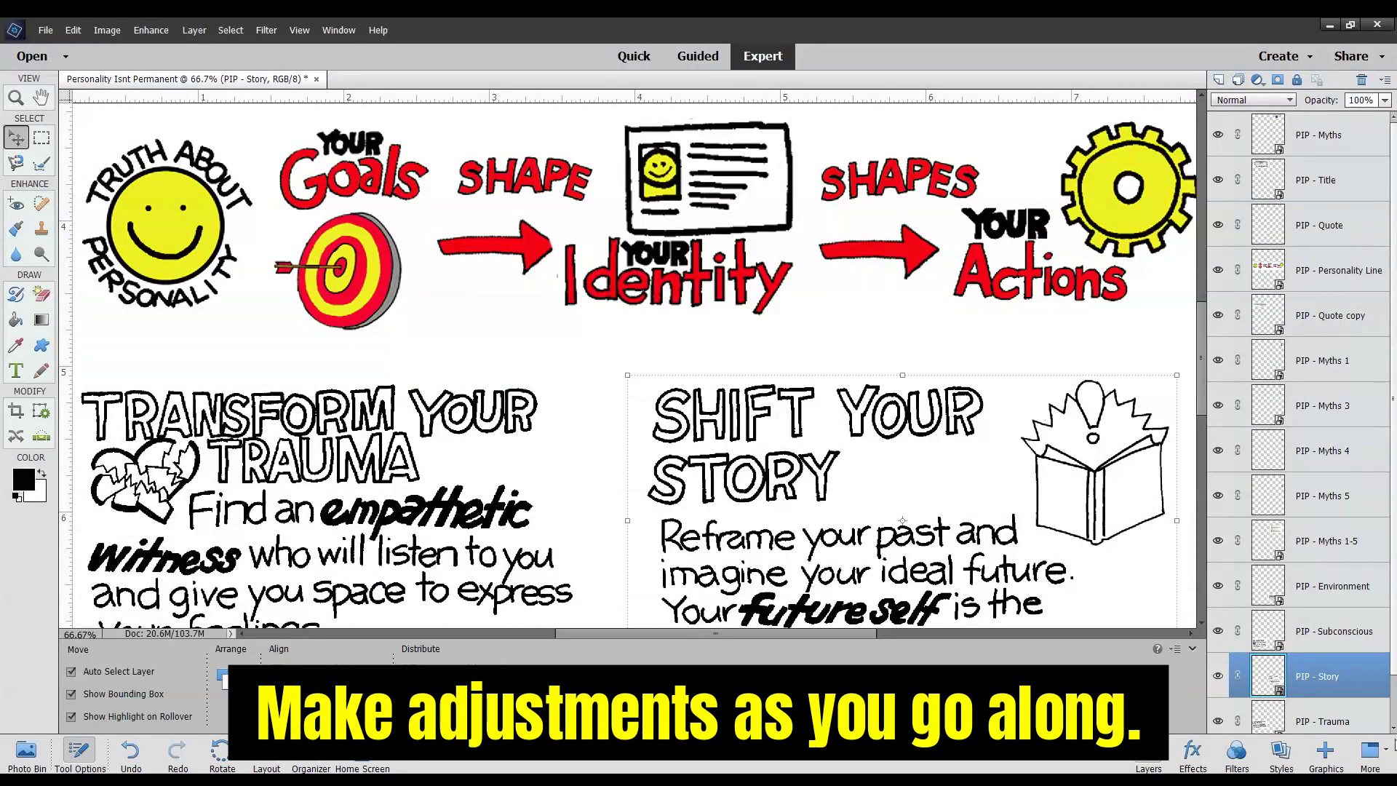
scroll(1393, 720, down, 1)
scroll(1204, 306, up, 10)
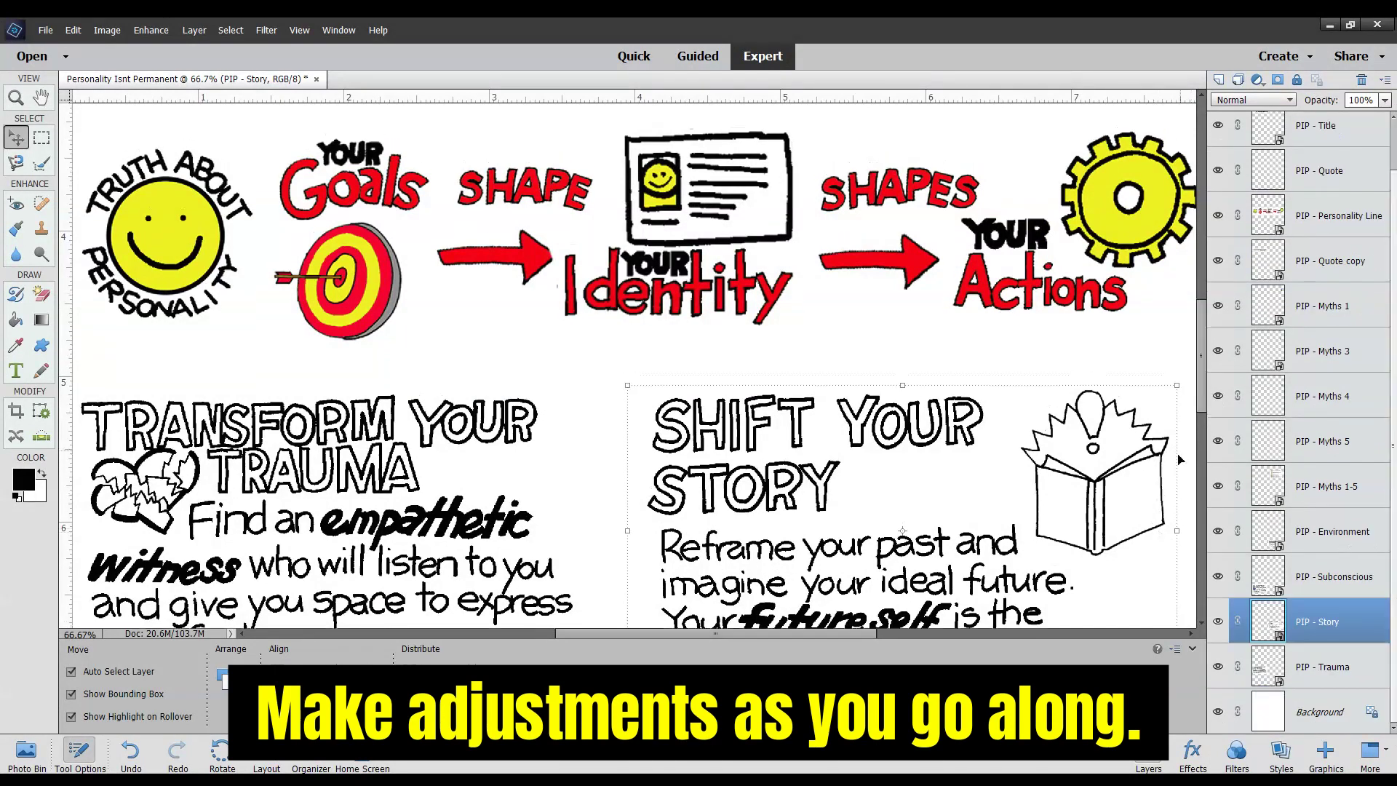
scroll(1209, 202, down, 5)
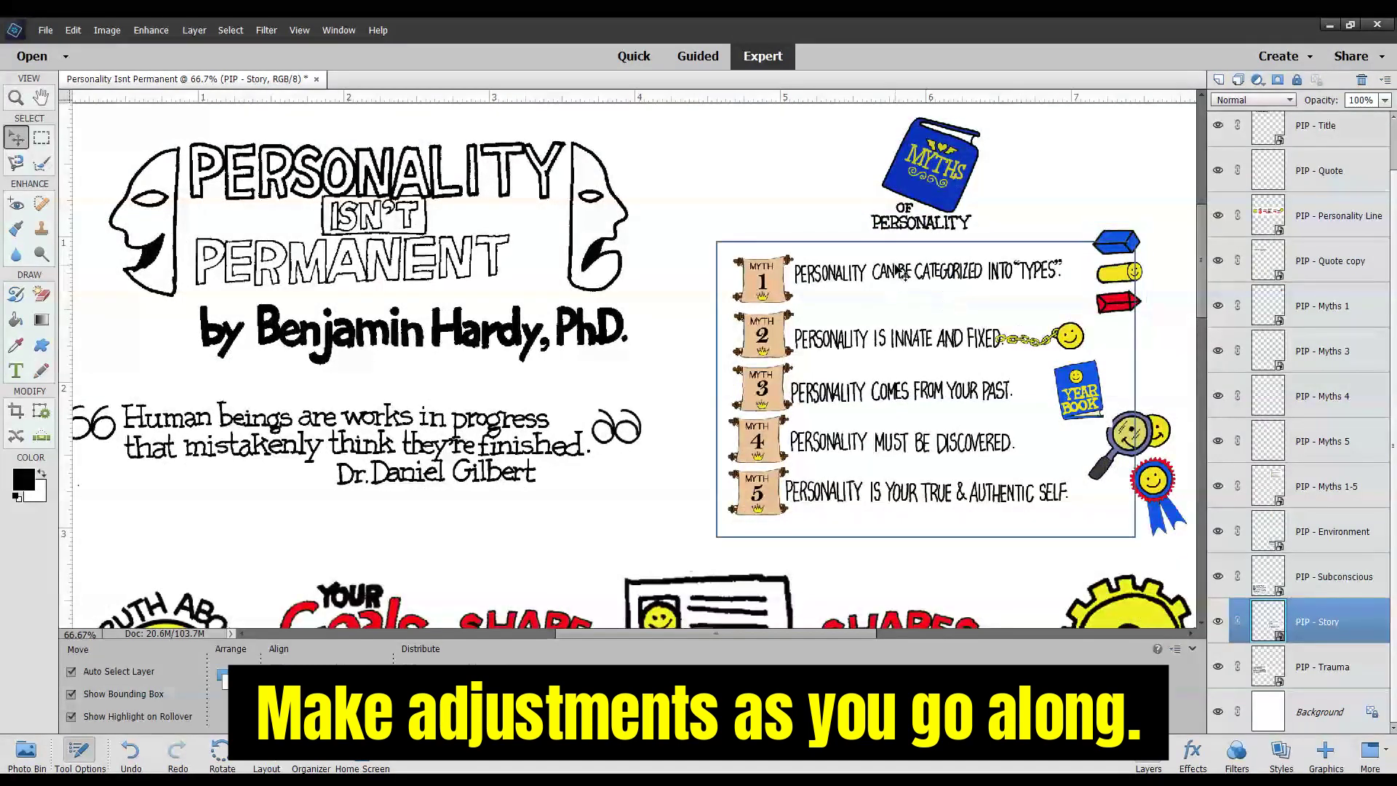
click(917, 218)
click(862, 285)
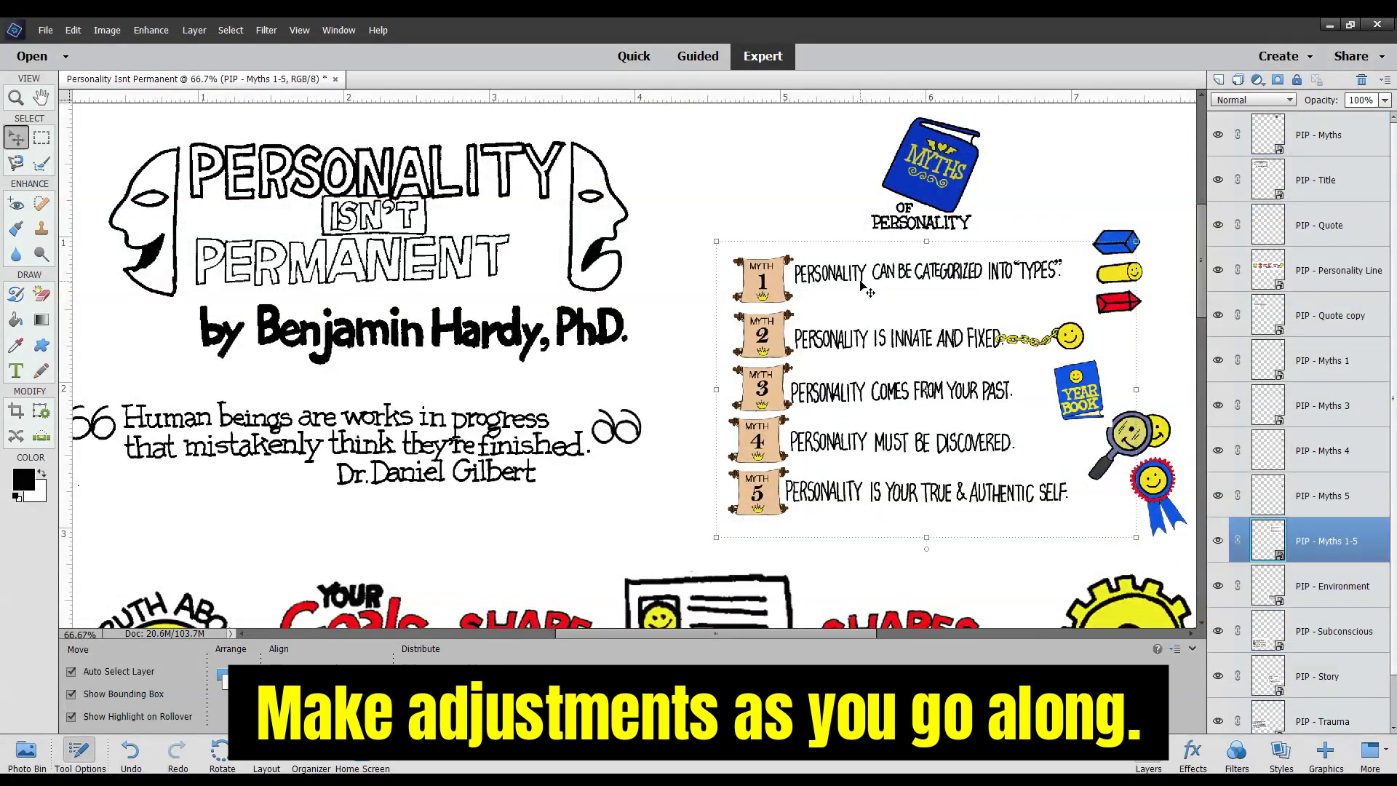
click(1125, 240)
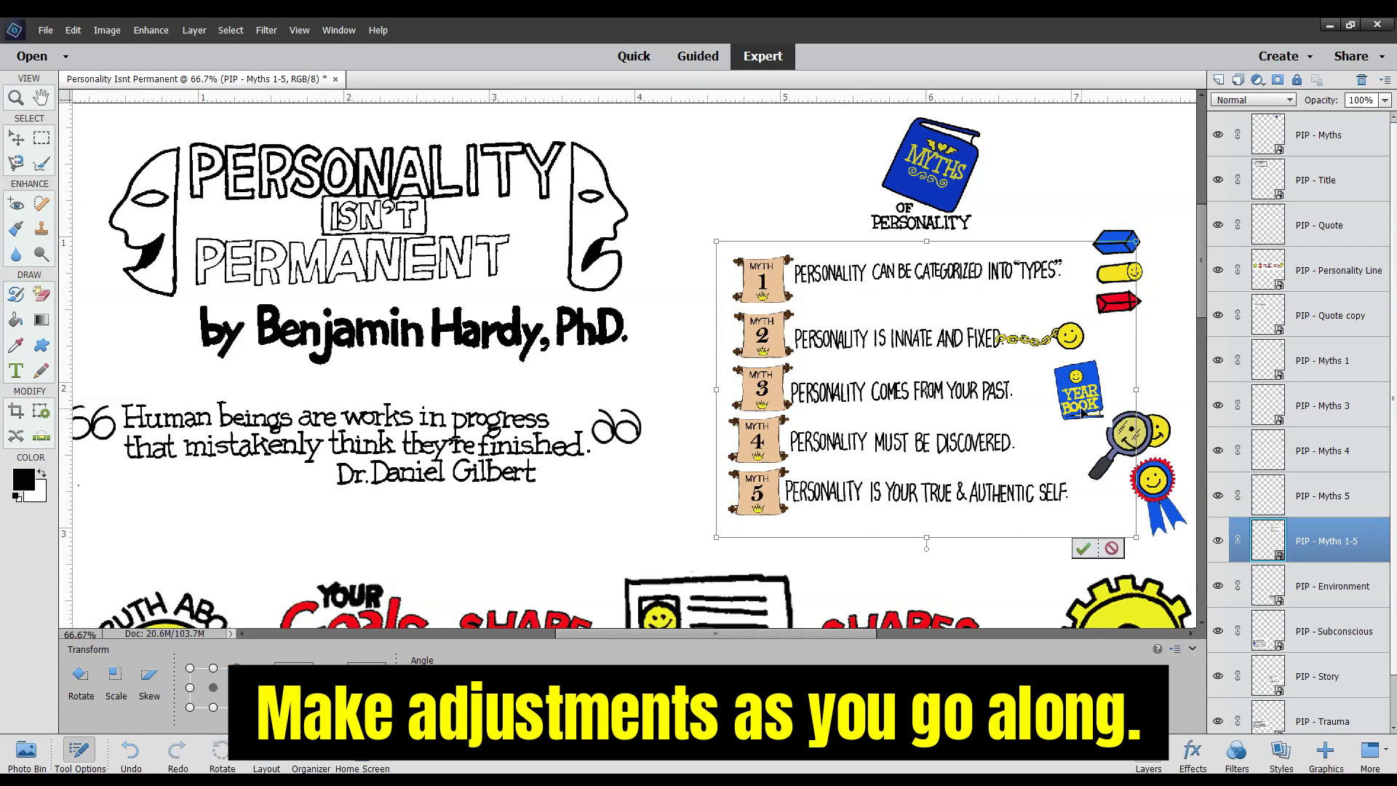
drag(717, 240, 662, 204)
drag(880, 389, 883, 415)
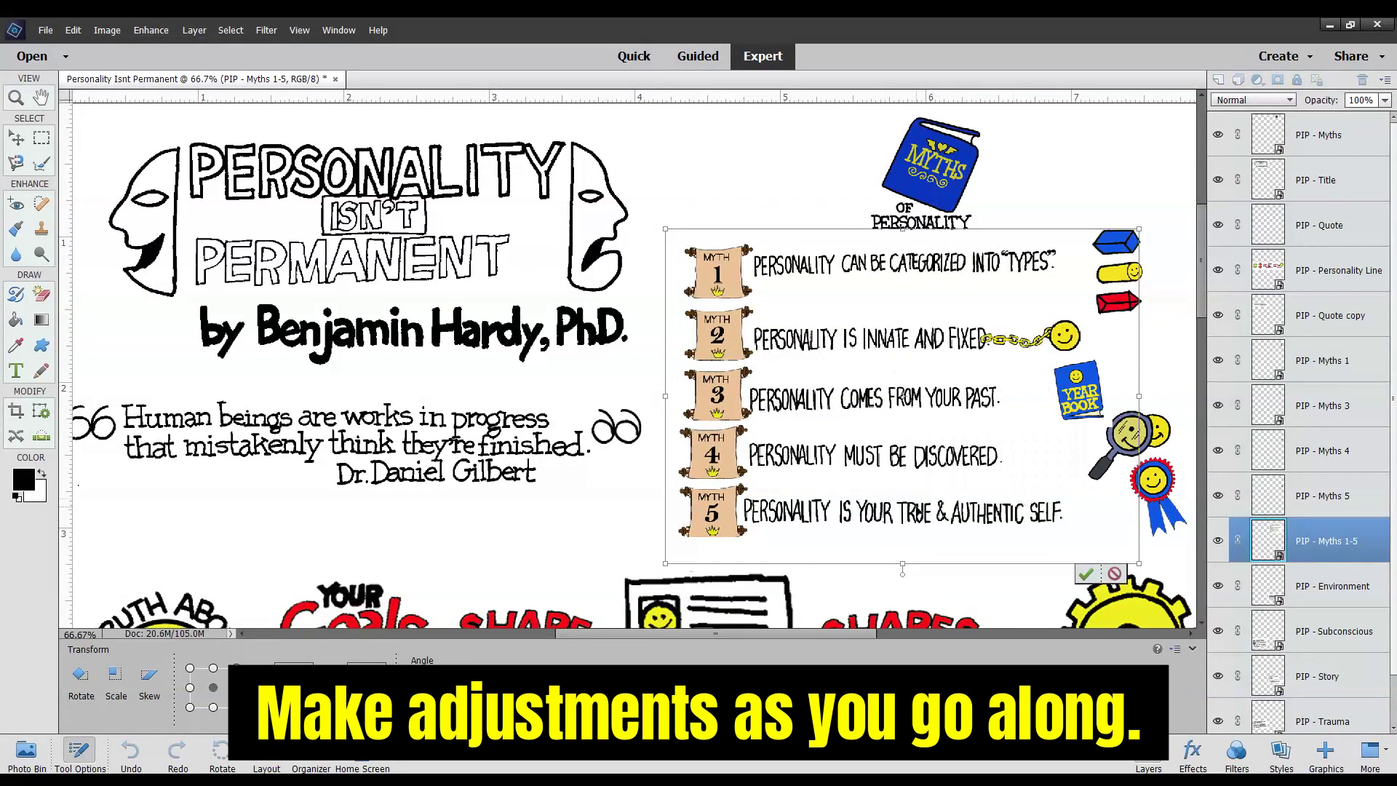
drag(1138, 562, 1153, 573)
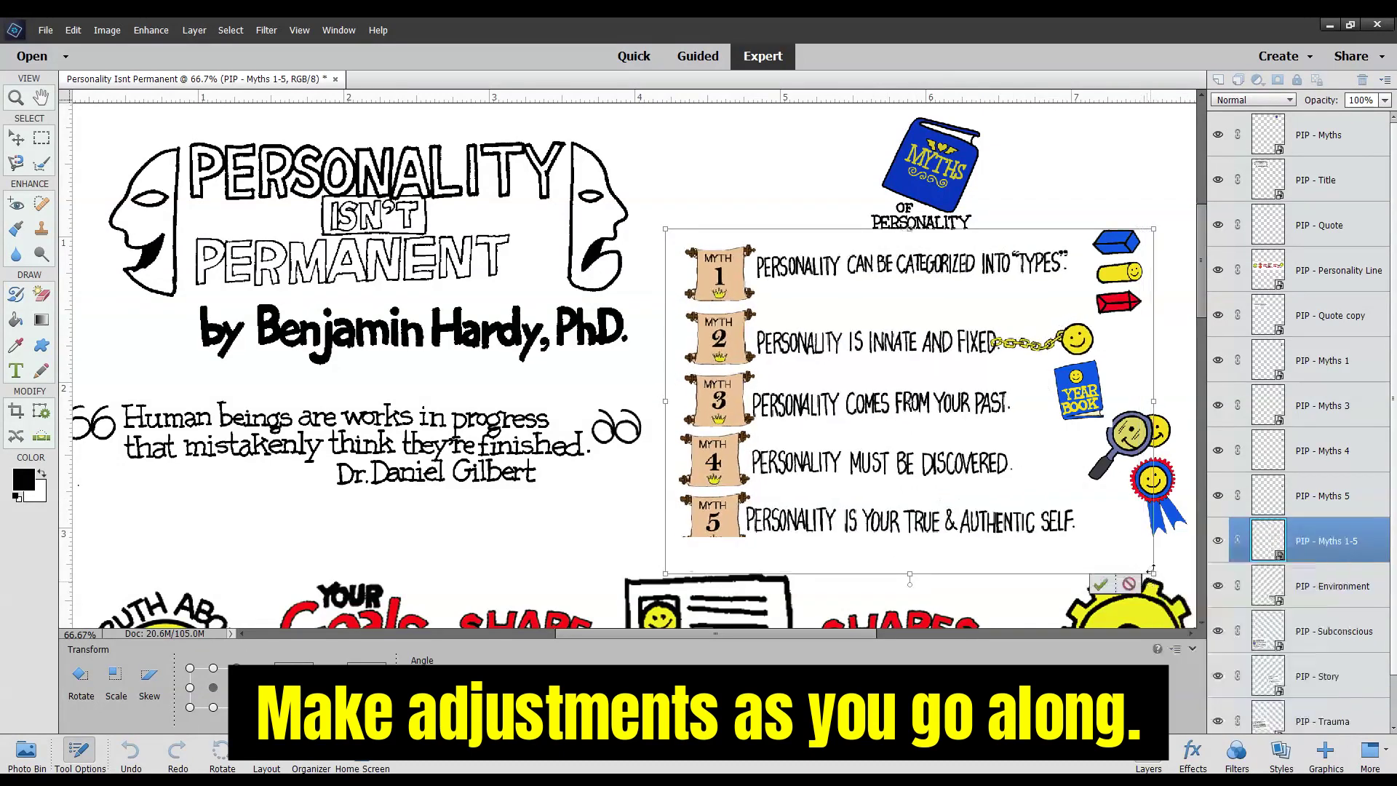
click(1100, 586)
Move the three coloured blocks up beside myth 1, and shrink and move the magnifying glass beside myth 4
drag(1128, 296, 1106, 273)
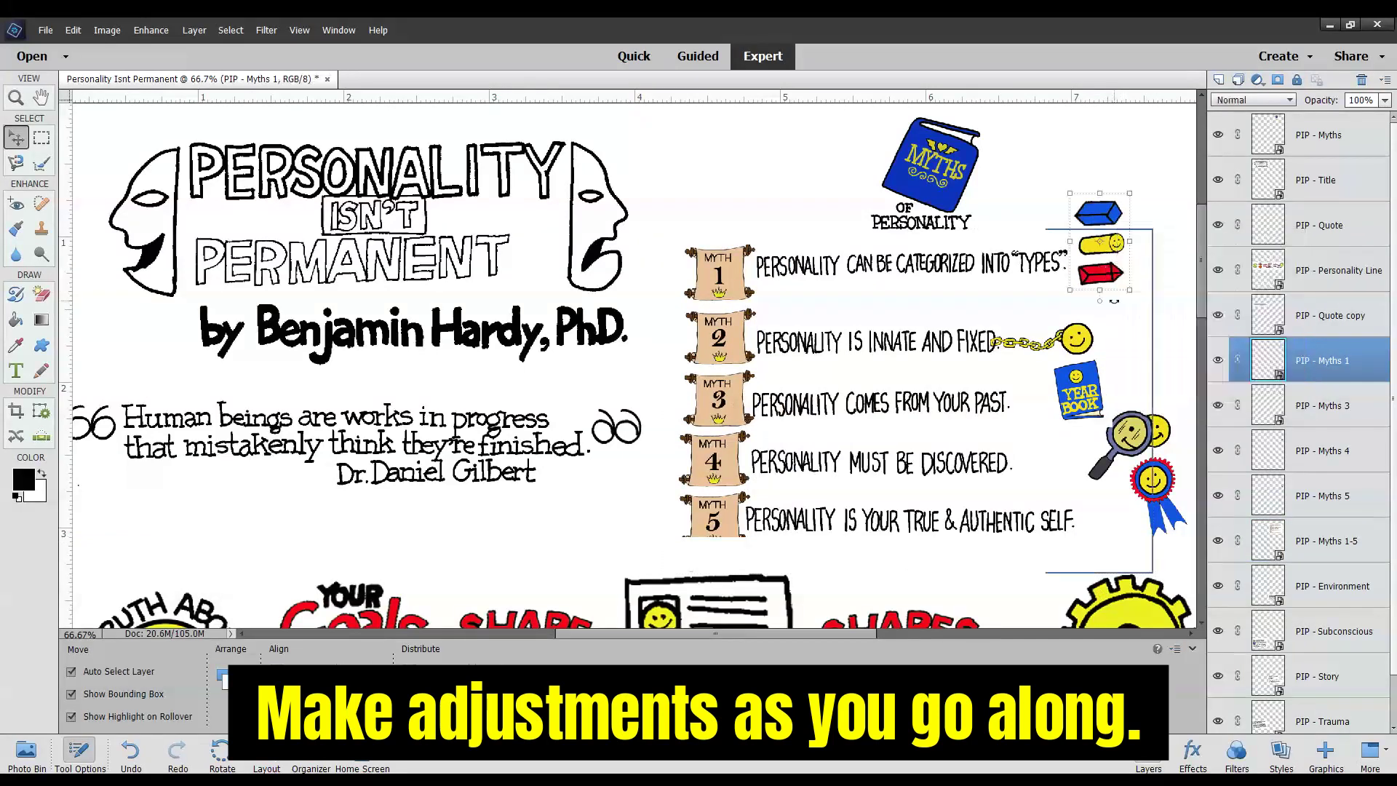
drag(1127, 449, 1061, 462)
key(Return)
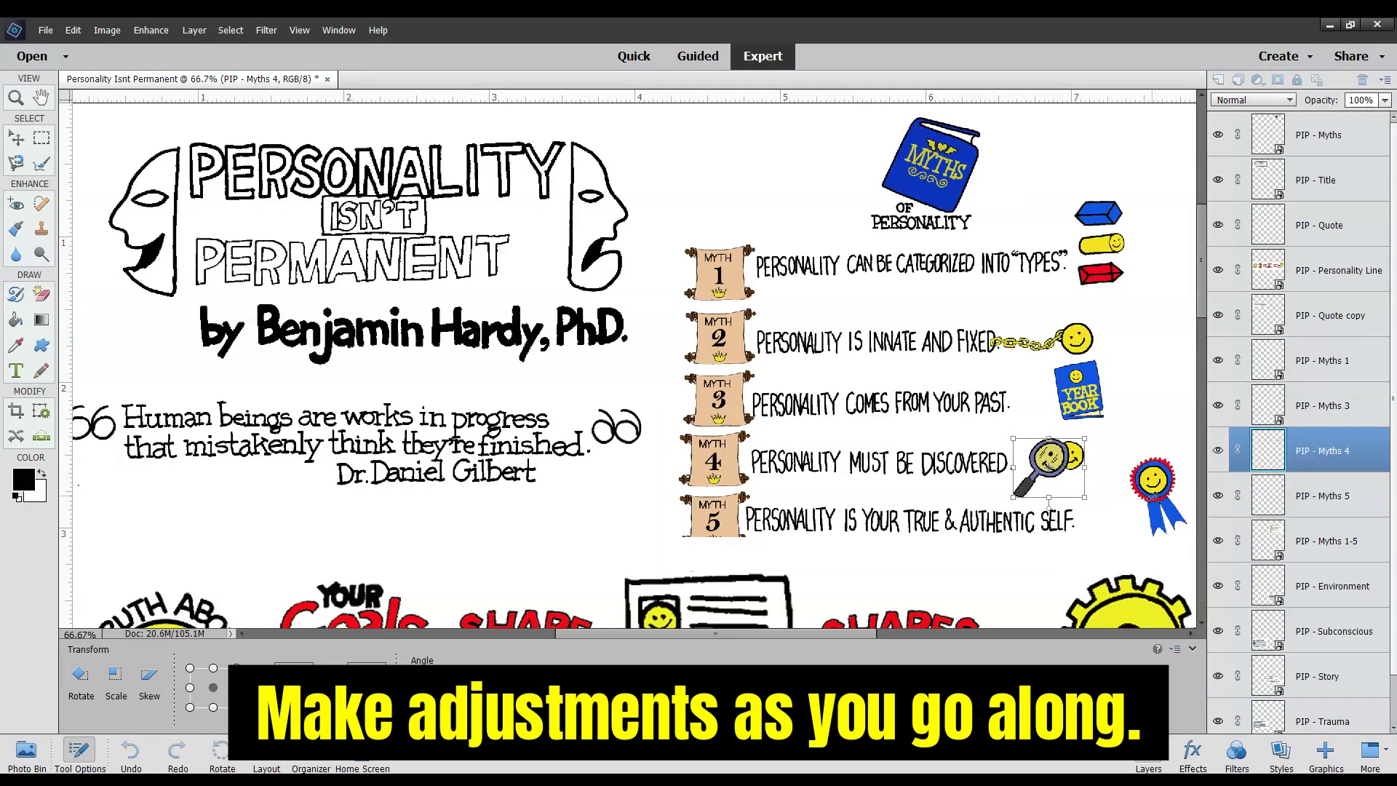
click(1037, 529)
Move the award ribbon beside myth 5 and raise the PIP - Myths 5 layer above PIP - Personality Line
drag(1153, 482, 1117, 525)
scroll(1117, 525, down, 1)
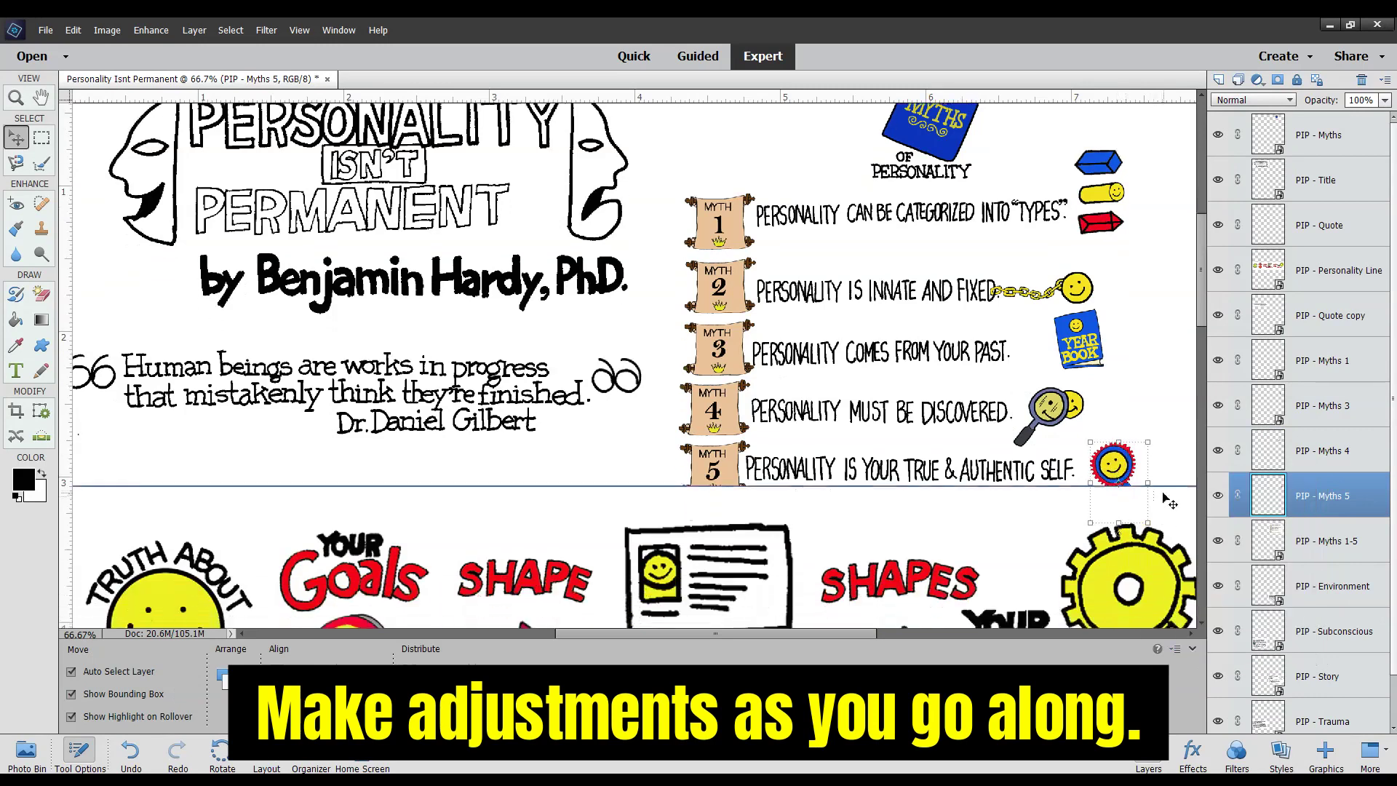
drag(1325, 499, 1330, 250)
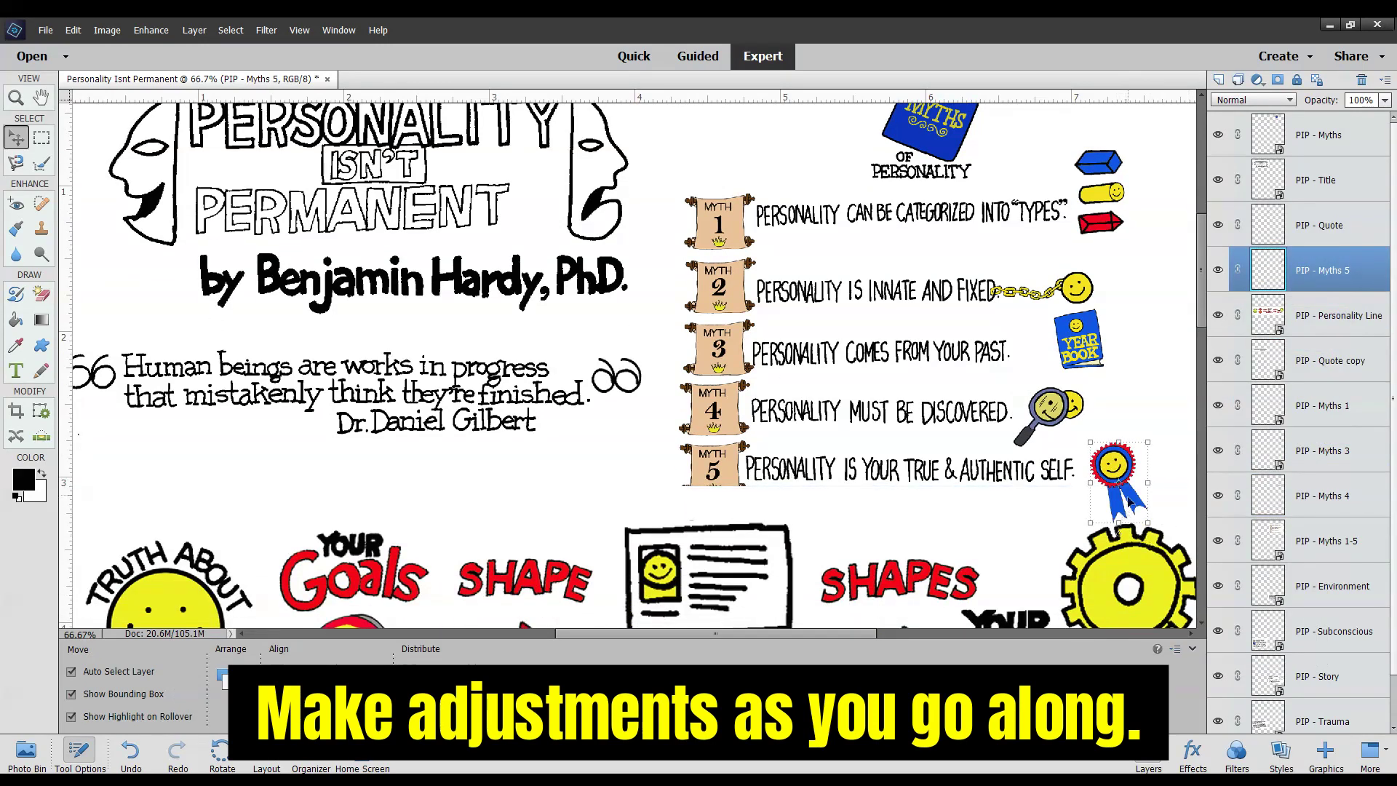
Scale the award ribbon proportionally to 82.50% and nudge it up beside the myth 5 text
mouse_move(1147, 523)
mouse_down()
mouse_move(1132, 498)
mouse_move(1139, 509)
mouse_up()
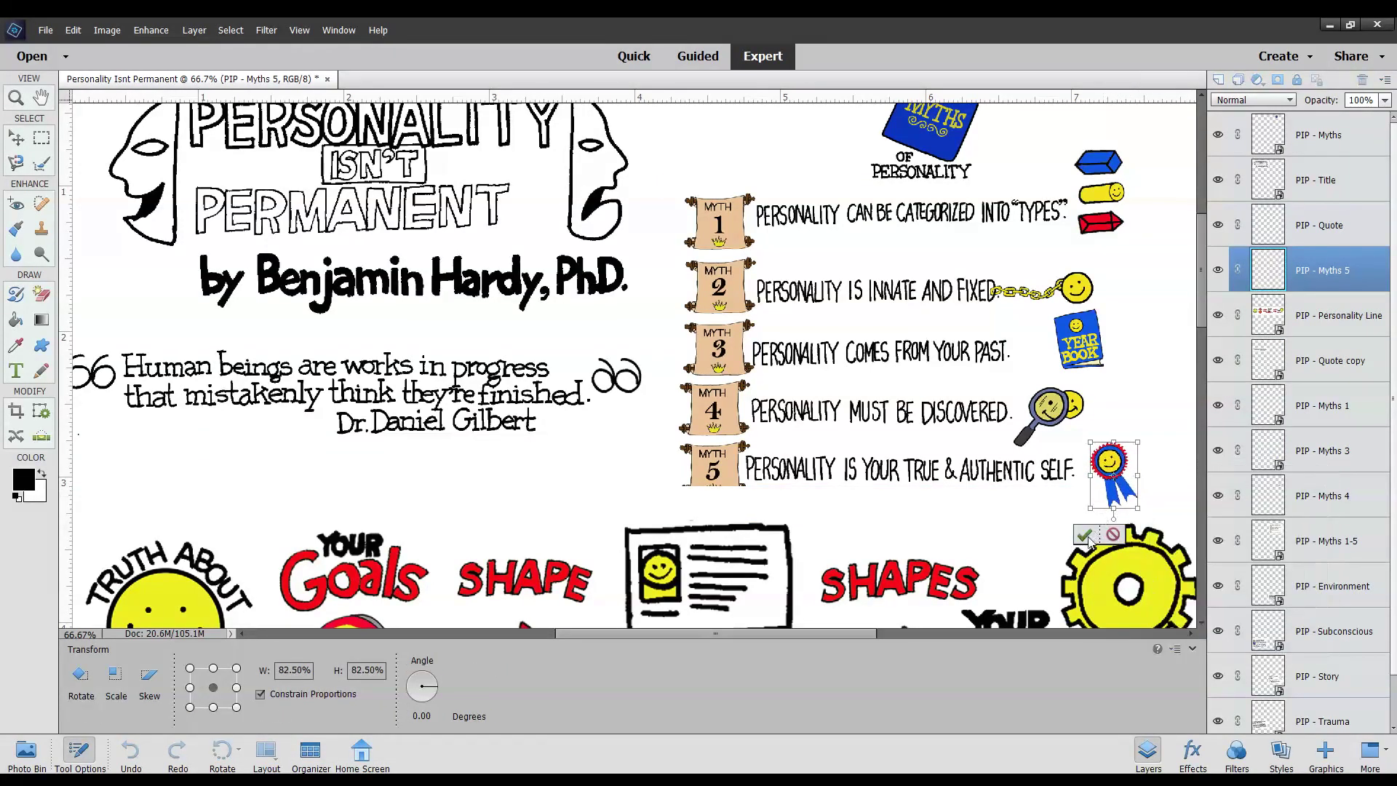
key(Return)
key(shift+Up)
key(shift+Up)
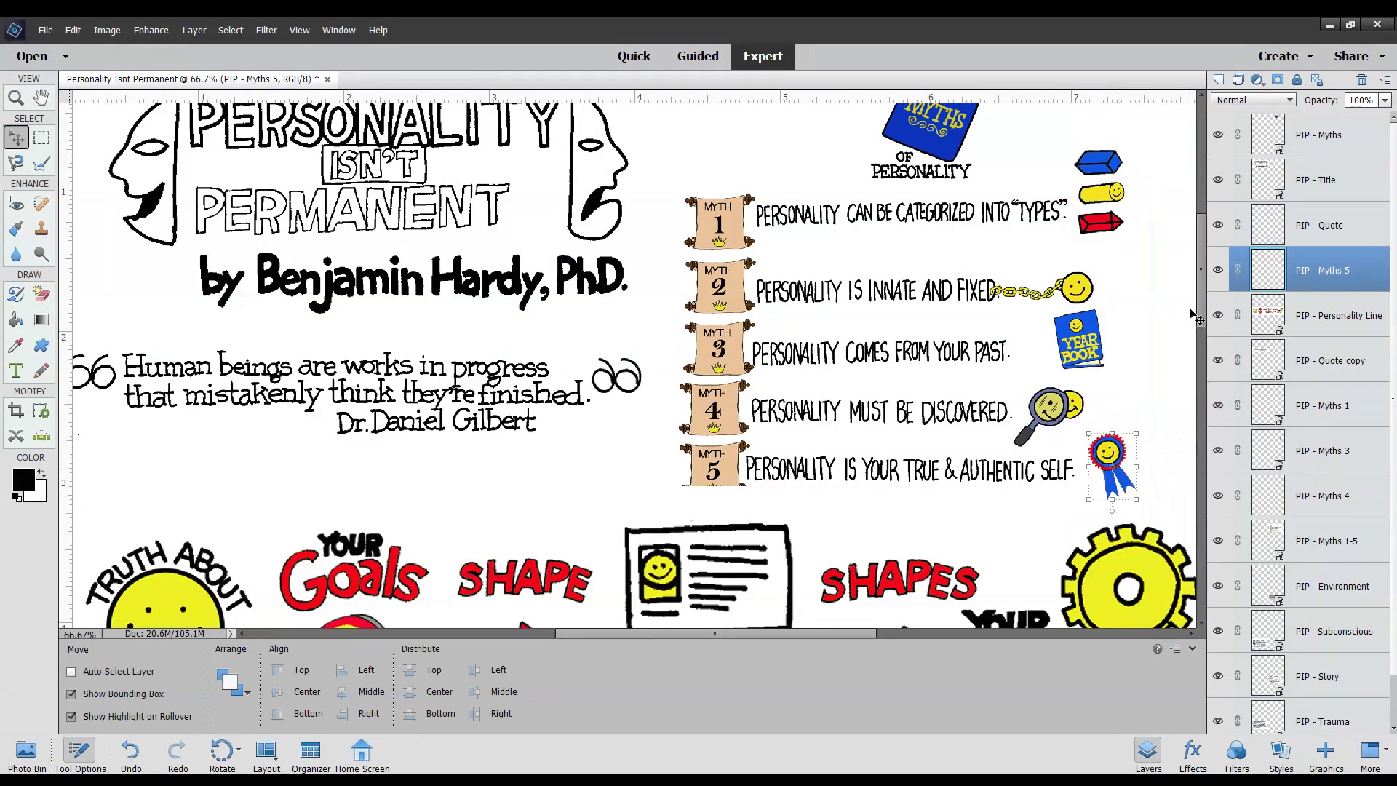
Move the Trauma, Story, Subconscious and Environment blocks together slightly down the page
key(ctrl+minus)
key(ctrl+minus)
key(ctrl+minus)
key(ctrl+minus)
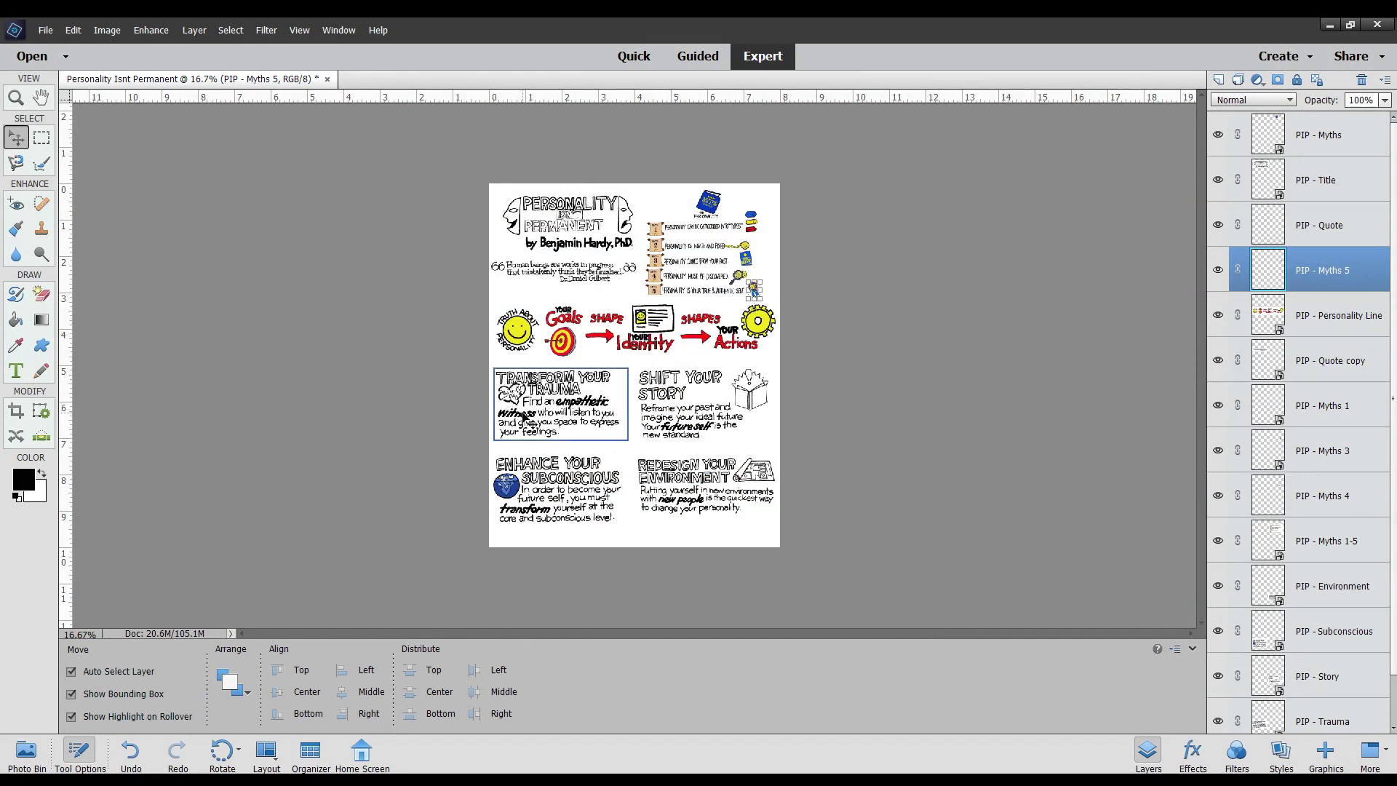
click(523, 416)
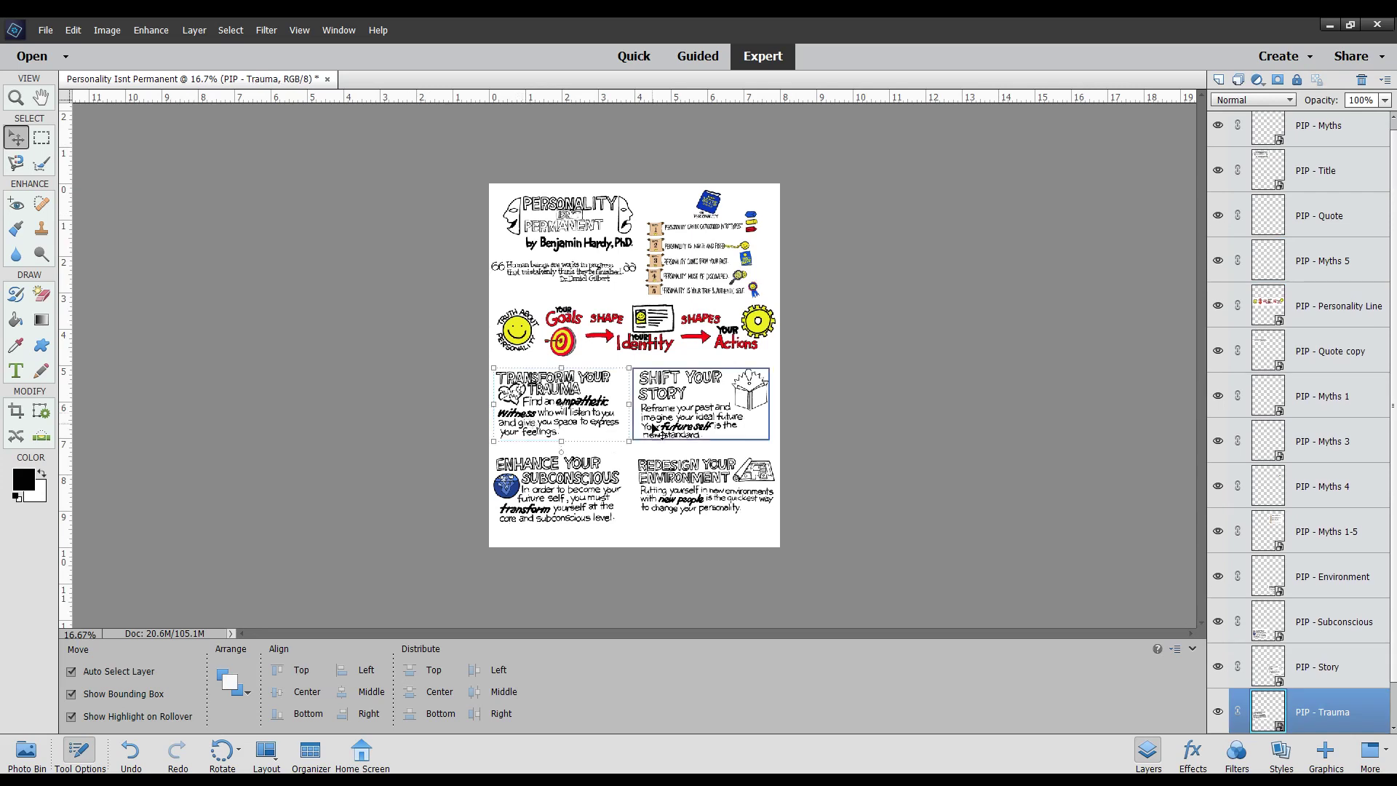
shift+click(677, 427)
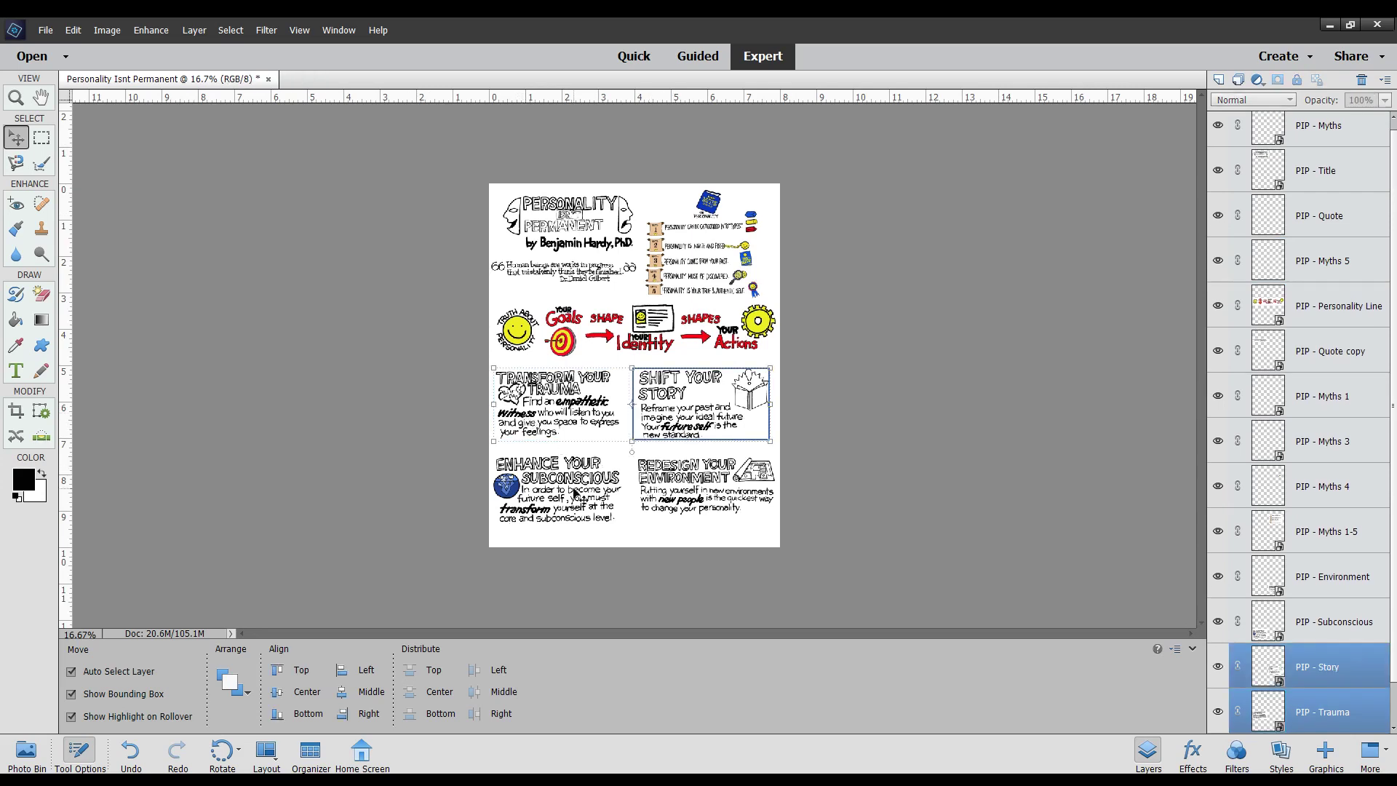
shift+click(706, 516)
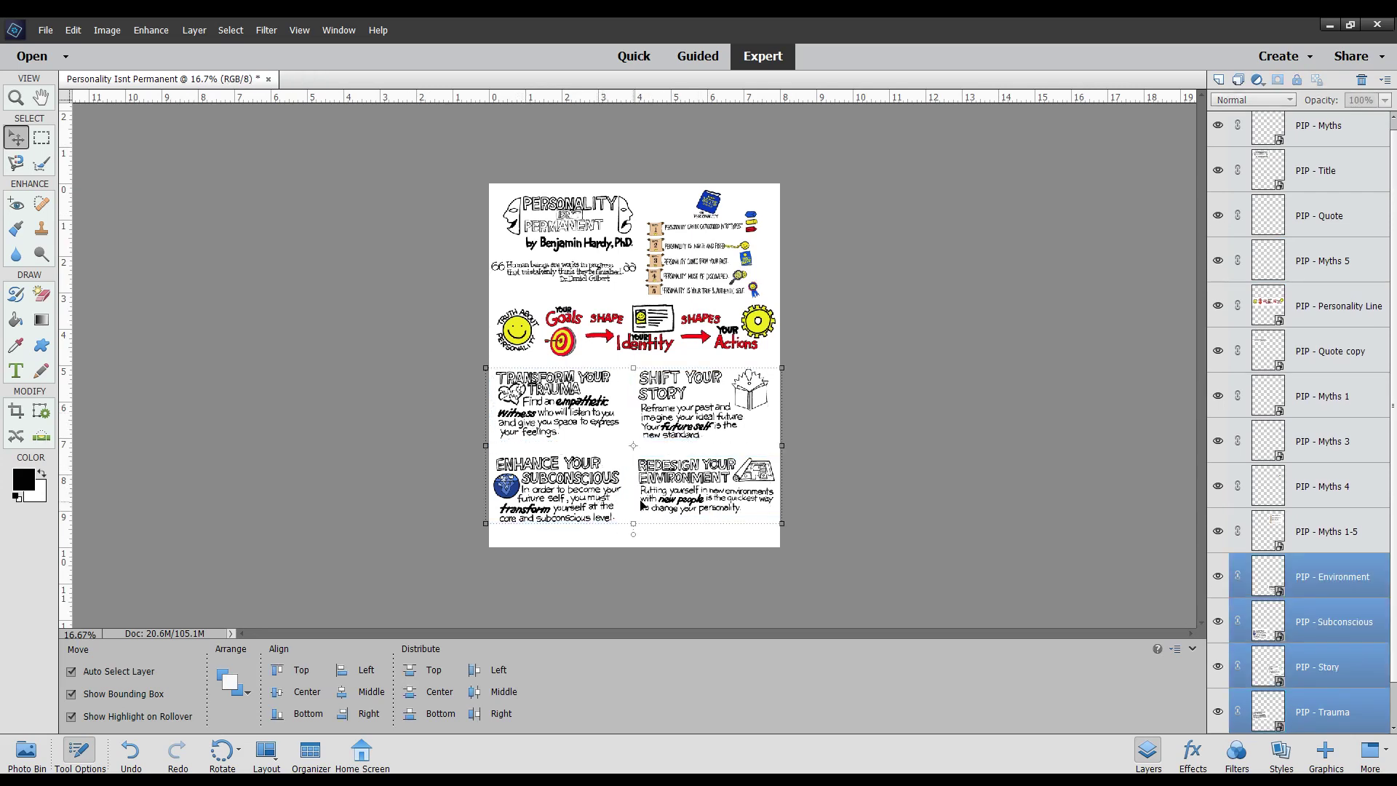
drag(664, 507, 666, 514)
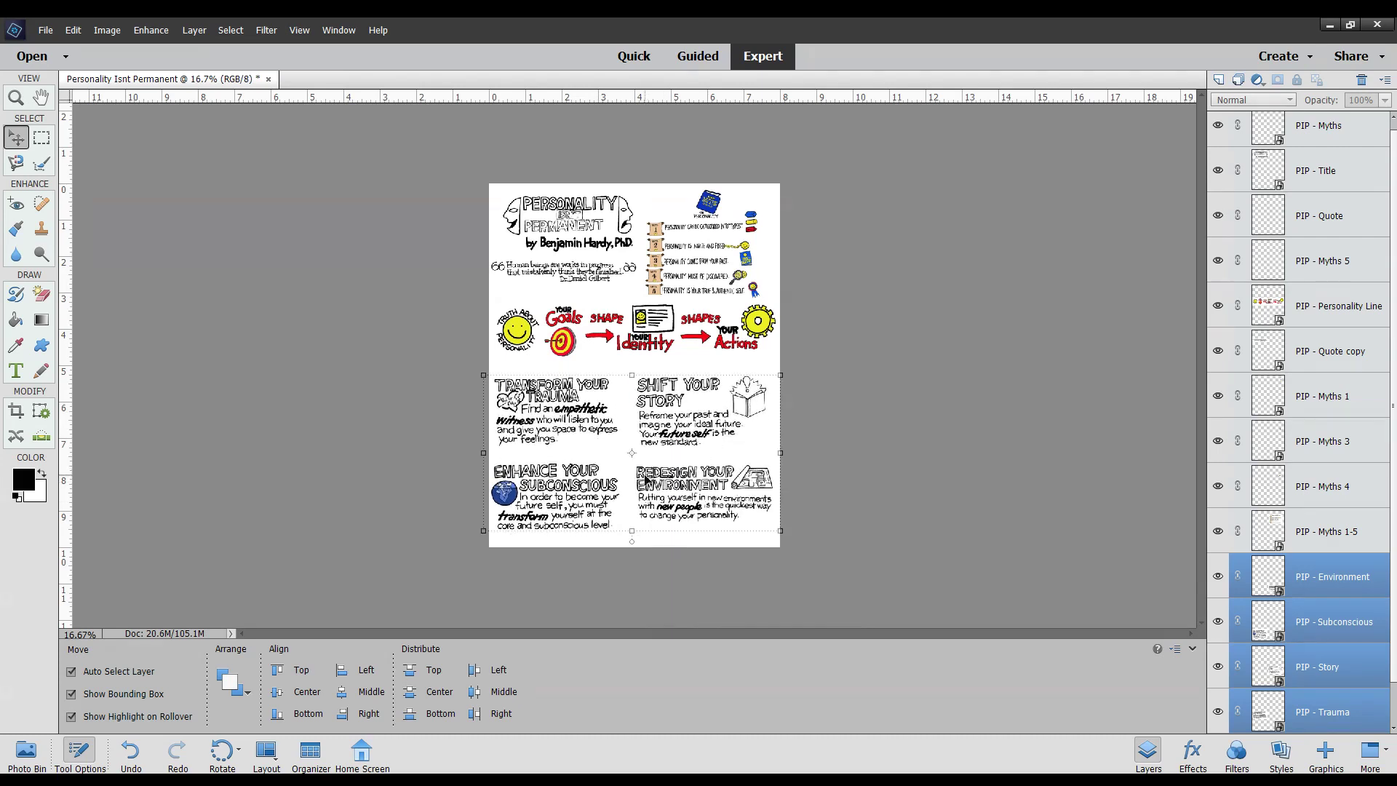
Nudge the Personality Line drawing down toward the Transform Your Trauma and Shift Your Story blocks
click(578, 341)
key(Down)
key(Down)
key(Down)
key(Down)
key(Down)
key(Down)
key(Down)
key(Down)
key(Down)
key(Down)
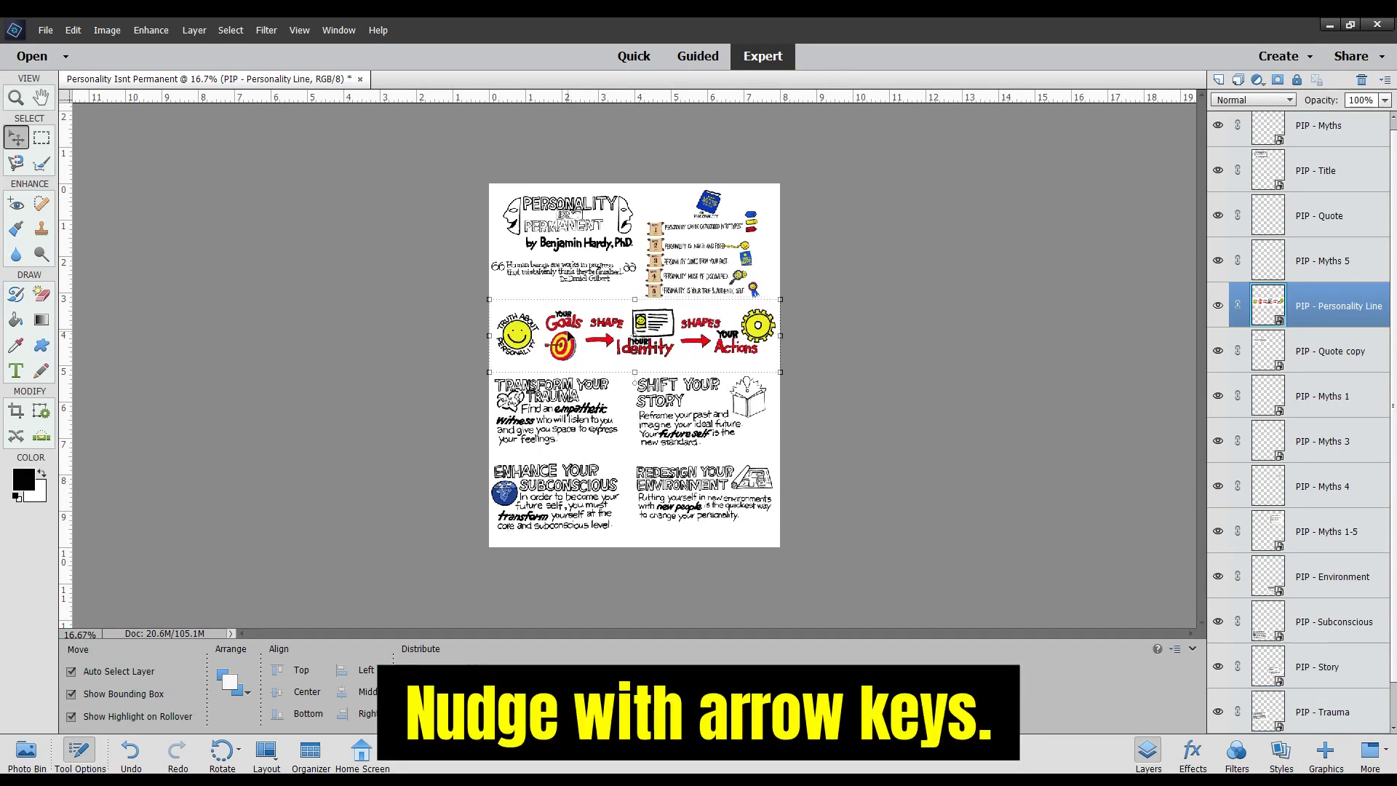
key(Down)
key(Down)
key(Down)
key(Down)
key(Down)
key(Down)
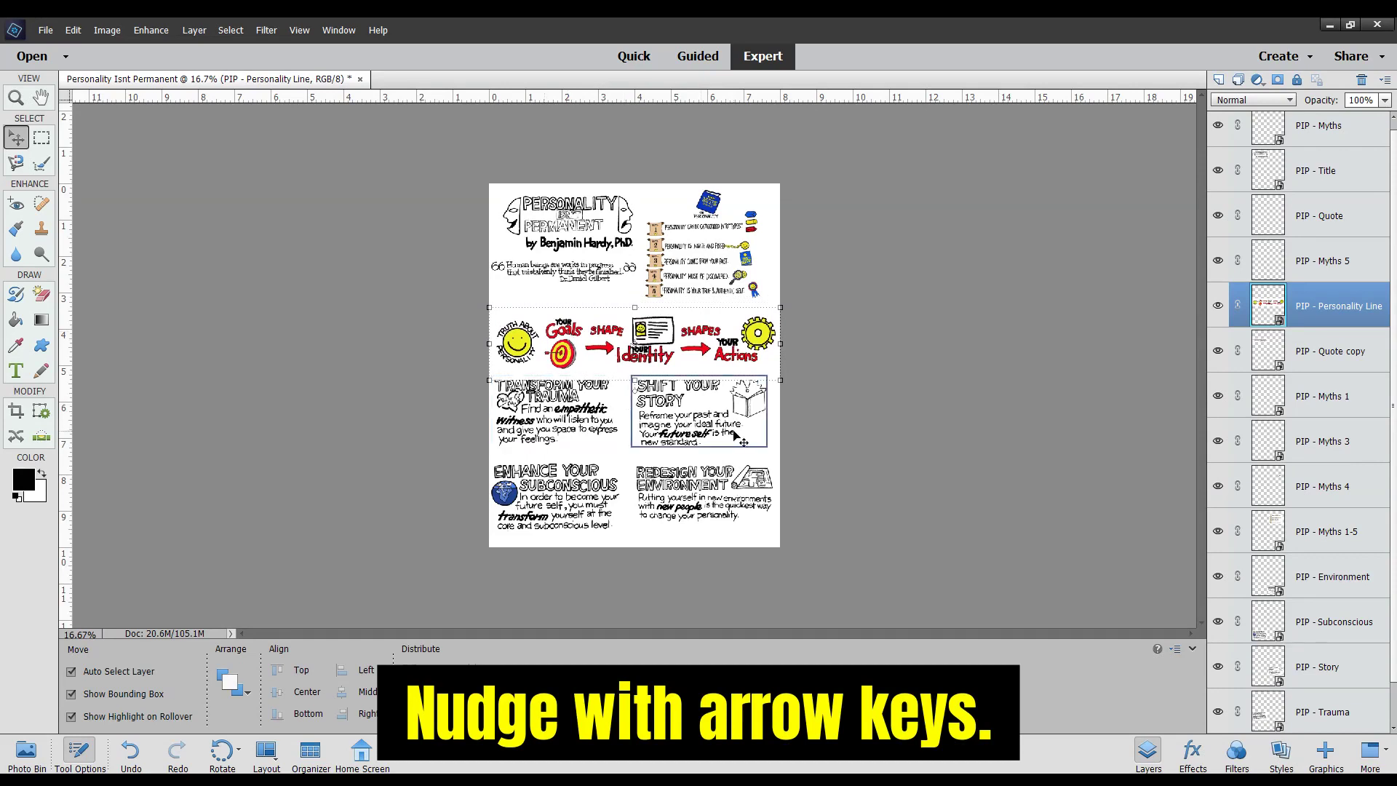
Reorder the PIP - Personality Line layer to just above the Background, and merge all visible layers
drag(1329, 308, 1264, 706)
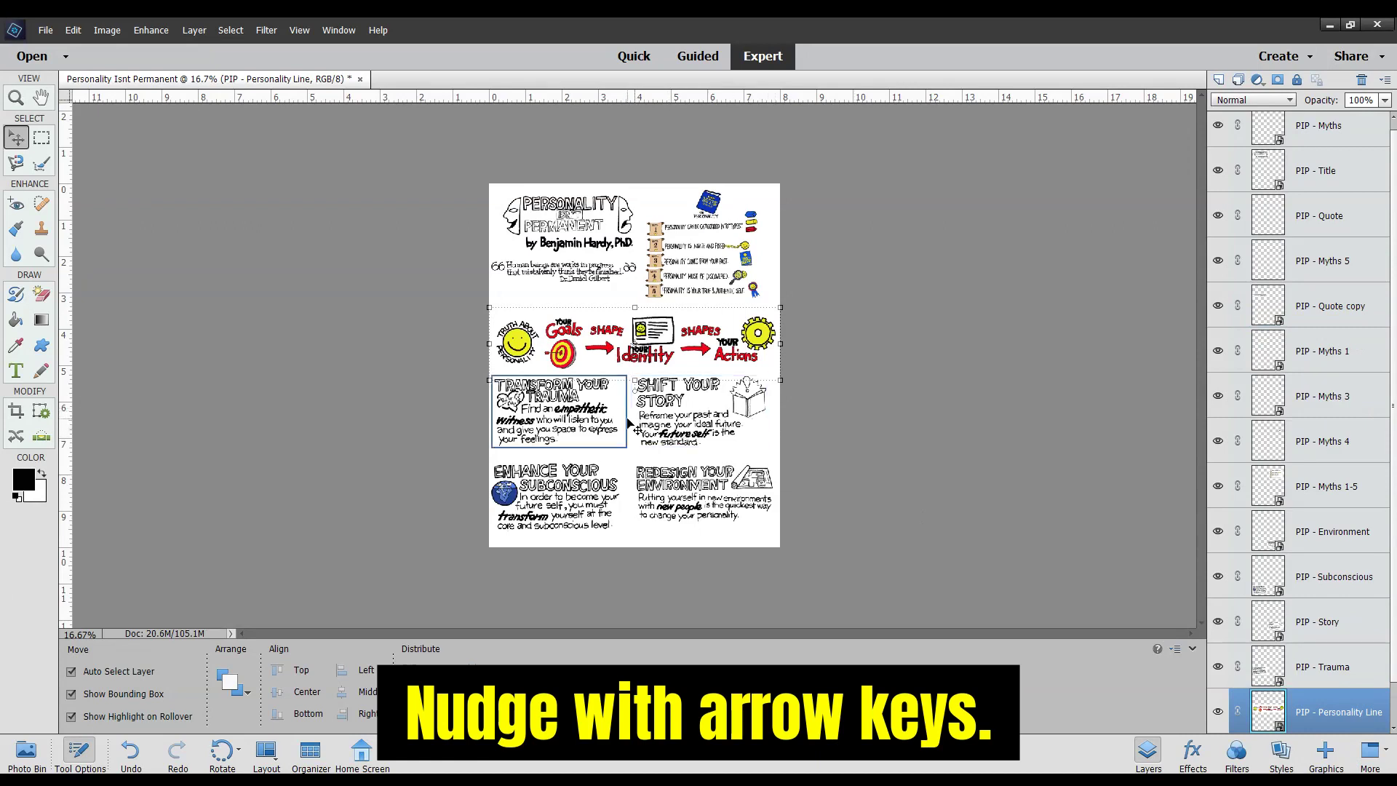
scroll(1328, 673, down, 1)
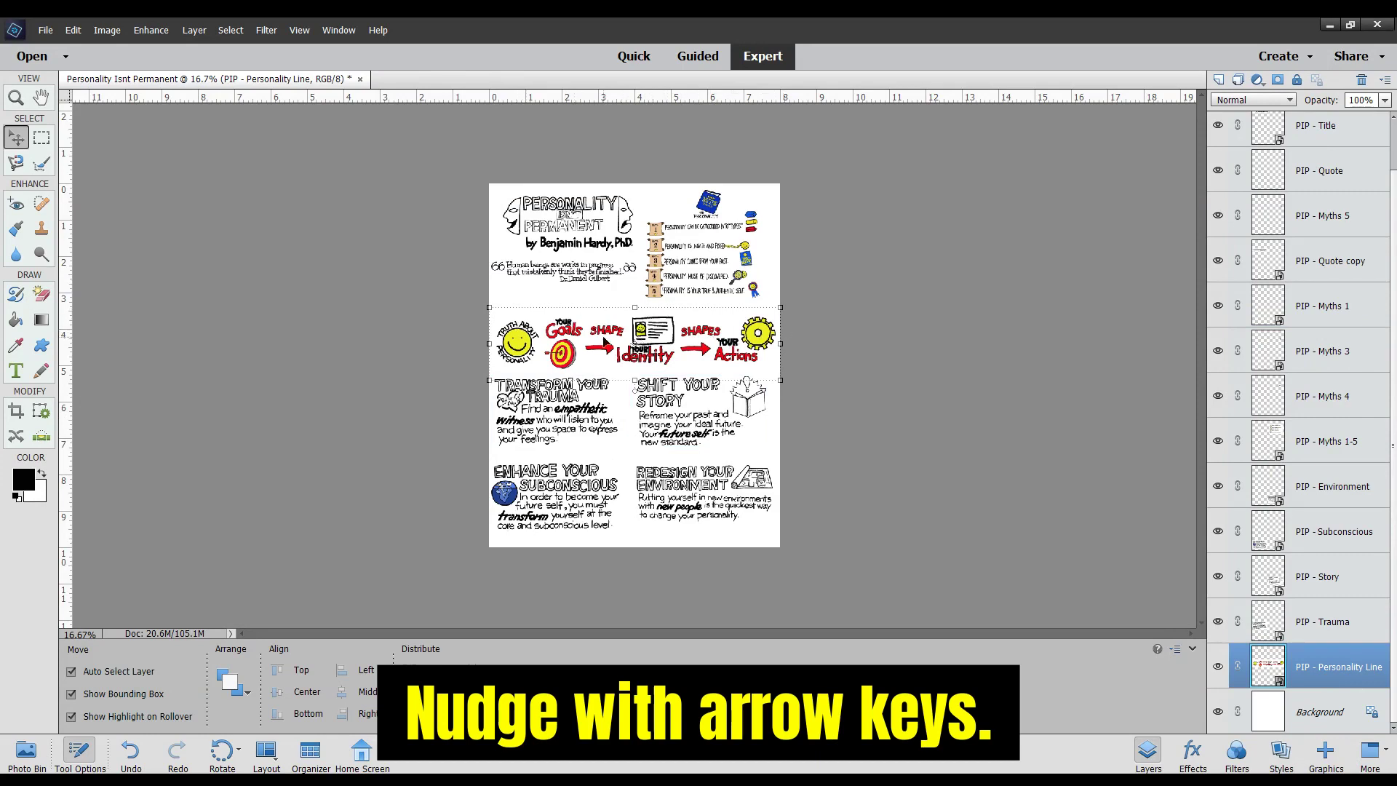
click(629, 381)
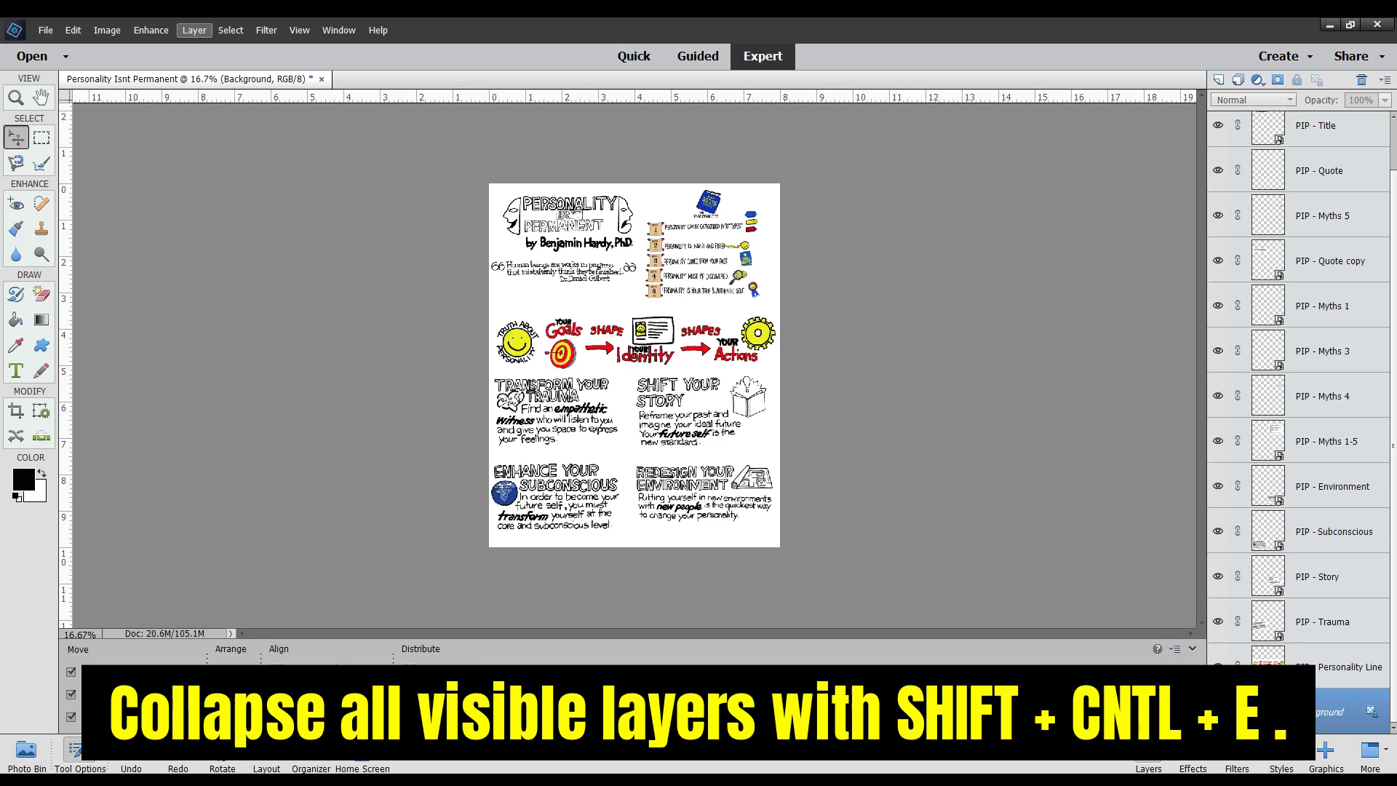
key(ctrl+shift+e)
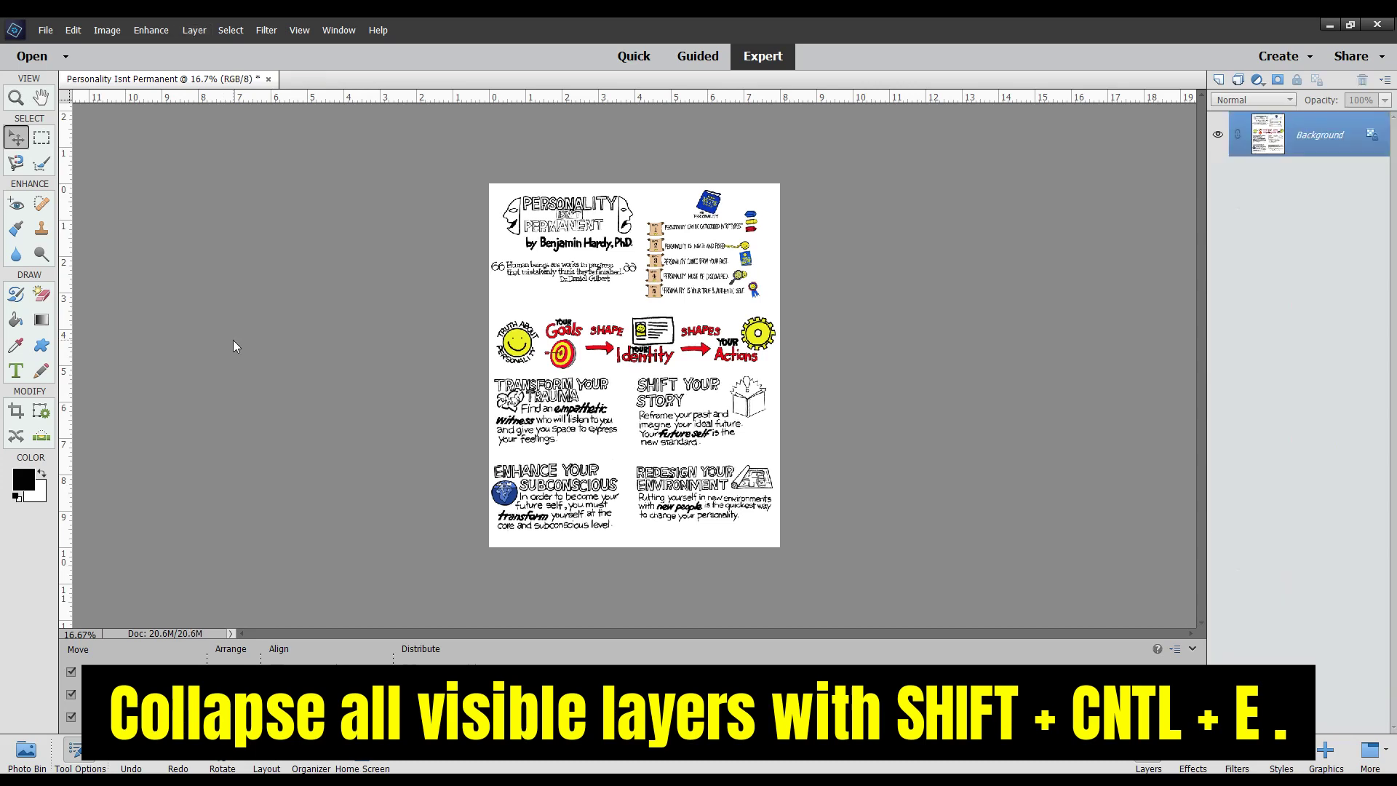
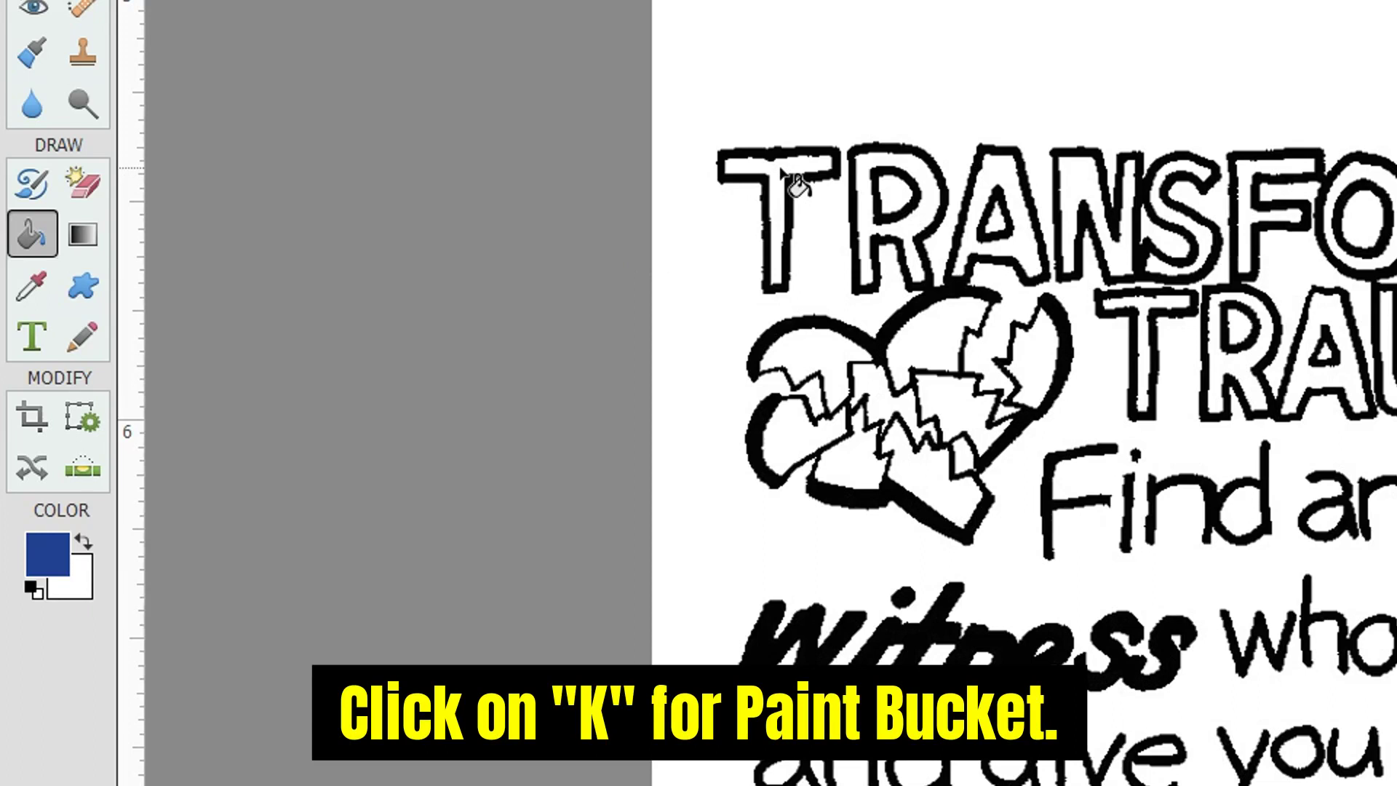
Fill the outlined letters of the TRANSFORM YOUR TRAUMA heading with blue using the Paint Bucket
click(781, 171)
click(889, 171)
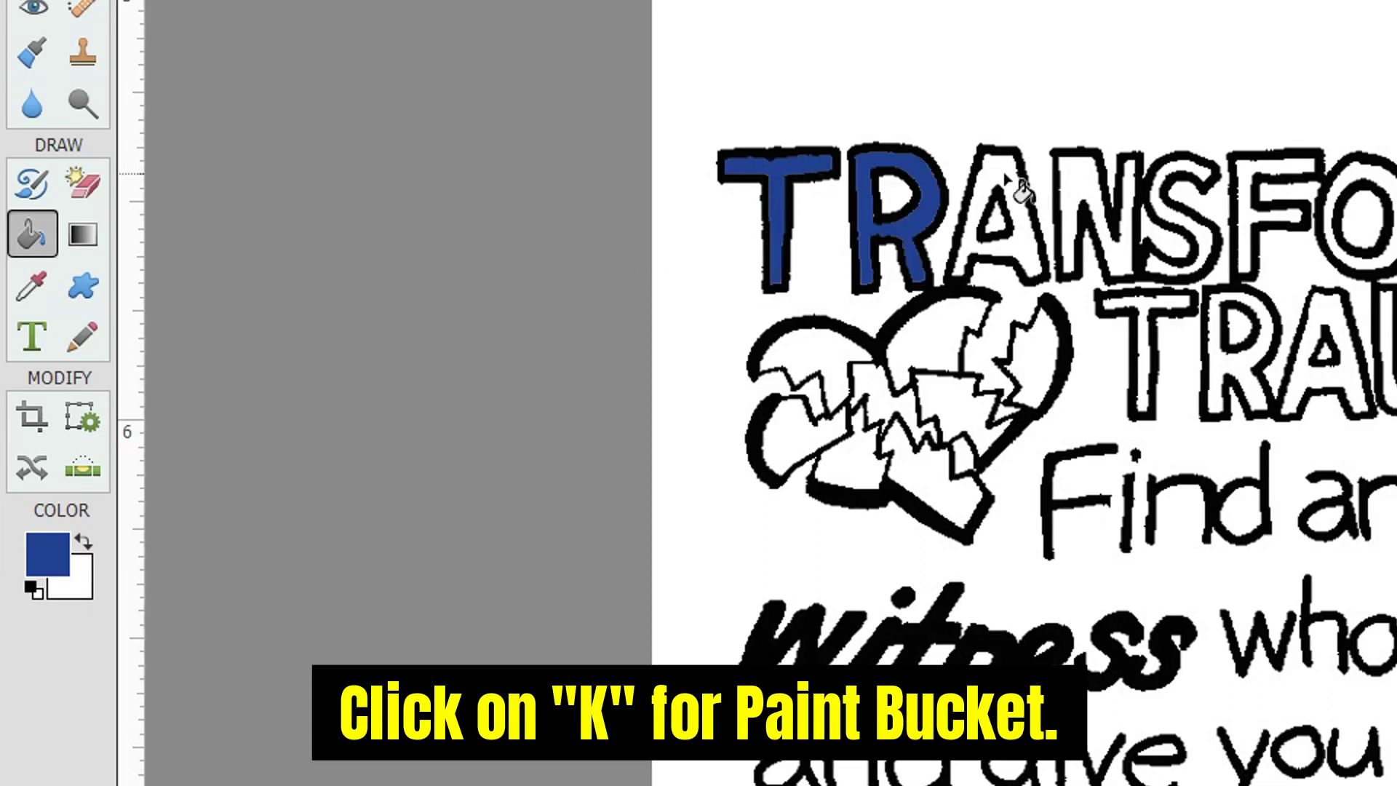
click(1004, 176)
click(1098, 209)
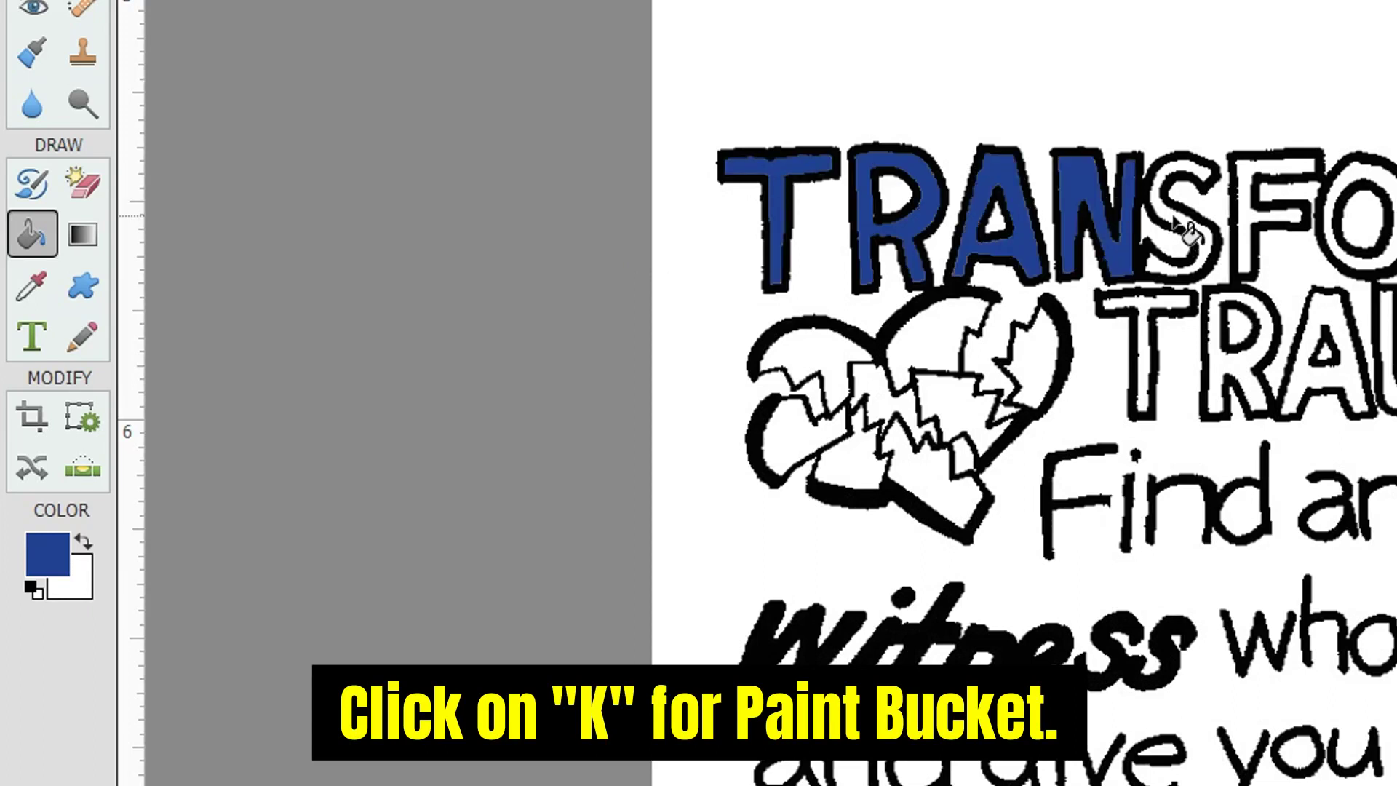
click(1174, 219)
click(1262, 189)
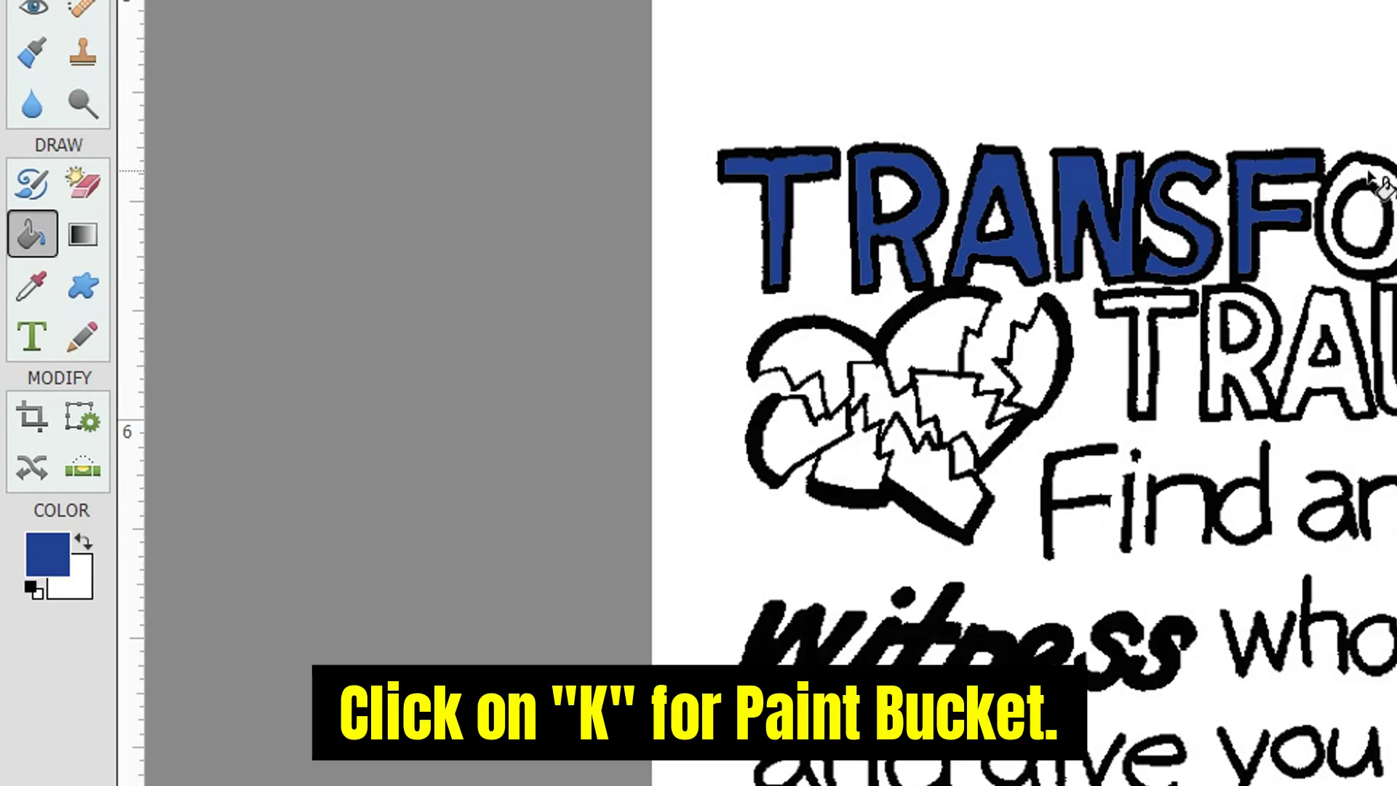
click(1367, 178)
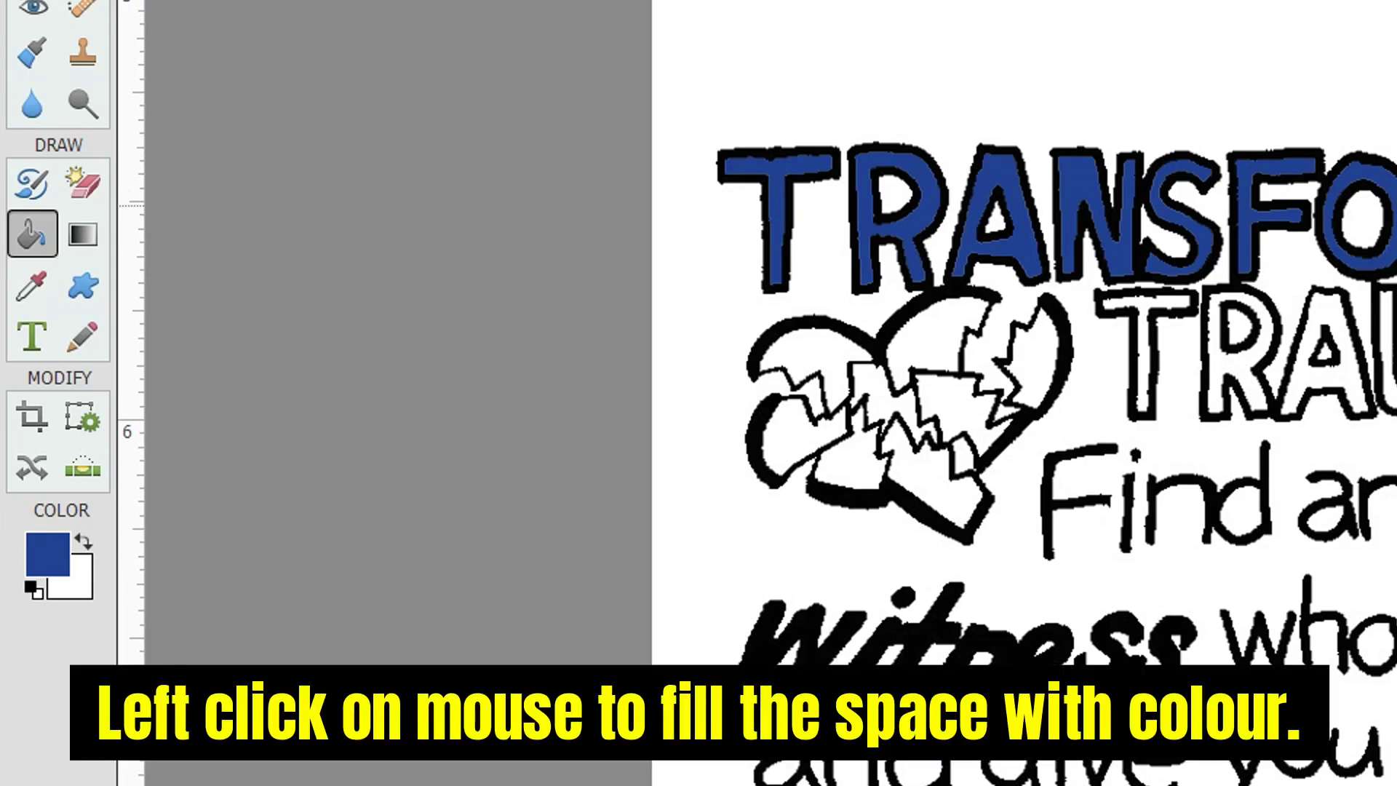
click(1155, 320)
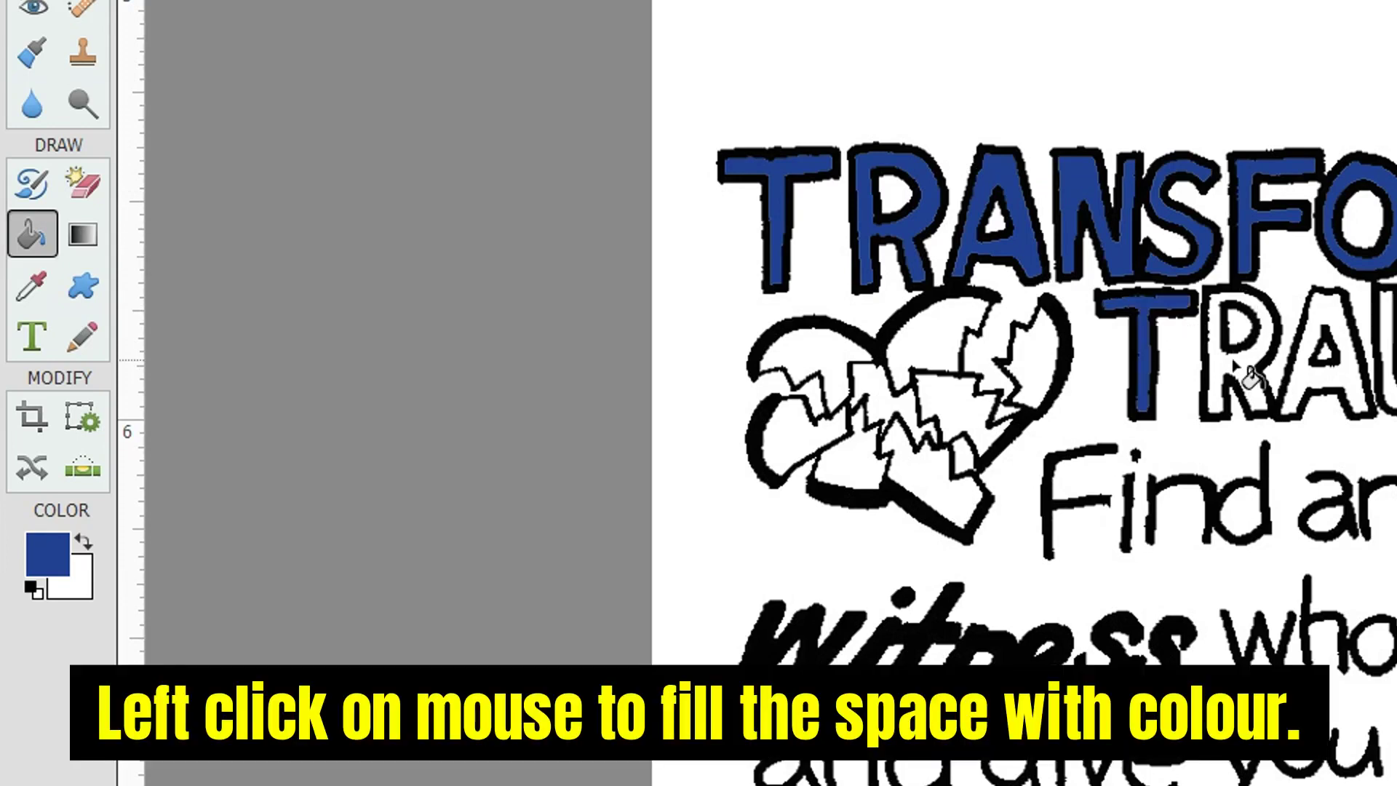
click(1236, 367)
click(1309, 382)
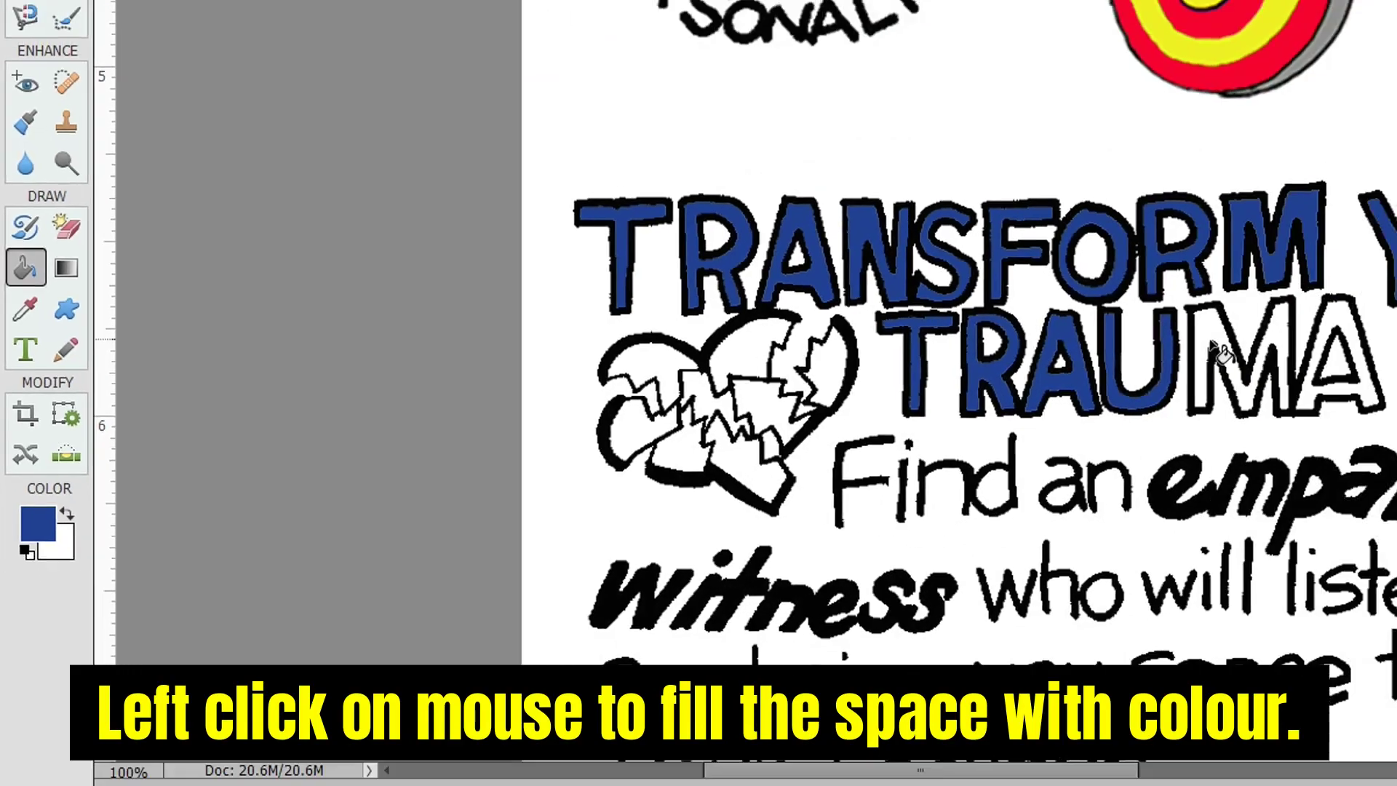
click(1216, 351)
click(1318, 356)
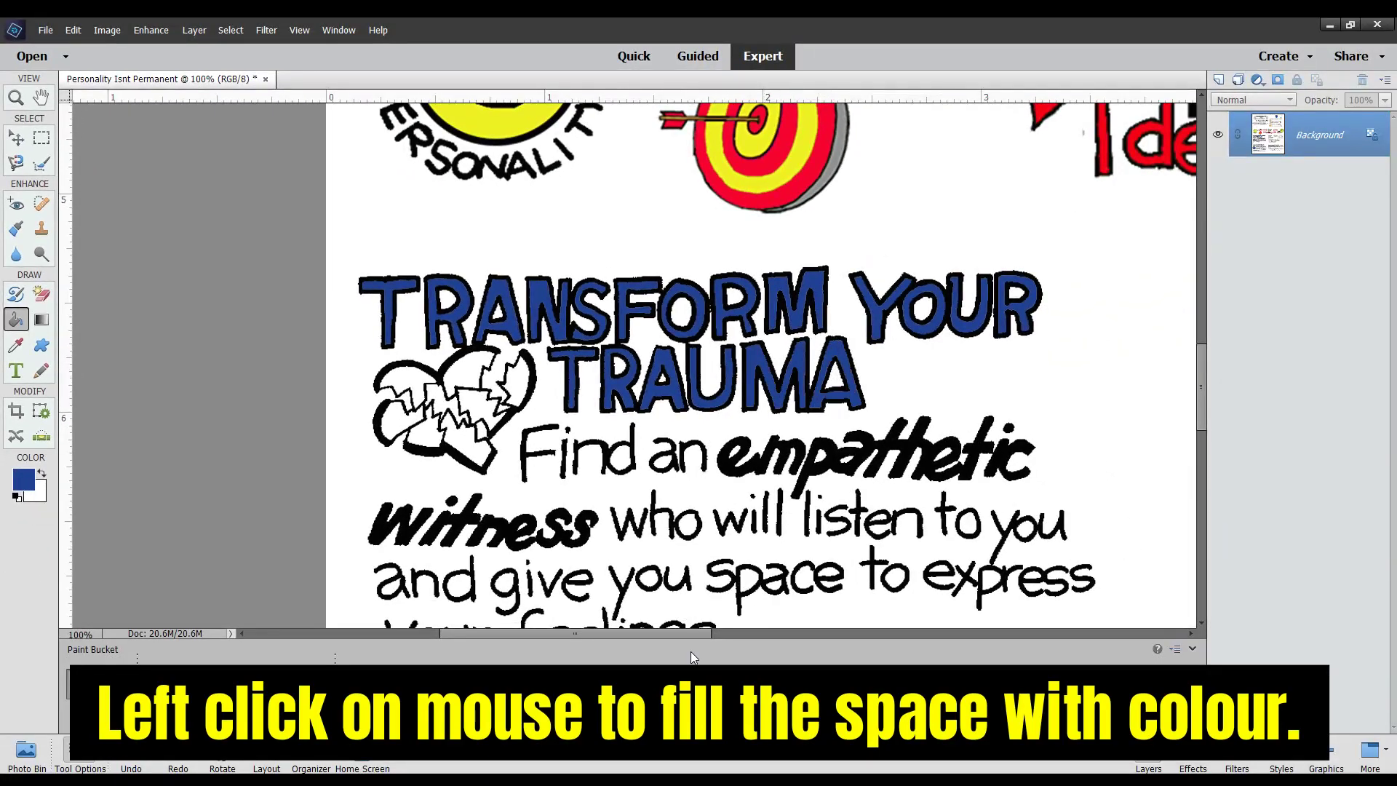
Fill every outlined letter of the SHIFT YOUR STORY heading with the same blue
drag(700, 632, 942, 657)
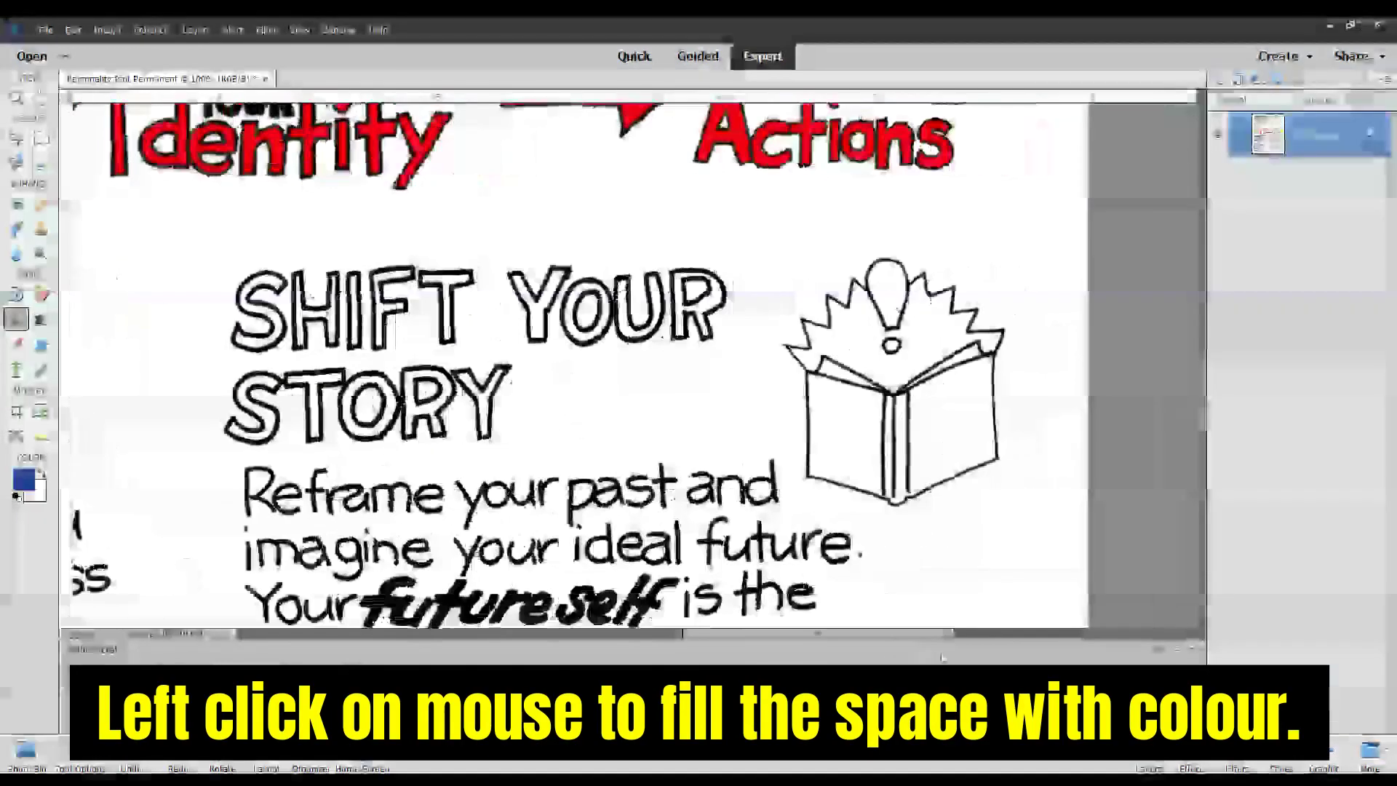
click(283, 331)
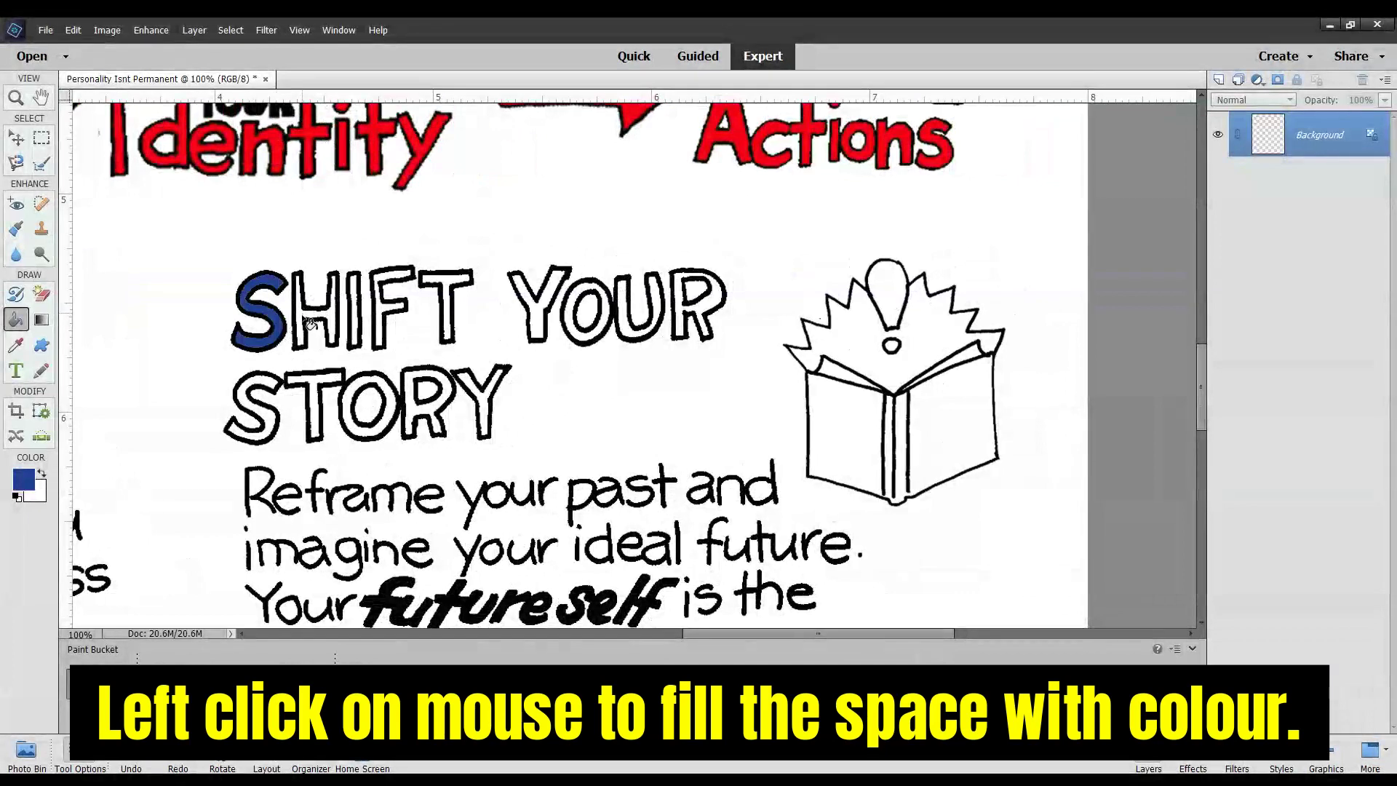
click(310, 322)
click(362, 320)
click(385, 313)
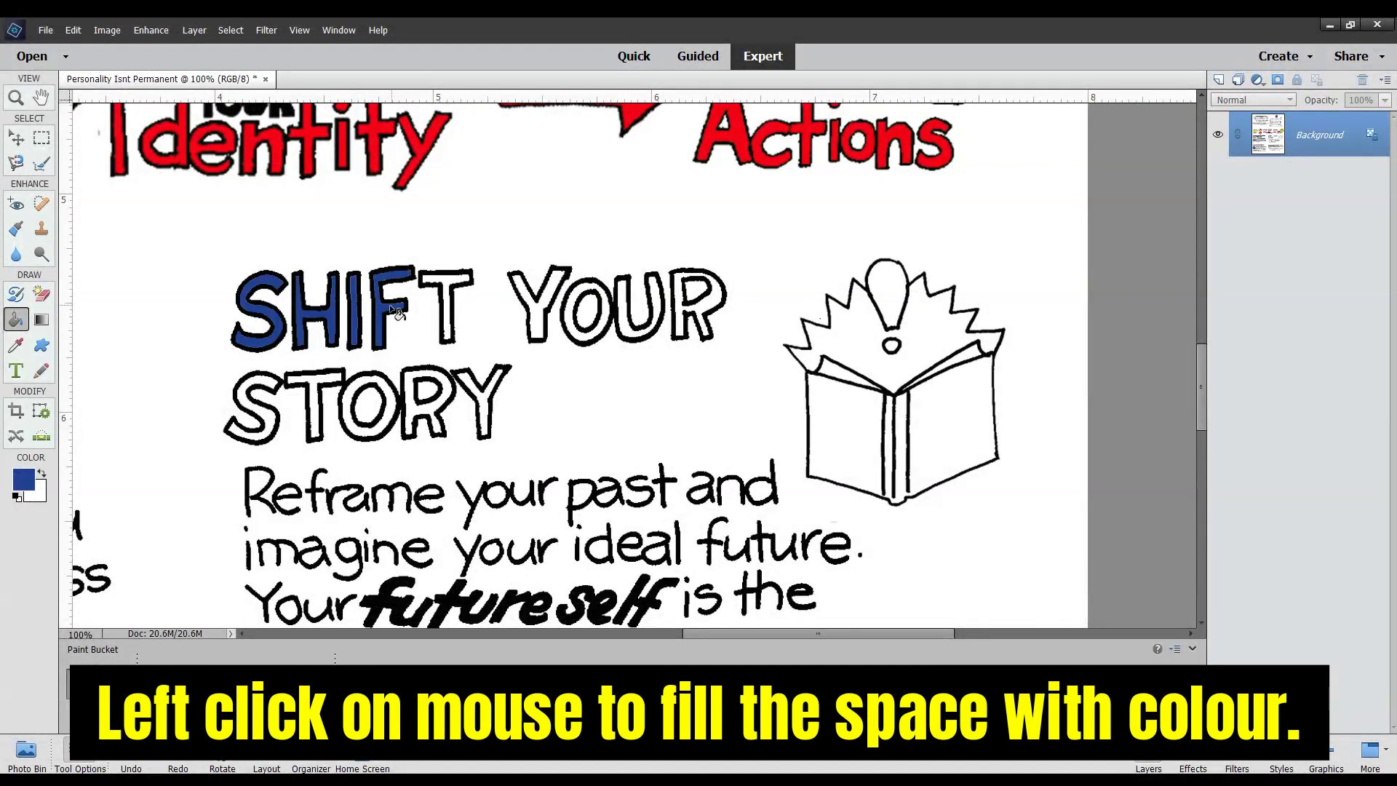
click(454, 286)
click(542, 313)
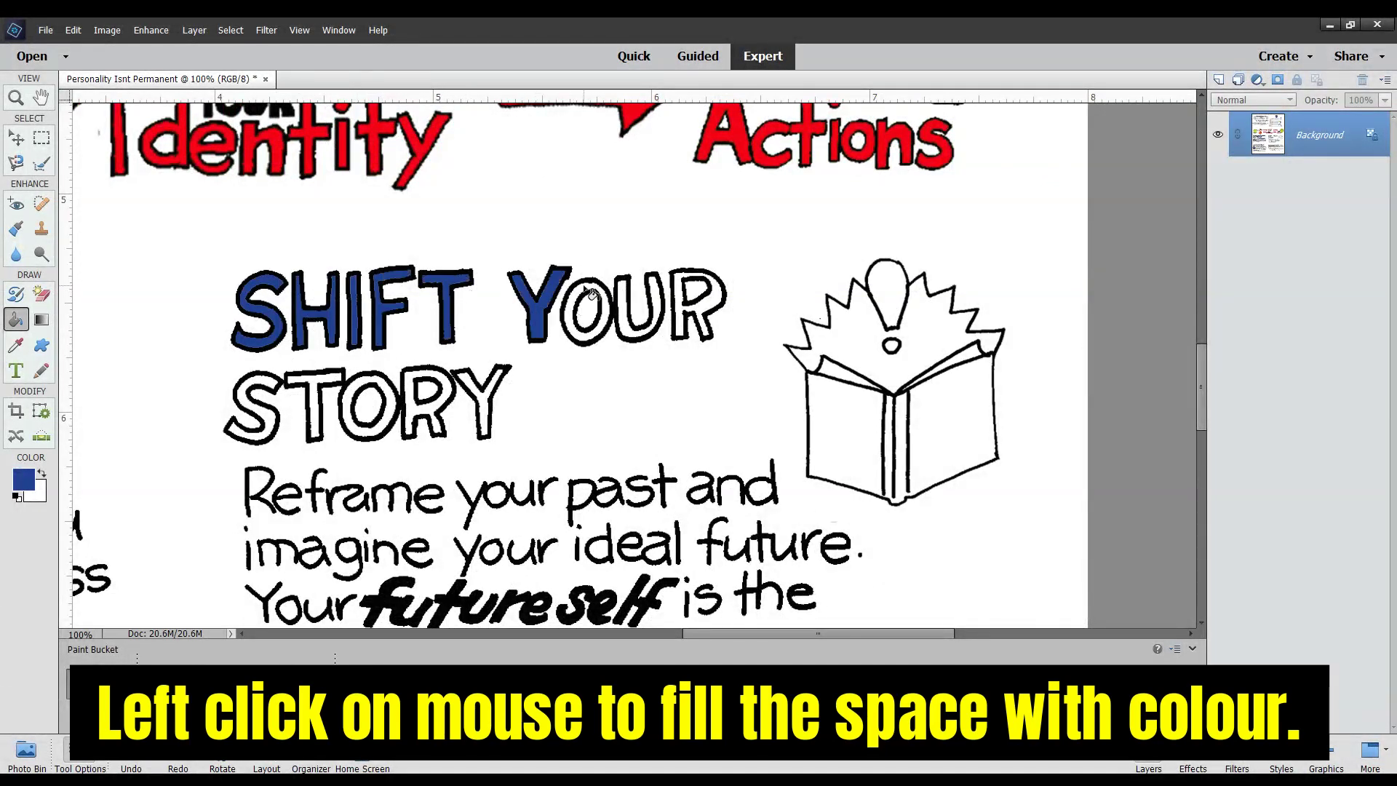
click(590, 291)
click(637, 336)
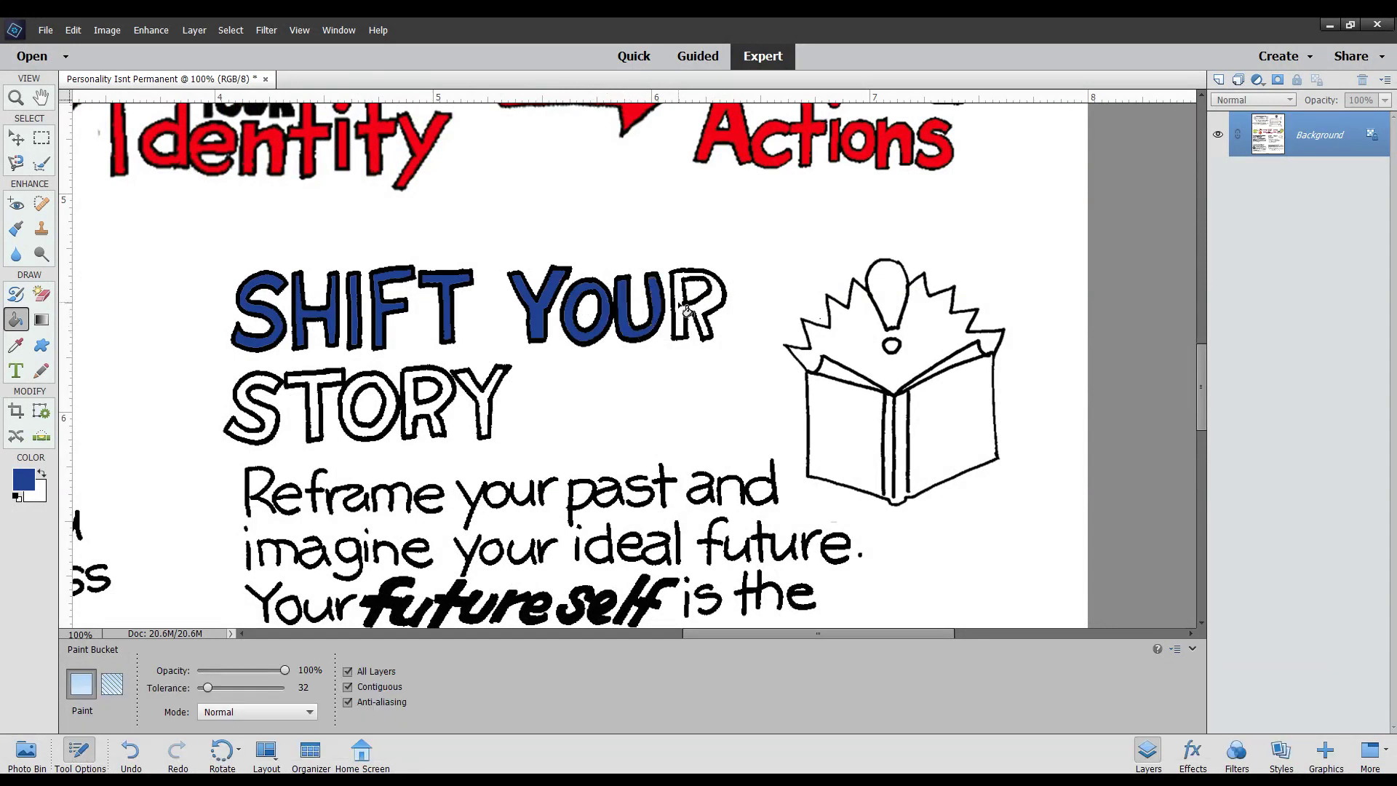
click(686, 309)
click(481, 406)
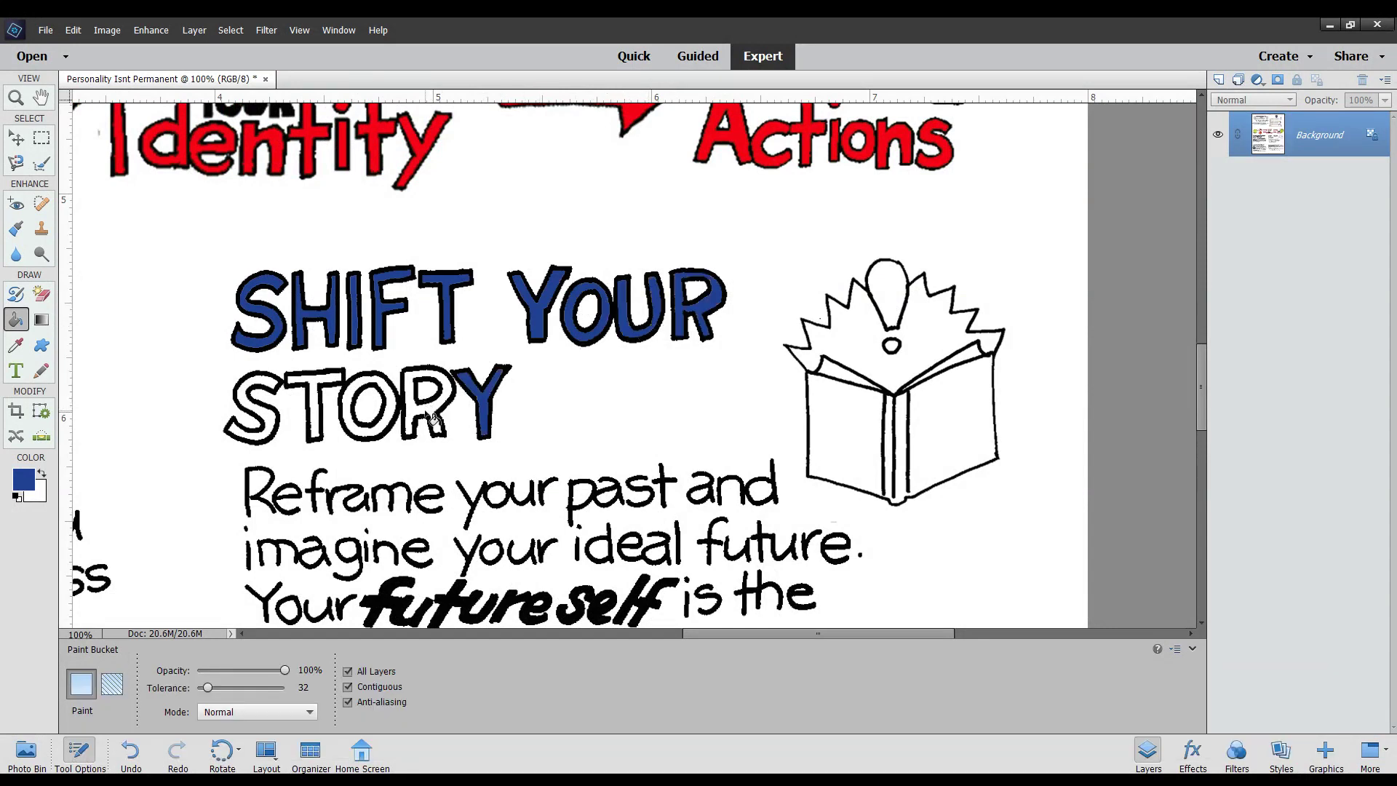
click(431, 418)
click(392, 411)
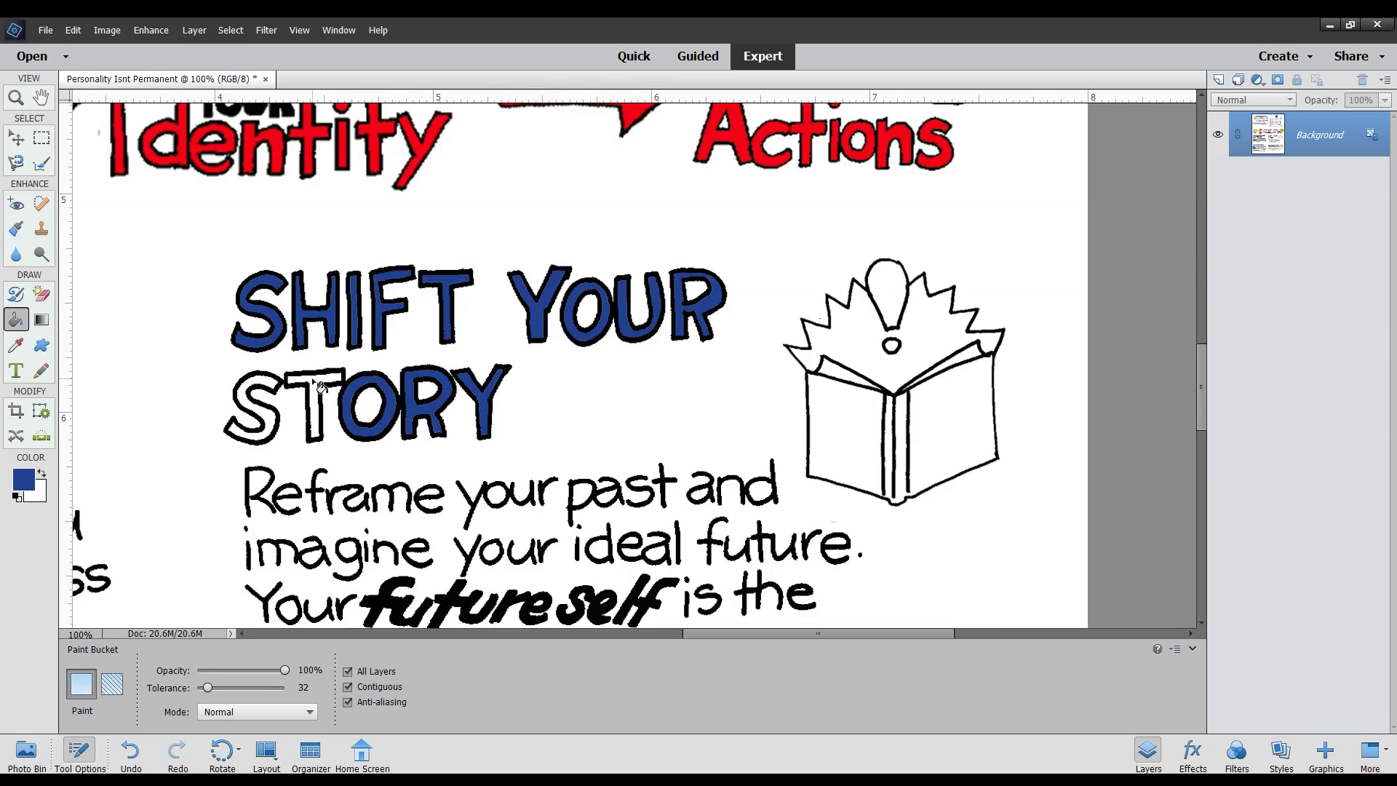
click(320, 386)
click(271, 390)
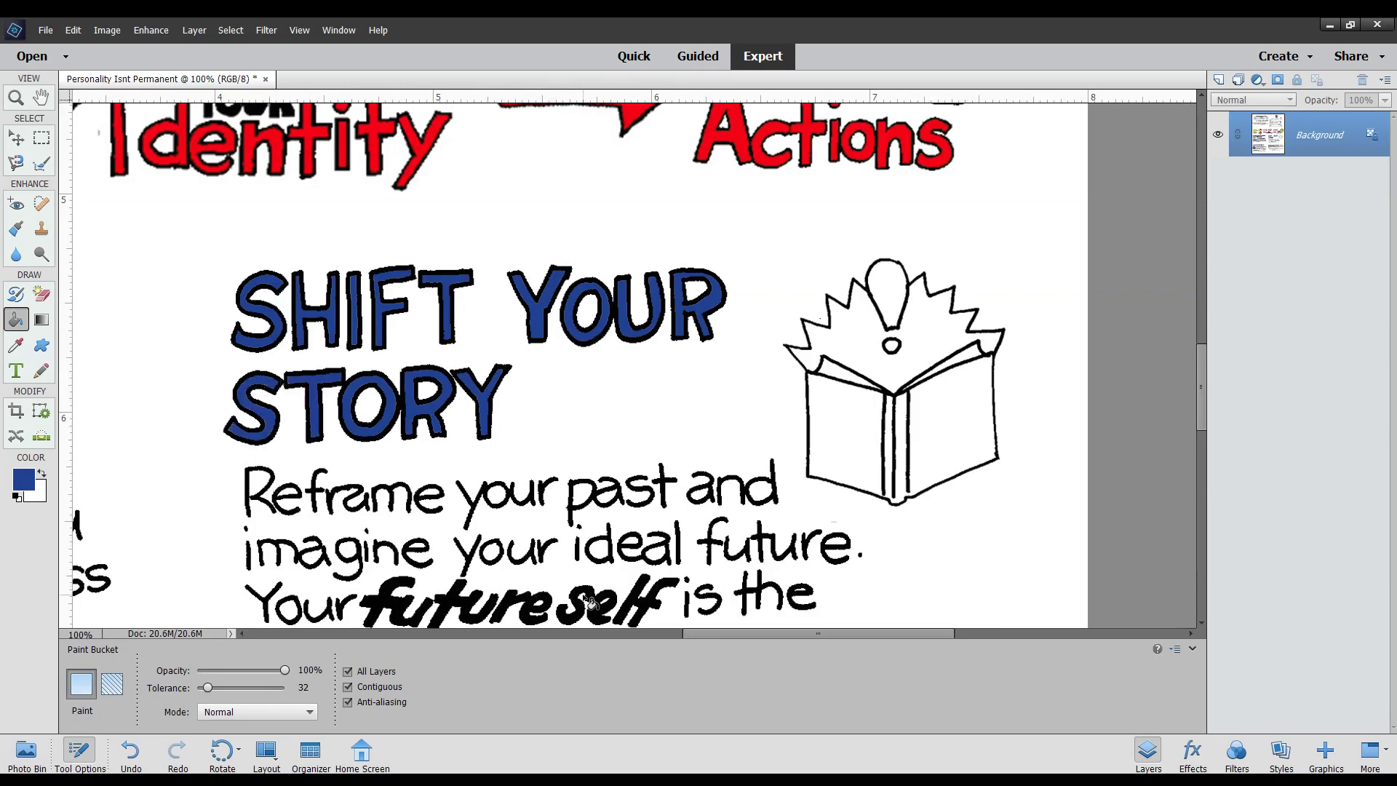
Fill the rolled edge and the main flat sheet of the blueprint drawing beside REDESIGN YOUR ENVIRONMENT with blue
scroll(589, 601, down, 1)
key(ctrl+minus)
key(ctrl+minus)
key(ctrl+minus)
key(ctrl+minus)
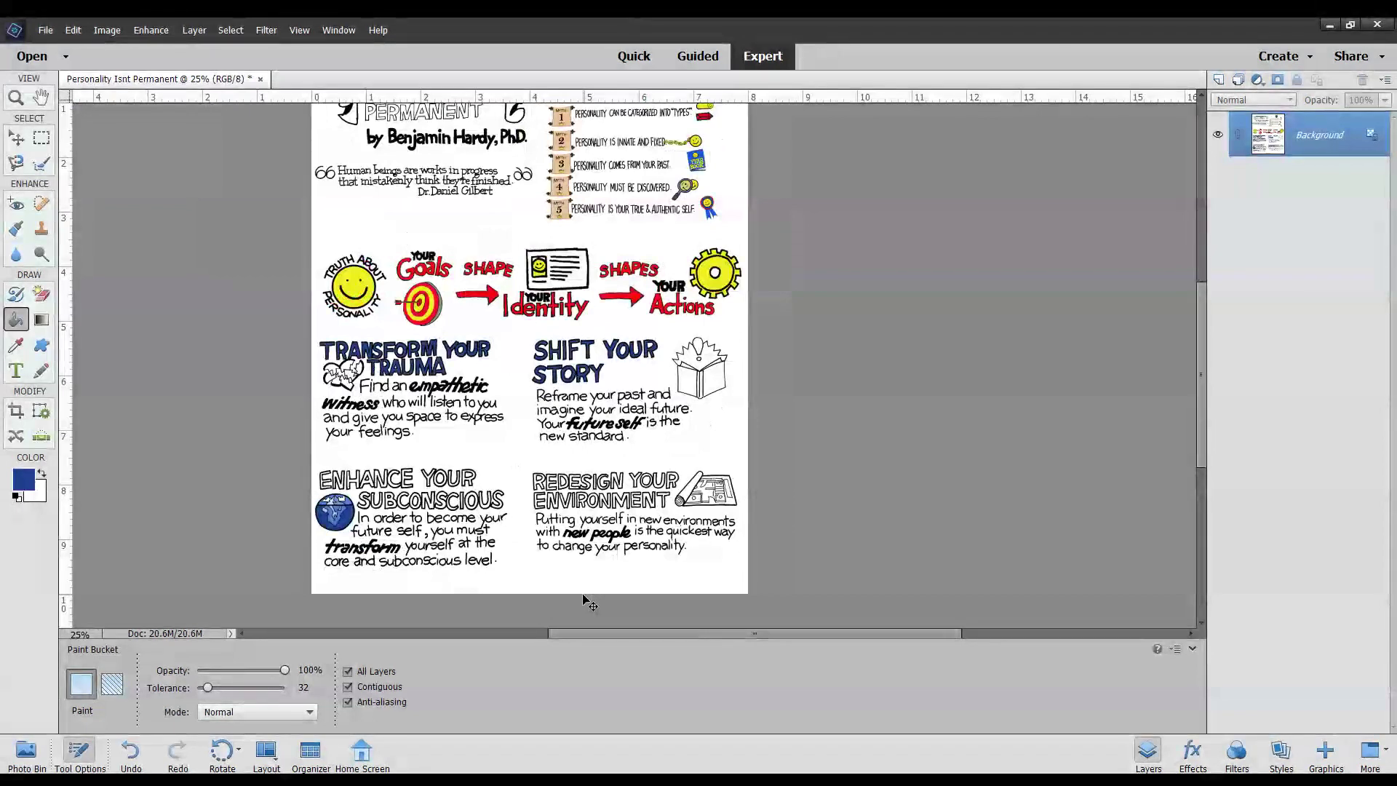
key(ctrl+plus)
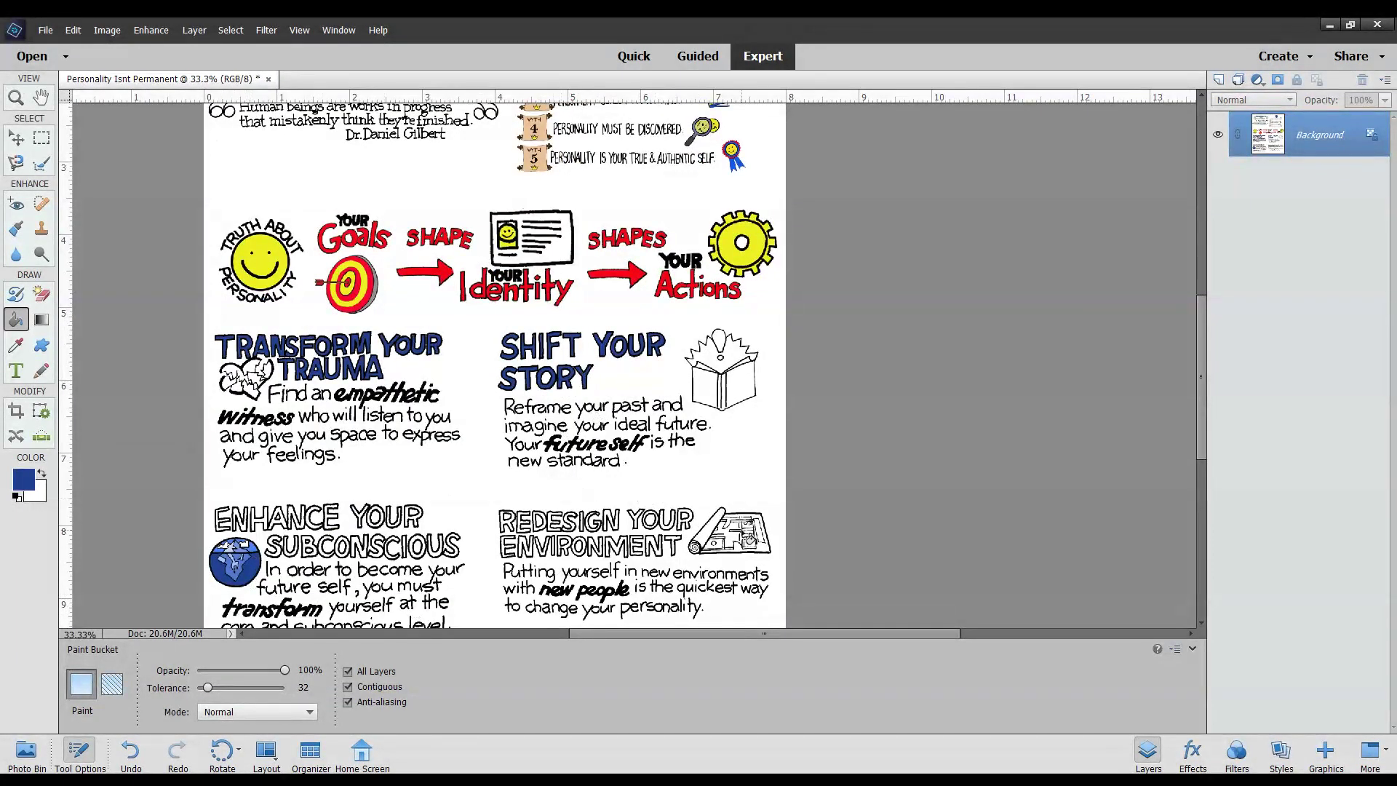
key(ctrl+plus)
key(ctrl+plus)
key(ctrl+plus)
key(ctrl+plus)
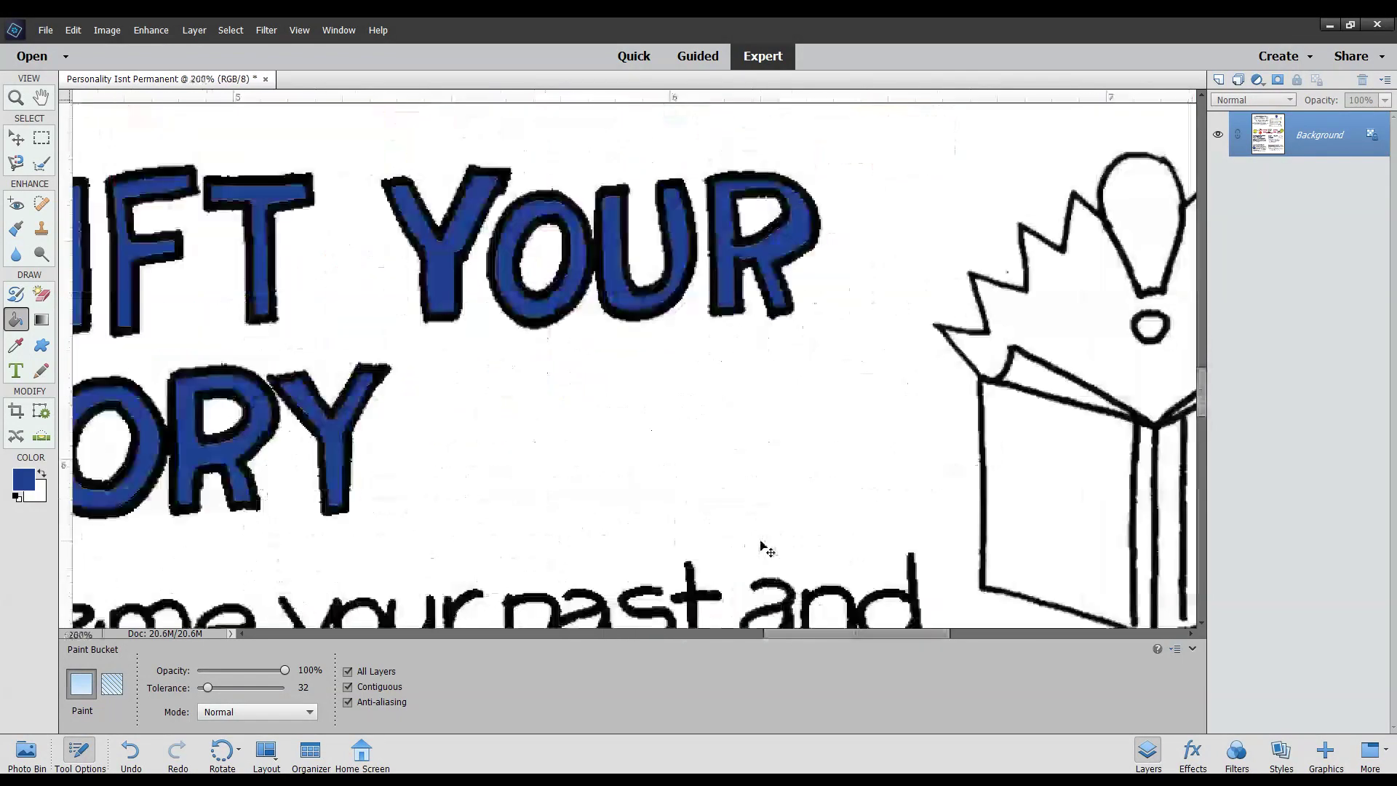
drag(1201, 398, 1201, 502)
drag(946, 633, 1026, 634)
click(563, 299)
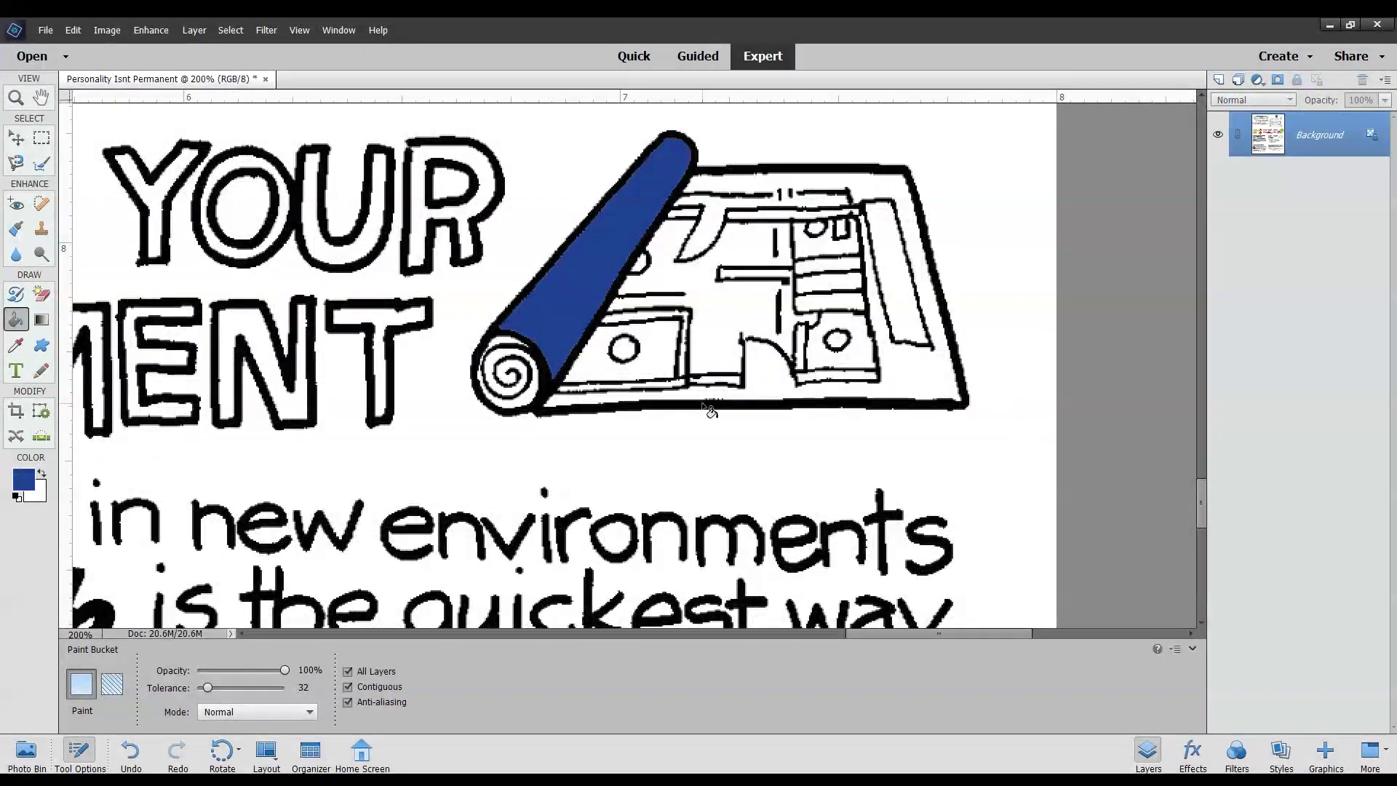
click(772, 397)
click(731, 322)
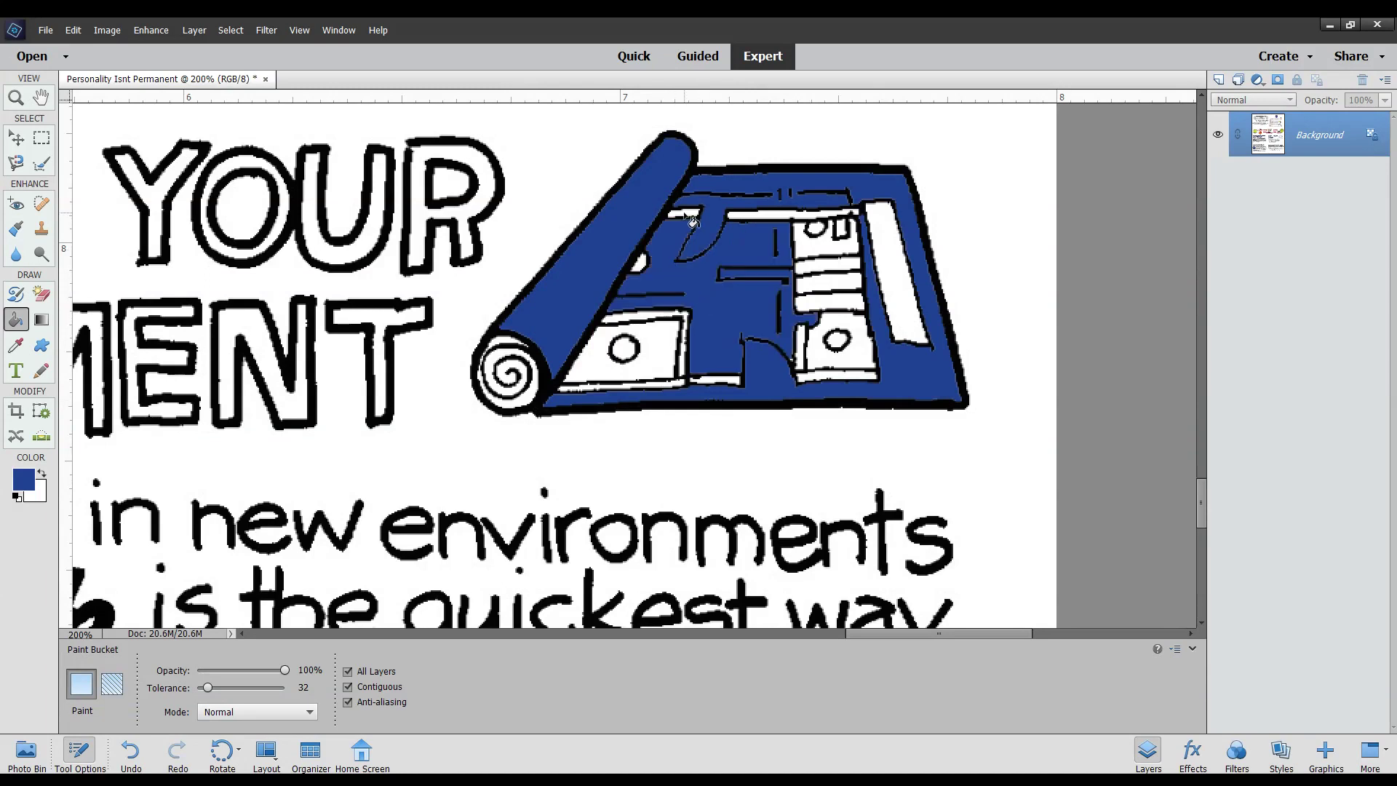
Fill the half-hidden circle, the large circle's room, the adjoining wall strips and the lower stair-side room of the blueprint with dark blue
click(640, 264)
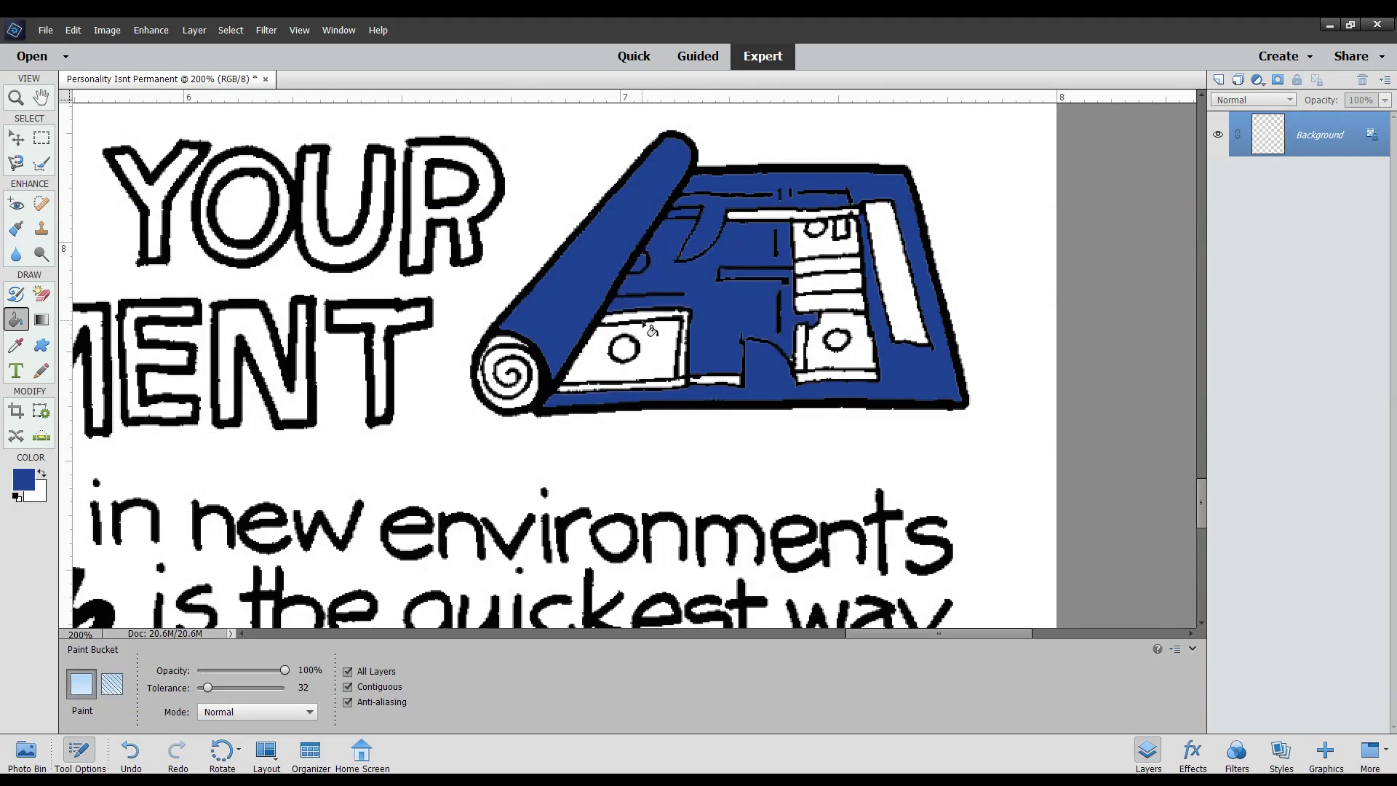
click(637, 322)
click(638, 319)
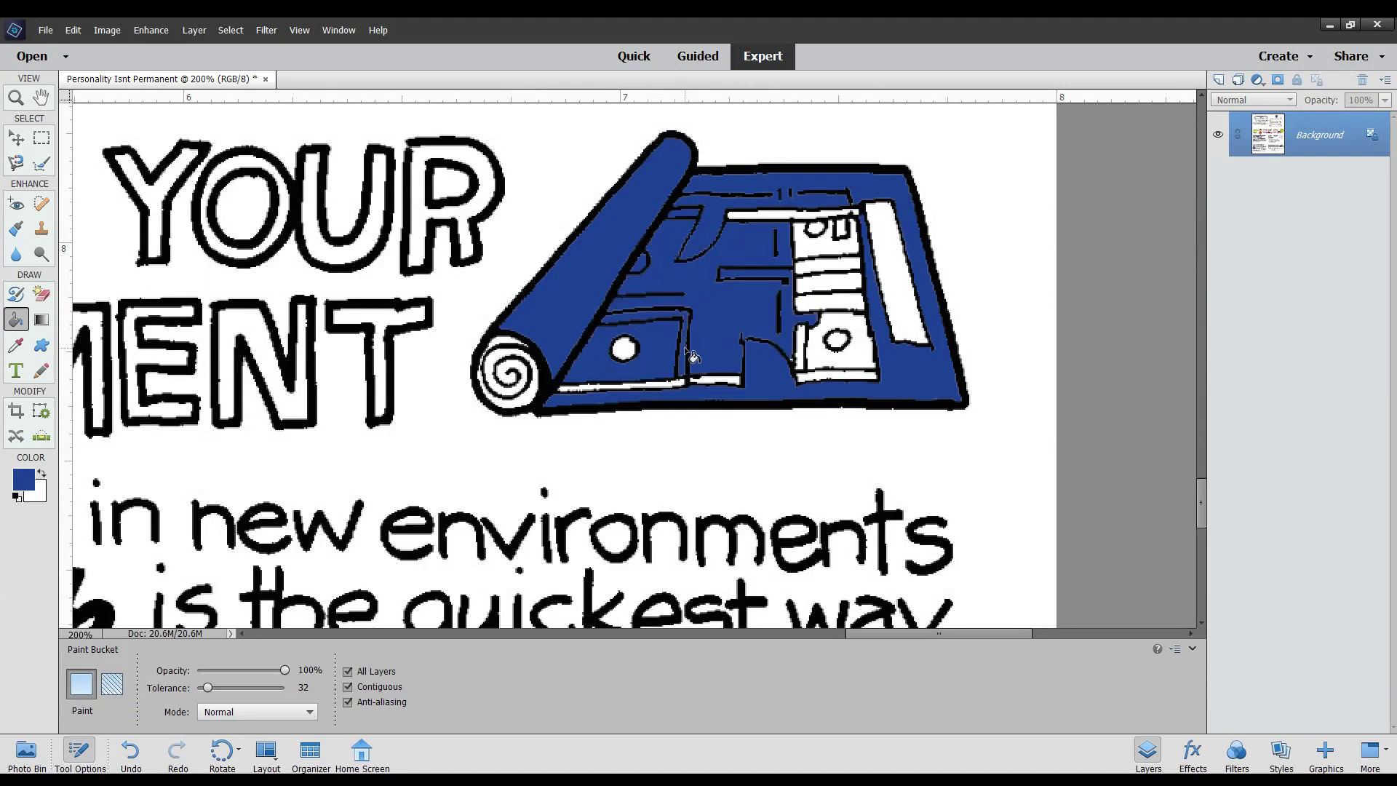
click(675, 383)
click(704, 381)
click(803, 357)
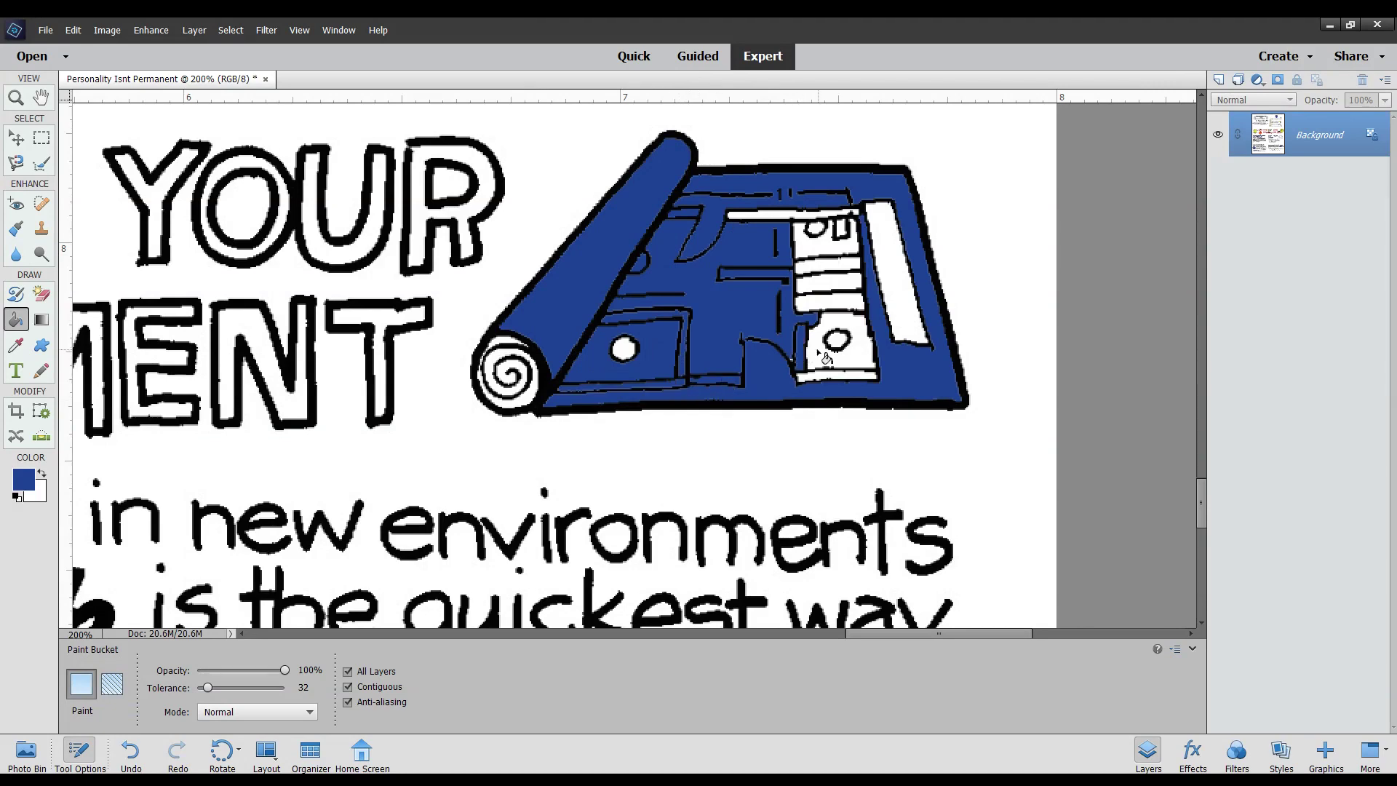
click(825, 356)
click(816, 375)
click(838, 341)
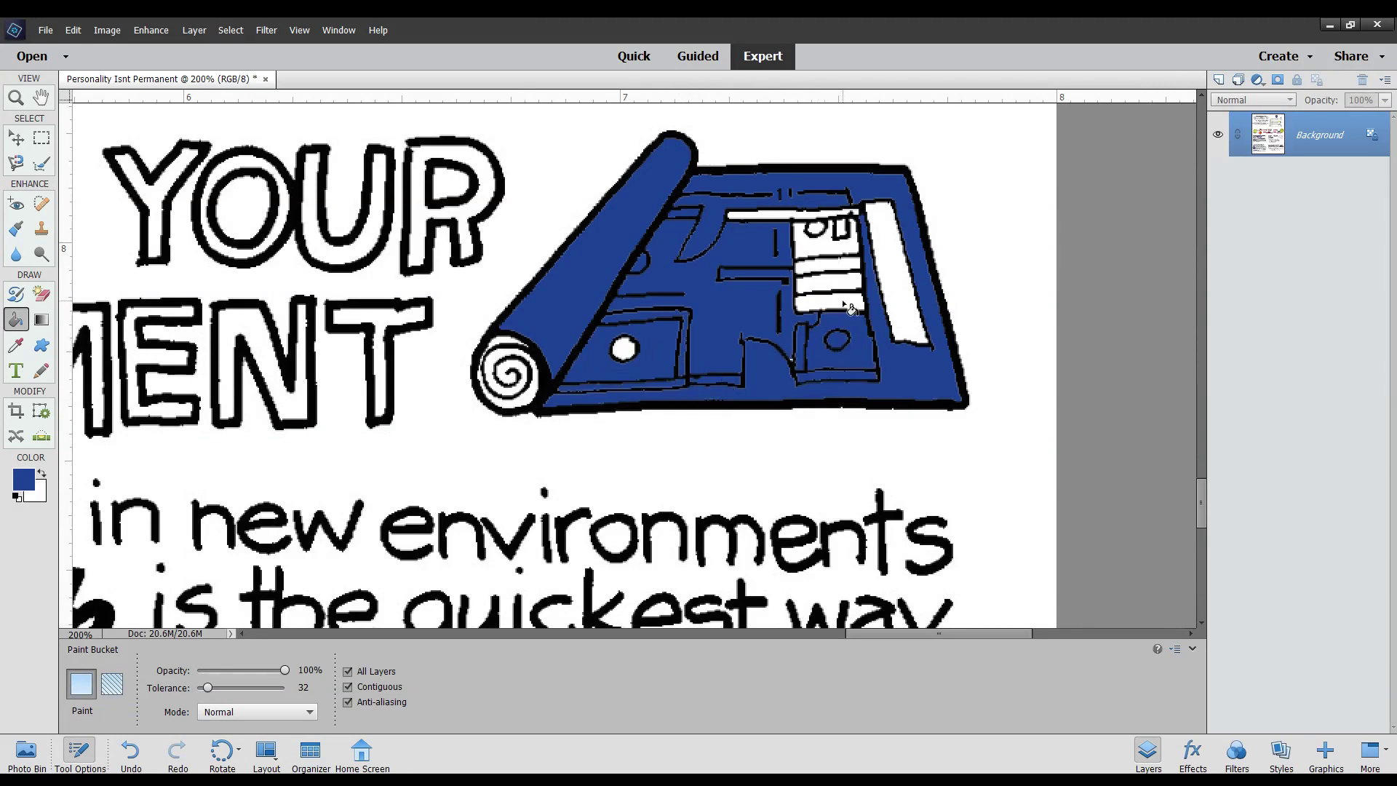
Fill the blueprint's stair strips, upper room fixtures, long side panel and spiral roll end with dark blue
click(830, 304)
click(829, 283)
click(831, 262)
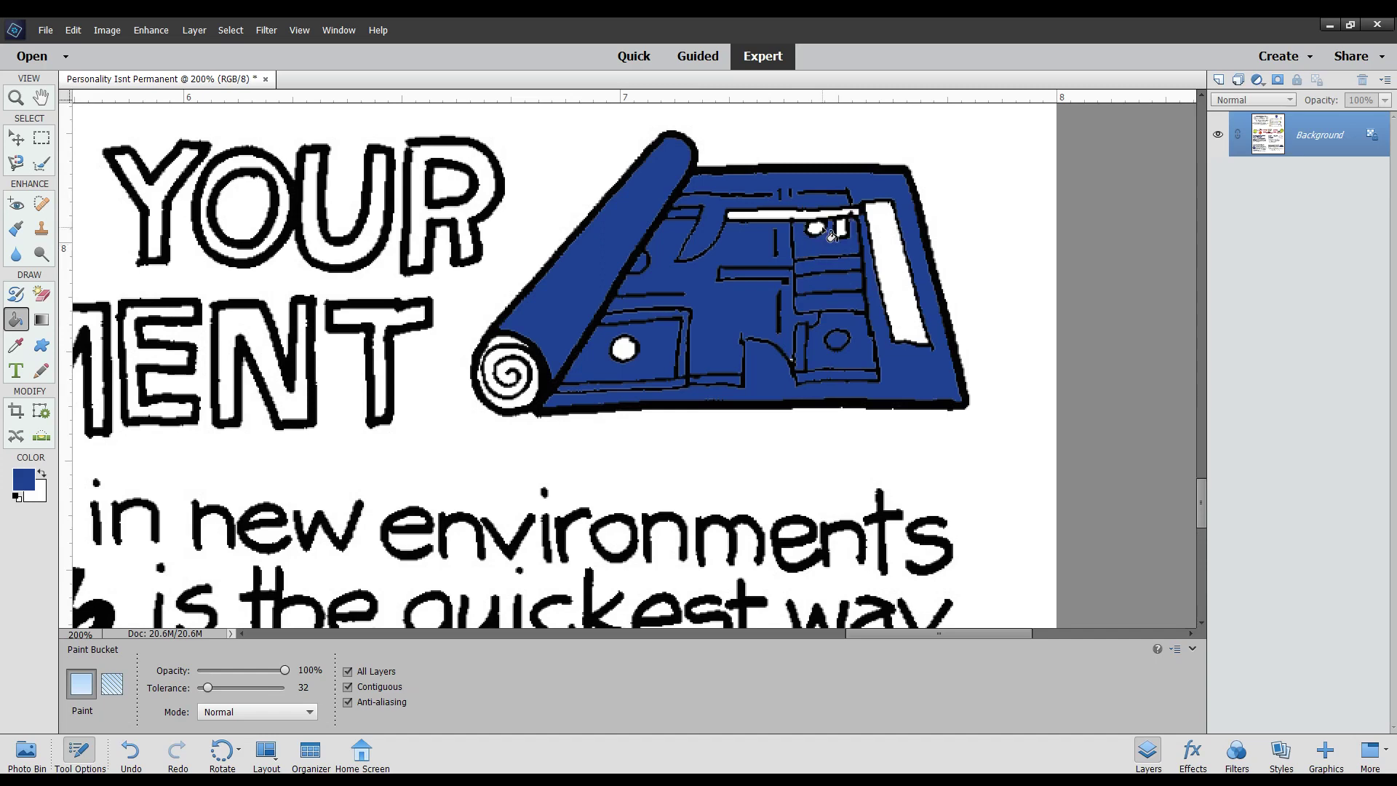
click(816, 230)
click(841, 227)
click(838, 215)
click(880, 231)
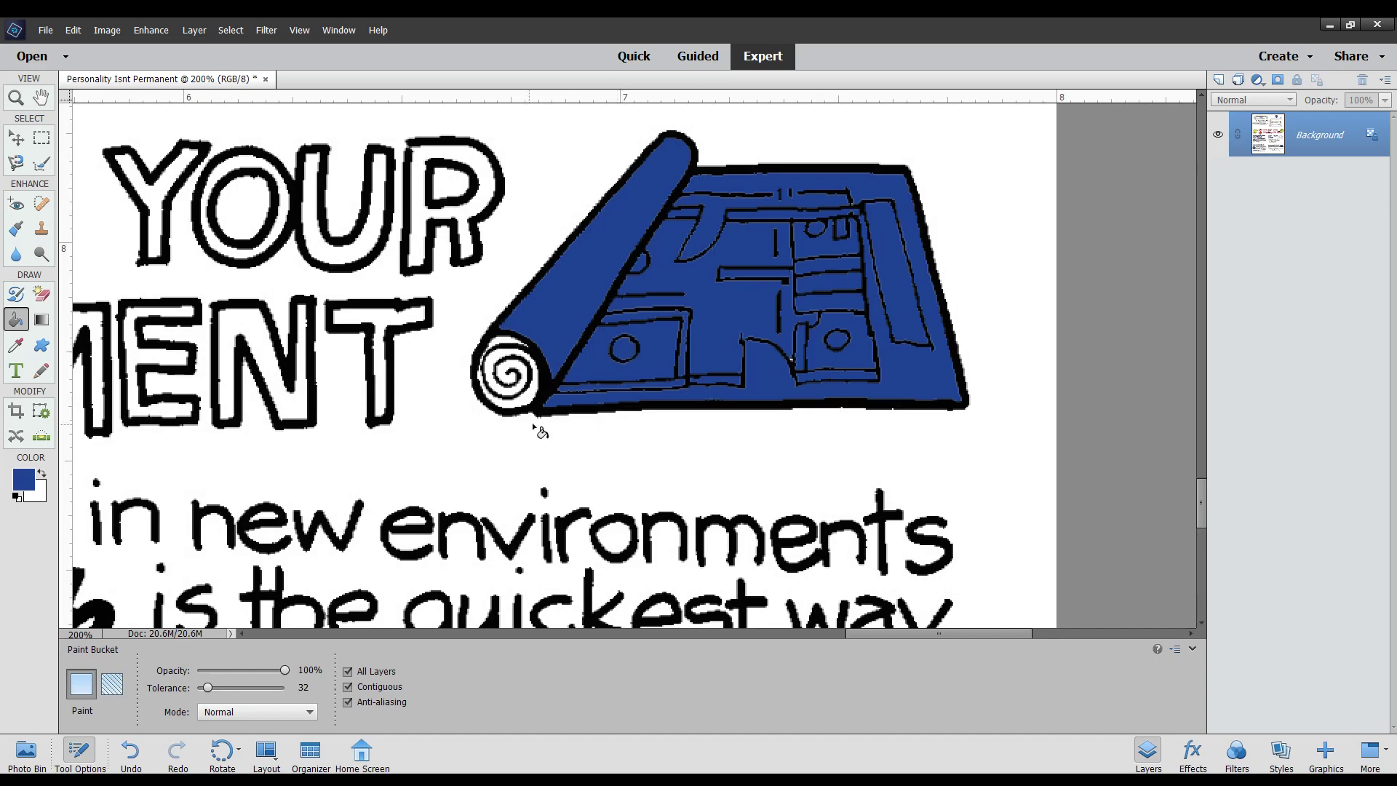
click(522, 385)
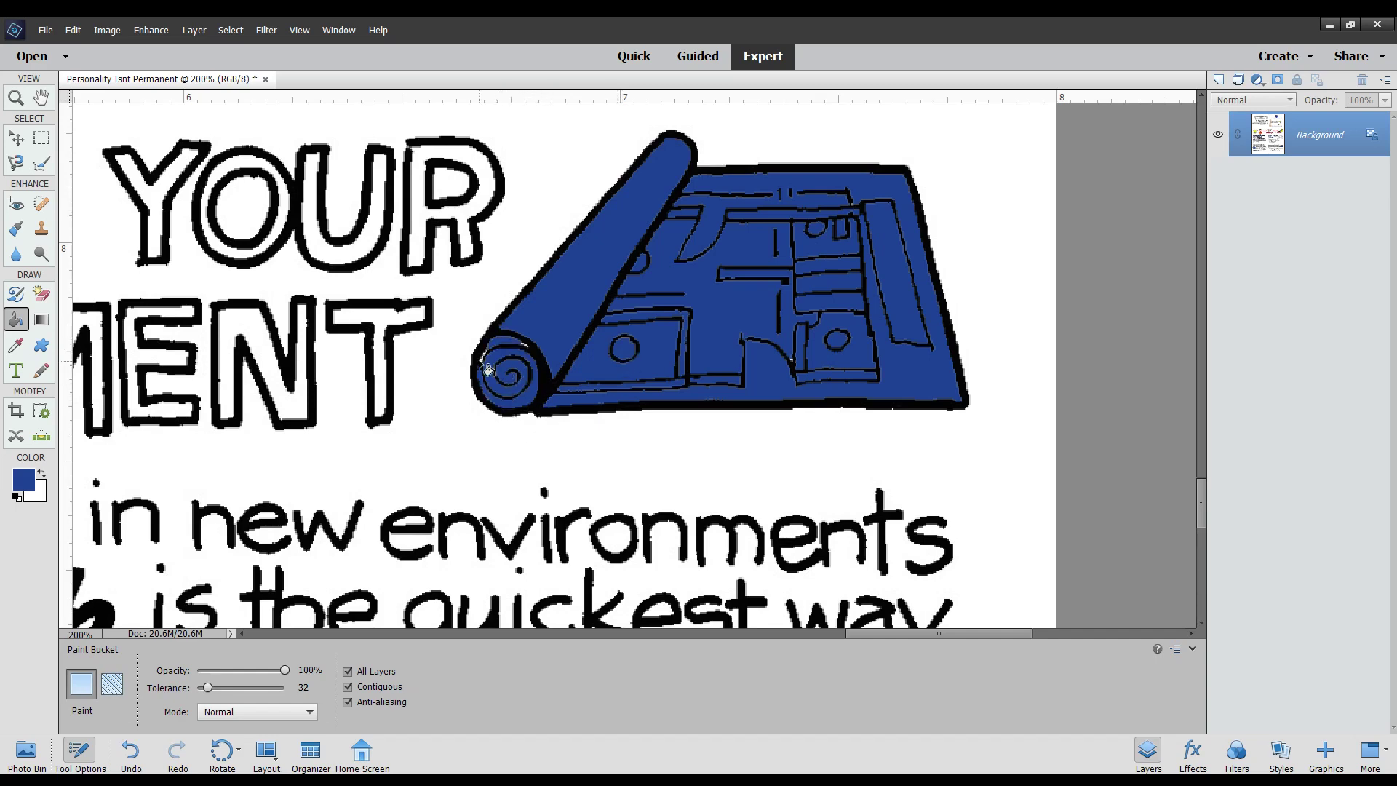
Paint dark blue Pencil gaps between the lower floor-plan lines and the outline of the blueprint's rolled edge
key(ctrl+equal)
key(ctrl+equal)
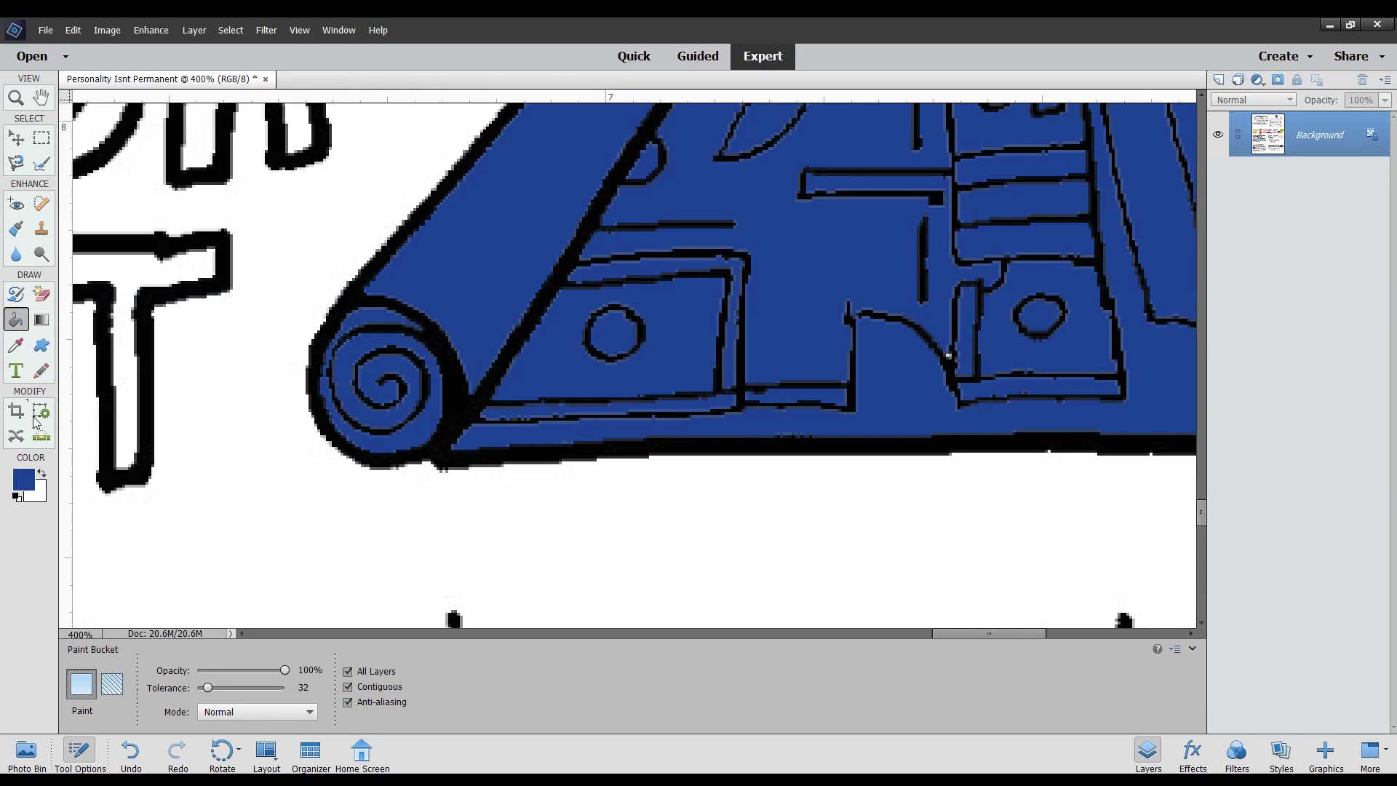
click(42, 371)
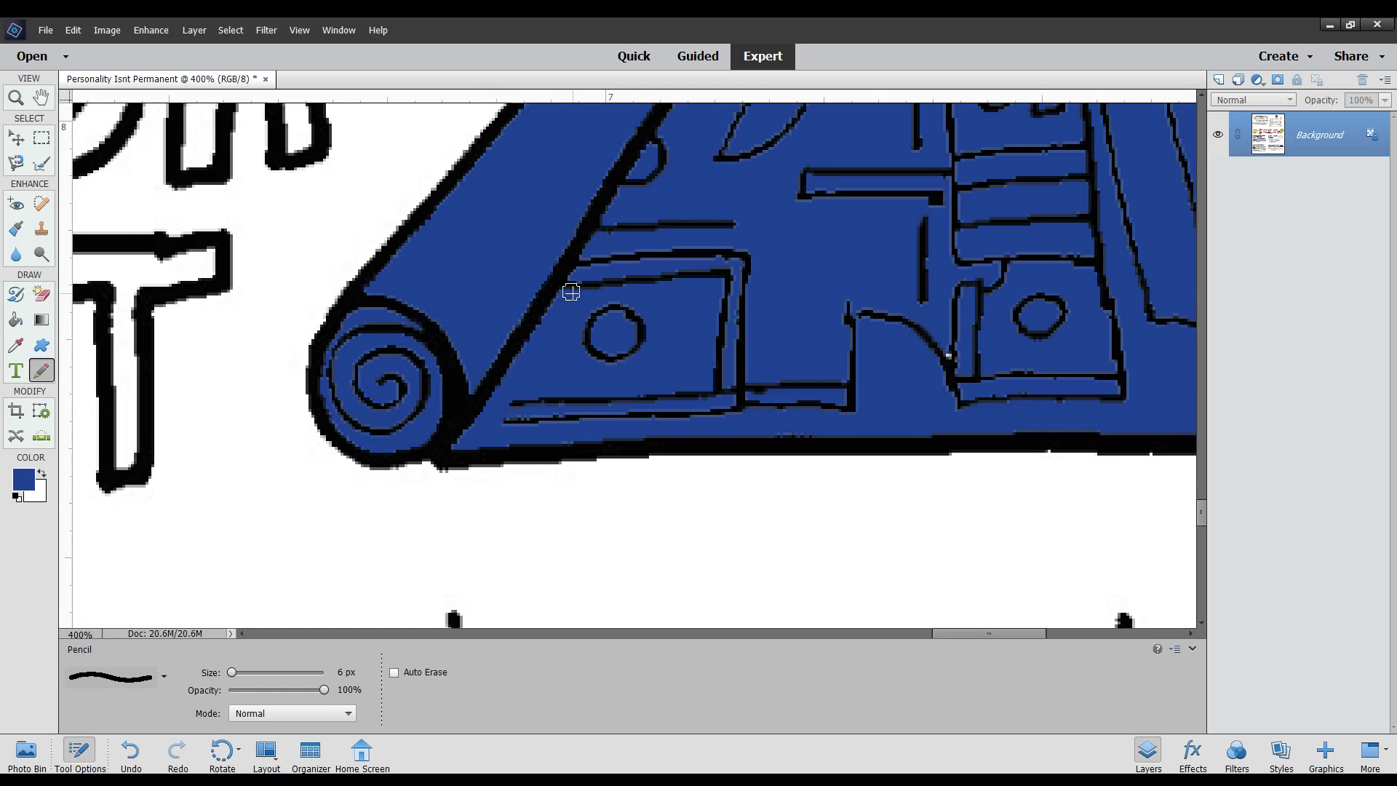
mouse_move(580, 283)
mouse_down()
mouse_move(609, 225)
mouse_move(604, 235)
mouse_move(624, 227)
mouse_move(631, 180)
mouse_move(691, 173)
mouse_move(658, 140)
mouse_up()
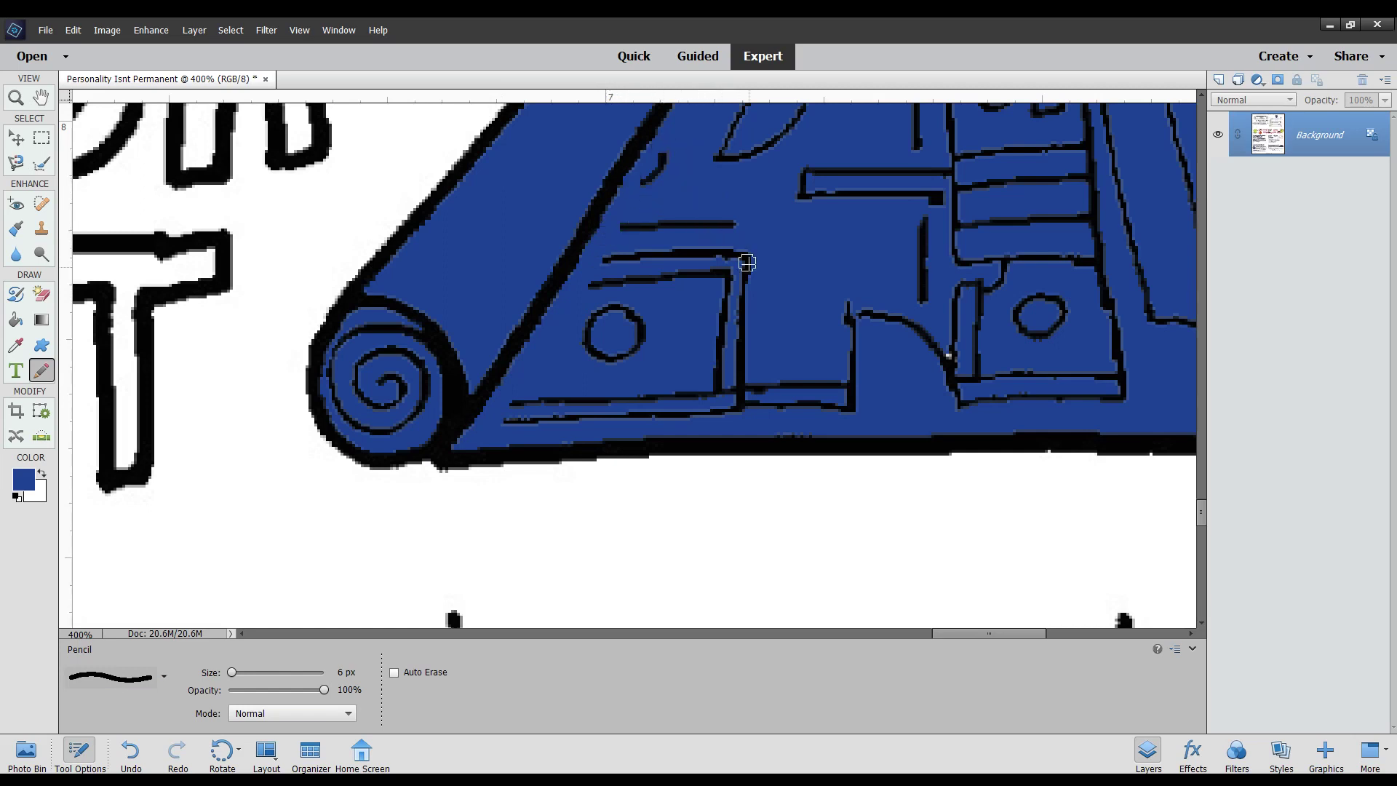
scroll(1175, 408, up, 5)
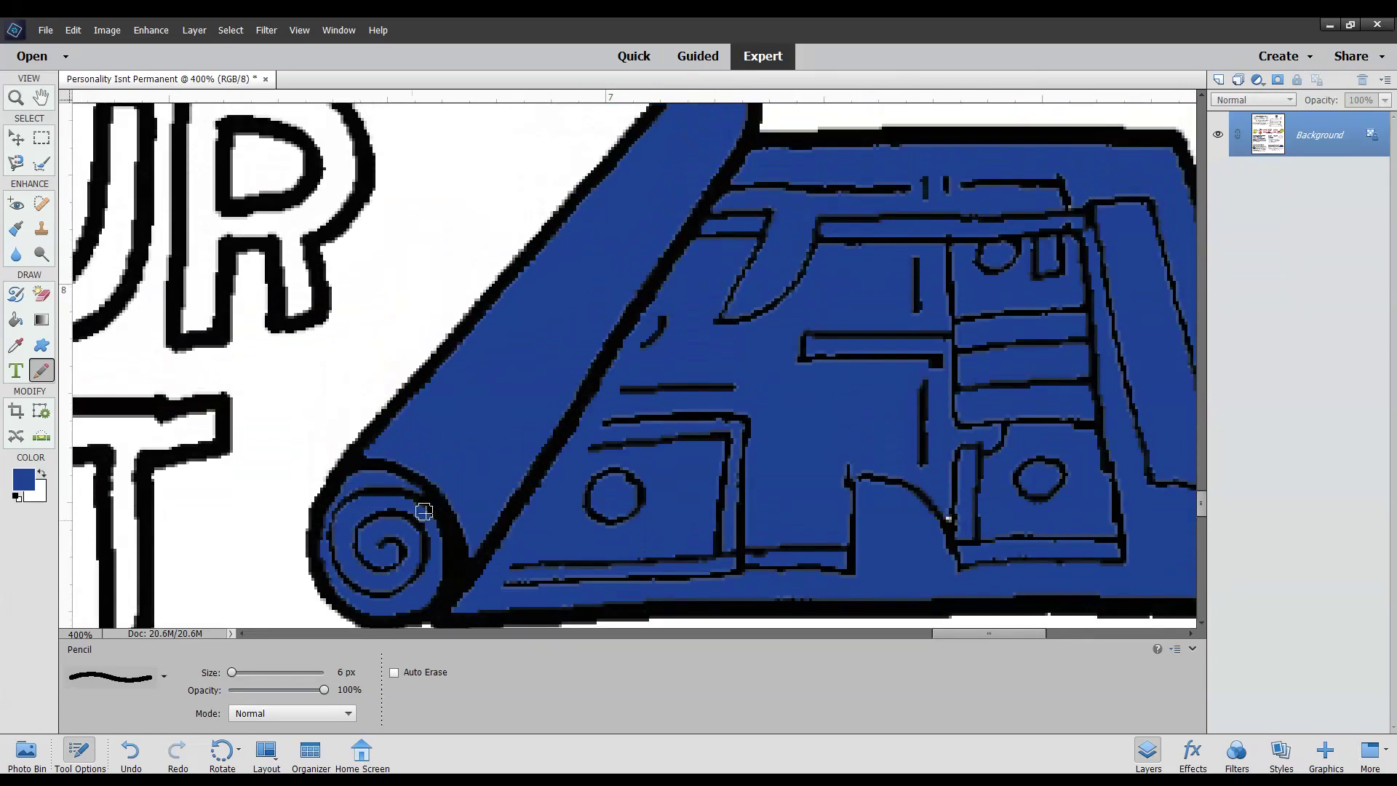
Set the Pencil to the 3 px brush and separate the upper floor-plan lines from the roll's outline with dark blue
right_click(528, 549)
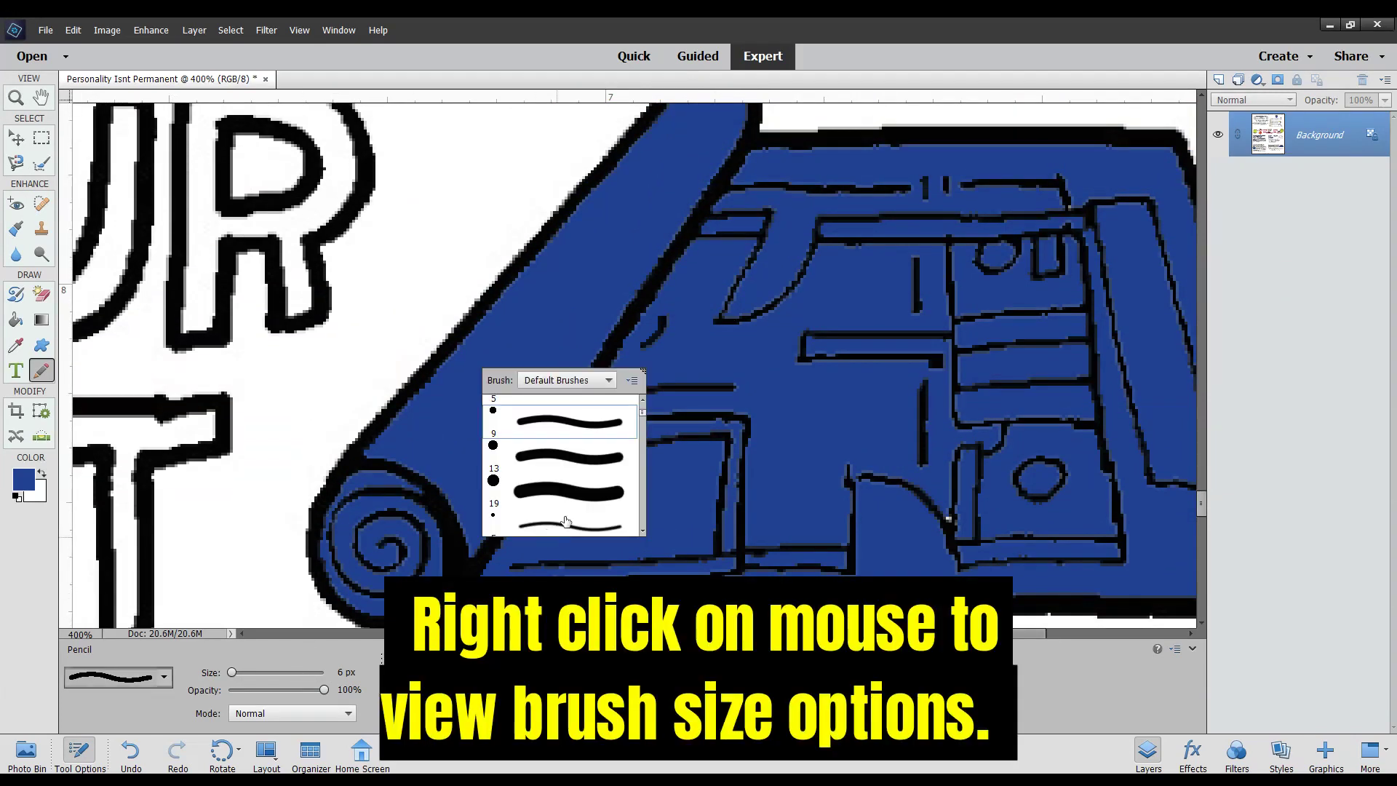
scroll(554, 435, up, 1)
scroll(547, 435, up, 1)
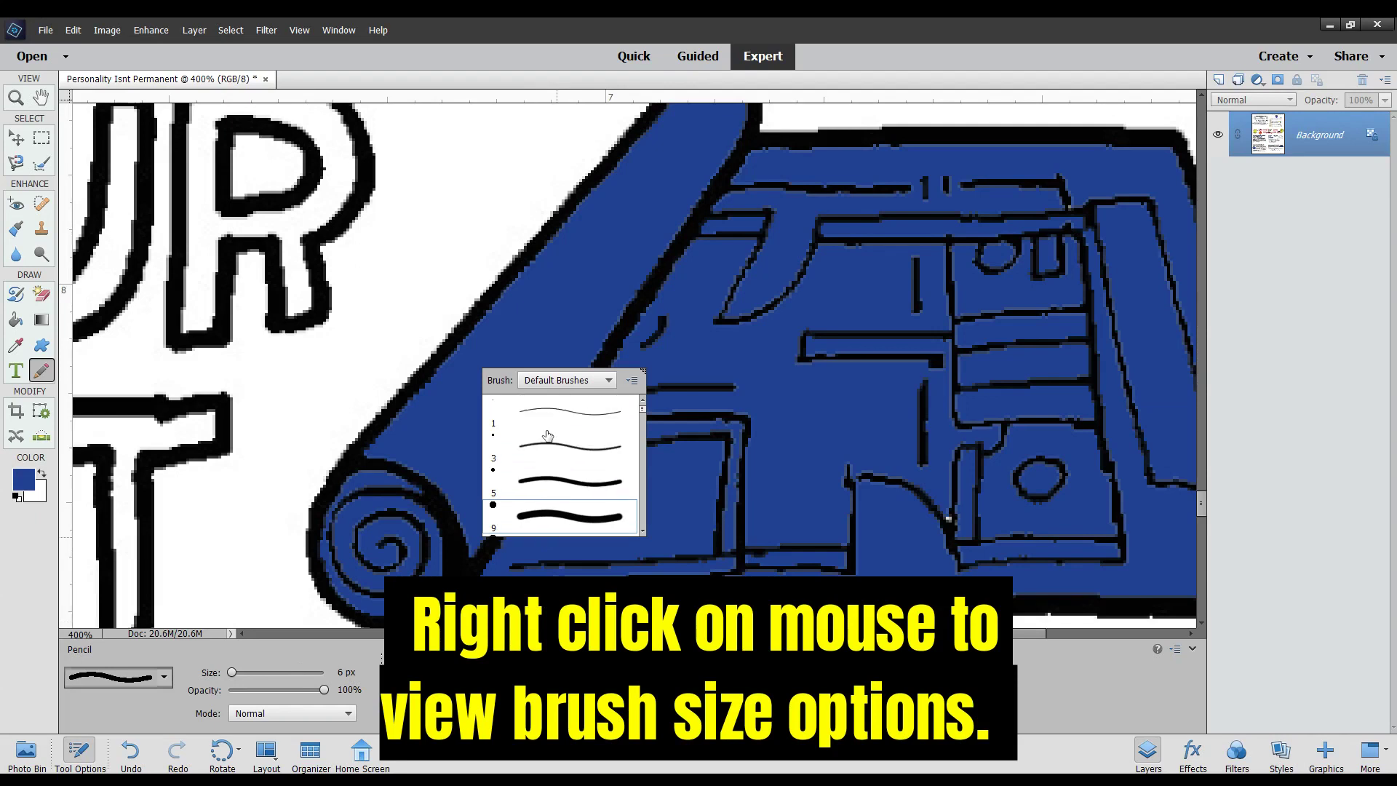
click(551, 445)
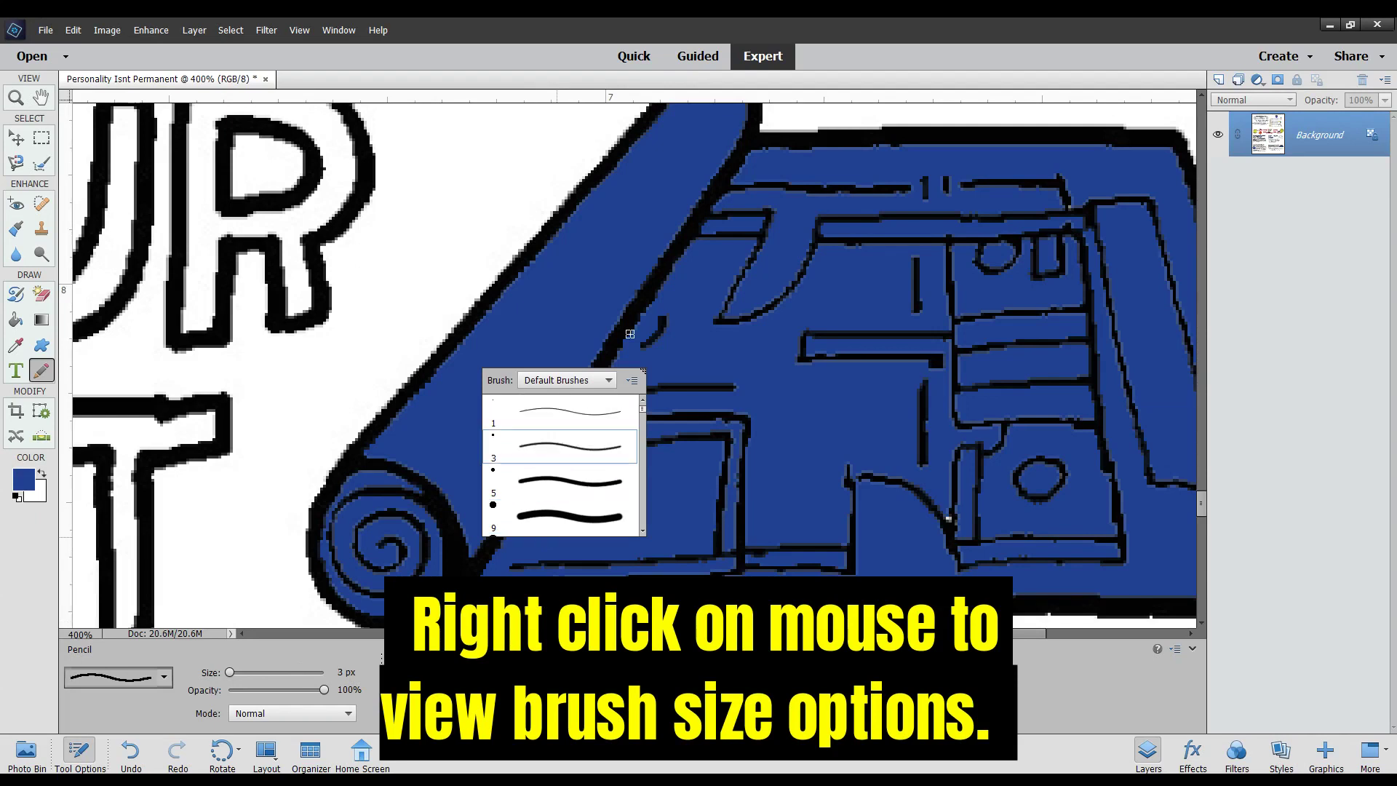
click(738, 190)
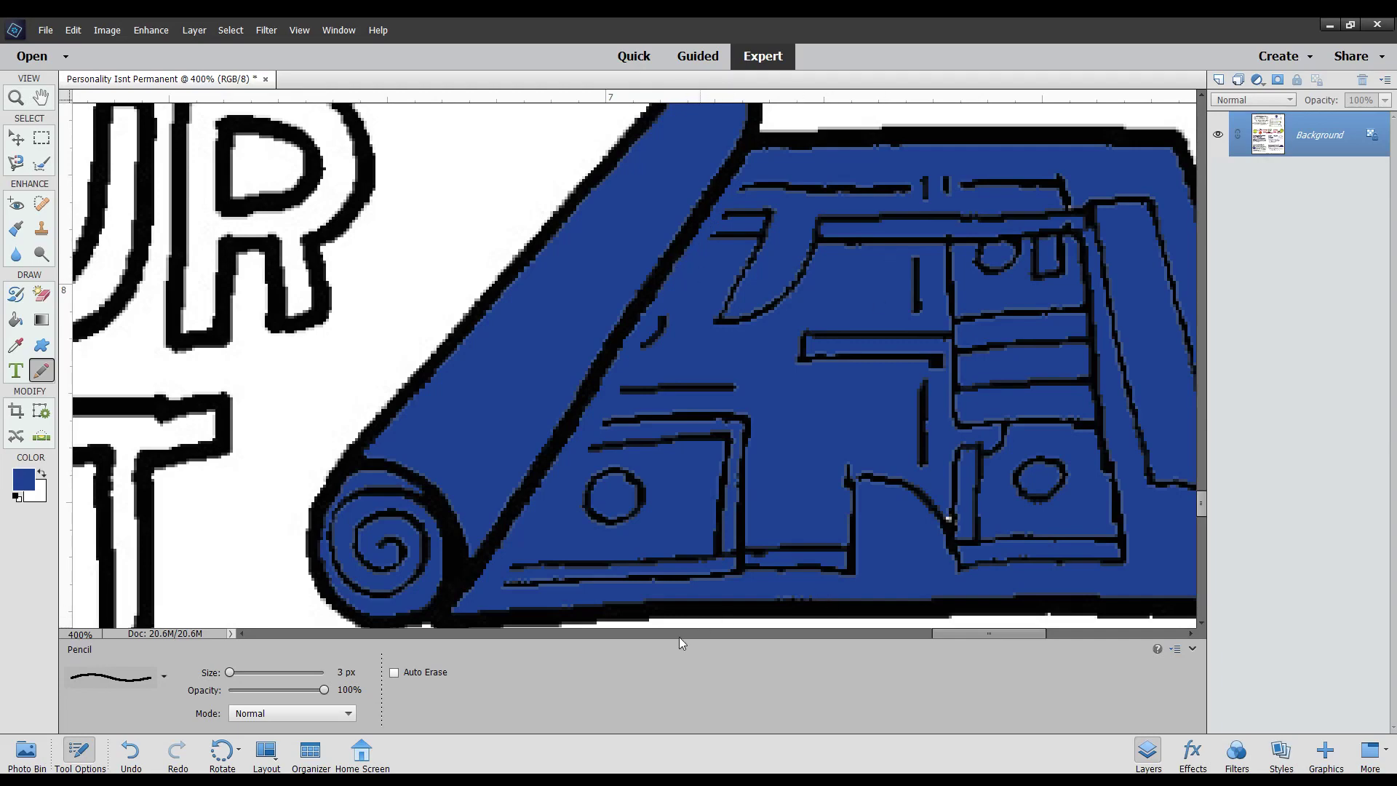
Sample the lighter blue of the sky in the iceberg drawing beside ENHANCE YOUR SUBCONSCIOUS as the foreground colour
drag(975, 635, 1006, 635)
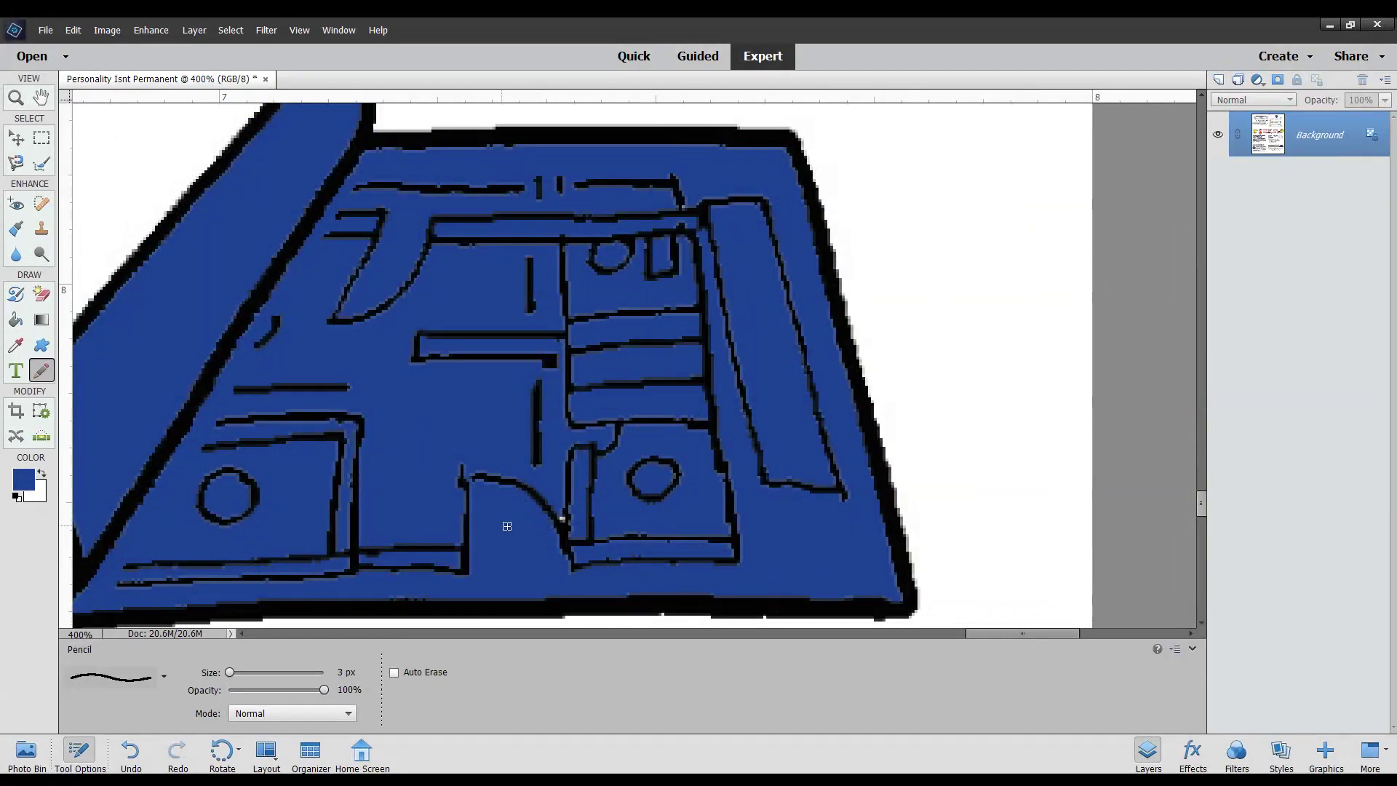
key(ctrl+minus)
key(ctrl+minus)
key(ctrl+minus)
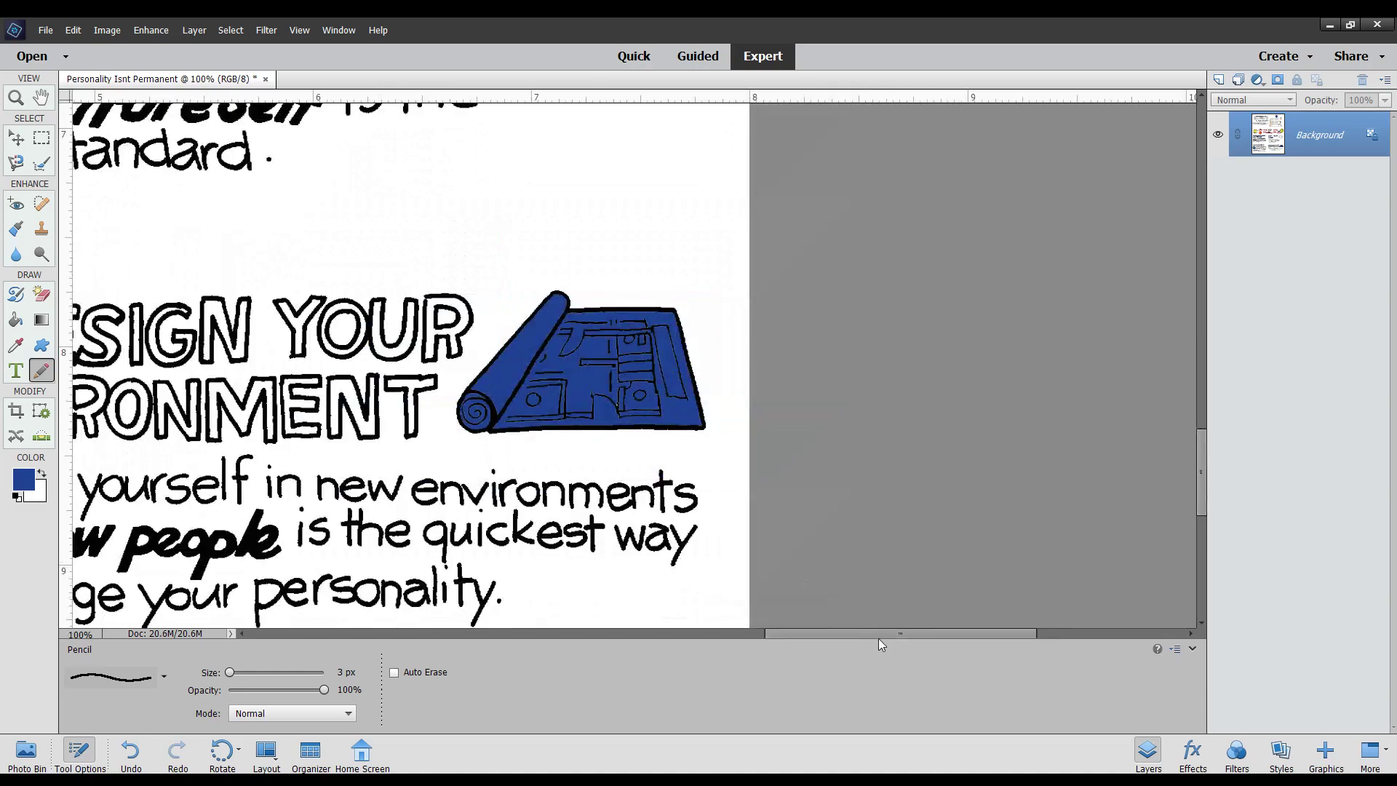
drag(879, 639, 557, 636)
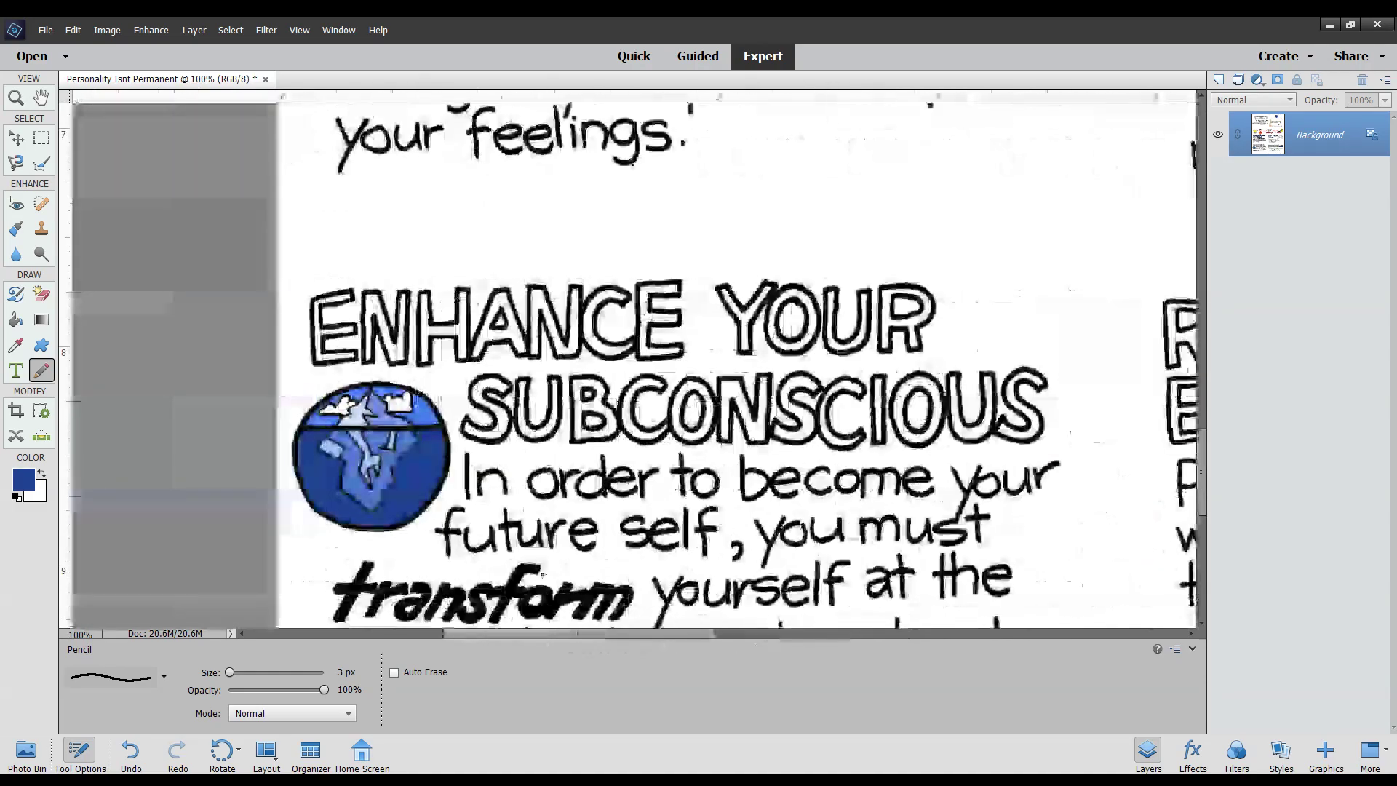
key(i)
click(424, 415)
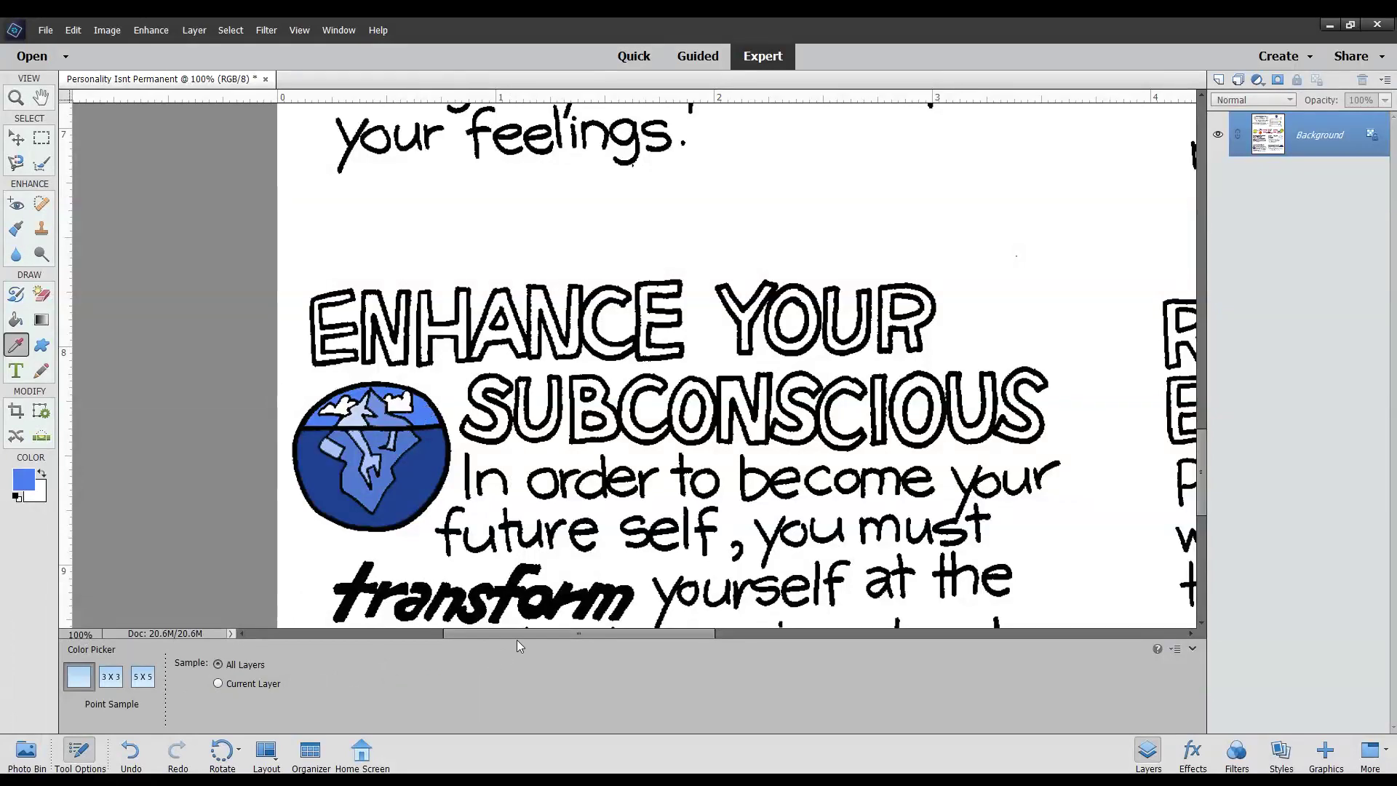
Recolour the black wall lines and circle of the blueprint room nearest the spiral roll light blue with the Paint Bucket
drag(517, 634, 827, 655)
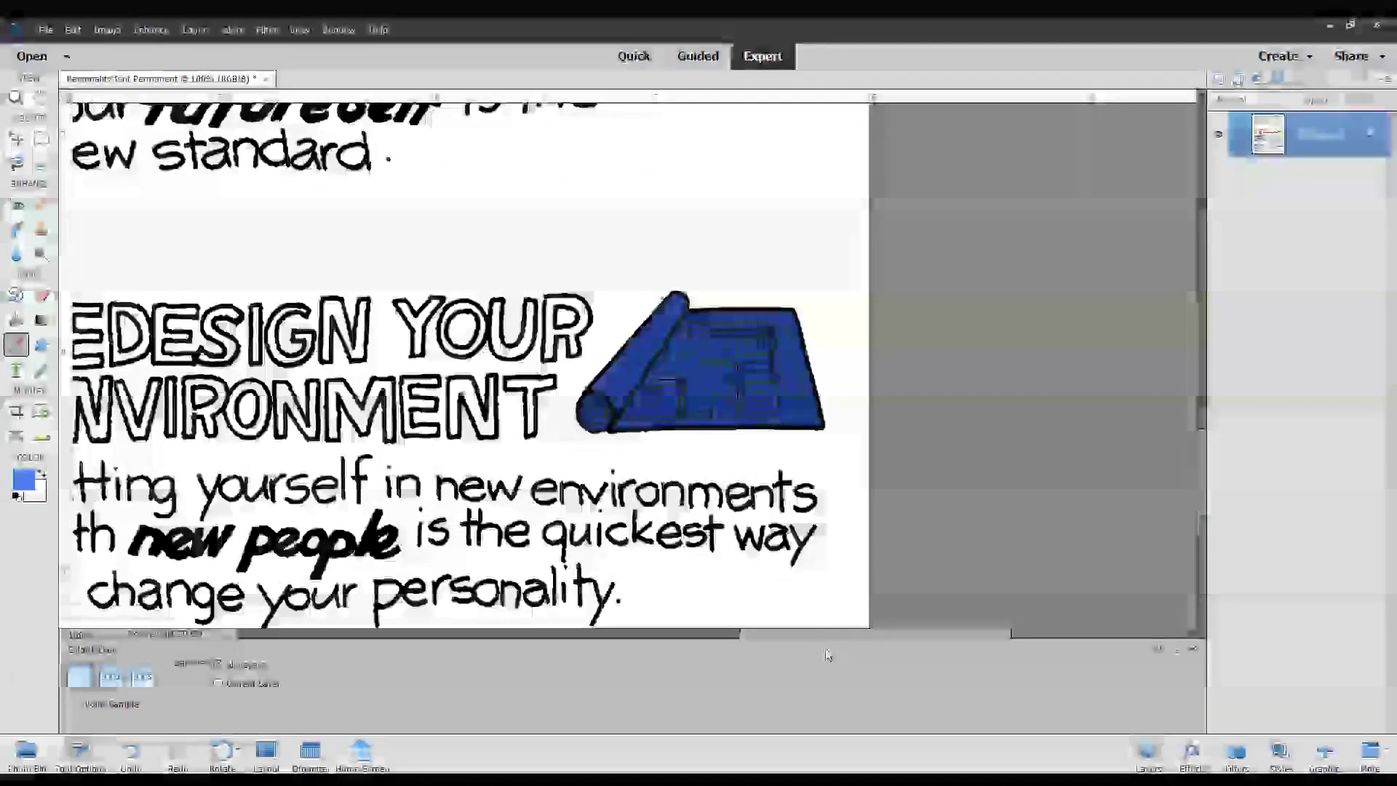
key(k)
key(ctrl+equal)
key(ctrl+equal)
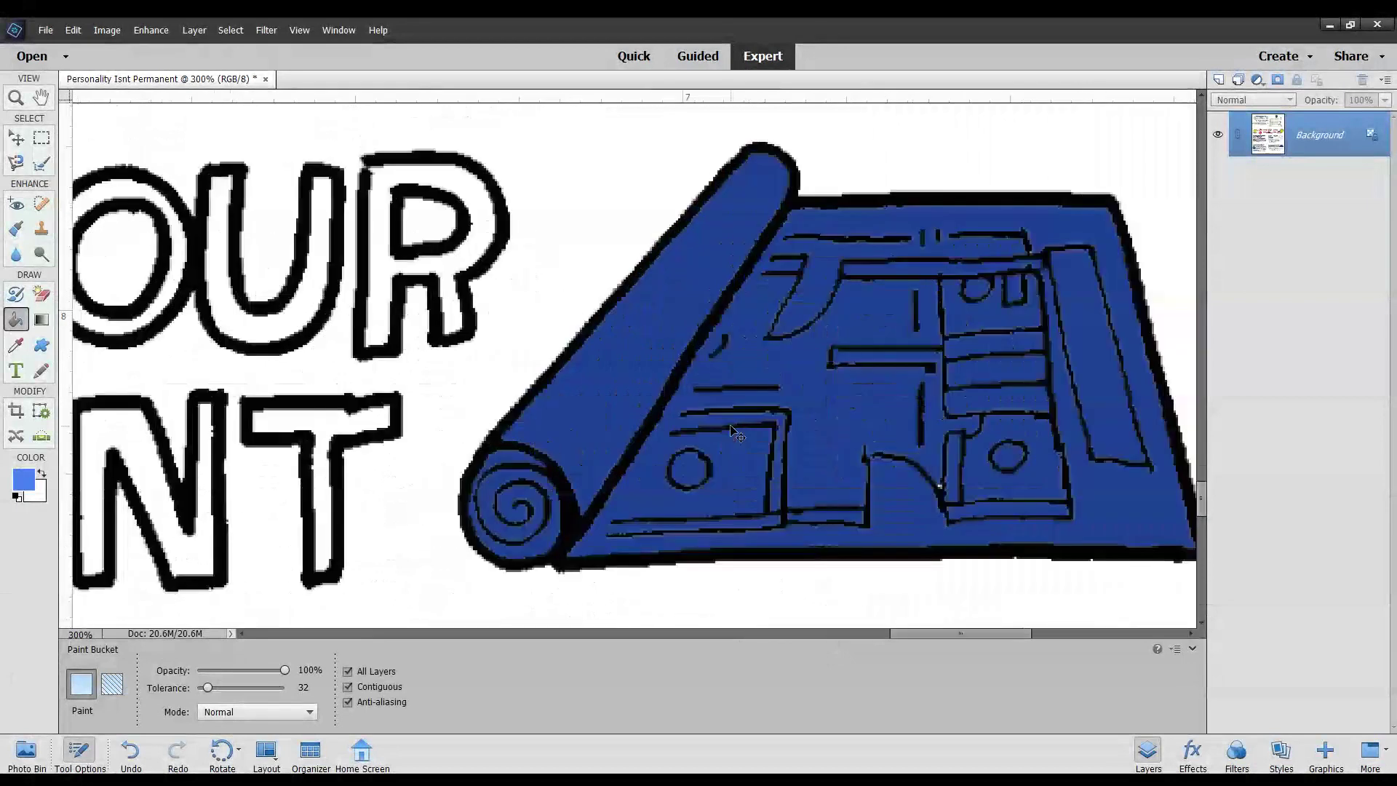
key(ctrl+equal)
click(768, 427)
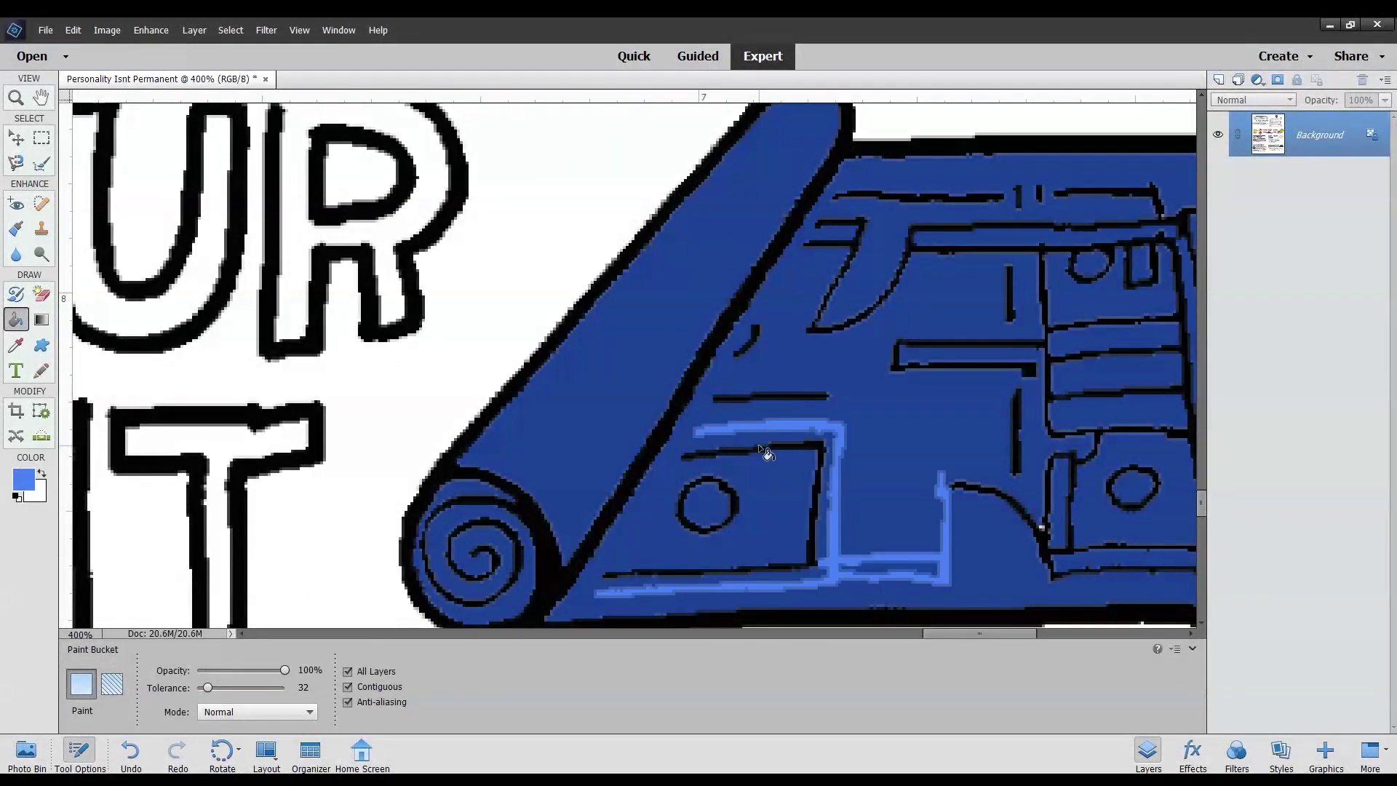
click(722, 486)
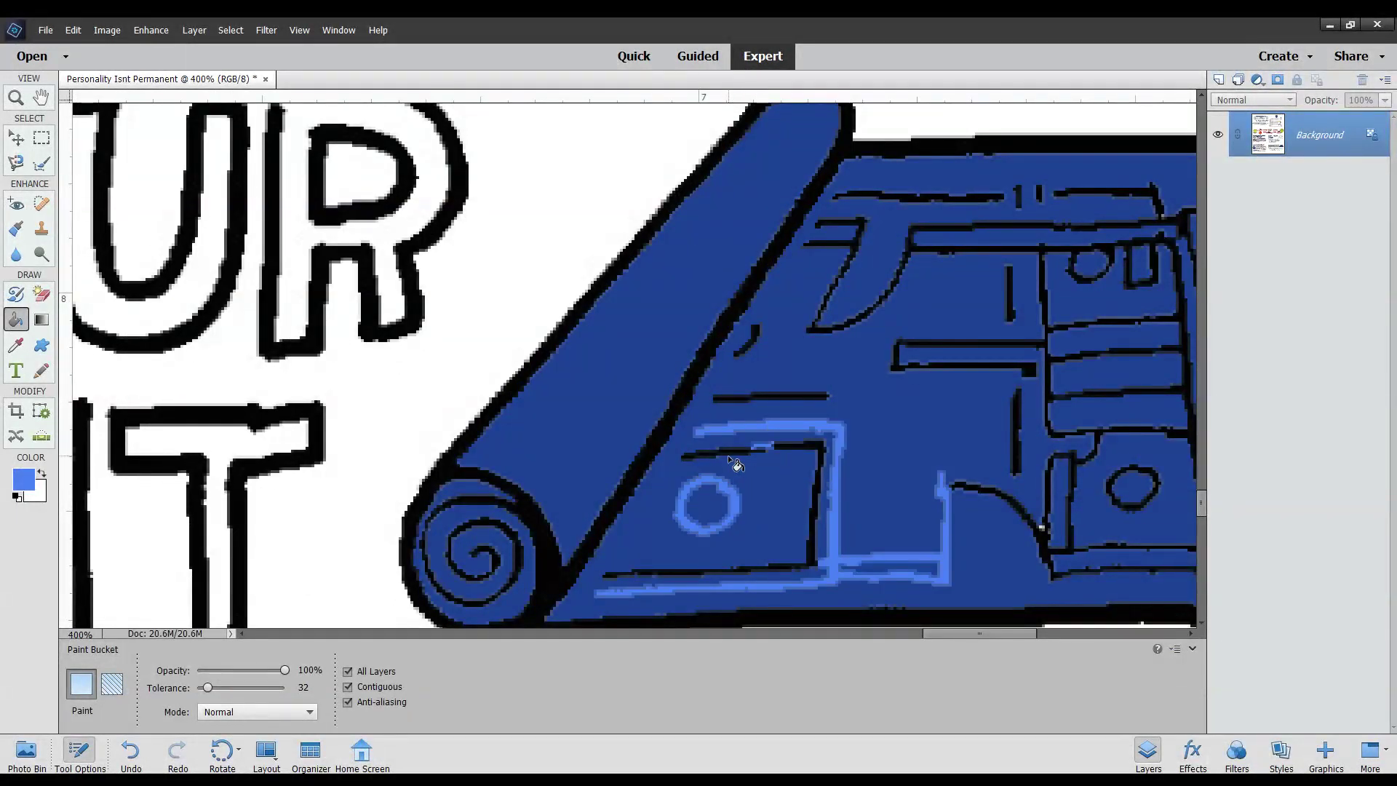
click(793, 446)
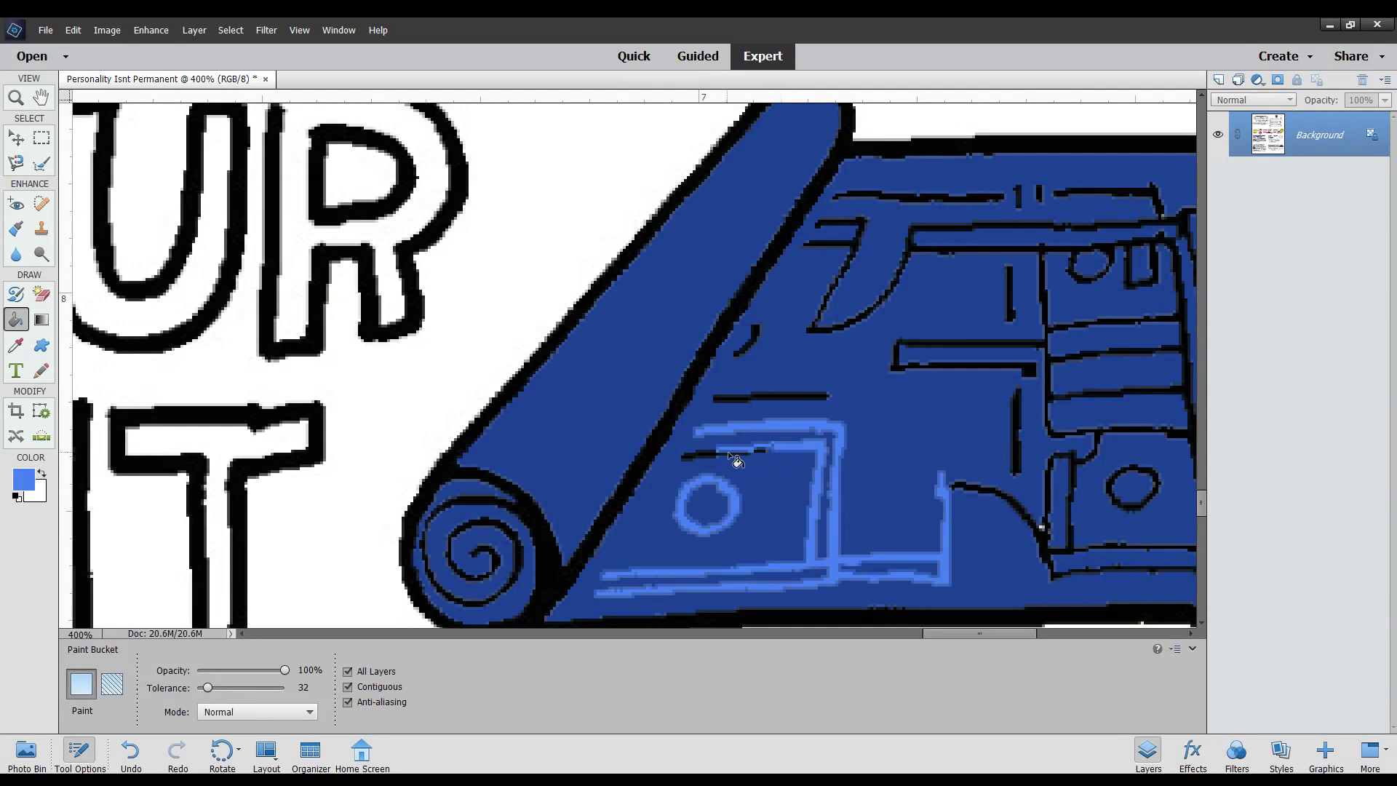
click(704, 453)
Fill the short wall lines beside the roll and the straight edge of the upper door light blue
click(735, 398)
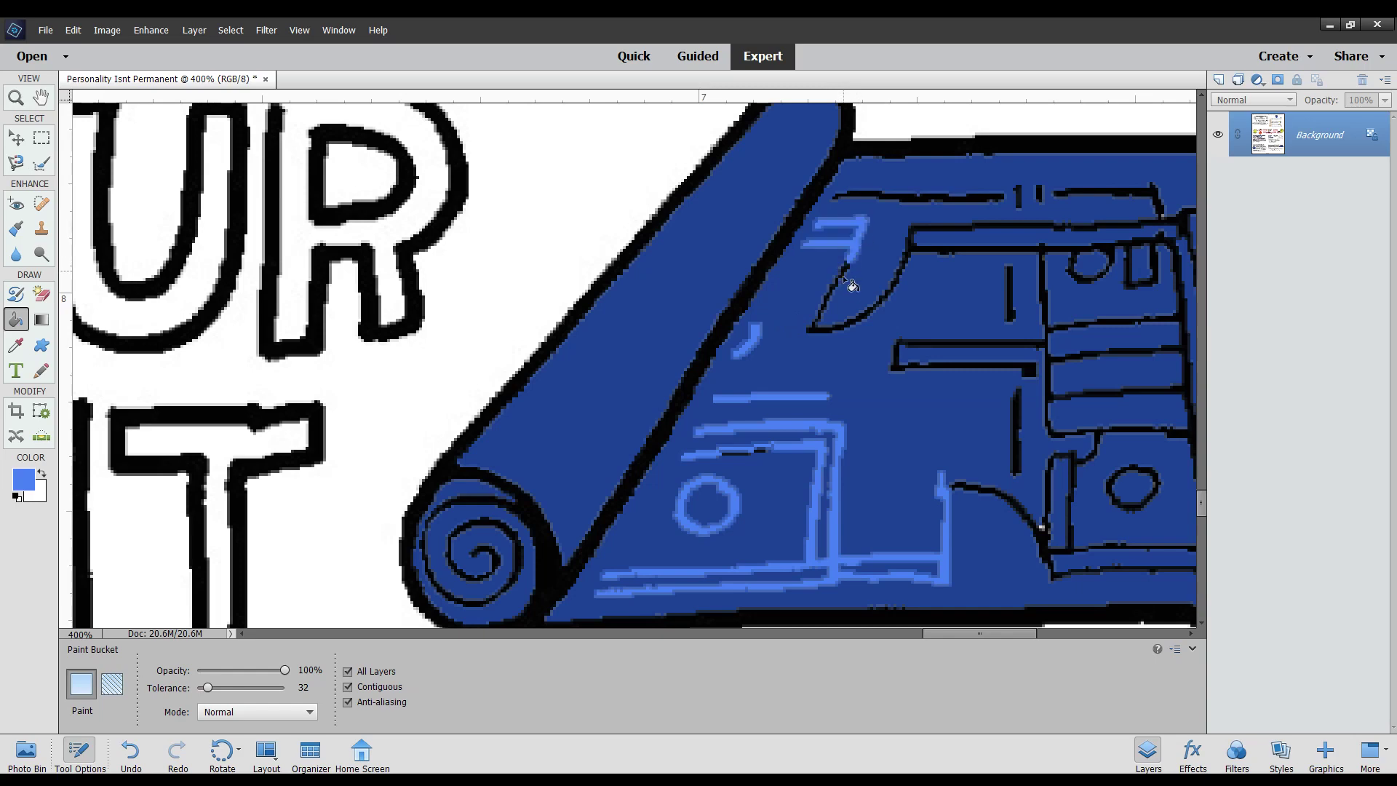
click(824, 298)
click(815, 329)
Trace the upper door's arc and the dashed top wall line in light blue with the 3 px Pencil
click(42, 371)
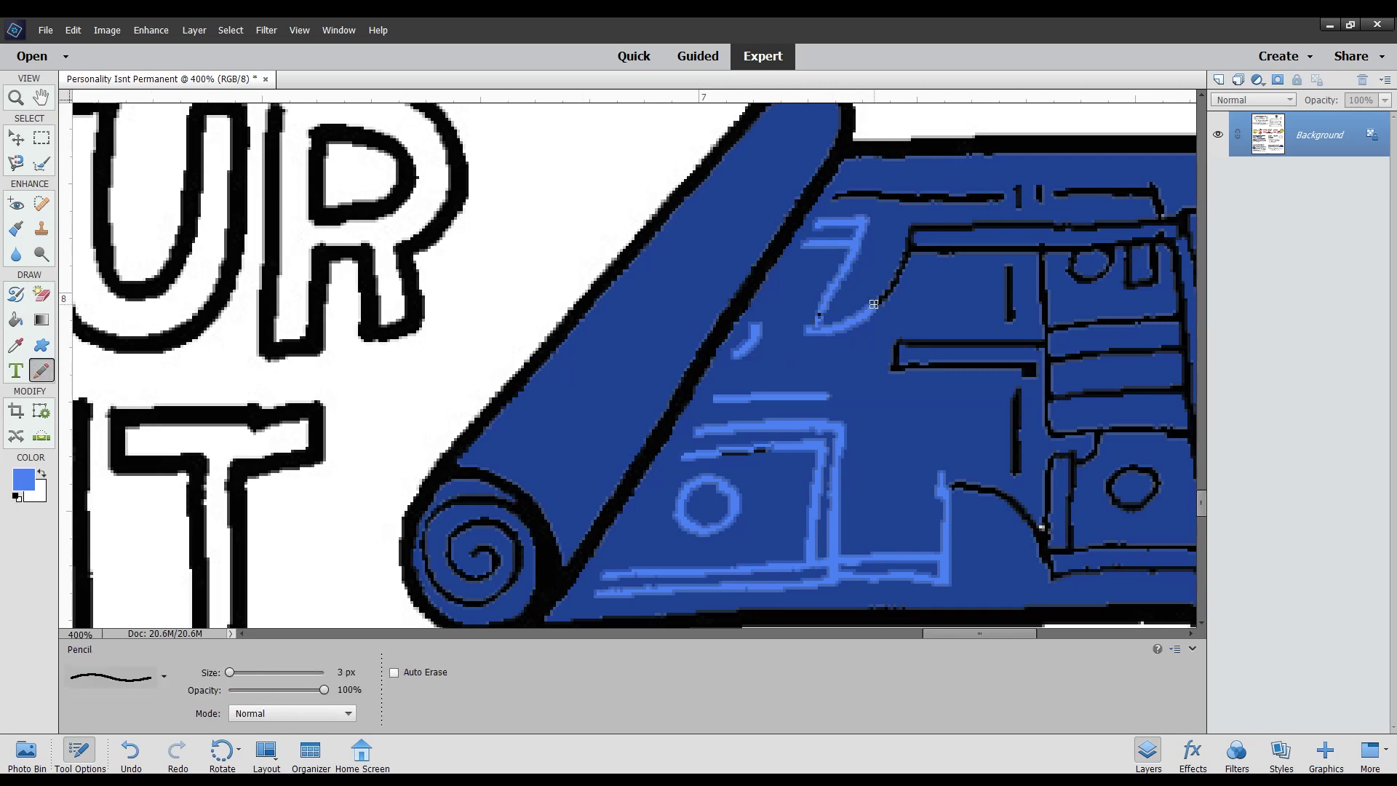
drag(878, 306, 902, 254)
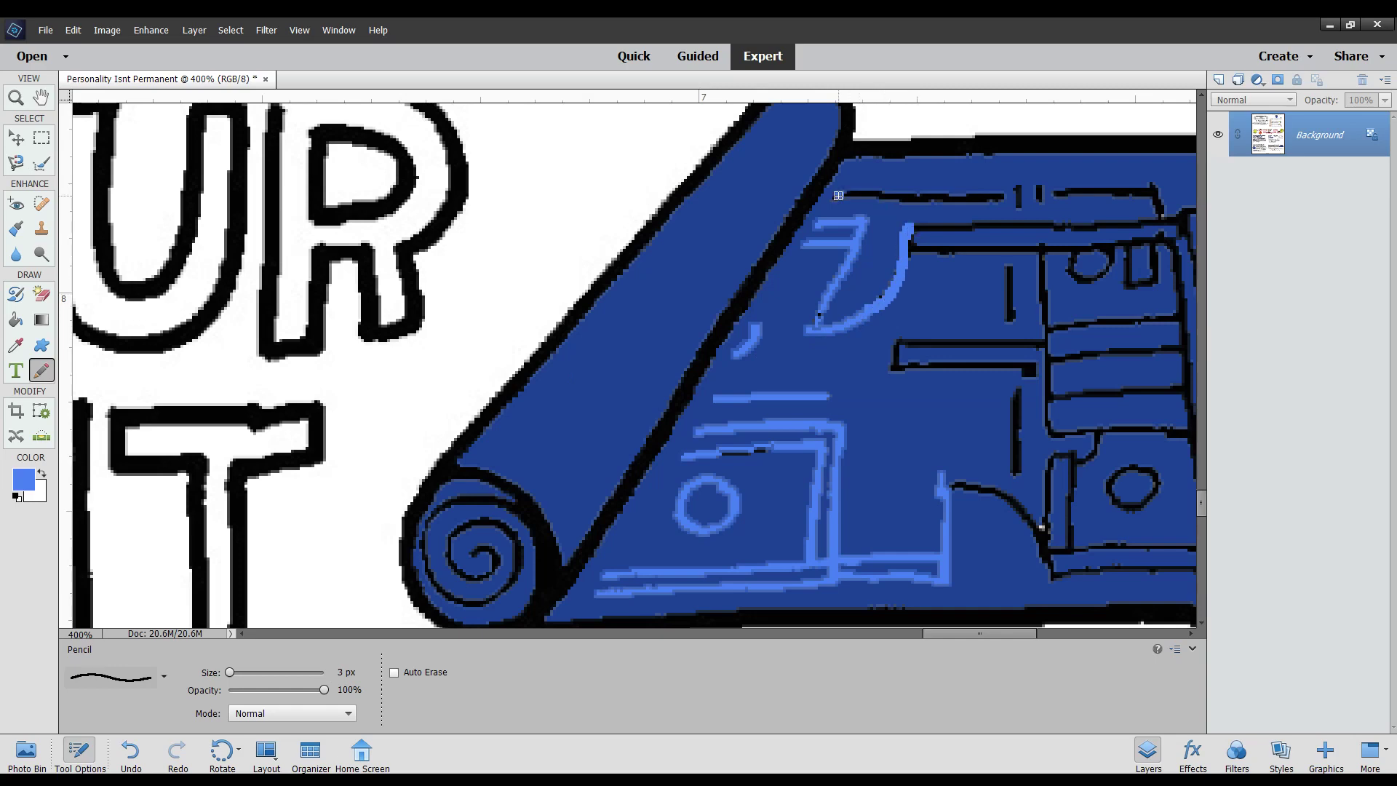
mouse_move(838, 195)
mouse_down()
mouse_move(1019, 210)
mouse_move(1020, 186)
mouse_up()
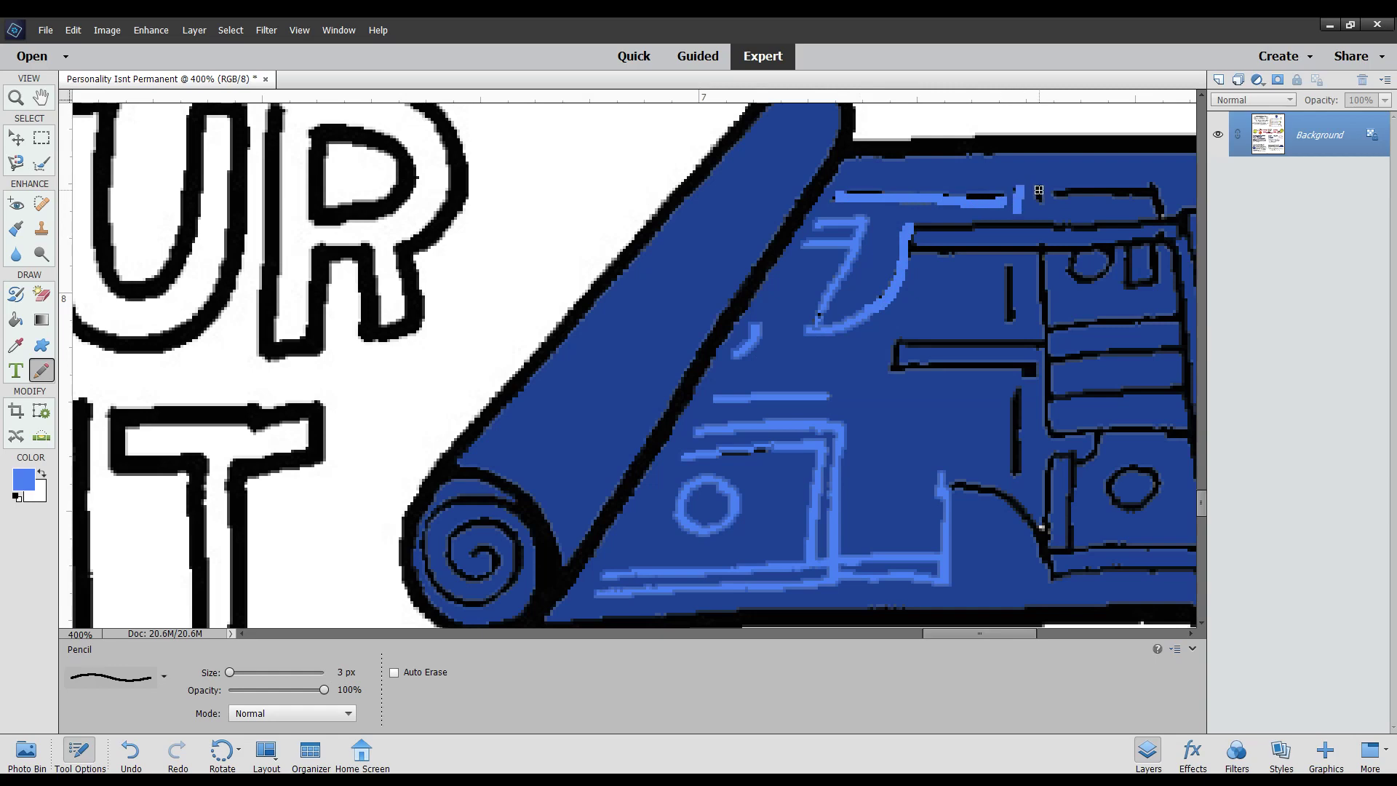
Fill the connected stair and room walls, isolated wall segments, second room's circle and leftover black bits light blue with the Paint Bucket
key(k)
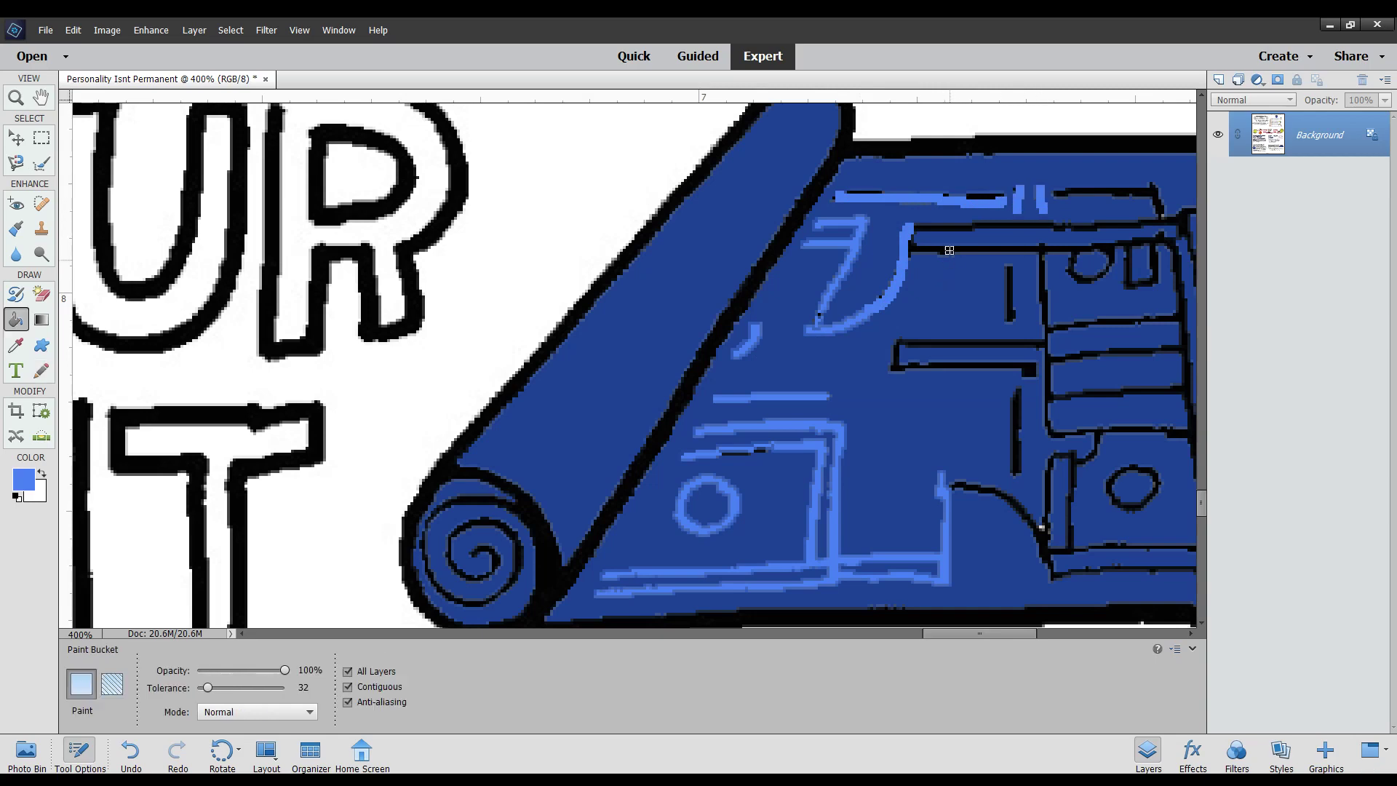
click(928, 247)
click(936, 229)
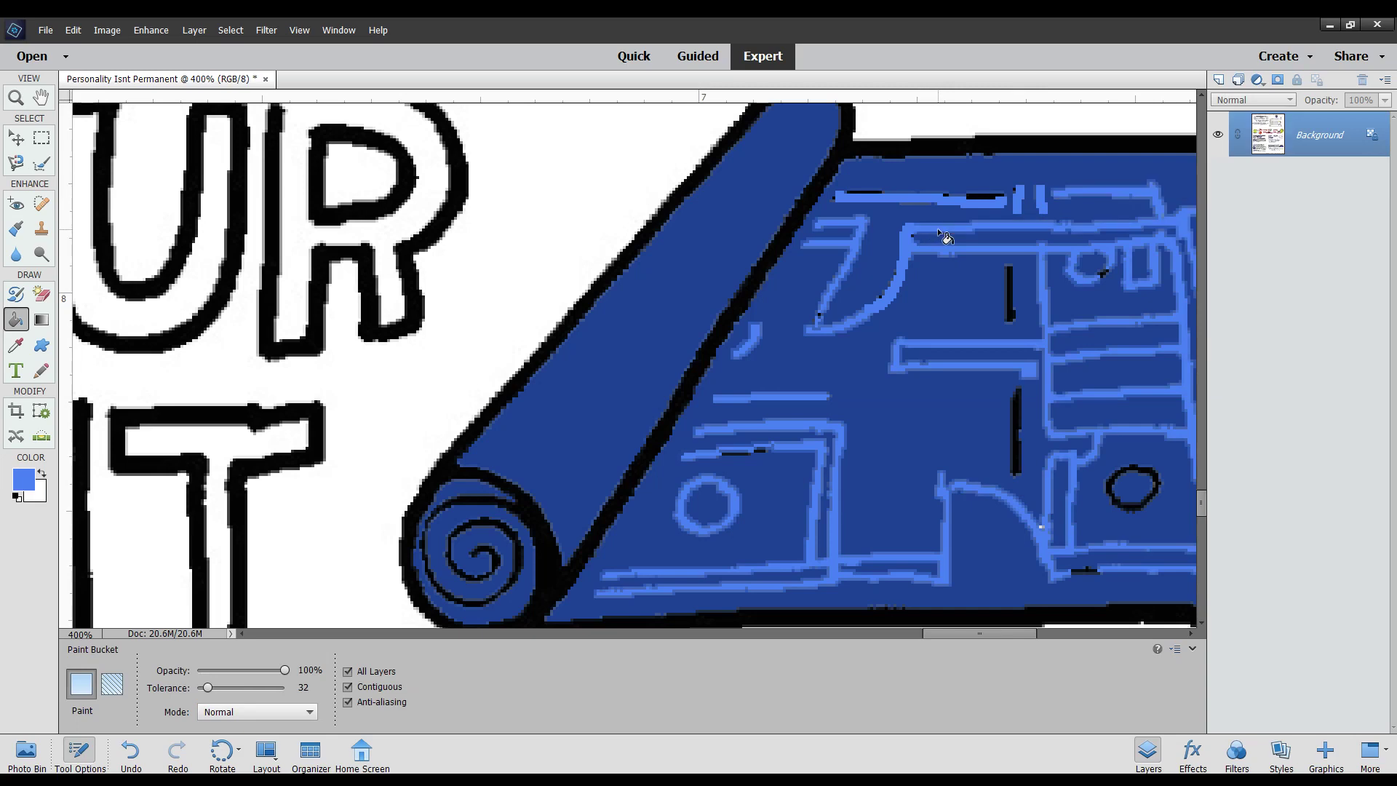
click(988, 197)
click(1010, 273)
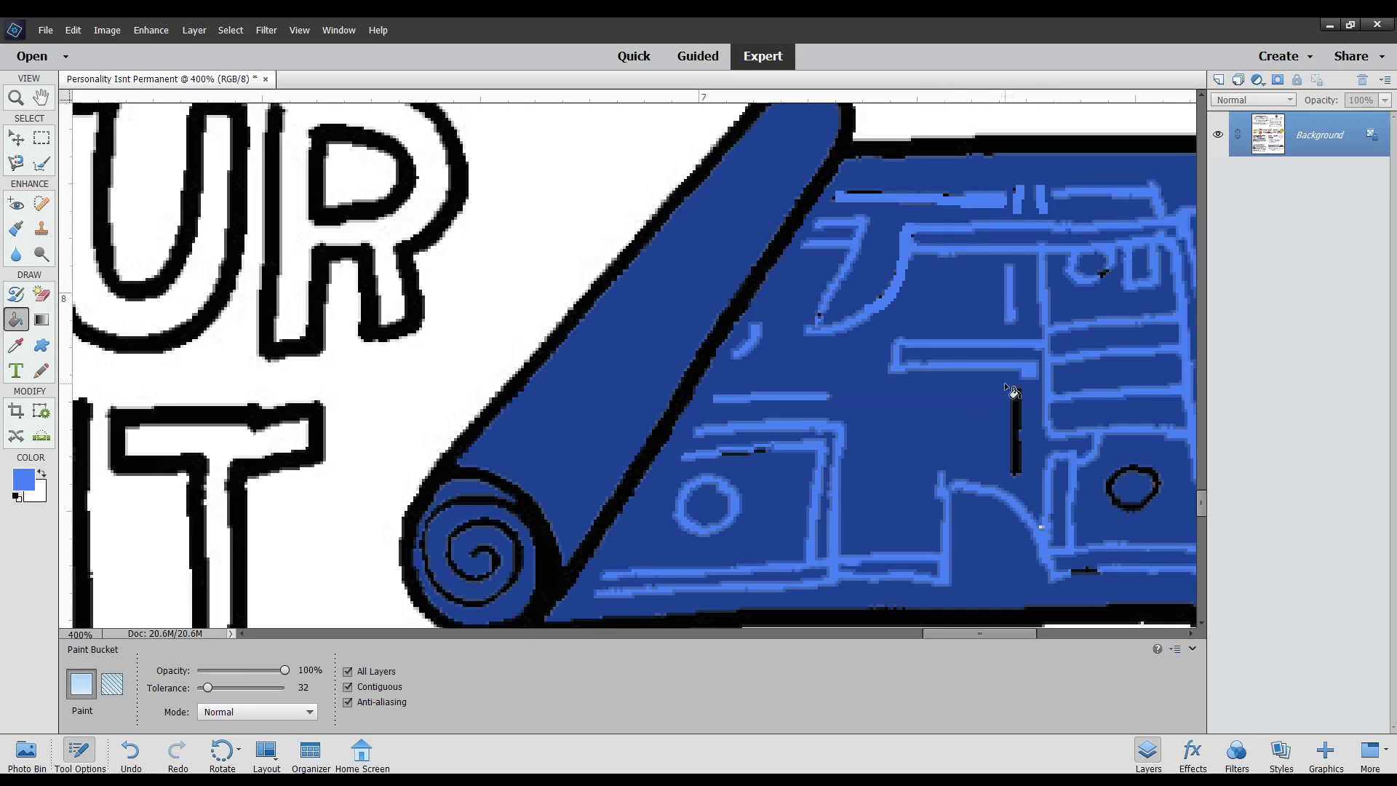
click(1017, 411)
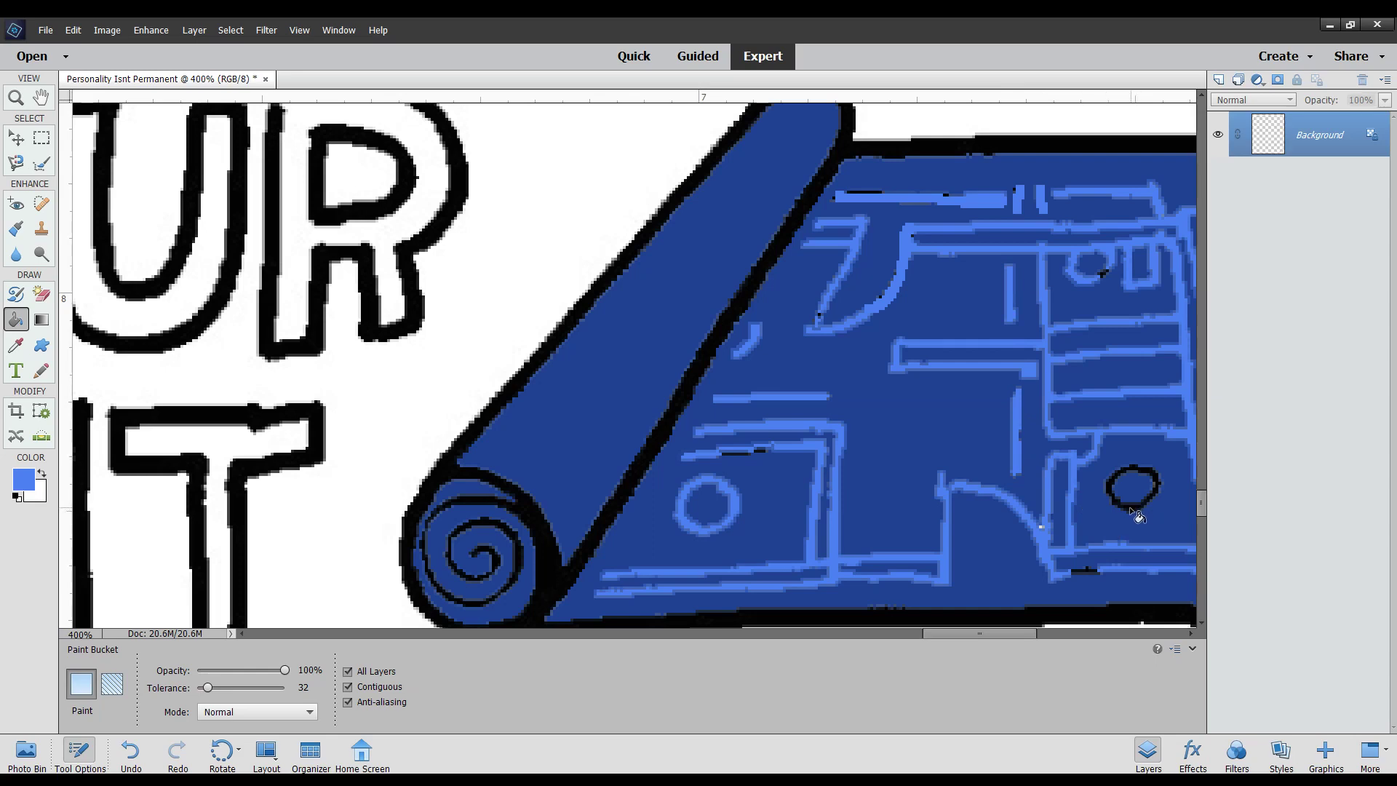
click(1130, 505)
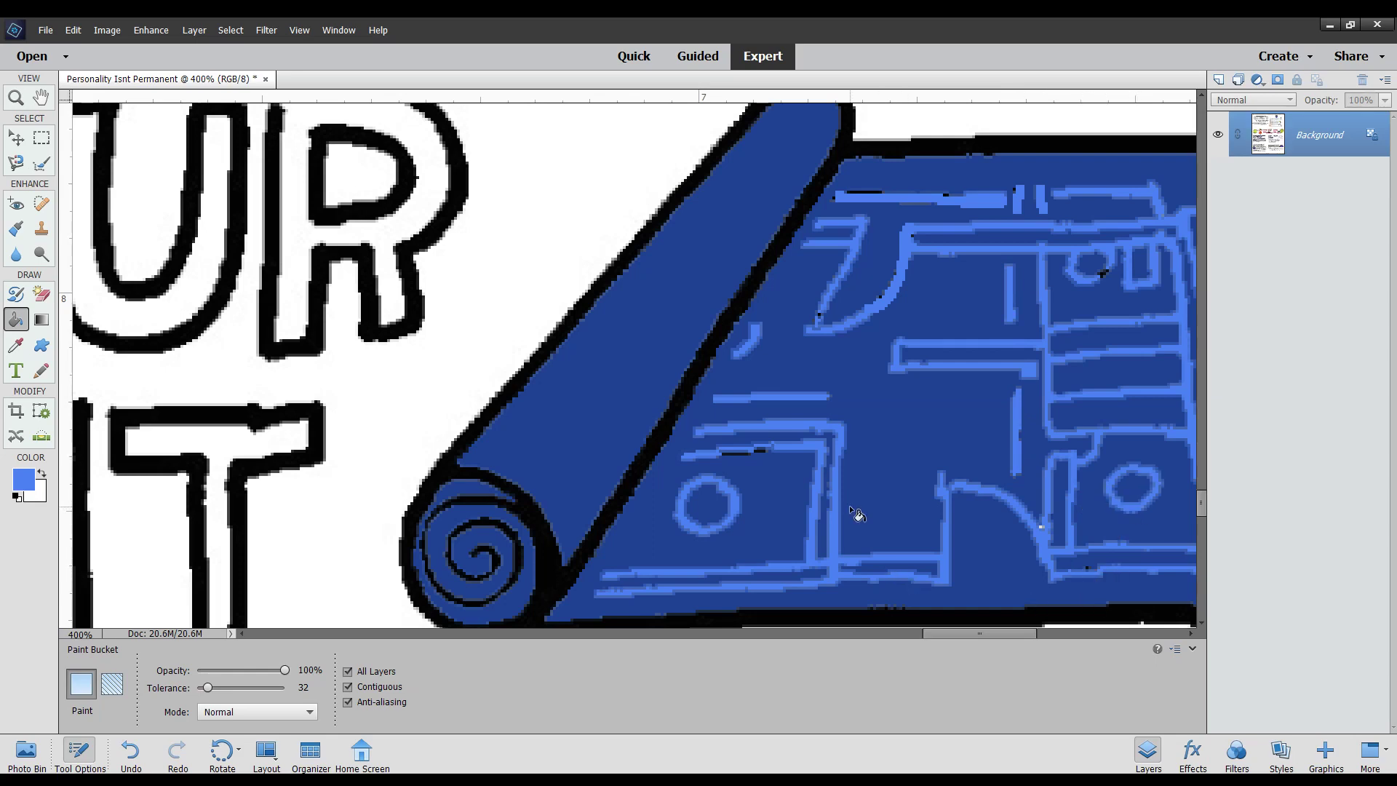
click(736, 454)
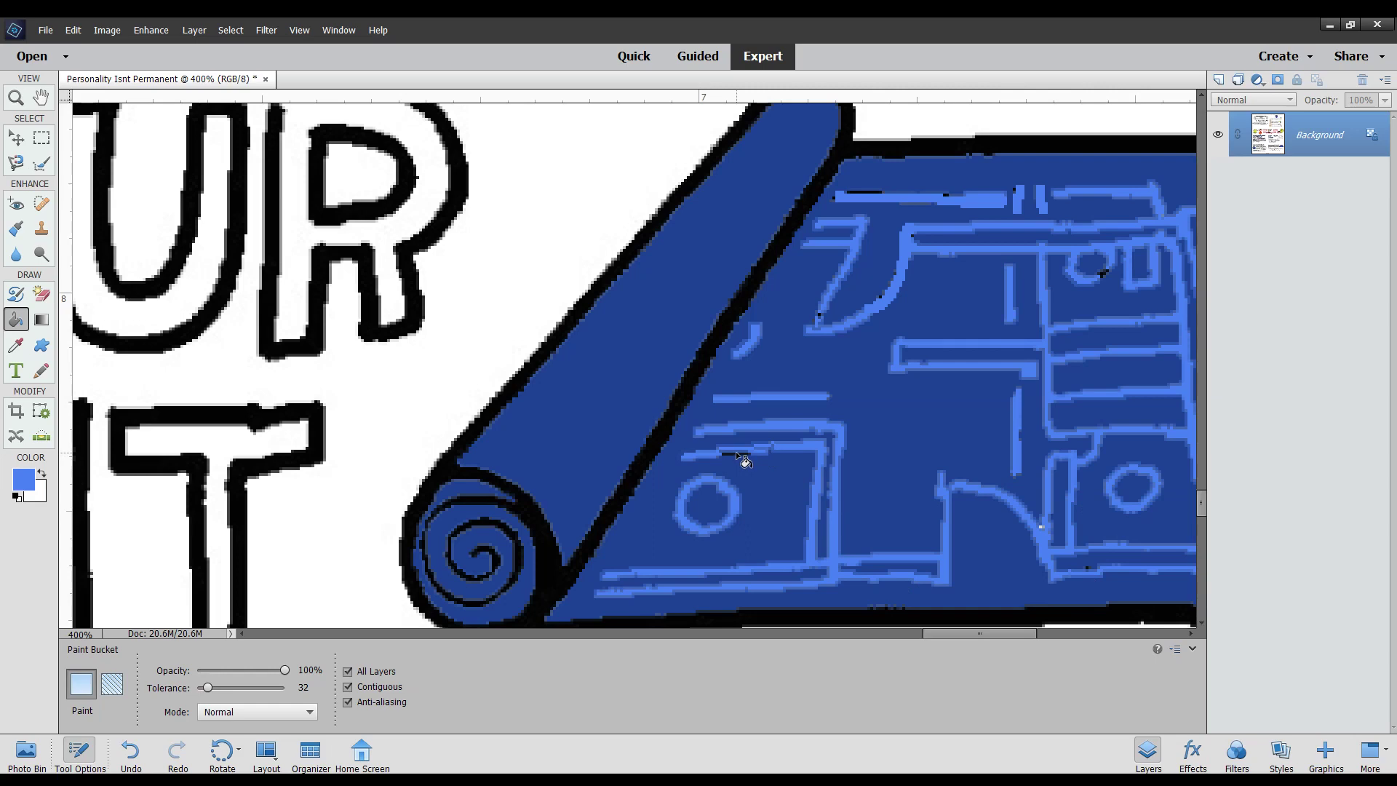
click(1102, 272)
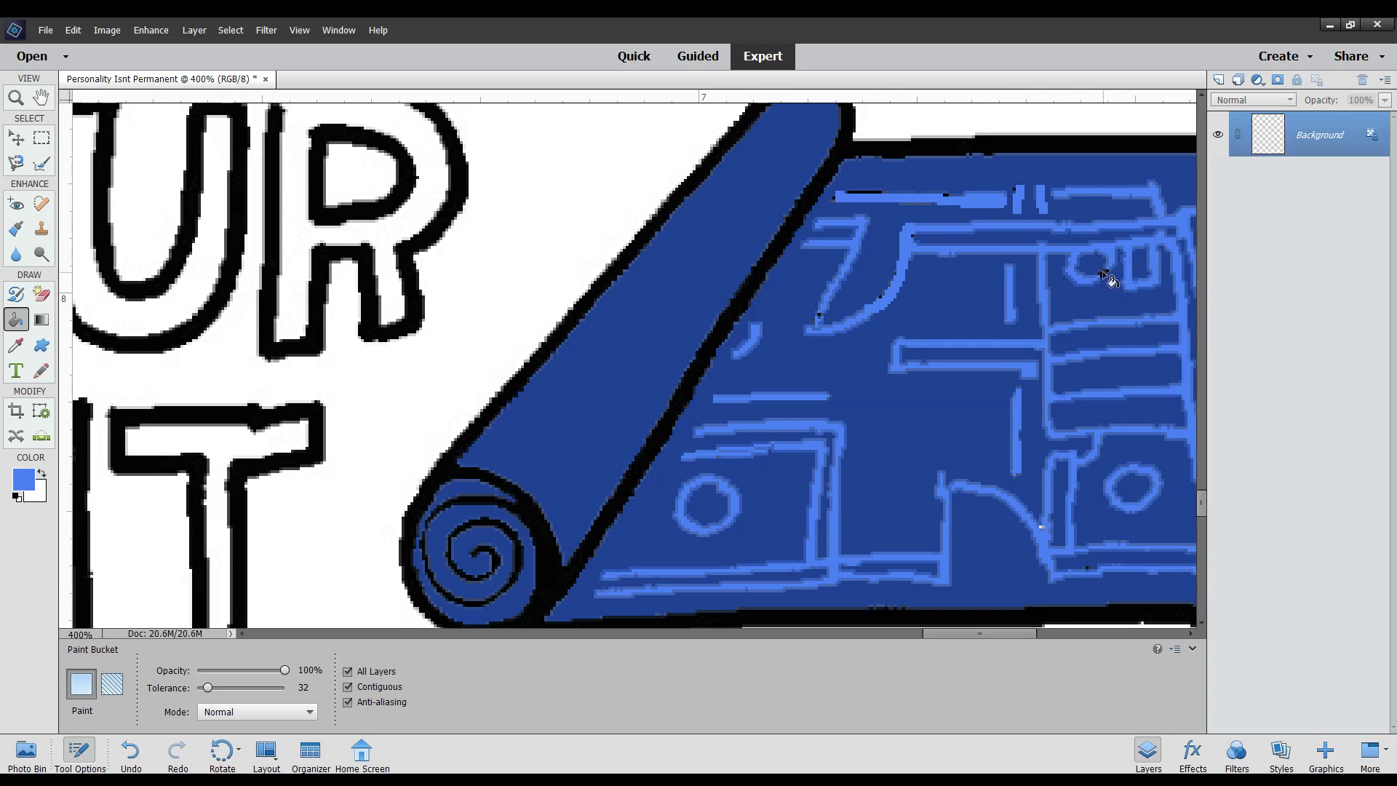
Fill the remaining black in the dashed top wall line and the blueprint's narrow outer rectangle with light blue using the Paint Bucket
click(864, 193)
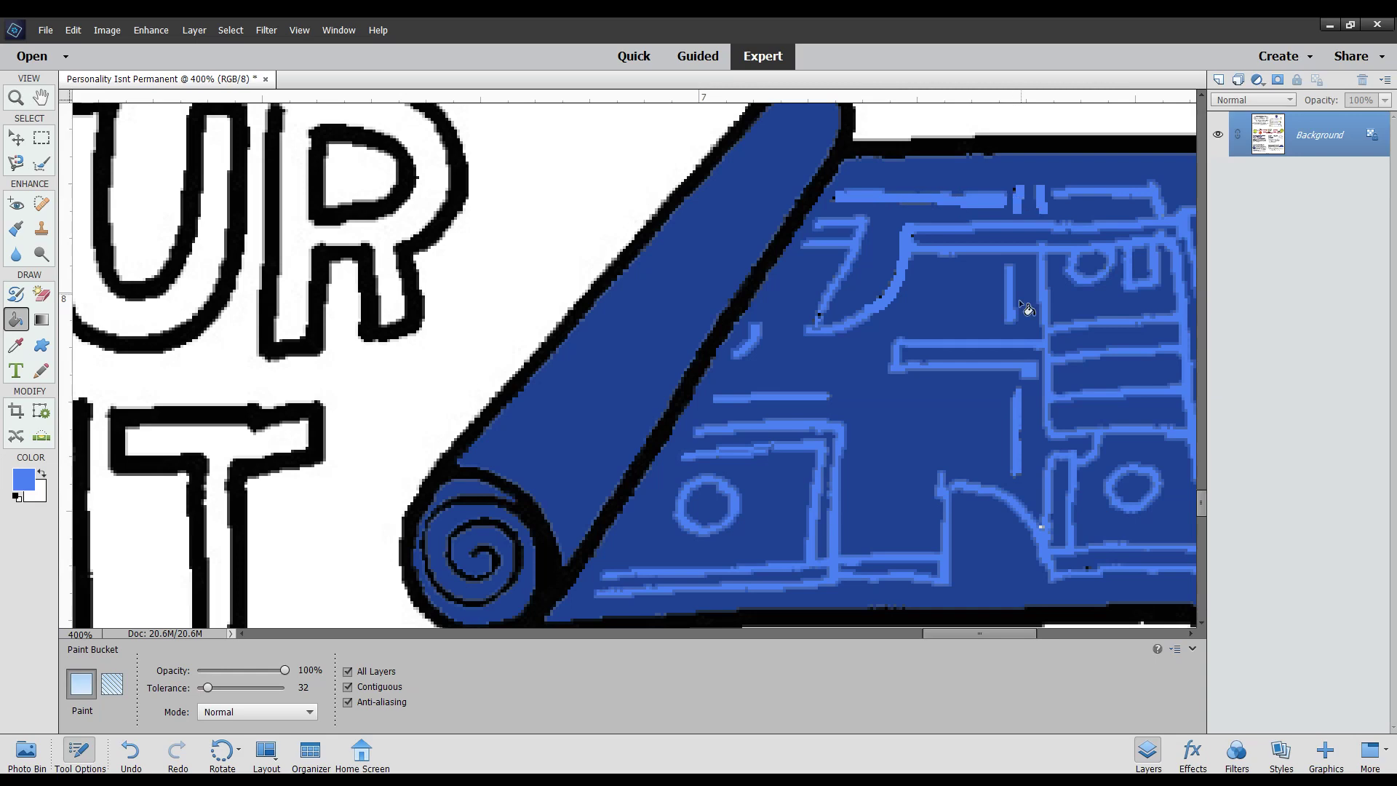
mouse_move(963, 631)
mouse_down()
mouse_move(1041, 635)
mouse_move(988, 638)
mouse_up()
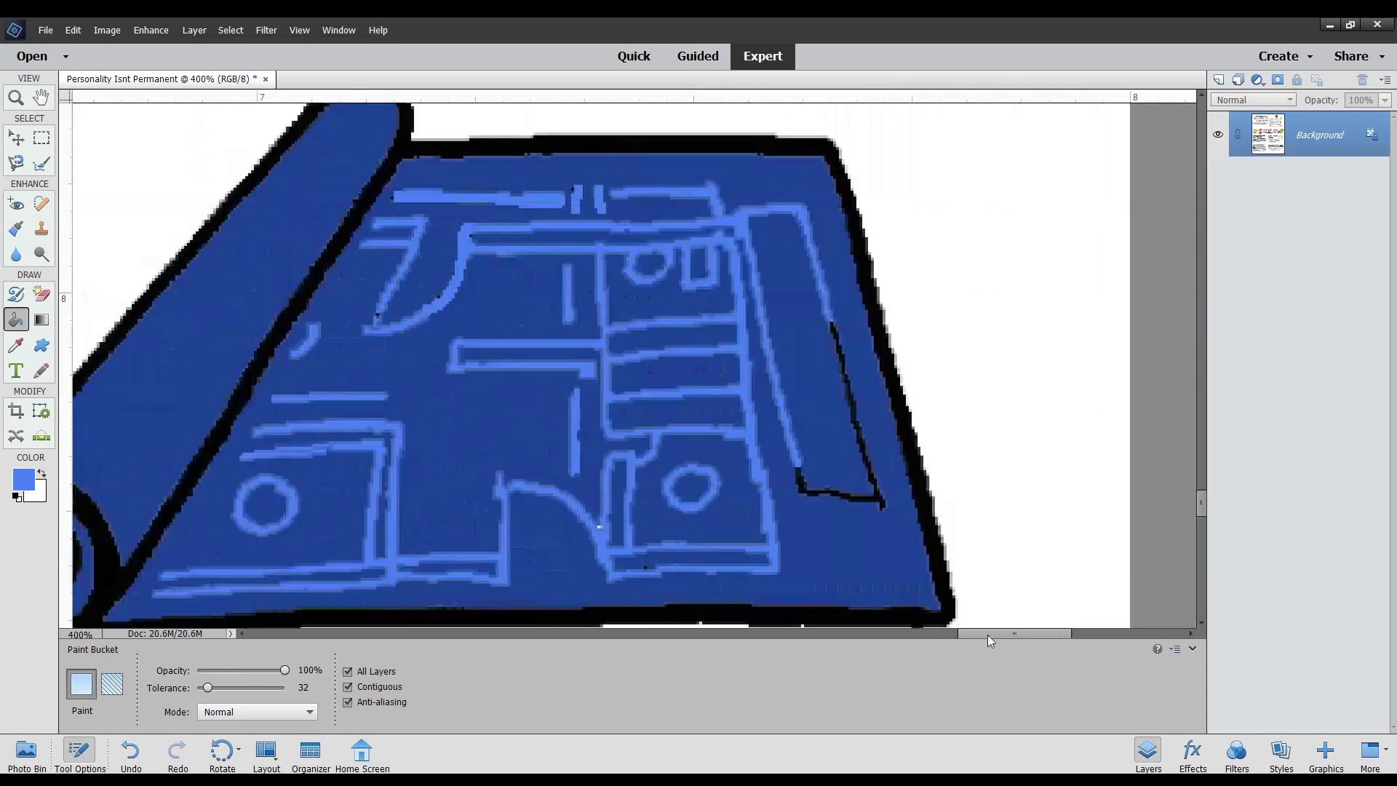
click(799, 487)
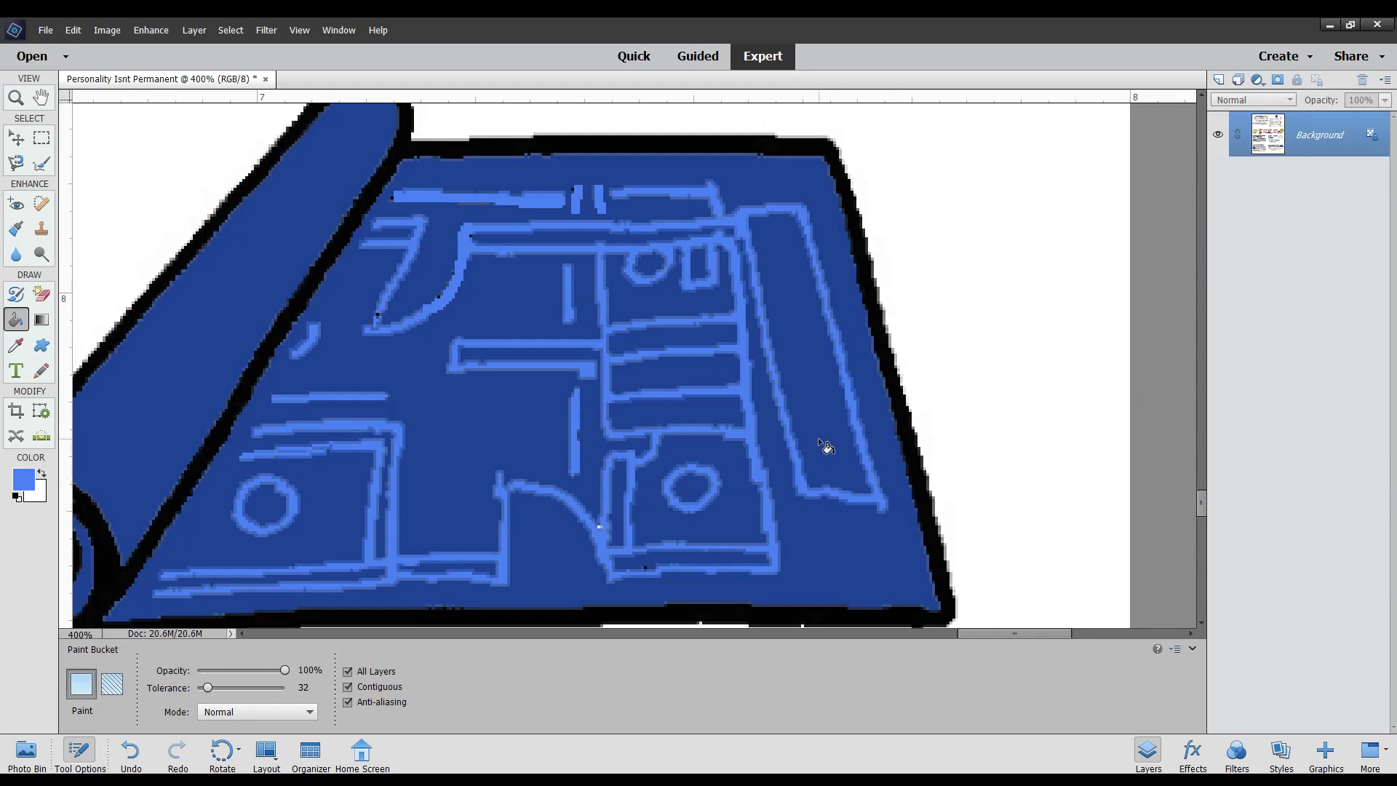
Sample the red of the target drawing and fill the pieces of the broken heart beside Transform Your Trauma with it
key(ctrl+minus)
key(ctrl+minus)
key(ctrl+minus)
key(ctrl+minus)
key(ctrl+minus)
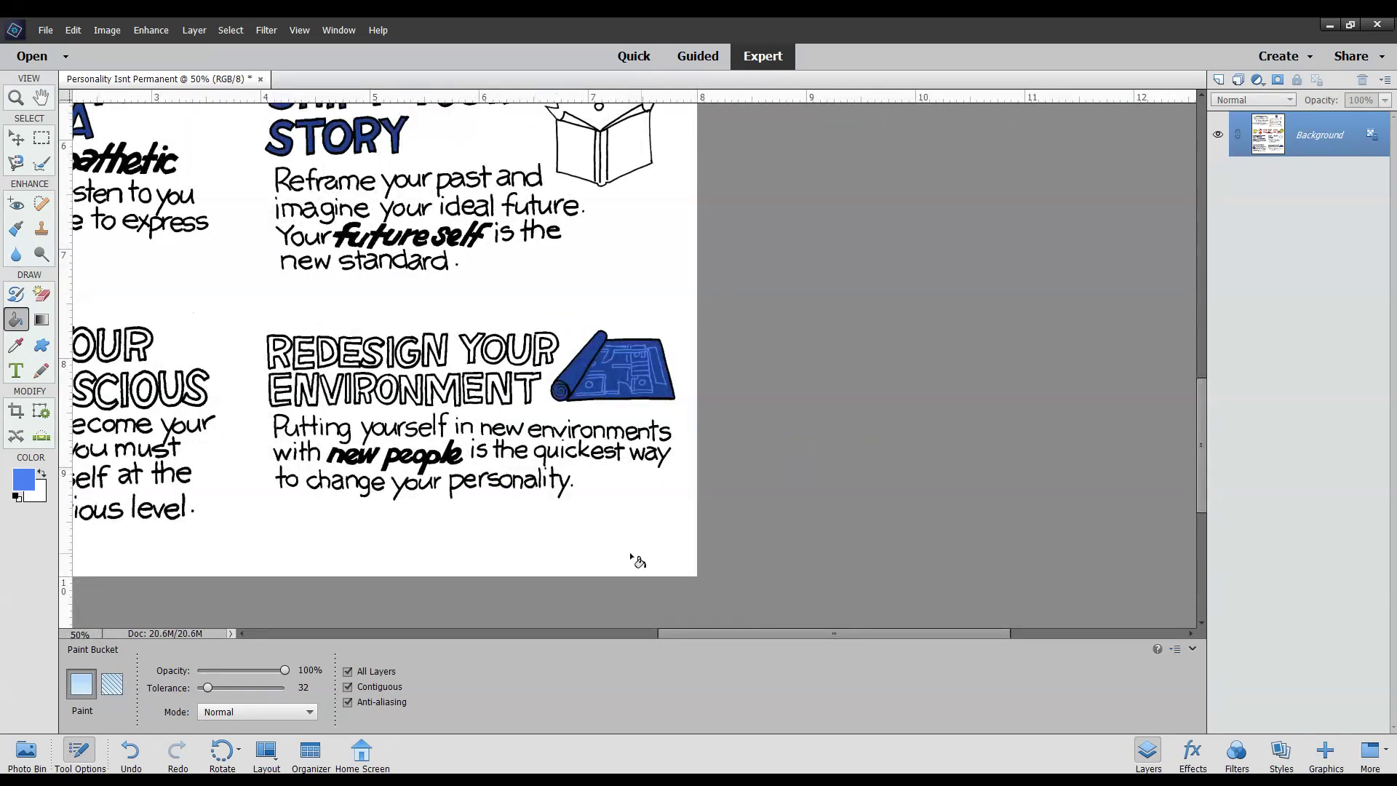
drag(823, 634, 691, 652)
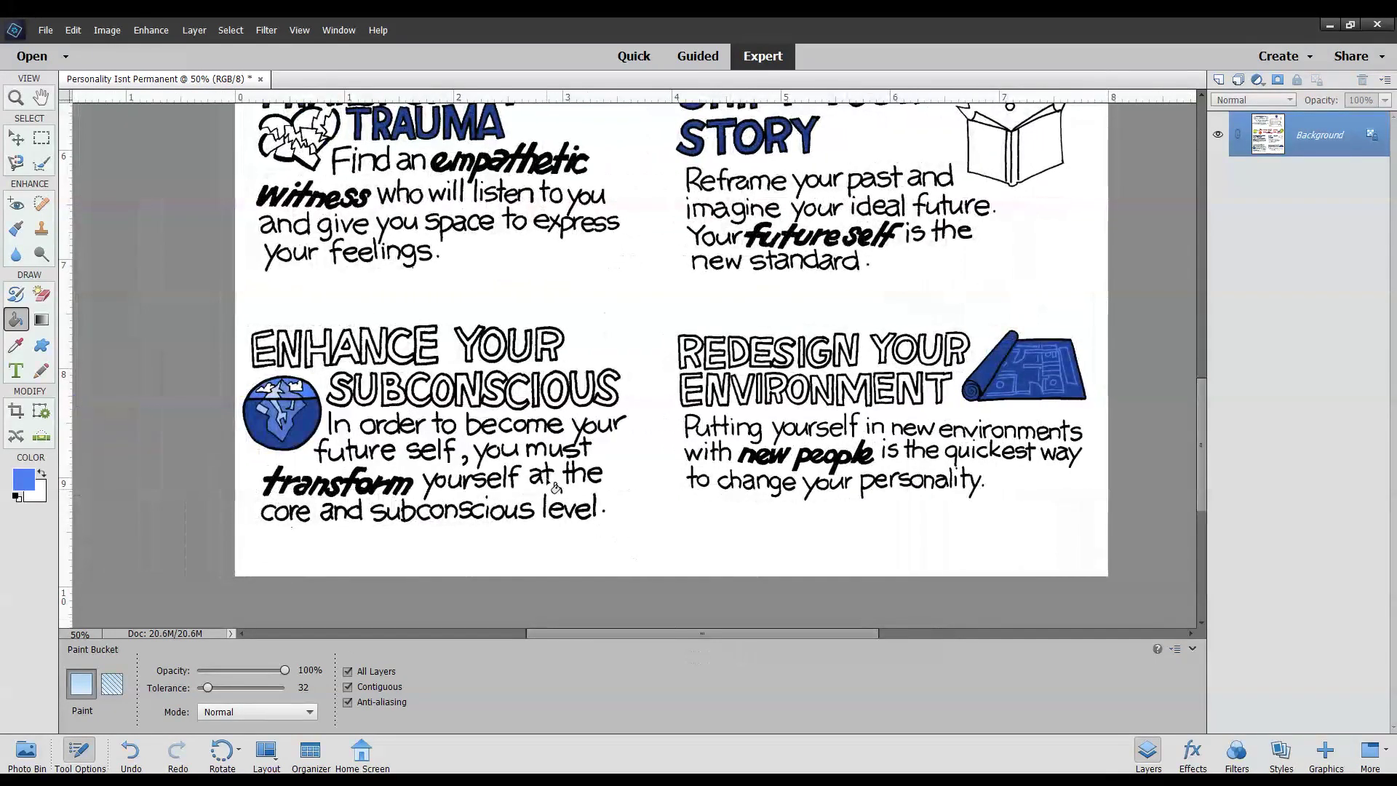
scroll(554, 486, up, 2)
scroll(555, 486, up, 2)
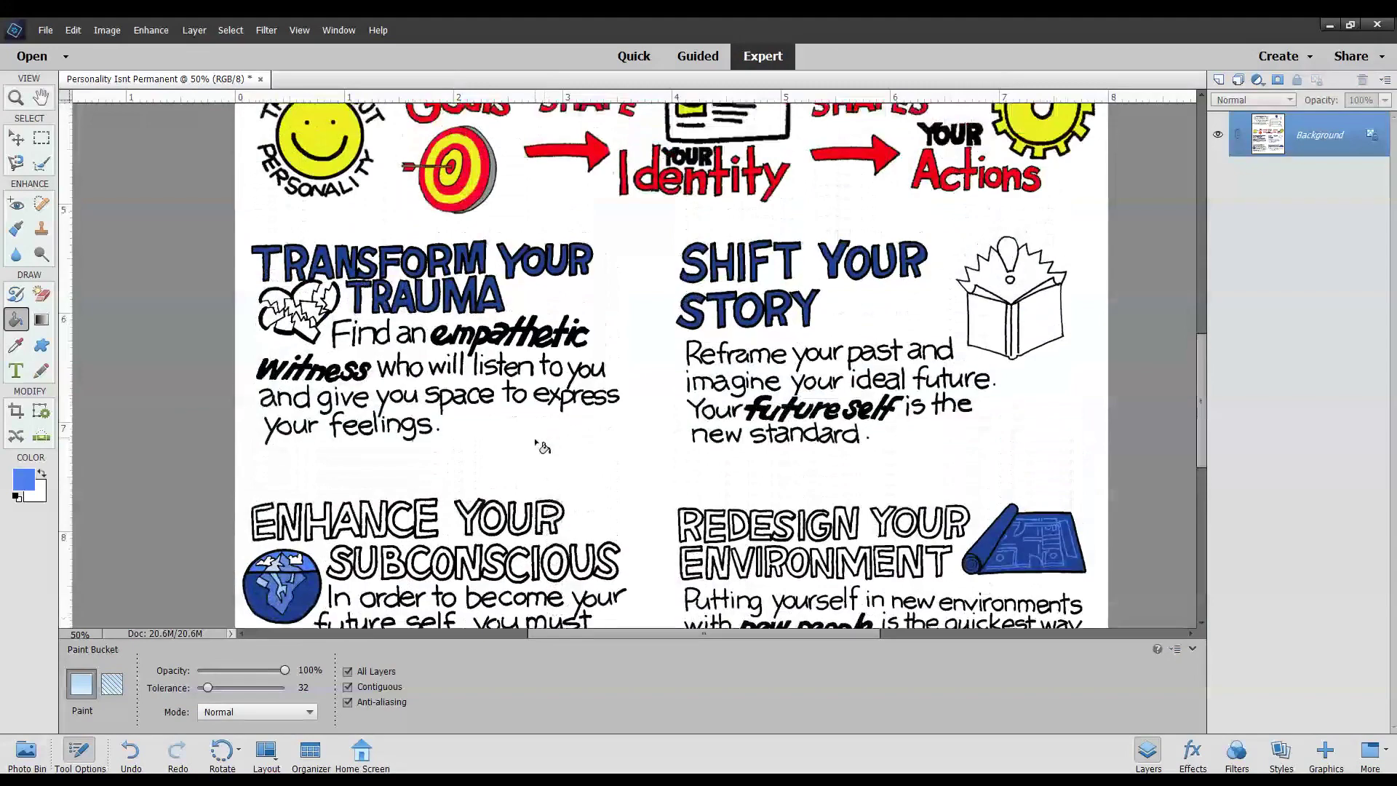
key(o)
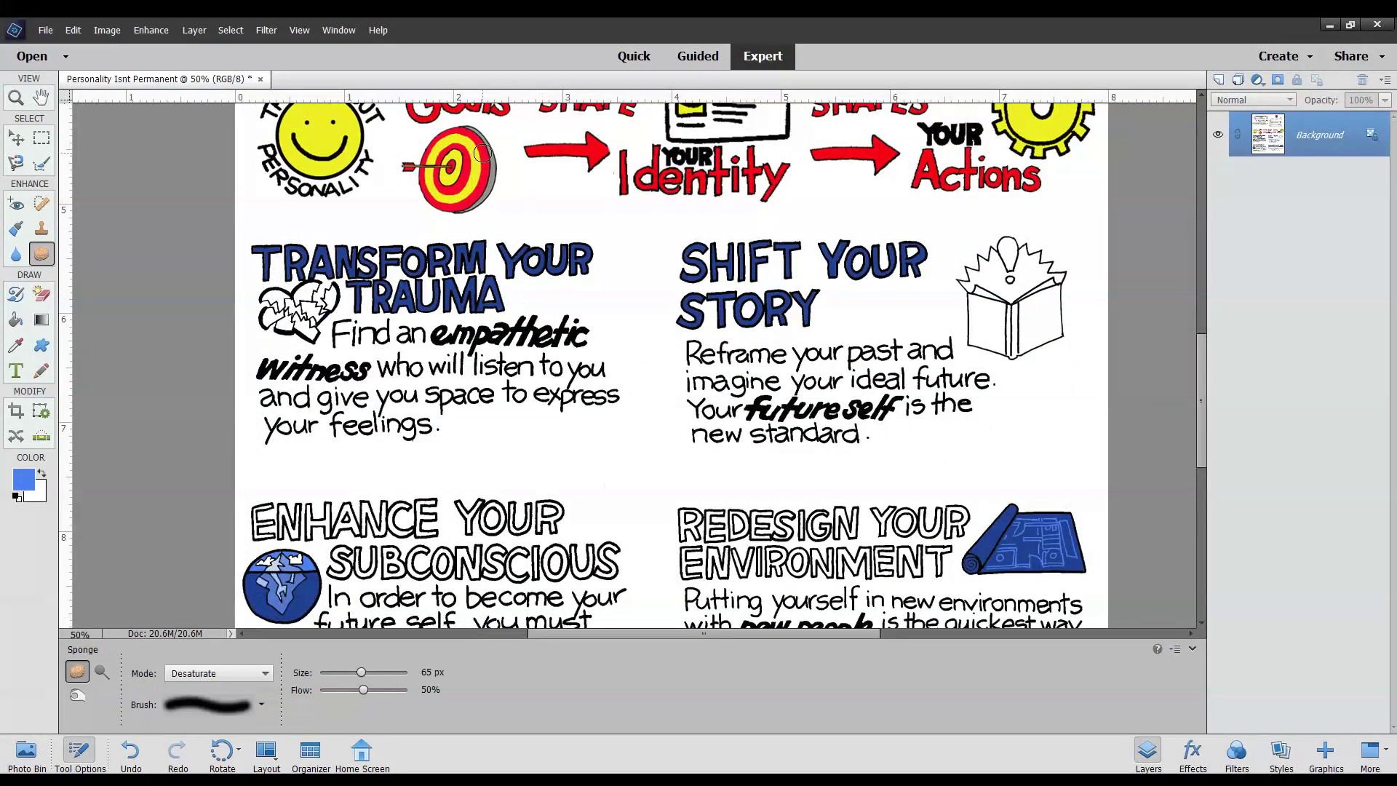
key(i)
click(482, 142)
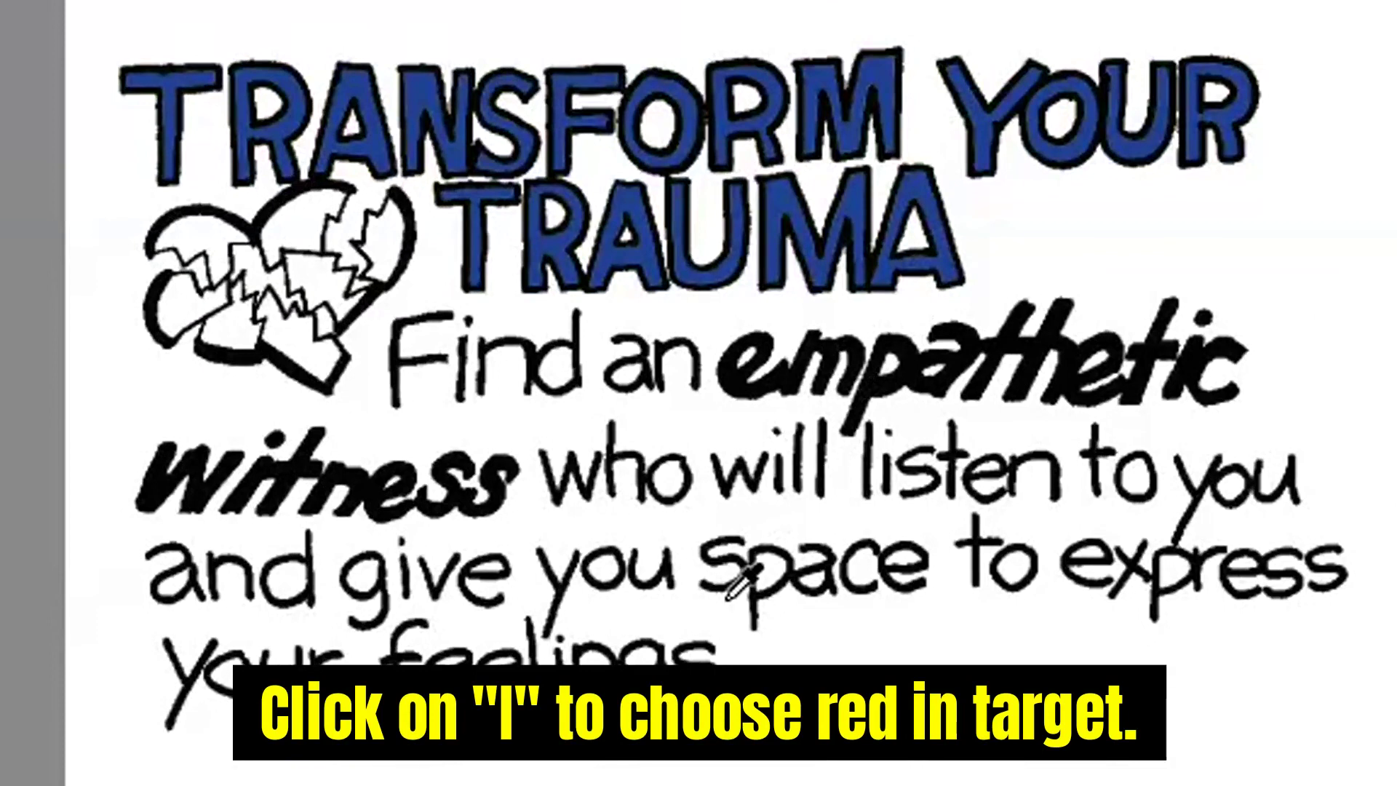
key(g)
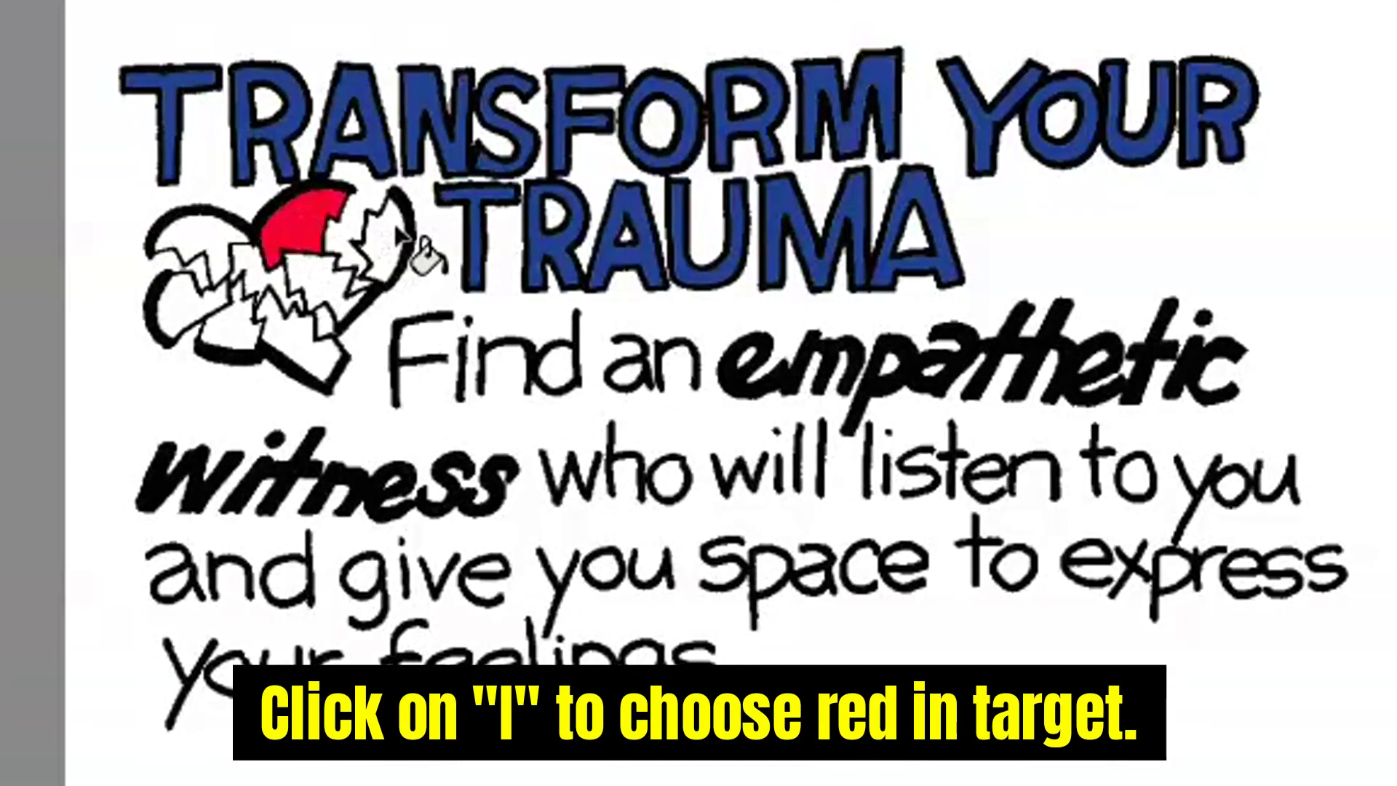
click(380, 244)
click(324, 298)
click(320, 367)
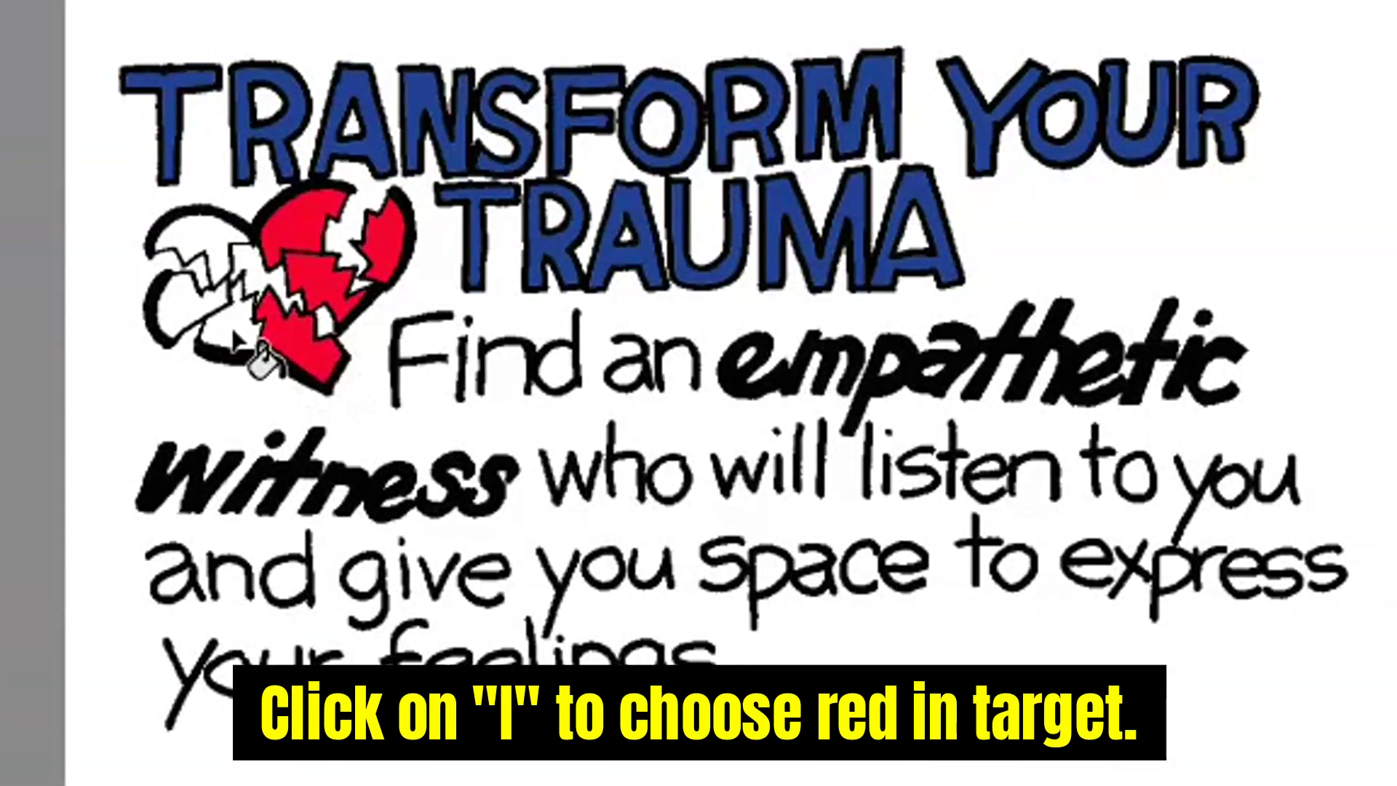
click(280, 342)
click(240, 306)
click(218, 262)
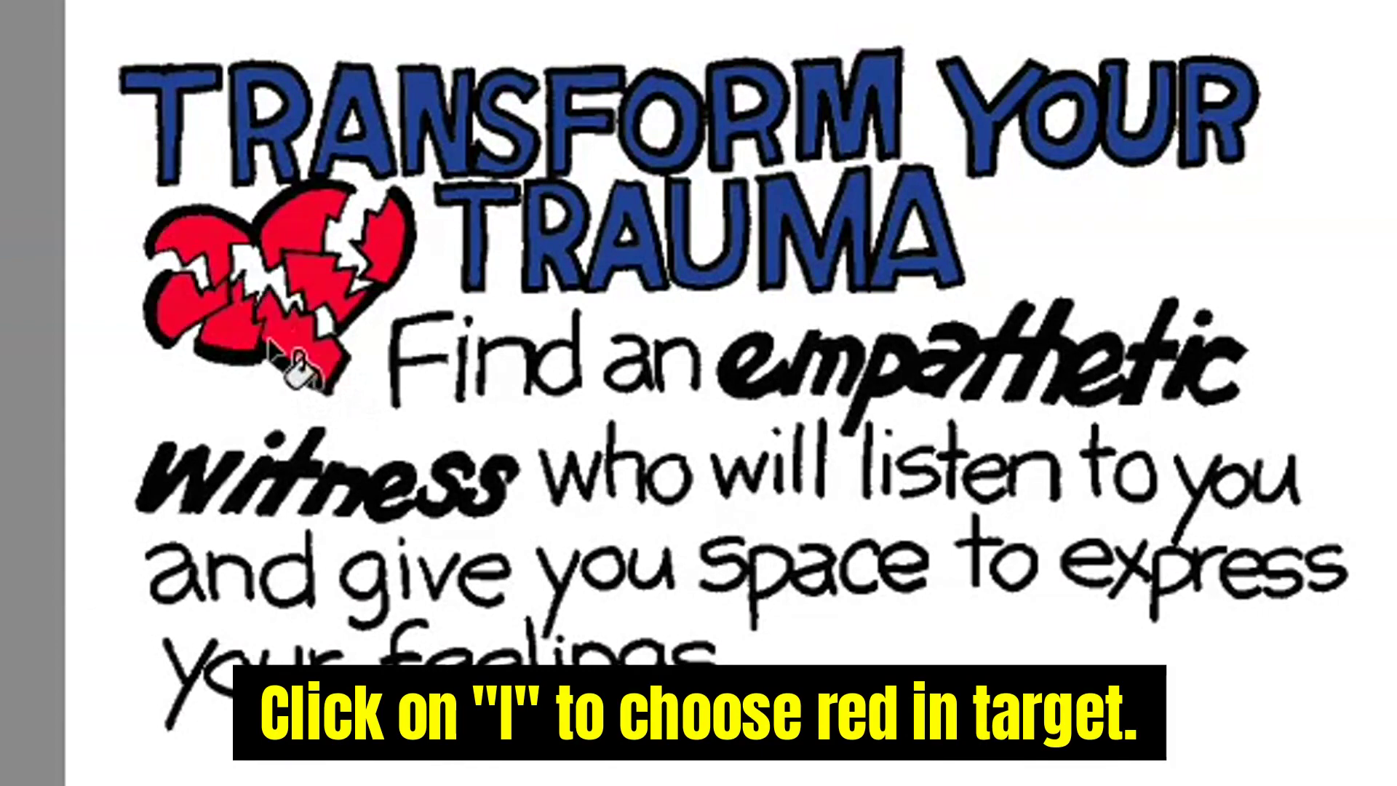
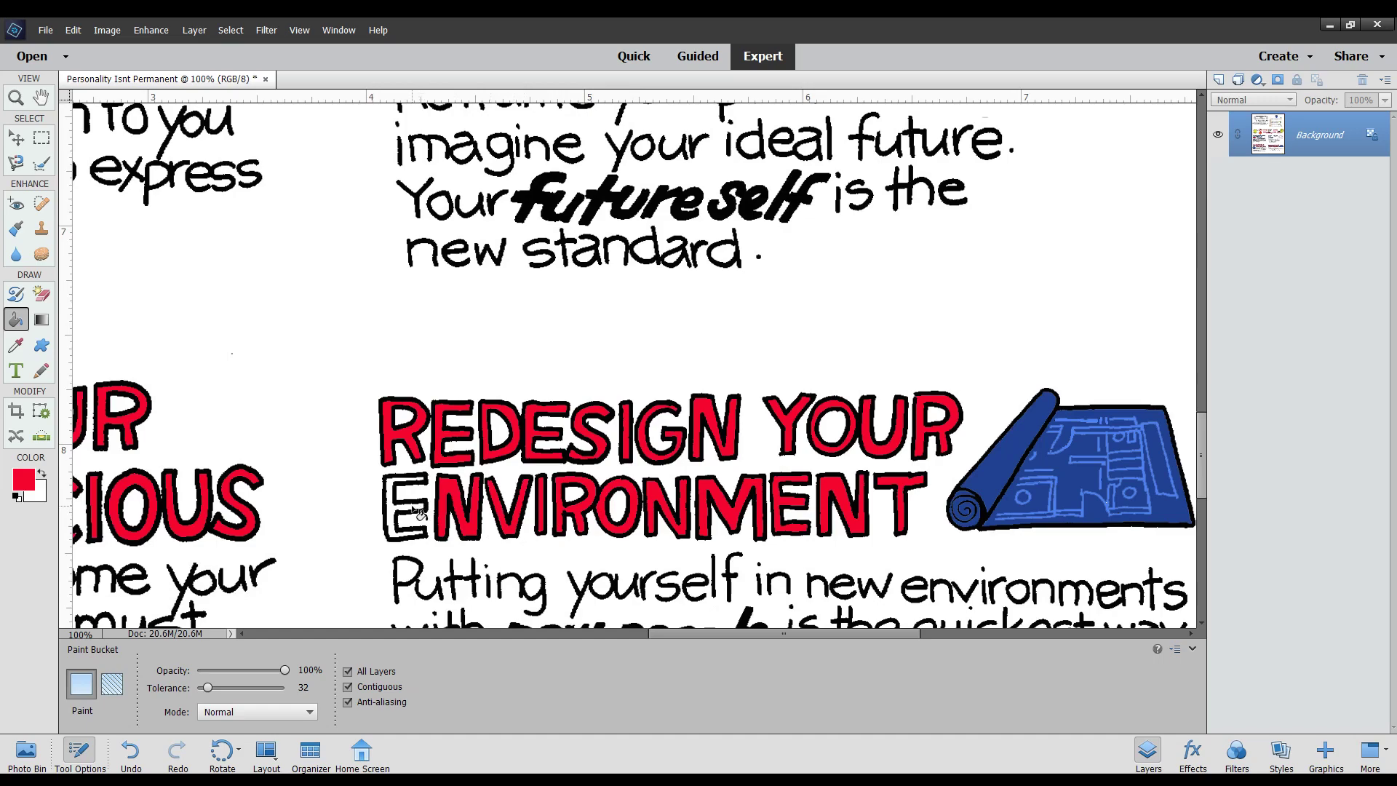
Fill the first E of the ENVIRONMENT heading with red
click(415, 511)
key(ctrl+minus)
key(ctrl+minus)
key(ctrl+minus)
key(ctrl+minus)
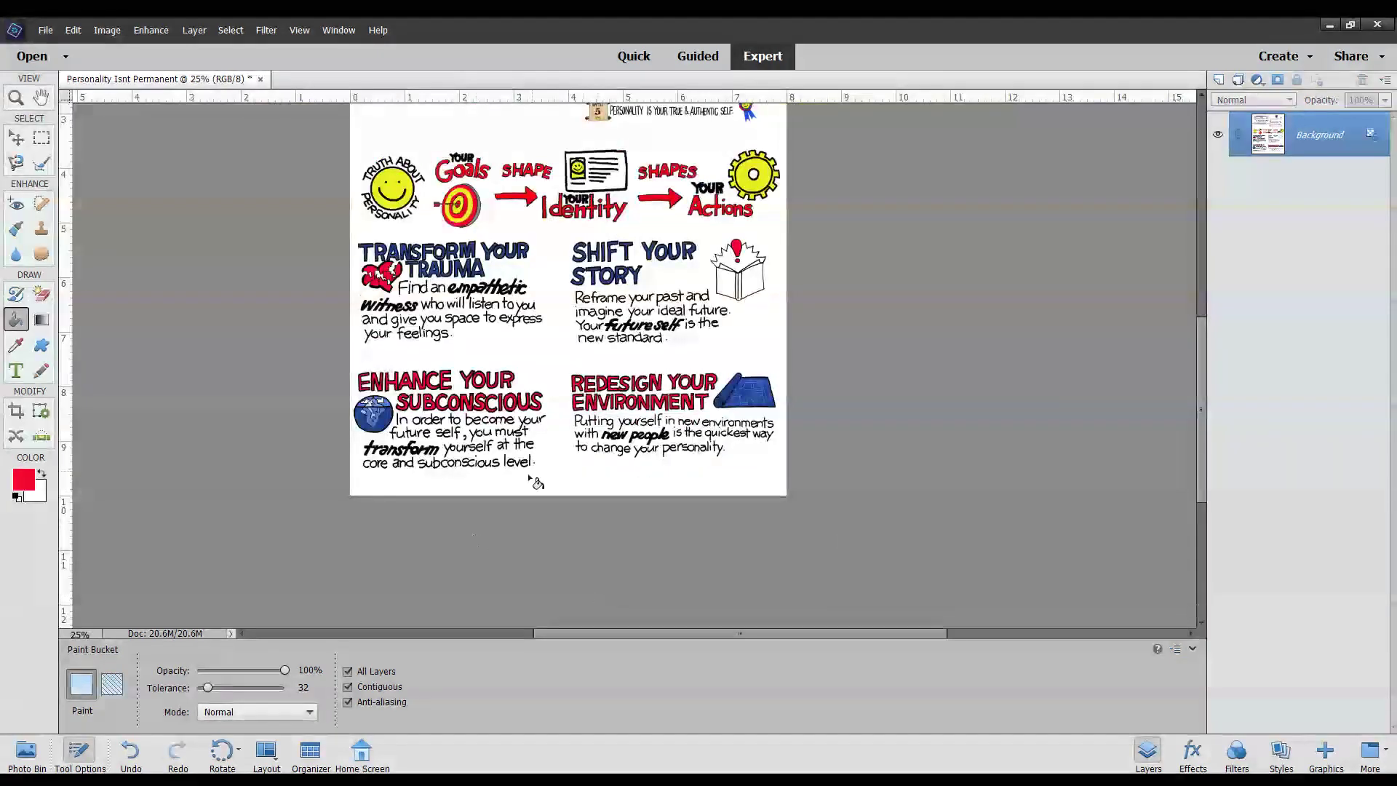
scroll(568, 425, up, 5)
scroll(570, 427, up, 1)
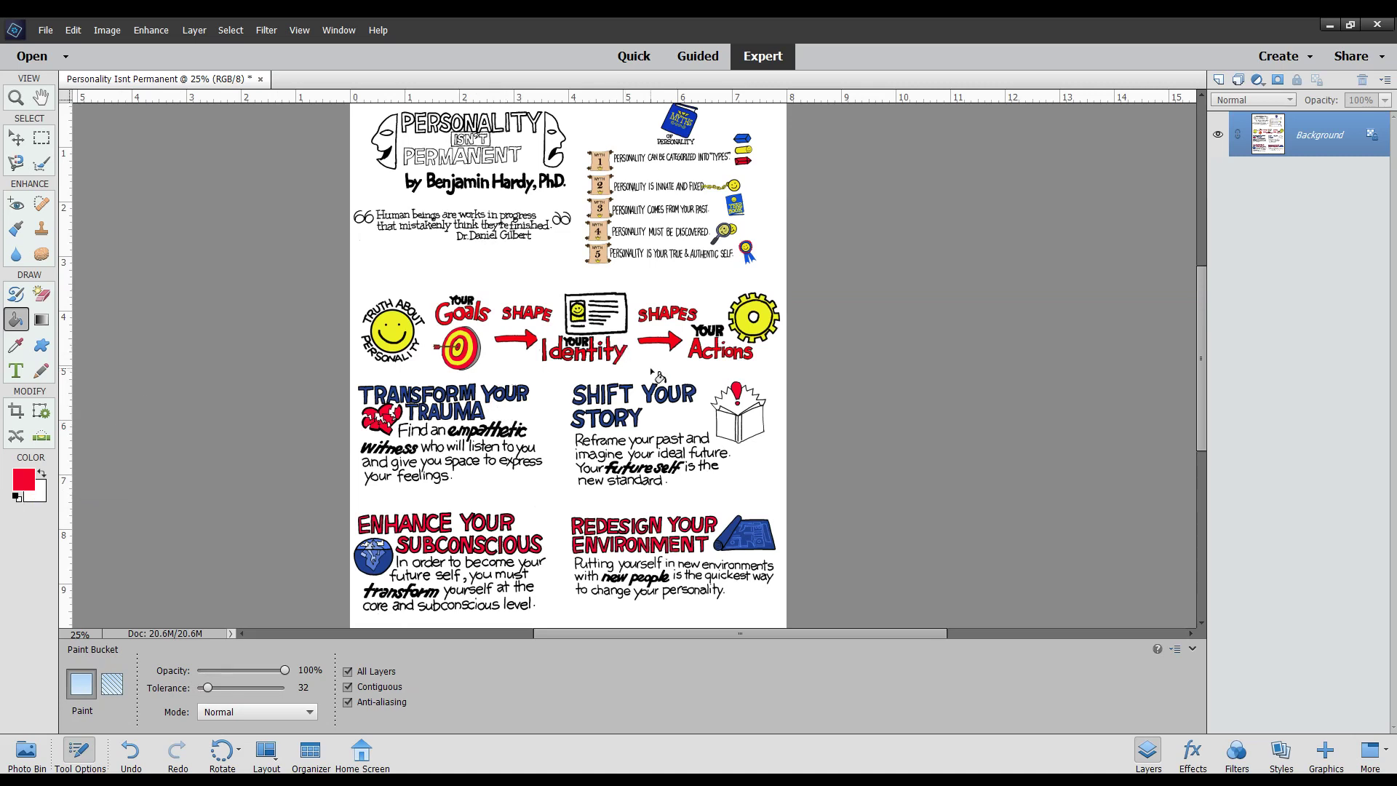
Sample the gear's yellow and fill the burst above the open book beside Shift Your Story with it
key(i)
click(737, 322)
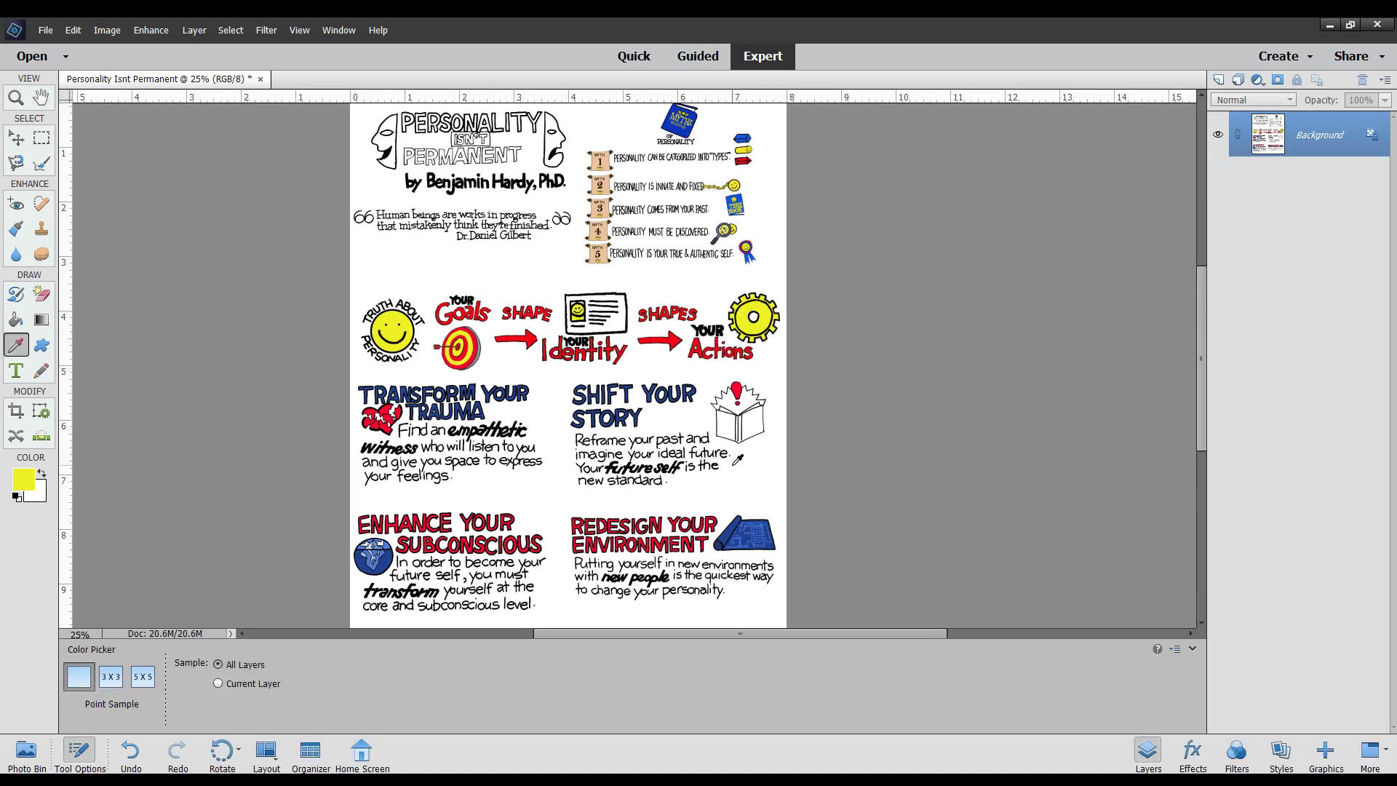
key(k)
click(747, 413)
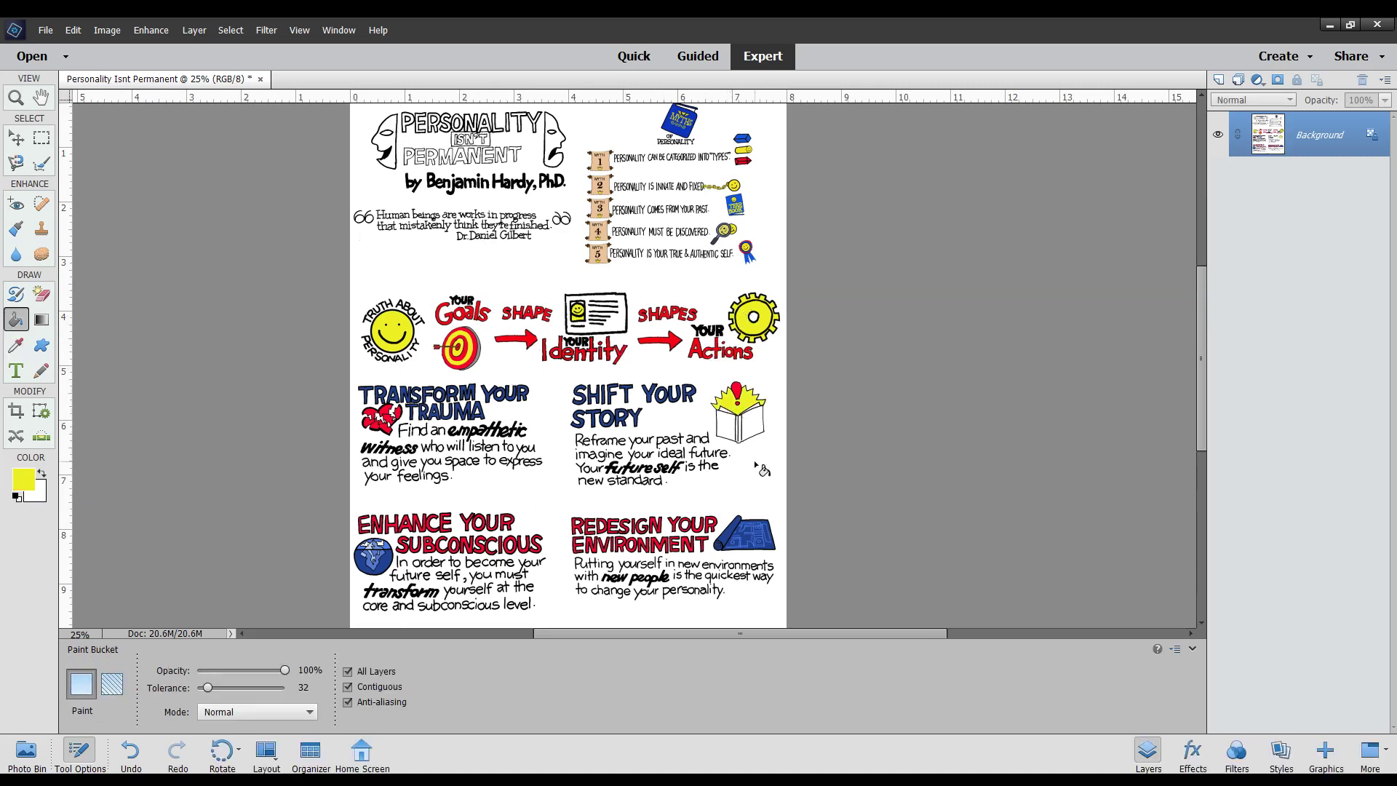
Sample the dark blue of the blueprint roll and fill both covers of the open book with it
key(i)
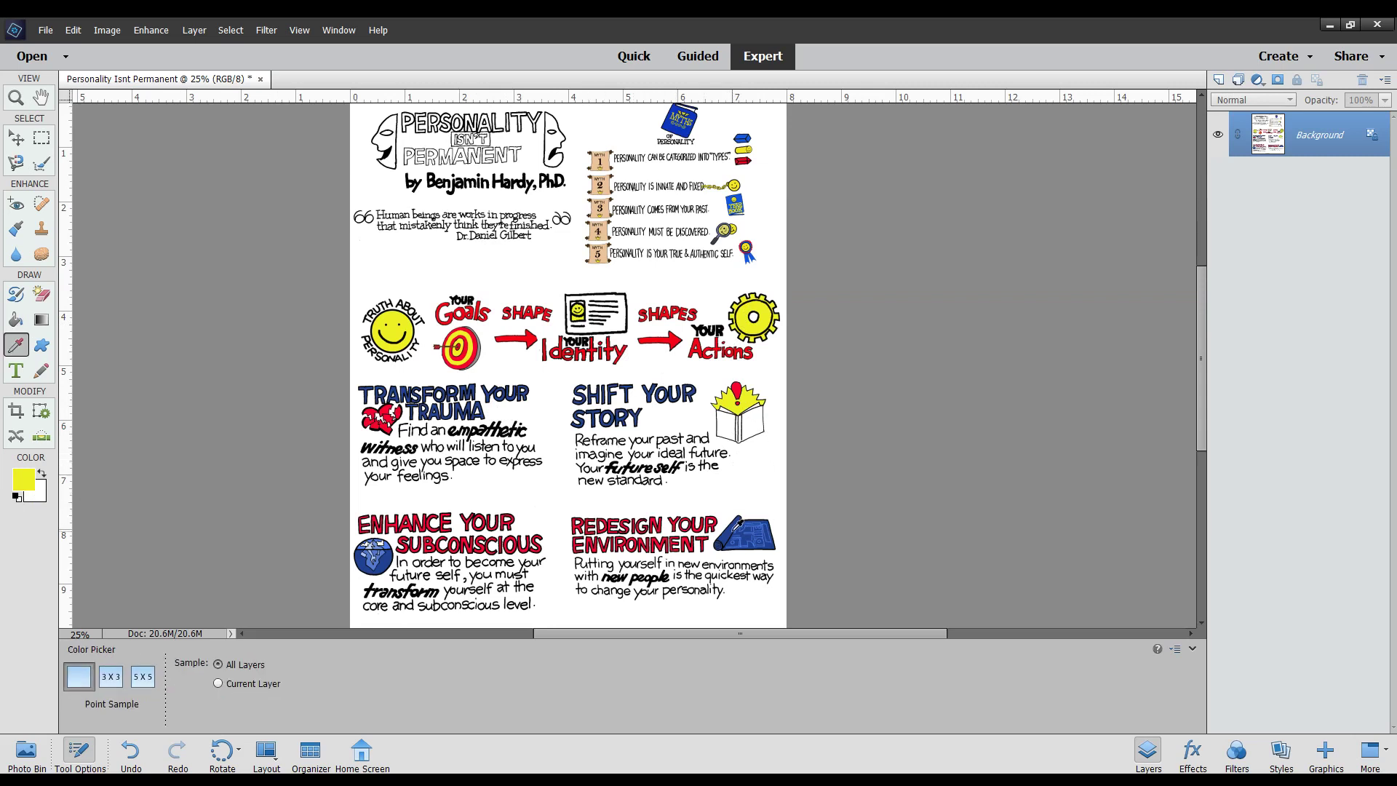
click(728, 532)
key(k)
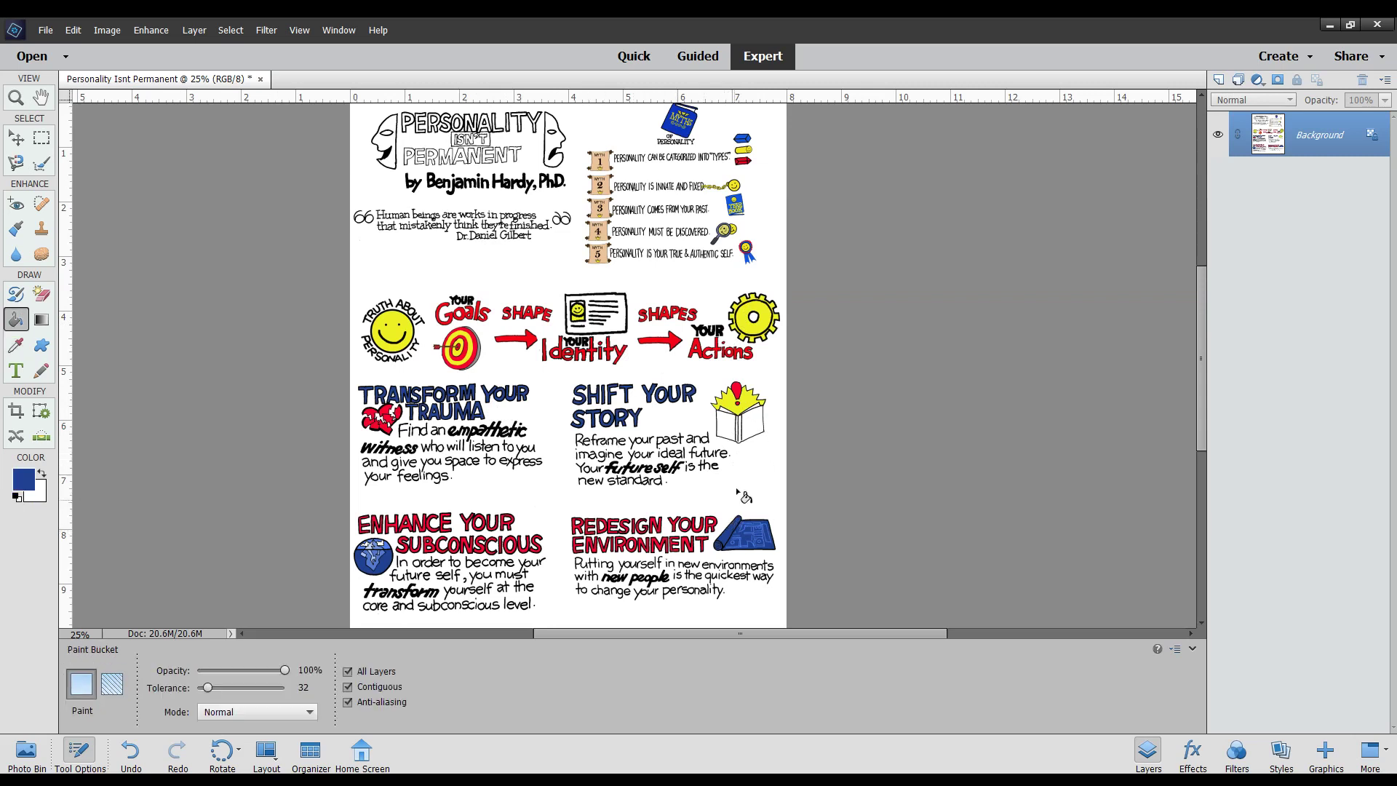
click(728, 427)
click(746, 431)
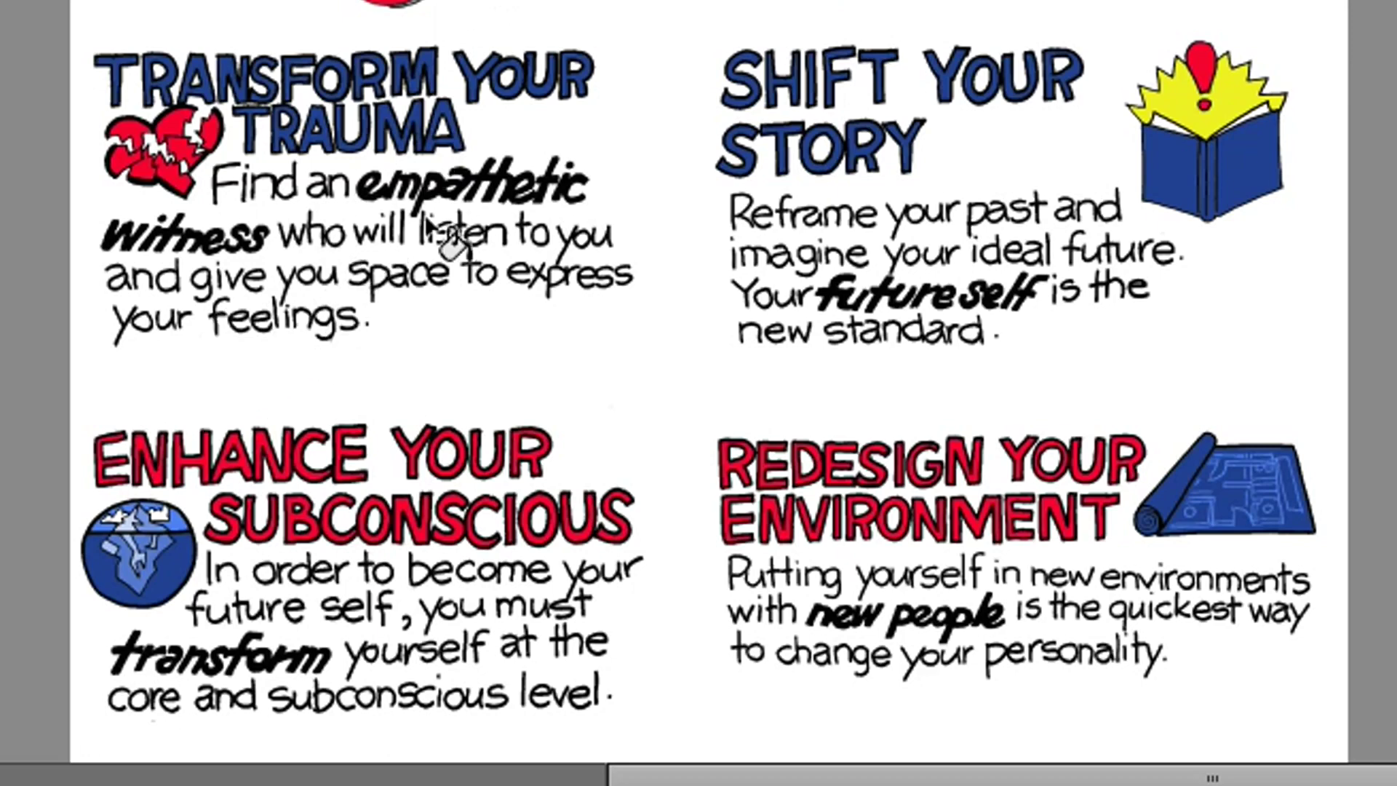
Recolour the bold words "empathetic" and "witness" under Transform Your Trauma red, including the dots of the letters i
key(ctrl+plus)
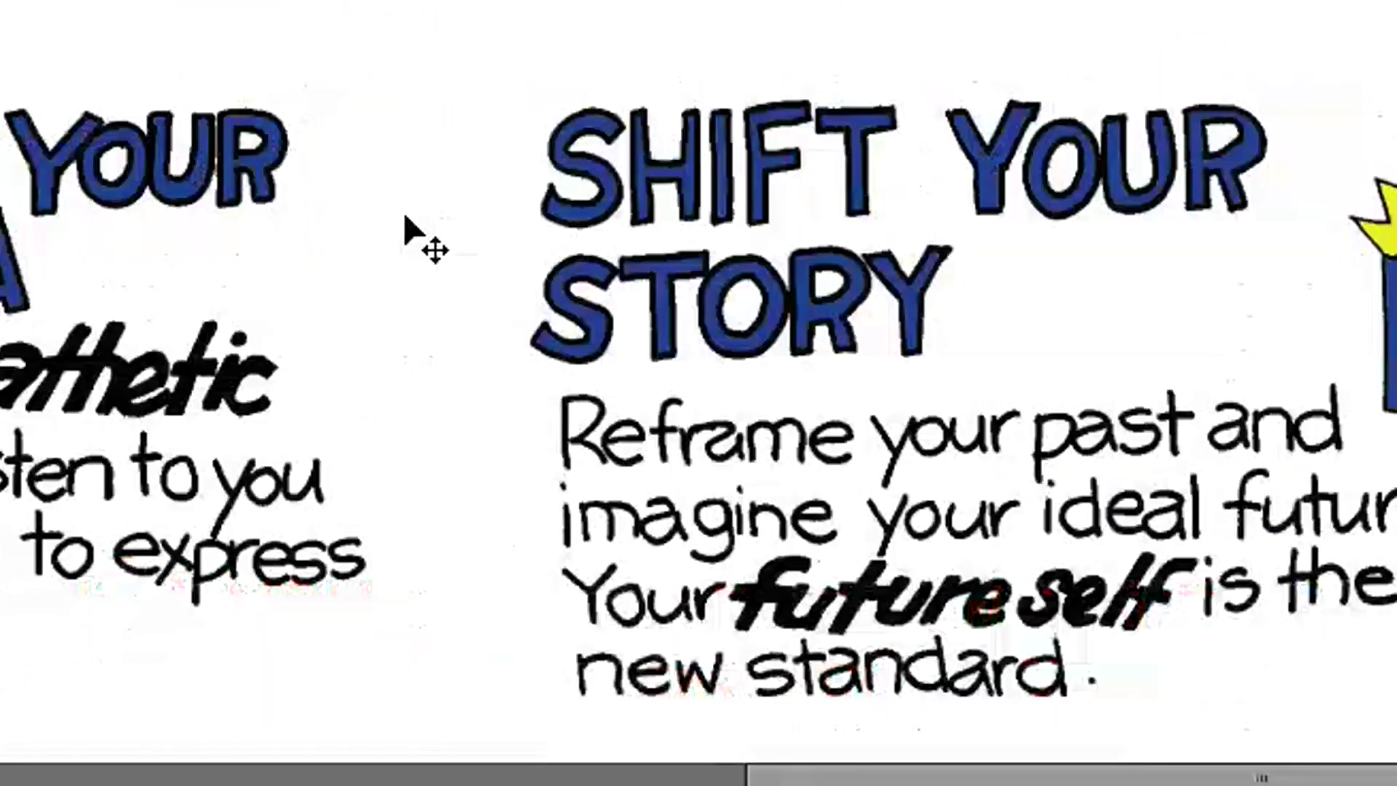
key(ctrl+plus)
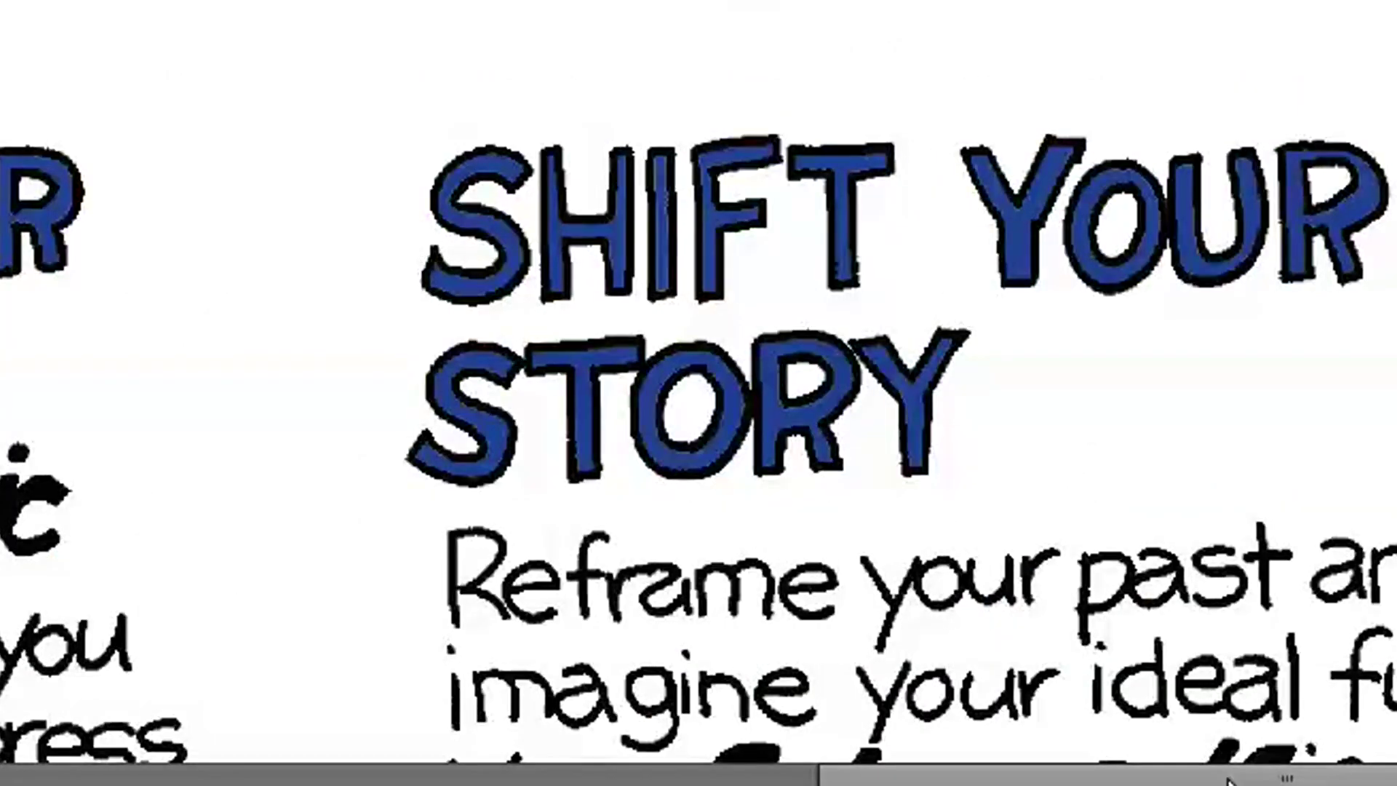
drag(1228, 780, 915, 780)
scroll(982, 670, down, 3)
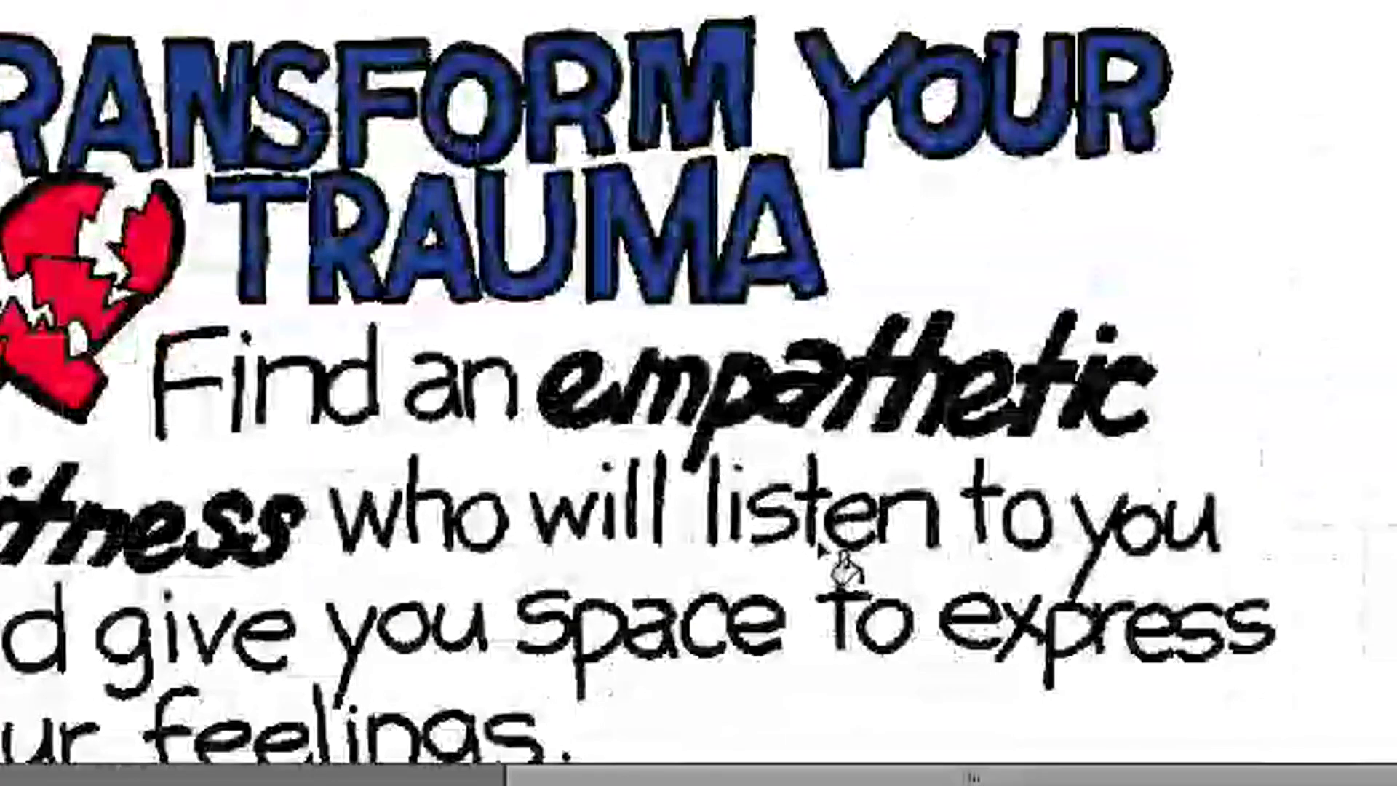
click(622, 419)
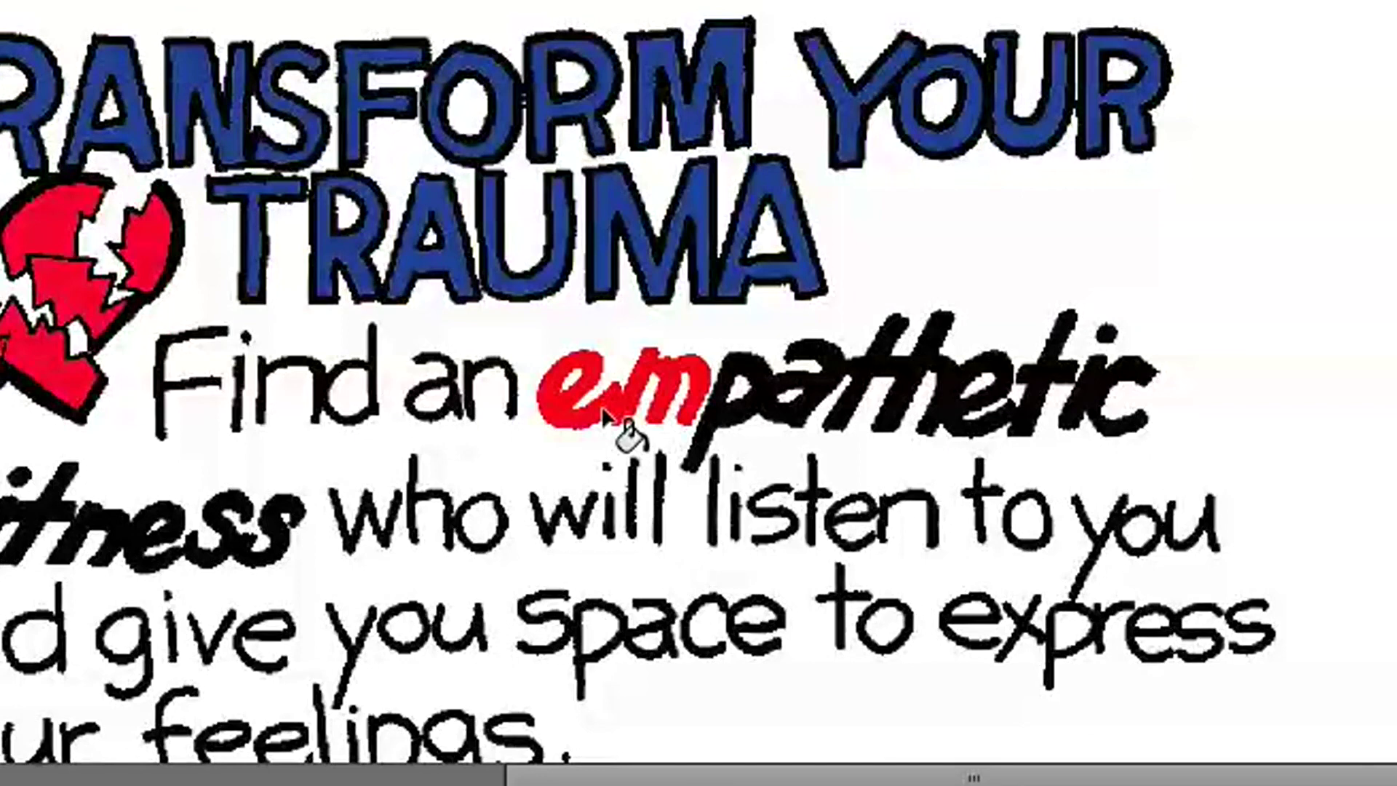
click(738, 421)
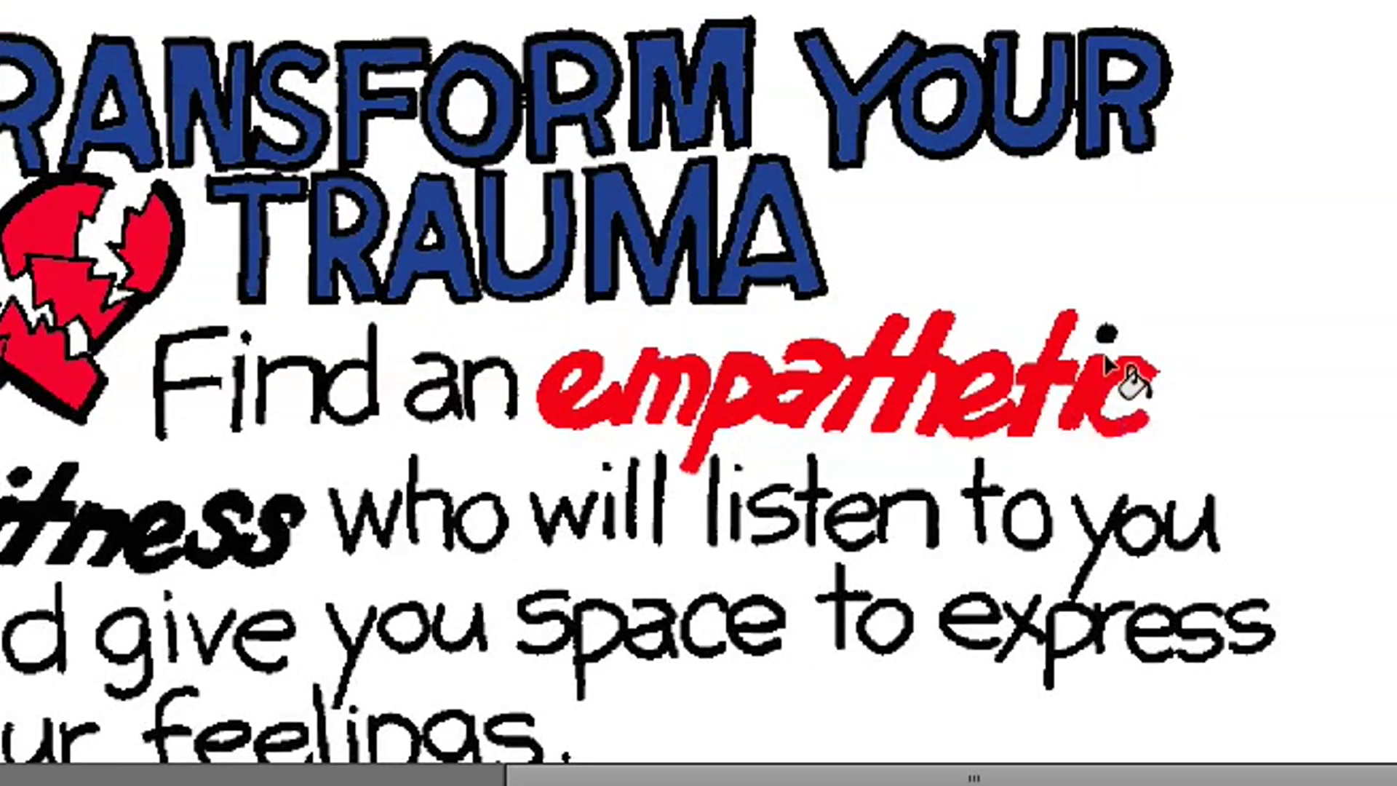
click(1107, 333)
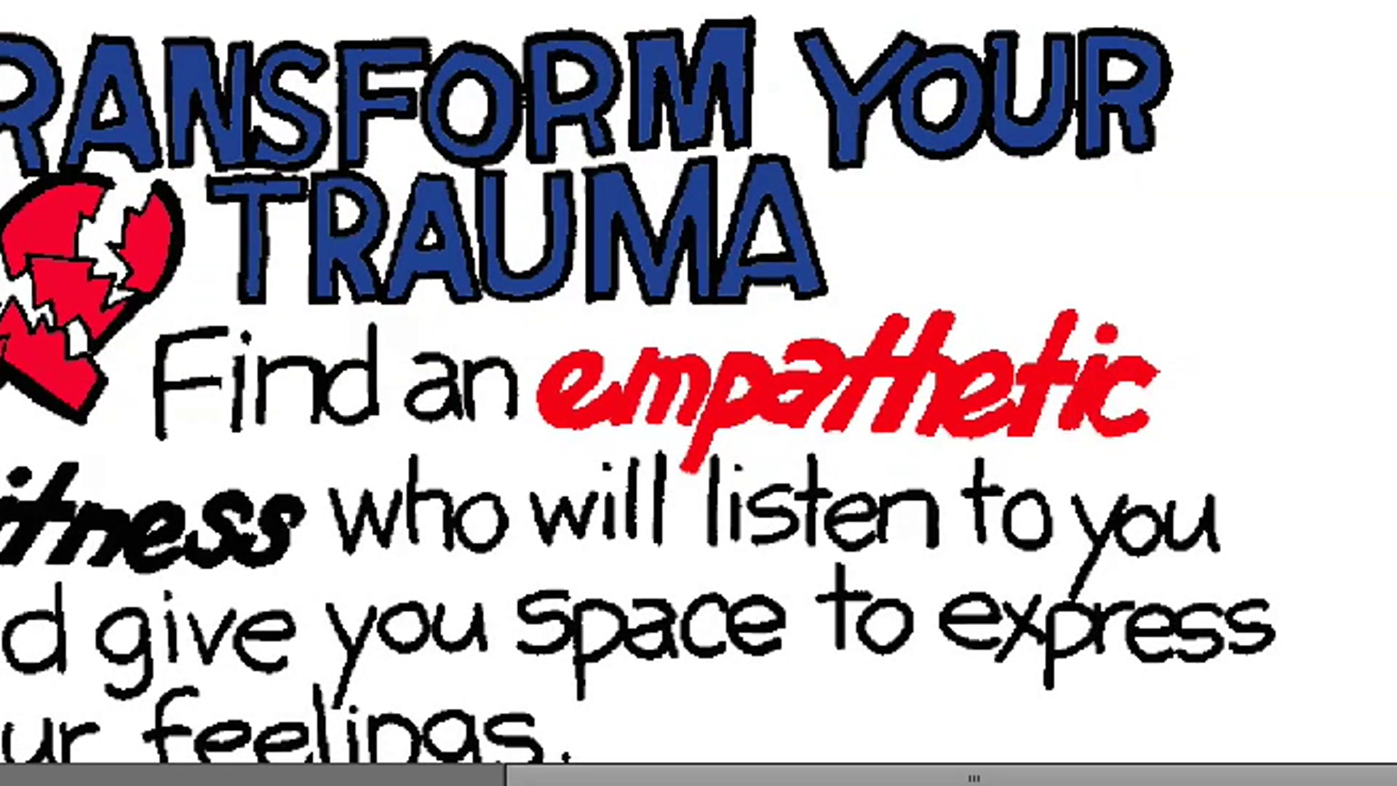
click(40, 528)
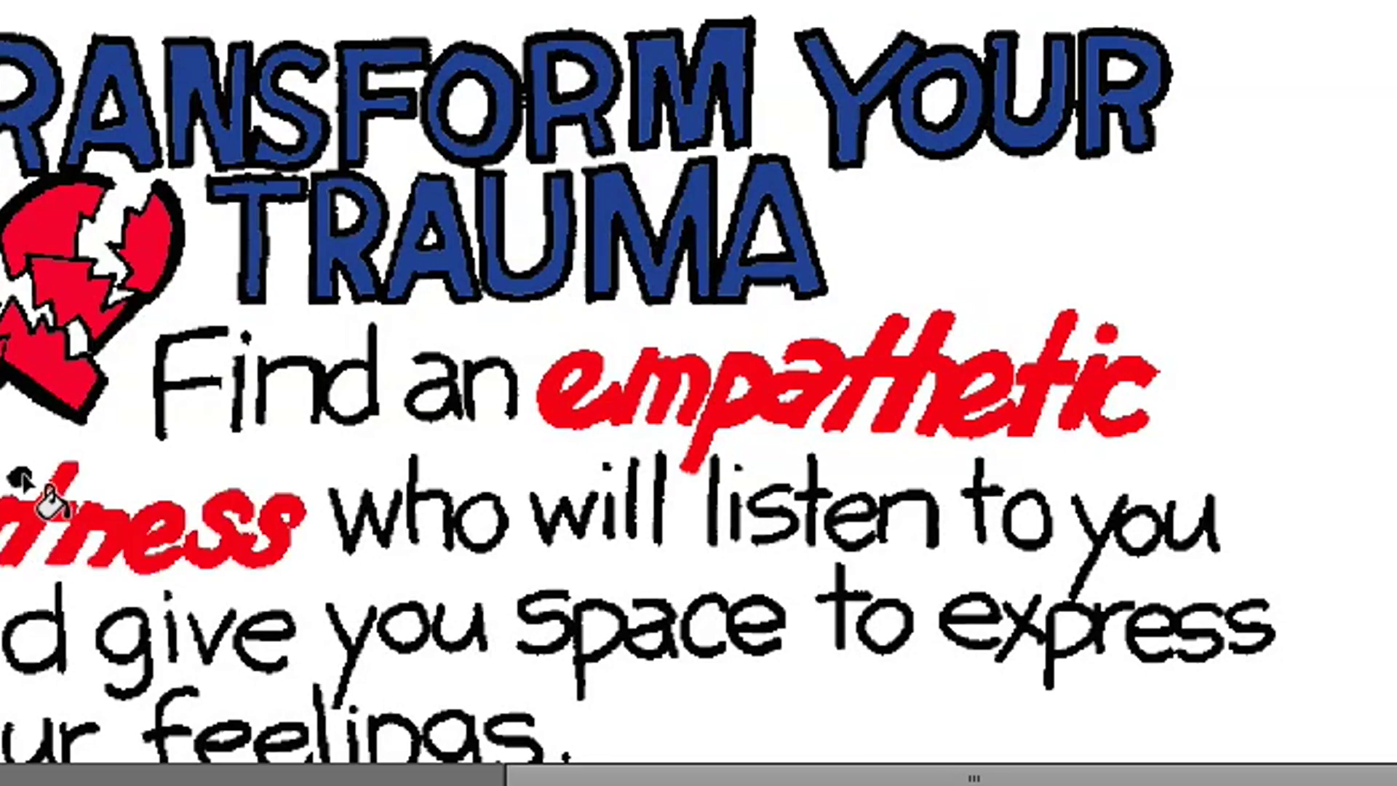
click(23, 476)
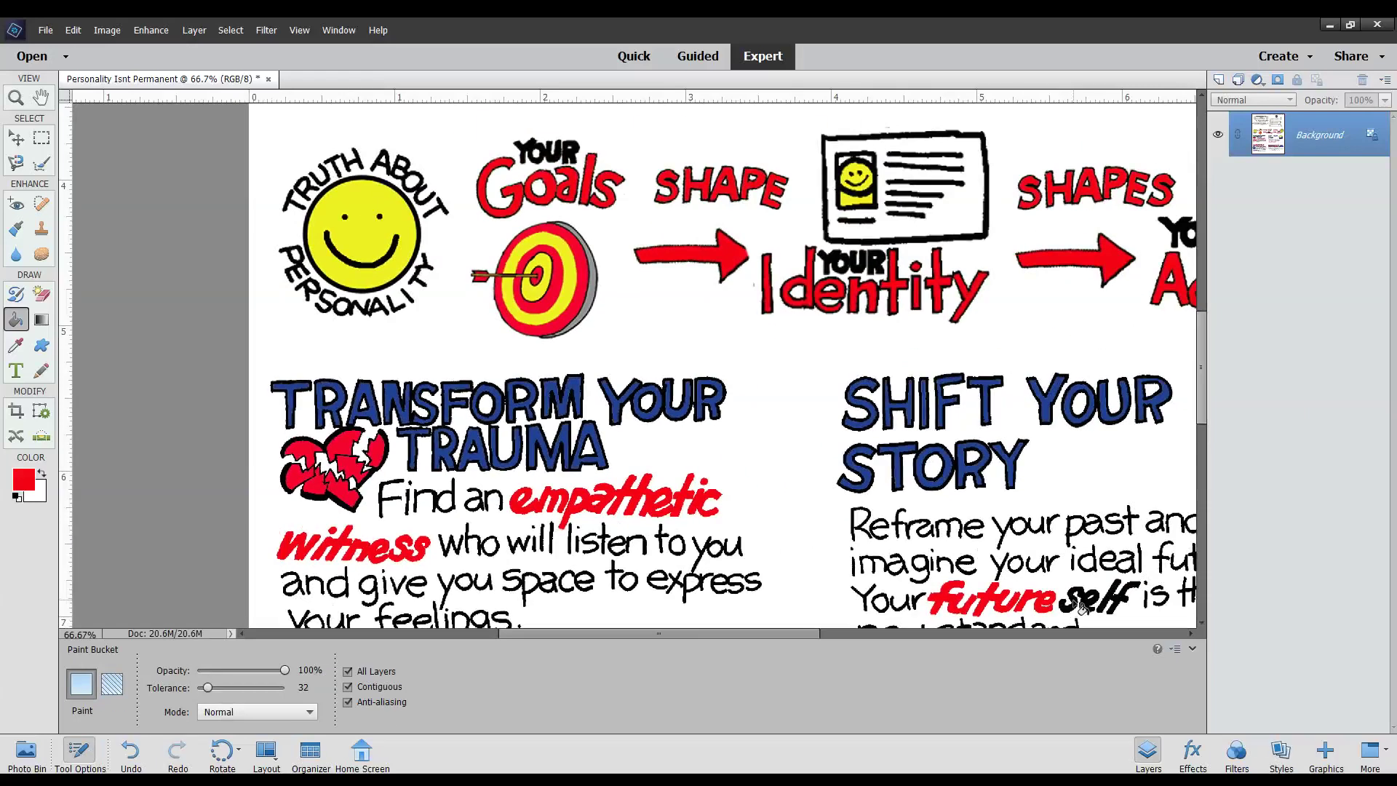
Recolour the remaining bold words "self", "transform" and "new people" in the body texts red
click(1080, 604)
click(1114, 601)
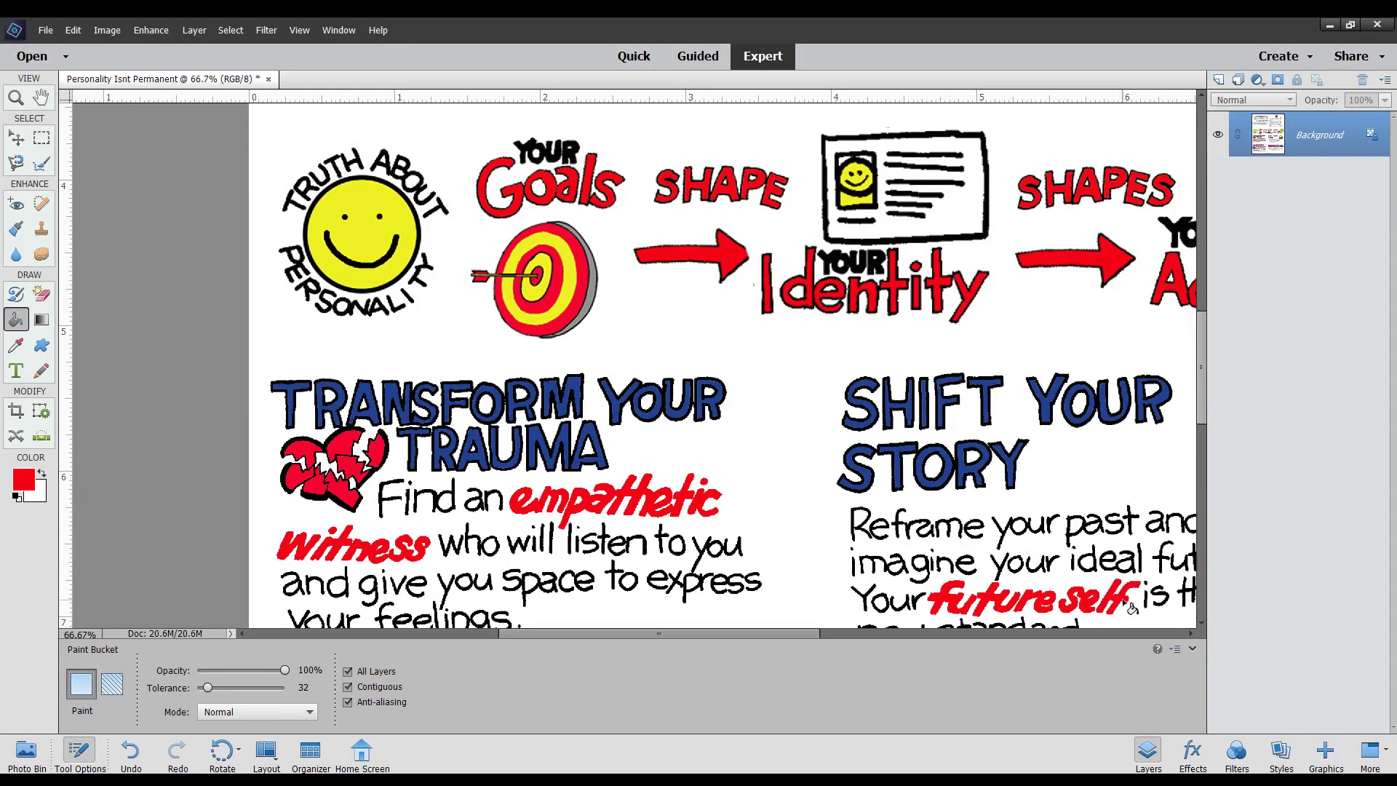
scroll(1098, 614, down, 3)
scroll(853, 565, down, 7)
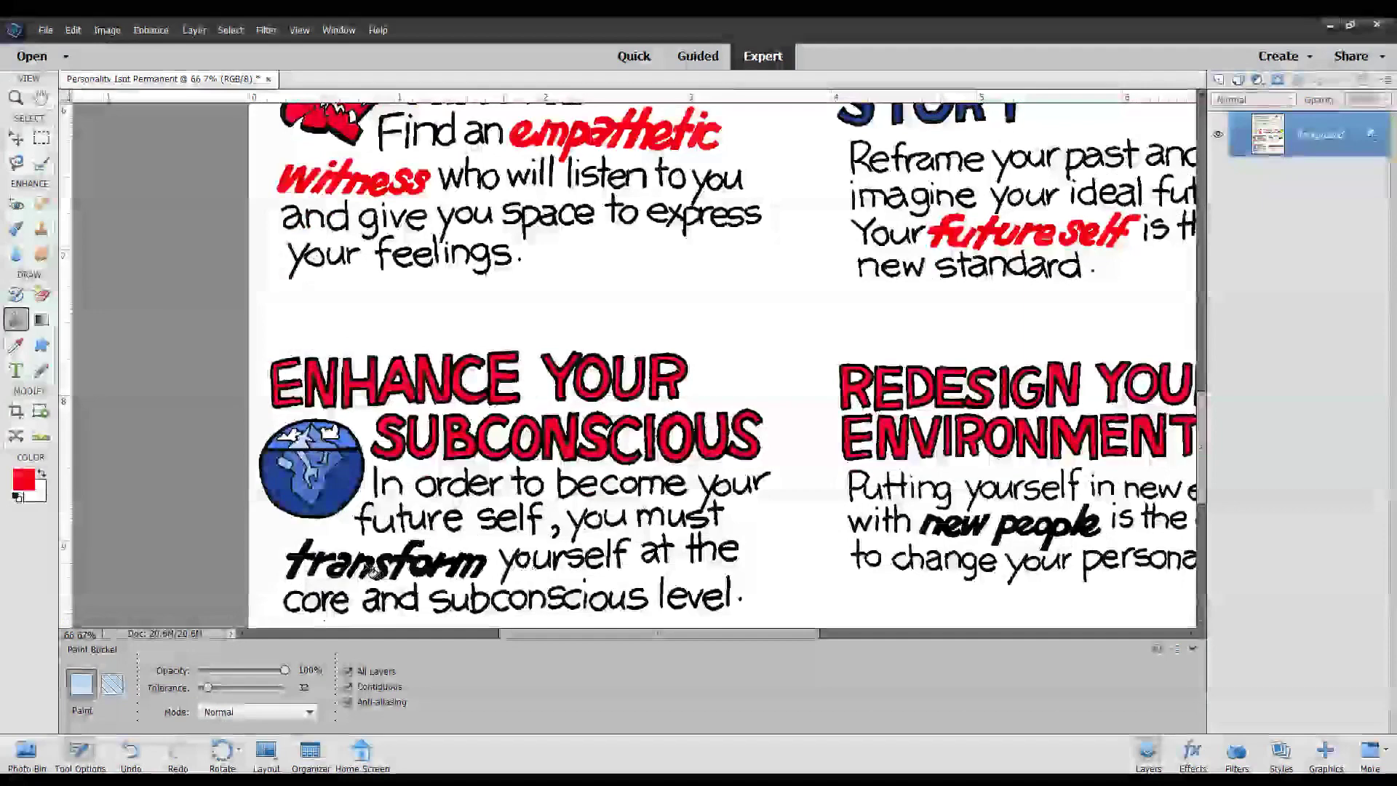
click(315, 562)
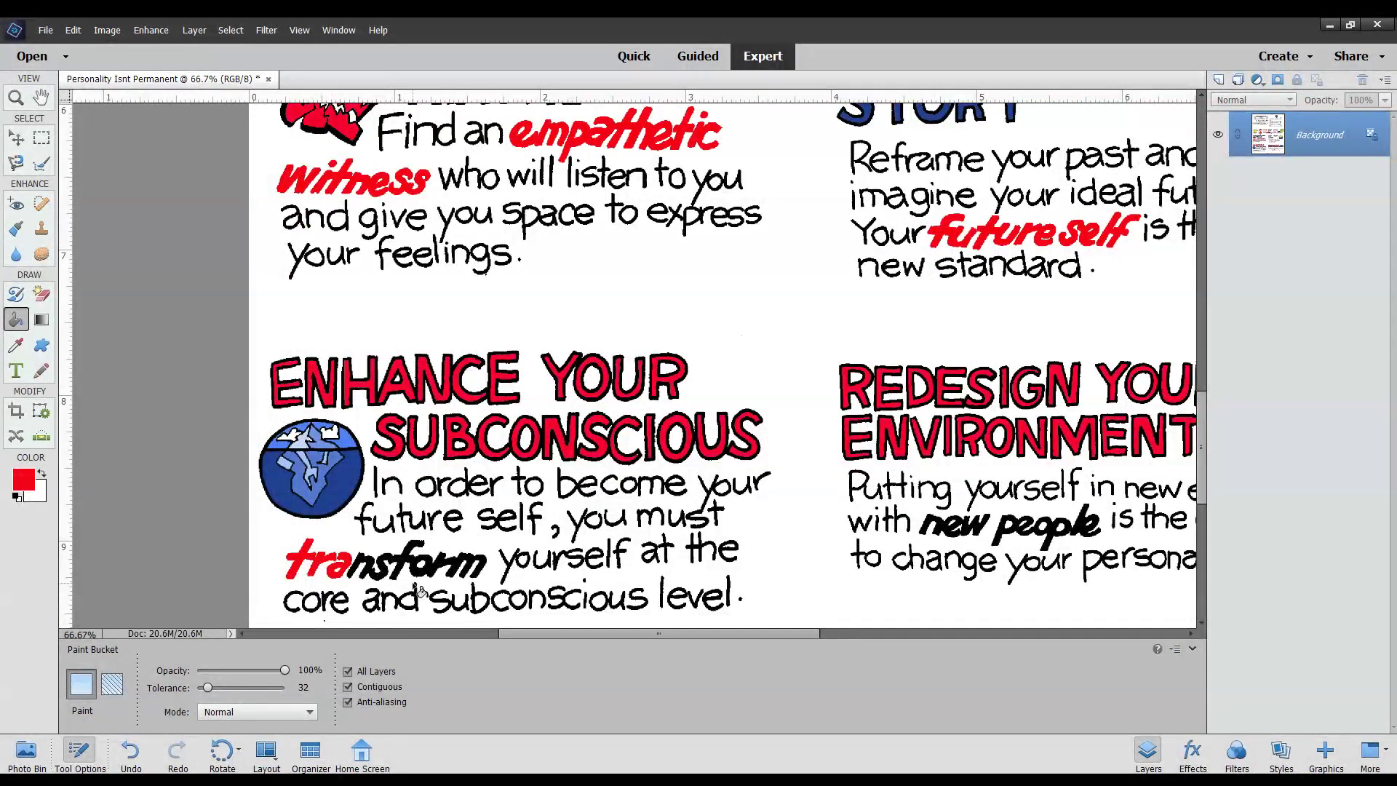
click(377, 570)
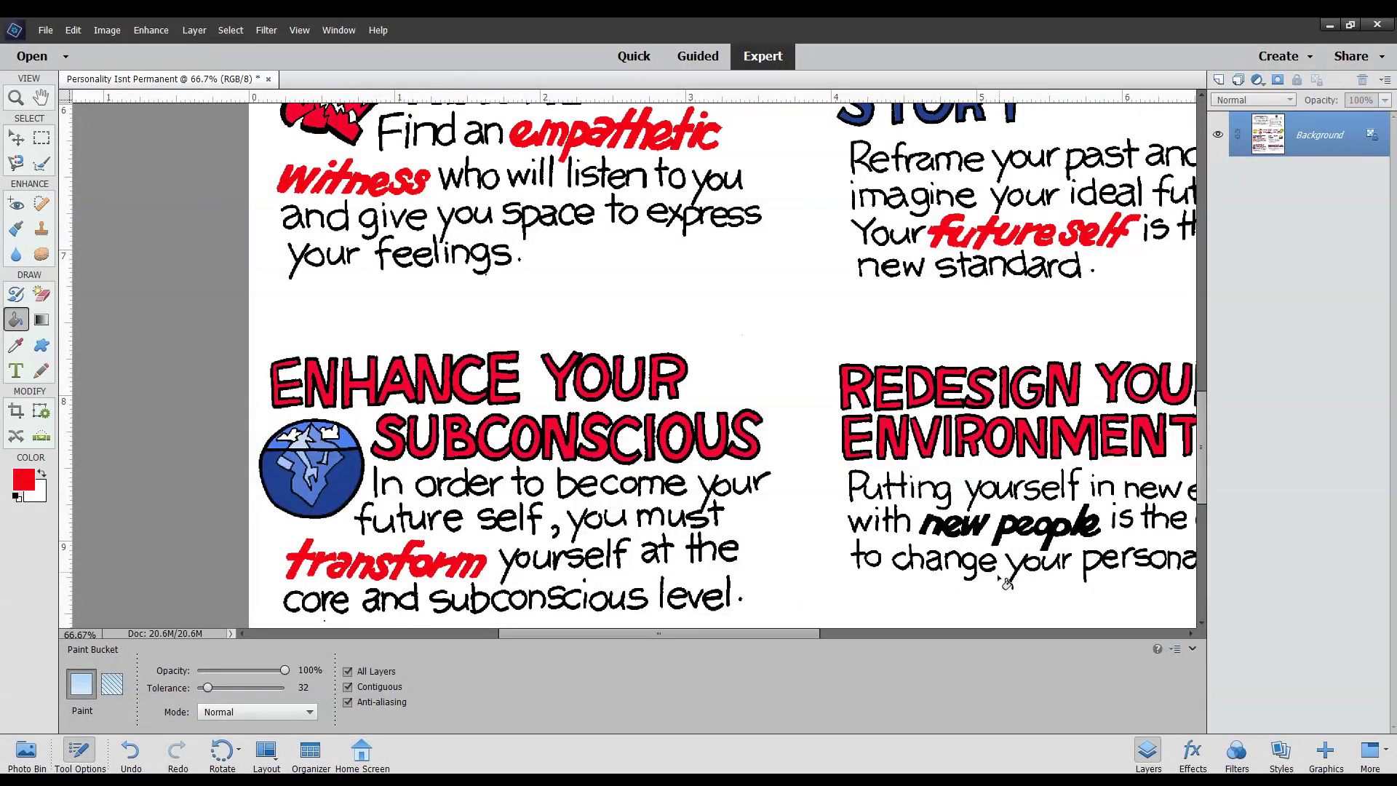
click(965, 542)
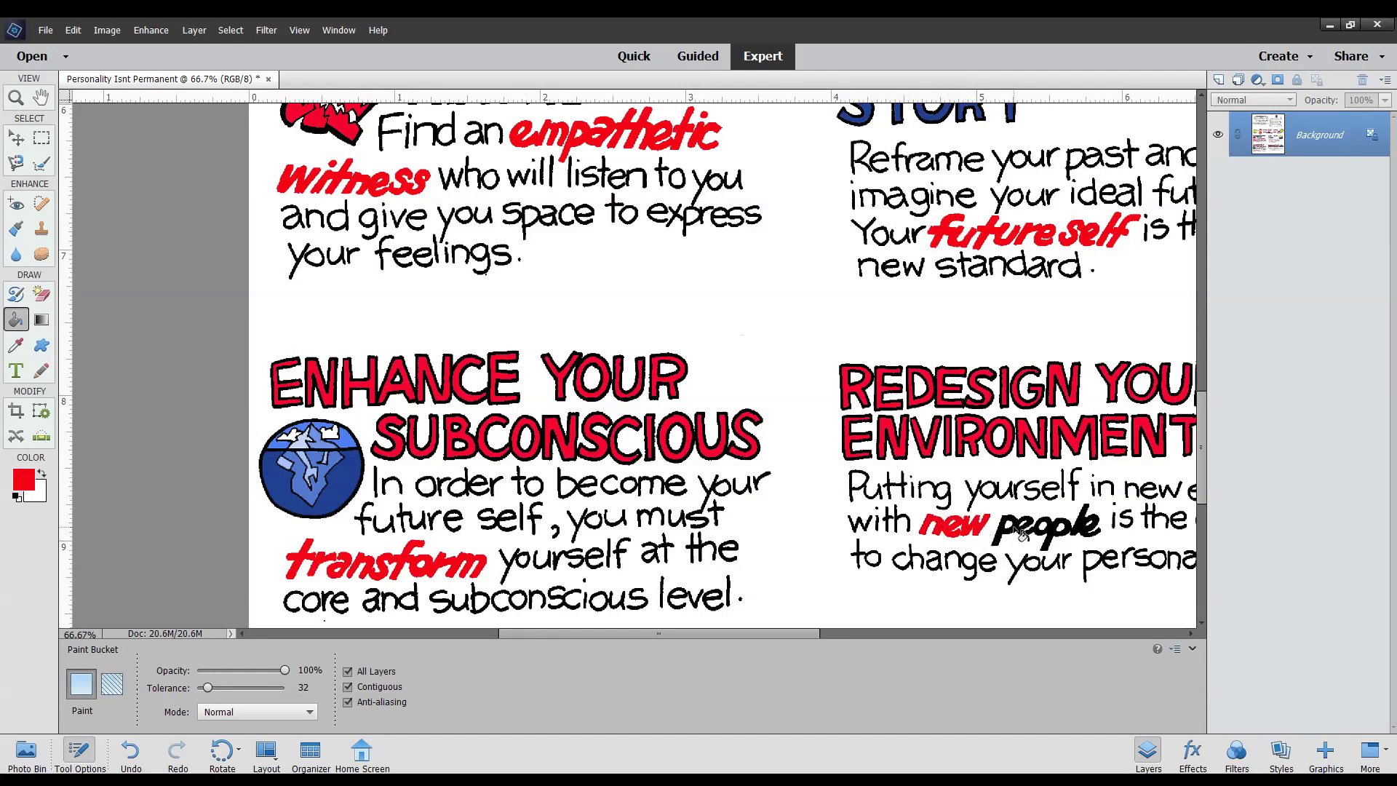
click(1030, 532)
scroll(897, 591, down, 4)
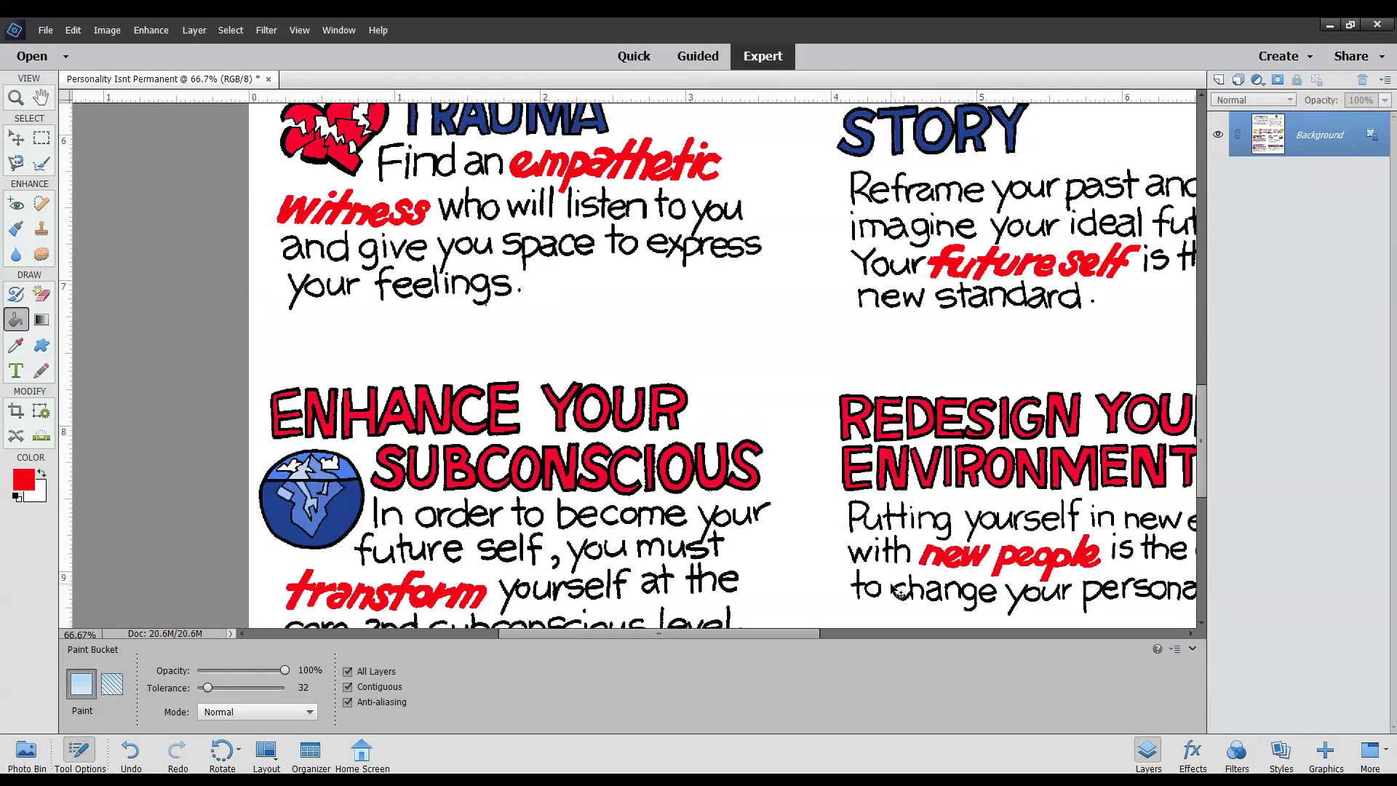
scroll(815, 531, up, 5)
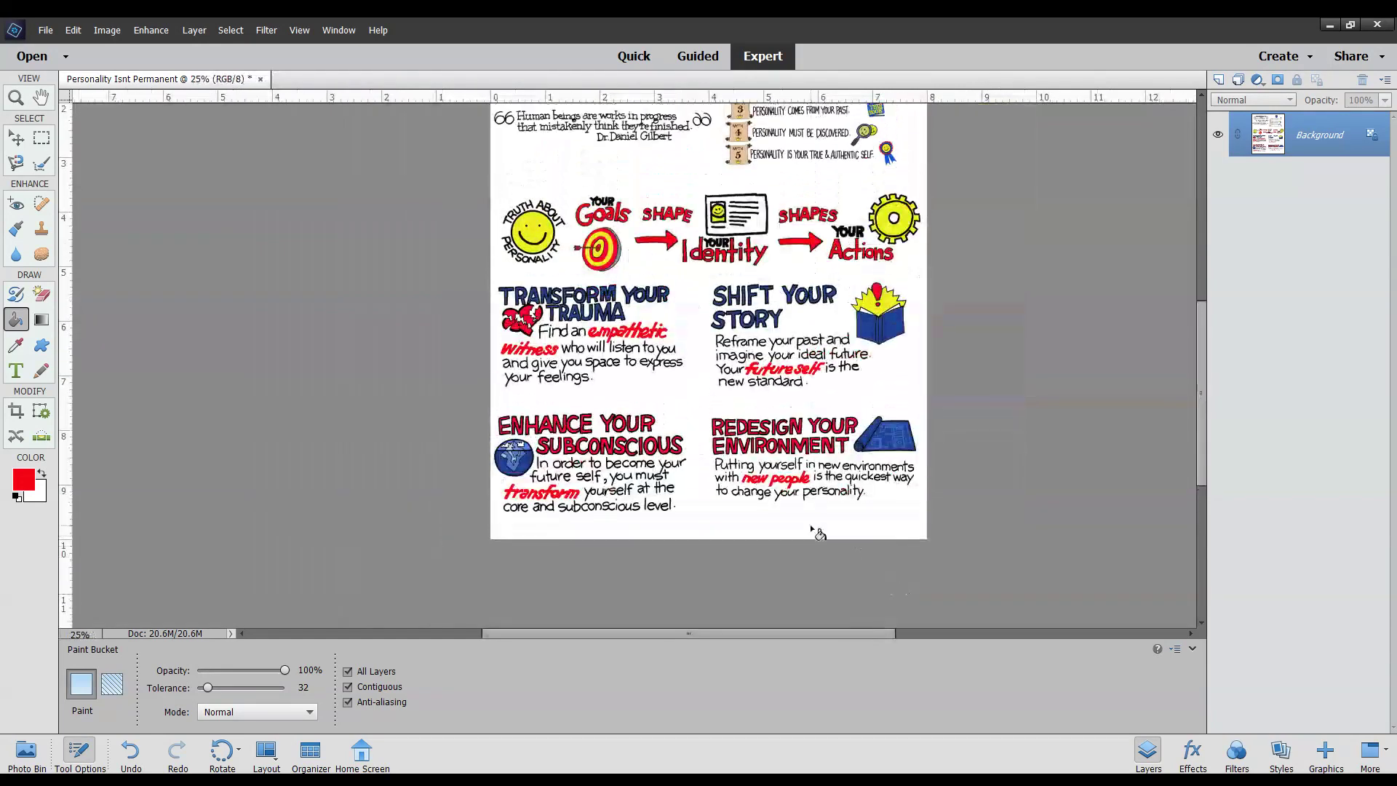
scroll(828, 530, up, 3)
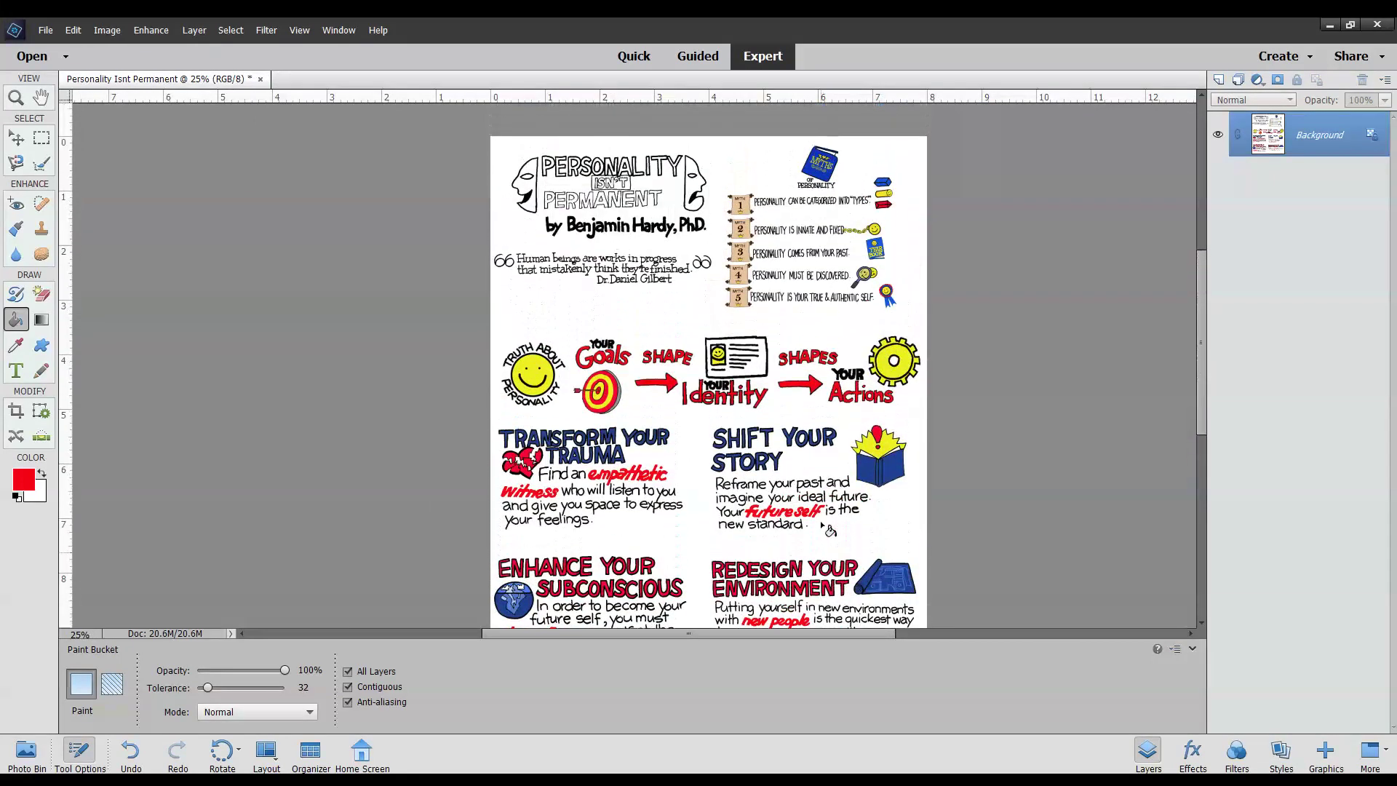
Fill all the letters of PERSONALITY in the page title between the two face masks with red
scroll(676, 460, up, 2)
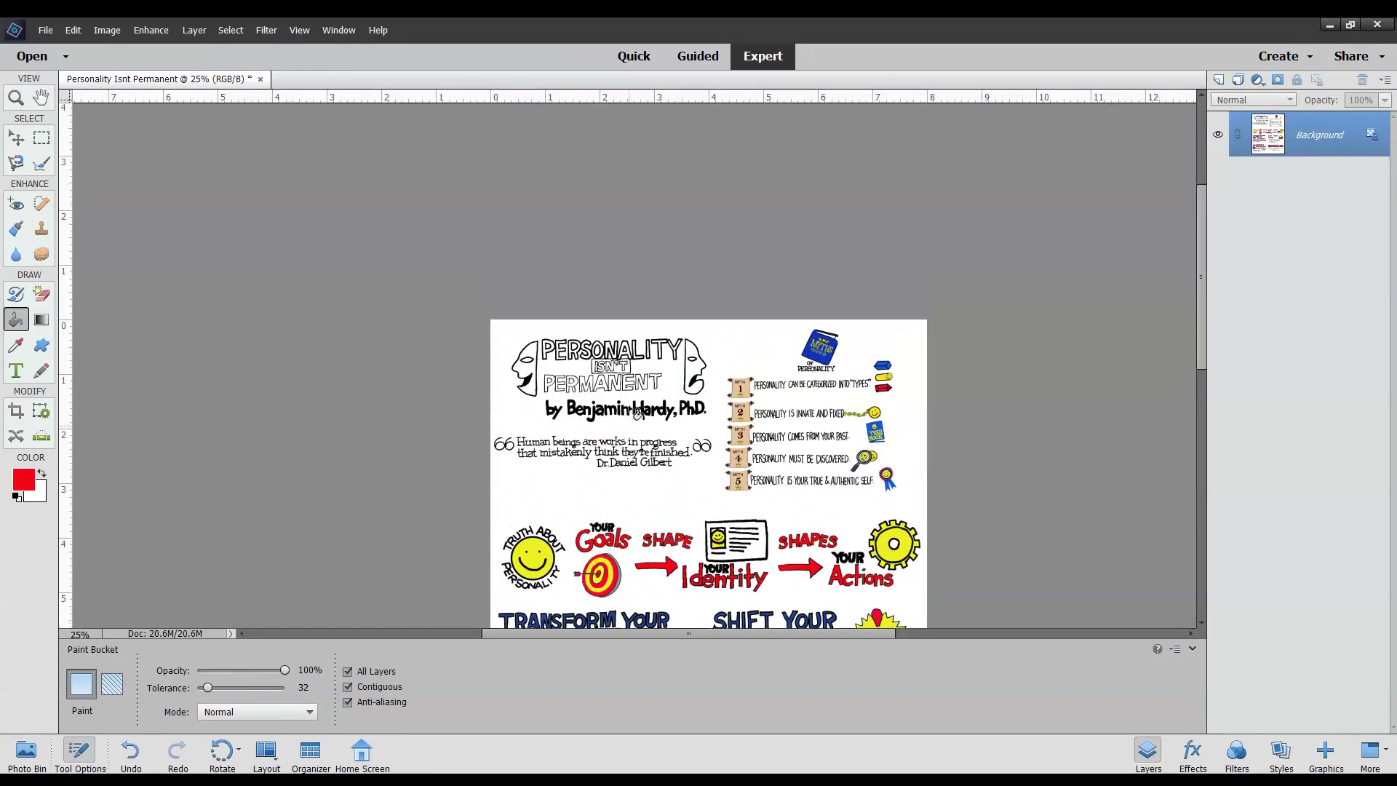
scroll(630, 409, up, 5)
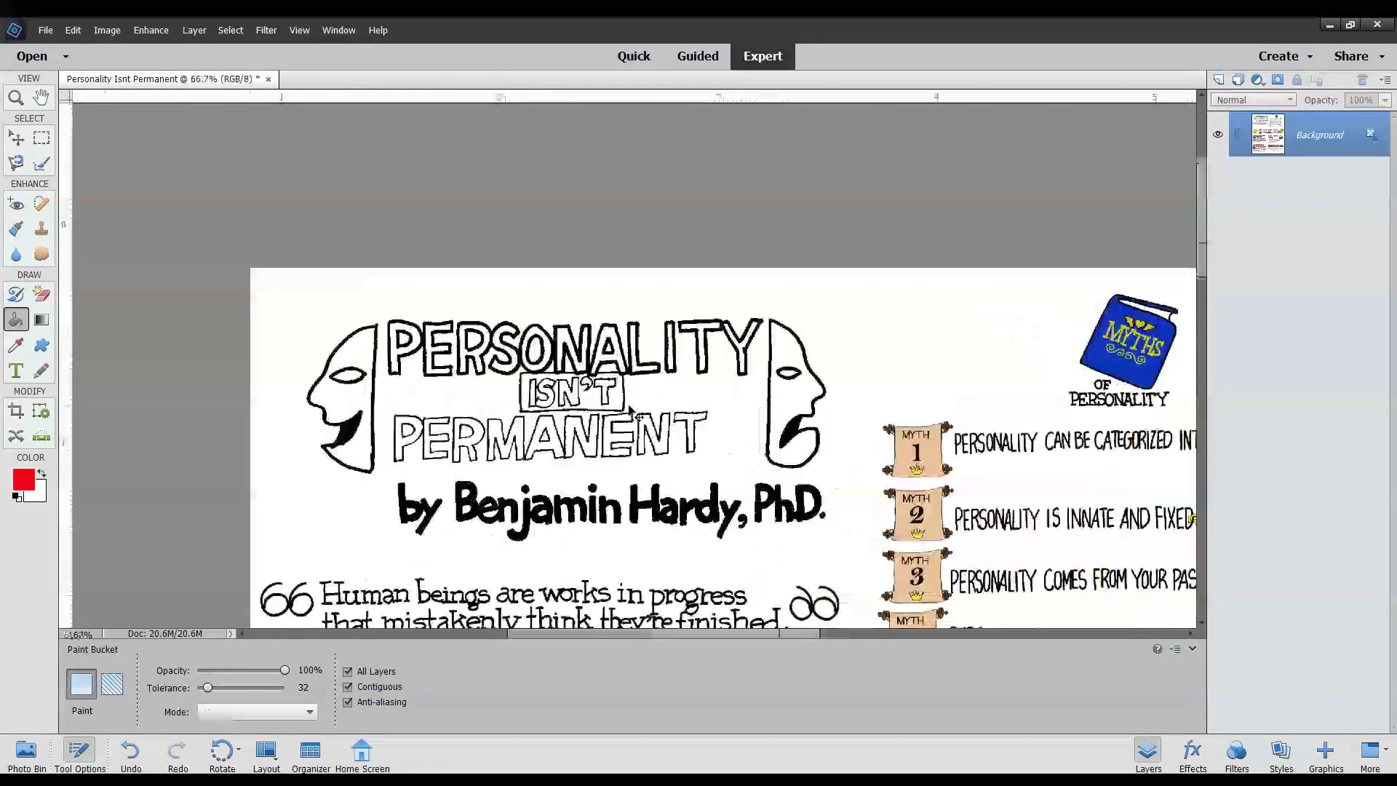
scroll(631, 411, down, 2)
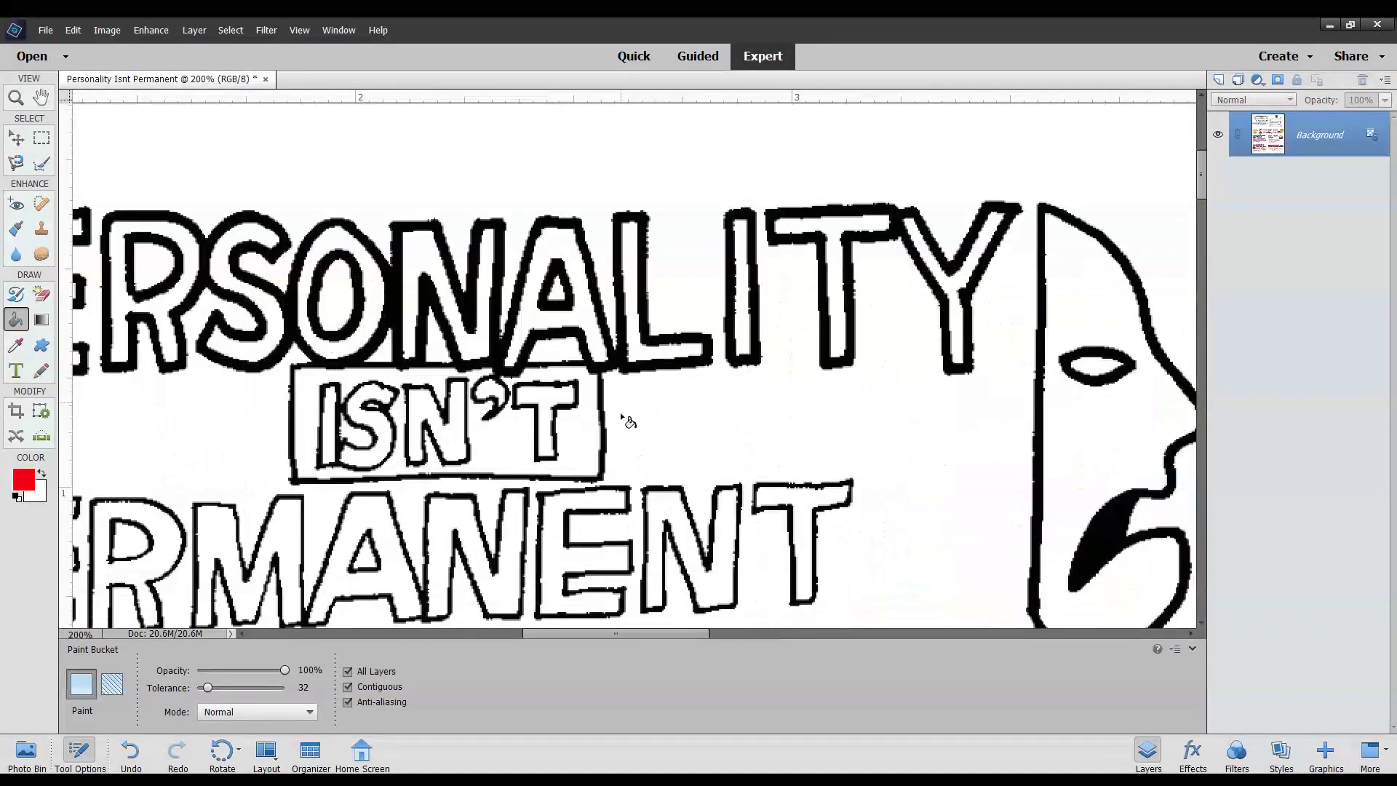
drag(710, 633, 675, 637)
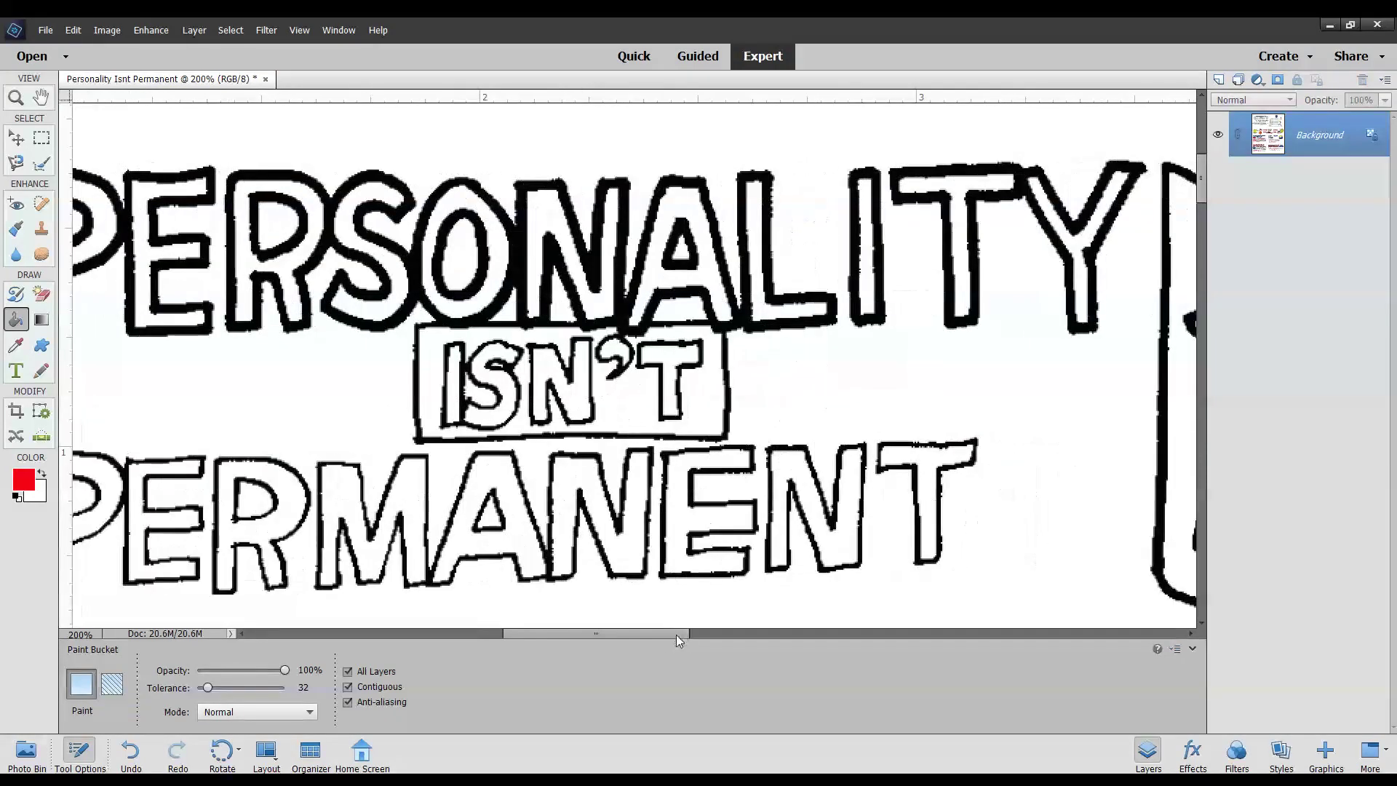
key(ctrl+minus)
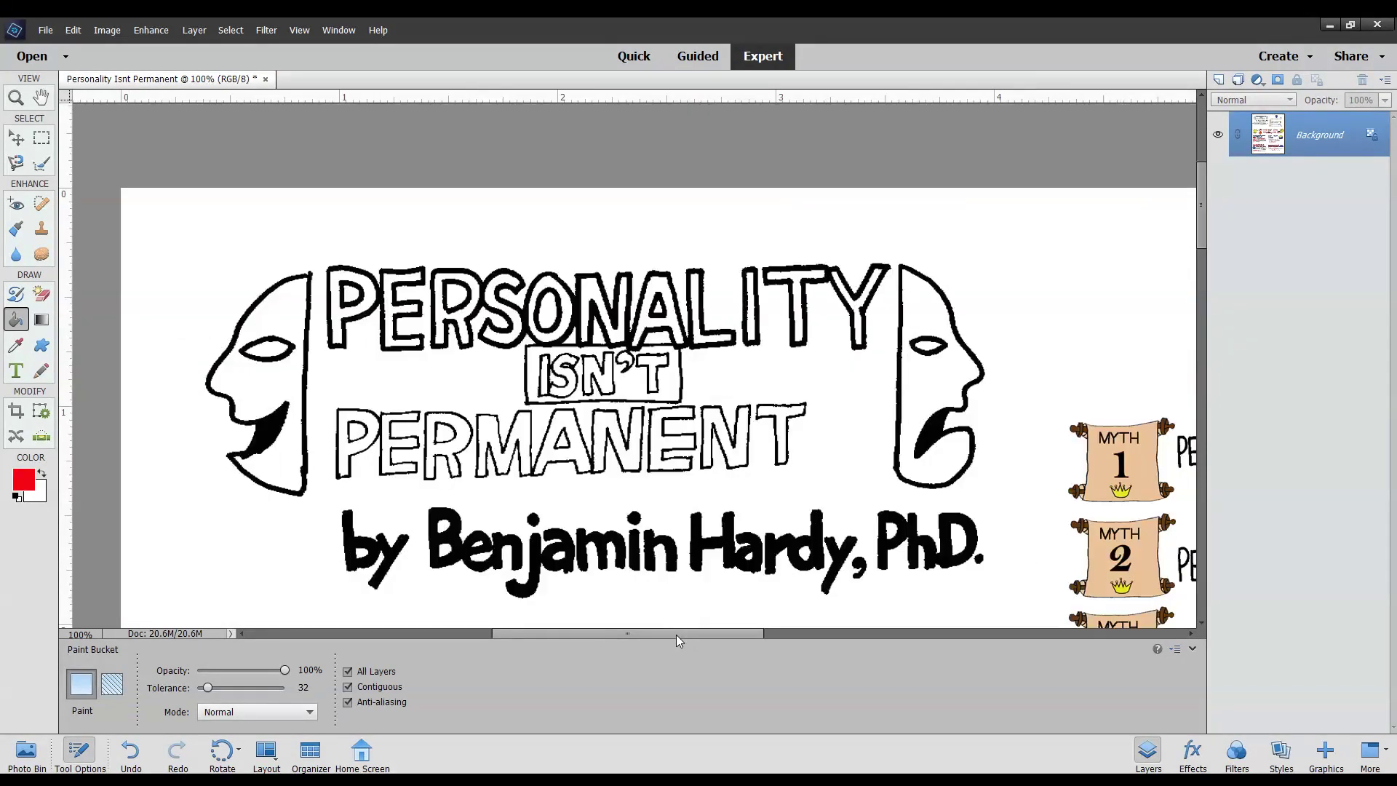
click(372, 310)
click(400, 315)
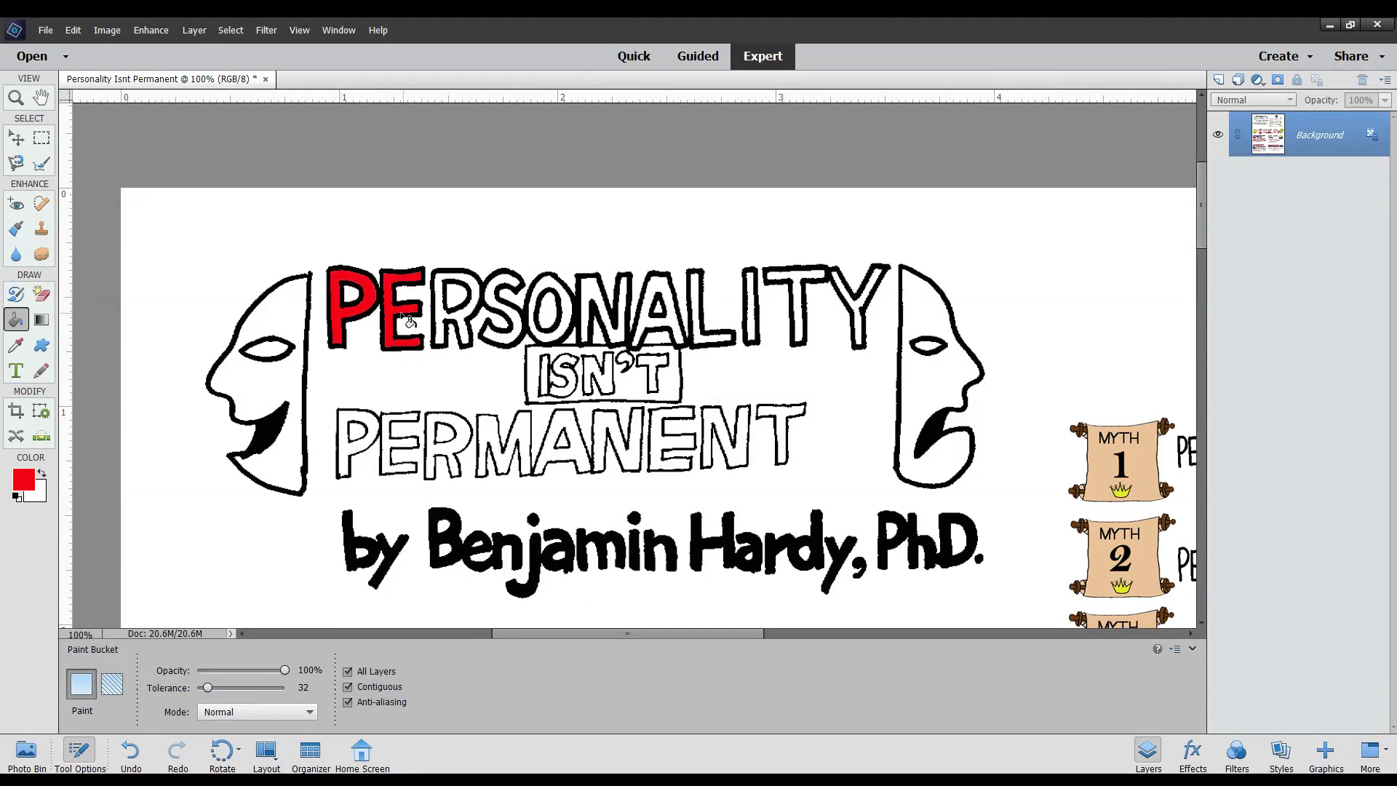
click(449, 323)
click(509, 337)
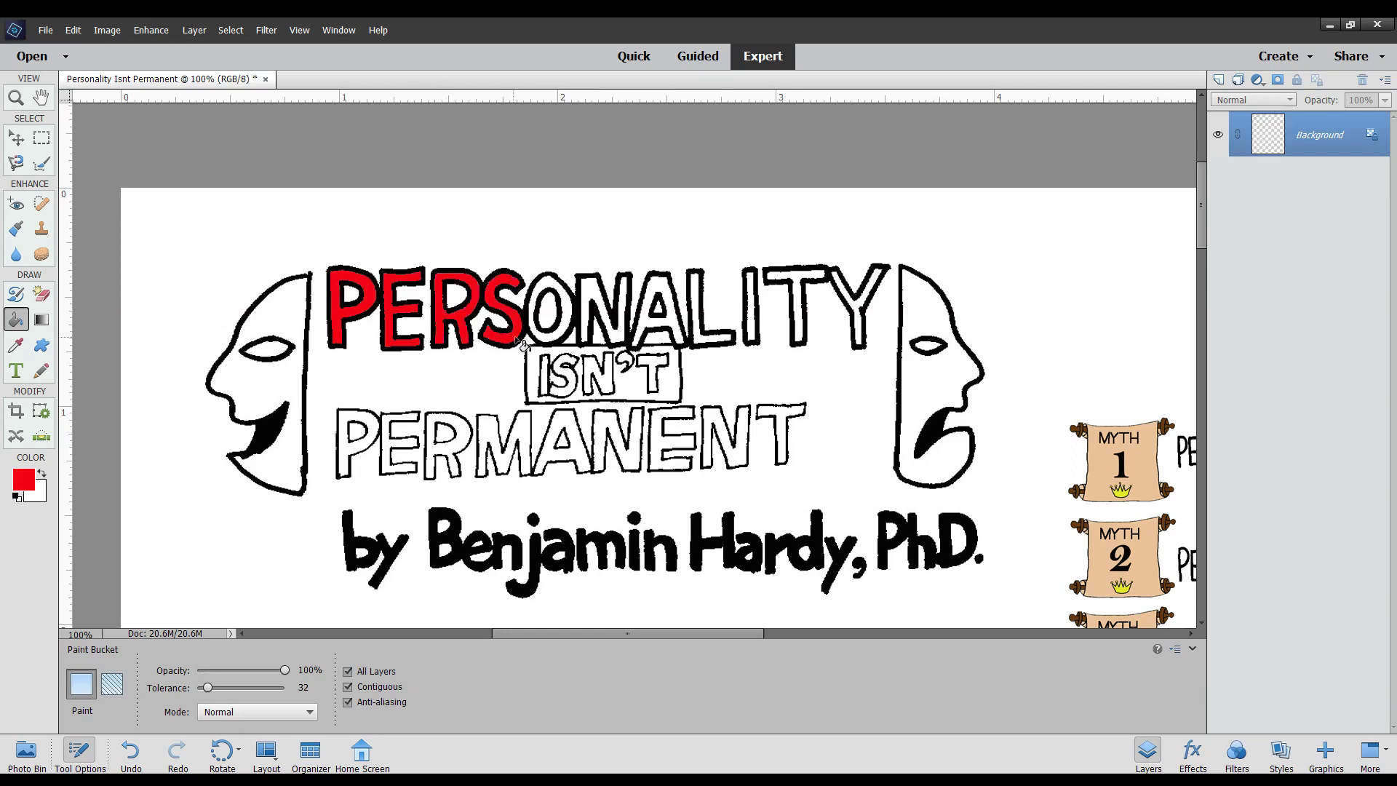
click(556, 291)
click(598, 294)
click(656, 294)
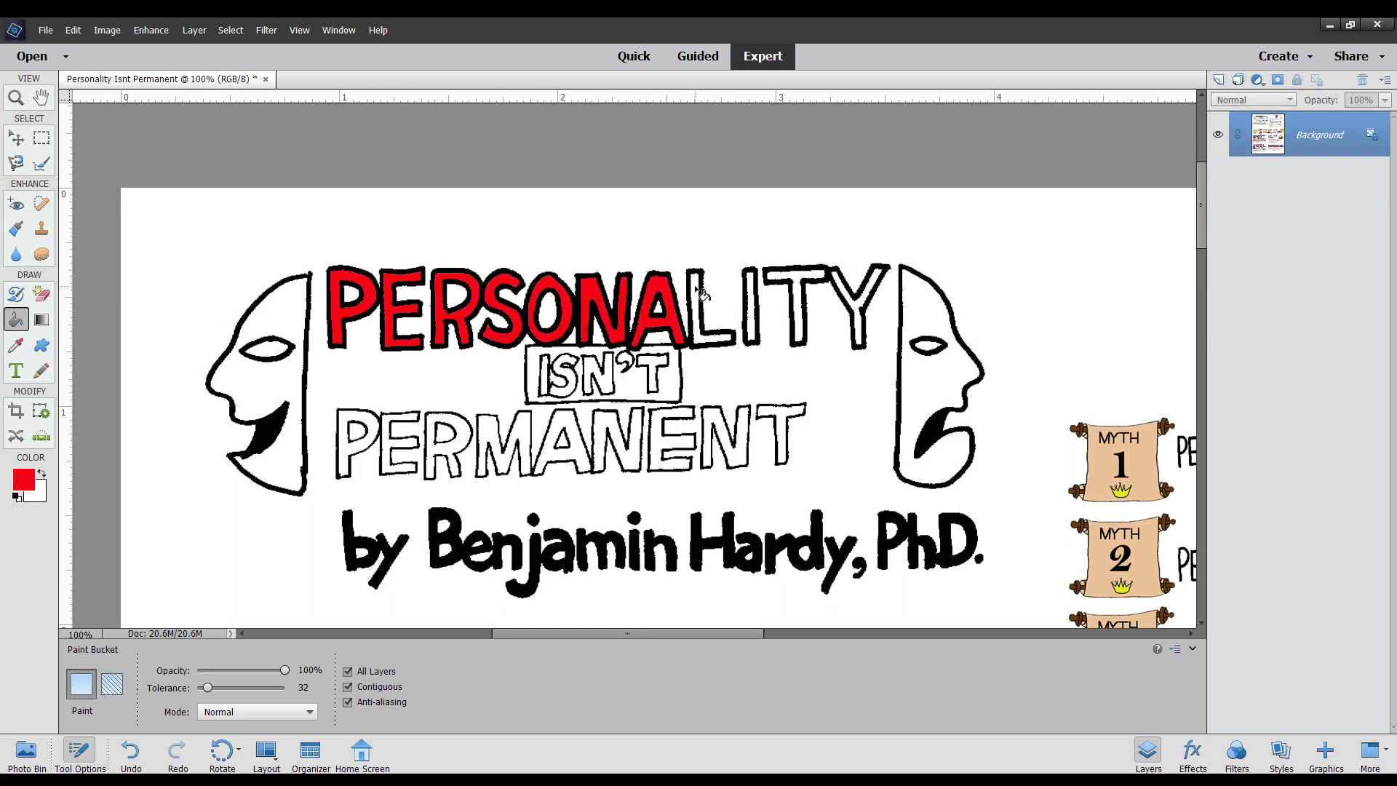
click(702, 295)
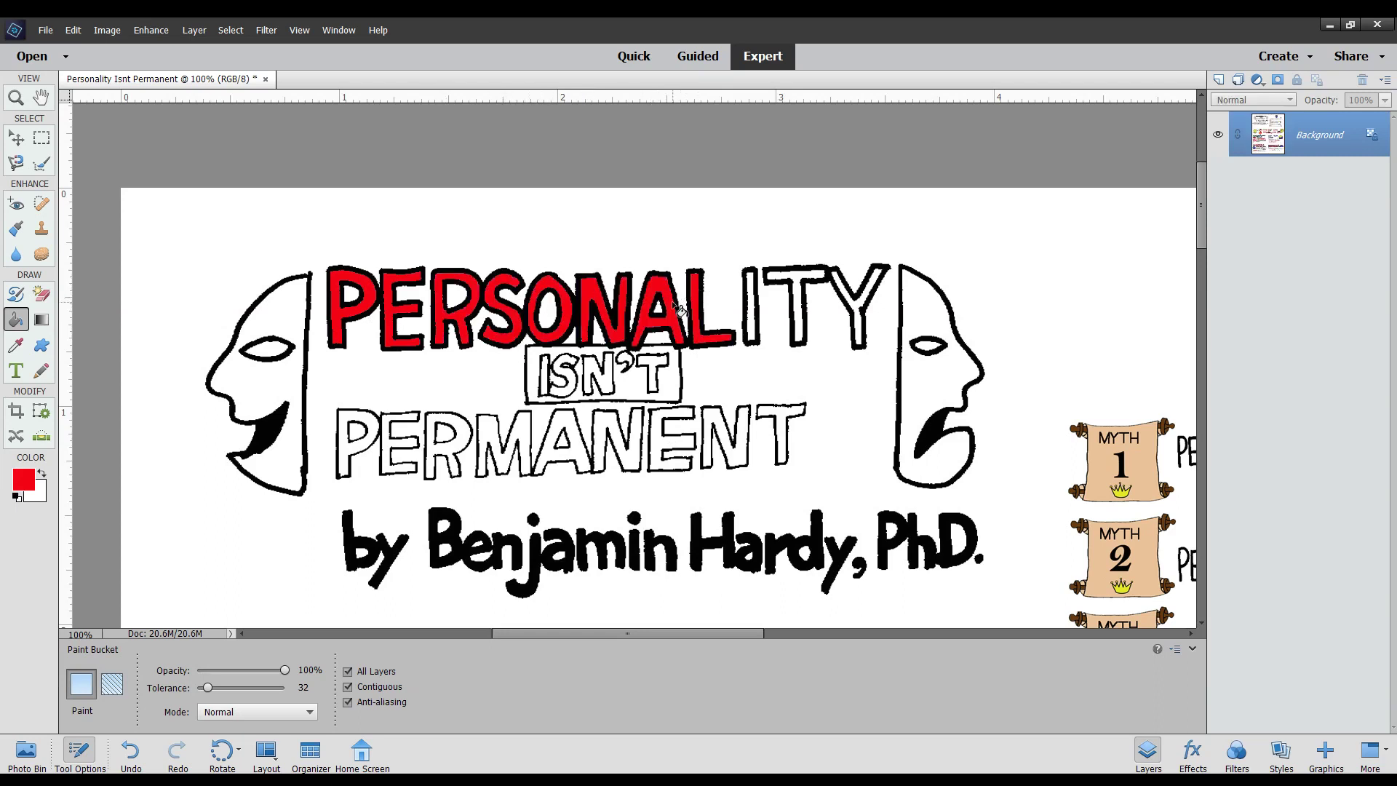
click(756, 285)
click(787, 281)
click(863, 320)
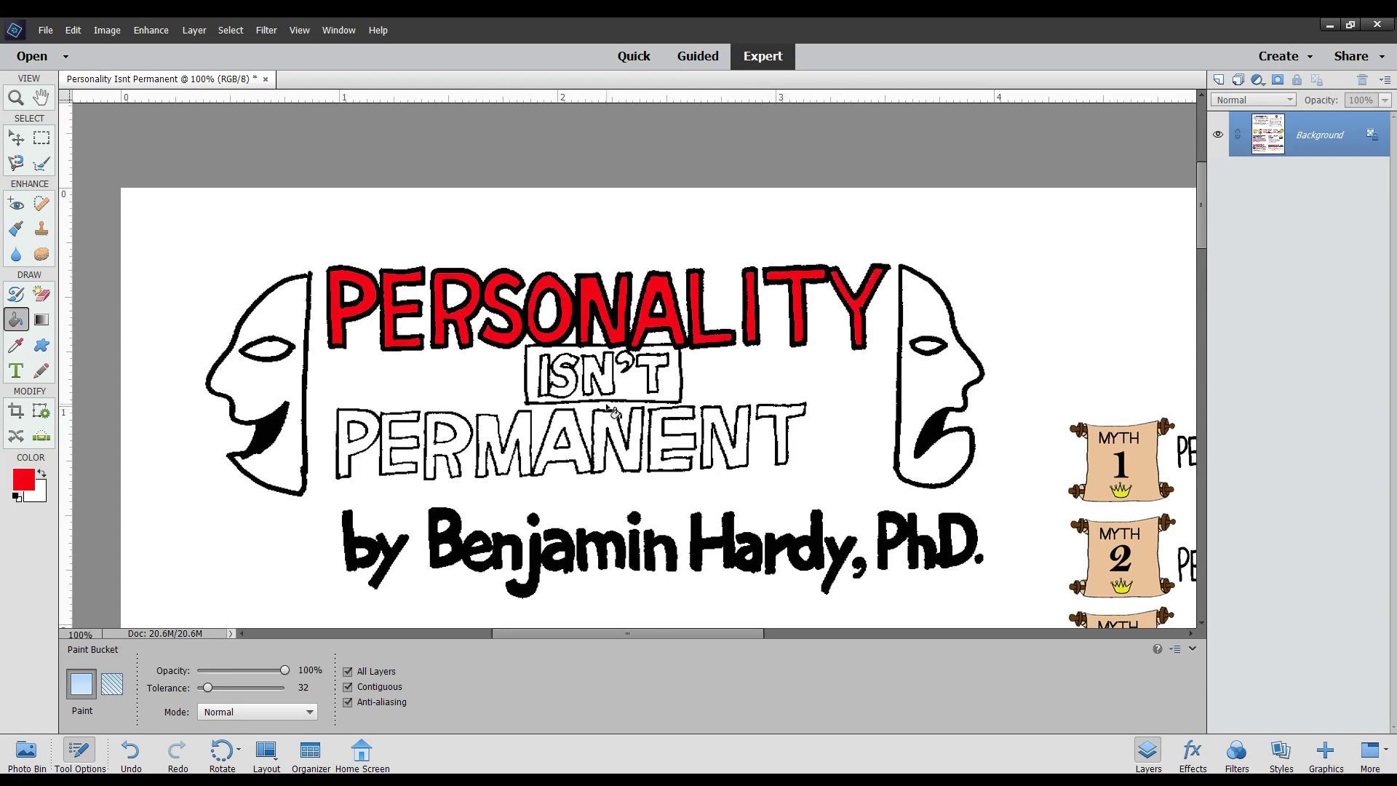
Fill the box around ISN'T and the letters P, E and R of PERMANENT in the title with red
click(550, 398)
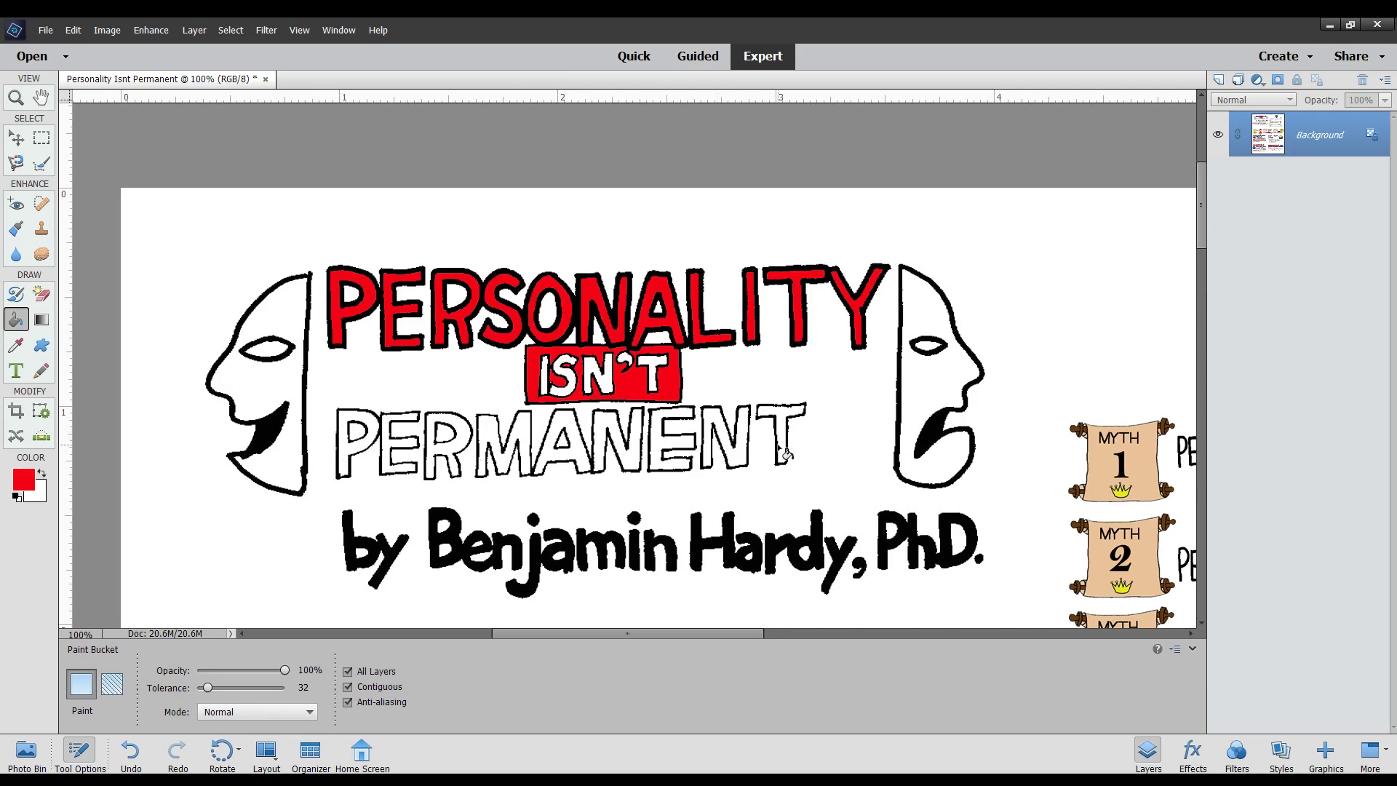
click(374, 442)
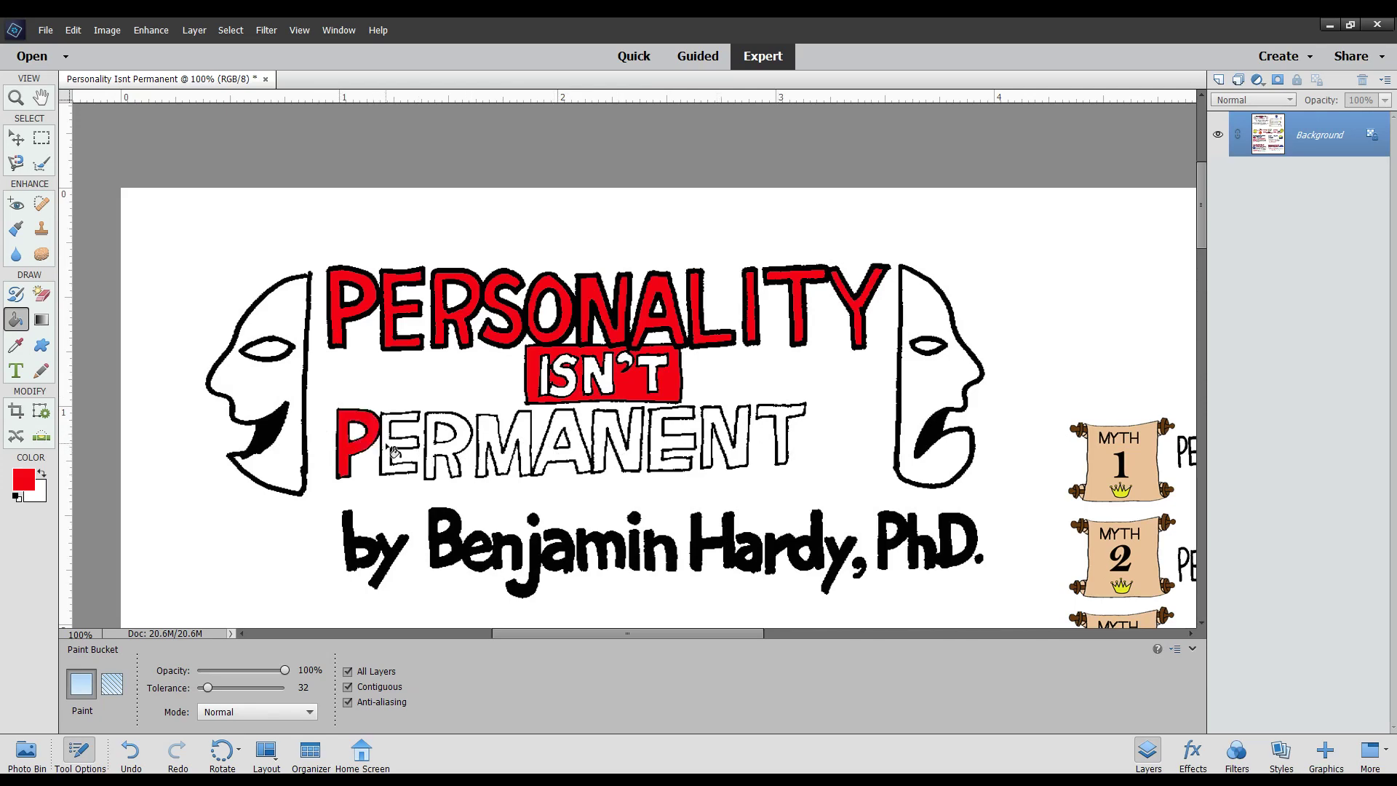
click(393, 451)
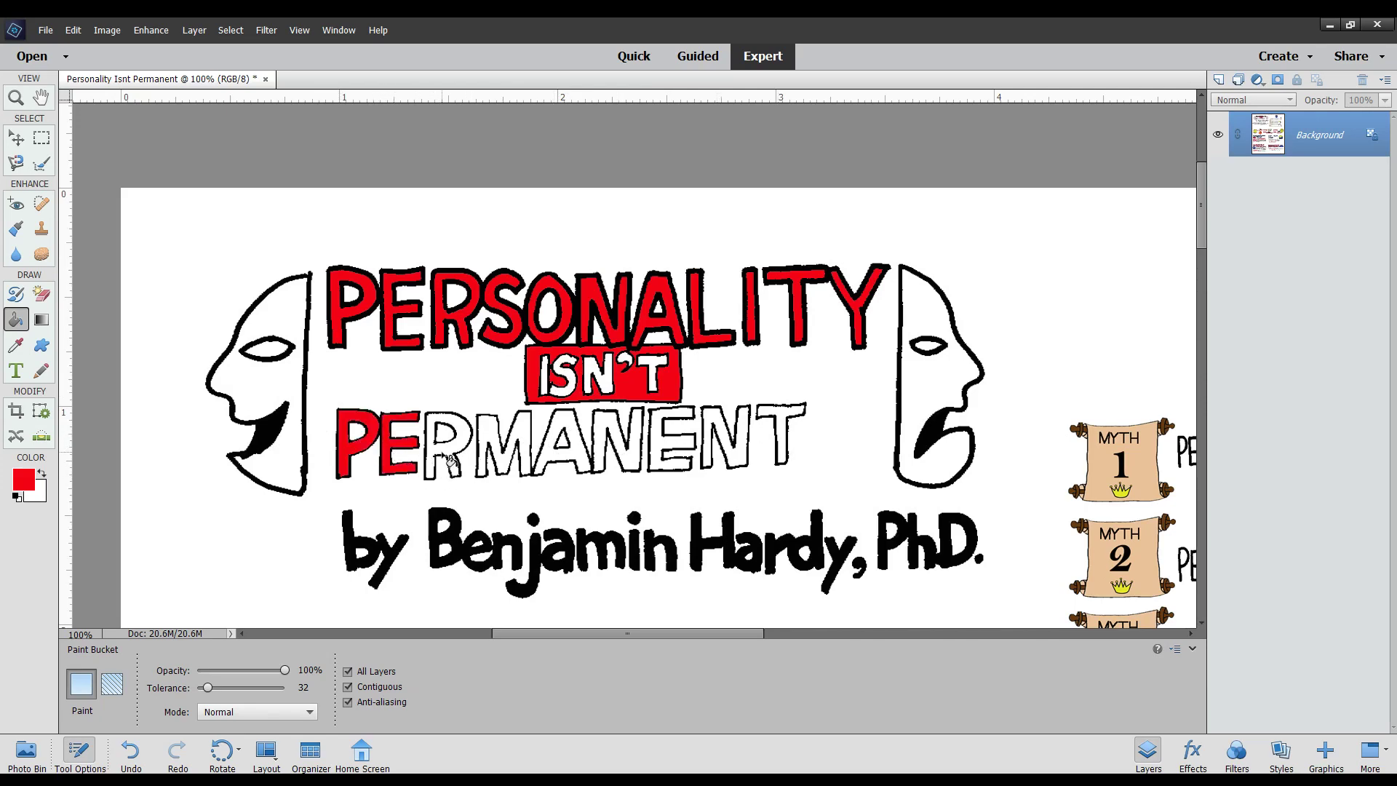
click(449, 452)
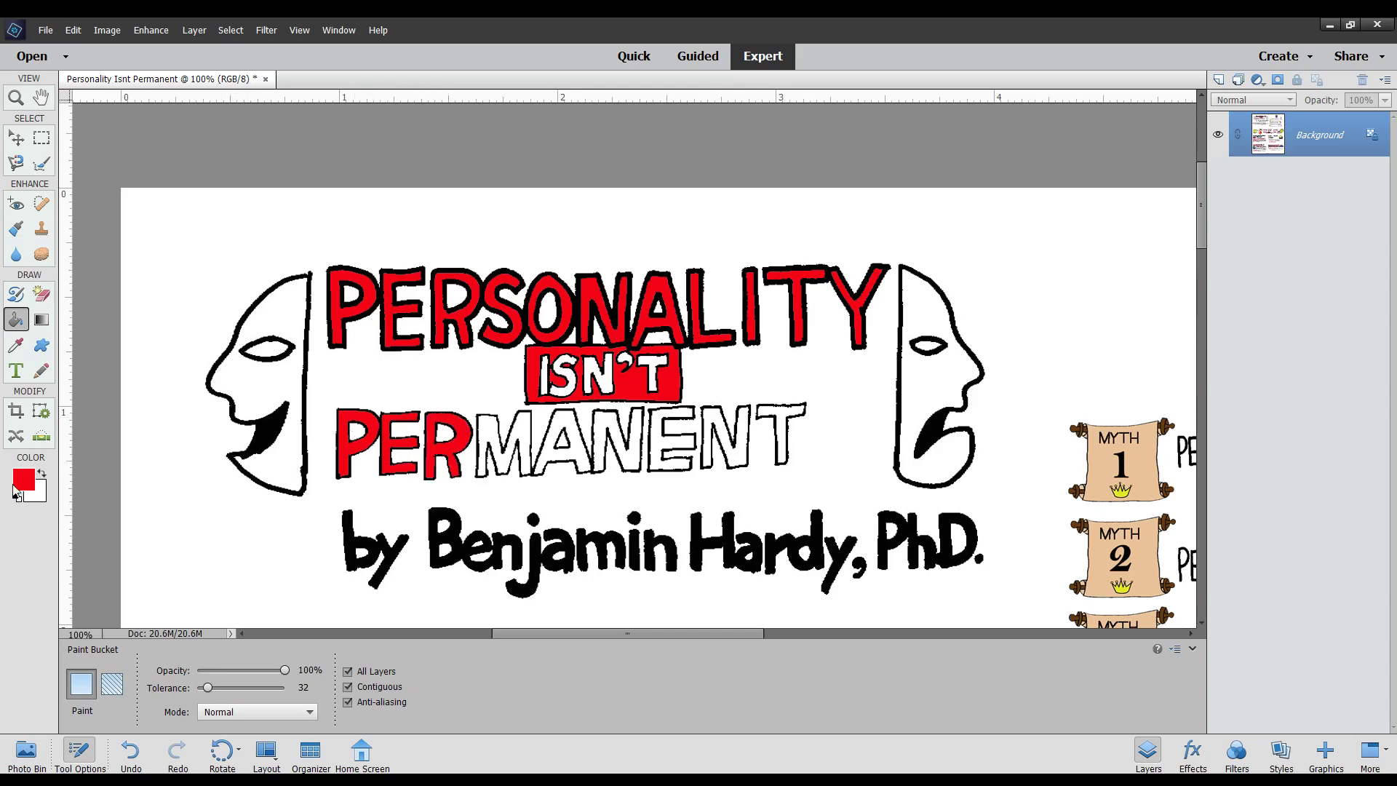
click(24, 480)
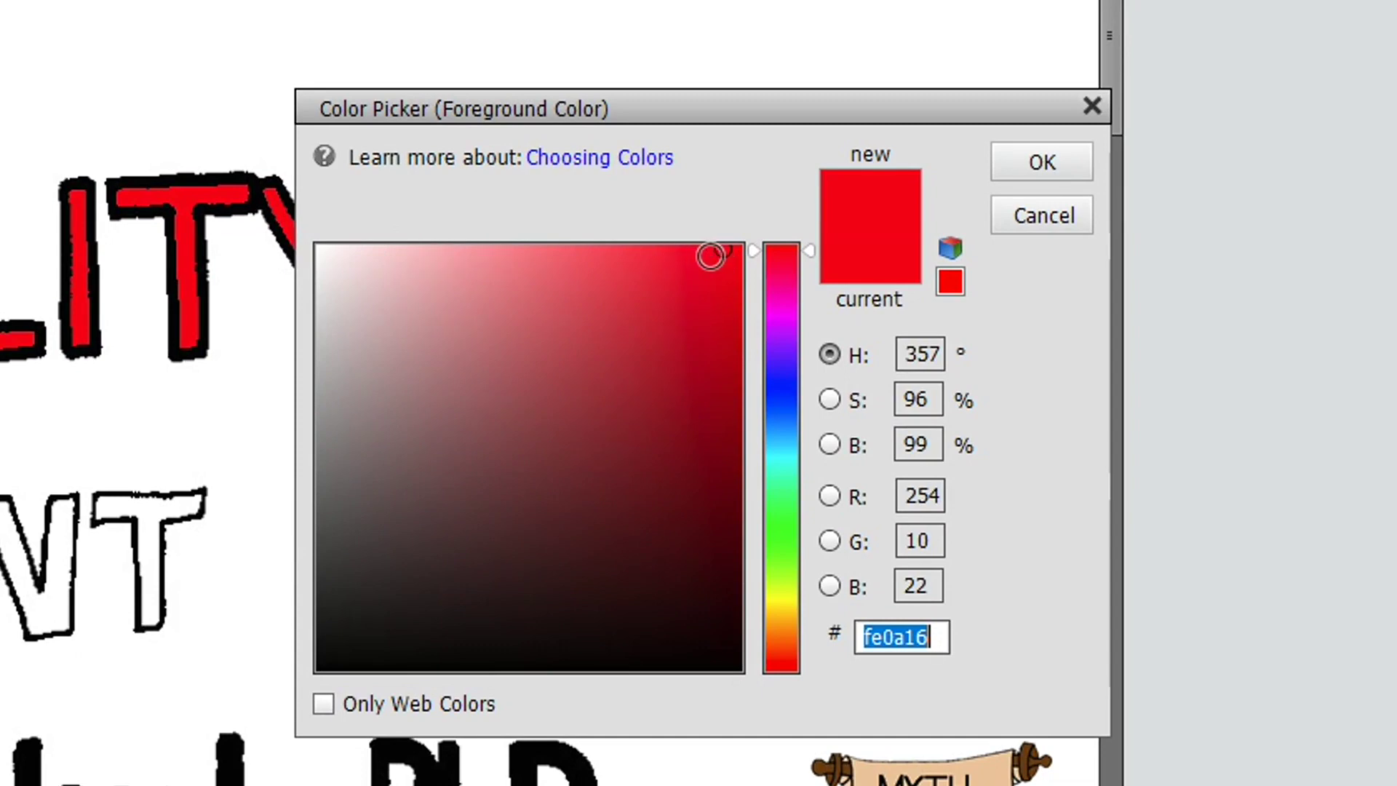
click(668, 248)
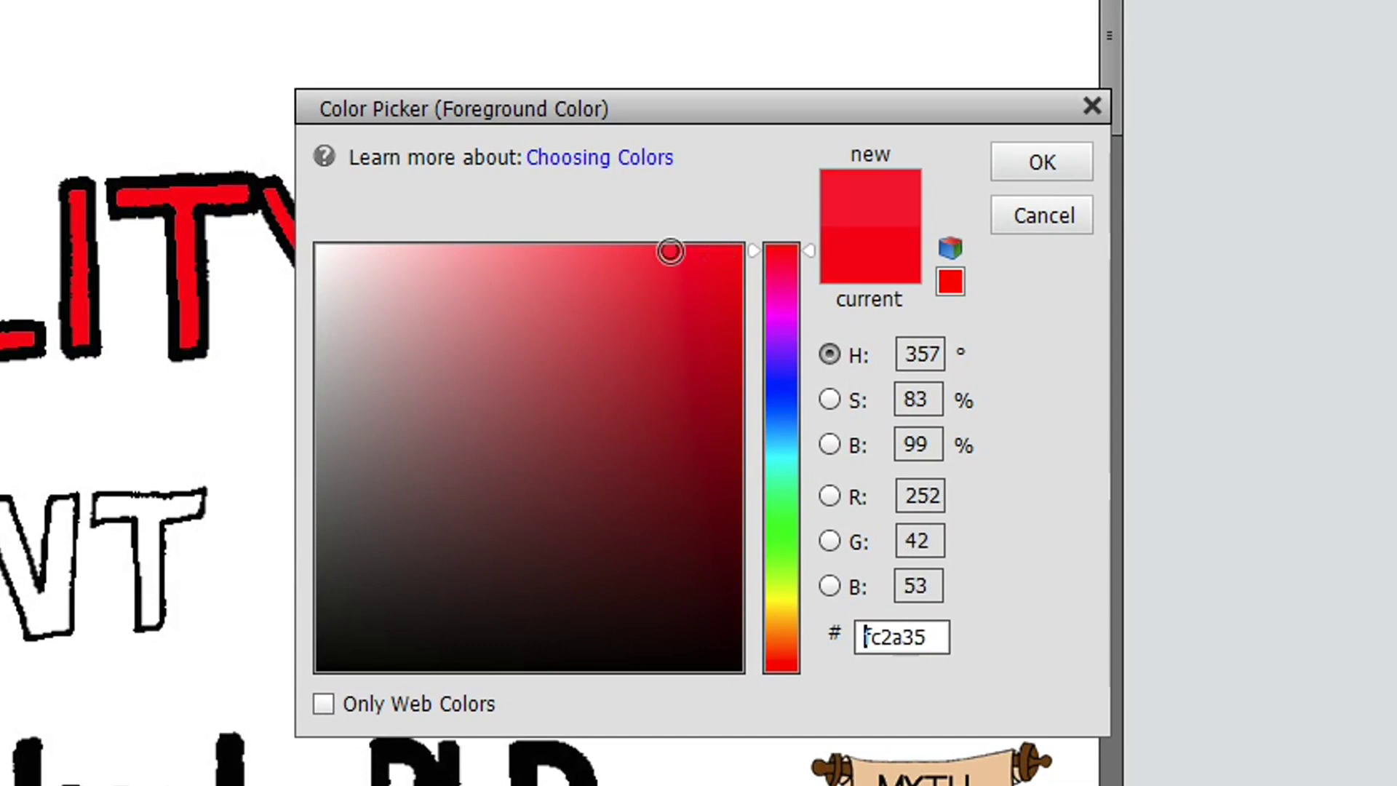
click(621, 257)
click(559, 255)
click(515, 257)
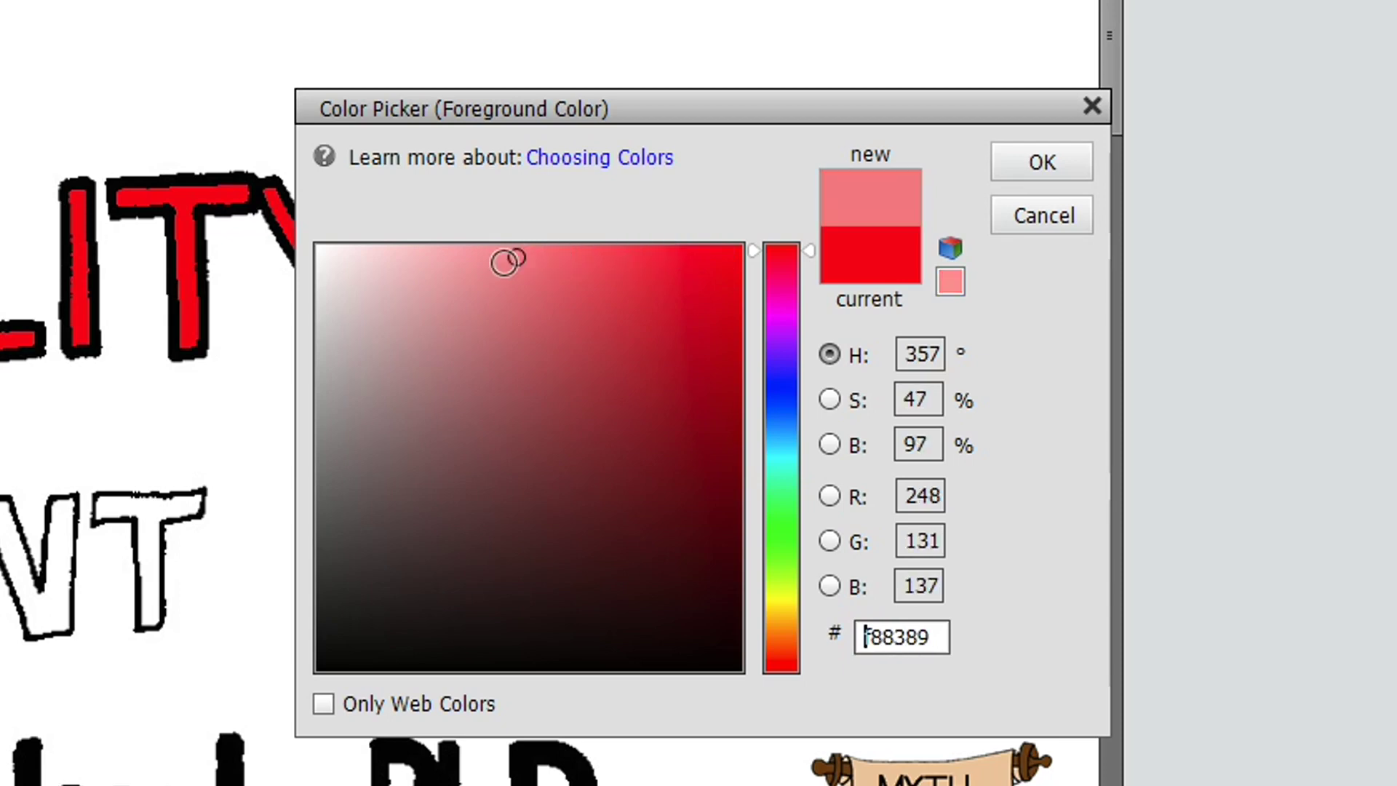
click(464, 256)
click(426, 255)
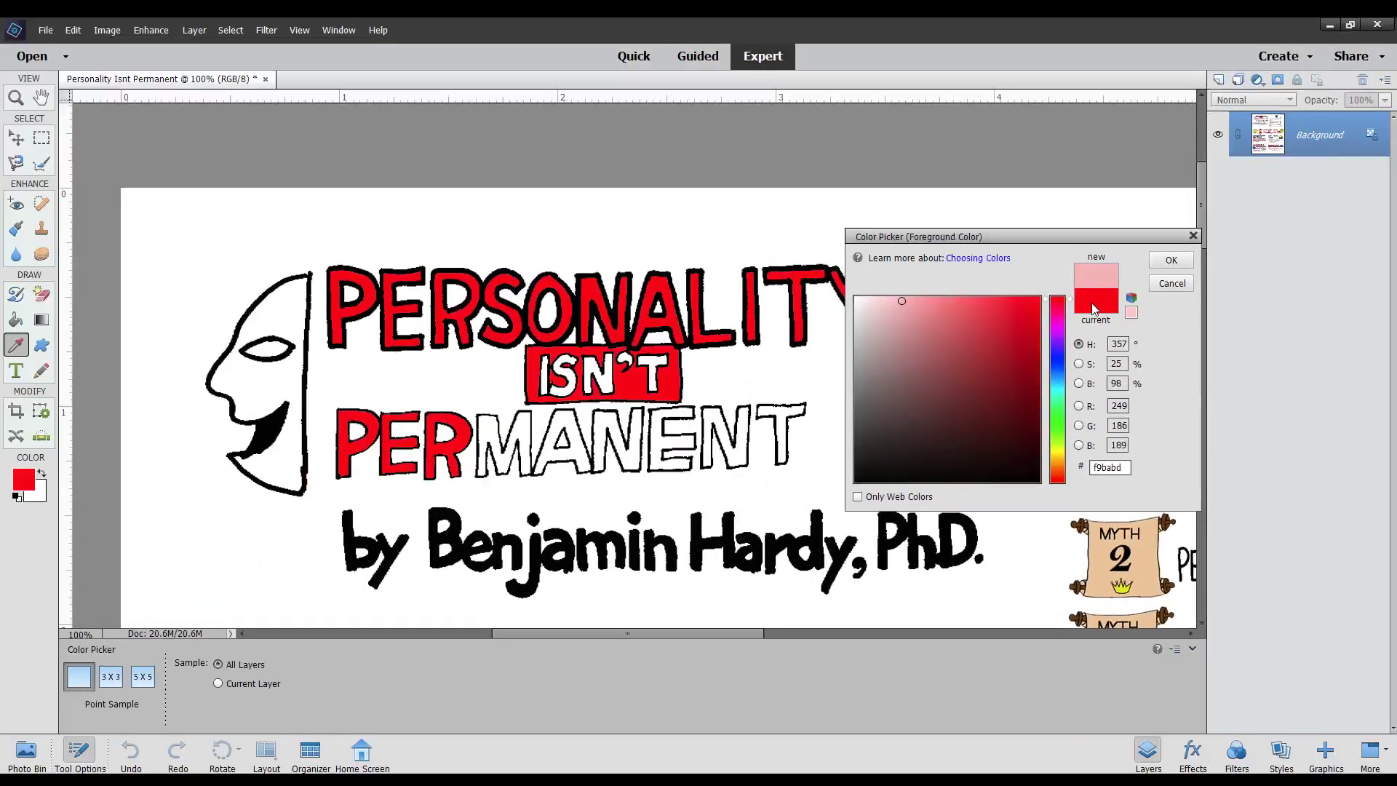
click(1172, 283)
key(k)
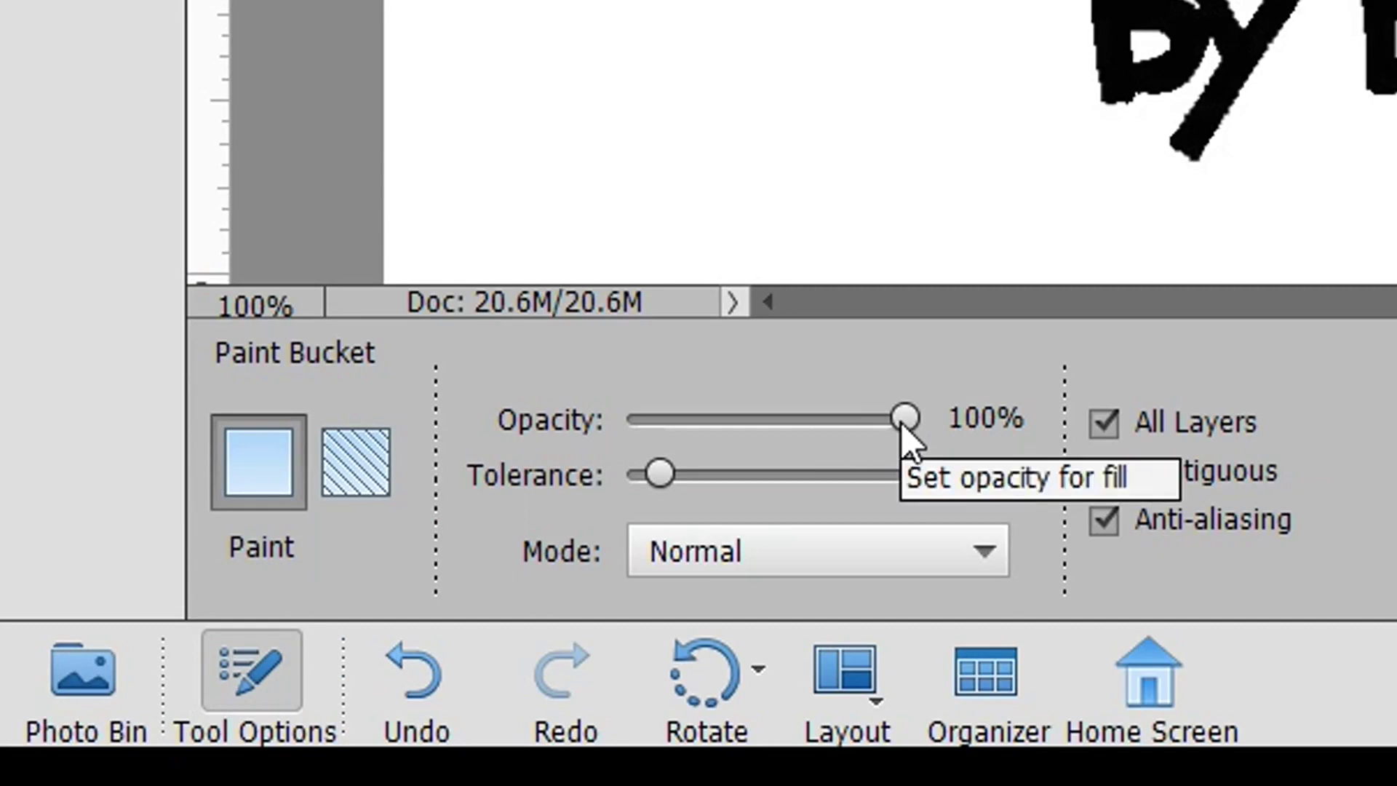
Fill the M, A and first N of PERMANENT with red at 85%, 71% and 53% Paint Bucket opacity respectively
drag(902, 423, 865, 430)
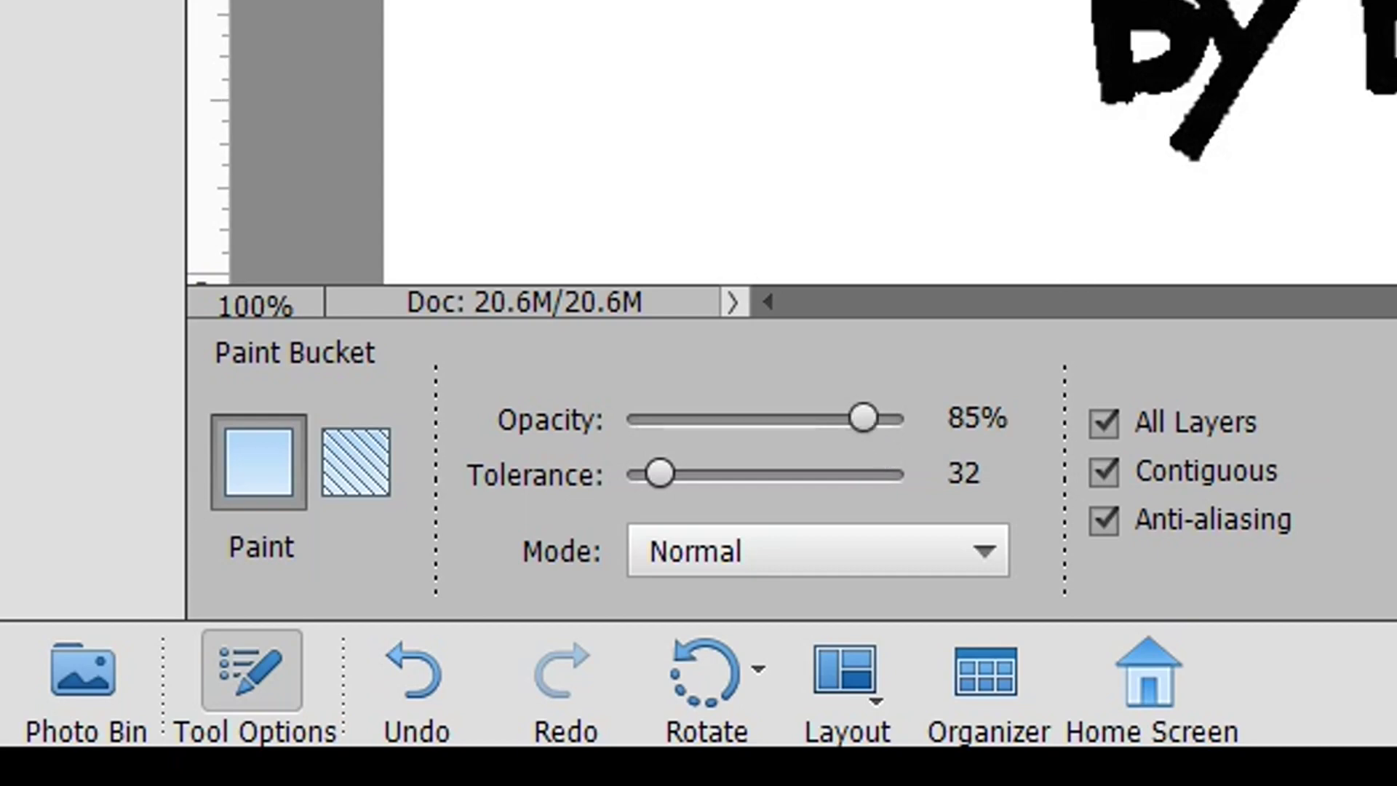
click(823, 417)
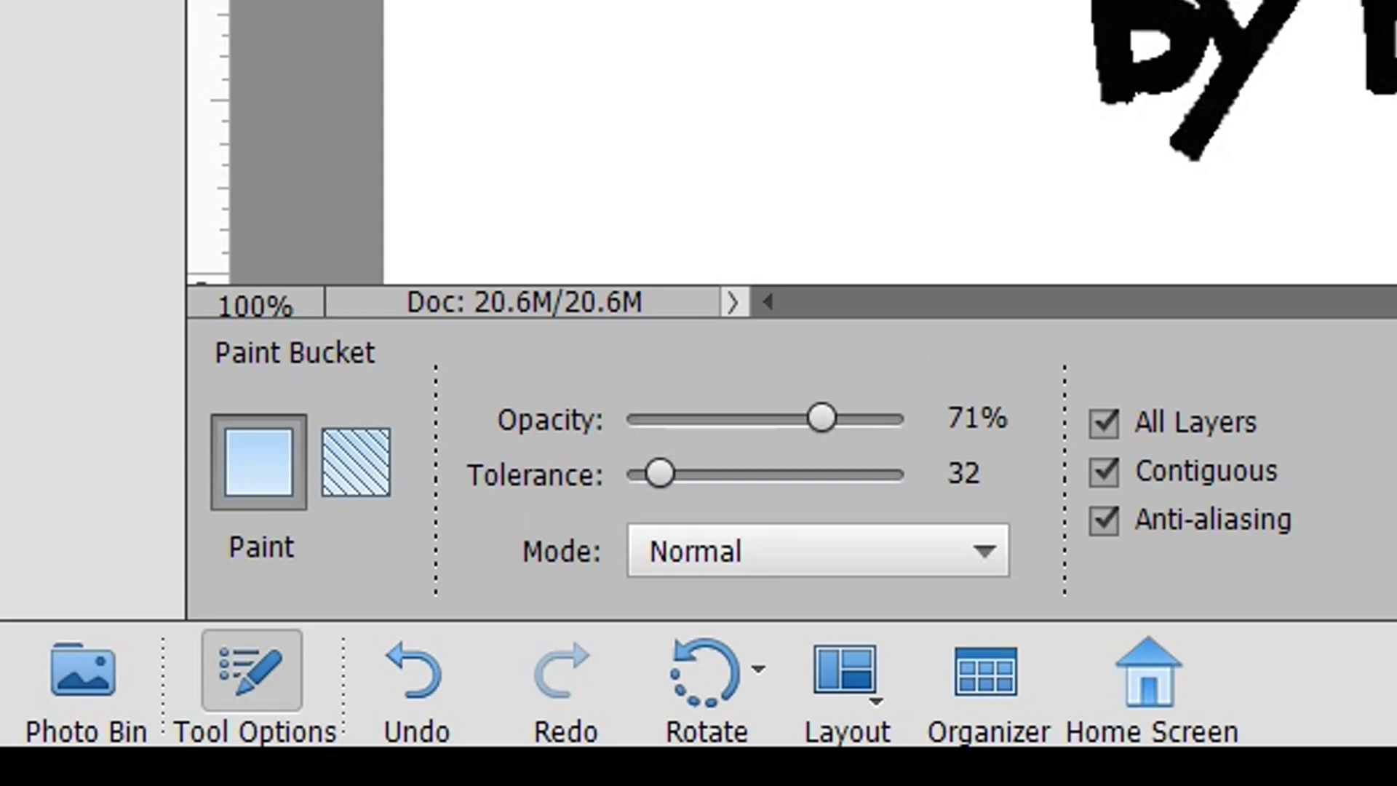
click(773, 415)
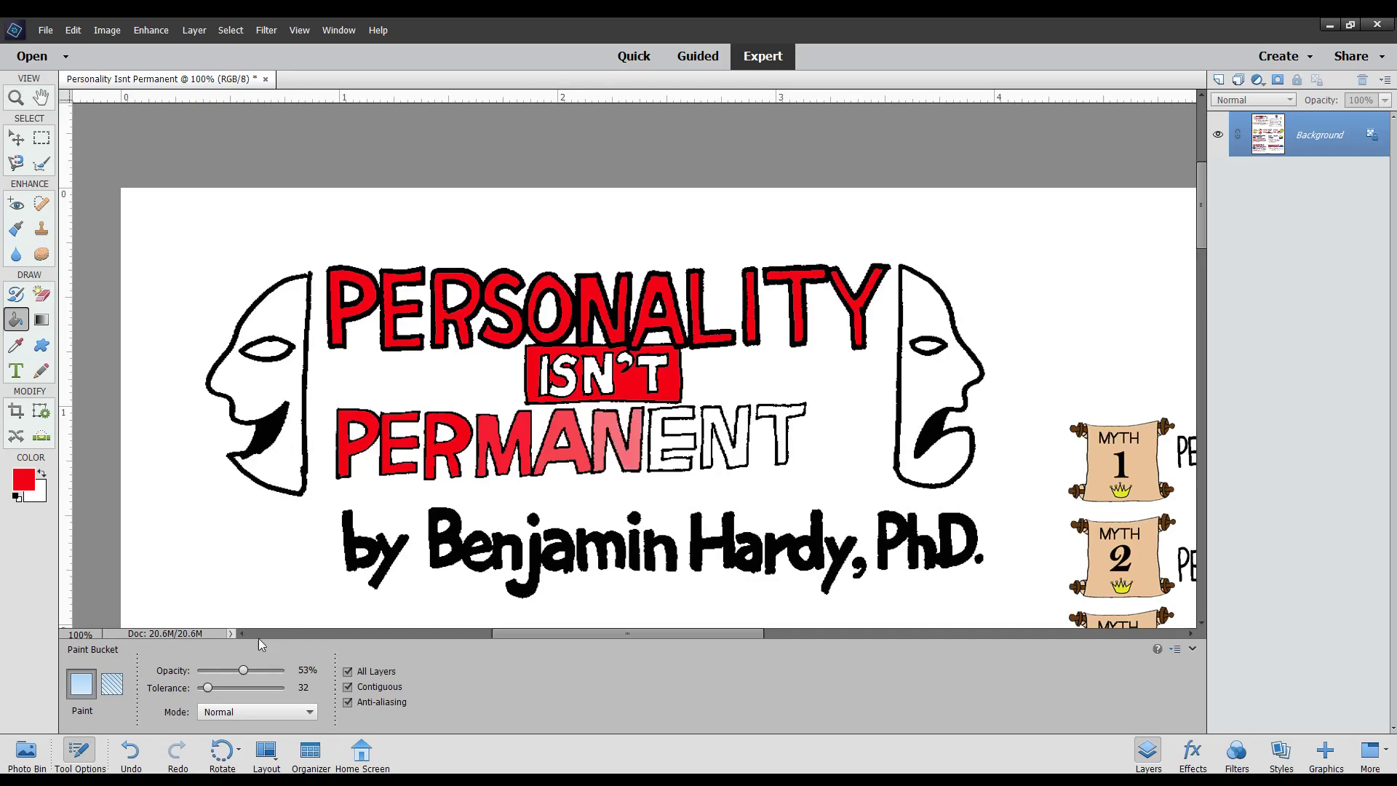
Continue the fade by filling the last E, N and T of PERMANENT with red at 34%, 21% and 9% opacity
click(663, 435)
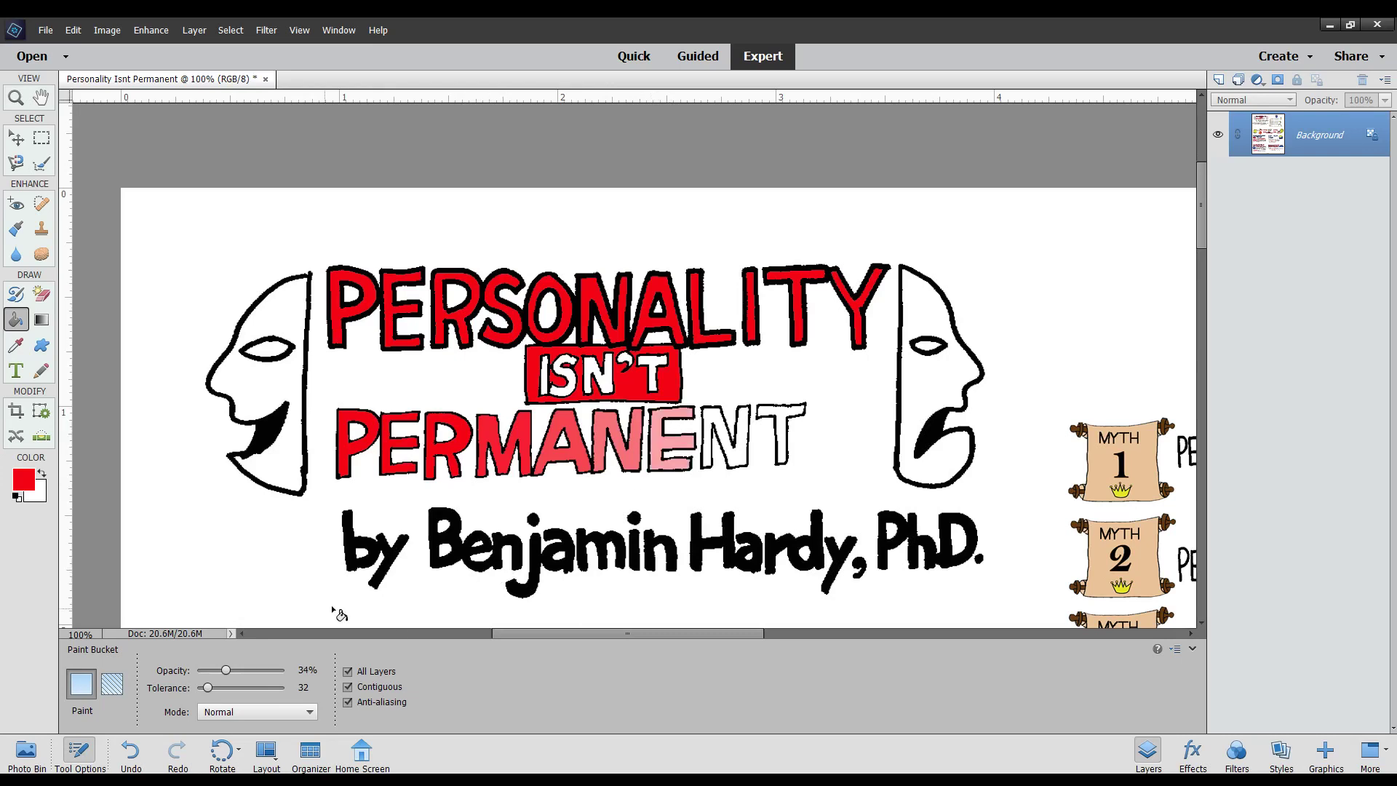
click(216, 670)
click(722, 424)
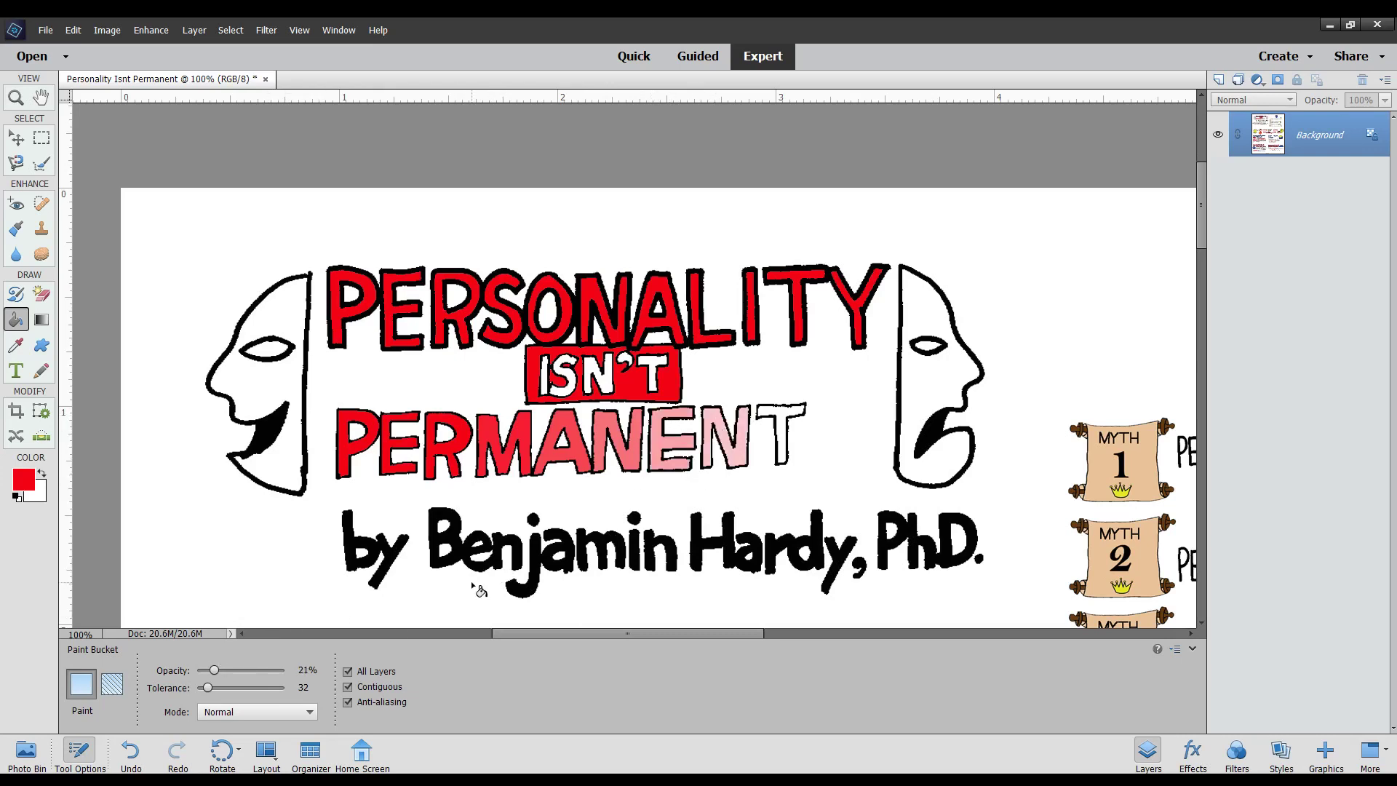
click(203, 670)
click(790, 420)
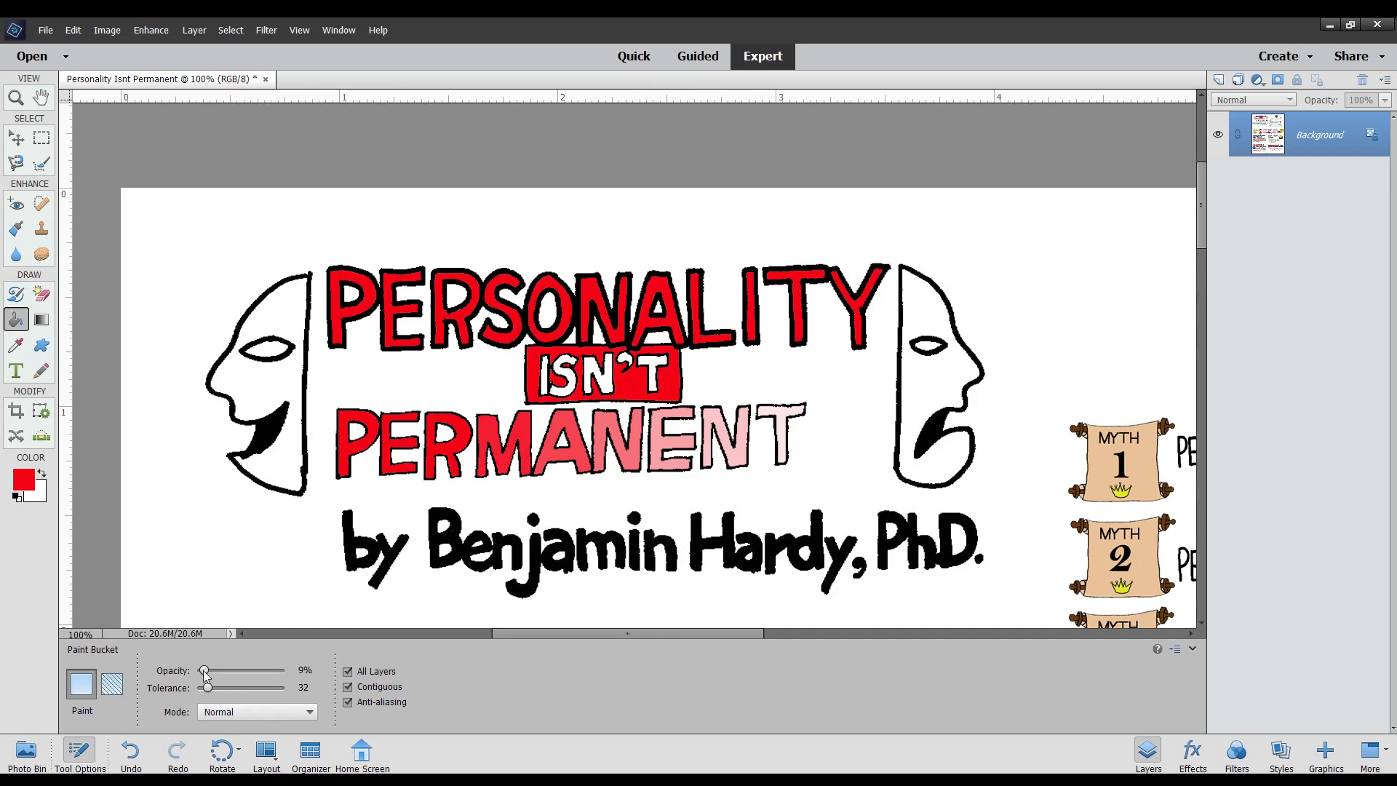
Restore the Paint Bucket opacity to 100% and reset the colours to the default black foreground and white background
drag(205, 669, 285, 670)
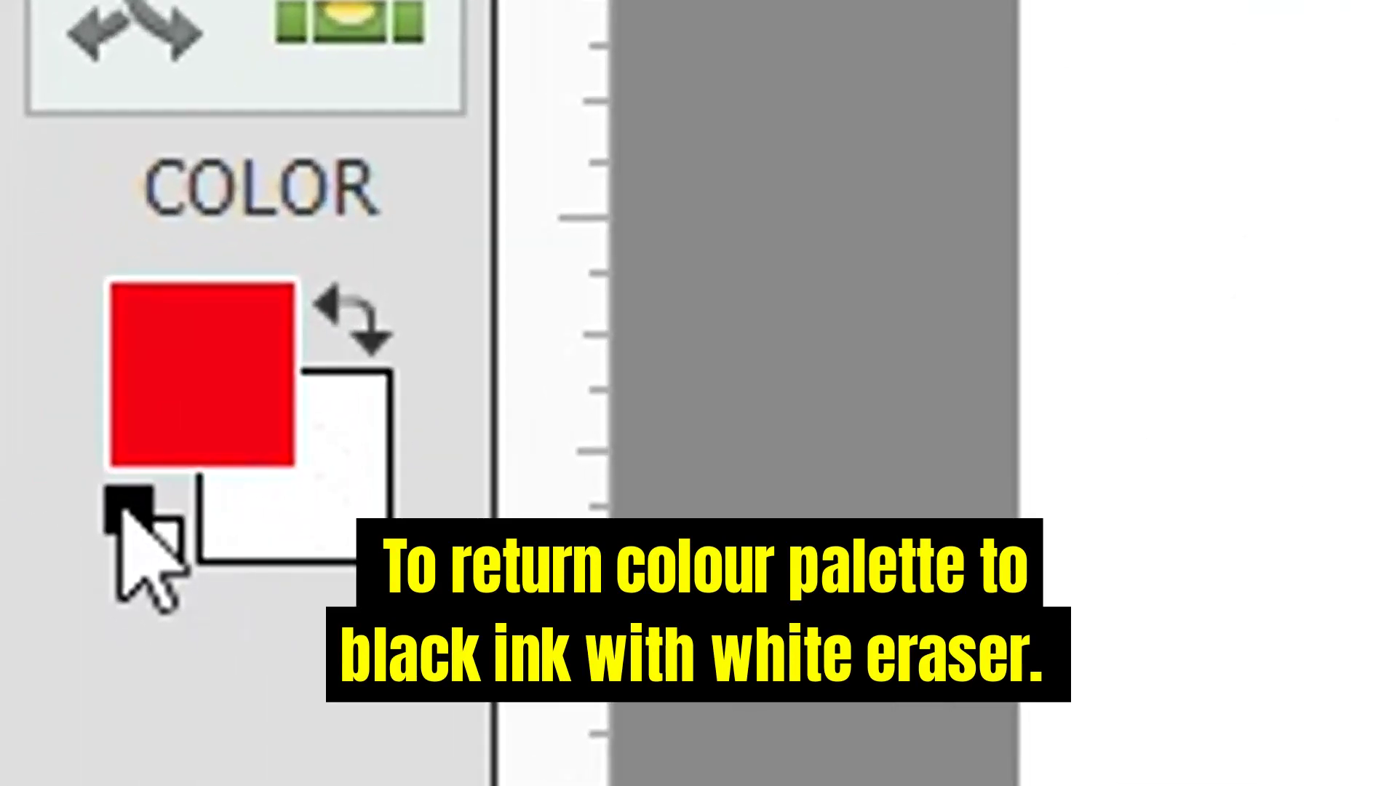
click(122, 510)
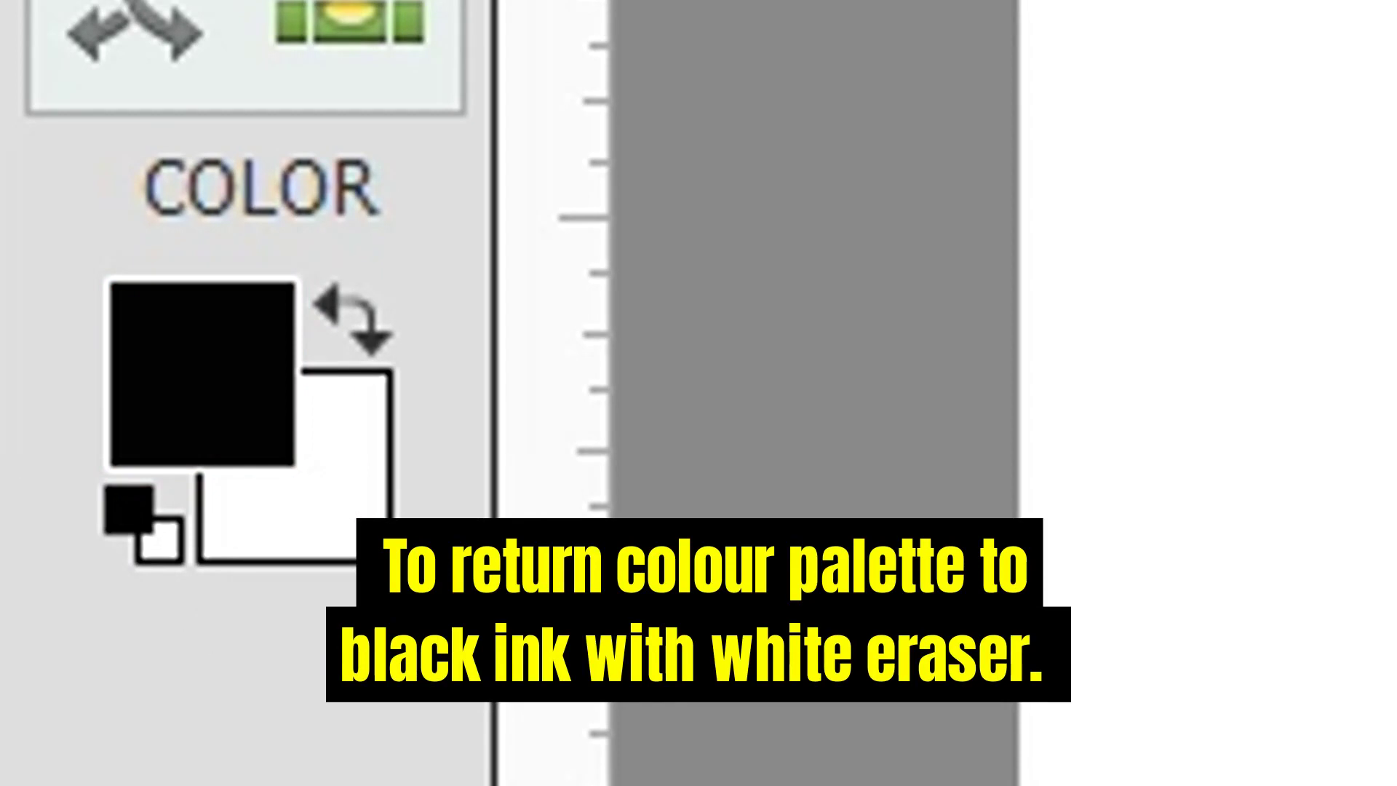
click(240, 393)
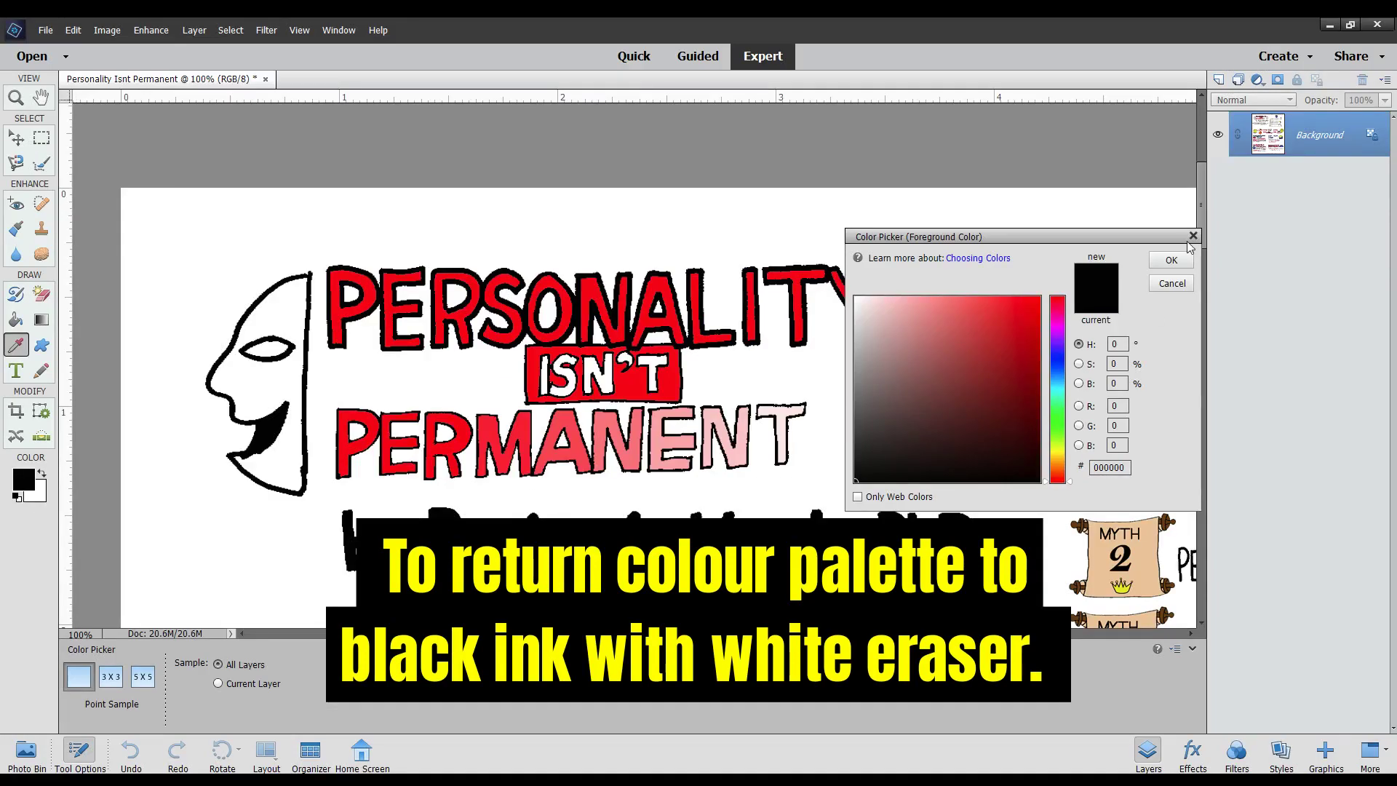
click(1171, 262)
key(k)
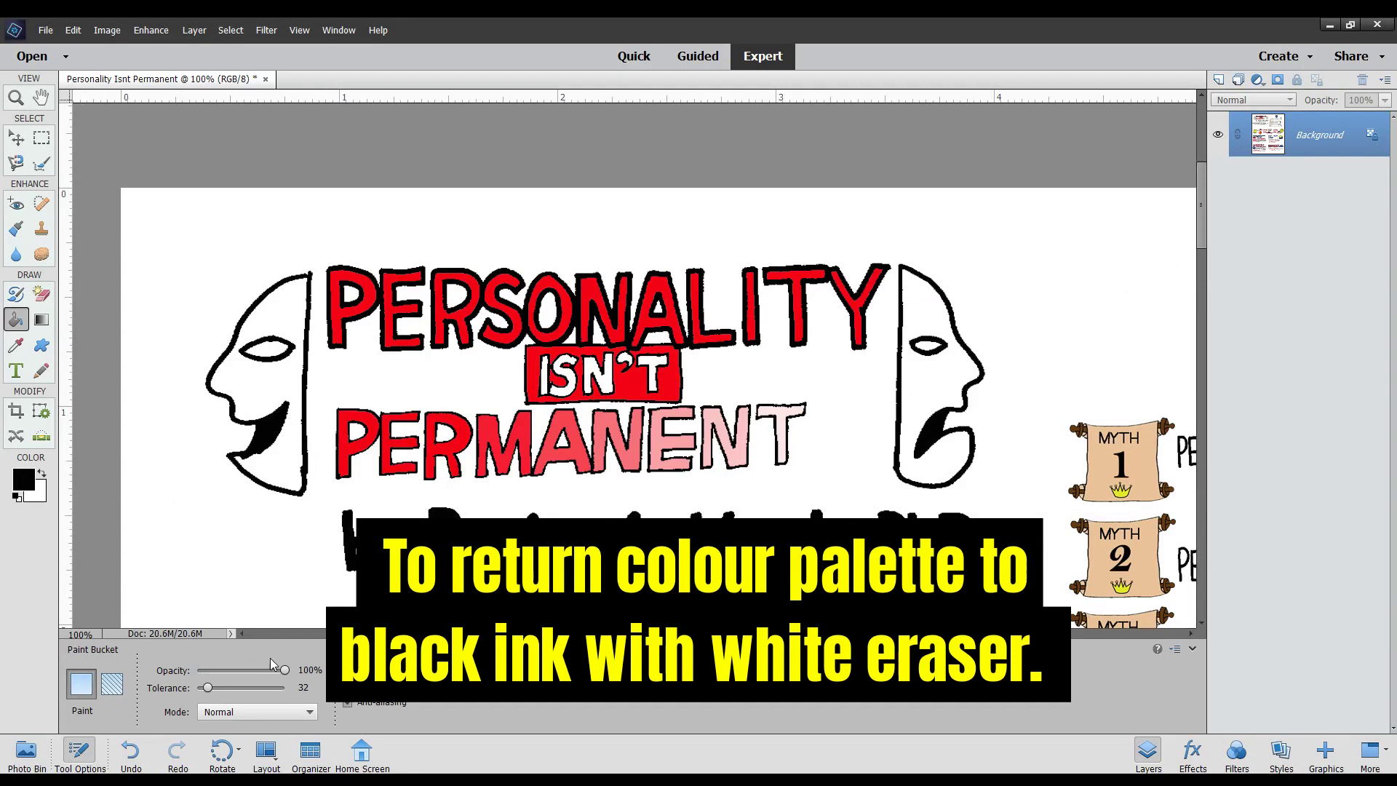
Try filling the outline of the M in PERMANENT with black at 82% opacity, and undo each attempt
drag(286, 674, 274, 680)
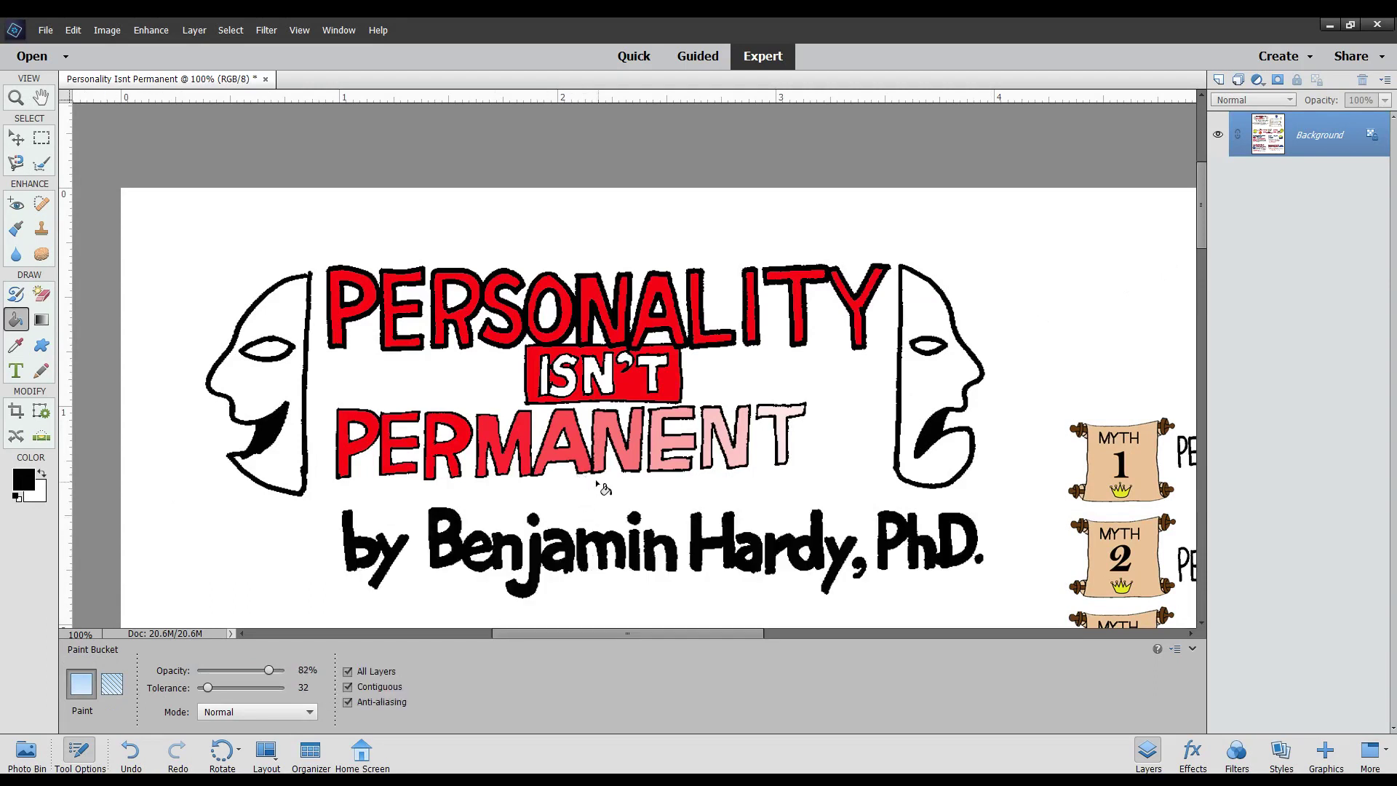
key(ctrl+equal)
key(ctrl+equal)
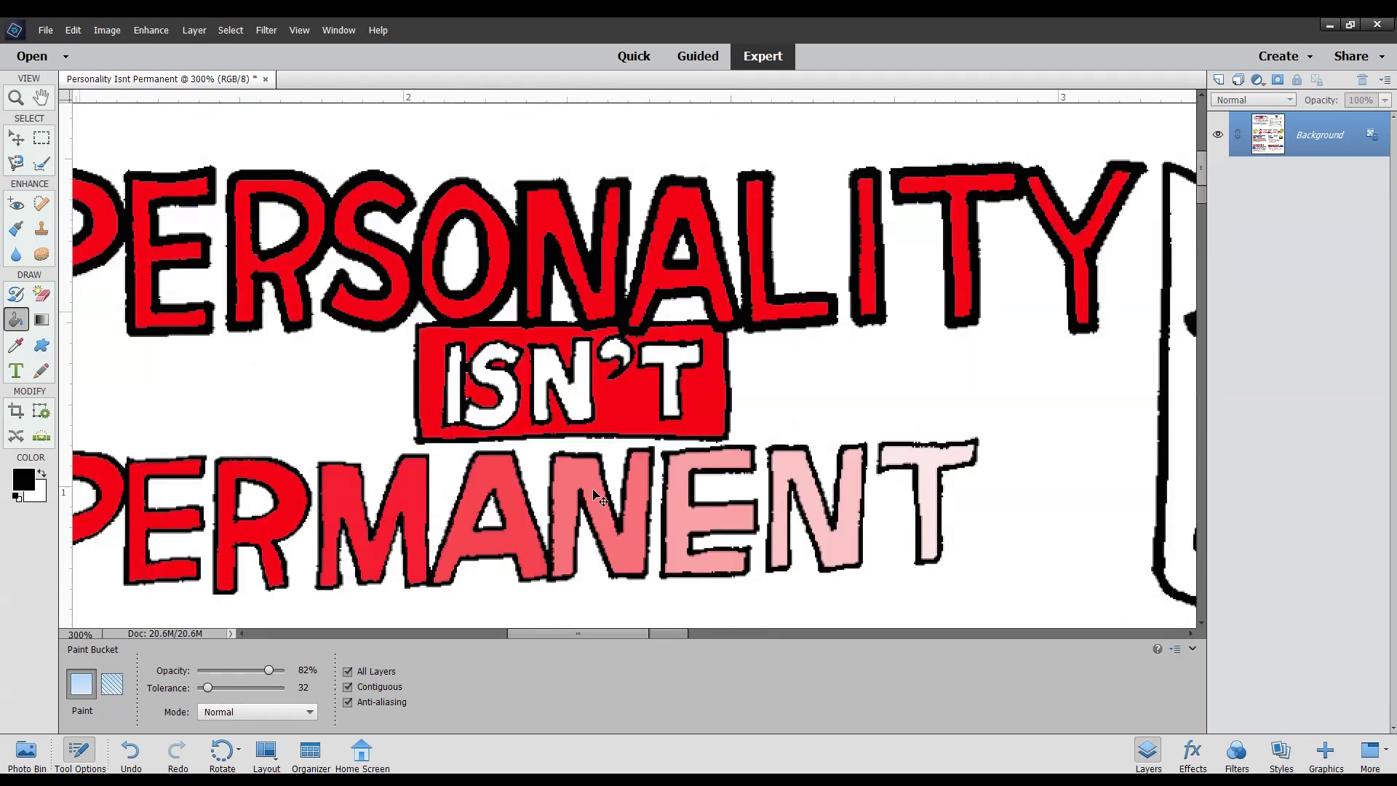
scroll(630, 517, down, 3)
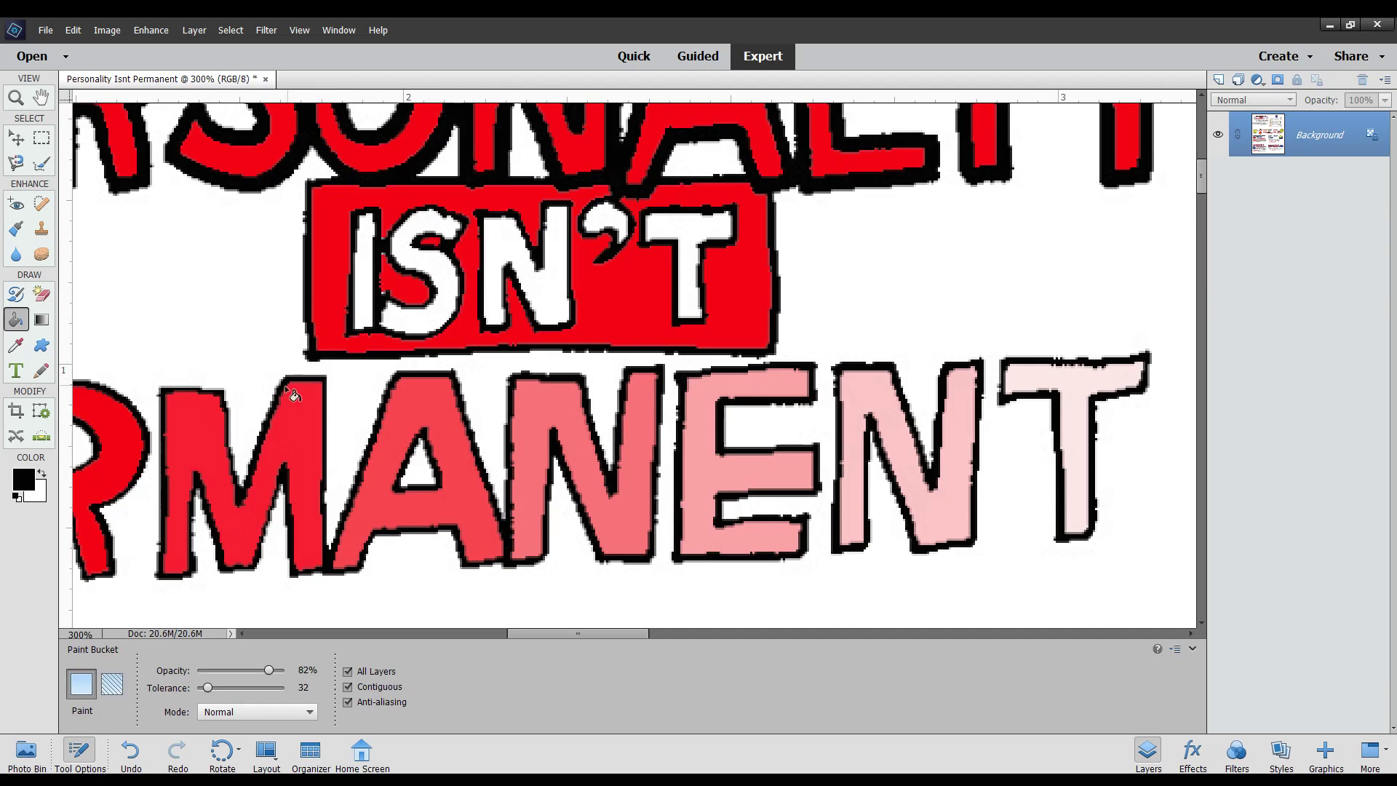
click(302, 378)
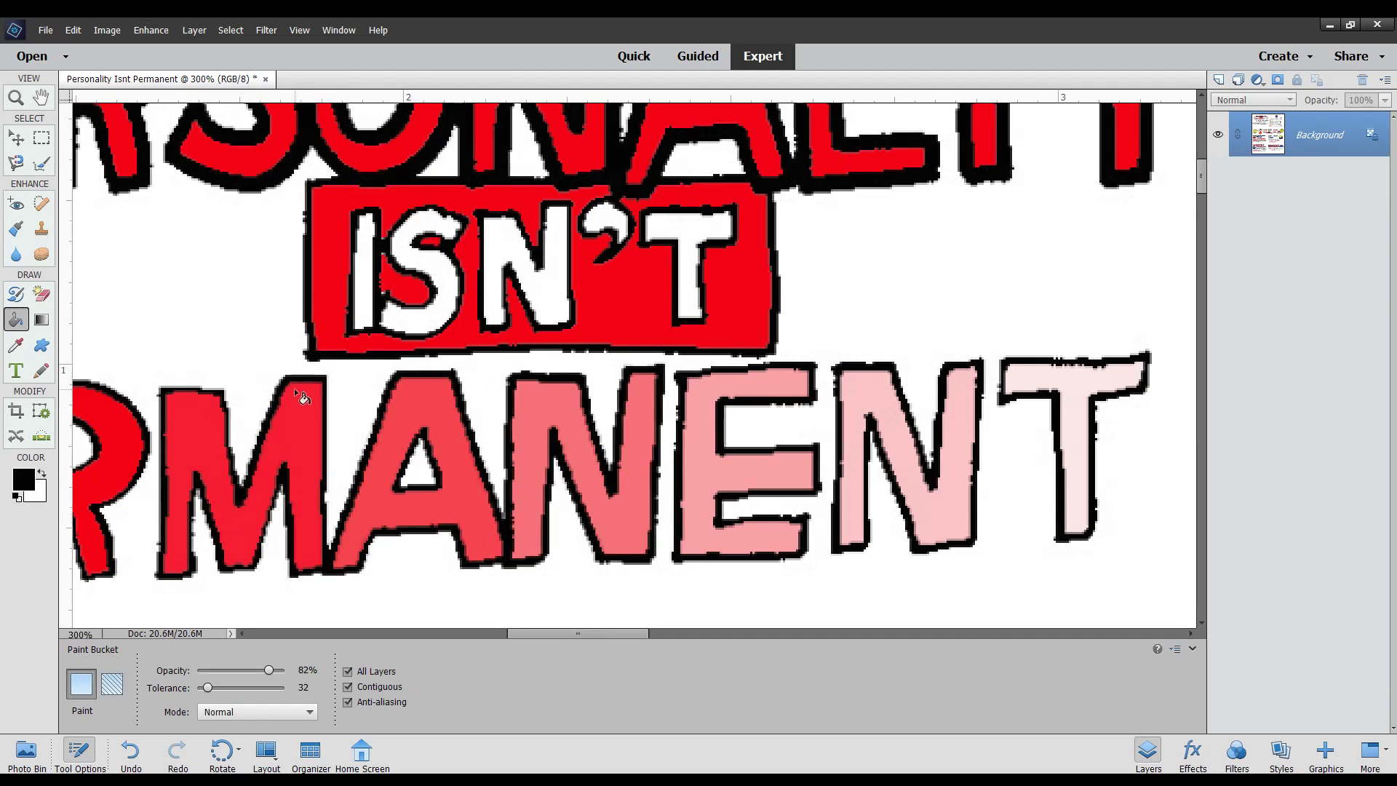
key(ctrl+z)
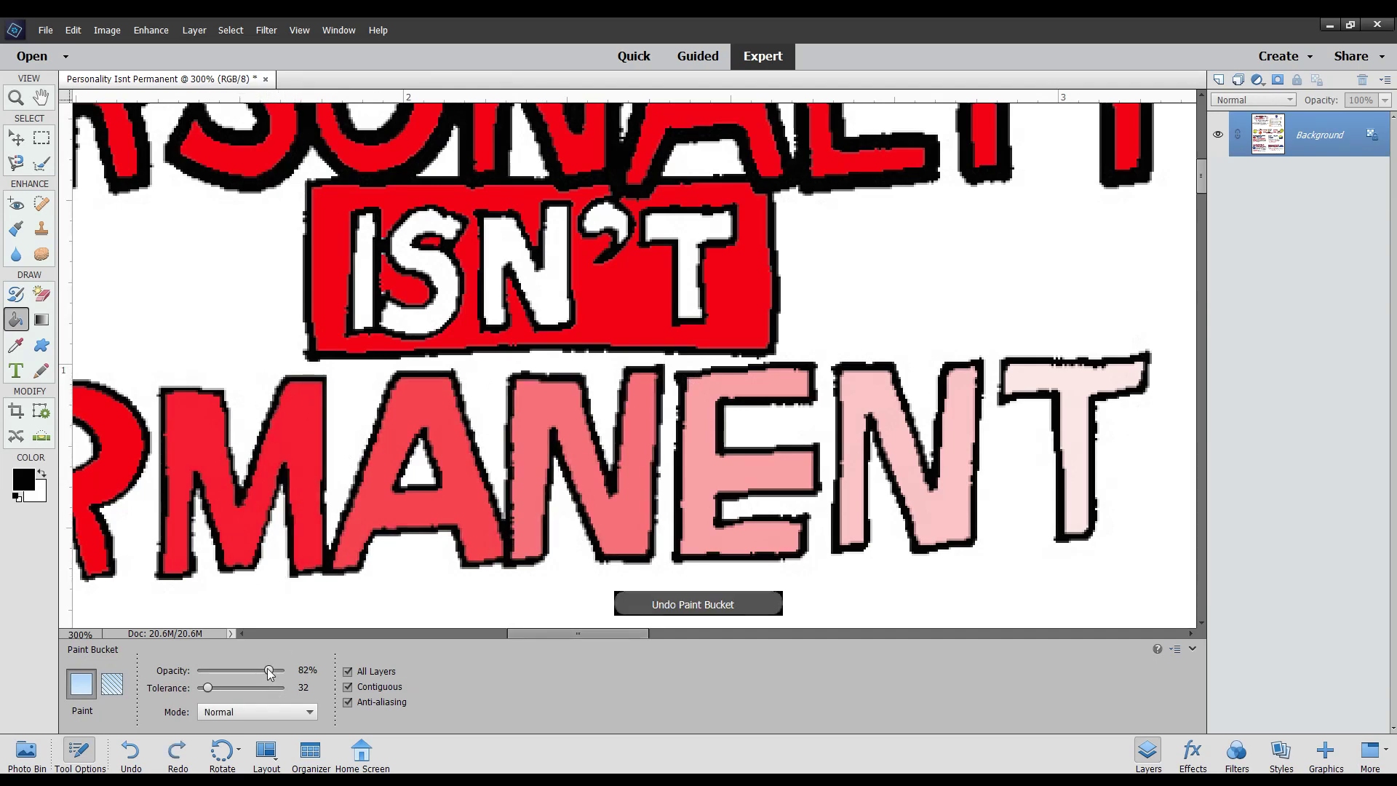
click(312, 377)
key(ctrl+z)
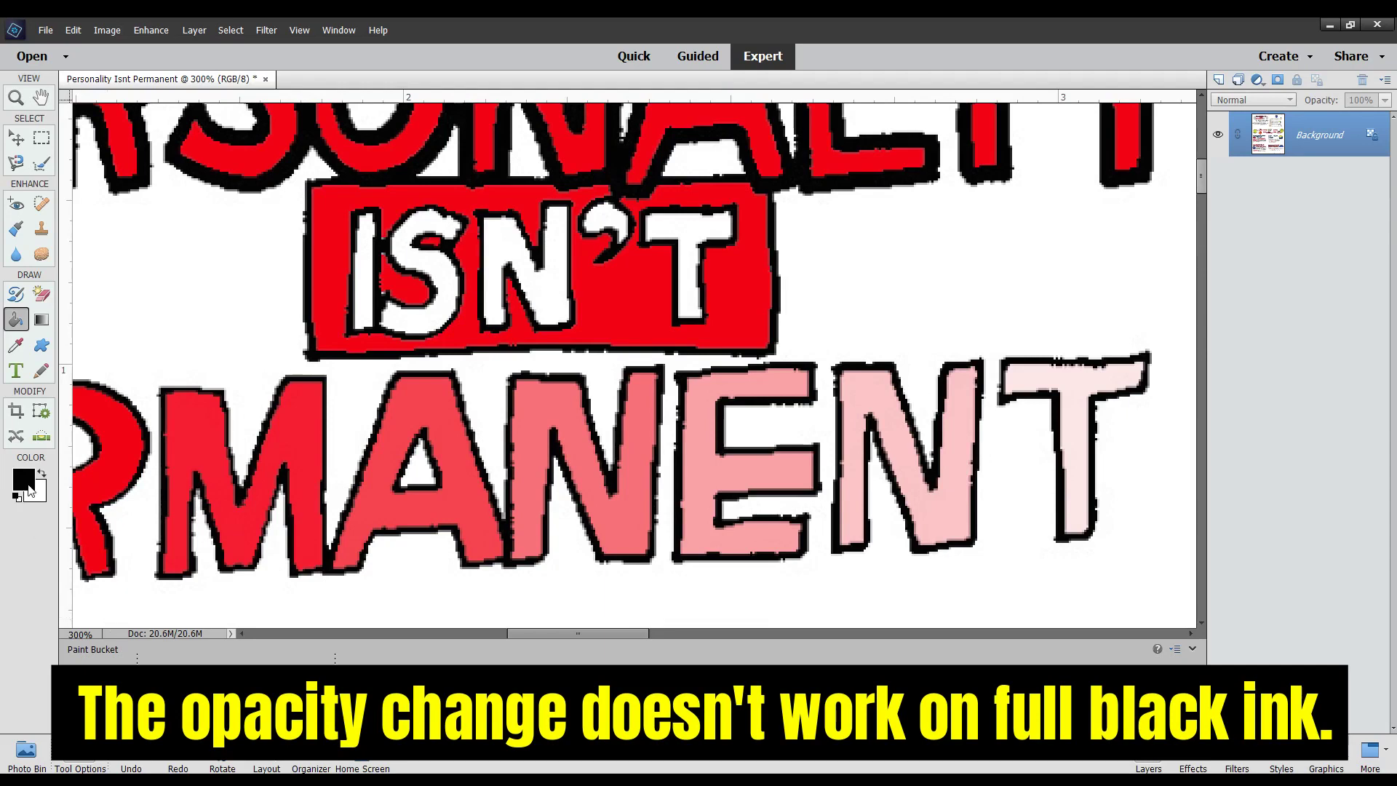
Fill the outlines of the M, A and first N of PERMANENT, including the A's inner triangle, with dark grey #4b4a4a
click(26, 483)
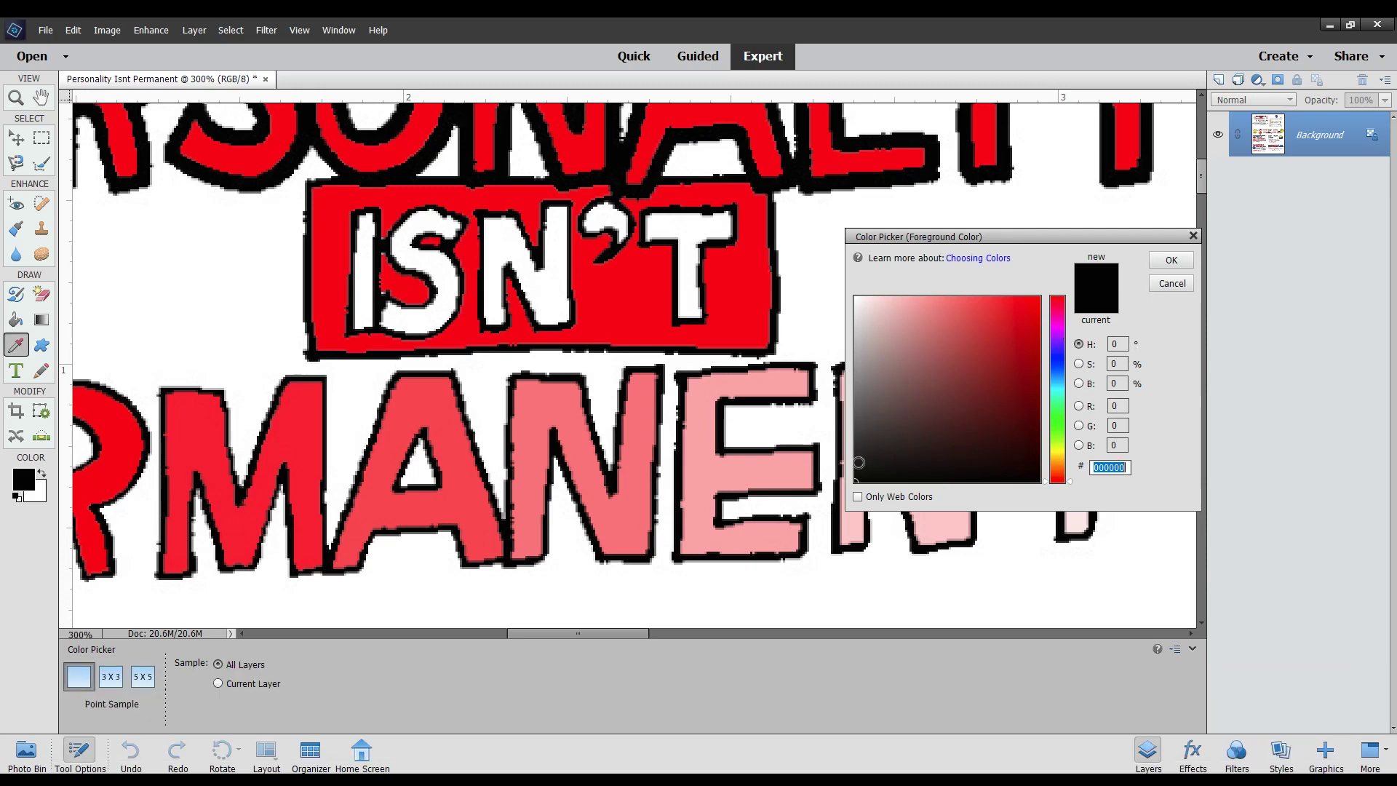
drag(855, 451, 858, 427)
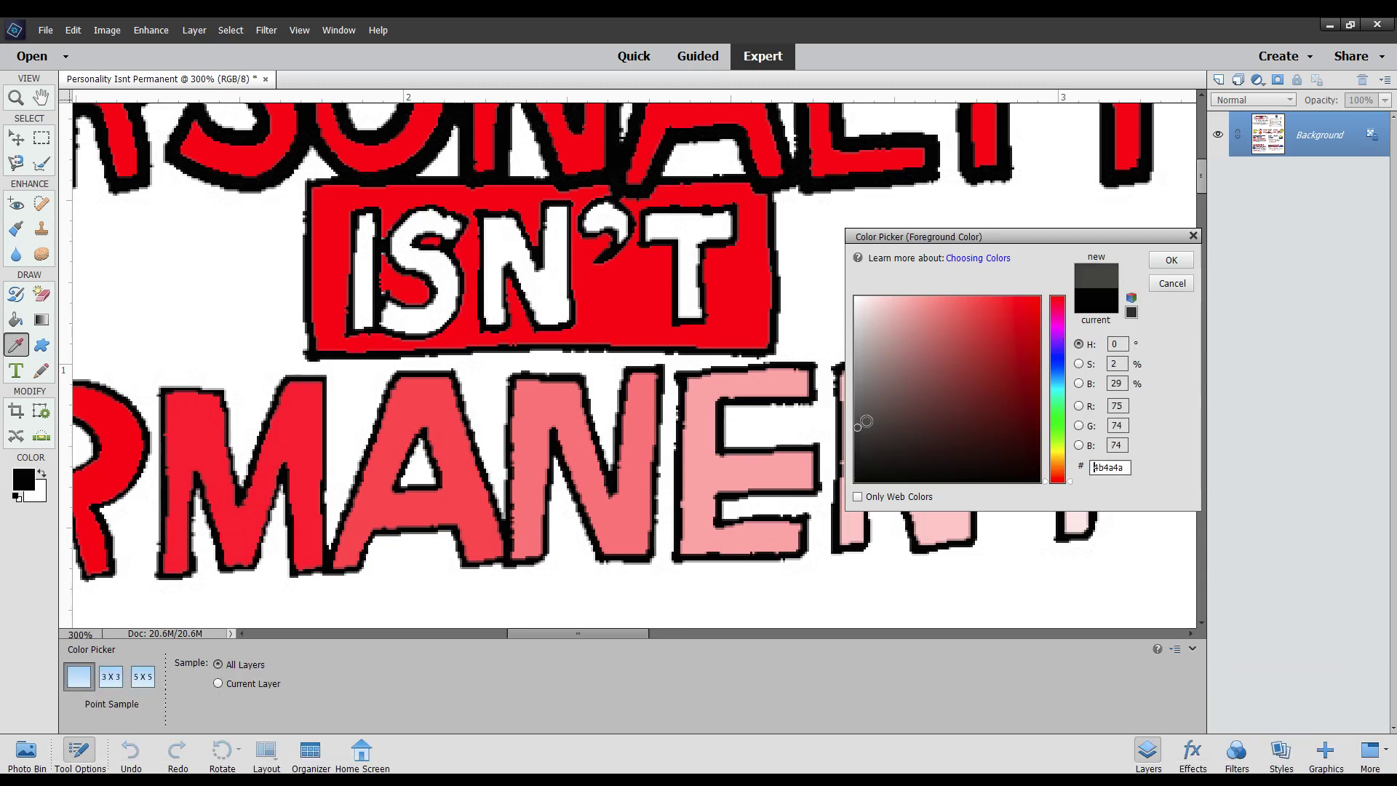
click(1168, 261)
key(k)
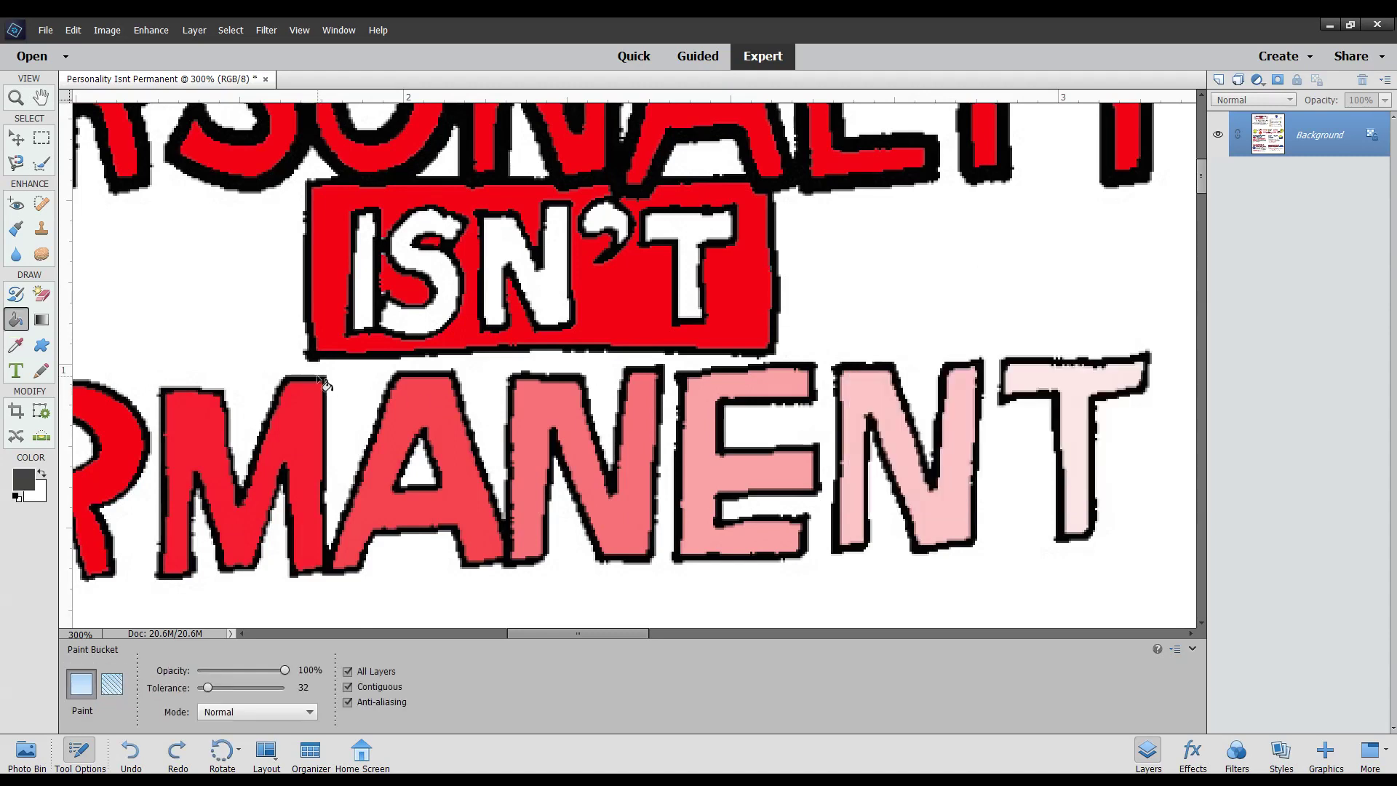
click(322, 379)
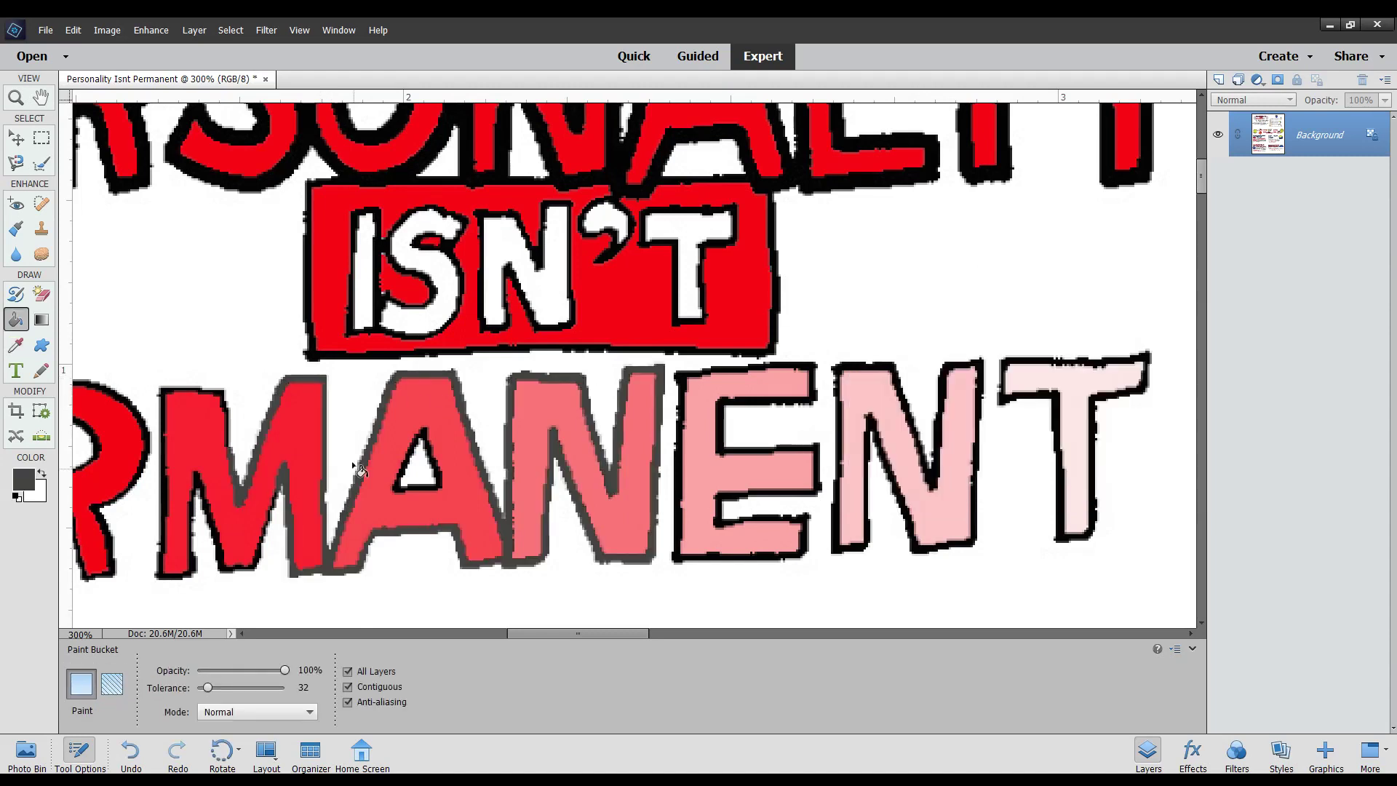
click(226, 573)
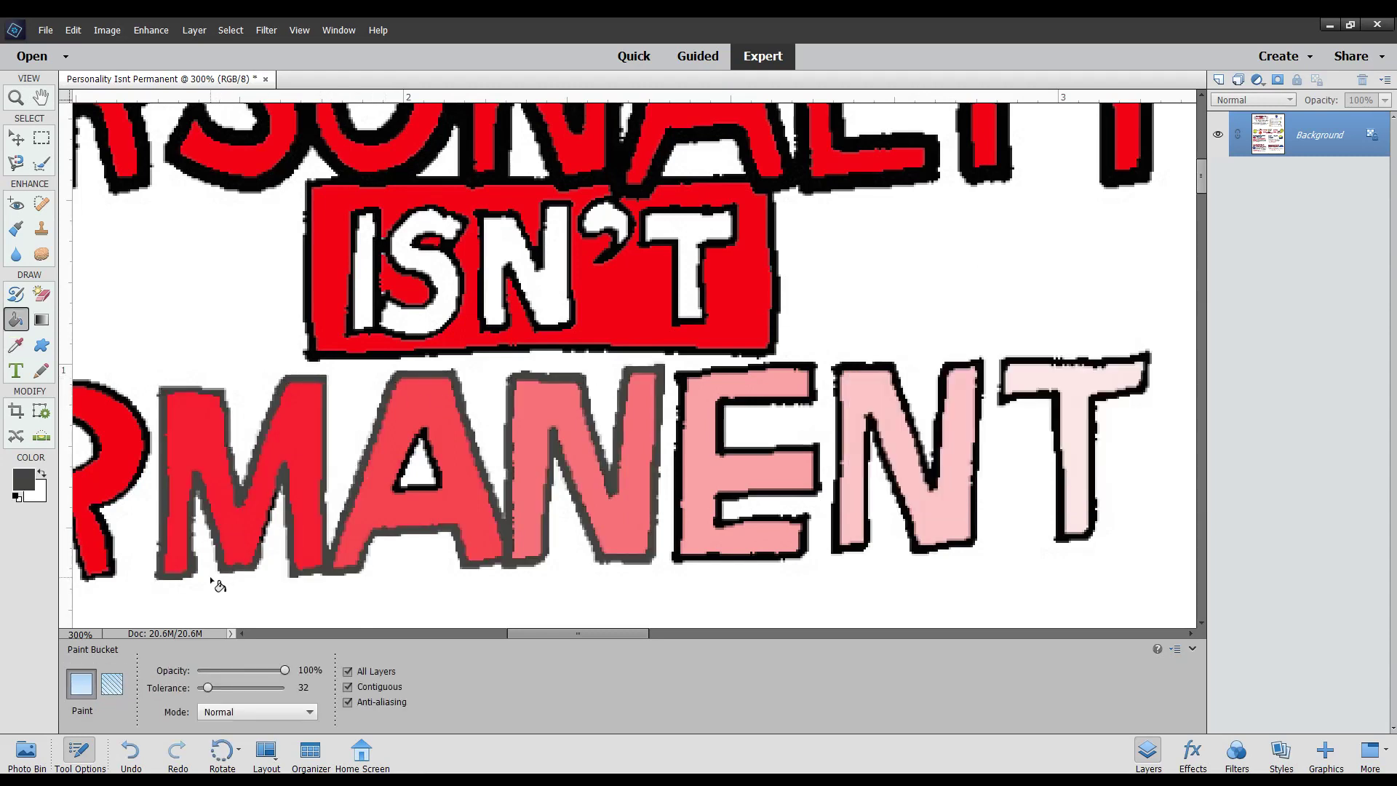
click(405, 483)
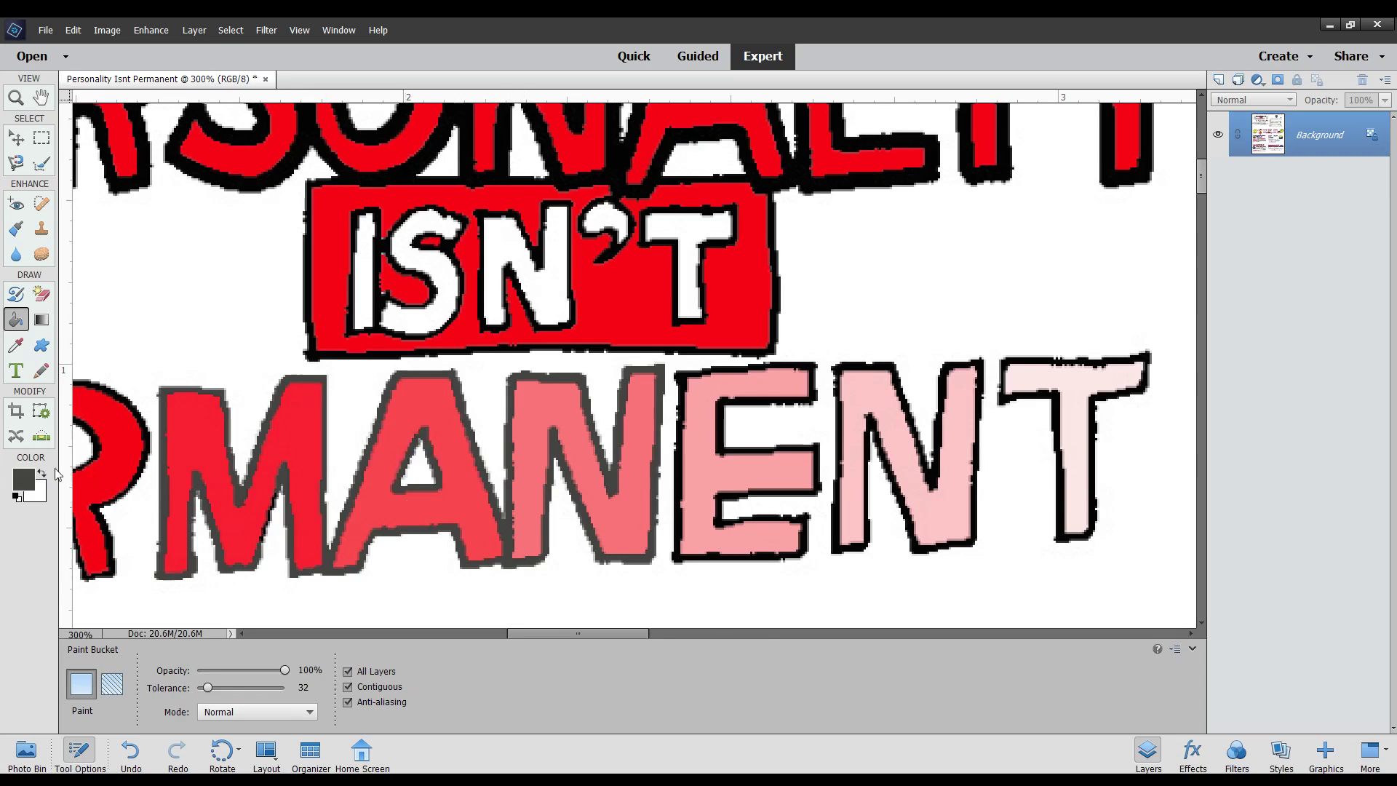
Fade the outlines of the last E, N and T of PERMANENT with greys #8b8989, #bdbcbc and #e5e2e2 respectively
click(28, 481)
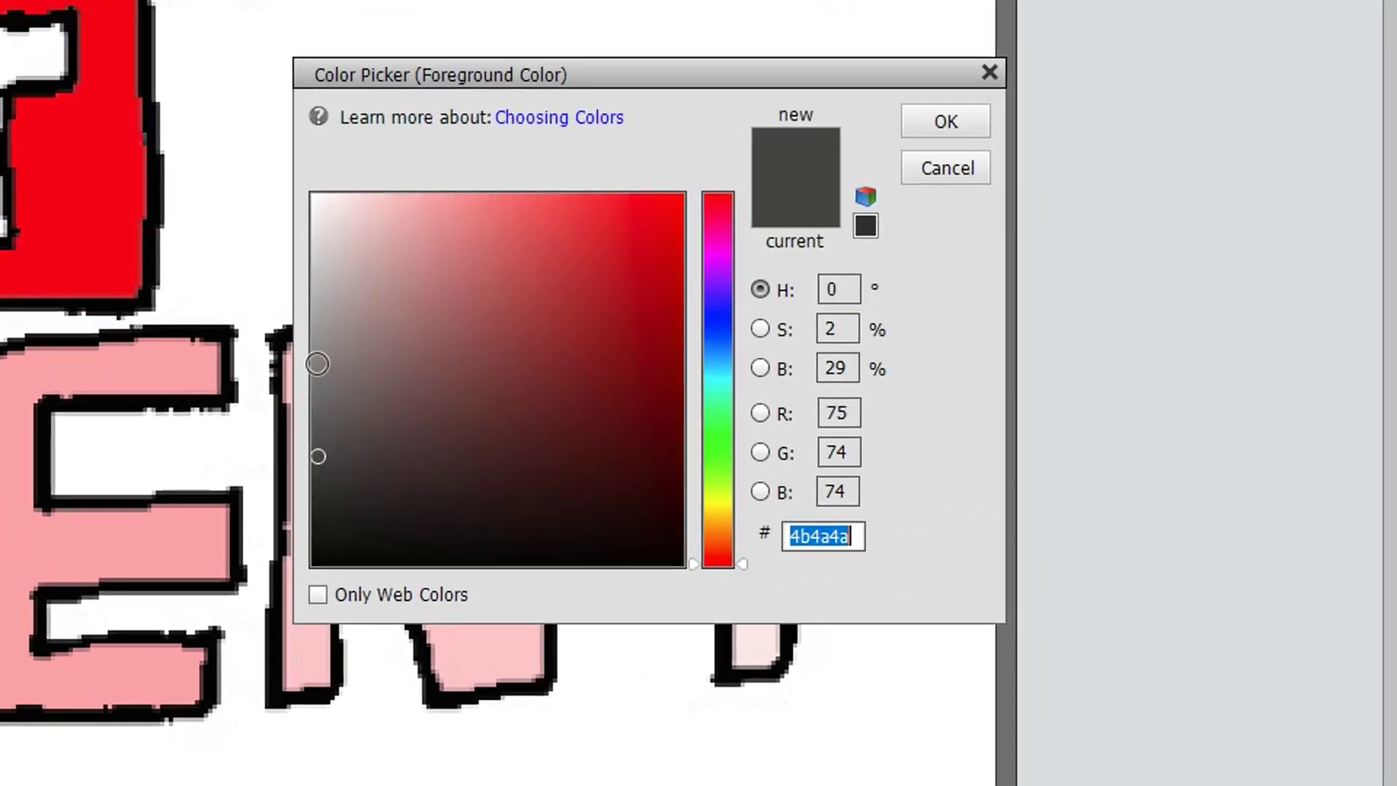
click(317, 363)
click(942, 120)
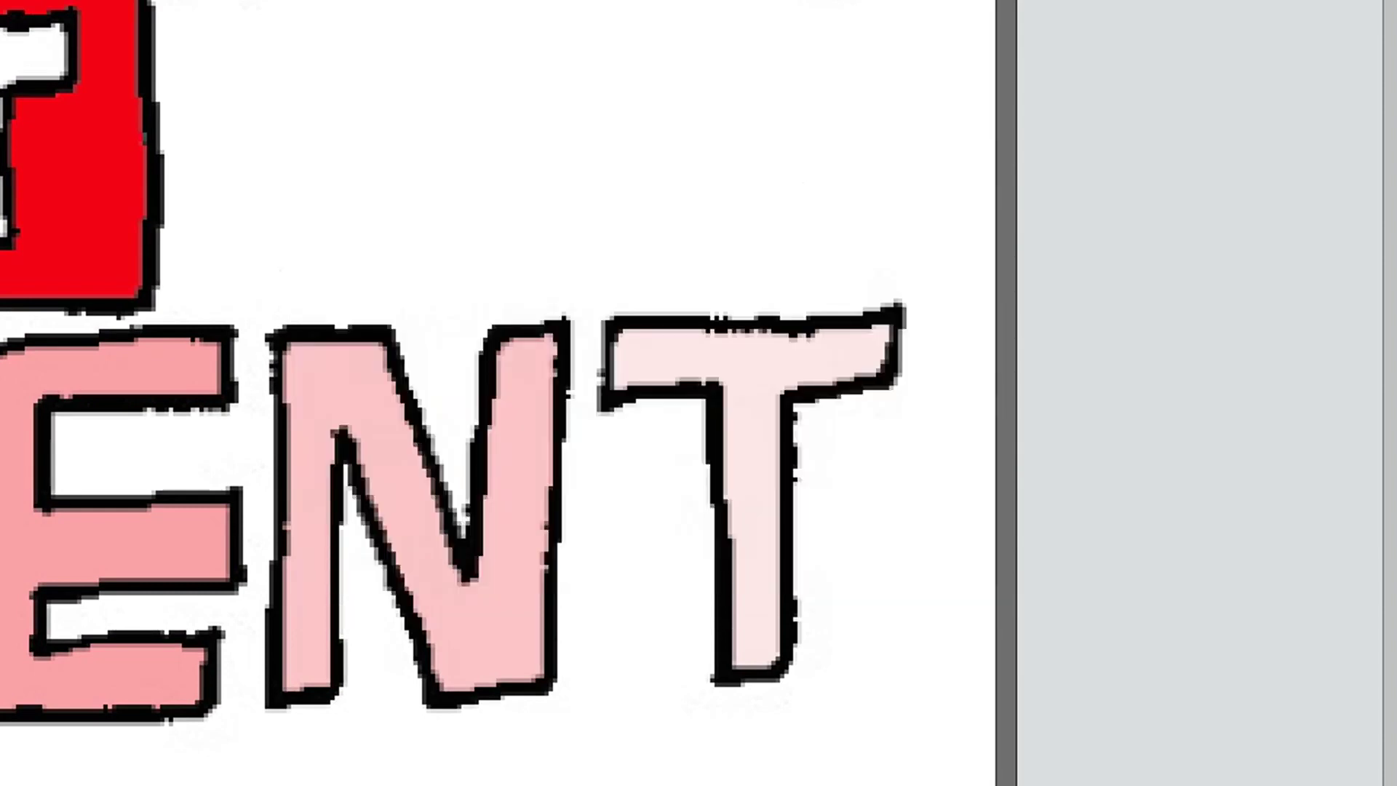
click(212, 683)
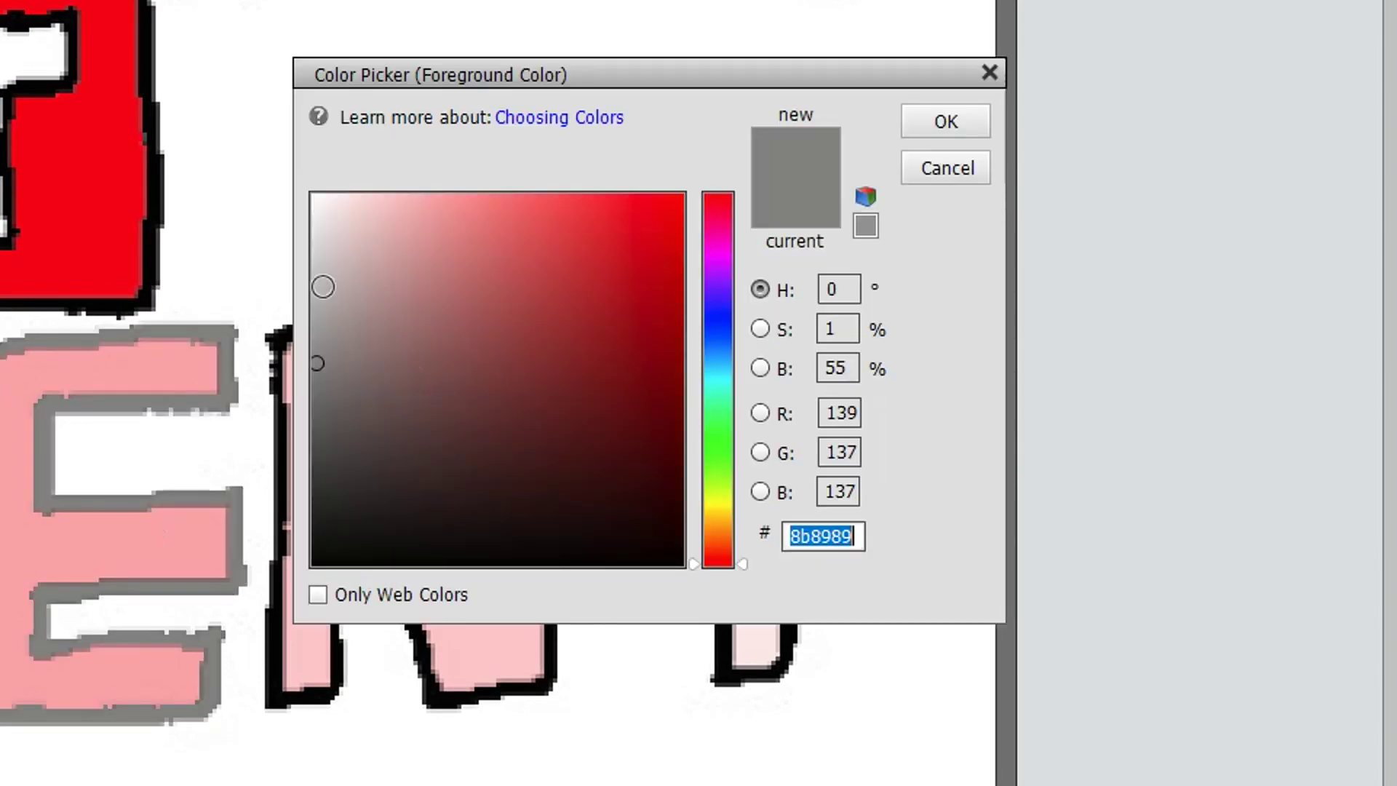
click(315, 290)
click(937, 135)
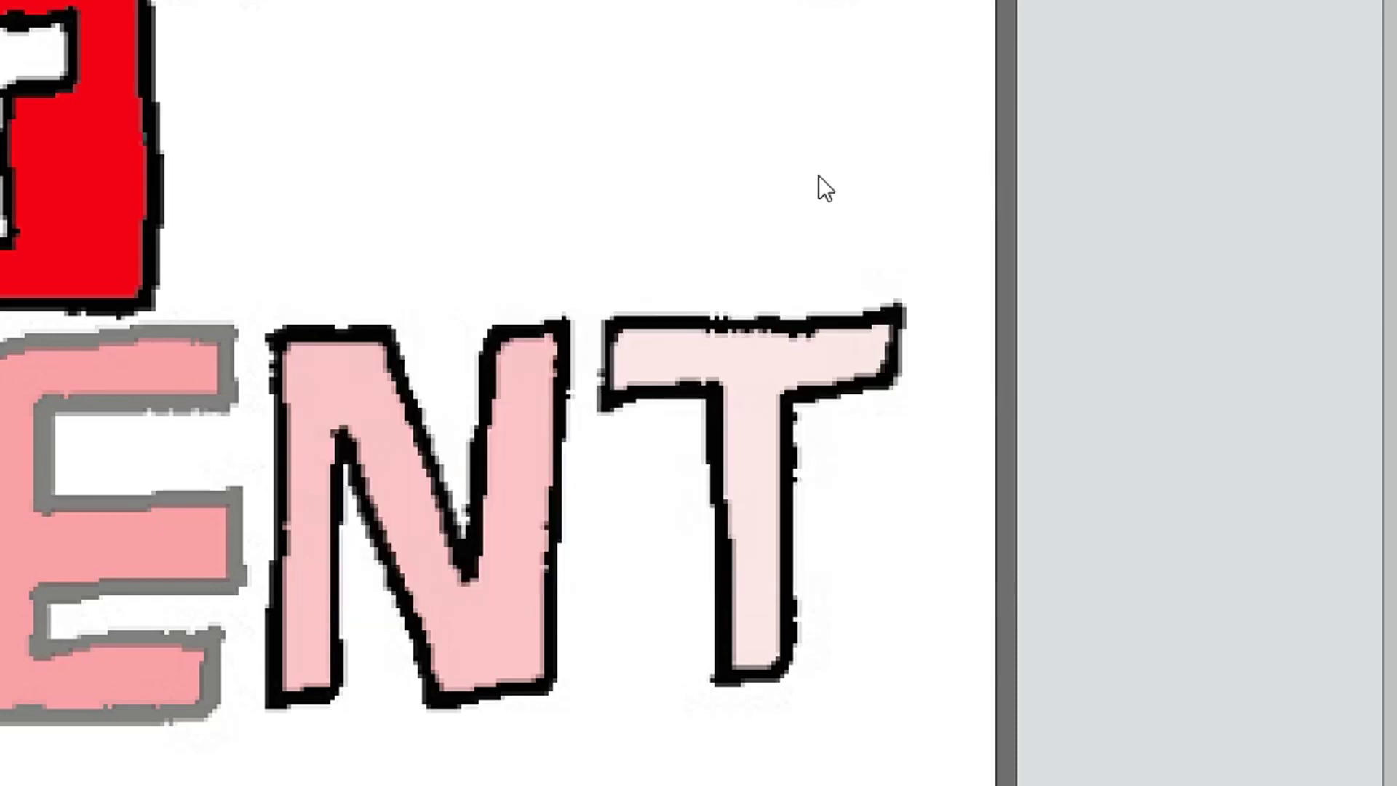
click(278, 358)
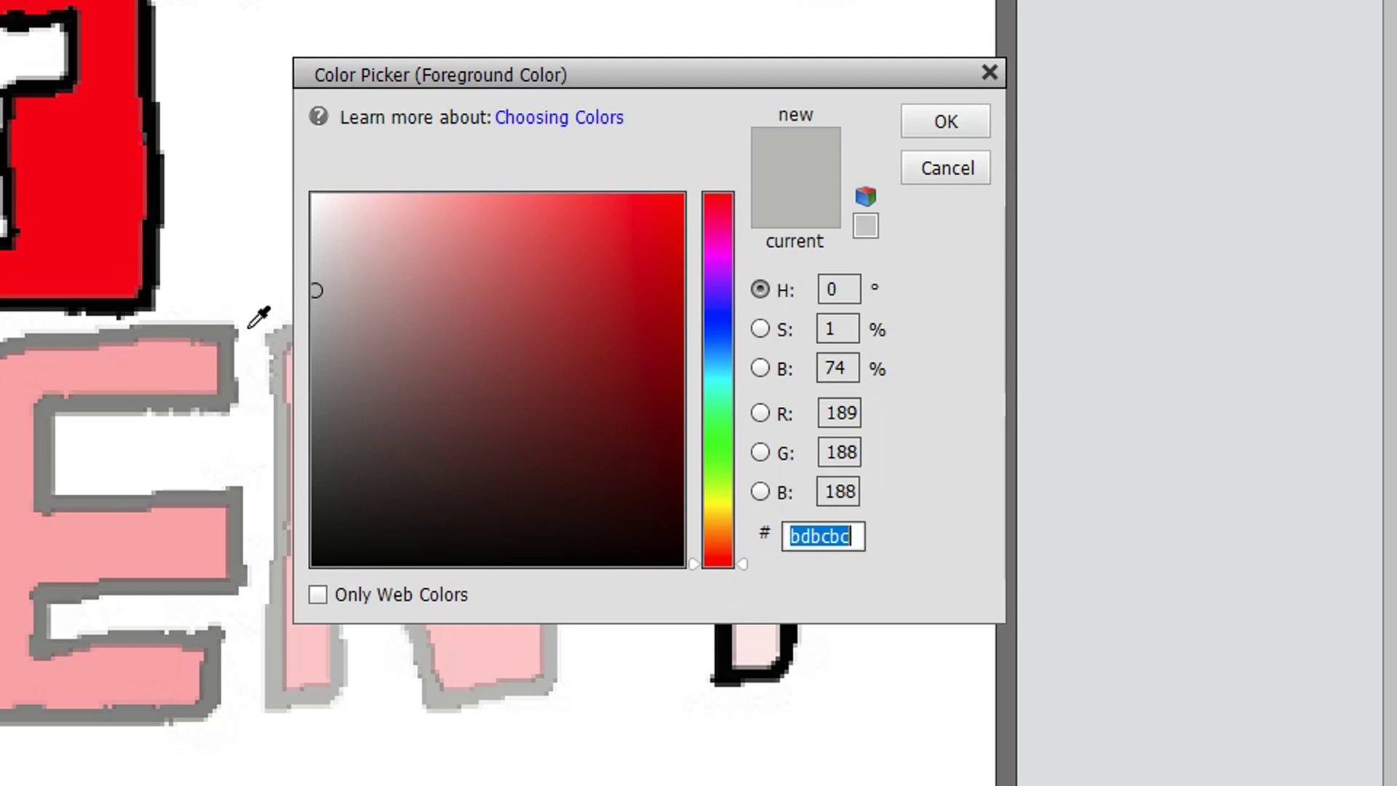
text(e5e2e2)
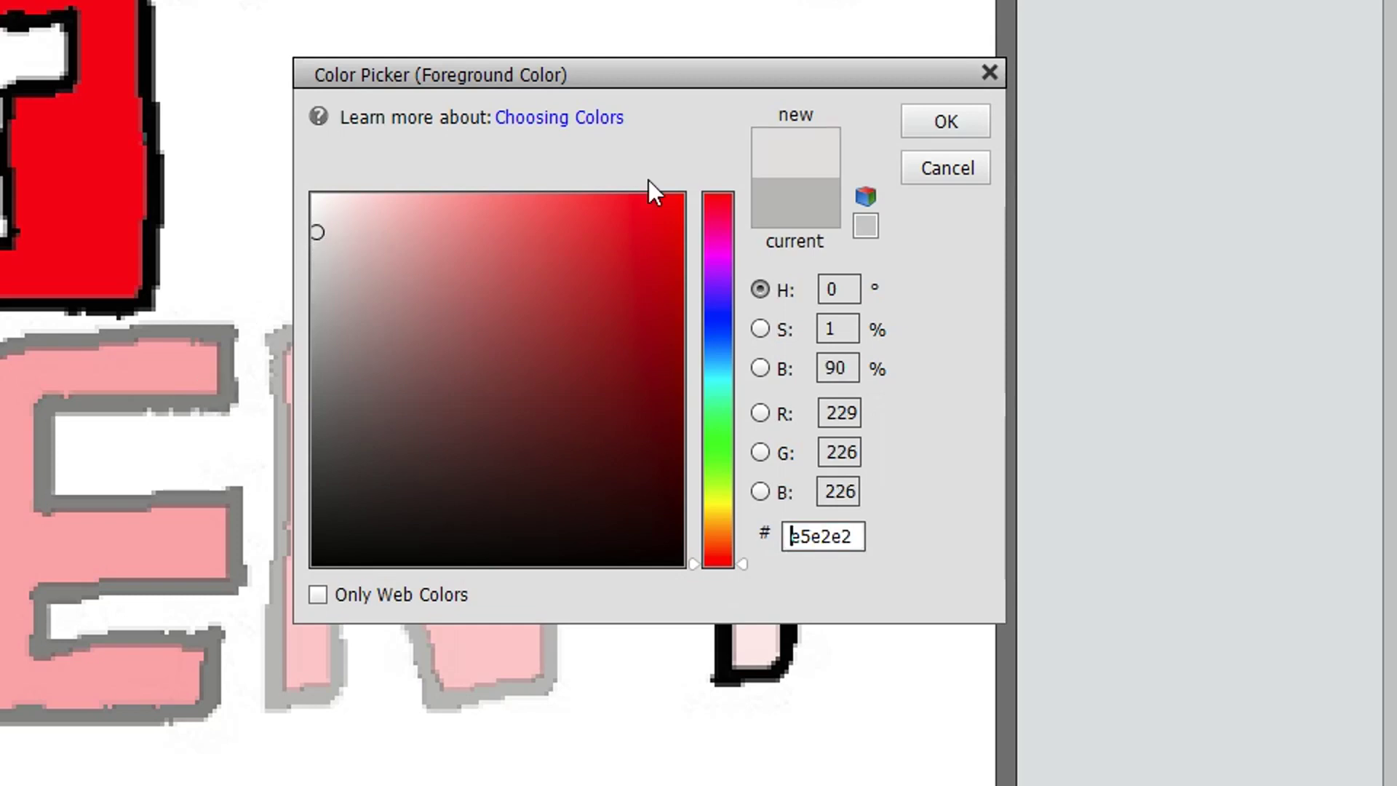
click(941, 115)
click(675, 326)
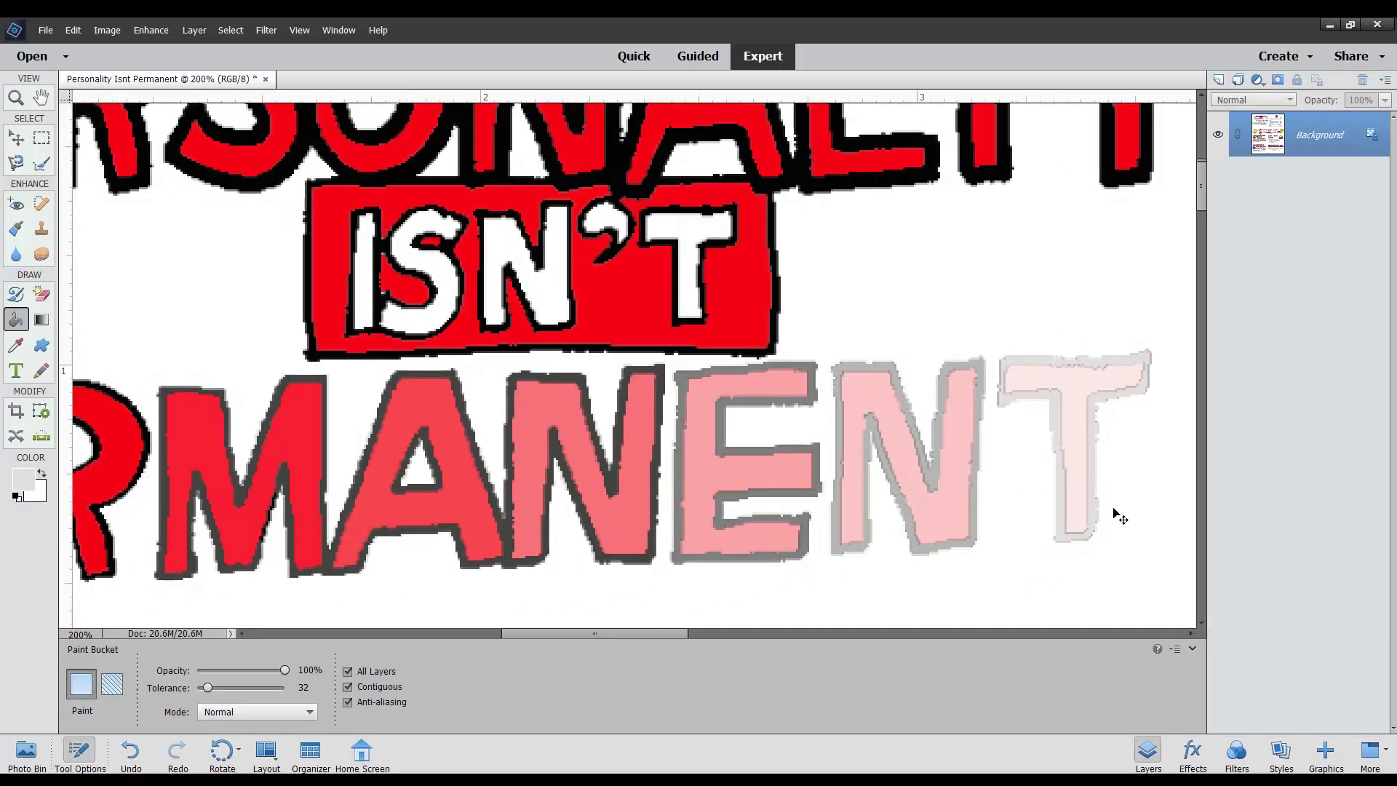
Fill the frowning mask beside the title with the blue sampled from the Myths book, undoing a trial fill on the smiling mask
key(ctrl+minus)
key(ctrl+minus)
key(ctrl+minus)
key(ctrl+minus)
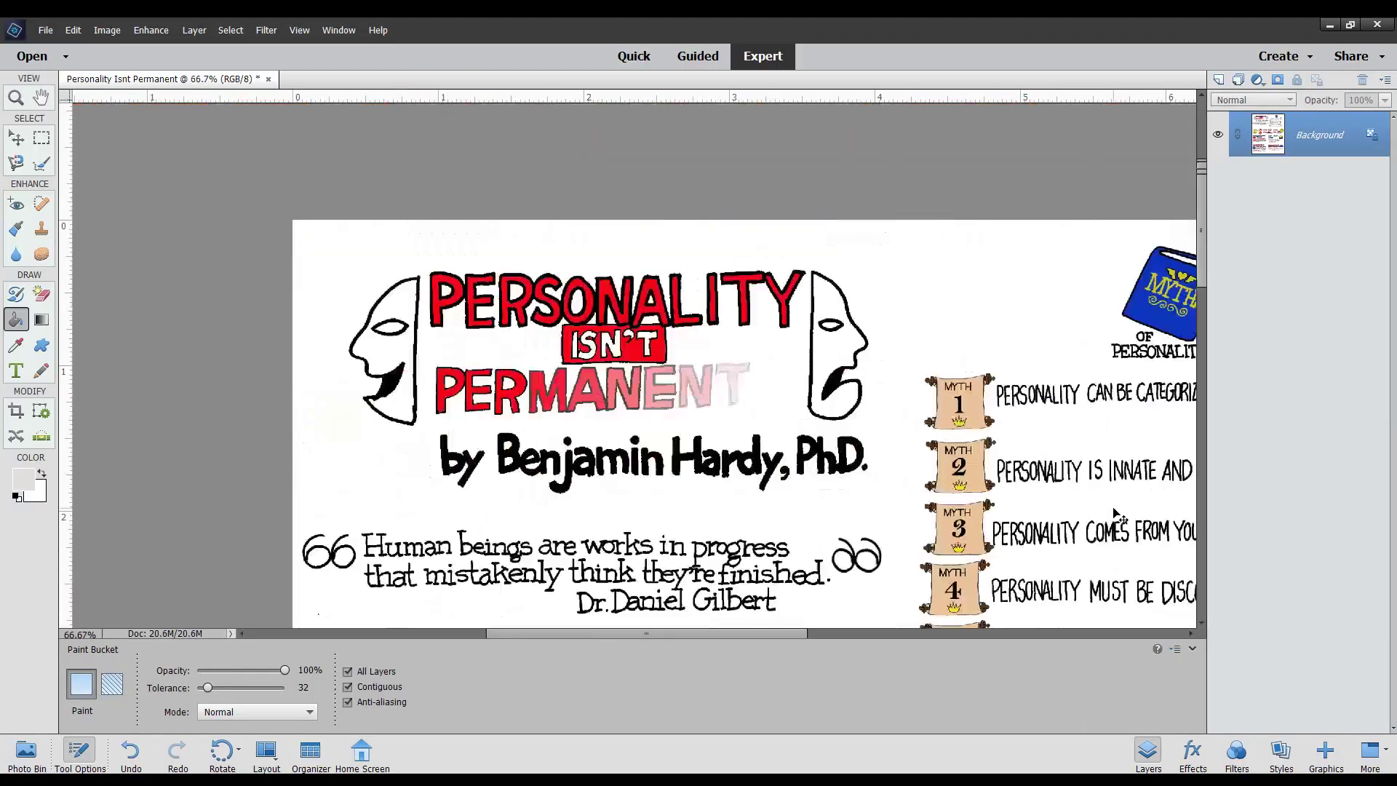
key(ctrl+plus)
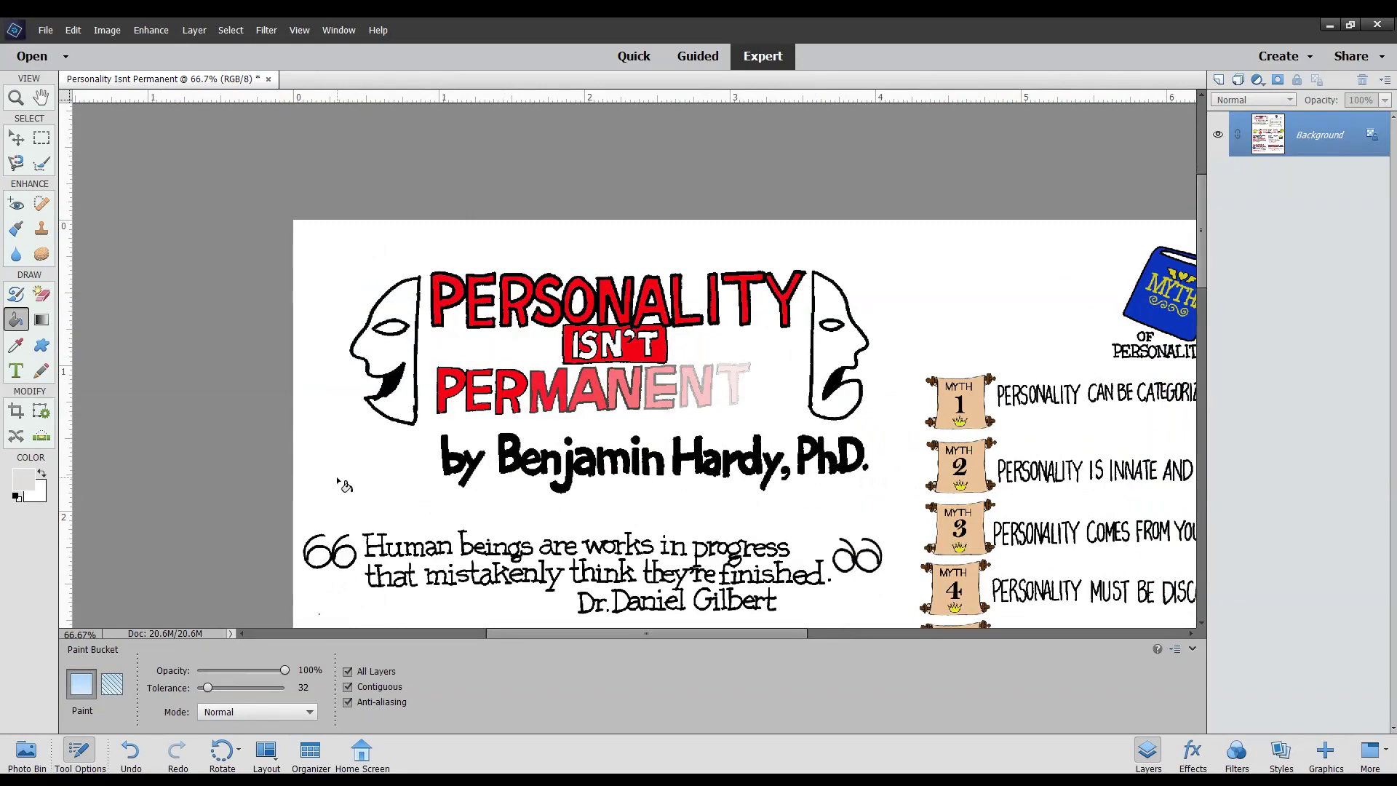
key(ctrl+minus)
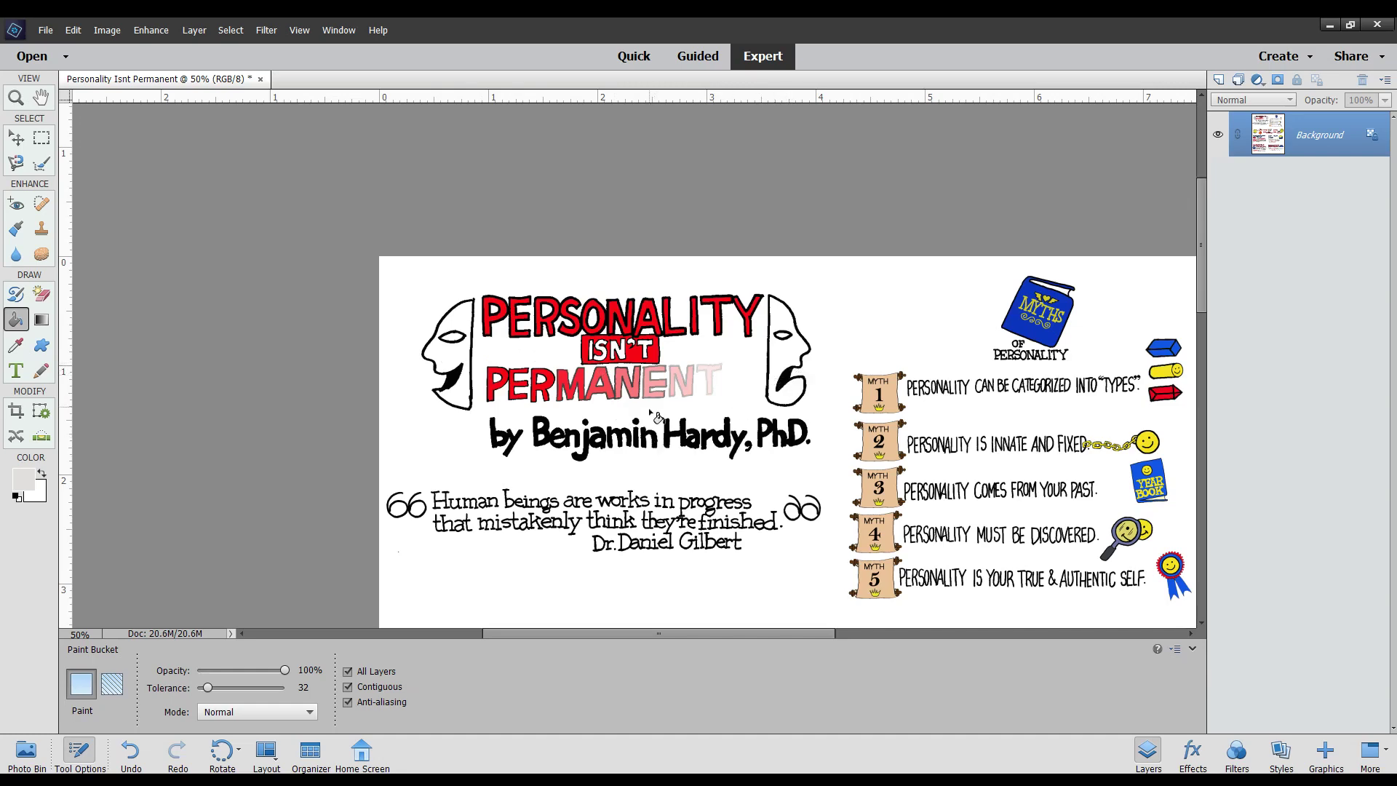
key(i)
click(1021, 314)
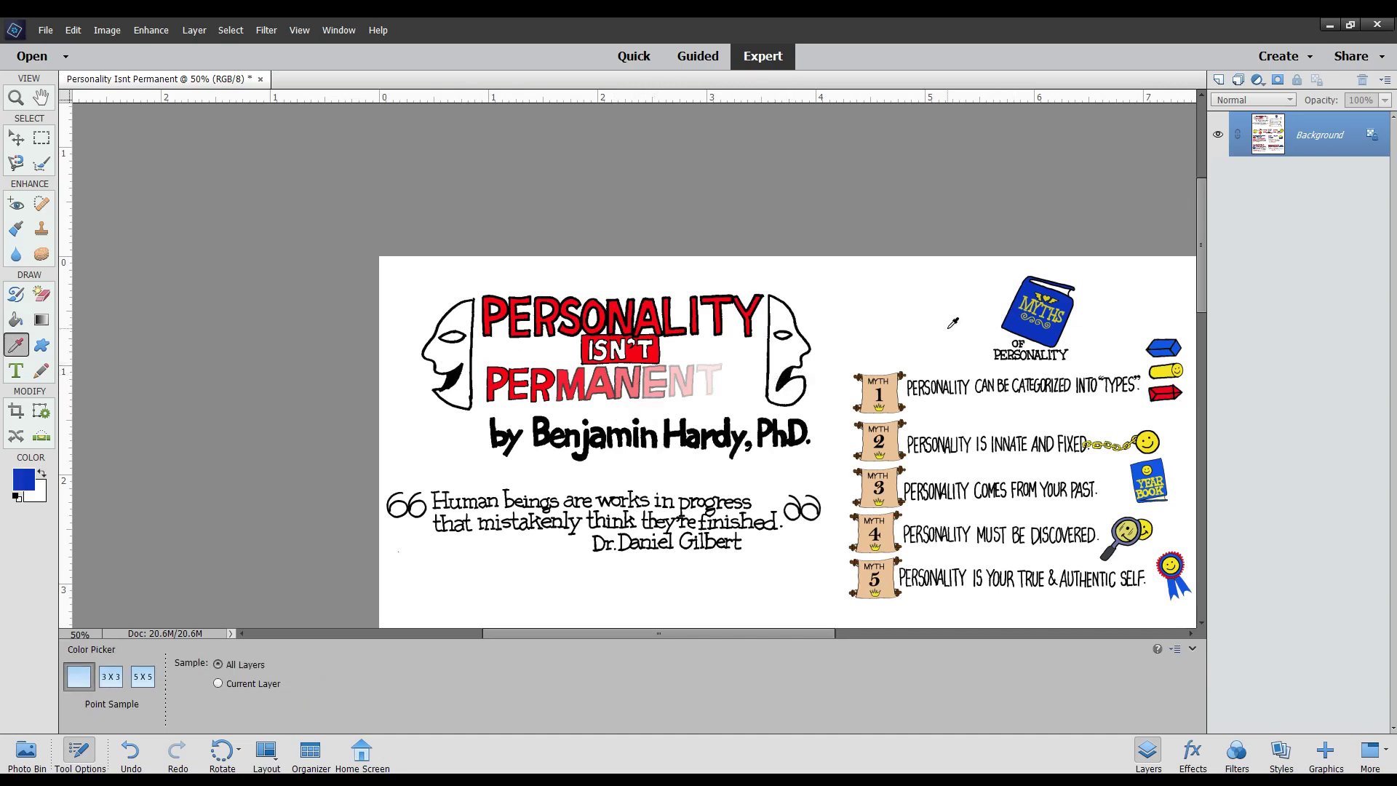
key(k)
click(466, 322)
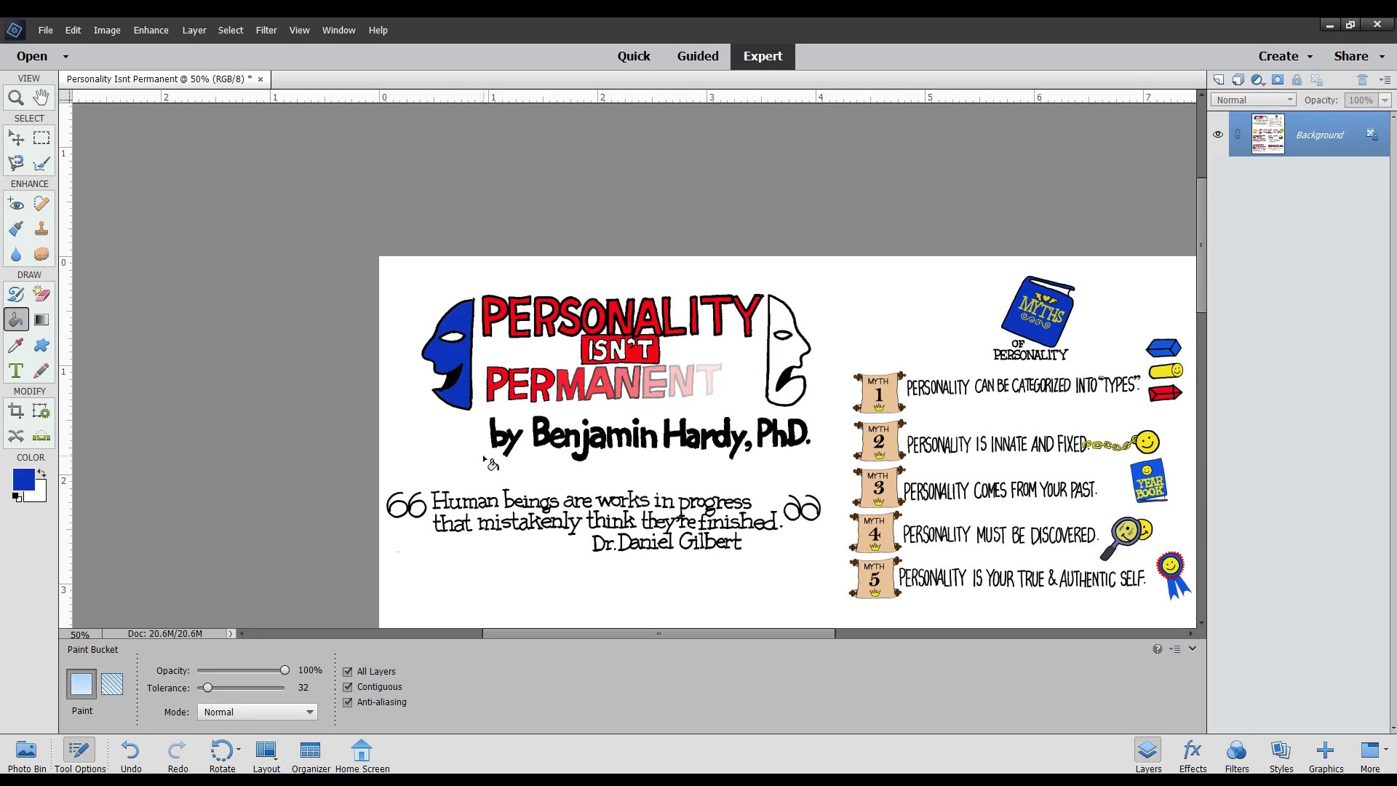
key(ctrl+z)
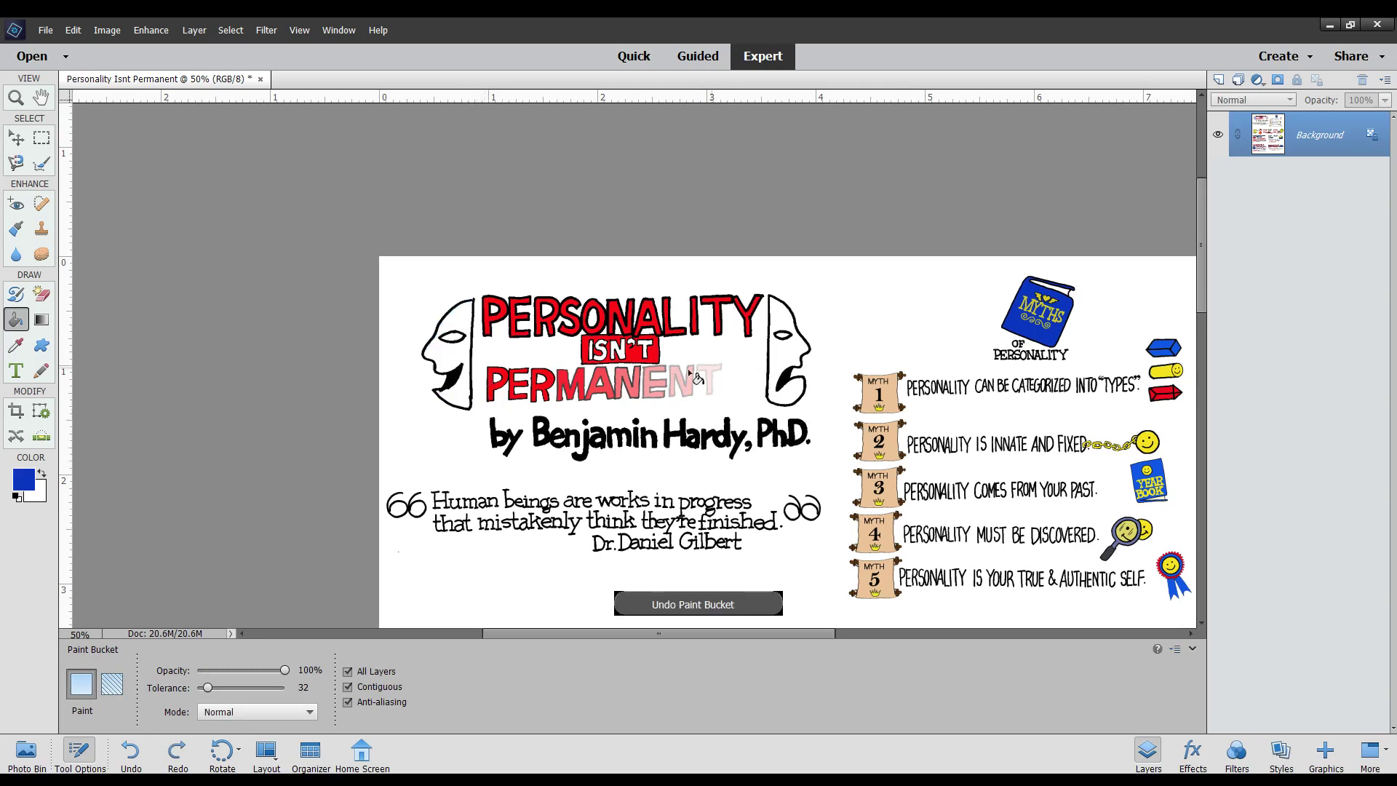
click(787, 329)
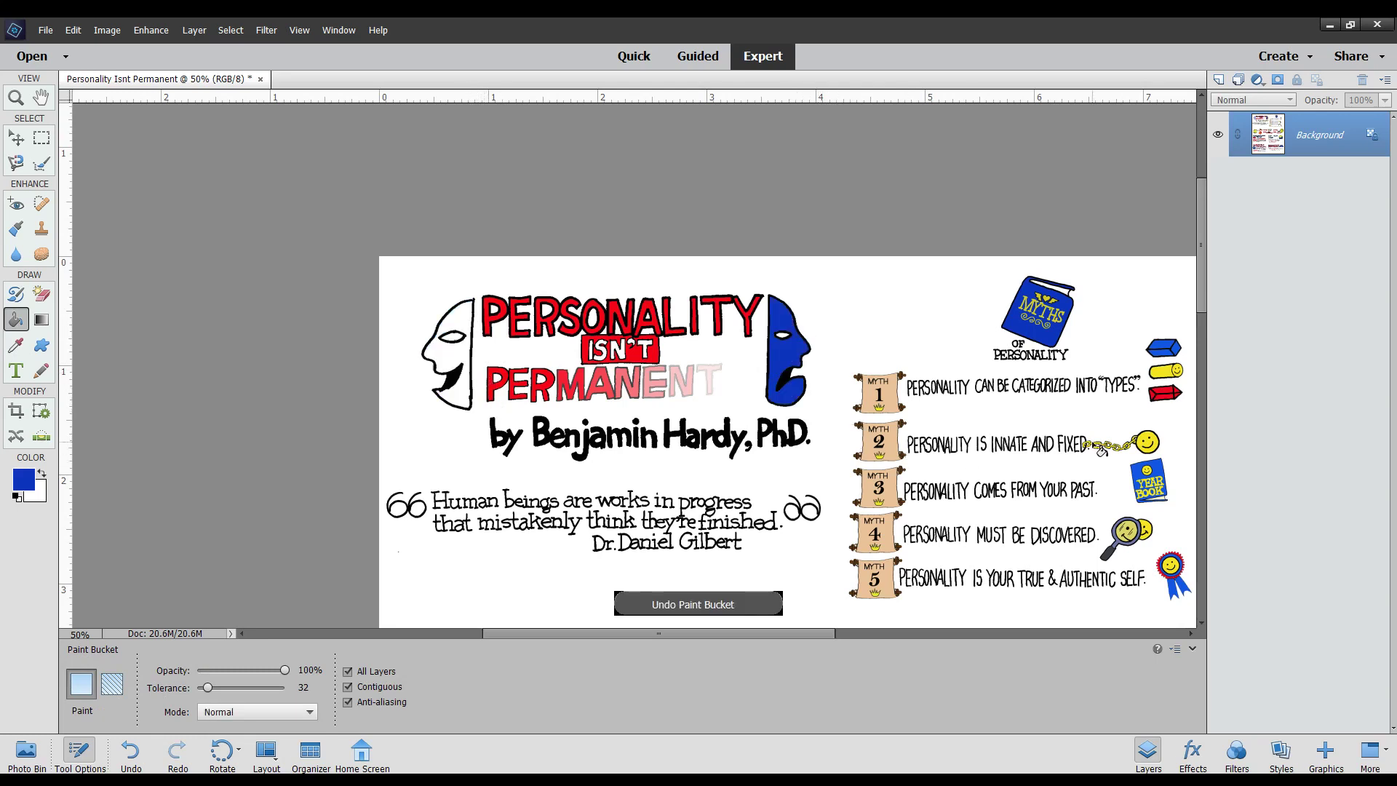
Fill the smiling mask beside the title with the yellow sampled from the crayon next to Myth 1
key(i)
click(1161, 374)
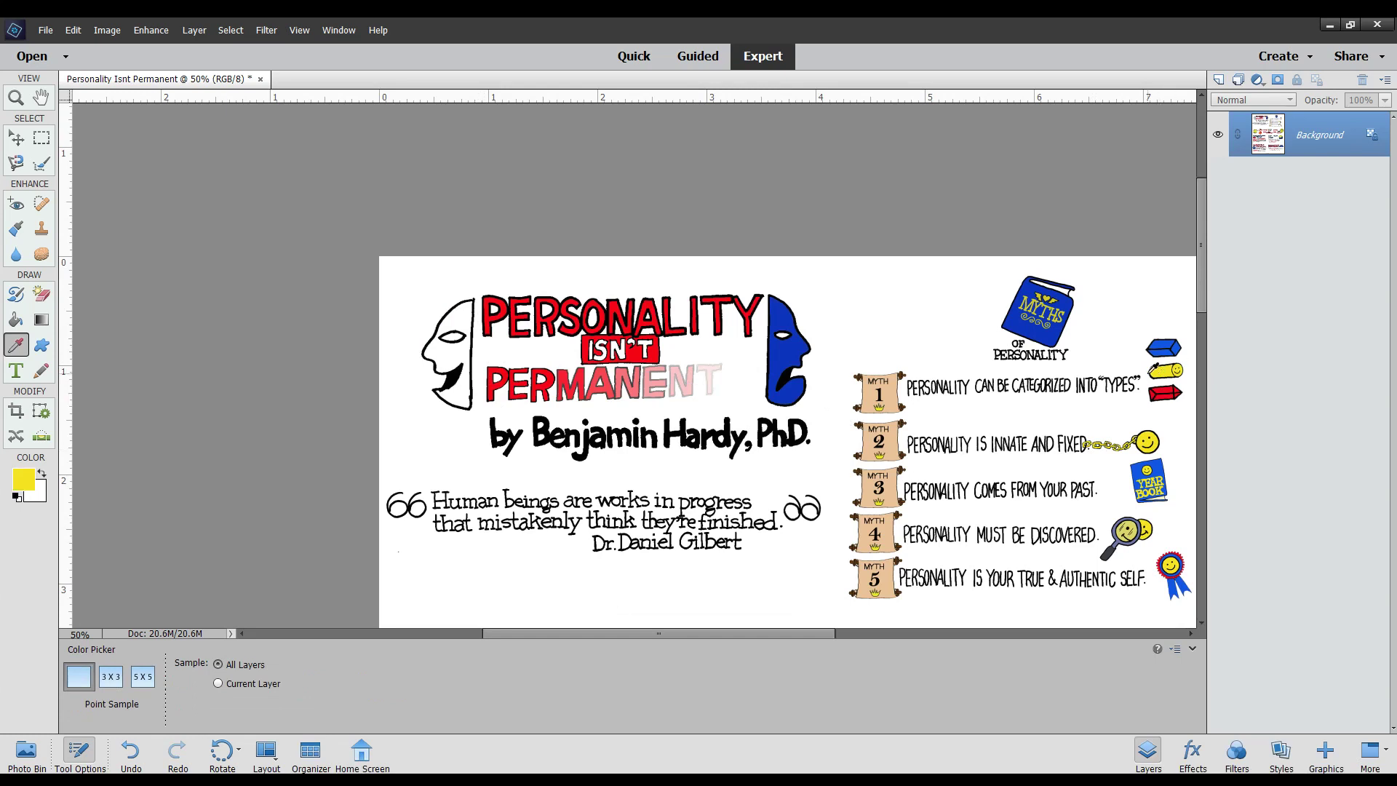
key(k)
click(465, 340)
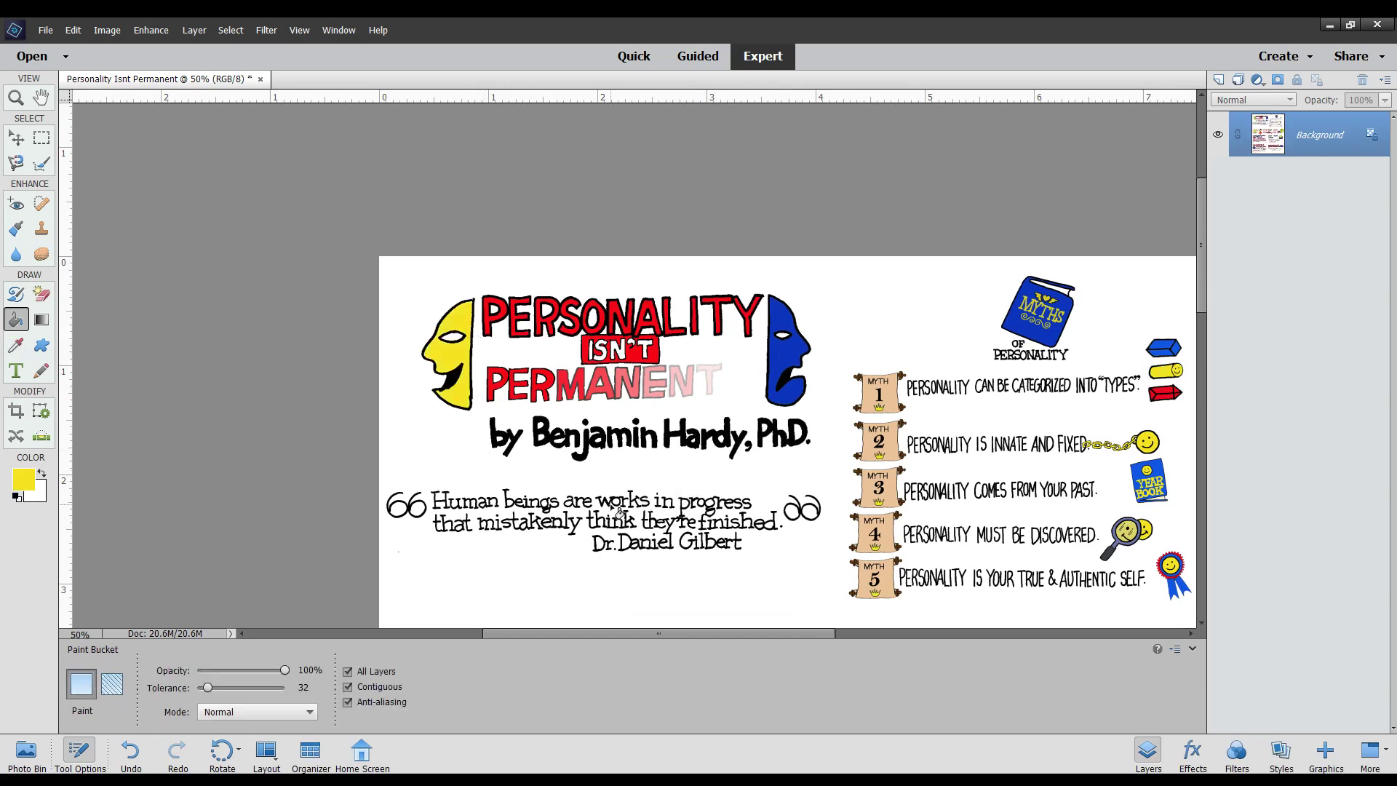
Examine the whole page, and inspect the quotation below the author line at 100% zoom
scroll(654, 531, down, 3)
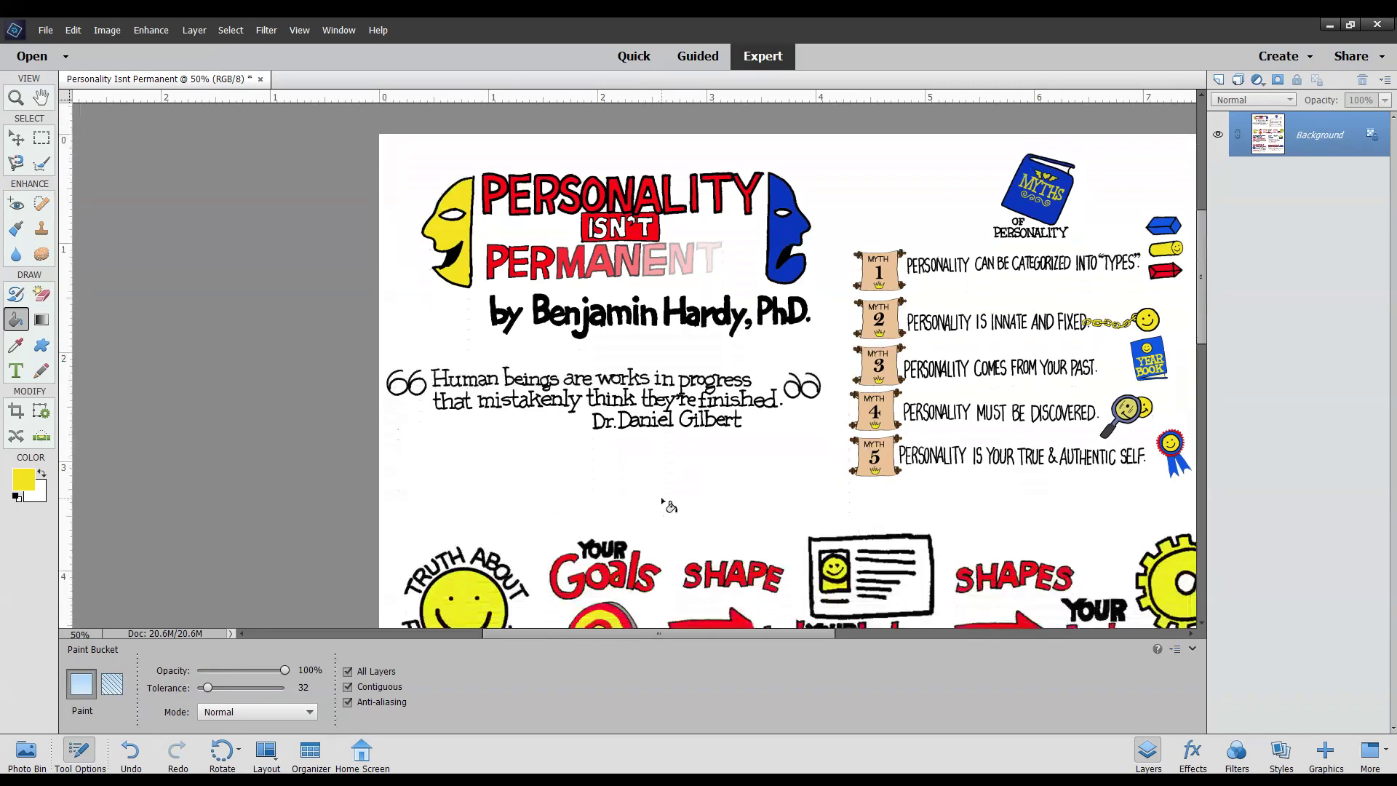
scroll(670, 506, down, 3)
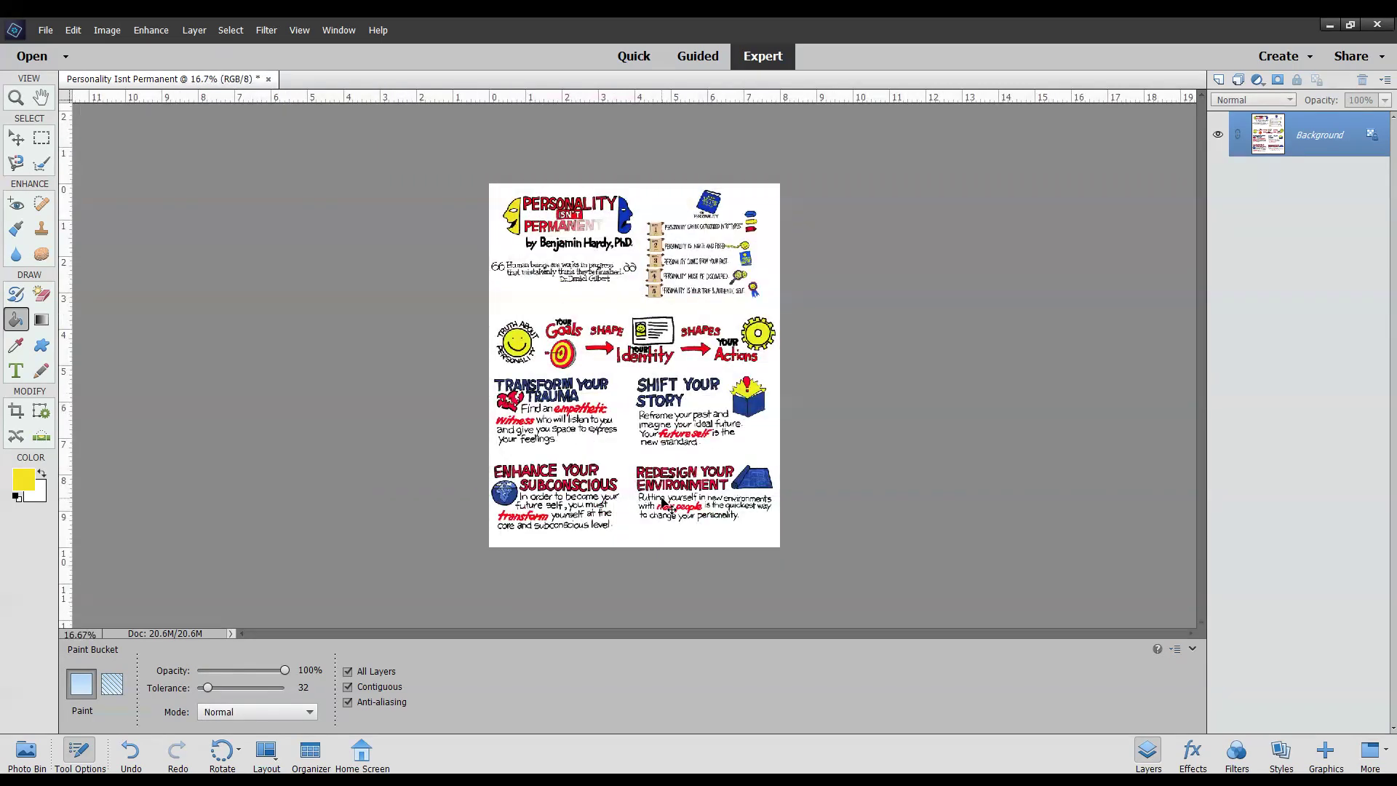
key(ctrl+1)
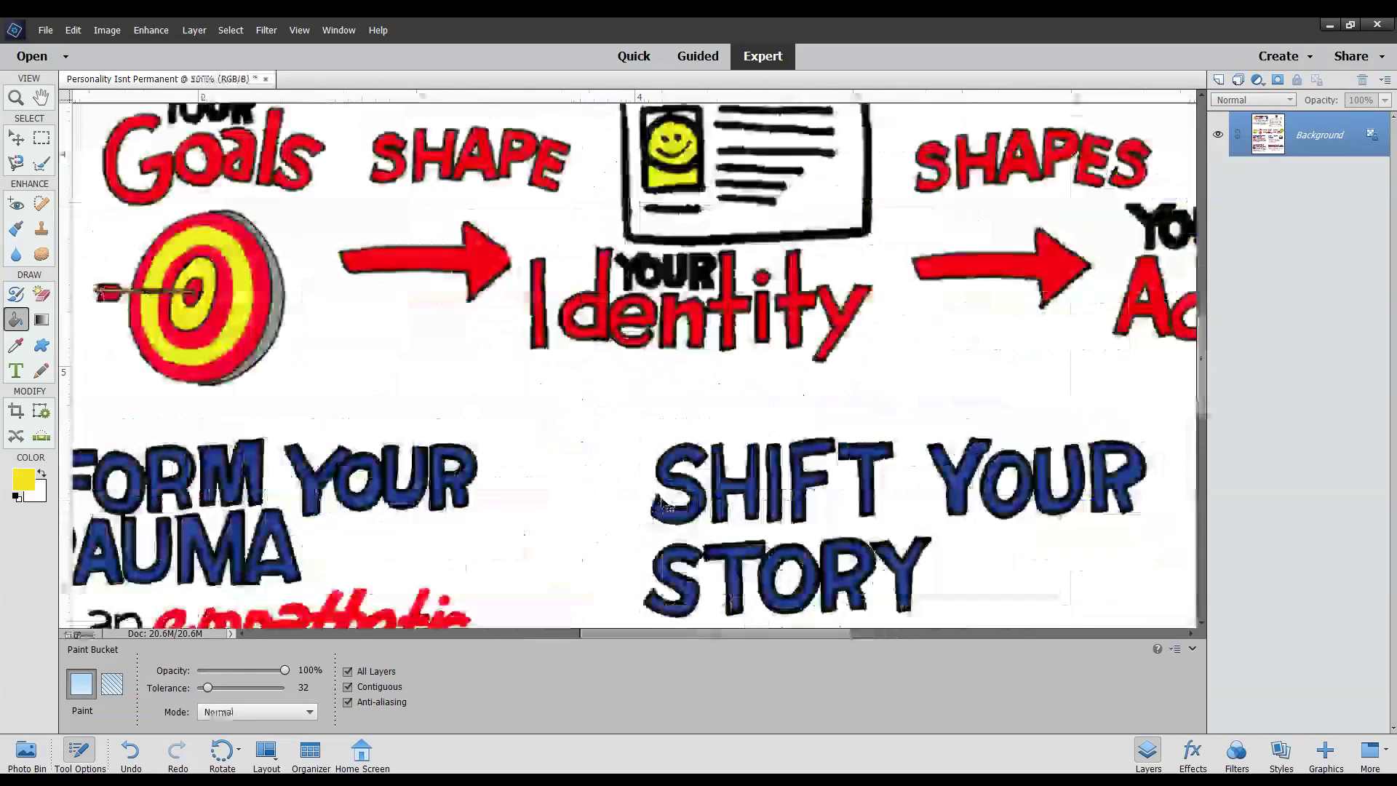
drag(1197, 337, 1204, 218)
drag(842, 636, 764, 614)
scroll(764, 612, down, 1)
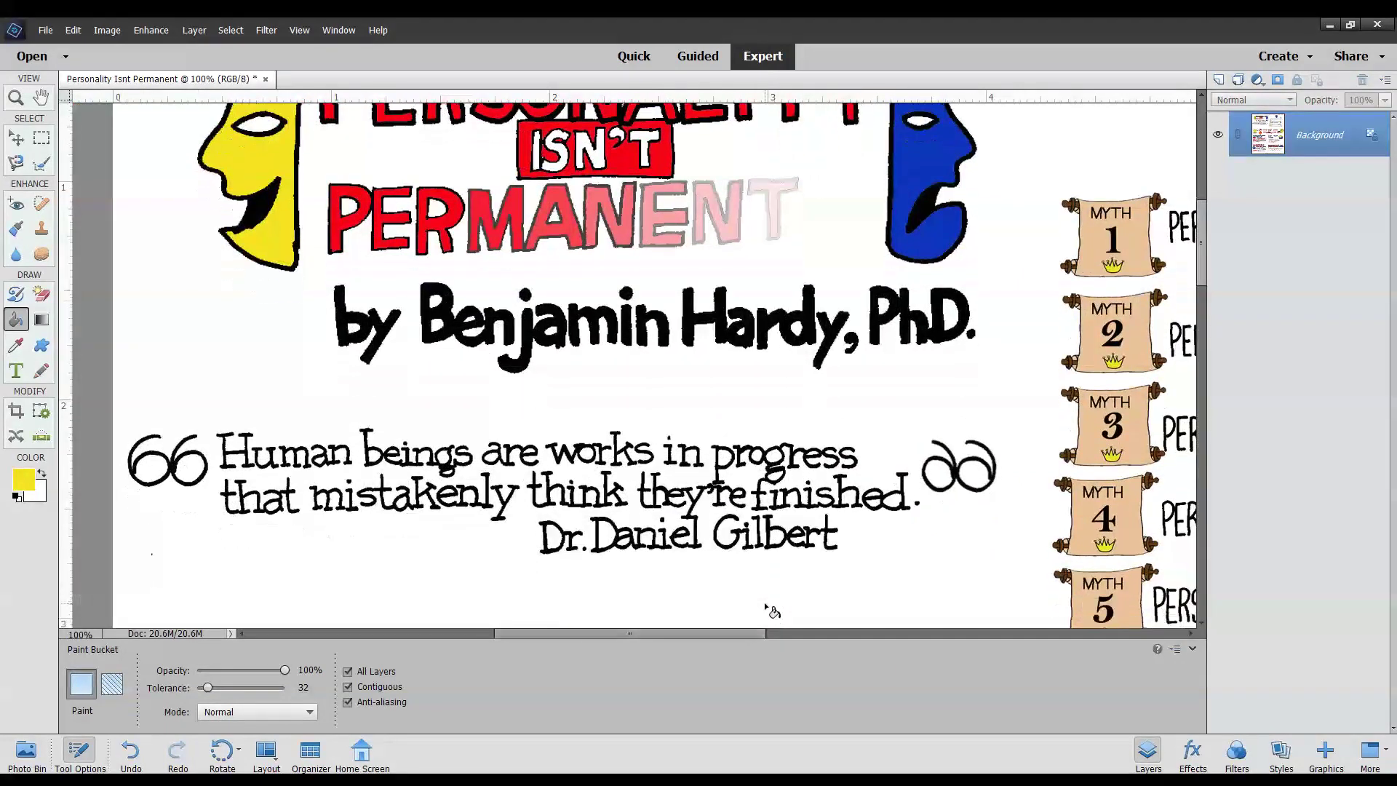